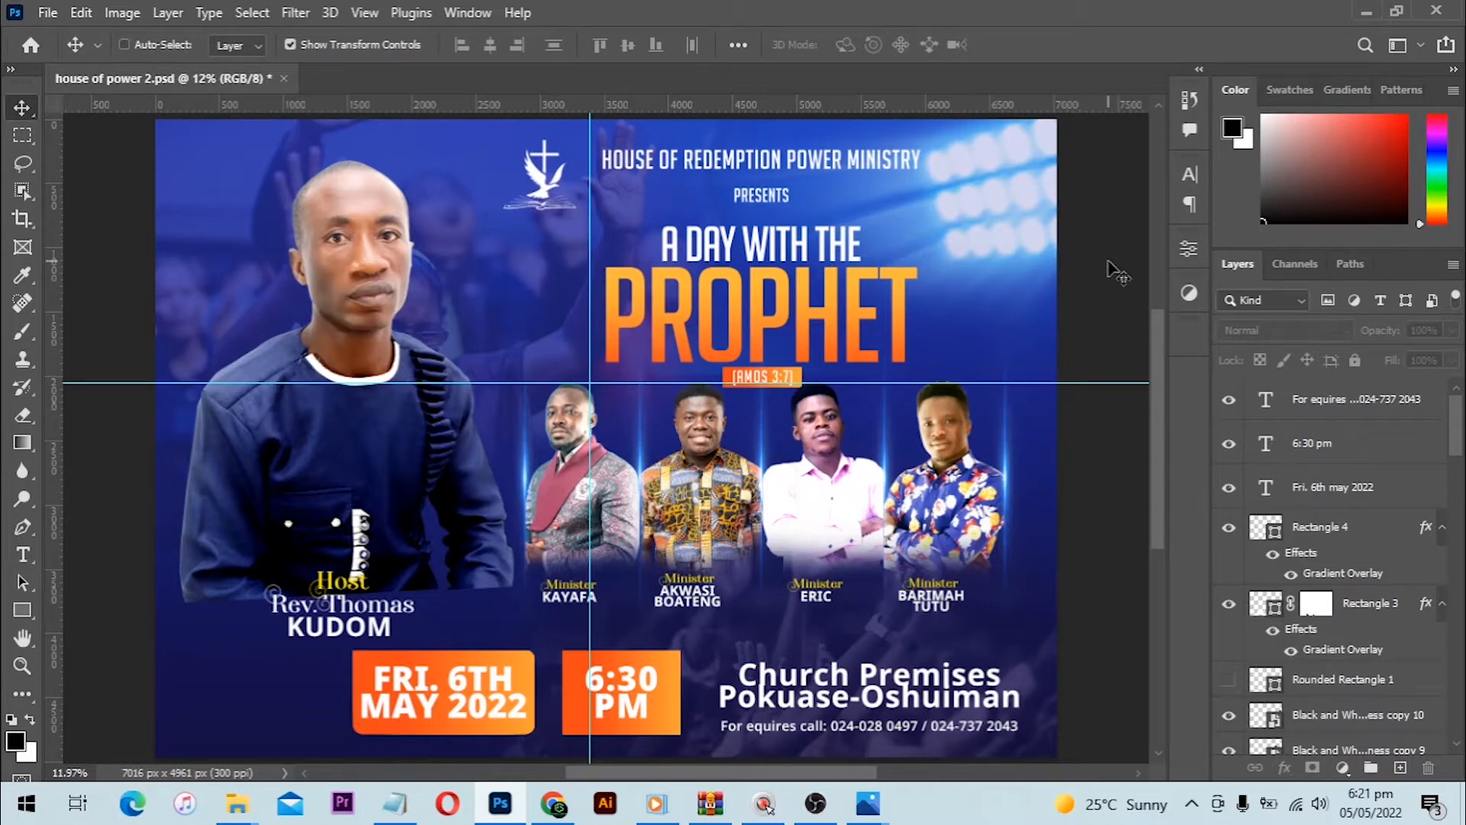
# - Create a new 594 × 420 mm landscape document at 300 pixels/inch in RGB Color with a white background
pyautogui.hotkey('ctrl', 'n')
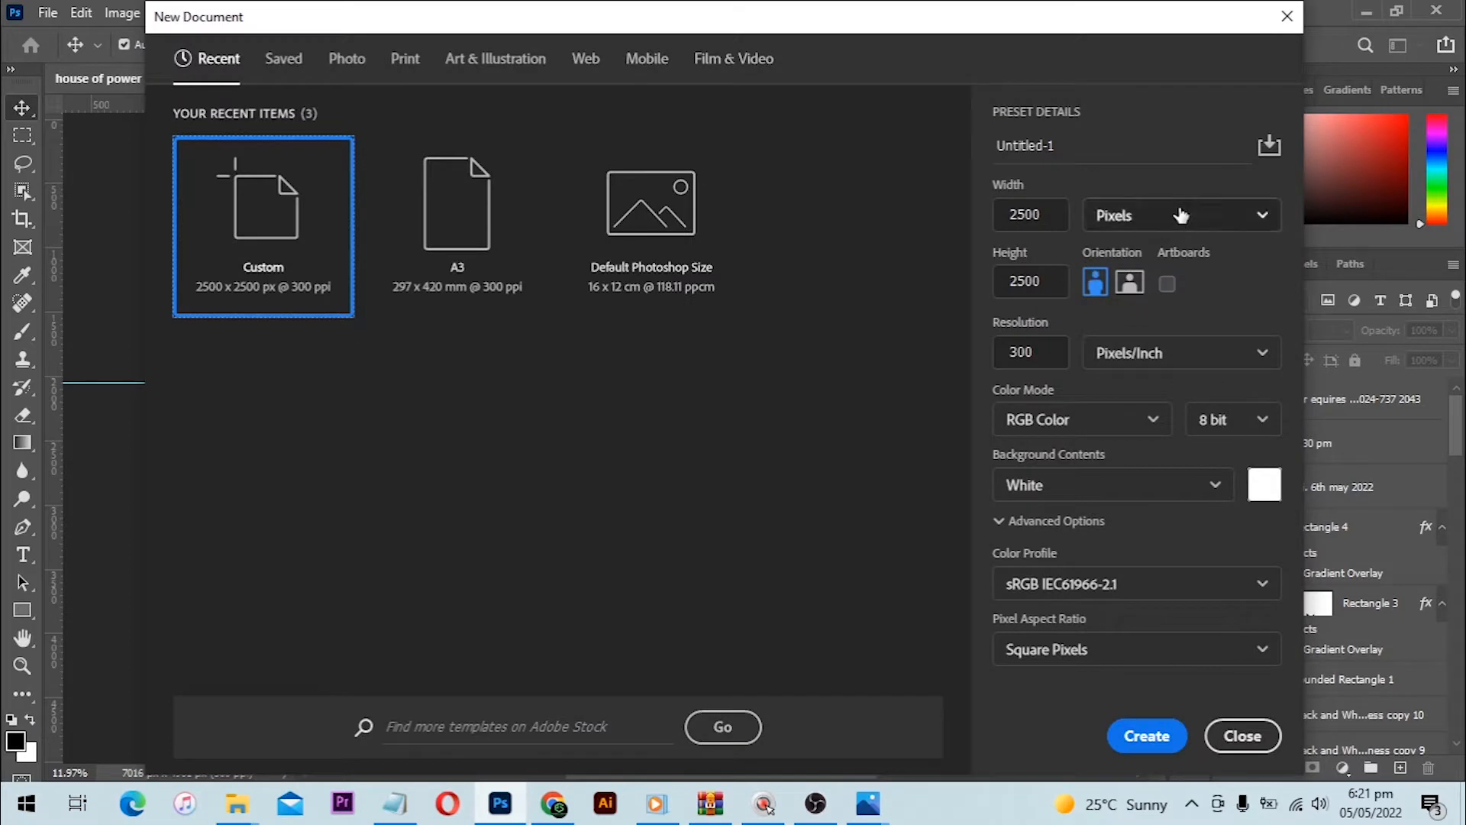
pyautogui.click(1172, 215)
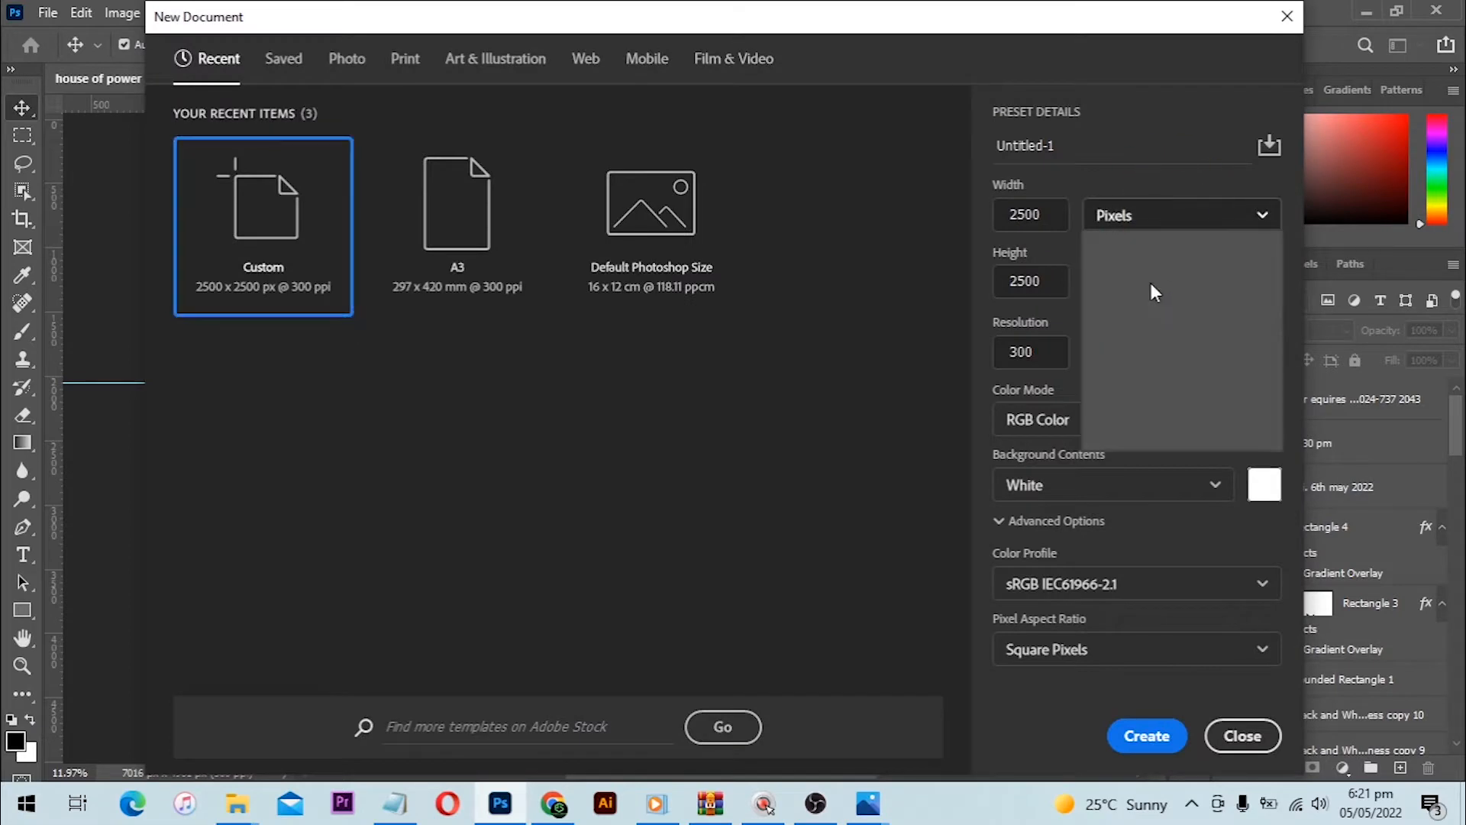
pyautogui.click(1133, 324)
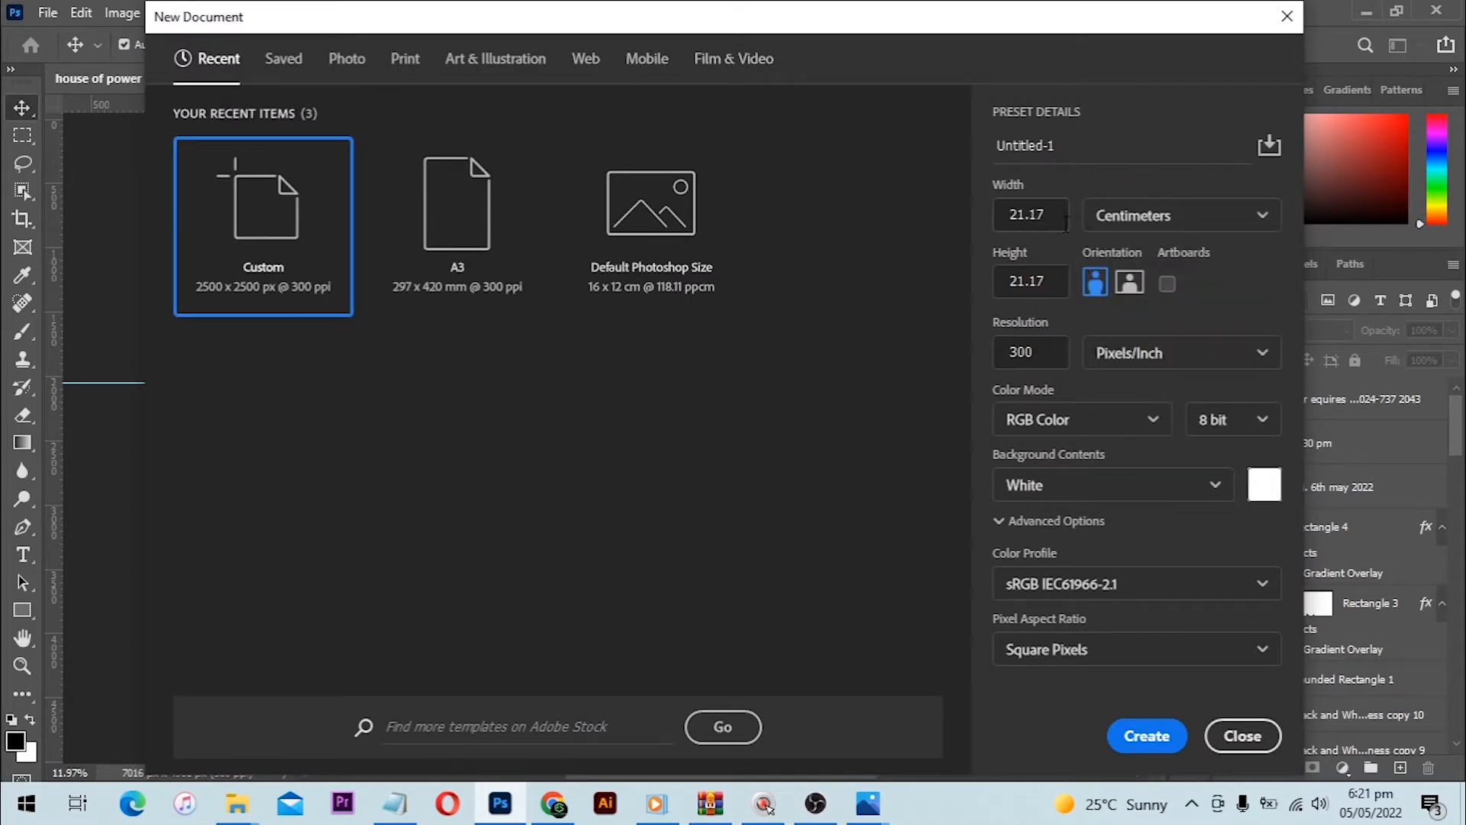
pyautogui.click(1063, 221)
pyautogui.click(1065, 216)
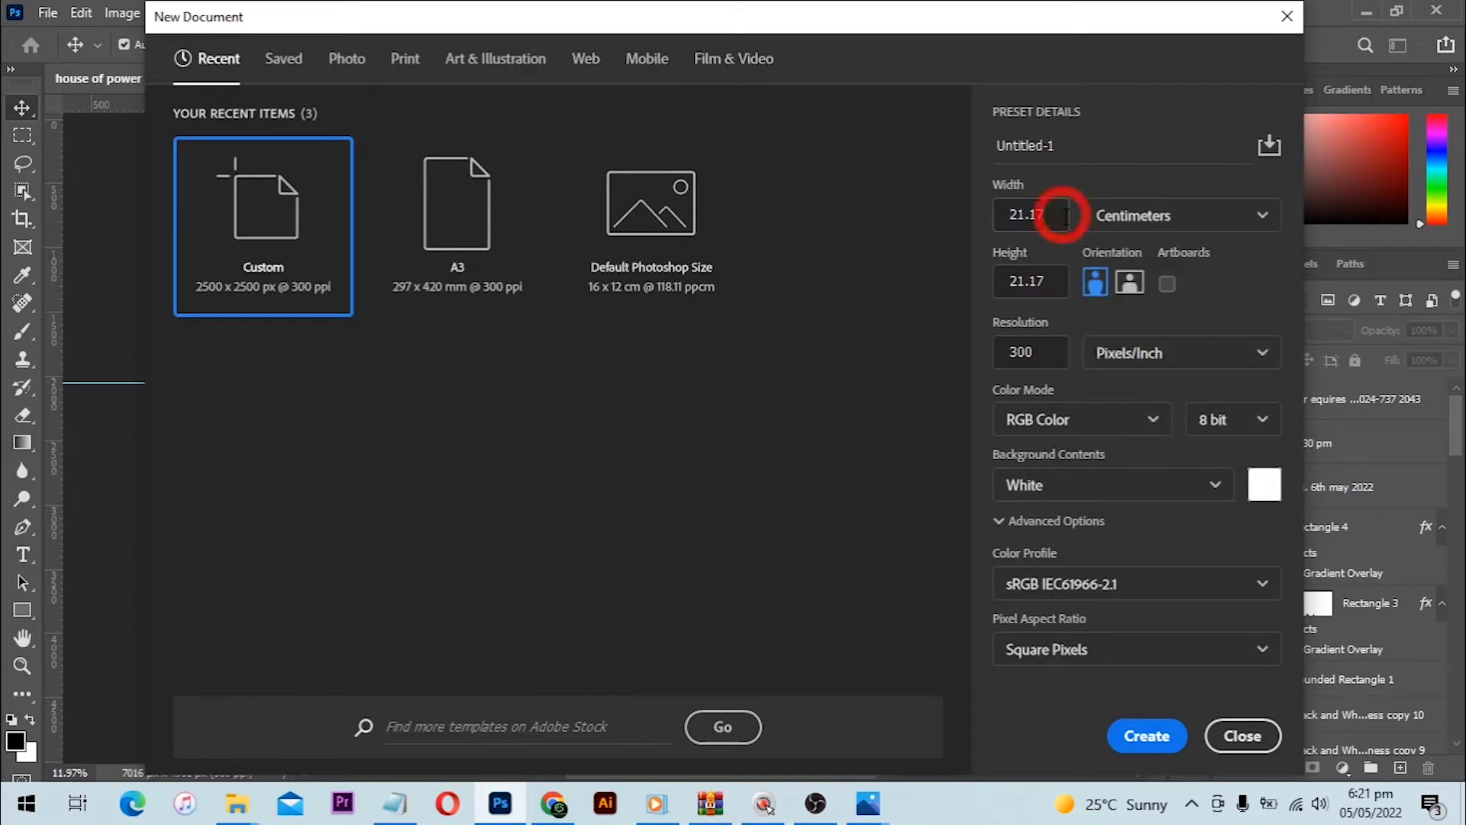
pyautogui.write('59.4')
pyautogui.click(1055, 280)
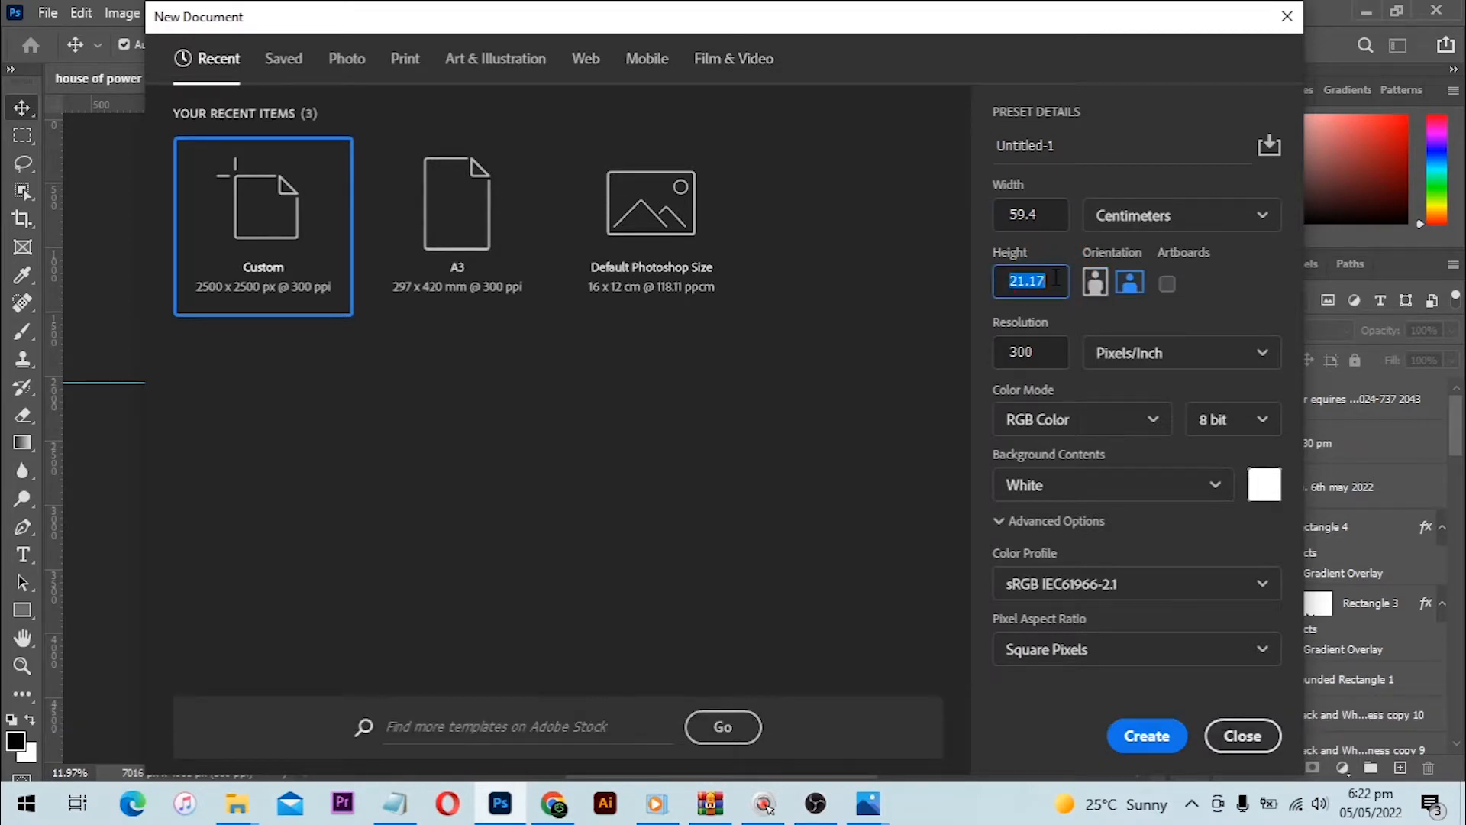
pyautogui.write('420')
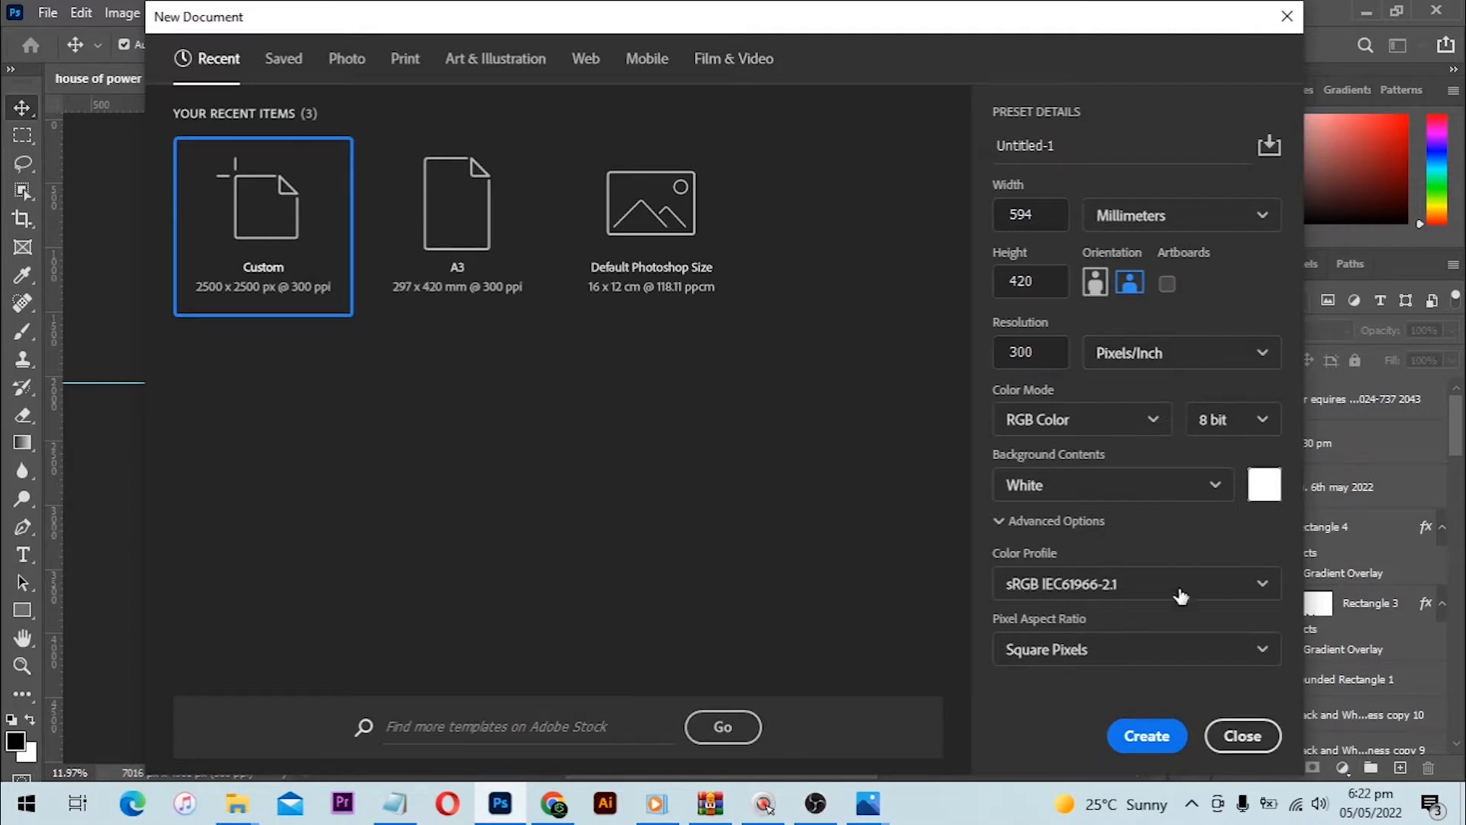
pyautogui.click(1156, 741)
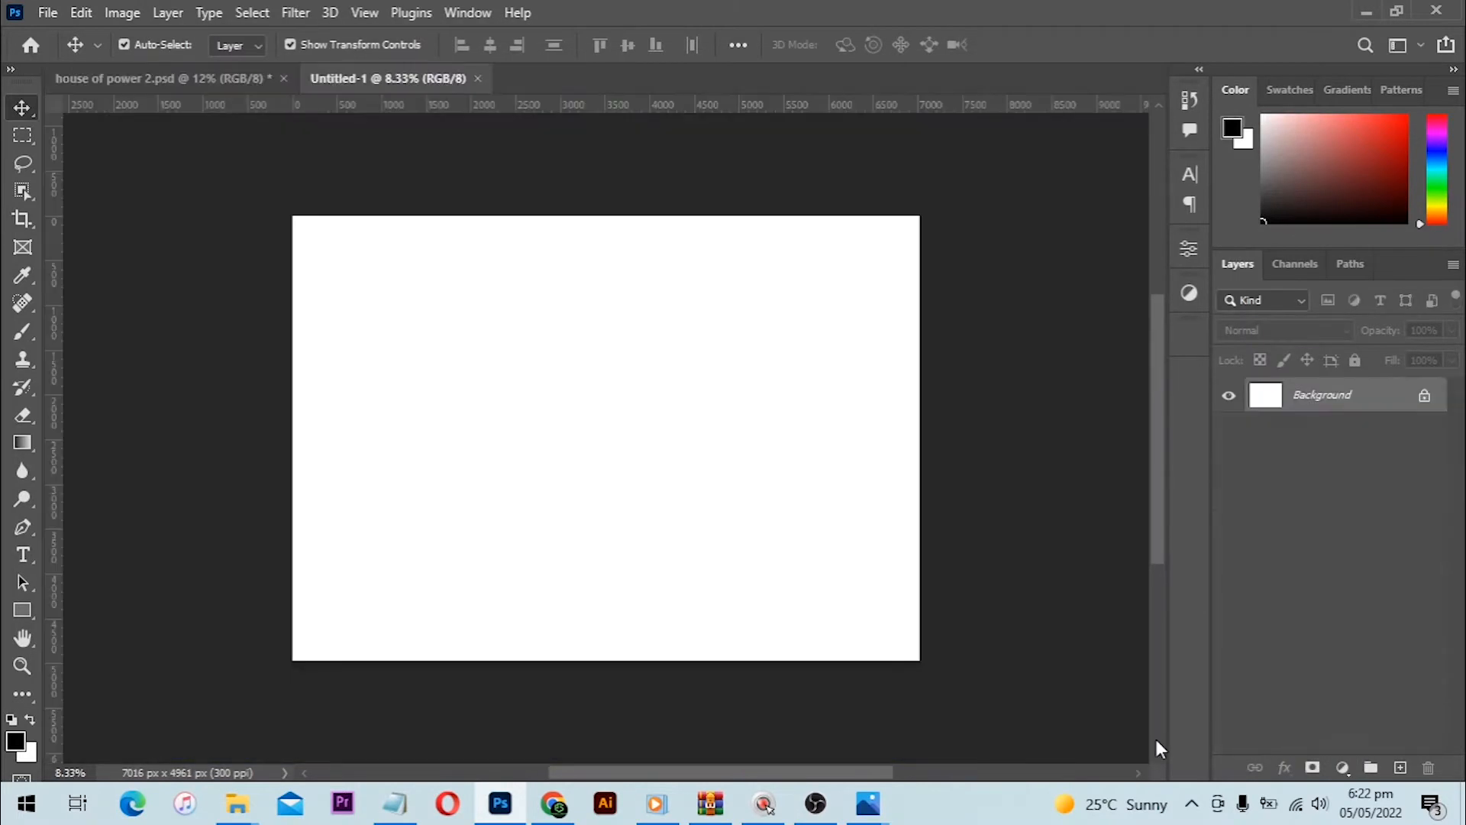
pyautogui.hotkey('ctrl', '0')
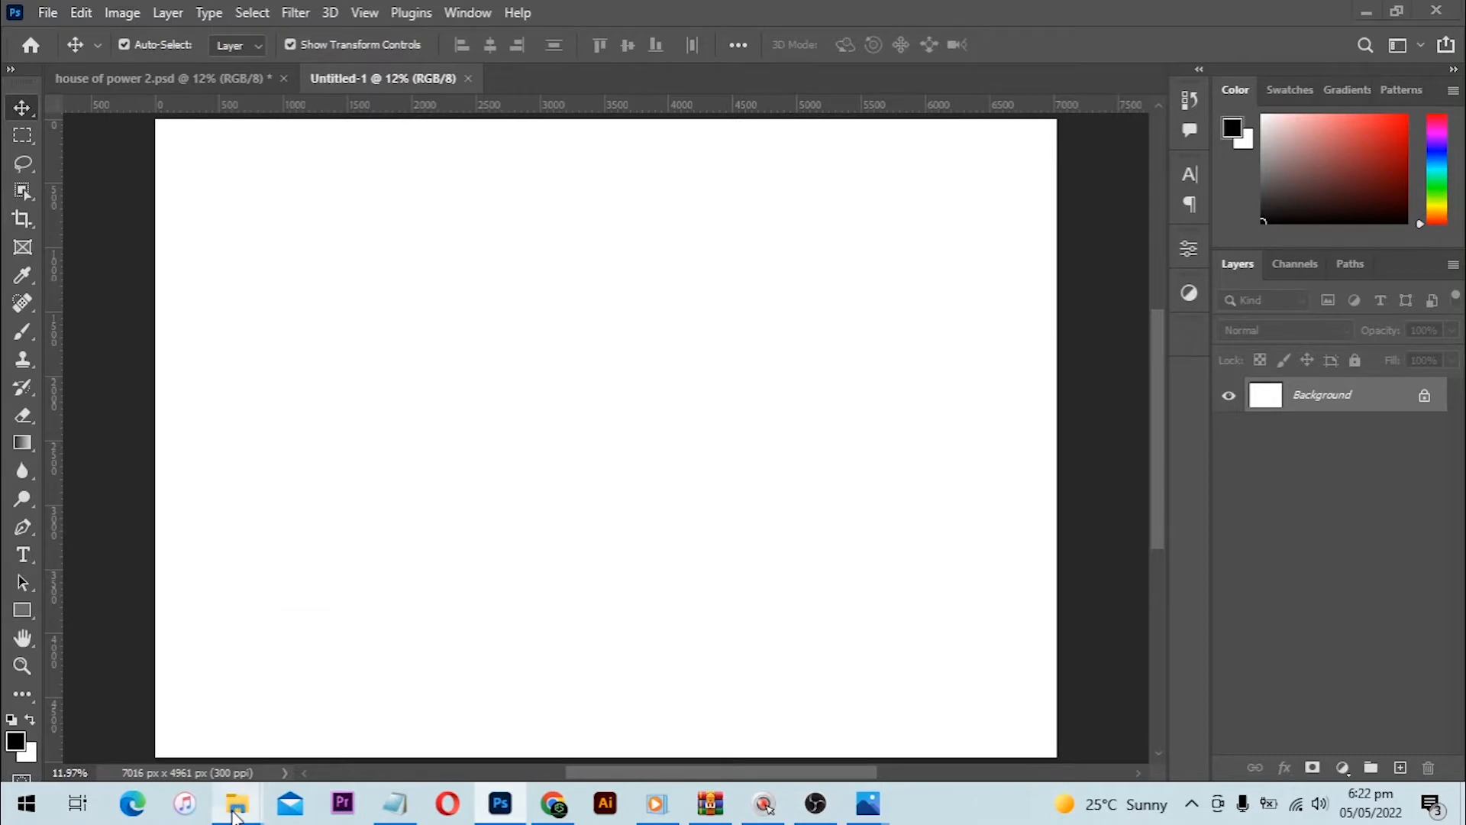
# - In File Explorer, open the church flyer folder inside Pictures to view the design assets, and return to Photoshop
pyautogui.moveTo(233, 816)
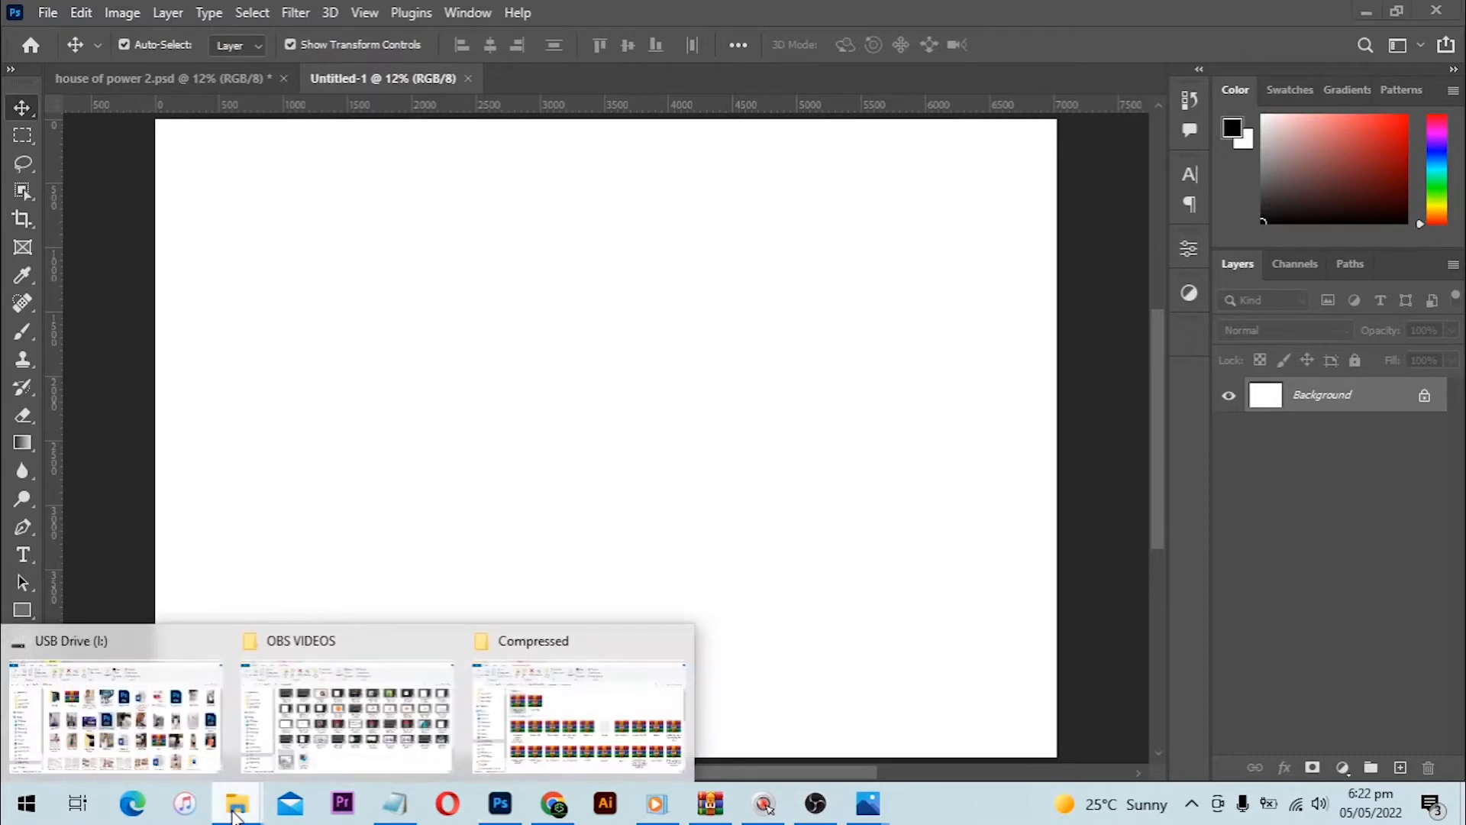
pyautogui.click(577, 714)
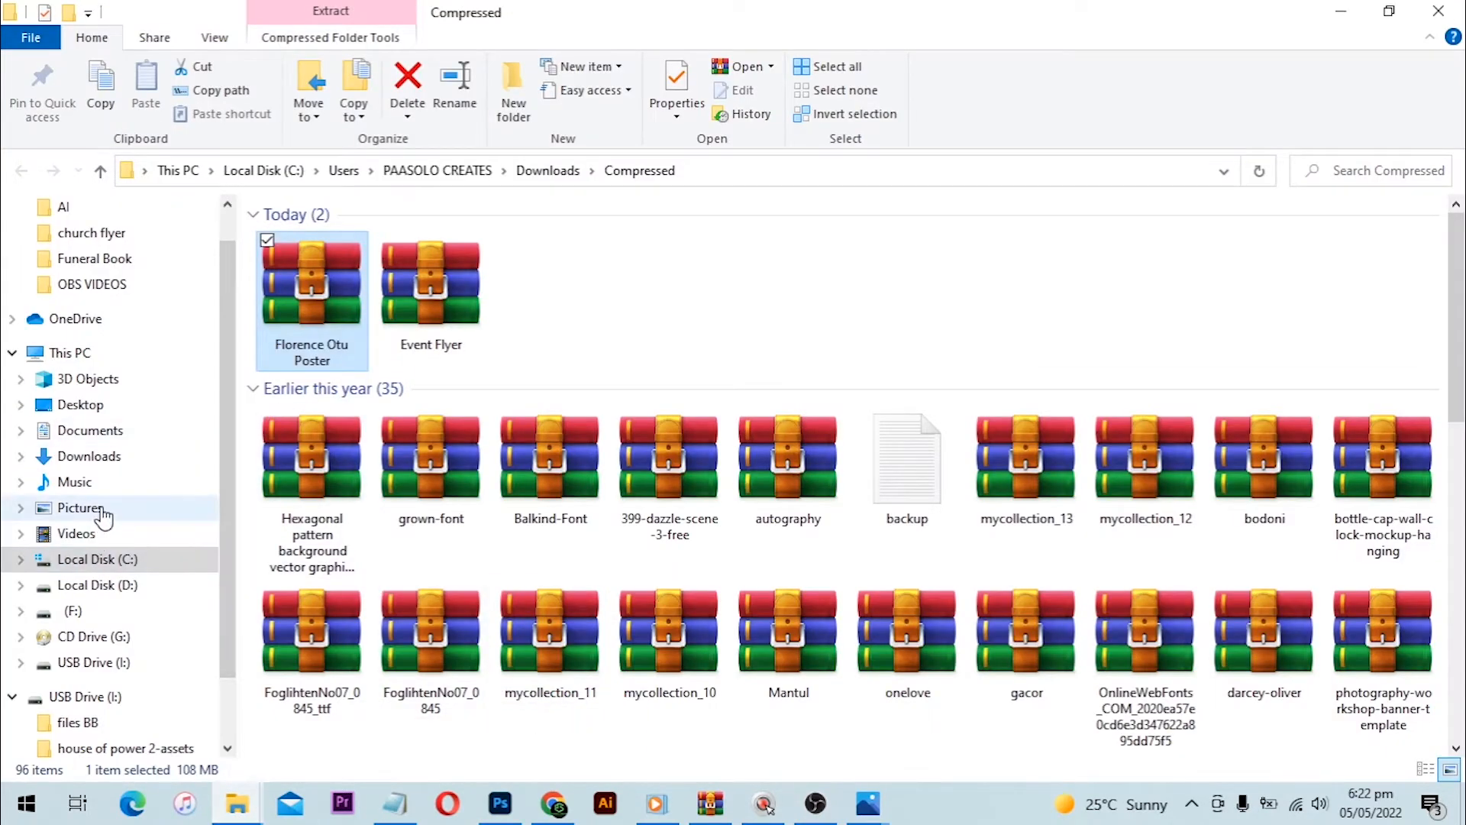
pyautogui.click(102, 510)
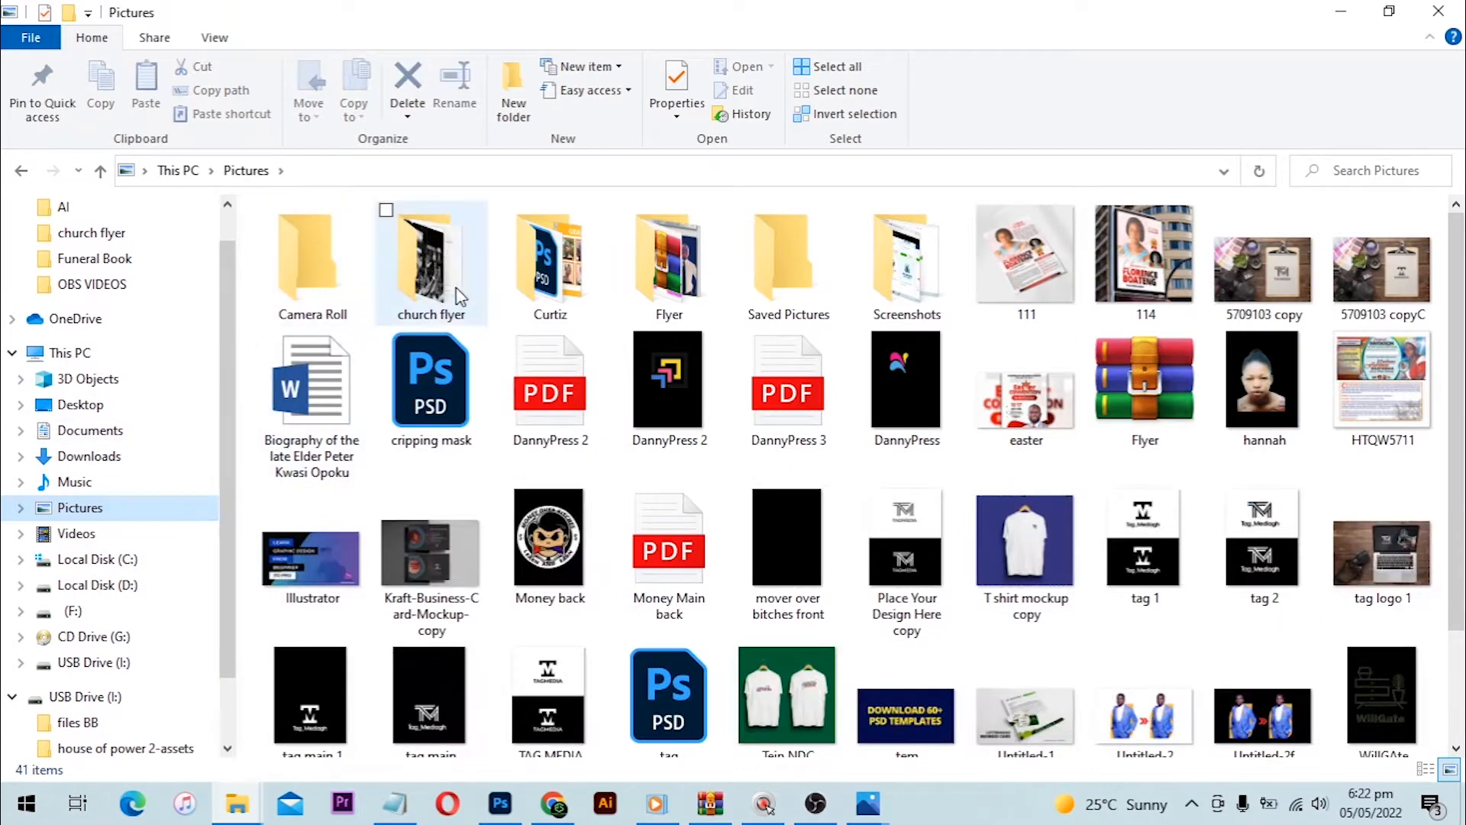
pyautogui.doubleClick(449, 279)
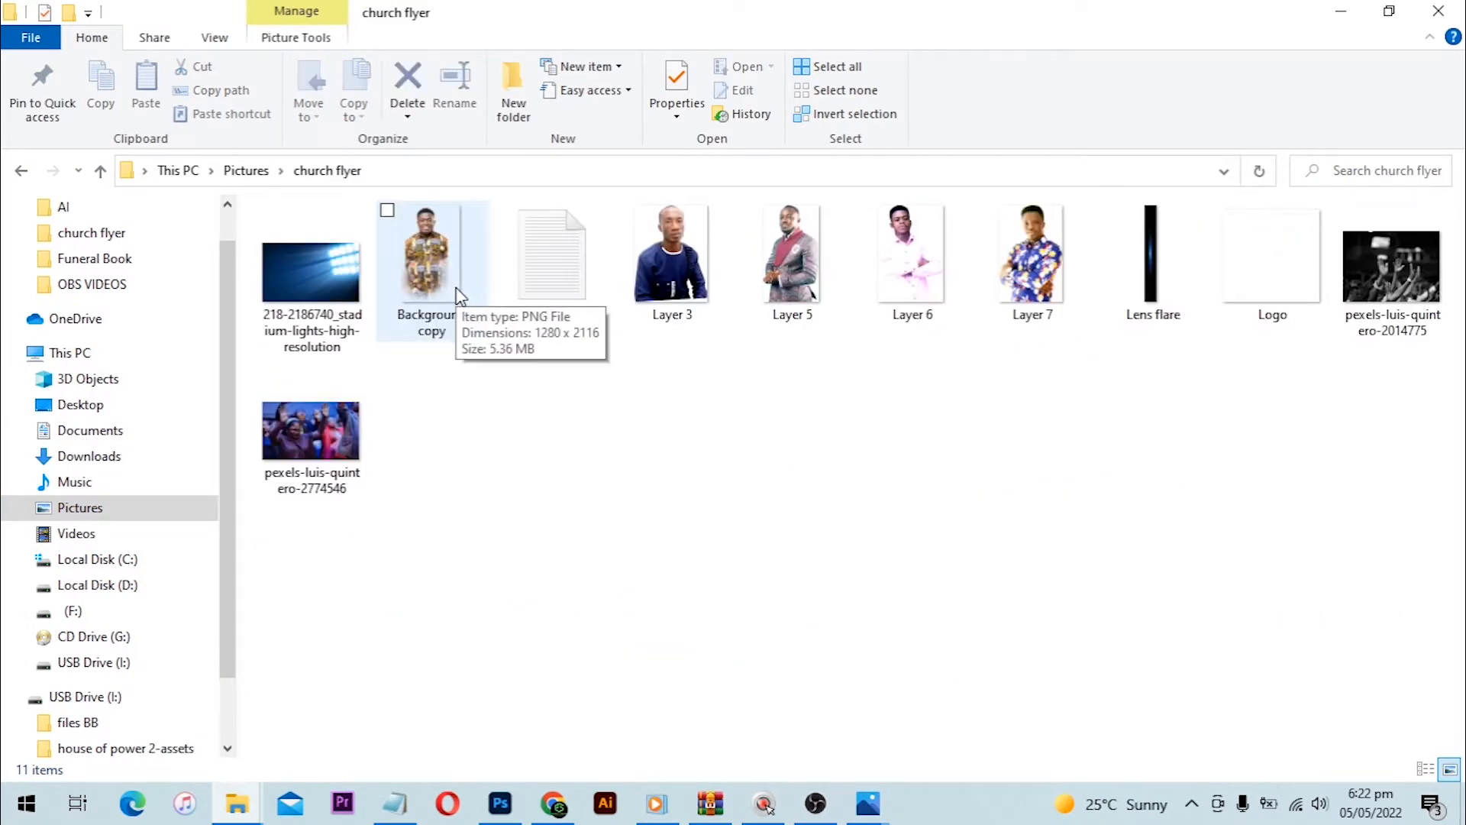
pyautogui.click(500, 803)
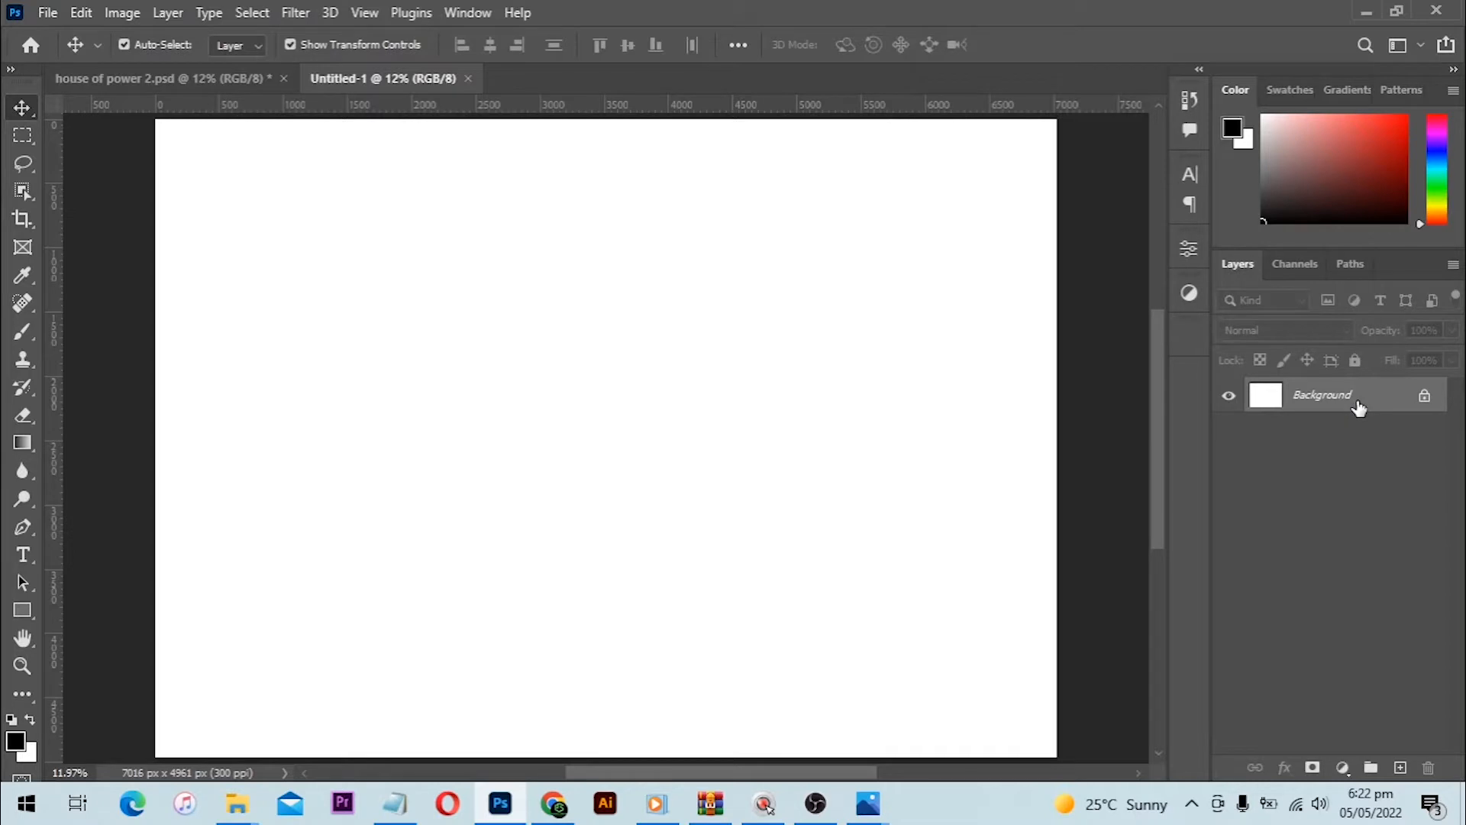
# - Duplicate the Background layer and add a linear dark-navy-to-blue Gradient Overlay to the copy
pyautogui.hotkey('ctrl', 'j')
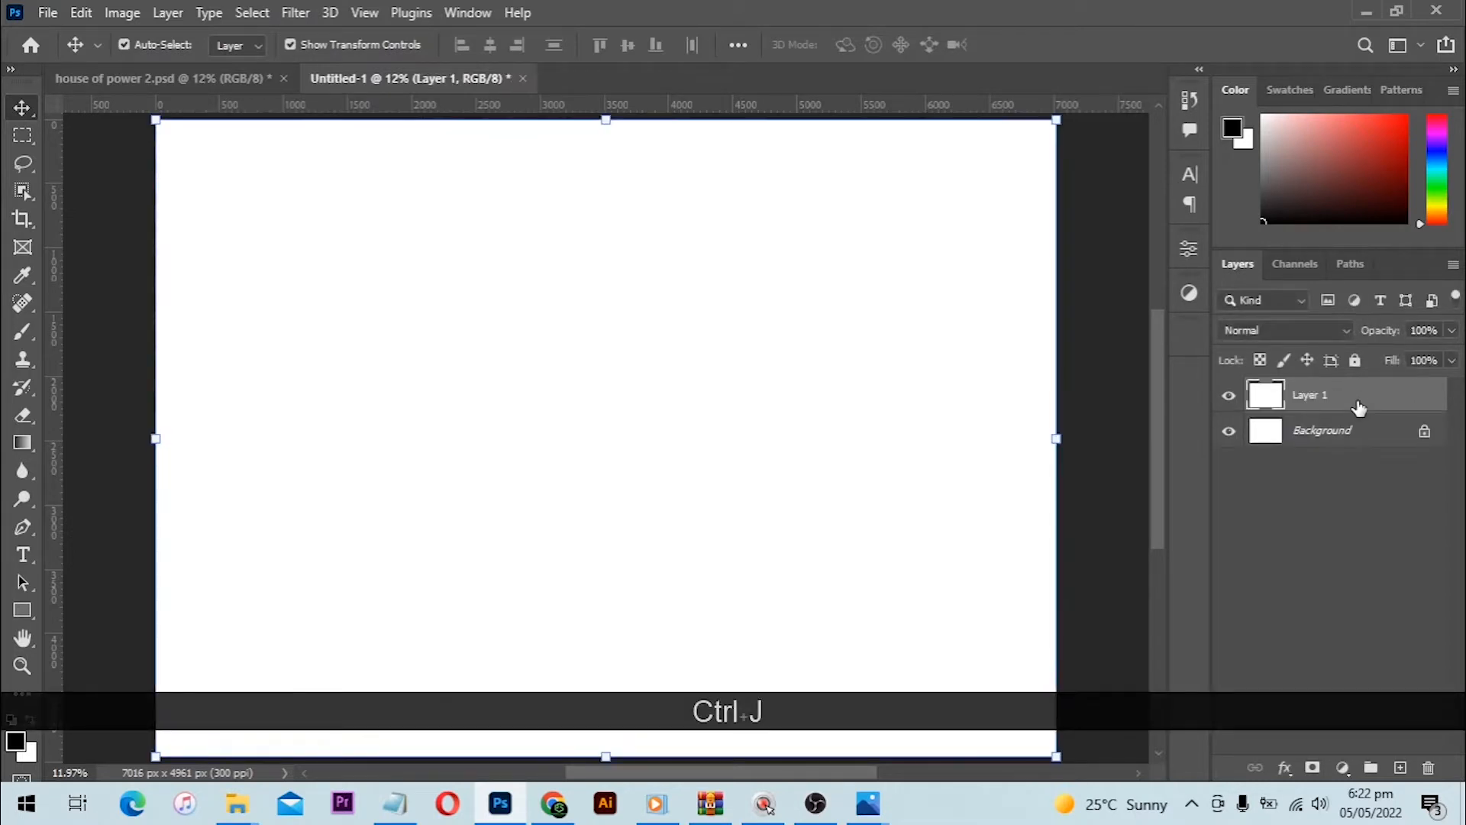
pyautogui.click(1407, 400)
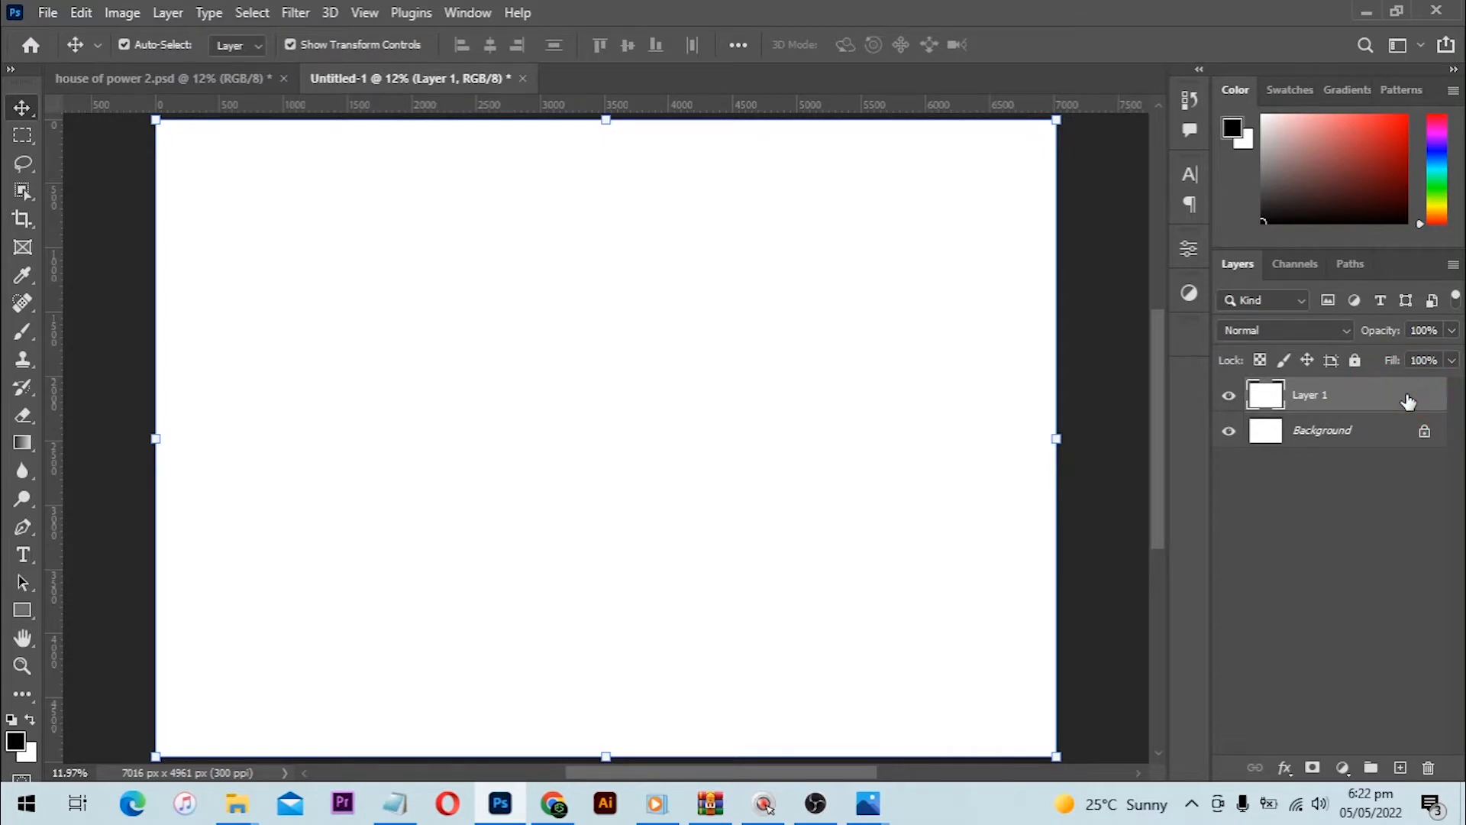
pyautogui.doubleClick(1407, 400)
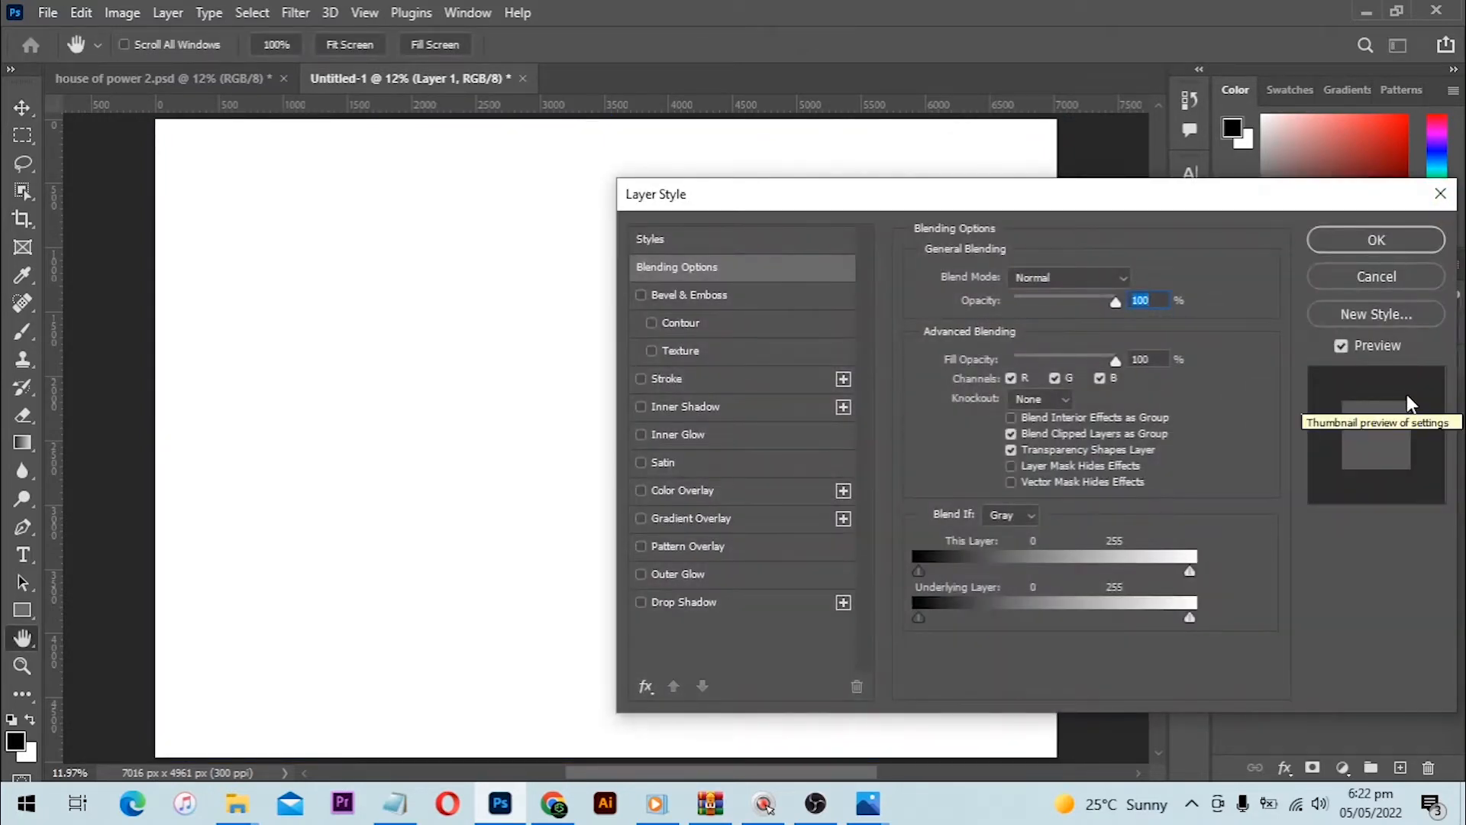
pyautogui.click(687, 520)
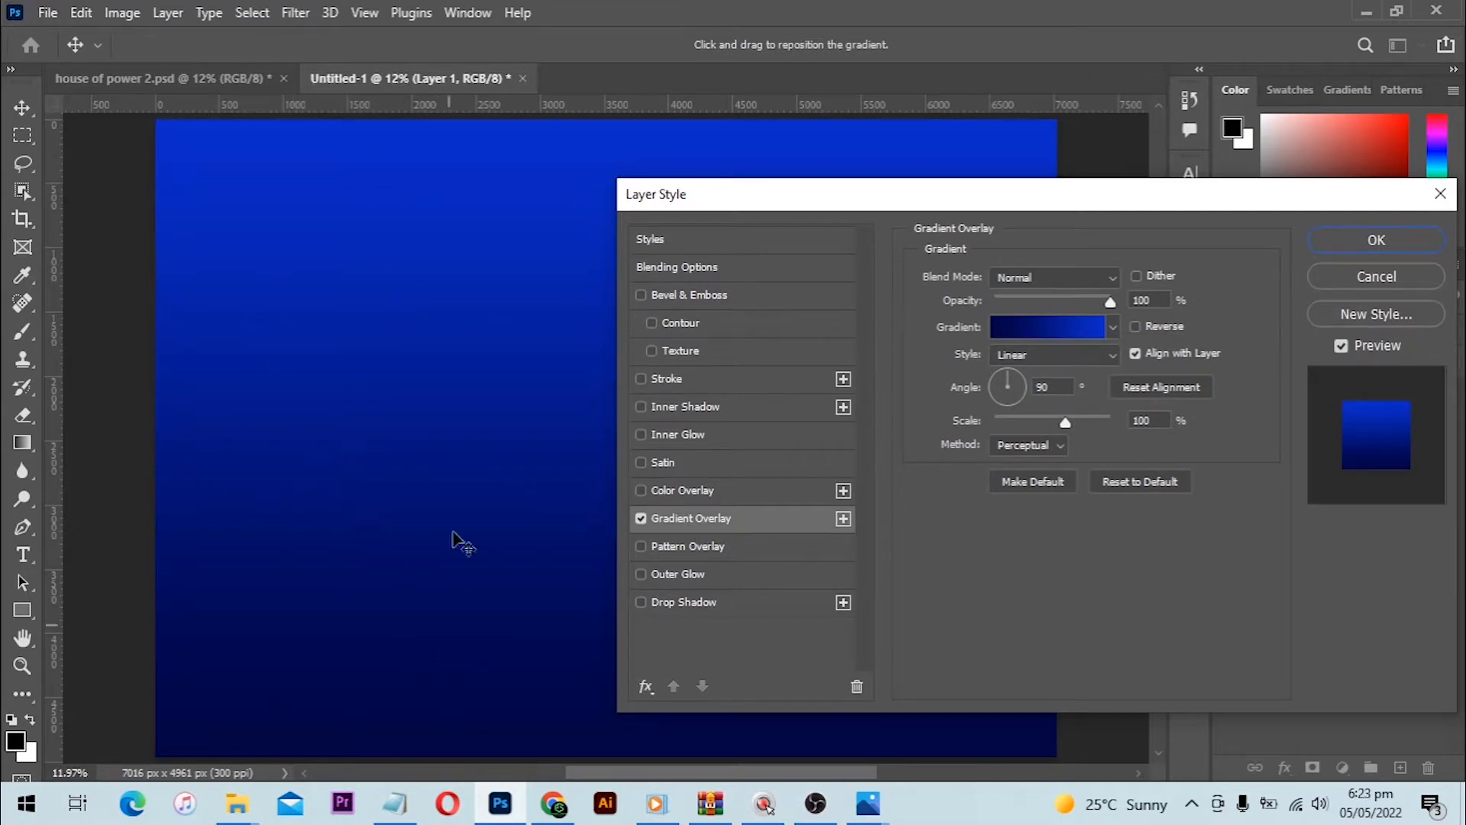
# - Examine the hex colour codes of the overlay gradient's start and end stops without changing them
pyautogui.click(1078, 318)
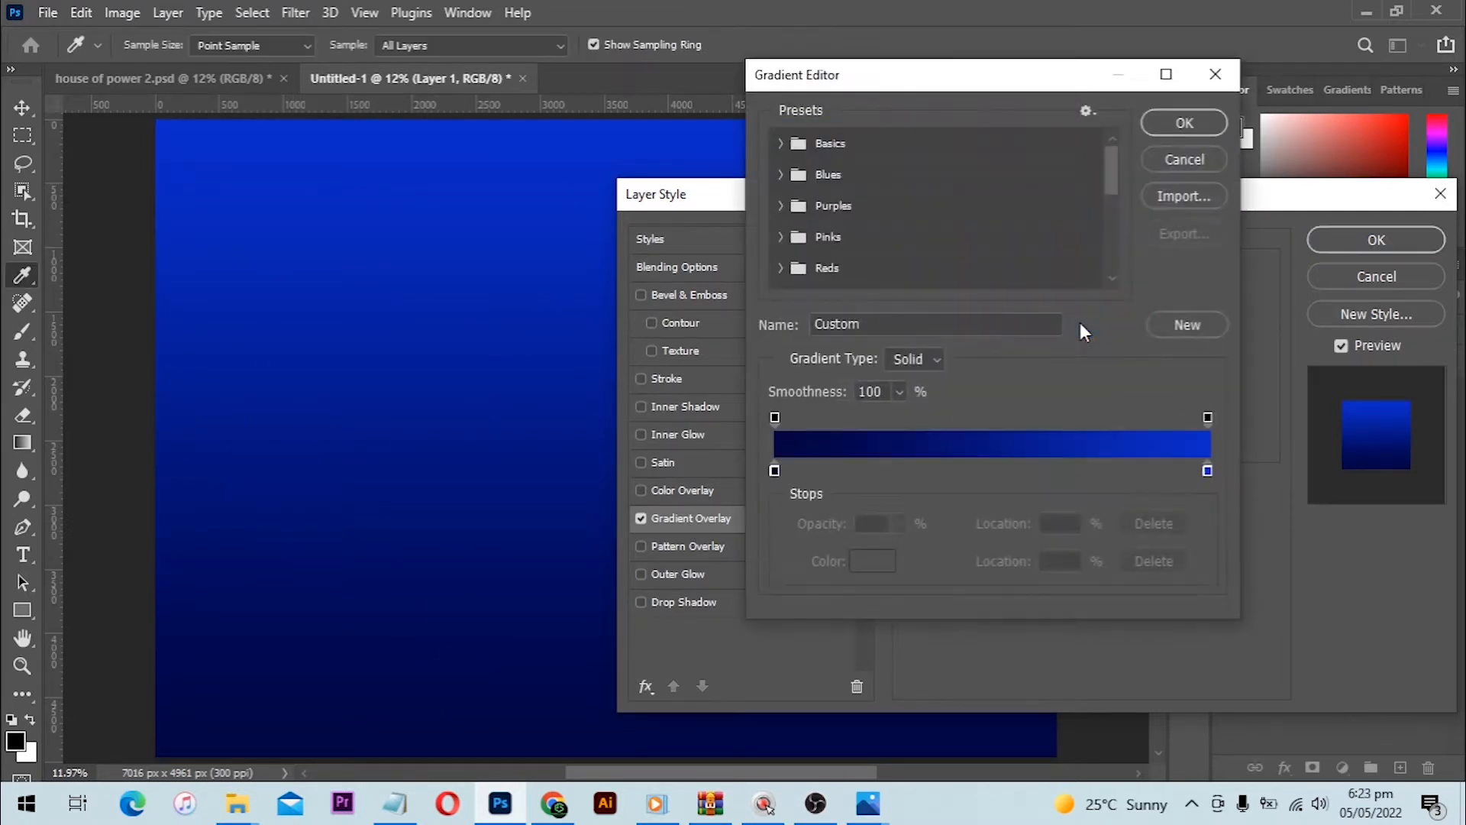
pyautogui.click(774, 470)
pyautogui.doubleClick(775, 471)
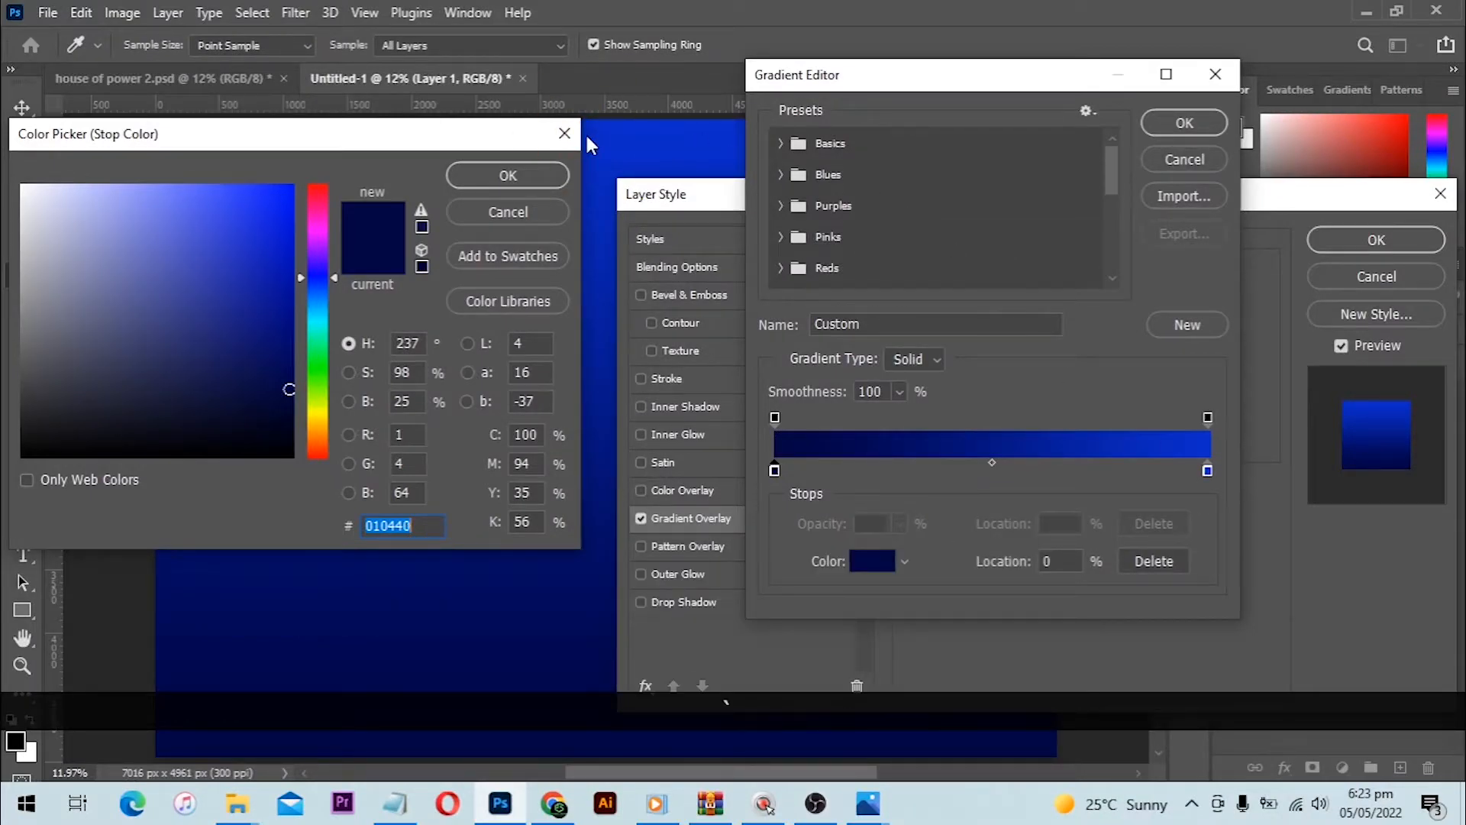
pyautogui.click(566, 134)
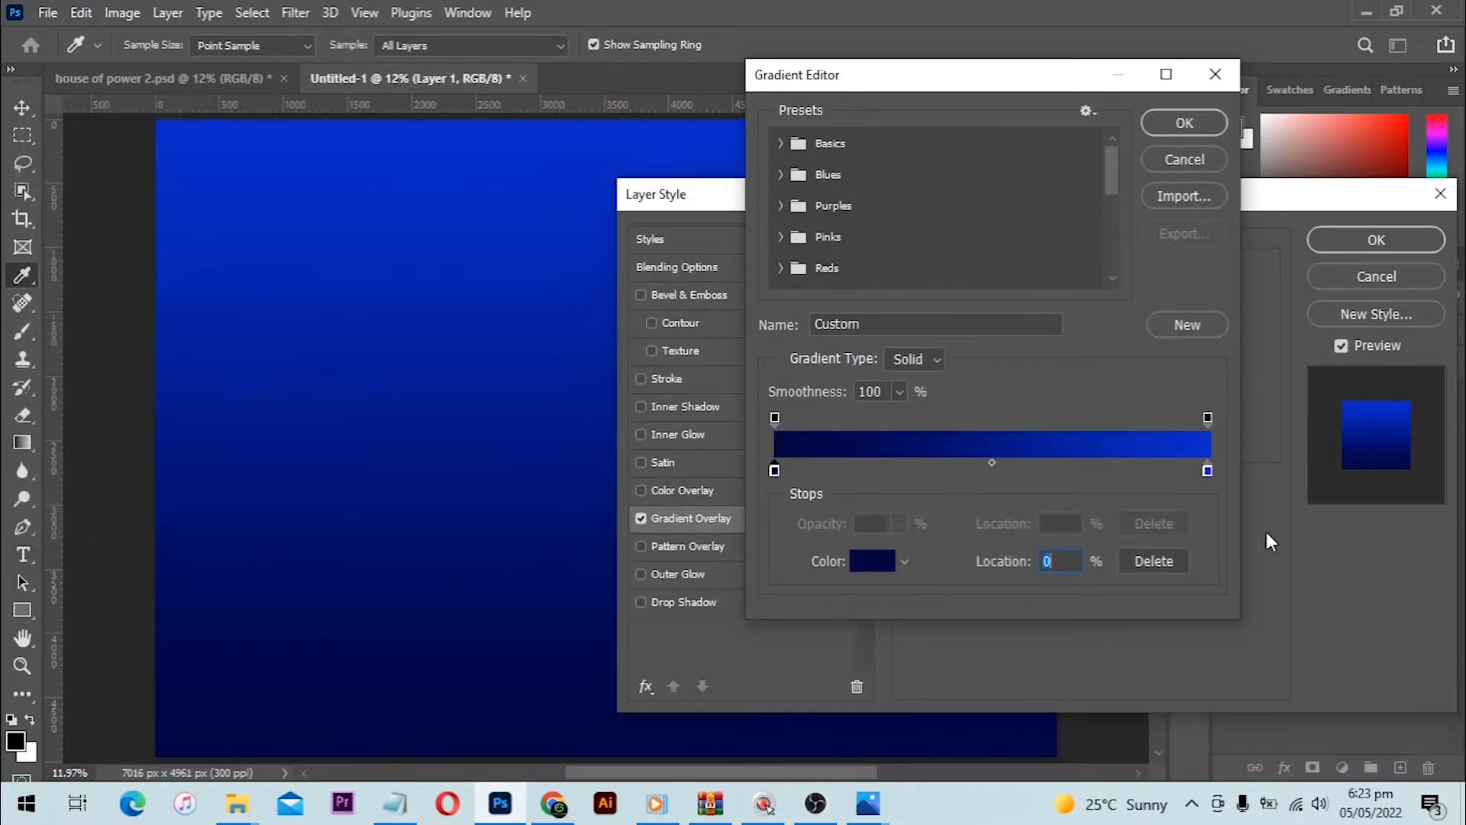
pyautogui.click(1205, 469)
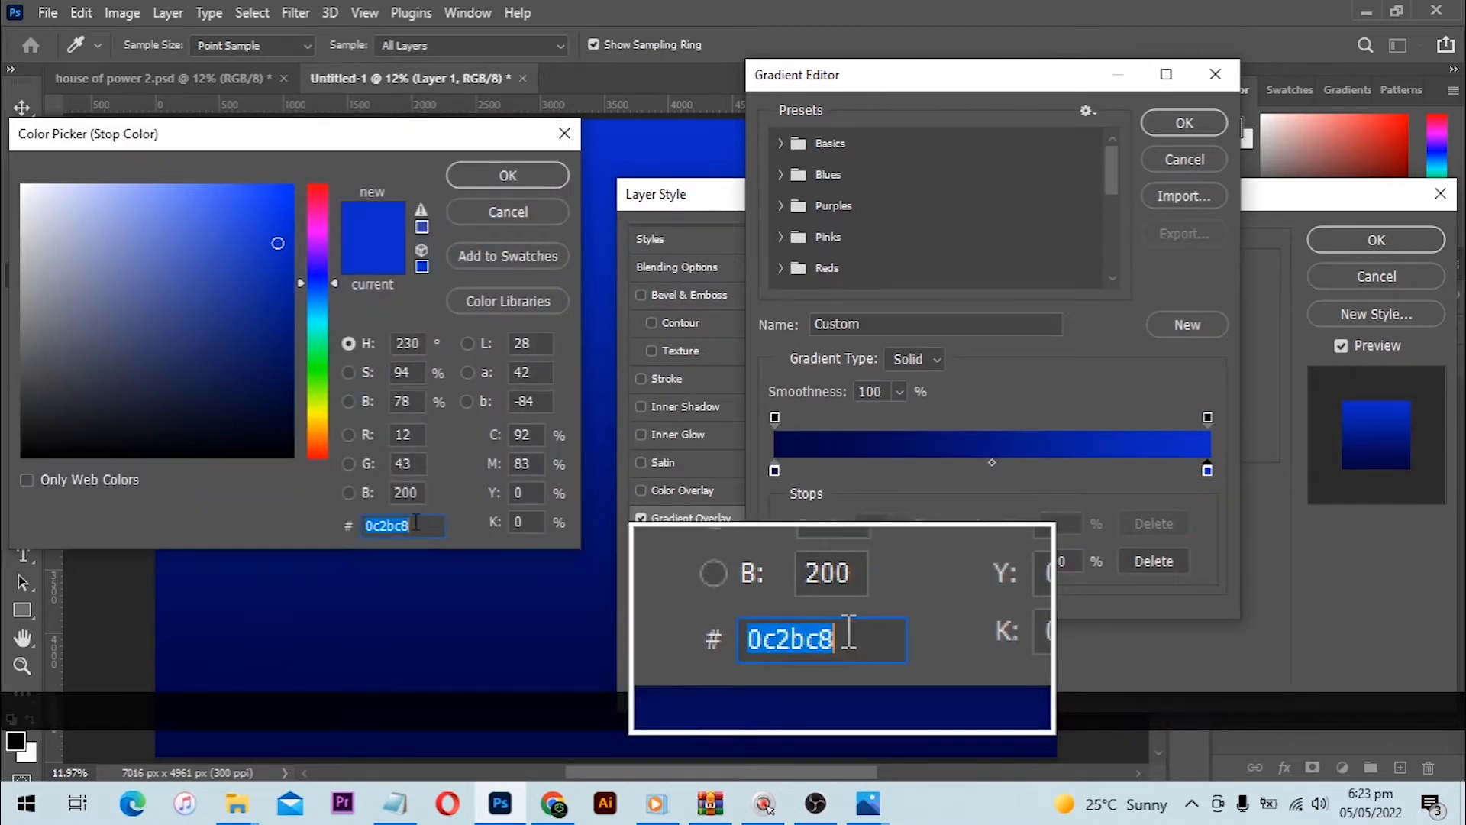
pyautogui.click(562, 144)
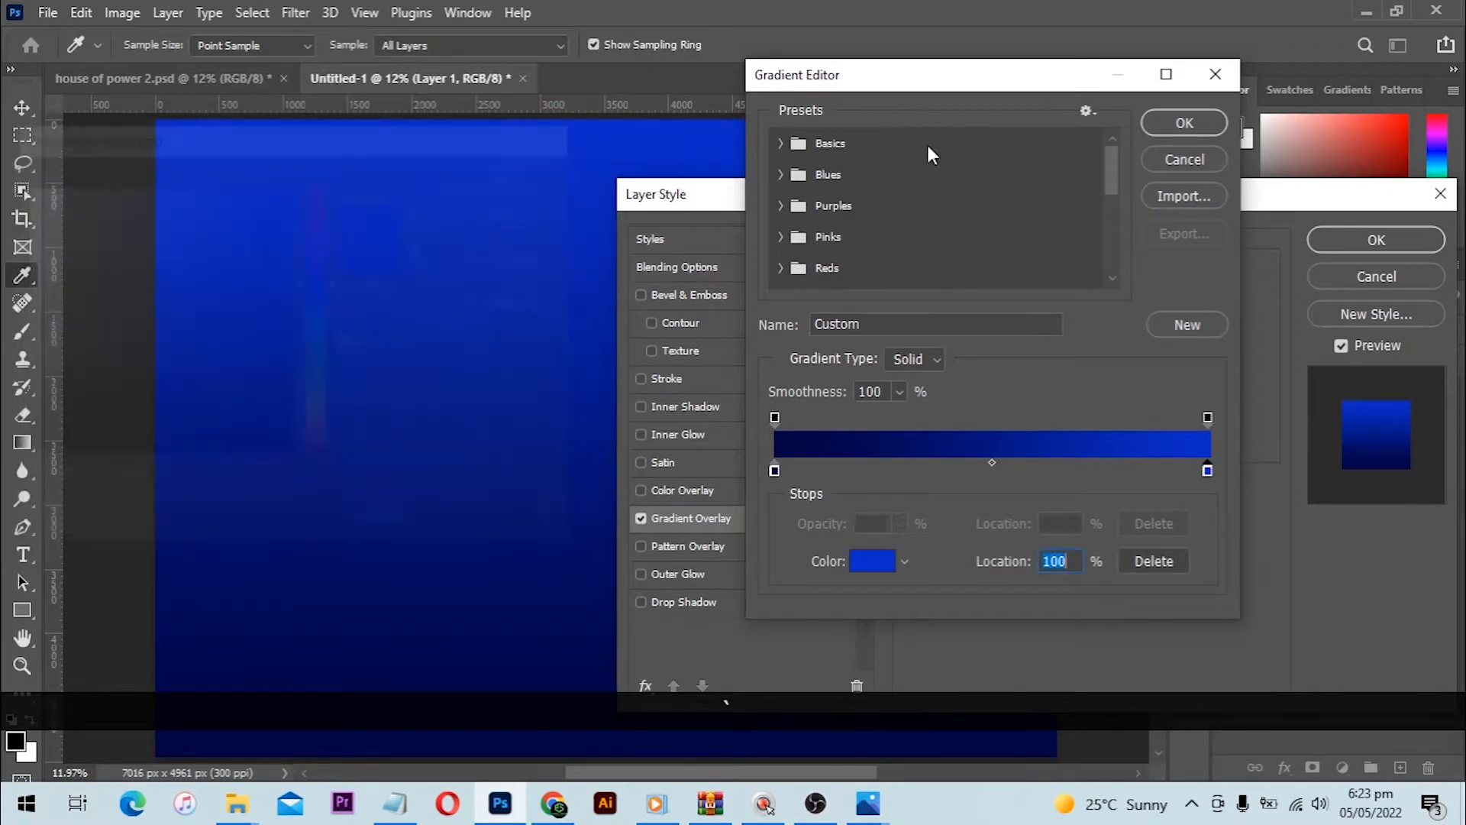
pyautogui.click(1164, 121)
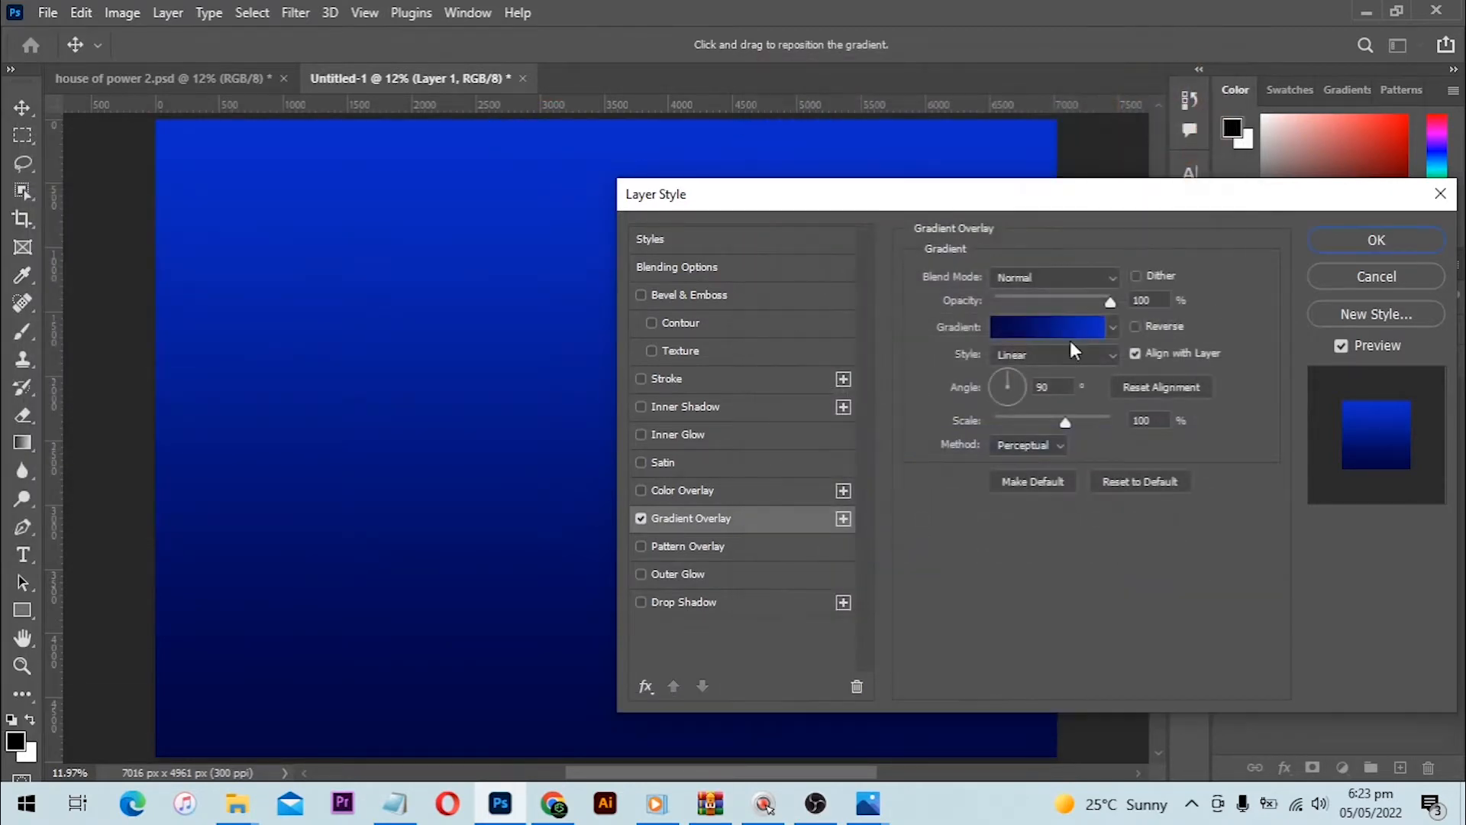
# - Try the gradient reversed, restore its original direction with the lighter blue at the top of the canvas, and apply the layer style
pyautogui.click(1171, 330)
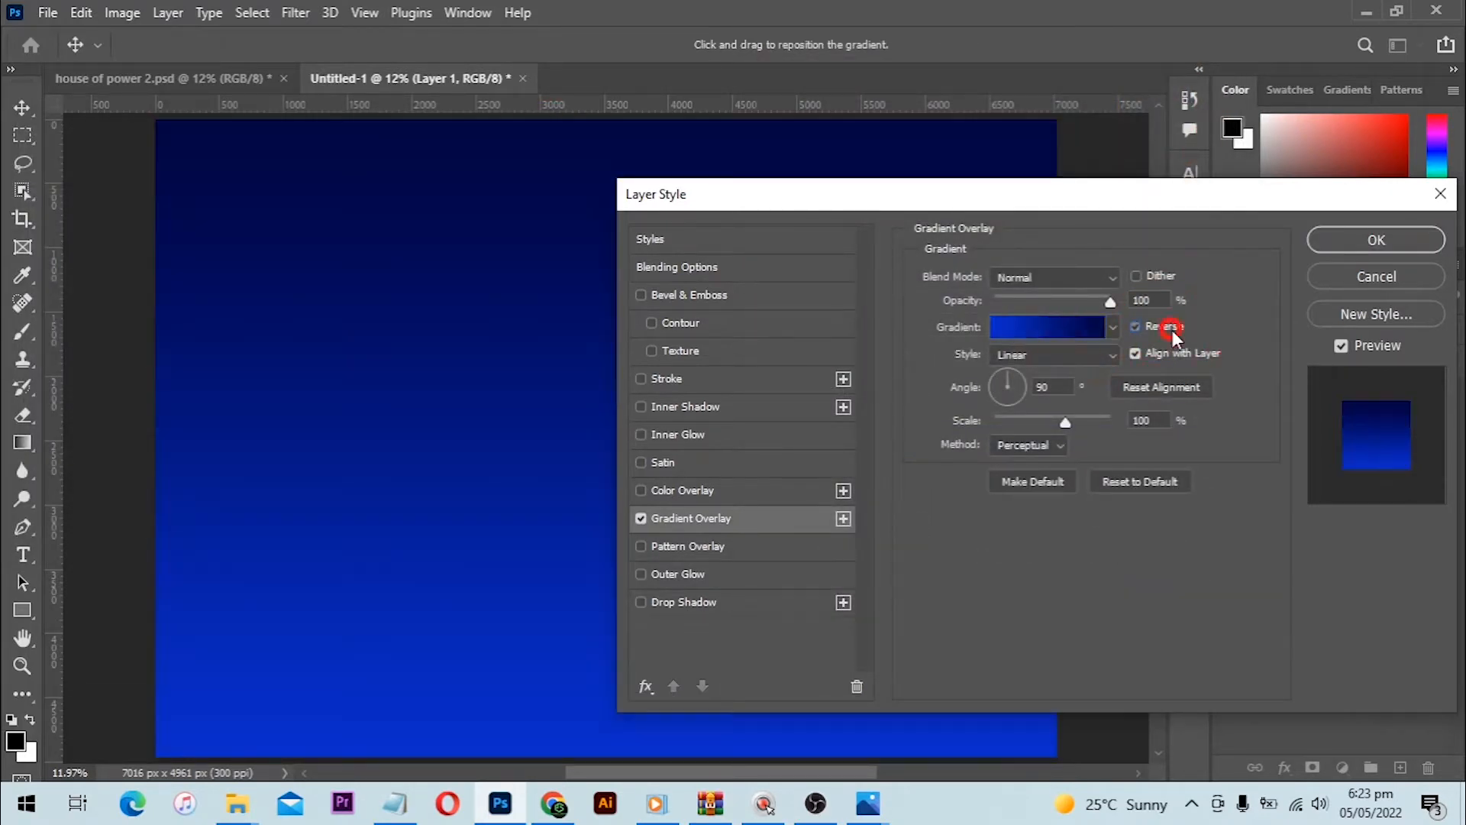
pyautogui.click(1171, 330)
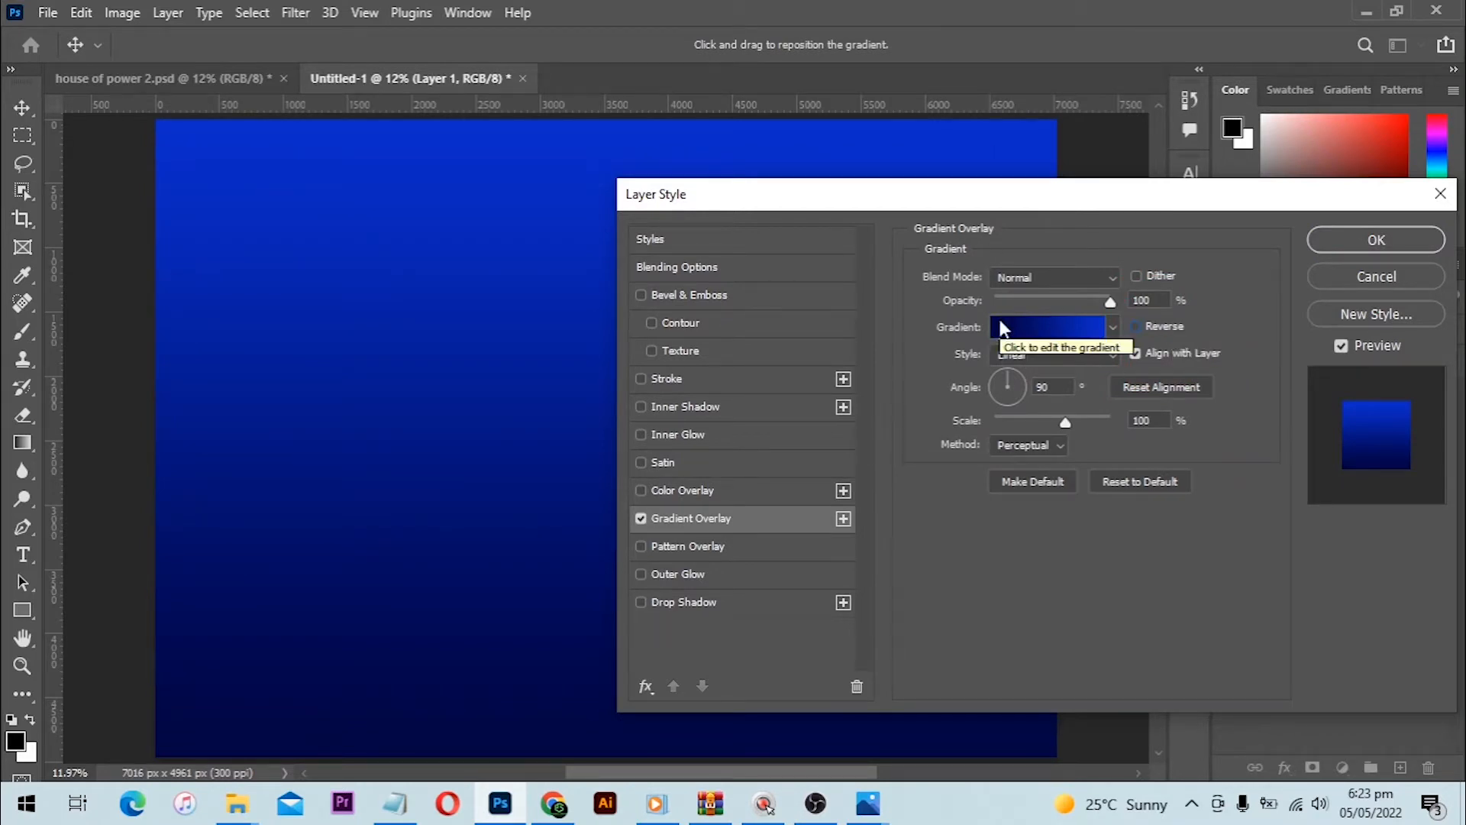
pyautogui.click(1372, 240)
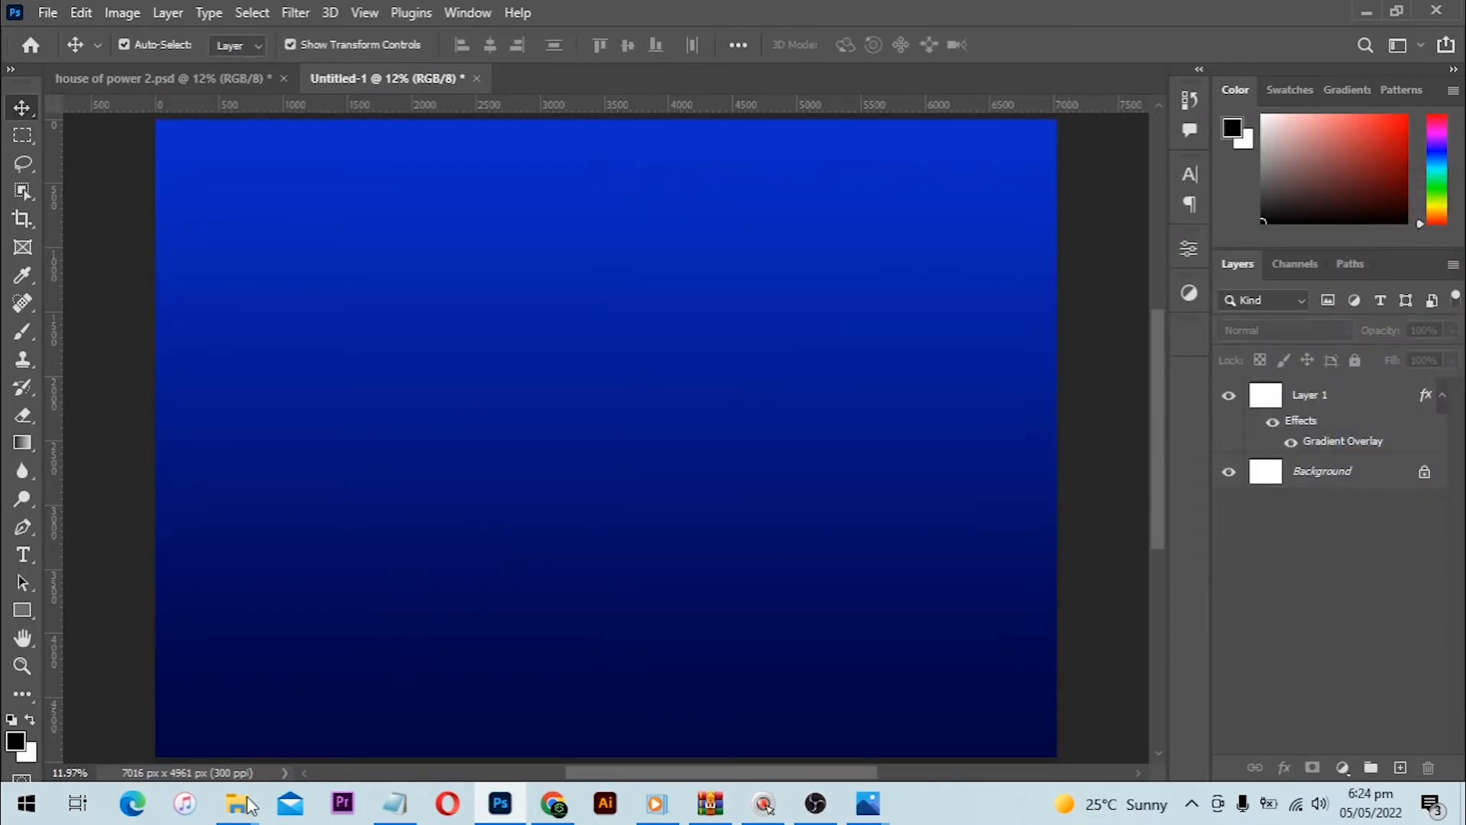
# - Place the stadium-lights image and the photos pexels-luis-quintero-2774546 and pexels-luis-quintero-2014775 from File Explorer's church flyer folder into the Photoshop document
pyautogui.moveTo(242, 807)
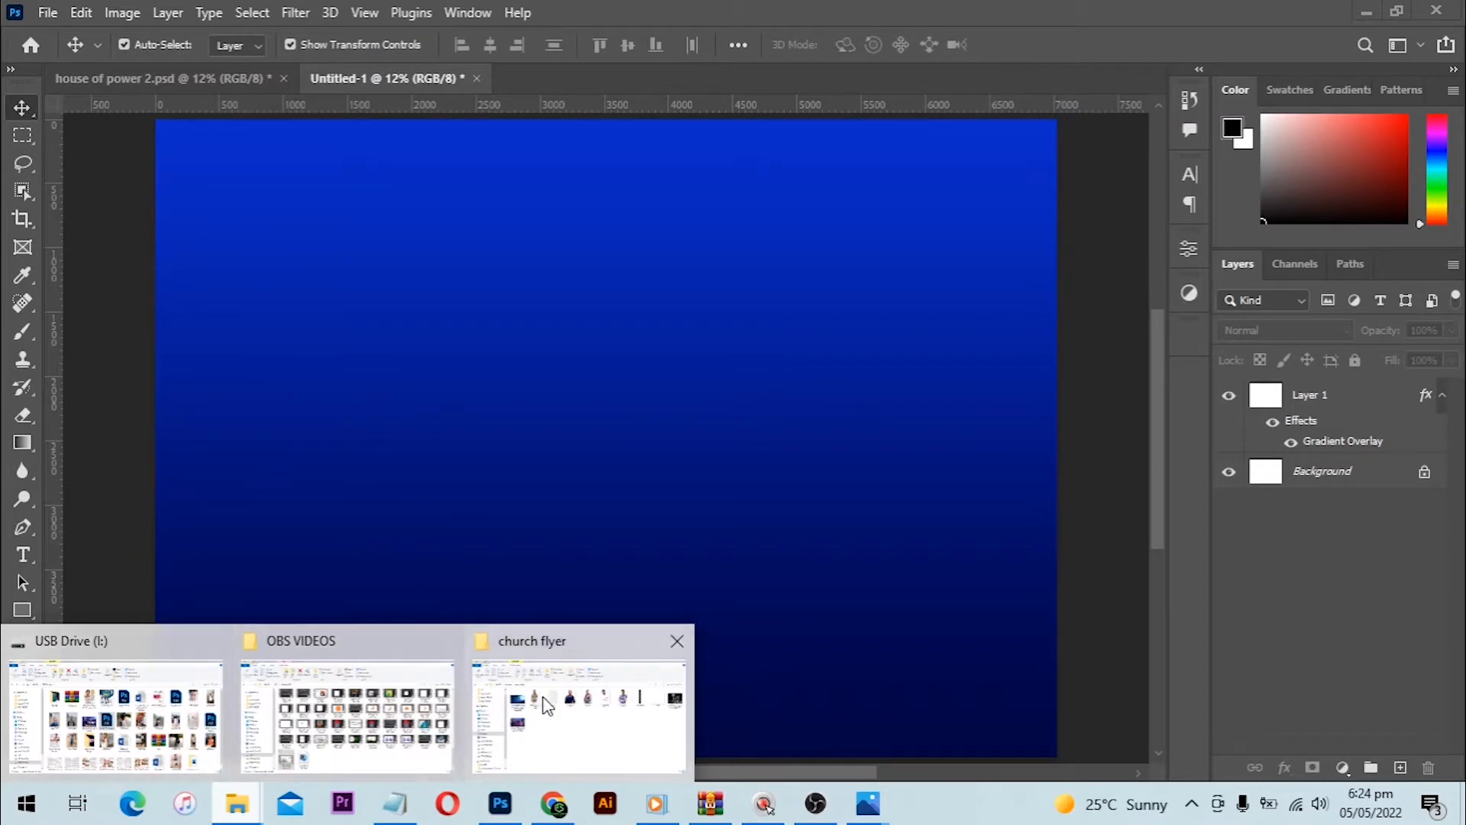
pyautogui.click(550, 694)
pyautogui.click(318, 437)
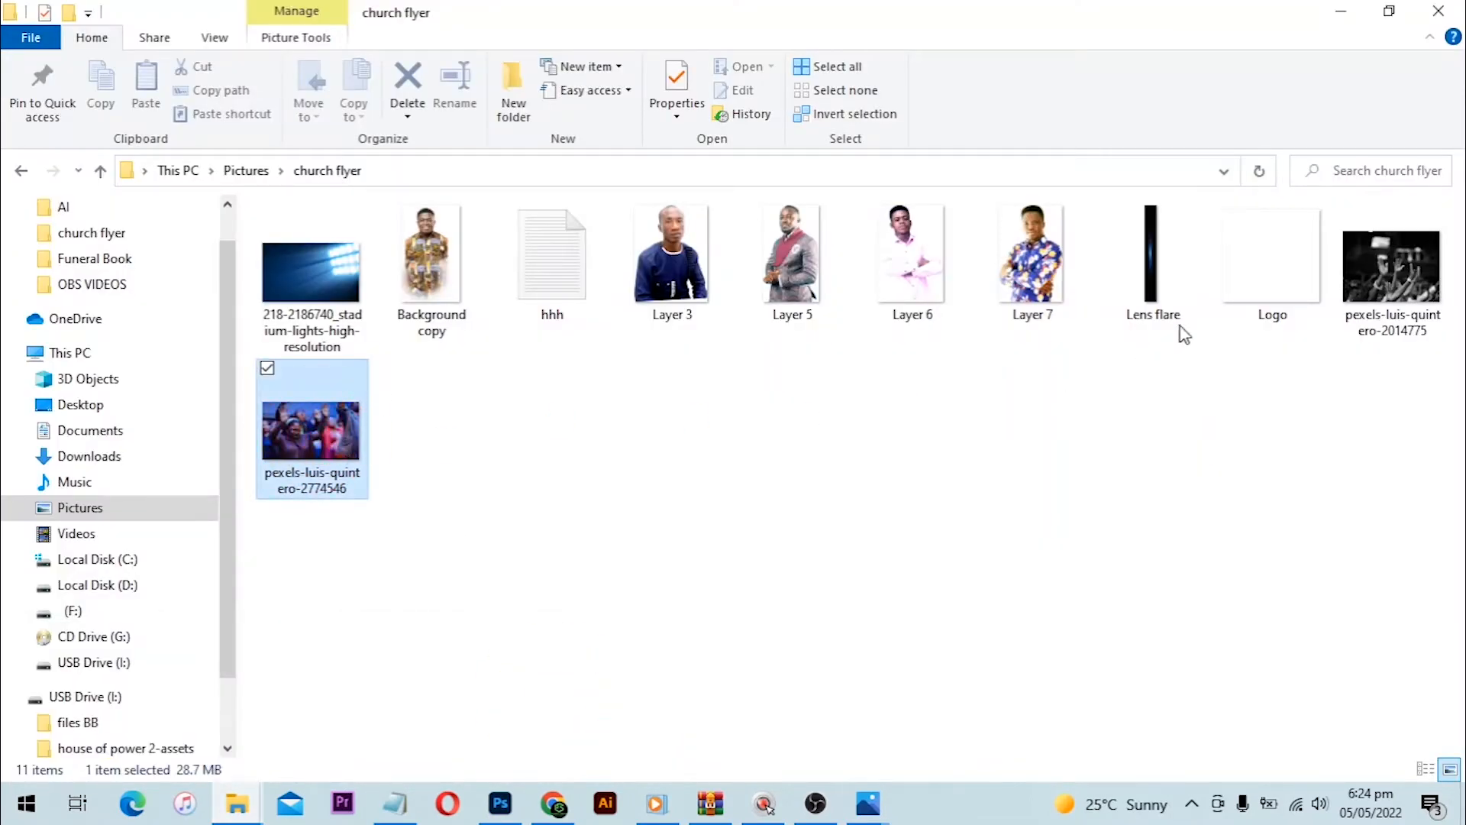
pyautogui.keyDown('ctrl'); pyautogui.click(1388, 301); pyautogui.keyUp('ctrl')
pyautogui.keyDown('ctrl'); pyautogui.click(321, 267); pyautogui.keyUp('ctrl')
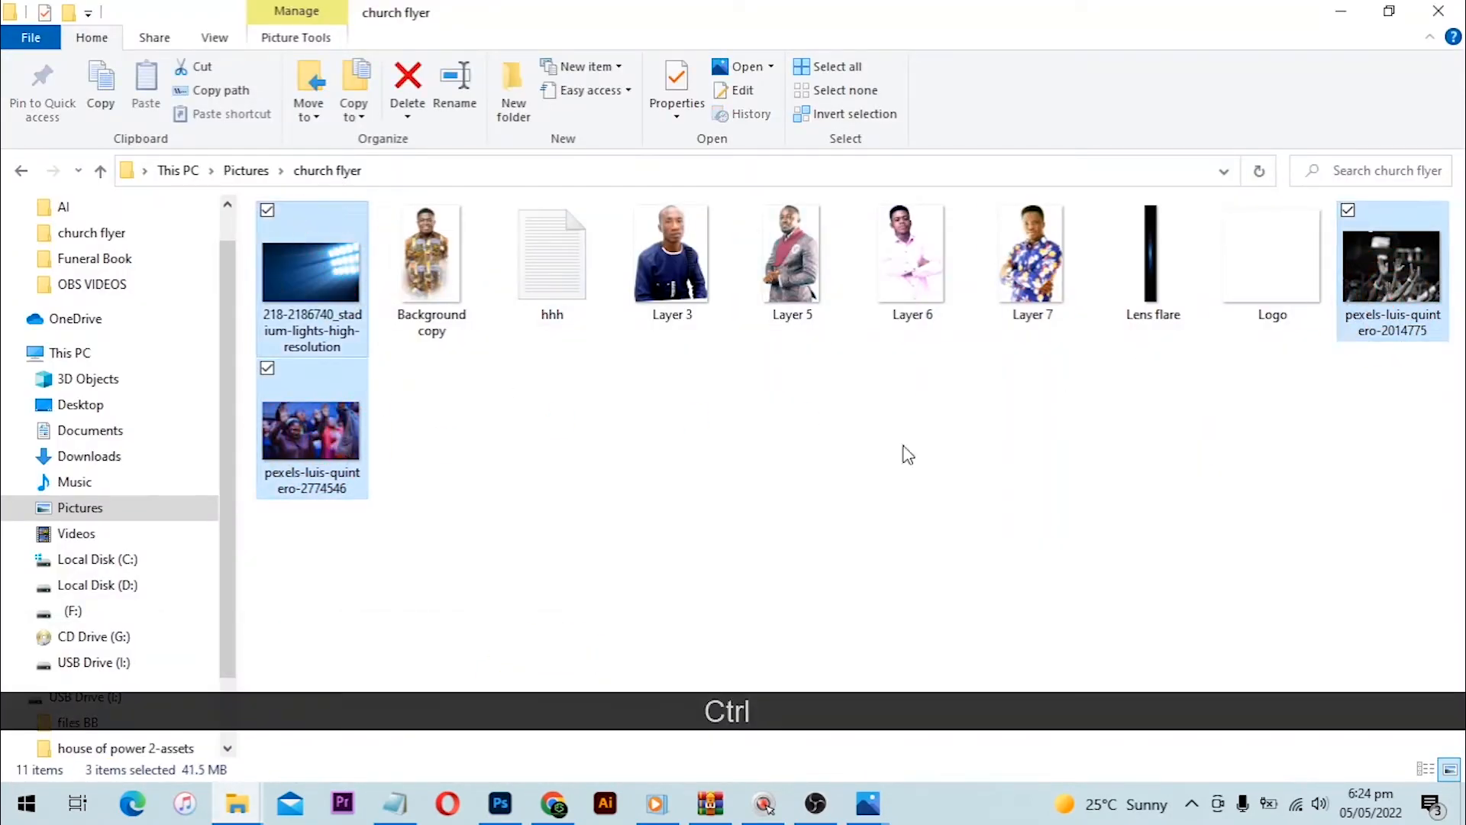
pyautogui.moveTo(1414, 283); pyautogui.dragTo(625, 497)
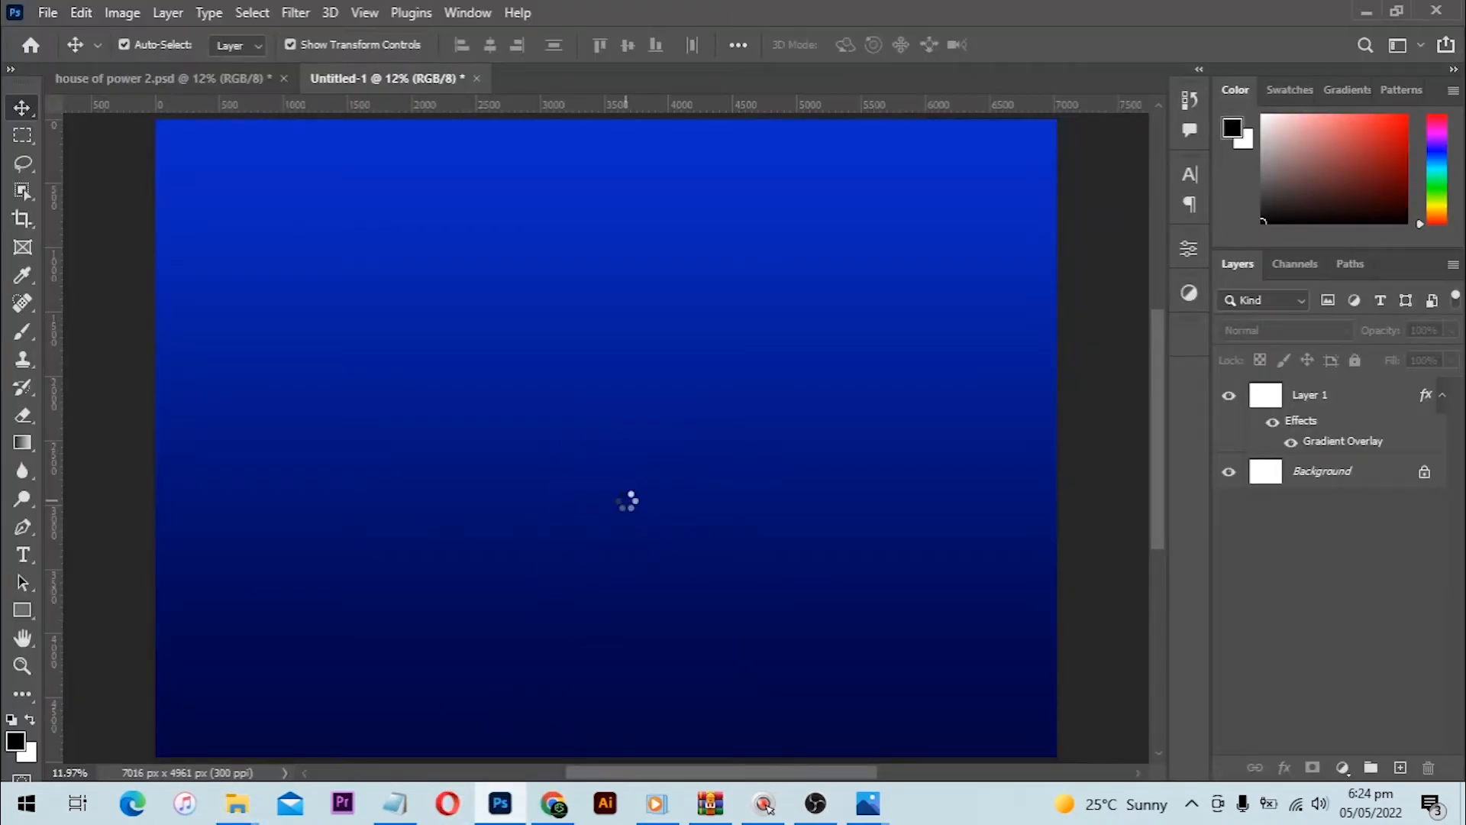
# - Arrange the placed images with the black-and-white crowd at the canvas's lower right, stadium lights at upper right and colour worship photo at upper left
pyautogui.moveTo(624, 508); pyautogui.dragTo(853, 641)
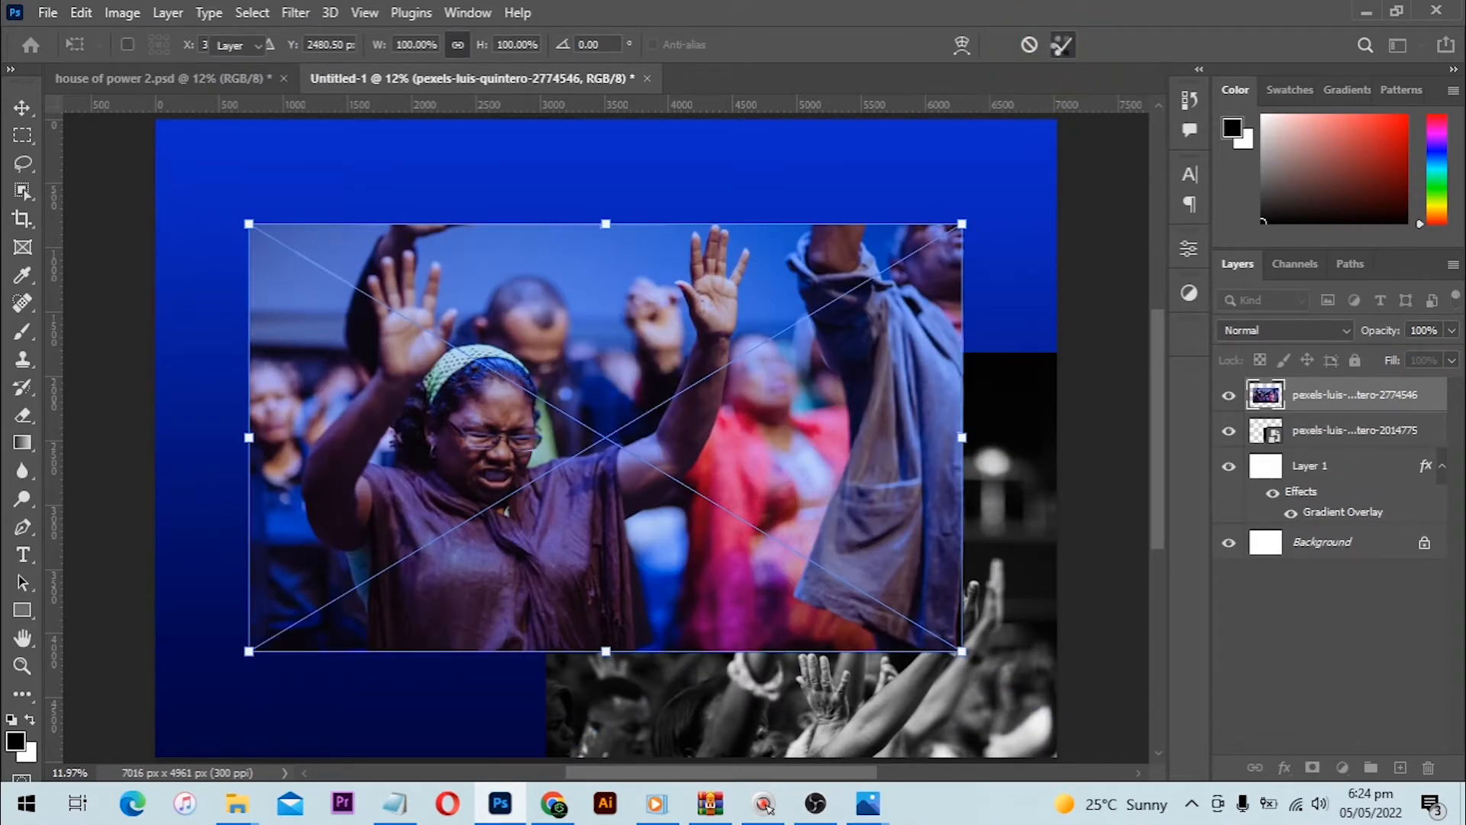
pyautogui.click(1062, 44)
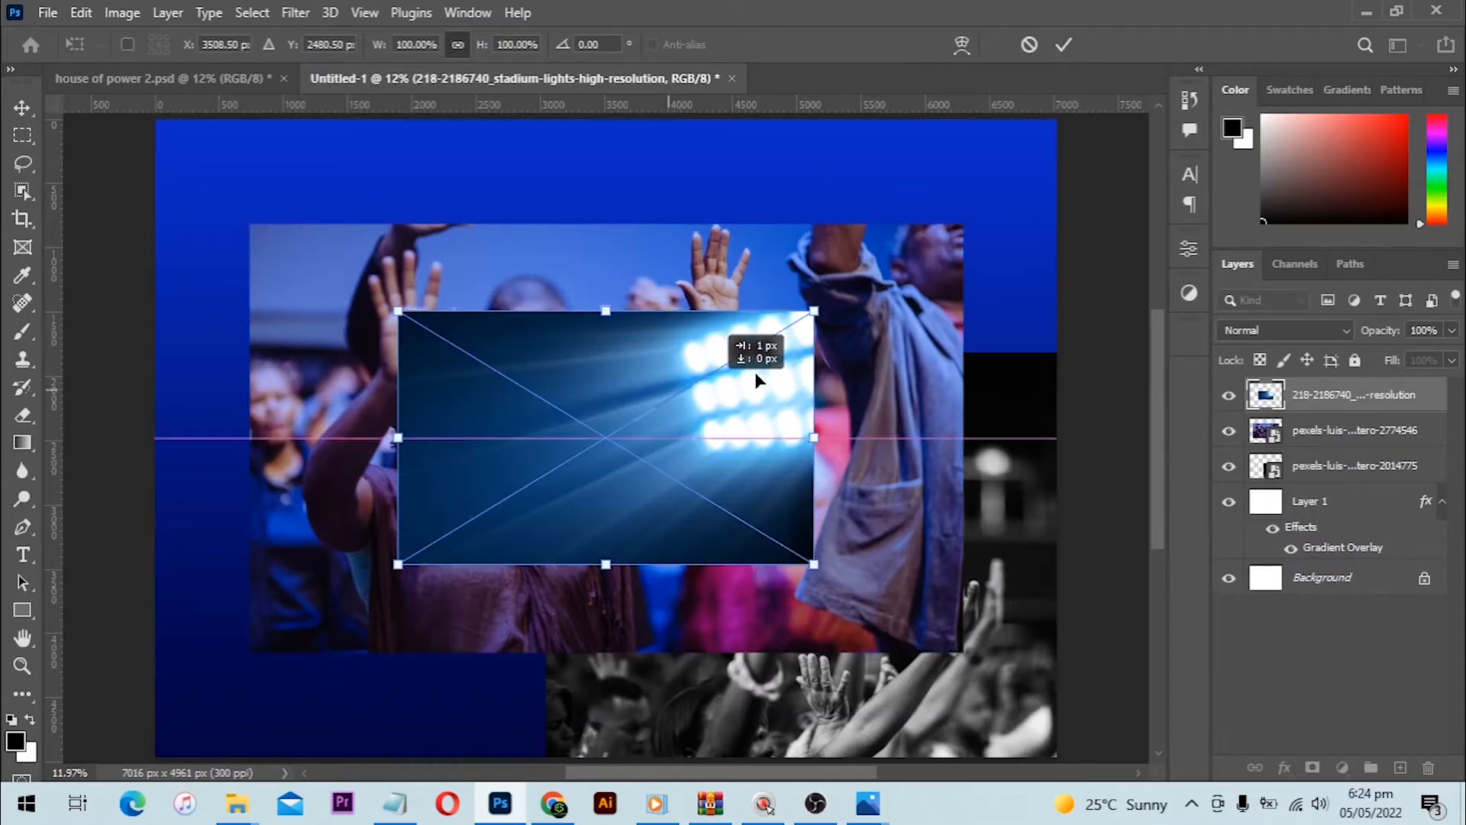
pyautogui.moveTo(754, 373); pyautogui.dragTo(923, 185)
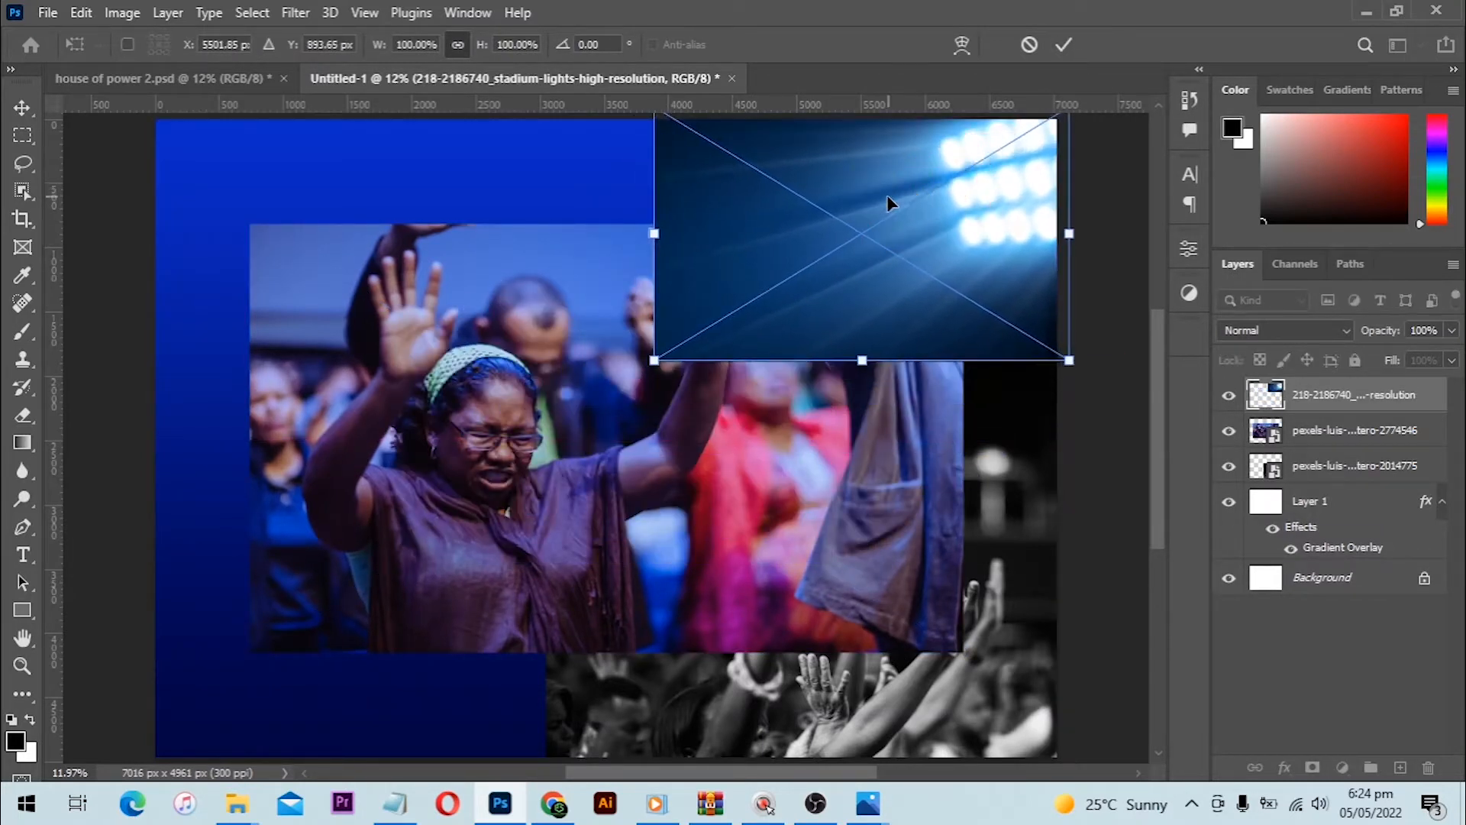
pyautogui.press('Return')
pyautogui.moveTo(694, 380); pyautogui.dragTo(551, 268)
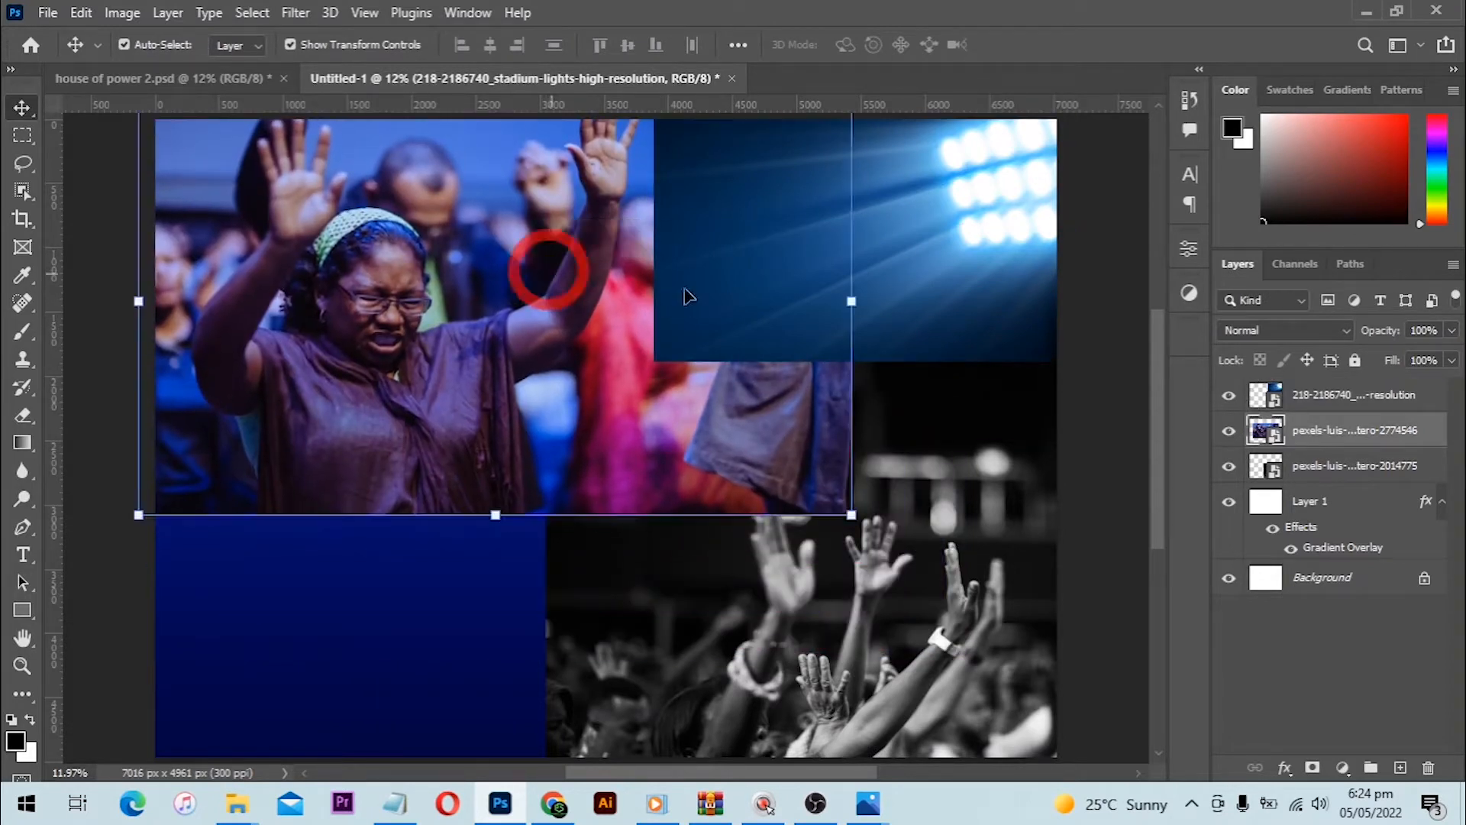
# - Add a layer mask to the stadium-lights layer and set up a soft black brush at size 1100
pyautogui.click(987, 250)
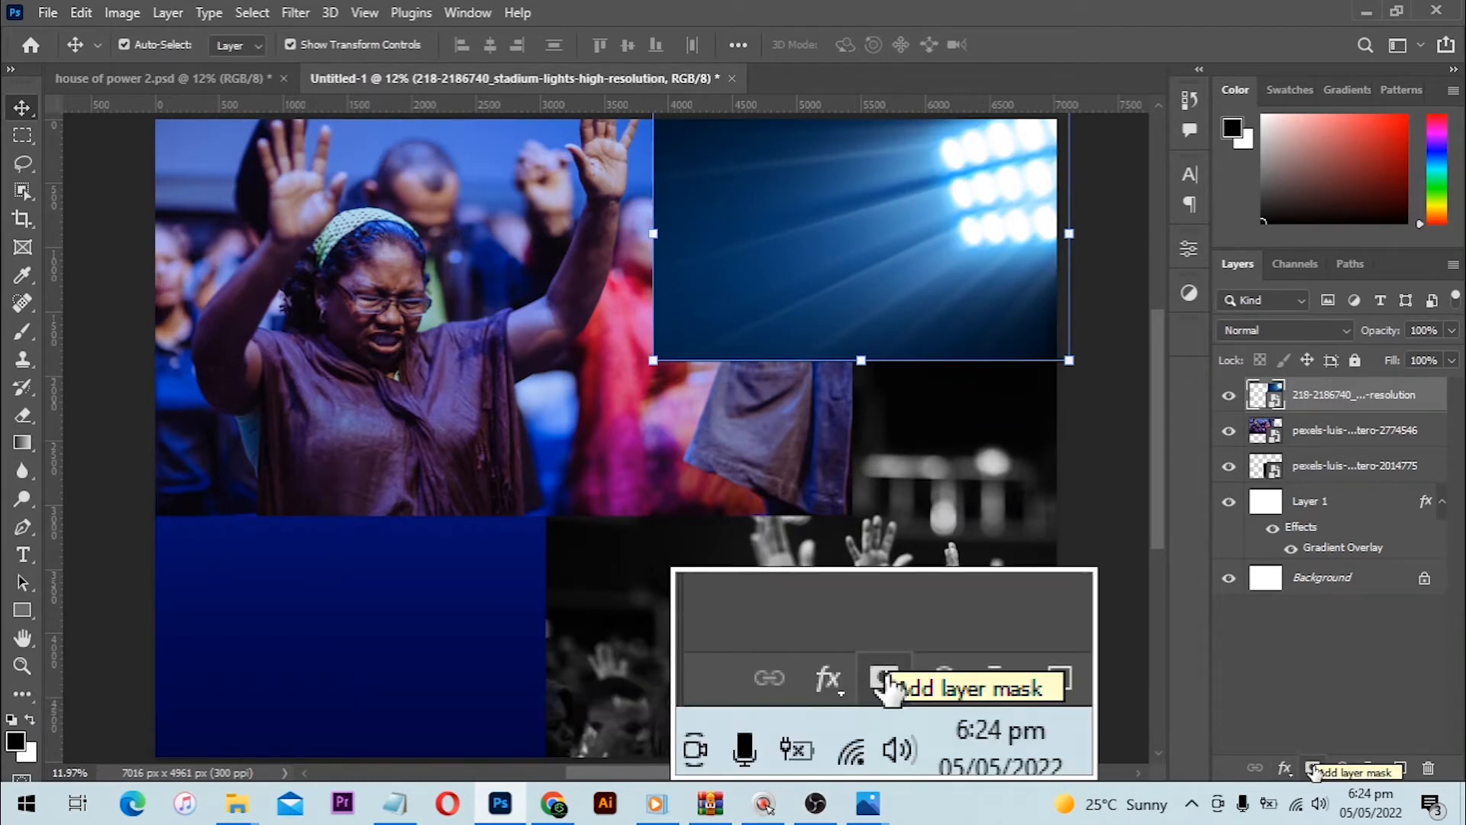
pyautogui.click(1313, 768)
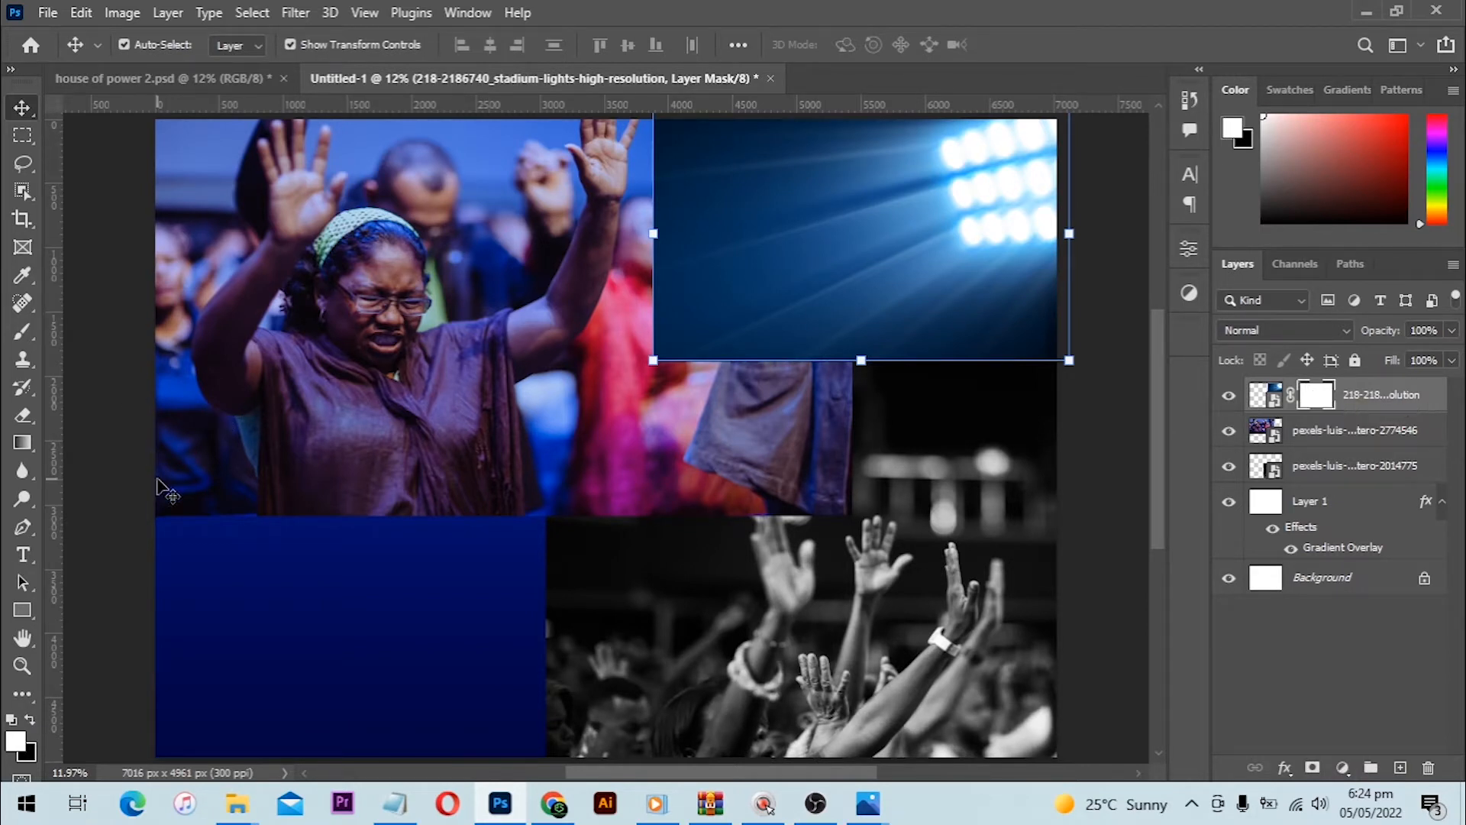
pyautogui.press('b')
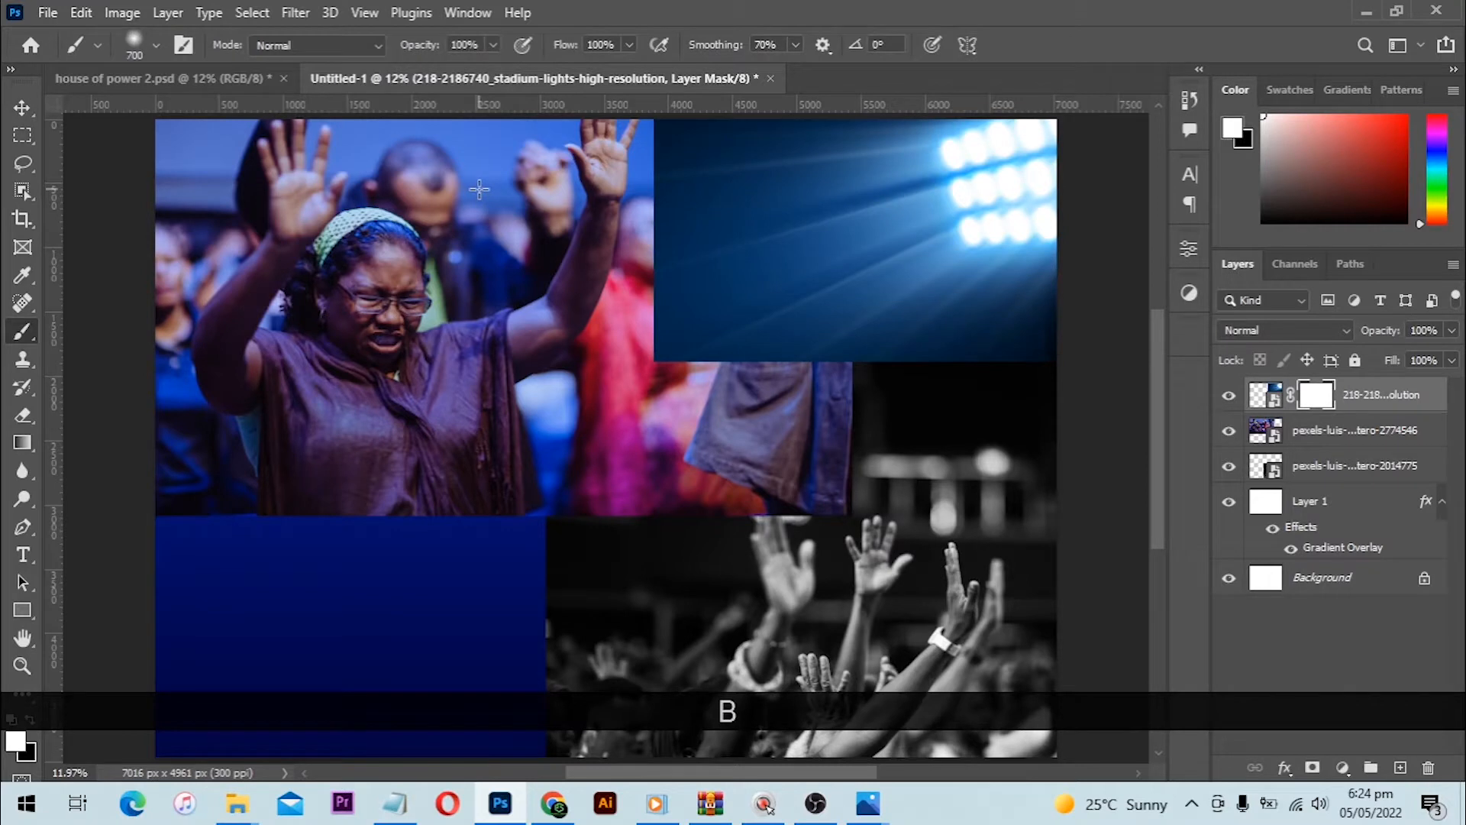
pyautogui.press('capslock')
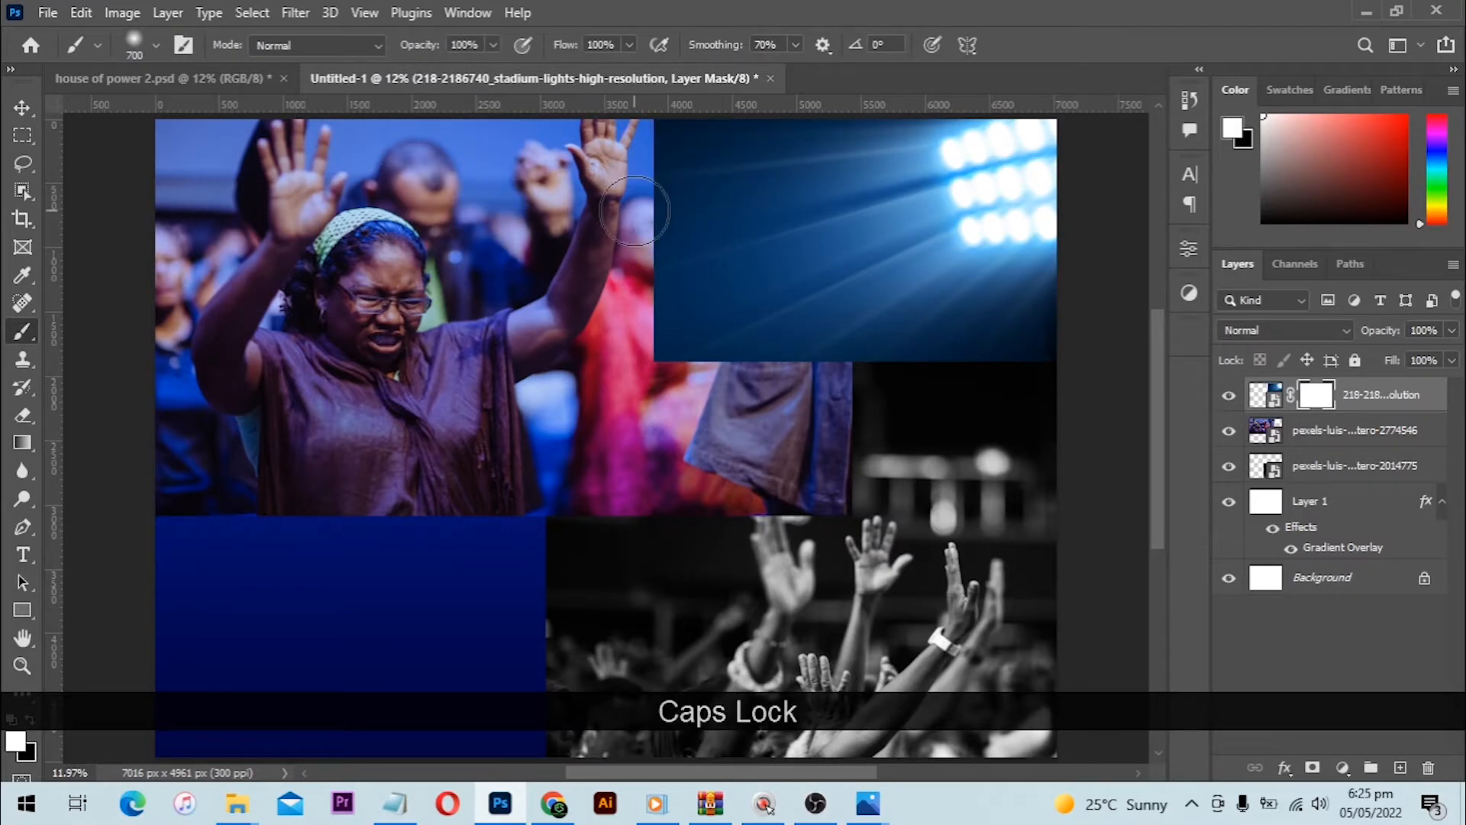
pyautogui.press(']')
pyautogui.press(']')
pyautogui.press(']')
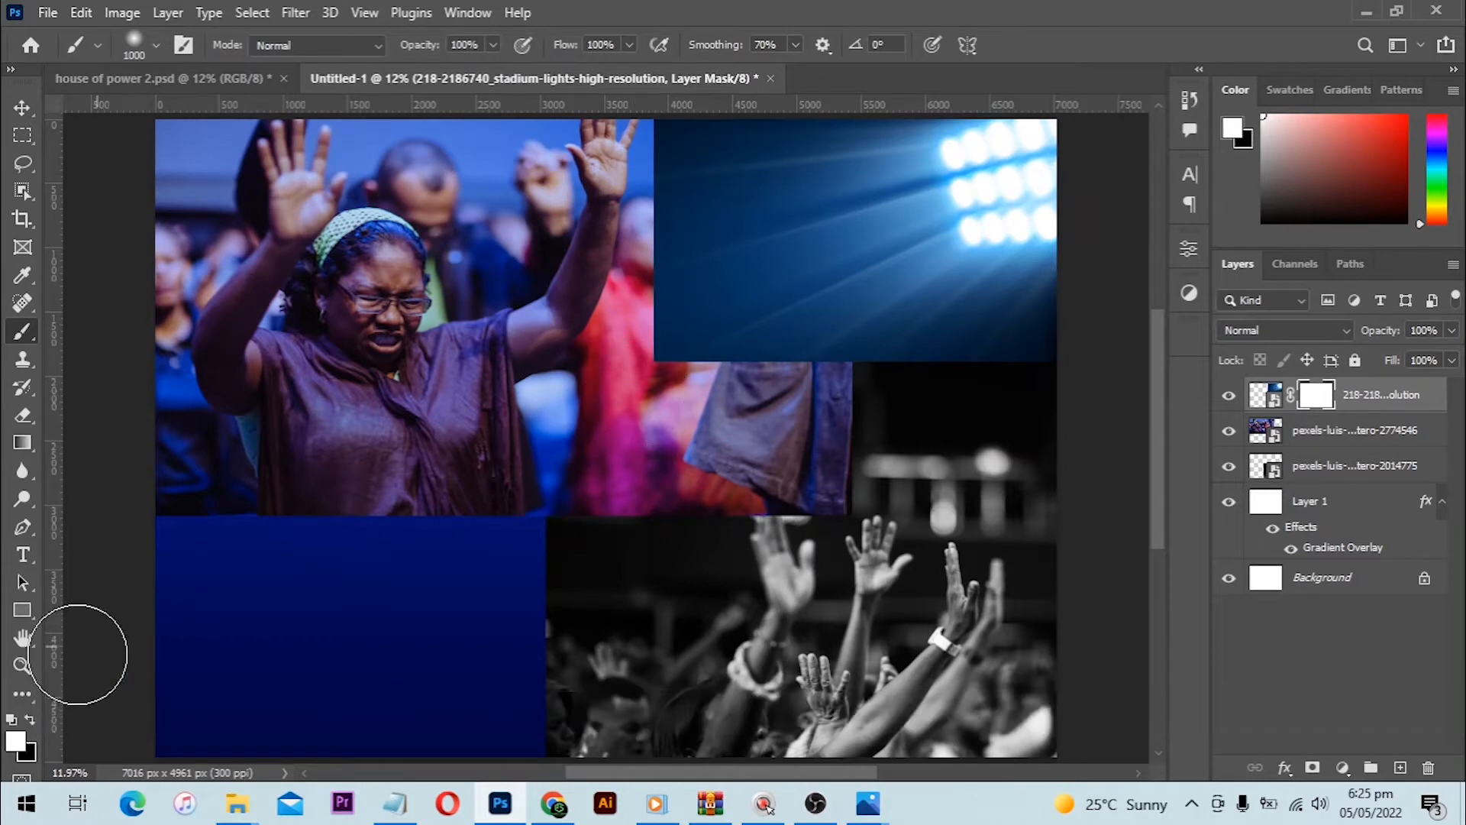
pyautogui.click(28, 718)
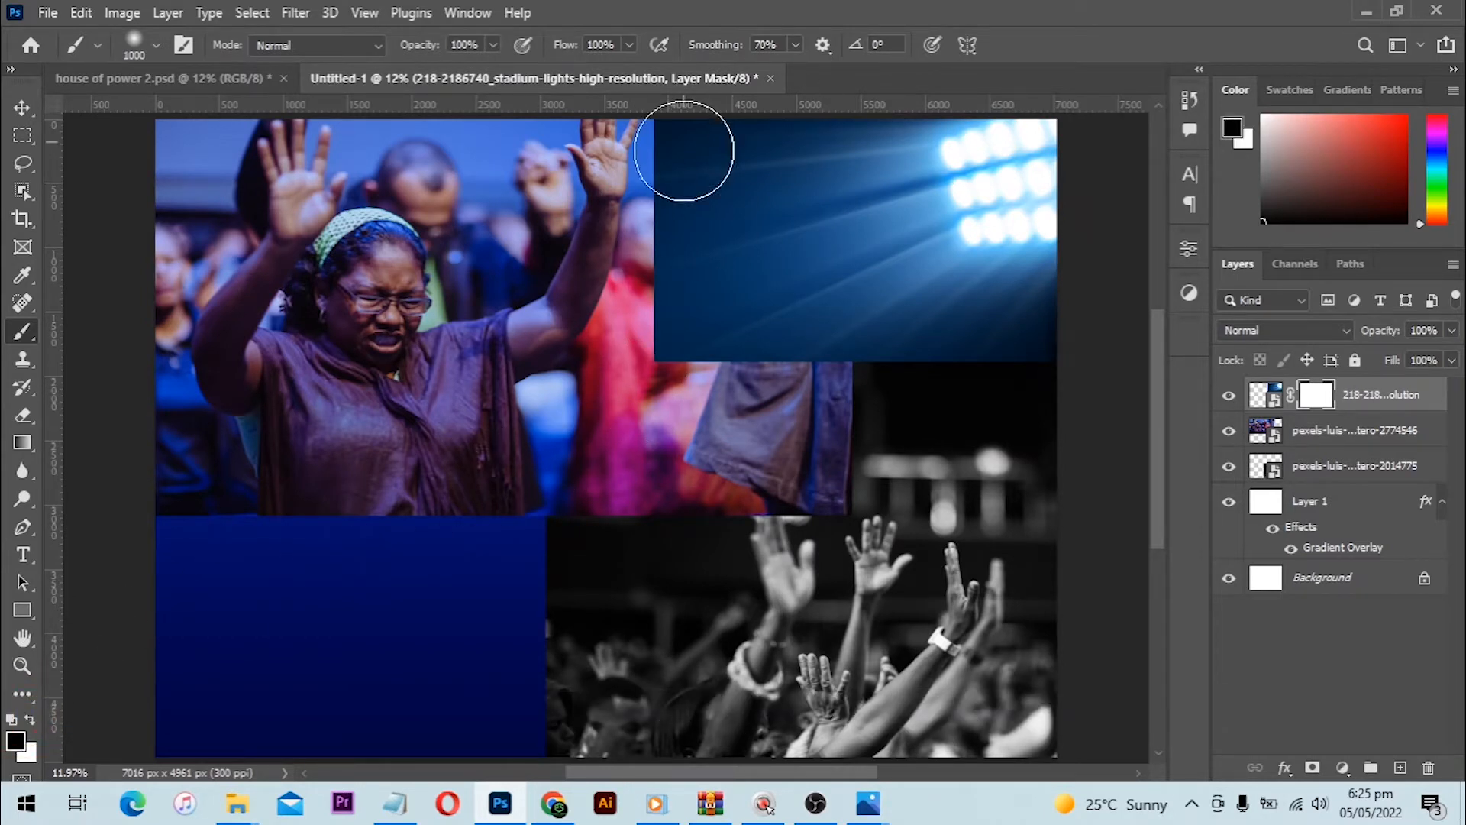
pyautogui.press(']')
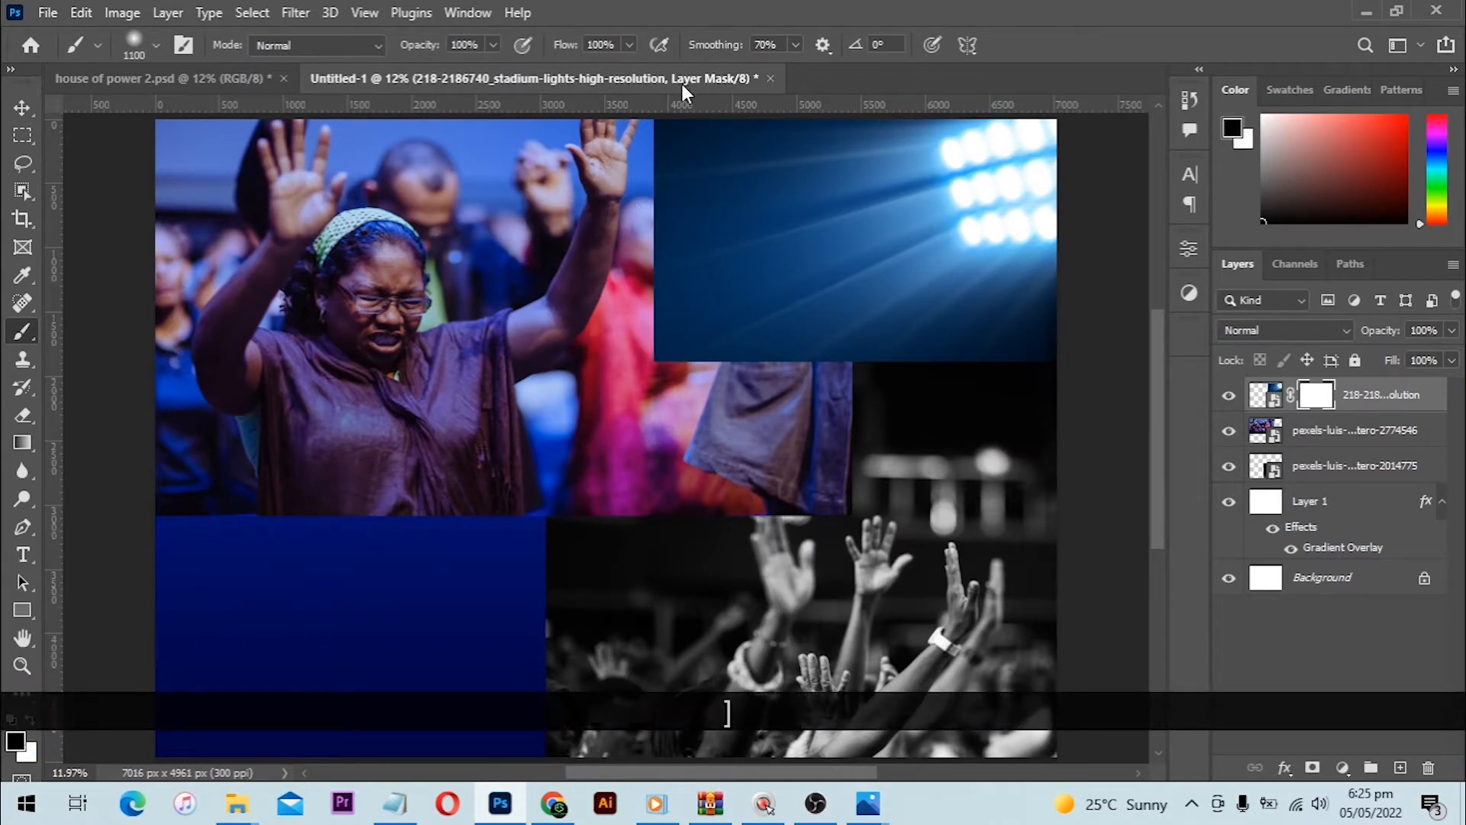
# - Paint black on the stadium-lights layer's mask to fade the image's left and bottom edges into the background
pyautogui.moveTo(671, 106); pyautogui.dragTo(638, 271)
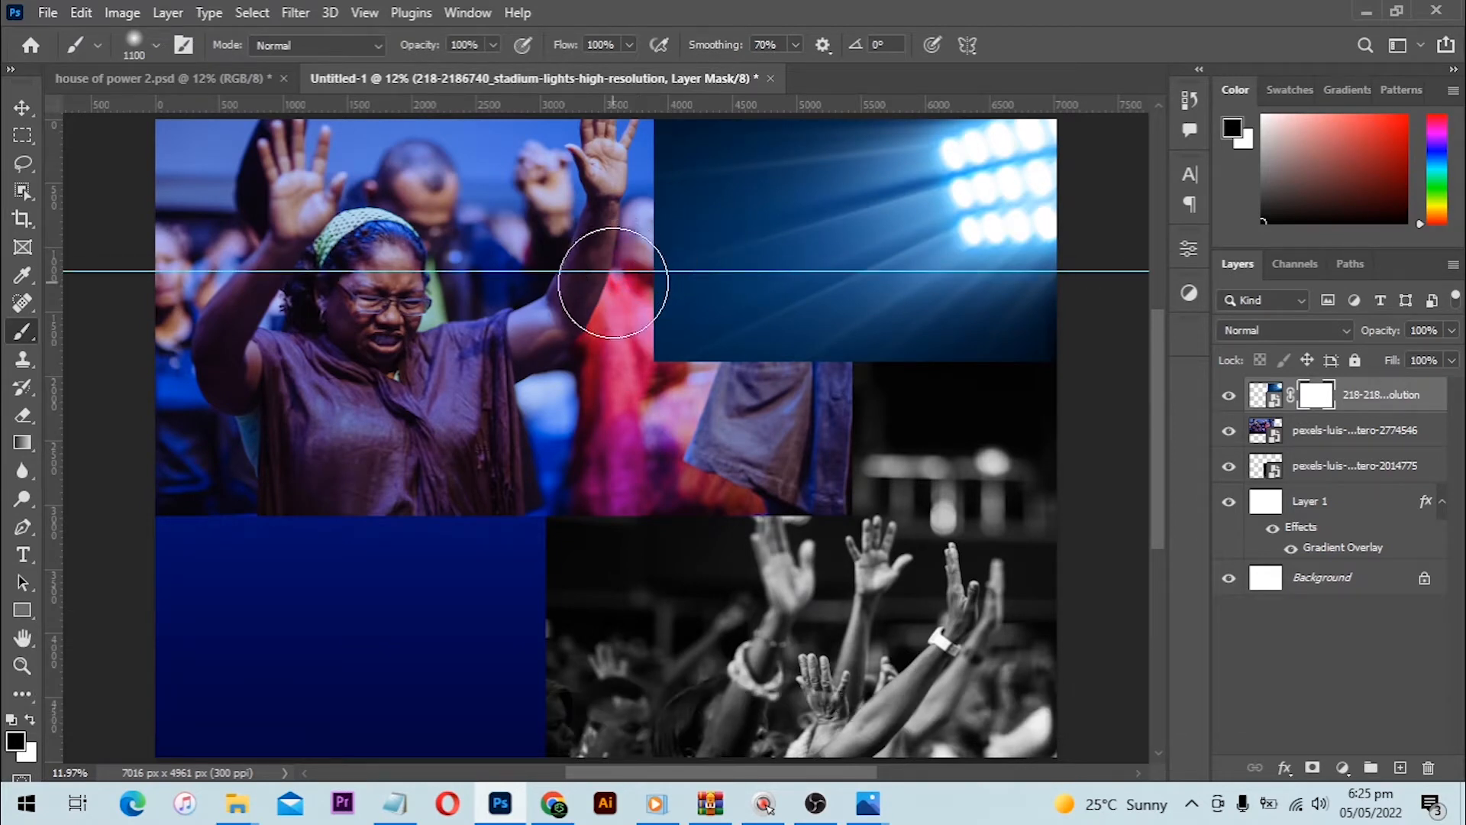
pyautogui.hotkey('ctrl', 'z')
pyautogui.moveTo(649, 215)
pyautogui.mouseDown()
pyautogui.moveTo(668, 359)
pyautogui.moveTo(699, 153)
pyautogui.moveTo(687, 175)
pyautogui.moveTo(853, 401)
pyautogui.moveTo(771, 328)
pyautogui.mouseUp()
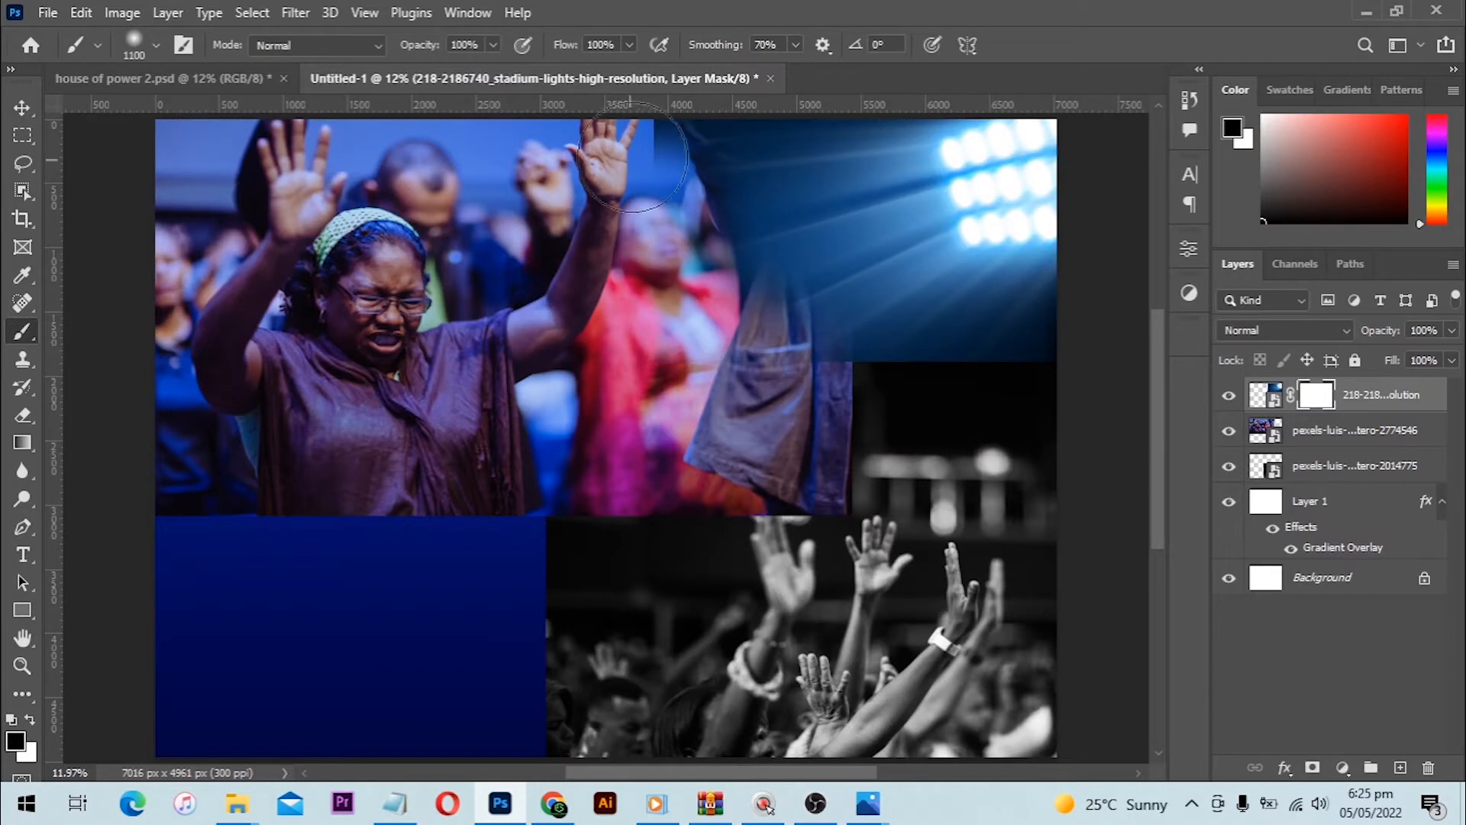
pyautogui.click(610, 227)
pyautogui.moveTo(610, 226); pyautogui.dragTo(620, 232)
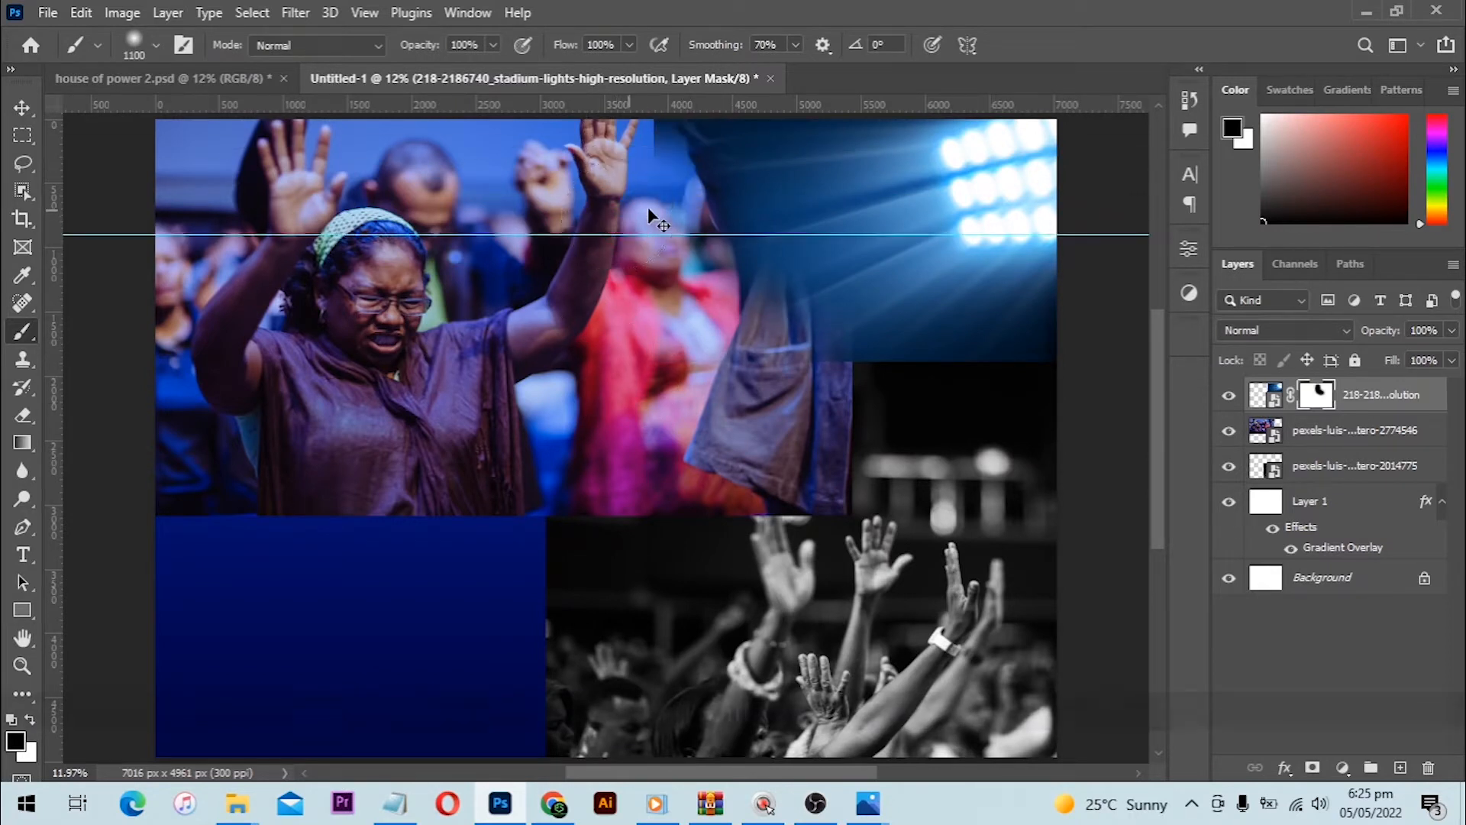
pyautogui.hotkey('ctrl', 'z')
pyautogui.moveTo(654, 136); pyautogui.dragTo(671, 138)
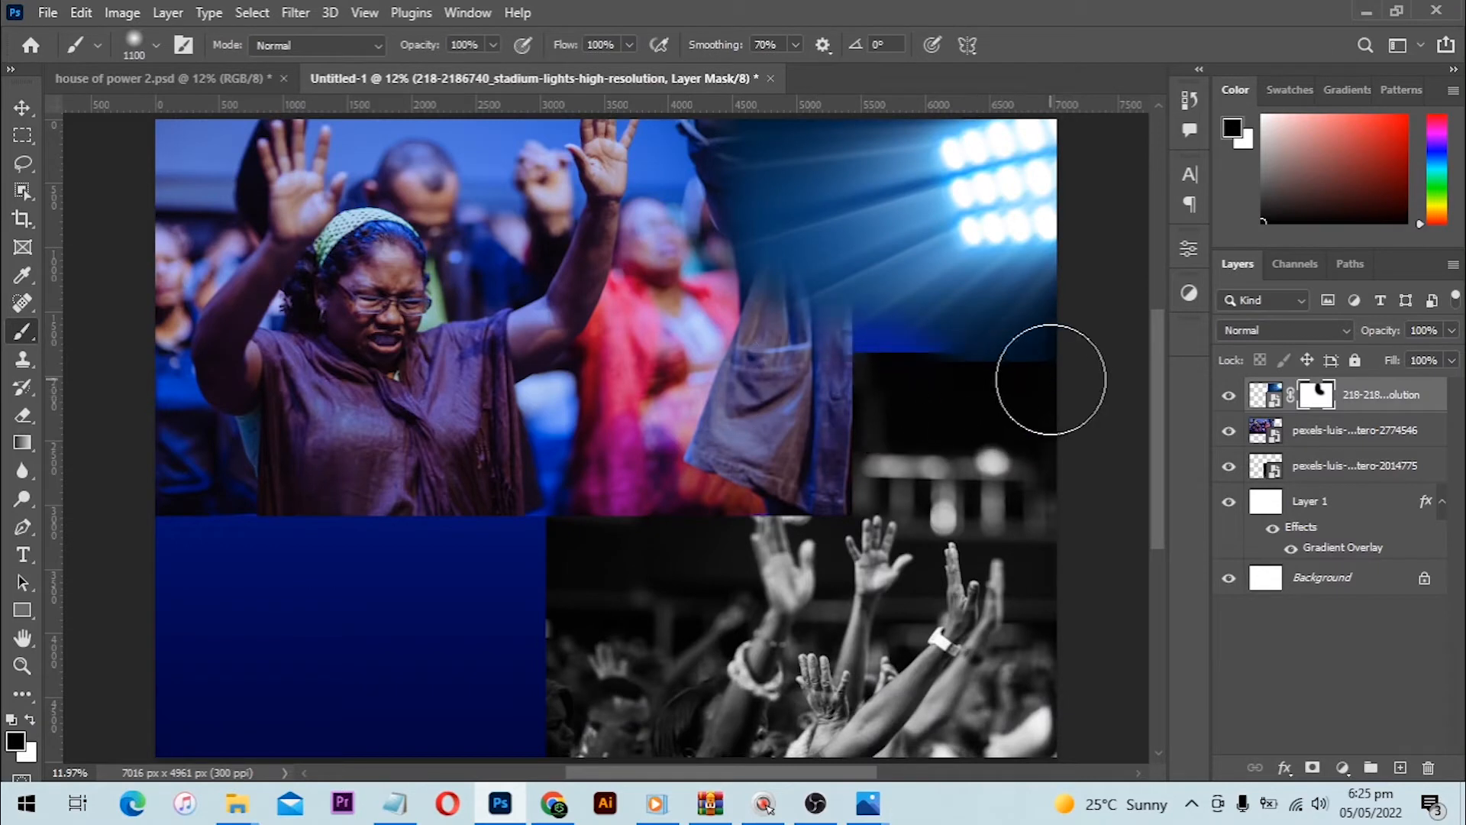
pyautogui.moveTo(1046, 380)
pyautogui.mouseDown()
pyautogui.moveTo(937, 377)
pyautogui.moveTo(1056, 364)
pyautogui.mouseUp()
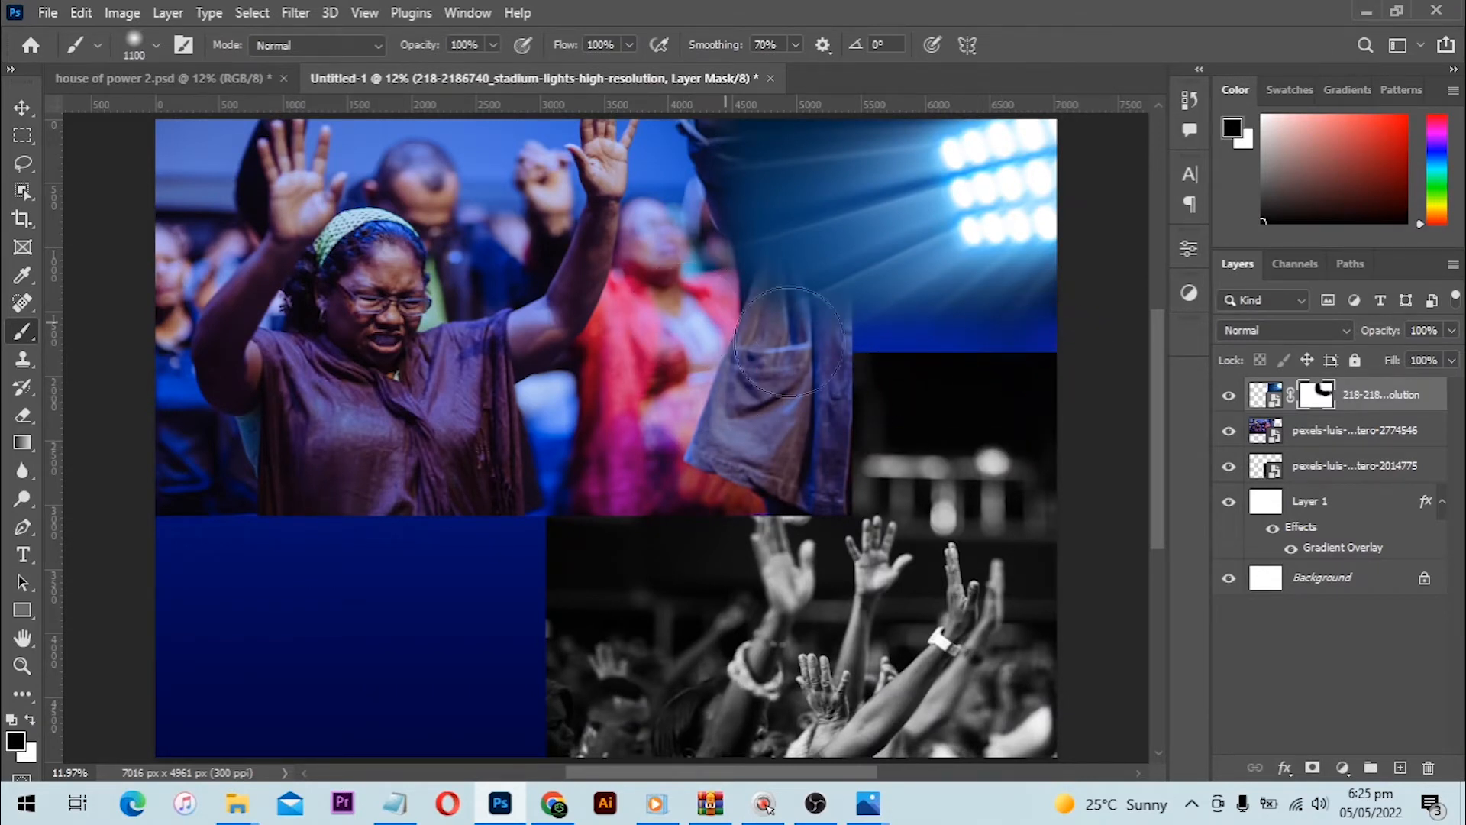
pyautogui.moveTo(641, 263)
pyautogui.mouseDown()
pyautogui.moveTo(626, 162)
pyautogui.moveTo(632, 179)
pyautogui.mouseUp()
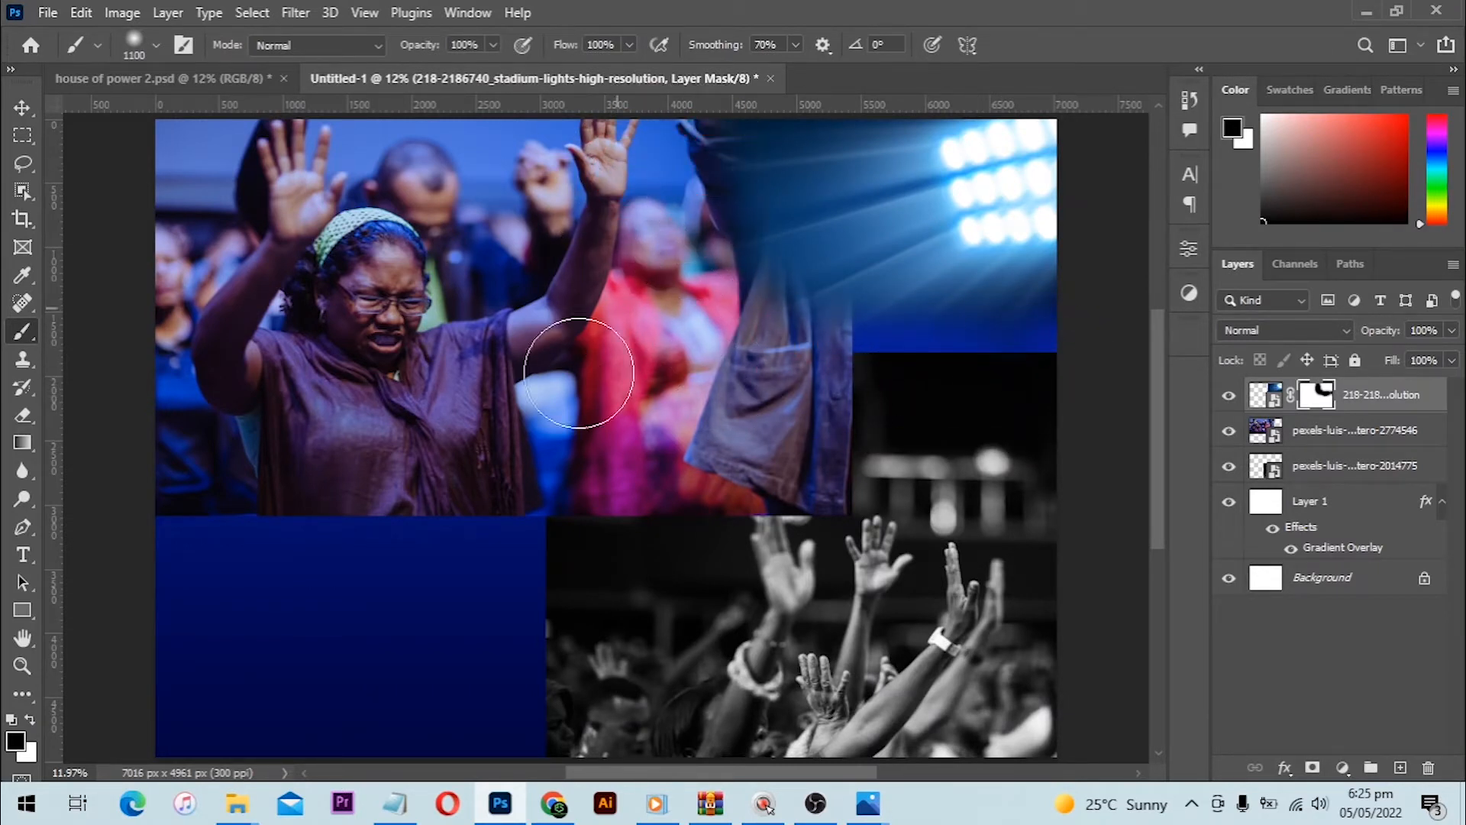
# - Mask the pexels-luis-quintero-2774546 layer and fade the photo's right and bottom edges with a black brush at size 1500
pyautogui.click(1325, 434)
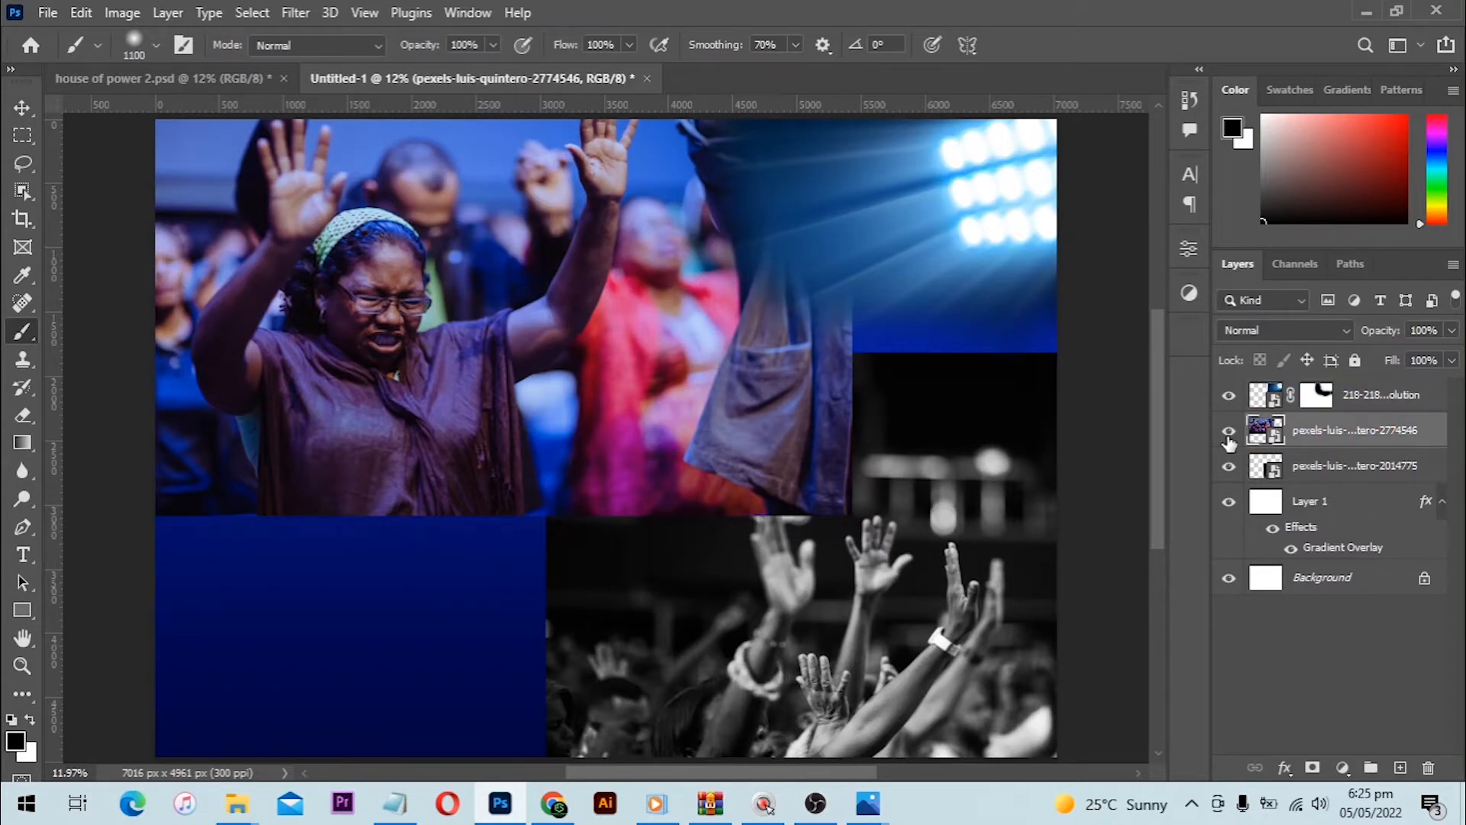
pyautogui.click(1228, 430)
pyautogui.click(1228, 430)
pyautogui.click(1310, 767)
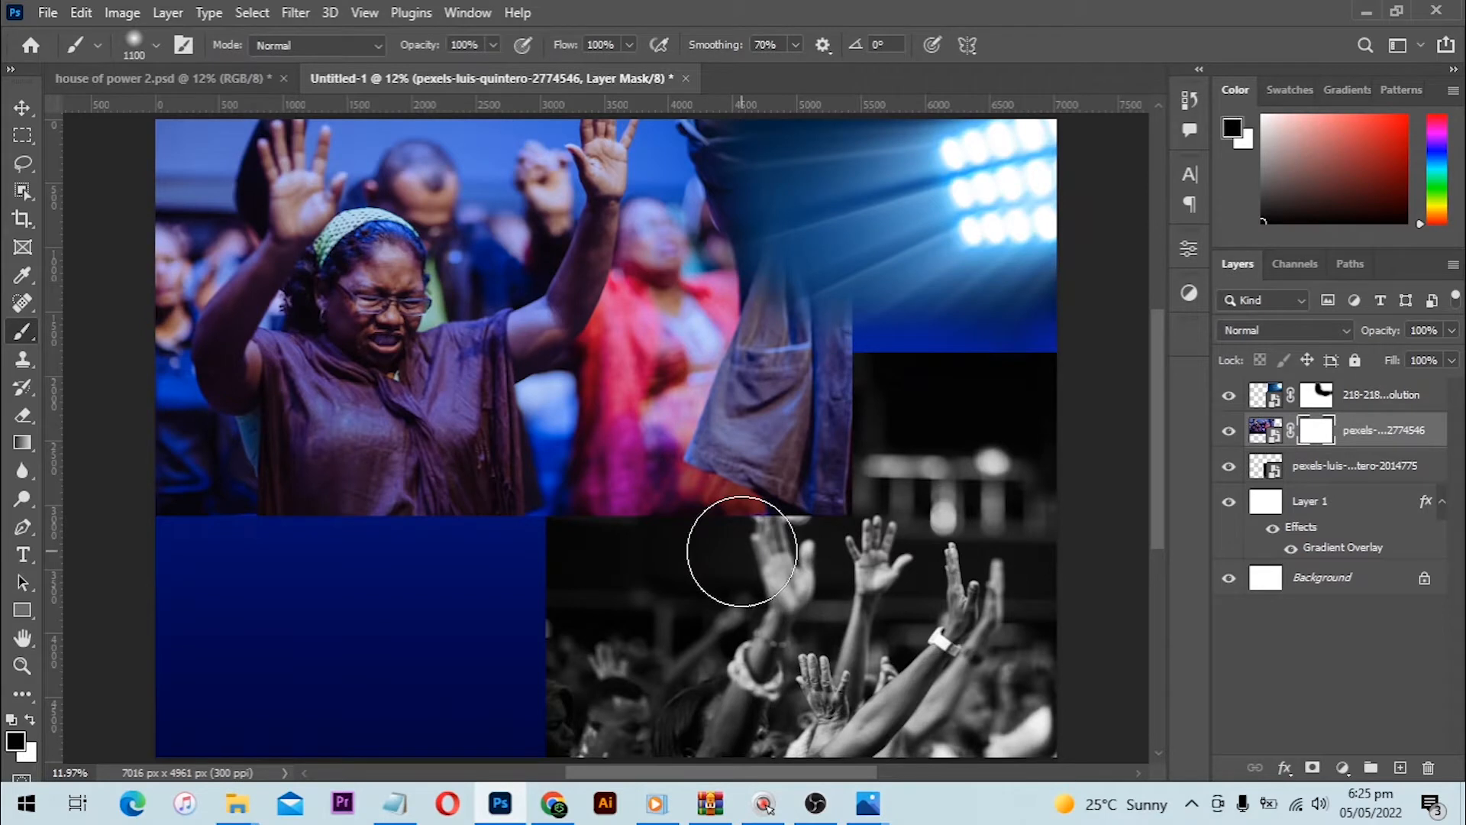
pyautogui.press(']')
pyautogui.press(']')
pyautogui.press(']')
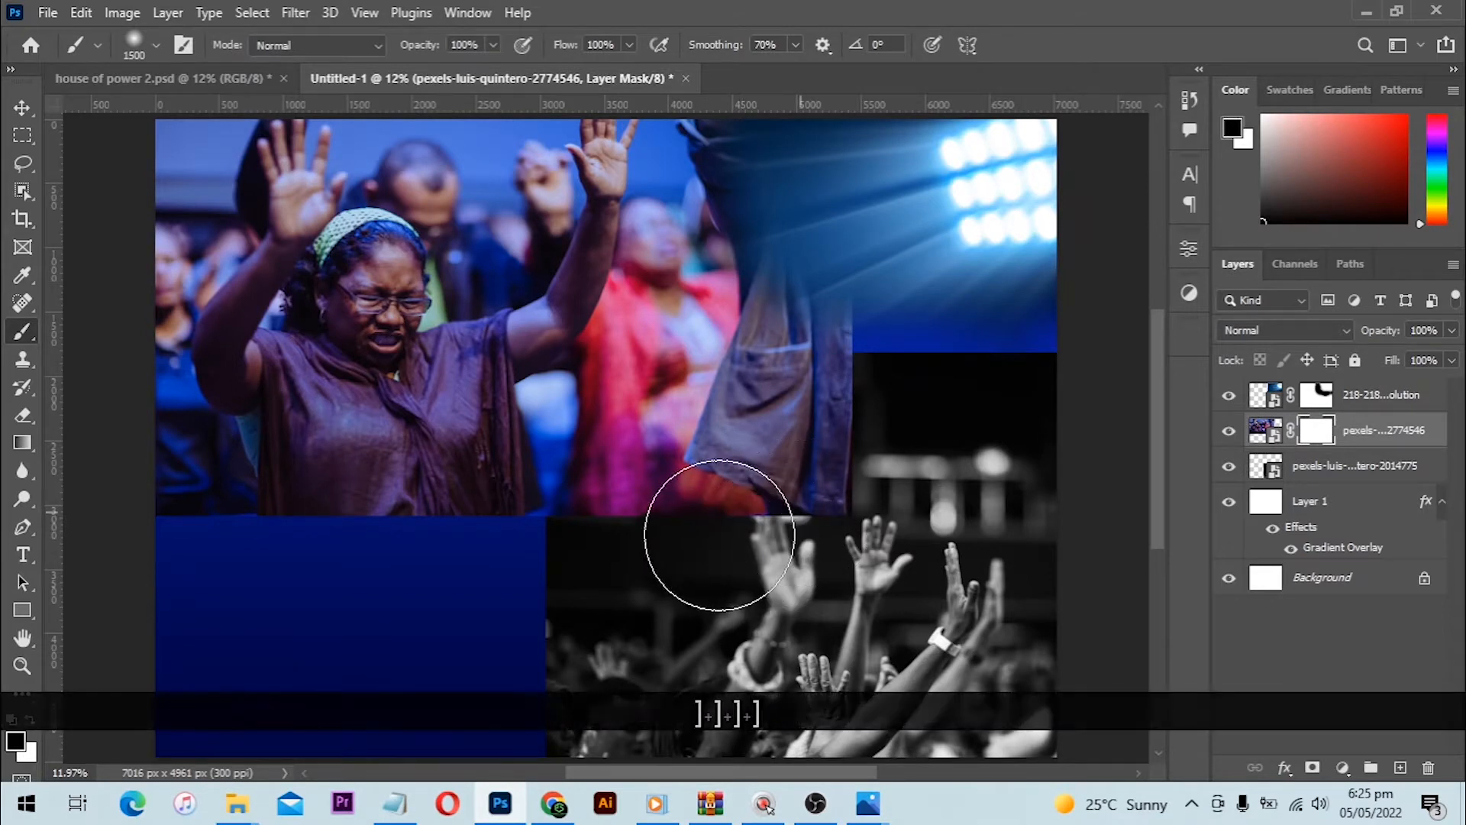
pyautogui.moveTo(819, 309)
pyautogui.mouseDown()
pyautogui.moveTo(795, 197)
pyautogui.moveTo(741, 162)
pyautogui.moveTo(755, 243)
pyautogui.moveTo(715, 425)
pyautogui.moveTo(433, 531)
pyautogui.moveTo(572, 530)
pyautogui.moveTo(791, 497)
pyautogui.moveTo(429, 562)
pyautogui.moveTo(124, 540)
pyautogui.moveTo(564, 553)
pyautogui.moveTo(330, 562)
pyautogui.moveTo(211, 542)
pyautogui.mouseUp()
pyautogui.click(163, 532)
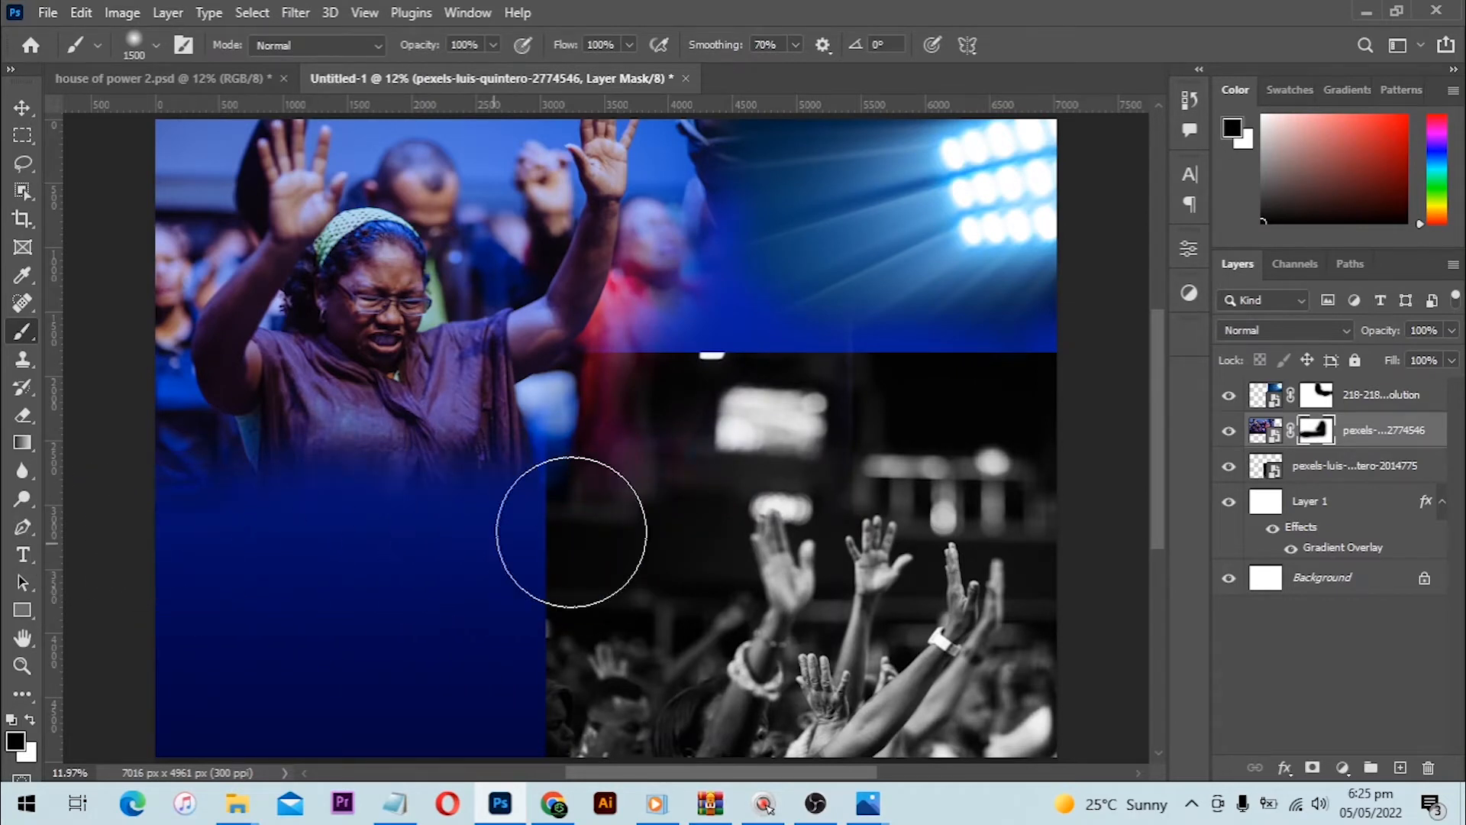
pyautogui.moveTo(759, 154)
pyautogui.mouseDown()
pyautogui.moveTo(726, 164)
pyautogui.moveTo(678, 147)
pyautogui.moveTo(622, 353)
pyautogui.mouseUp()
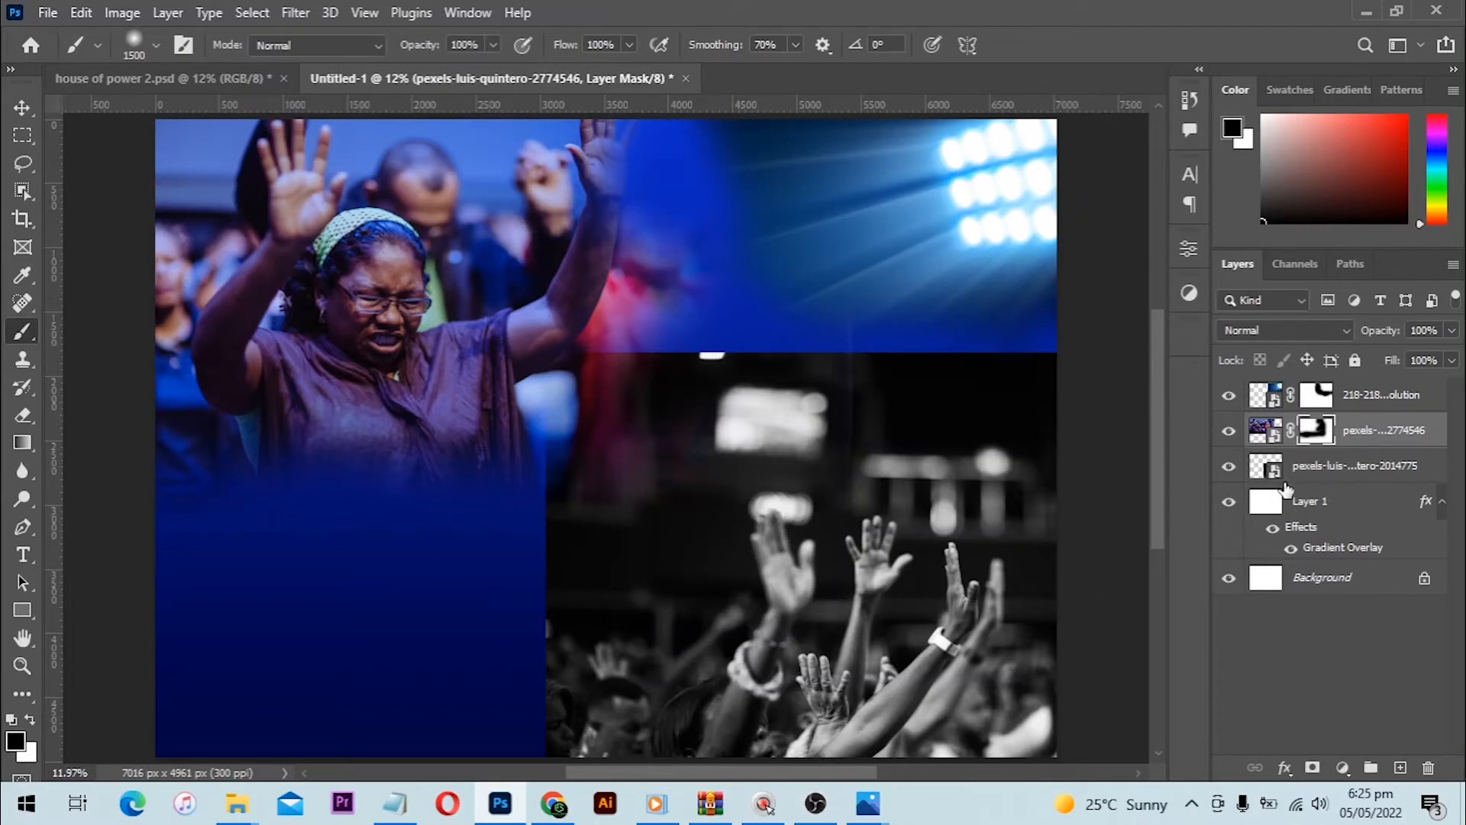
# - Mask the pexels-luis-quintero-2014775 layer and paint black along the crowd photo's top and left edges to fade them
pyautogui.click(1353, 467)
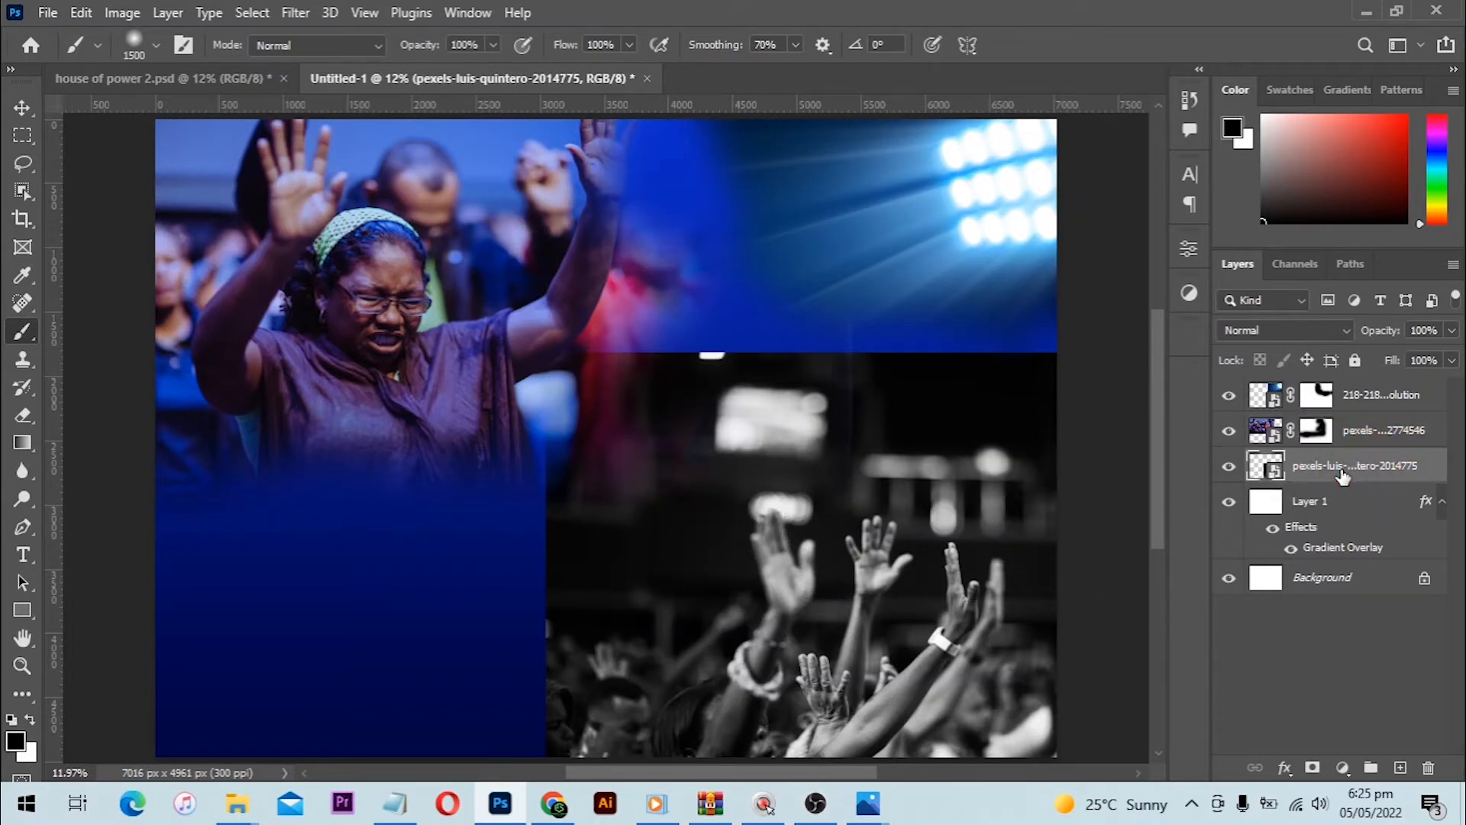
pyautogui.click(1229, 466)
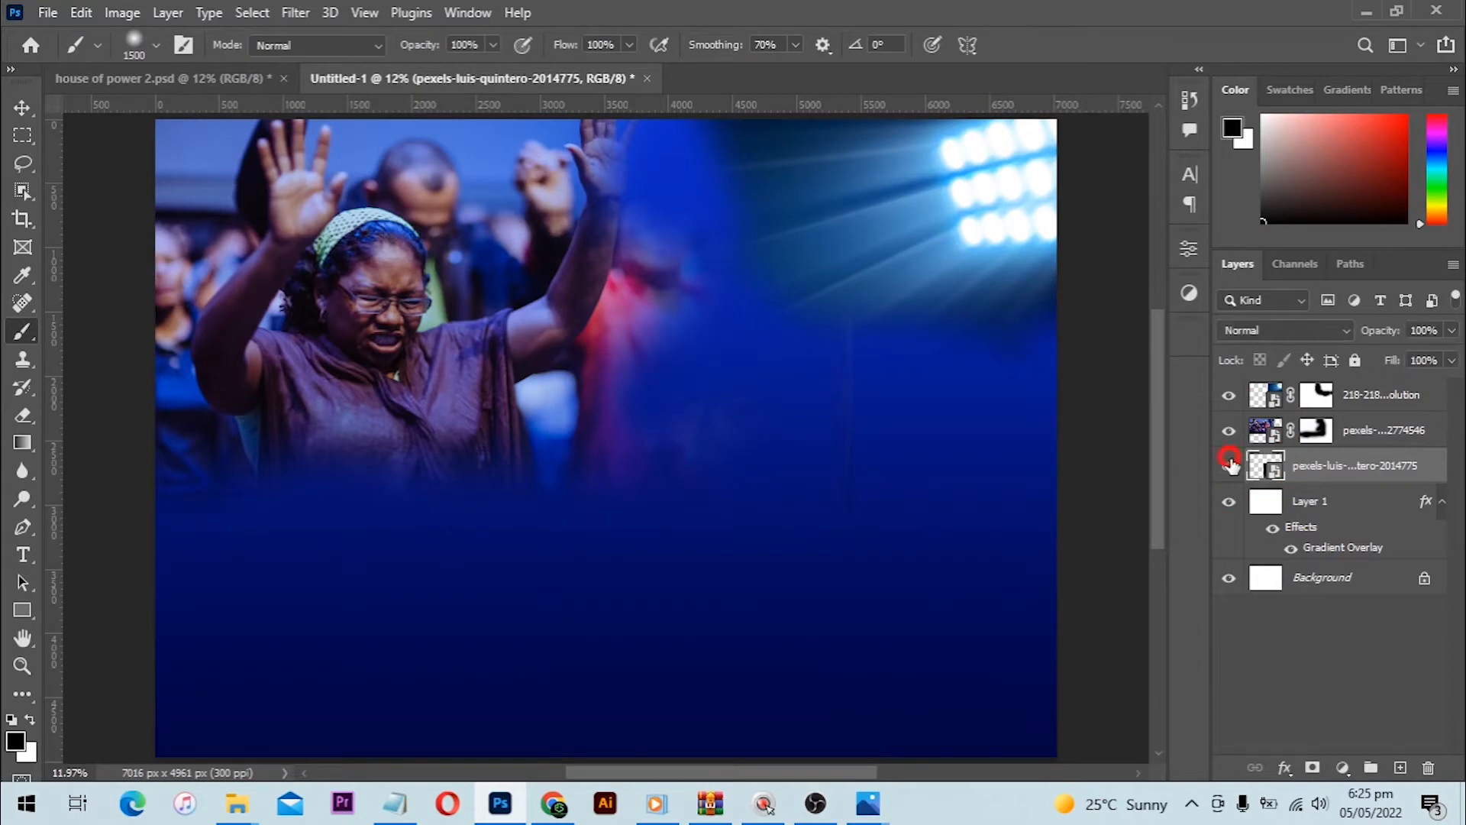
pyautogui.click(1228, 466)
pyautogui.click(1312, 767)
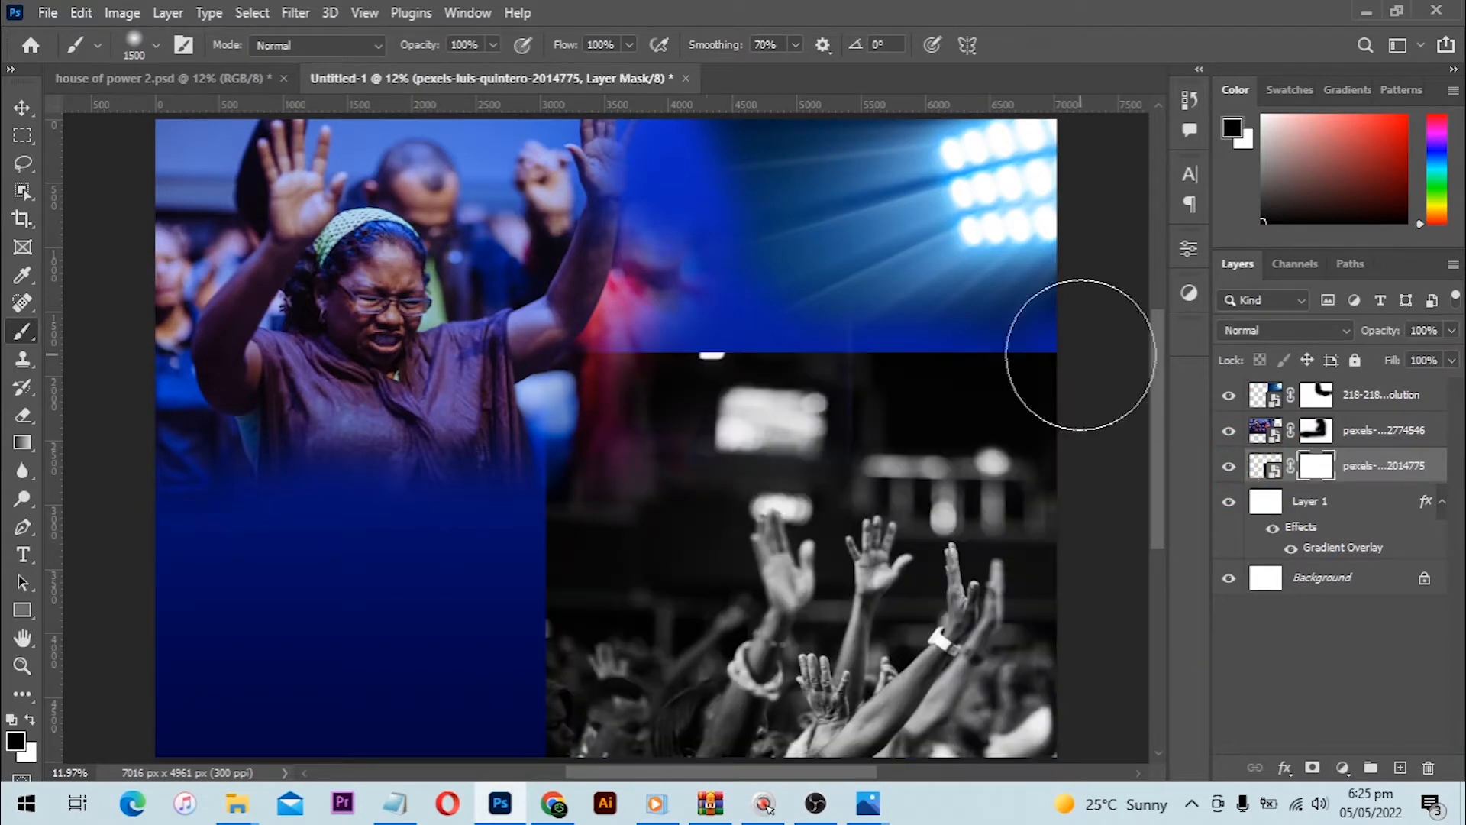
pyautogui.moveTo(1080, 355)
pyautogui.mouseDown()
pyautogui.moveTo(728, 336)
pyautogui.moveTo(559, 350)
pyautogui.moveTo(942, 341)
pyautogui.moveTo(698, 317)
pyautogui.moveTo(548, 395)
pyautogui.moveTo(534, 690)
pyautogui.mouseUp()
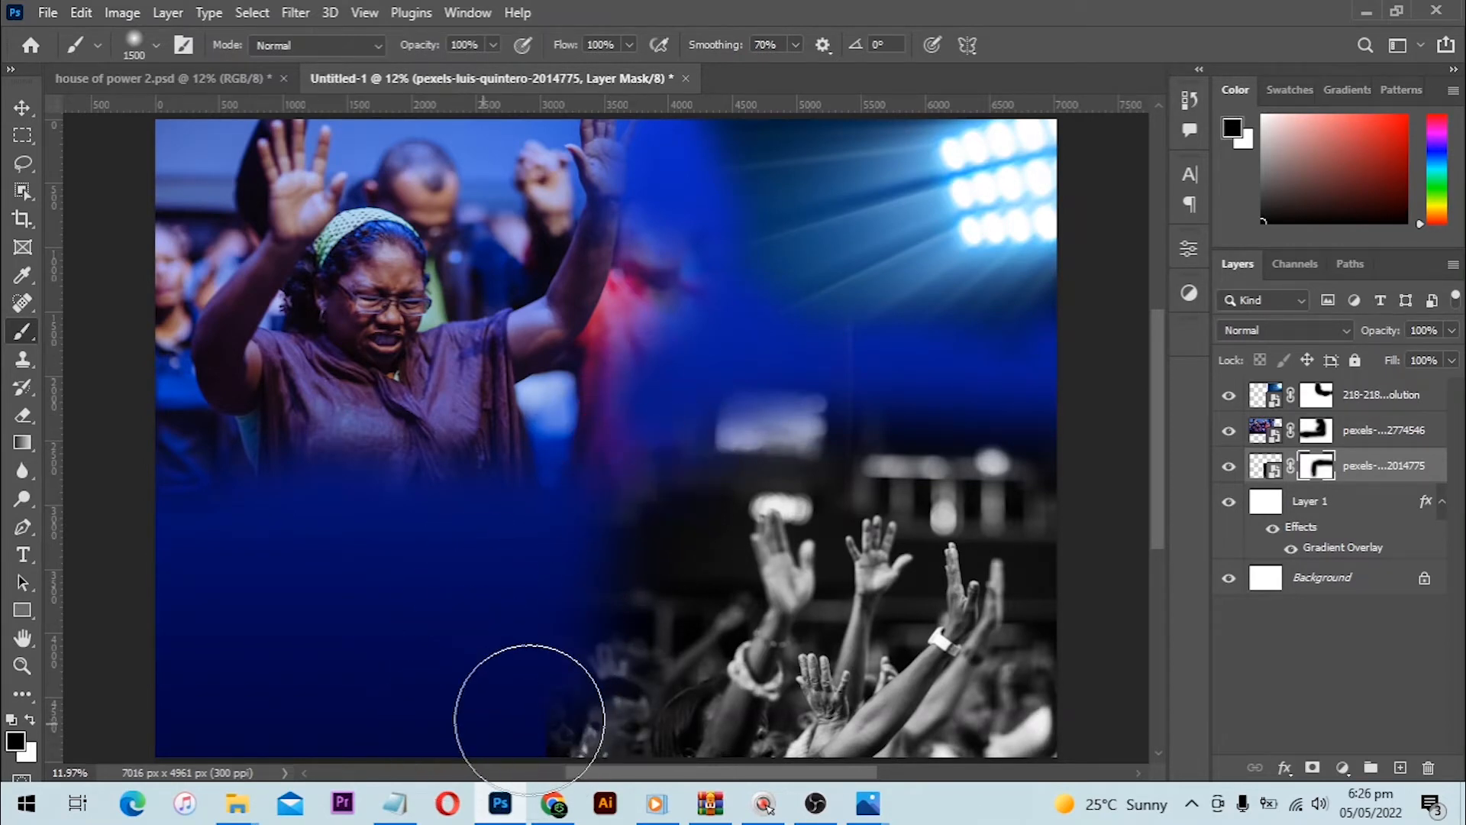
pyautogui.click(526, 715)
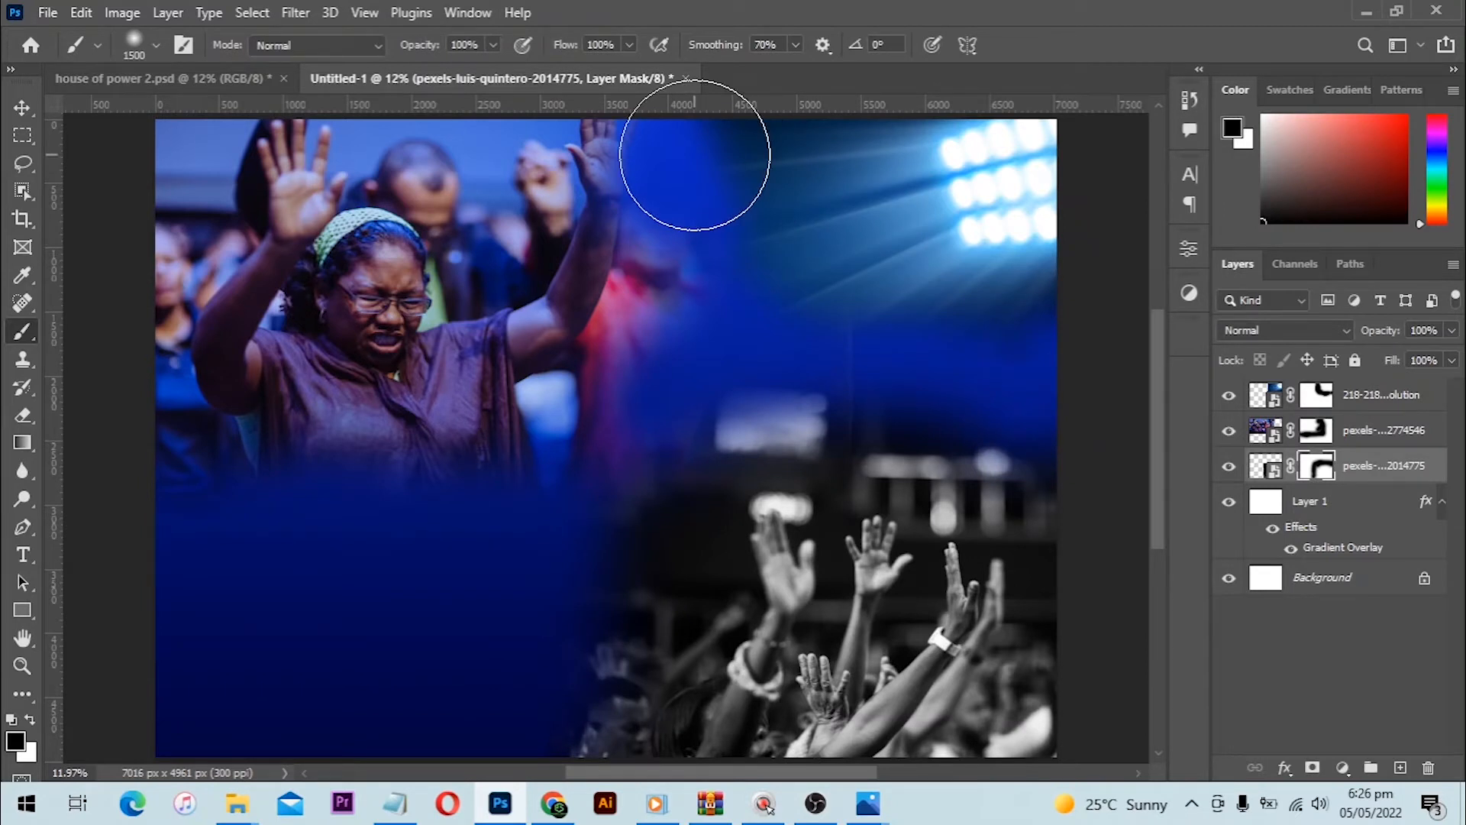
# - Set the black-and-white crowd layer's opacity to 20%
pyautogui.click(23, 107)
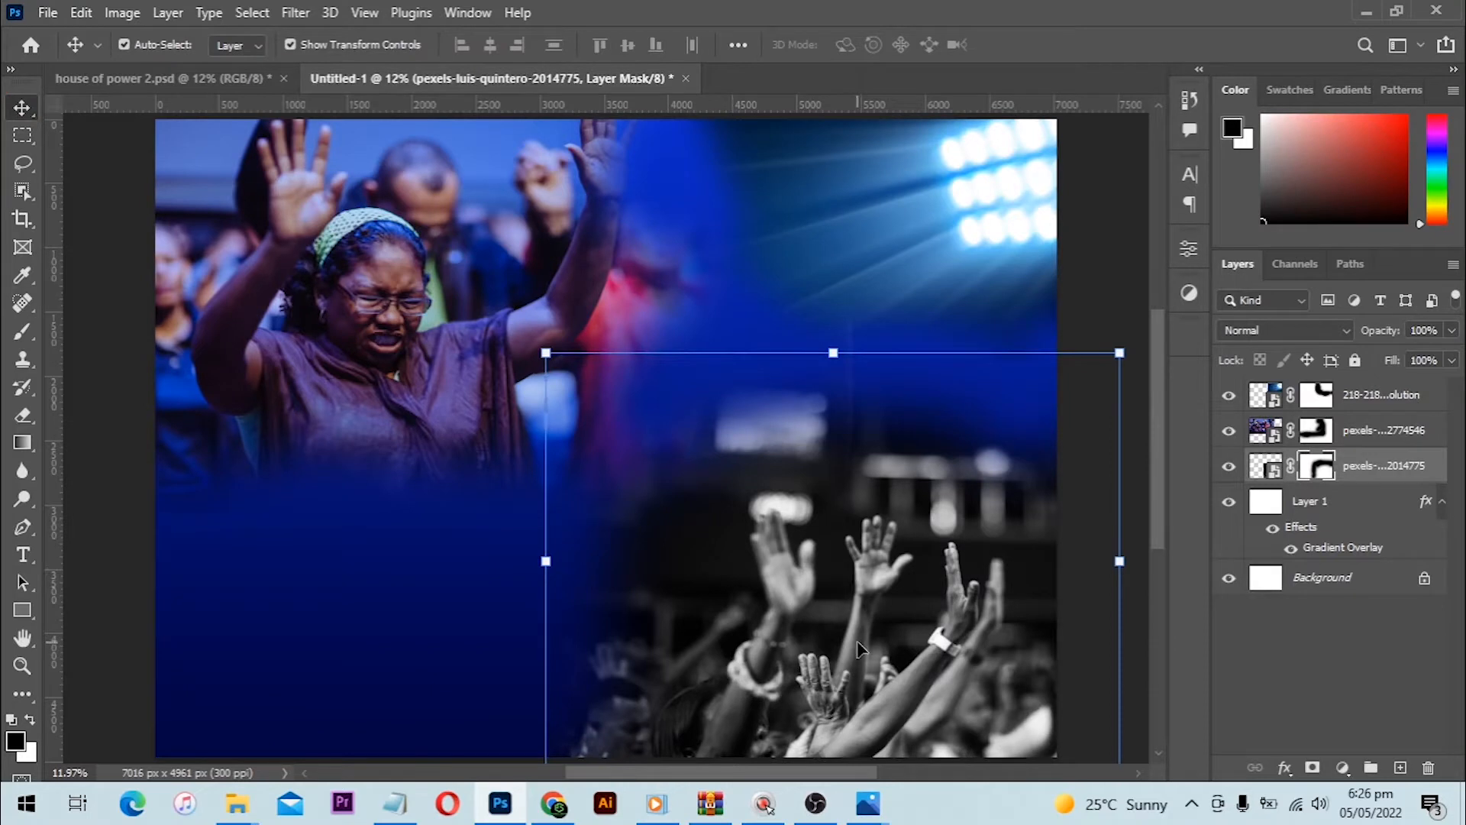
pyautogui.click(1424, 330)
pyautogui.press('2')
pyautogui.press('Return')
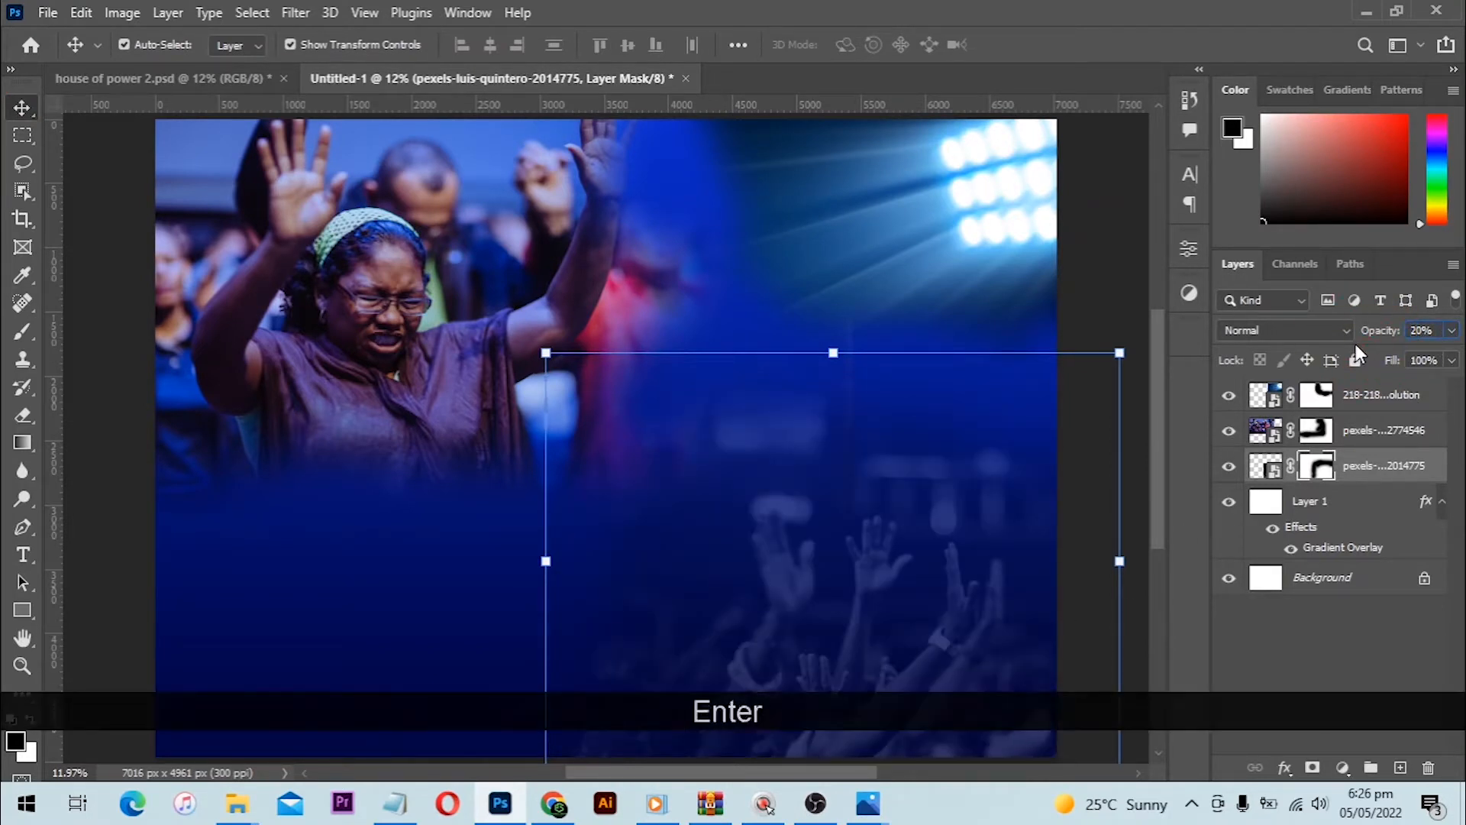
# - Lower the stadium-lights layer's opacity to 80%
pyautogui.click(981, 221)
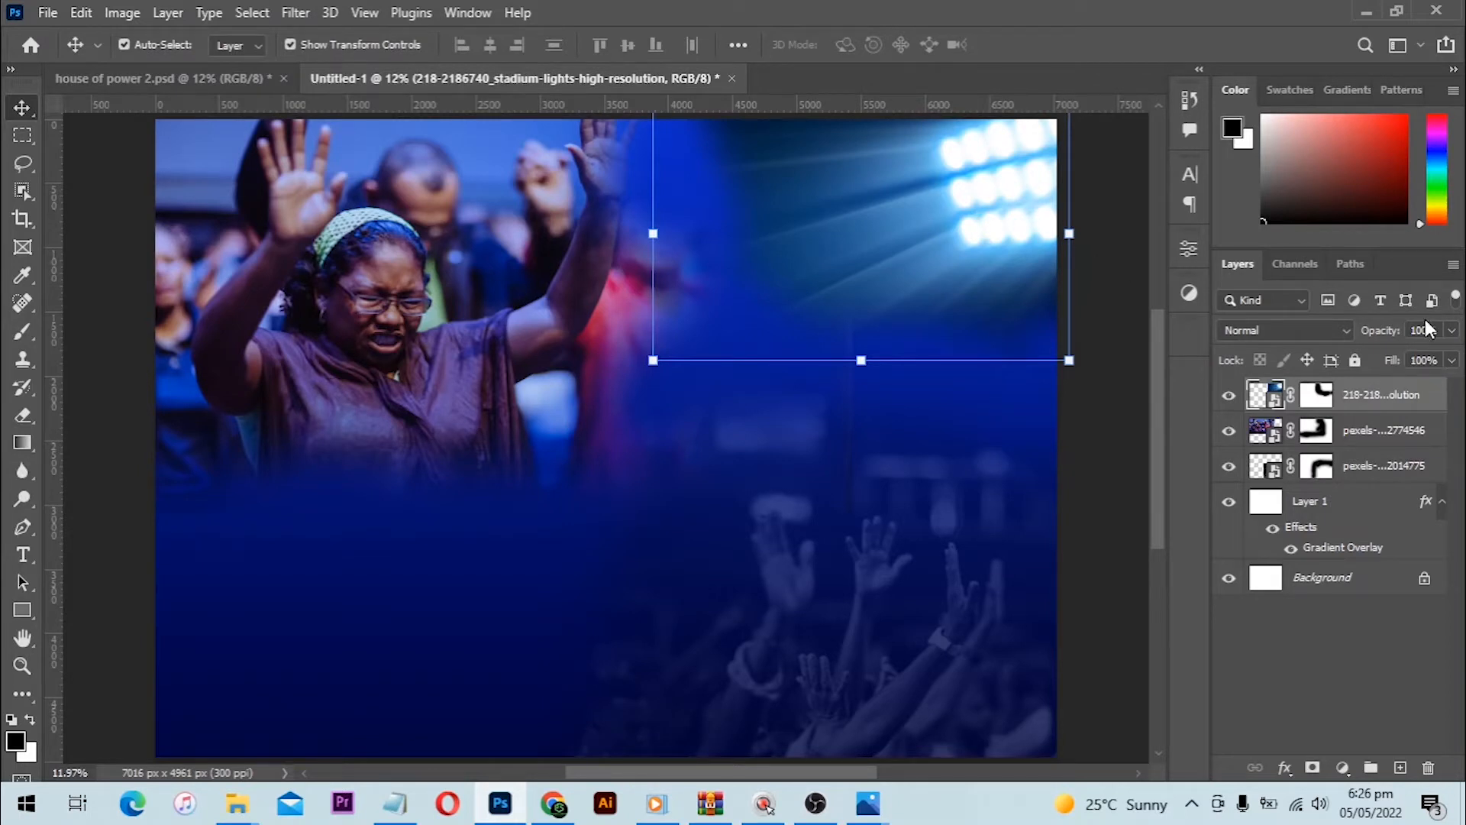
pyautogui.moveTo(1422, 328); pyautogui.dragTo(1334, 329)
pyautogui.press('8')
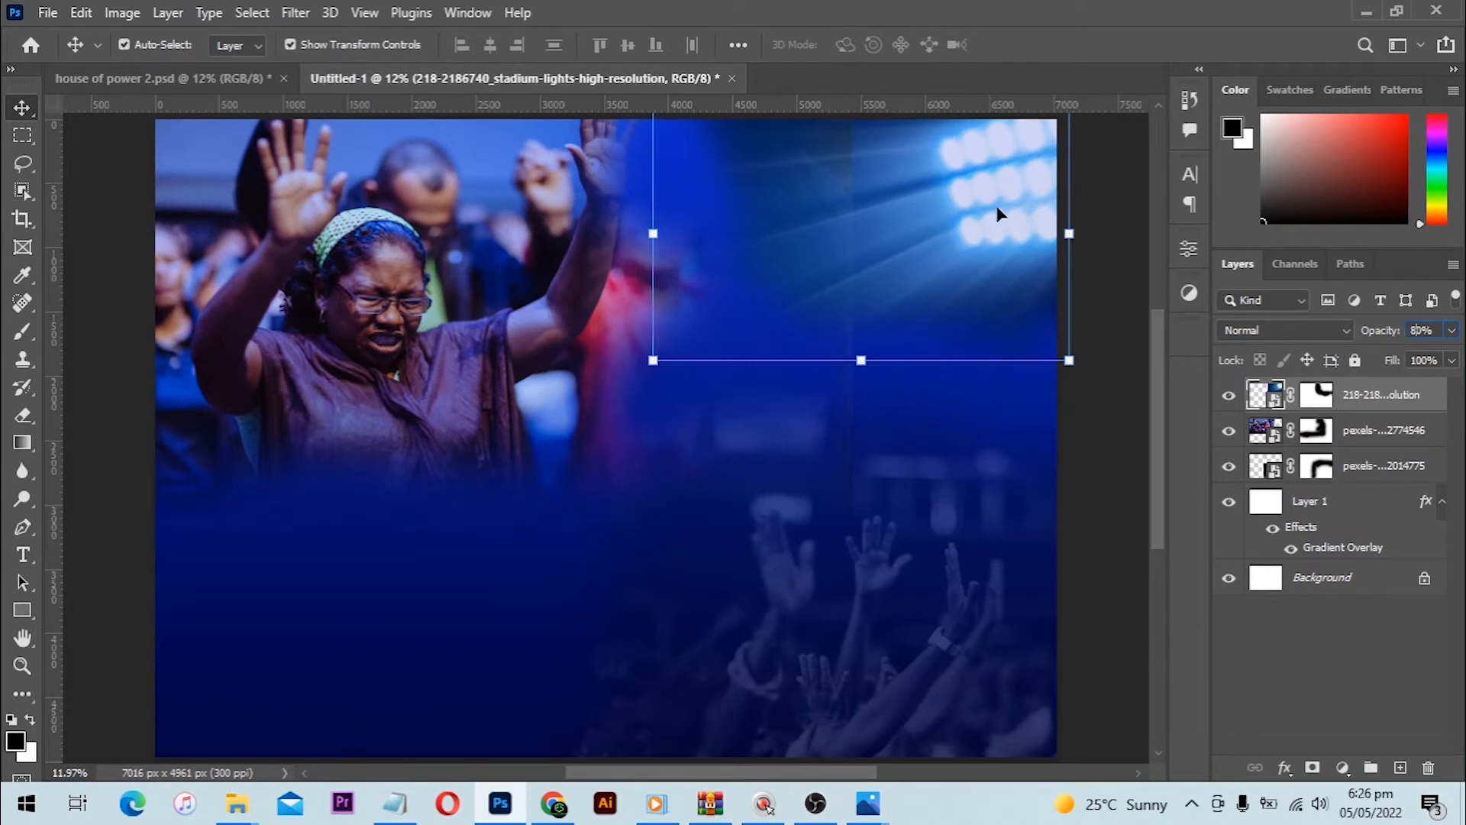
# - Paint black on the pexels-luis-quintero-2774546 layer's mask to remove the photo's leftover right edge beneath the stadium lights
pyautogui.click(421, 298)
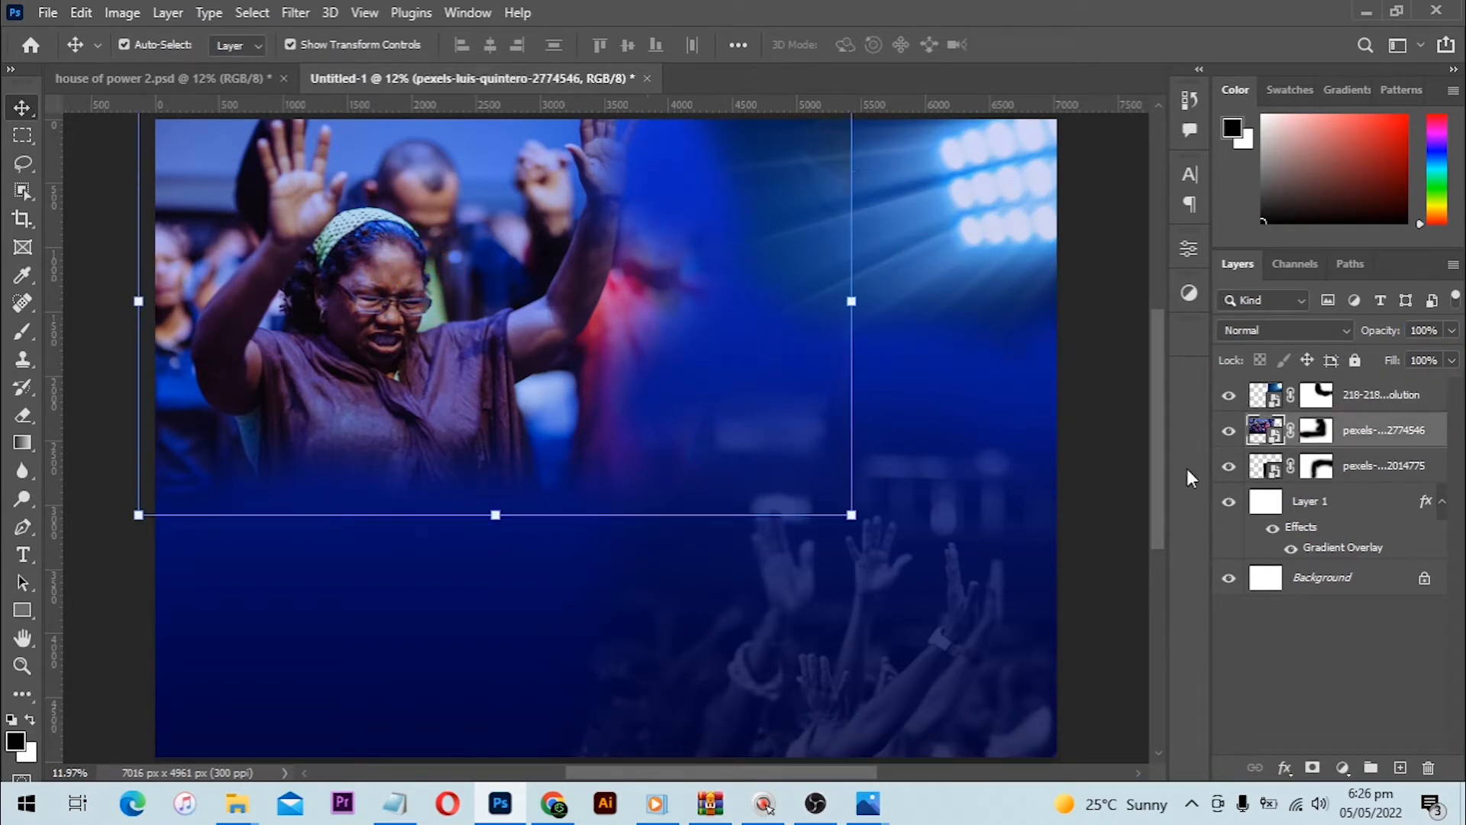
pyautogui.click(1307, 438)
pyautogui.press('b')
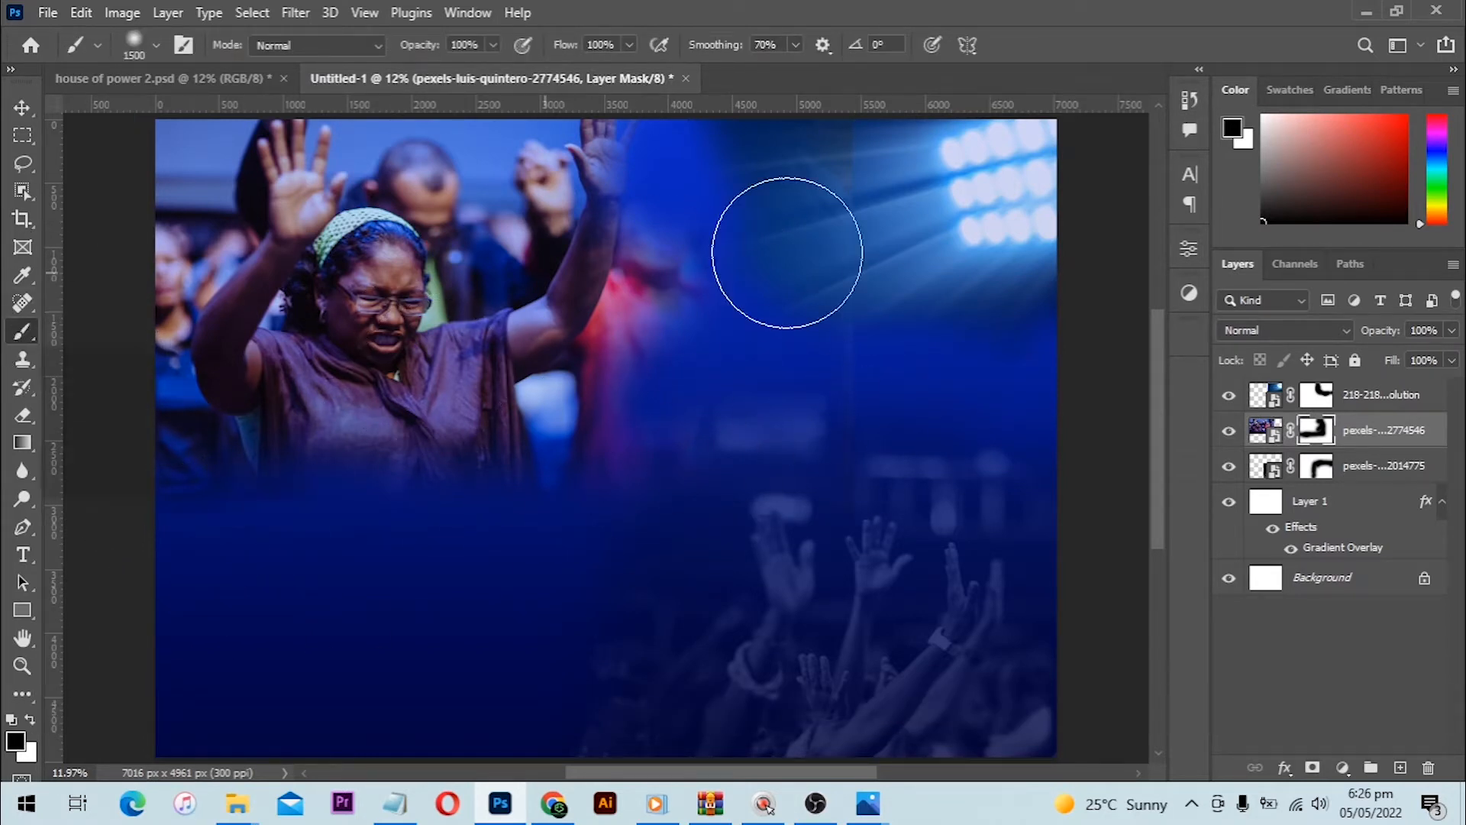
pyautogui.moveTo(795, 317); pyautogui.dragTo(832, 250)
pyautogui.moveTo(824, 327)
pyautogui.mouseDown()
pyautogui.moveTo(830, 253)
pyautogui.moveTo(831, 279)
pyautogui.moveTo(859, 228)
pyautogui.moveTo(839, 174)
pyautogui.mouseUp()
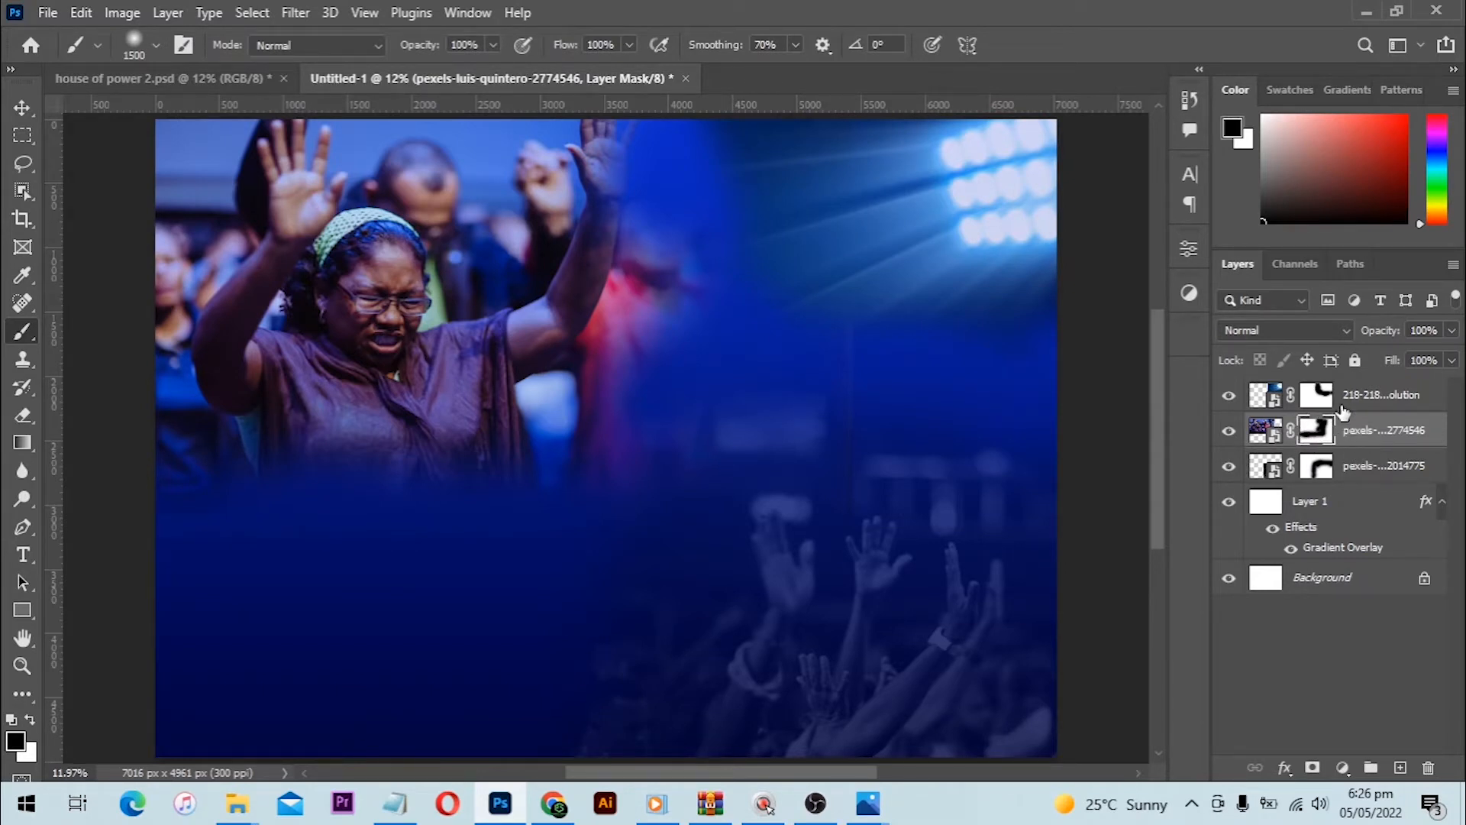
pyautogui.click(1260, 432)
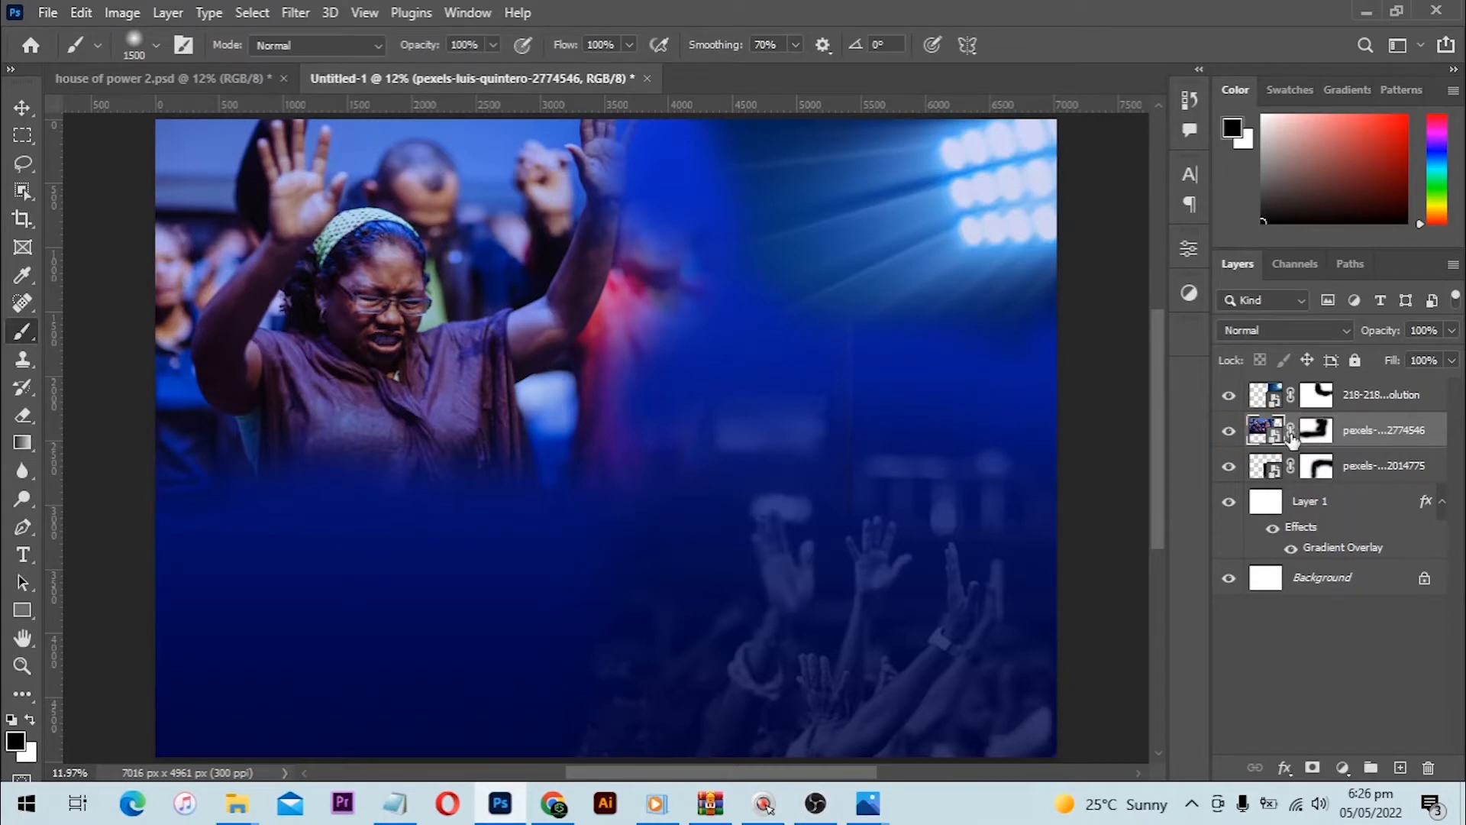
pyautogui.click(1312, 432)
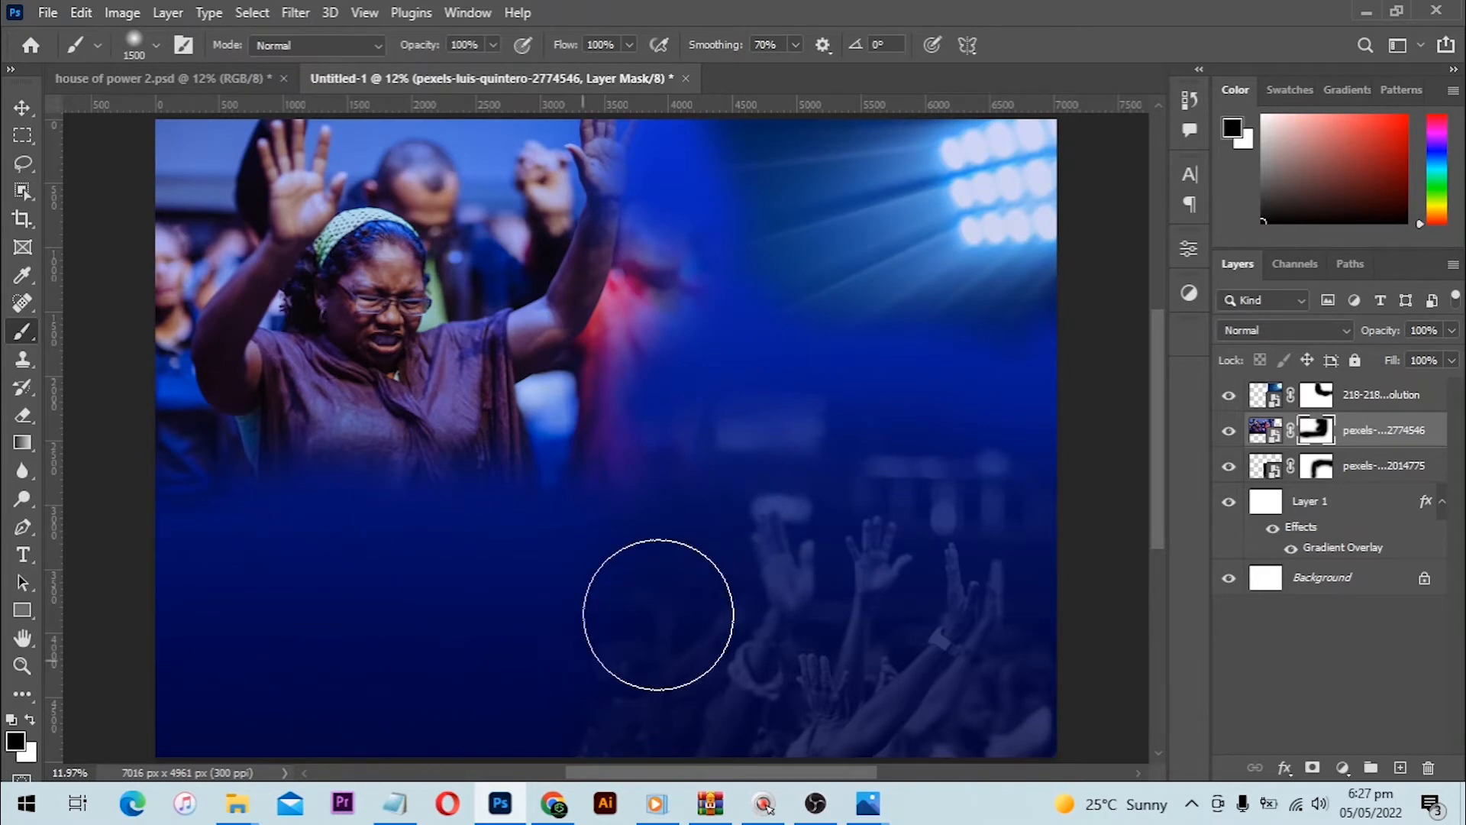
# - Set the stadium-lights layer's blend mode to Lighten
pyautogui.press('v')
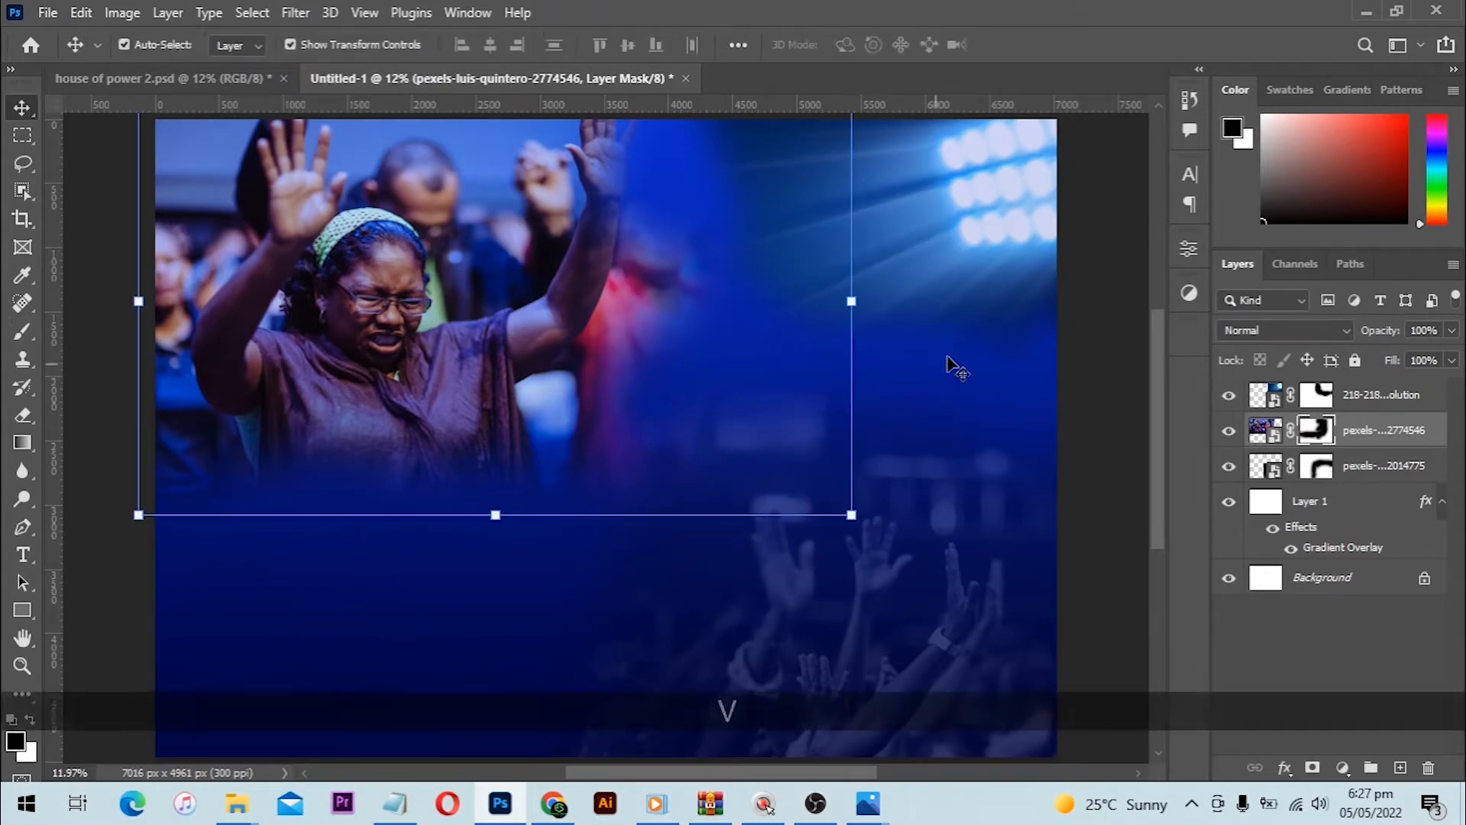
pyautogui.click(1008, 239)
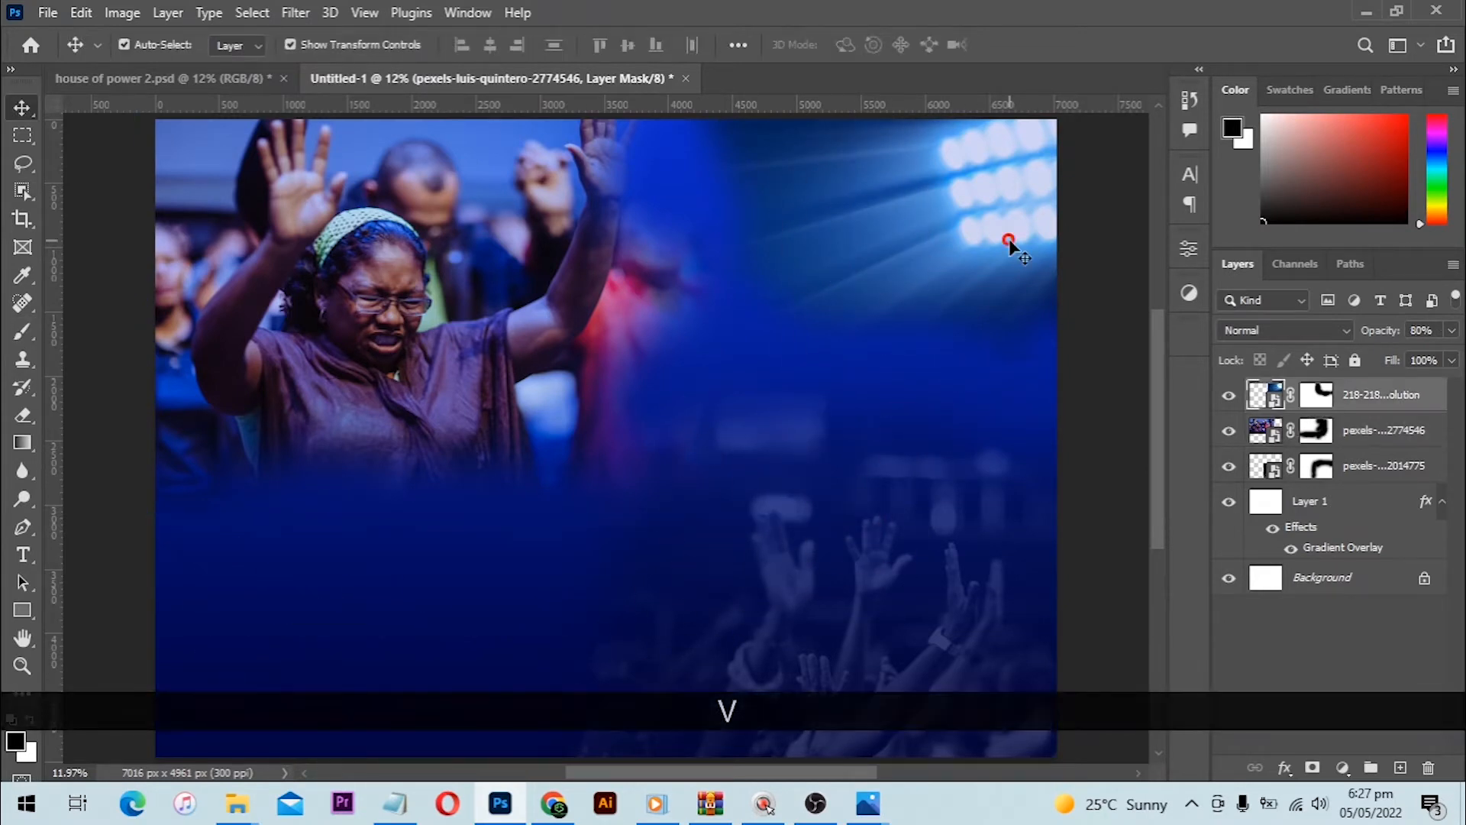
pyautogui.click(1339, 332)
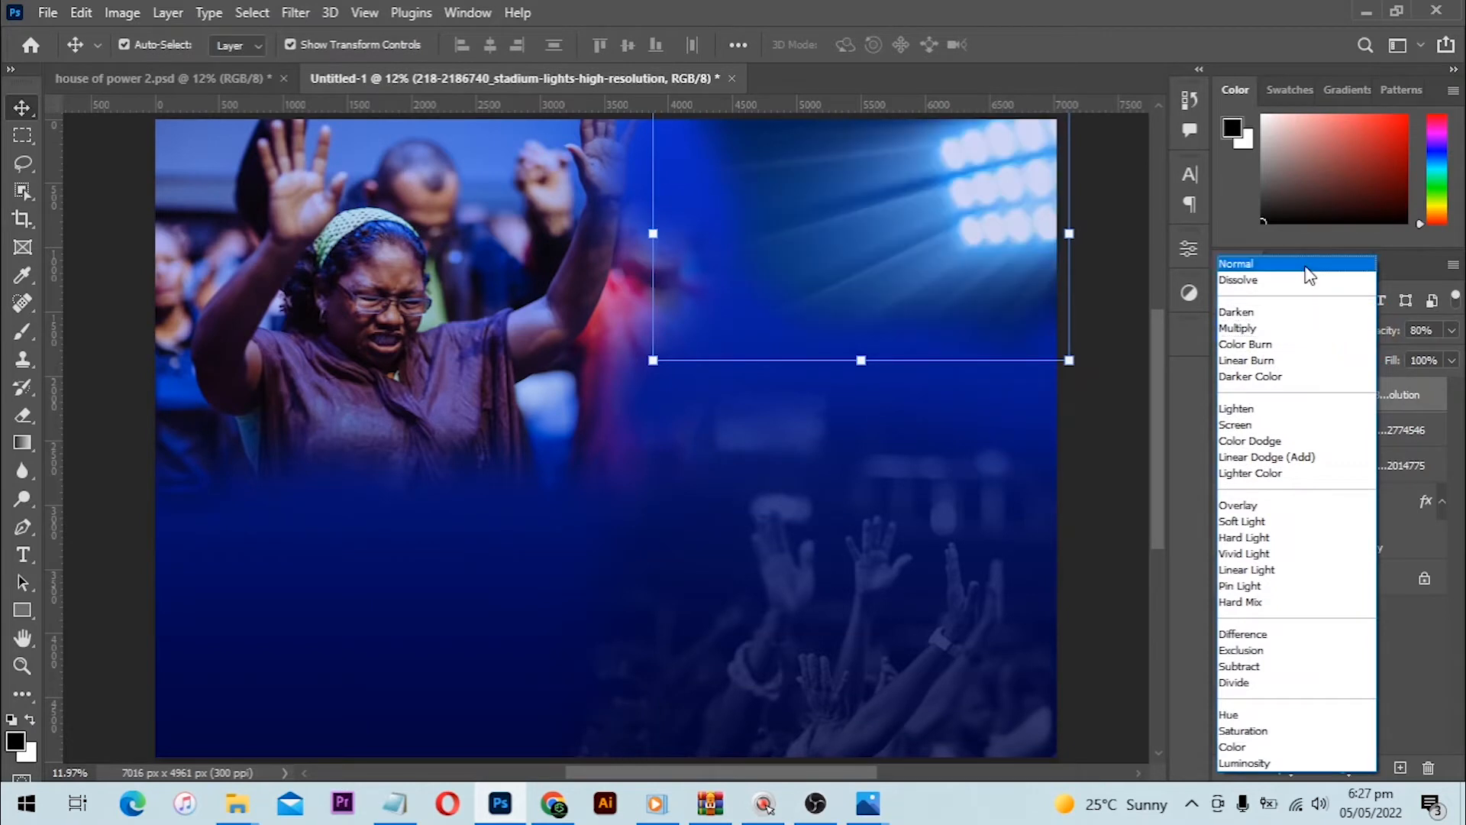
pyautogui.click(1255, 412)
# - Set the pexels-luis-quintero-2774546 worship photo layer's opacity to 30%
pyautogui.click(439, 267)
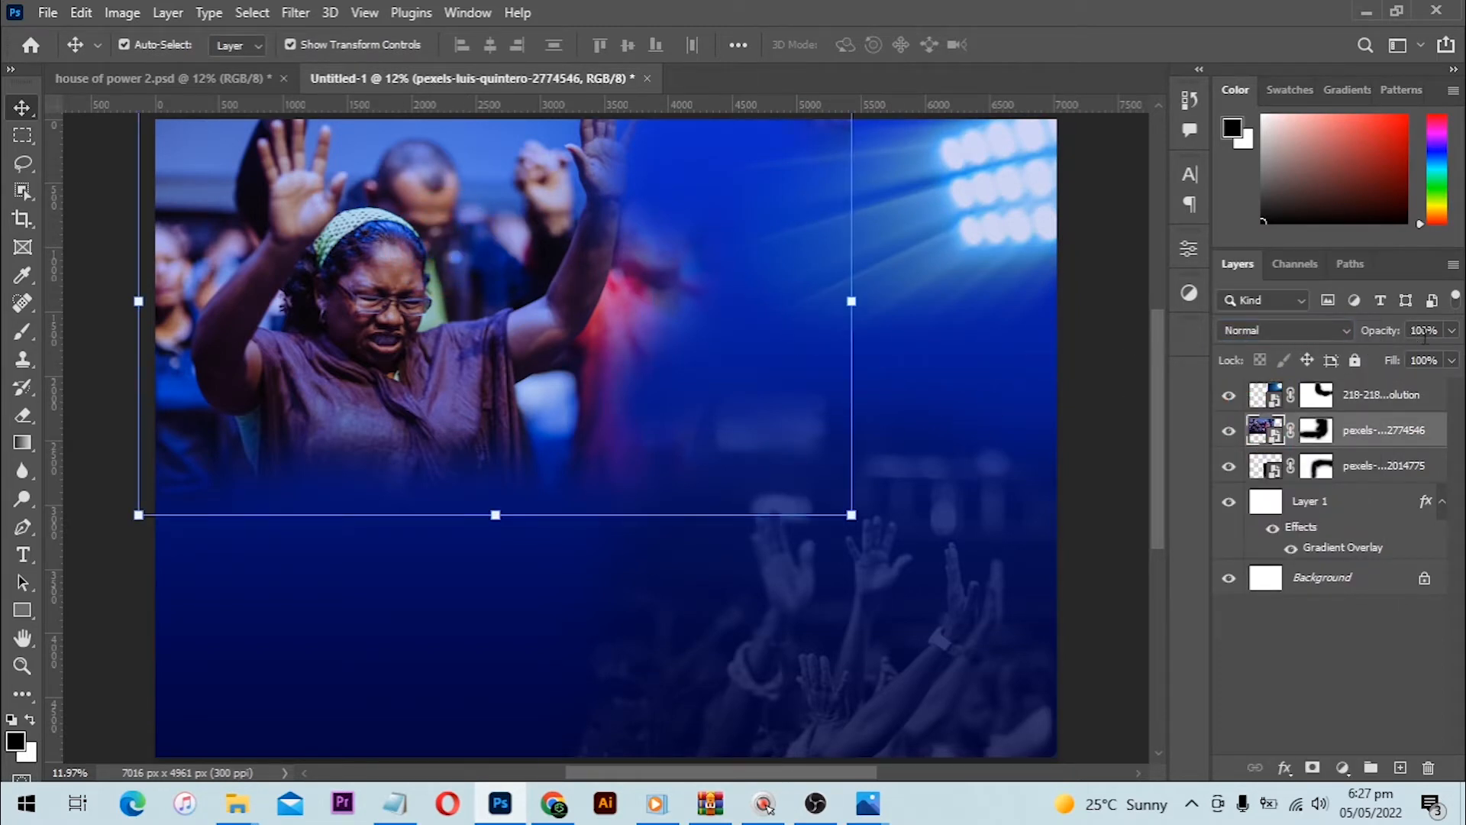
pyautogui.click(1364, 330)
pyautogui.write('3')
pyautogui.press('Return')
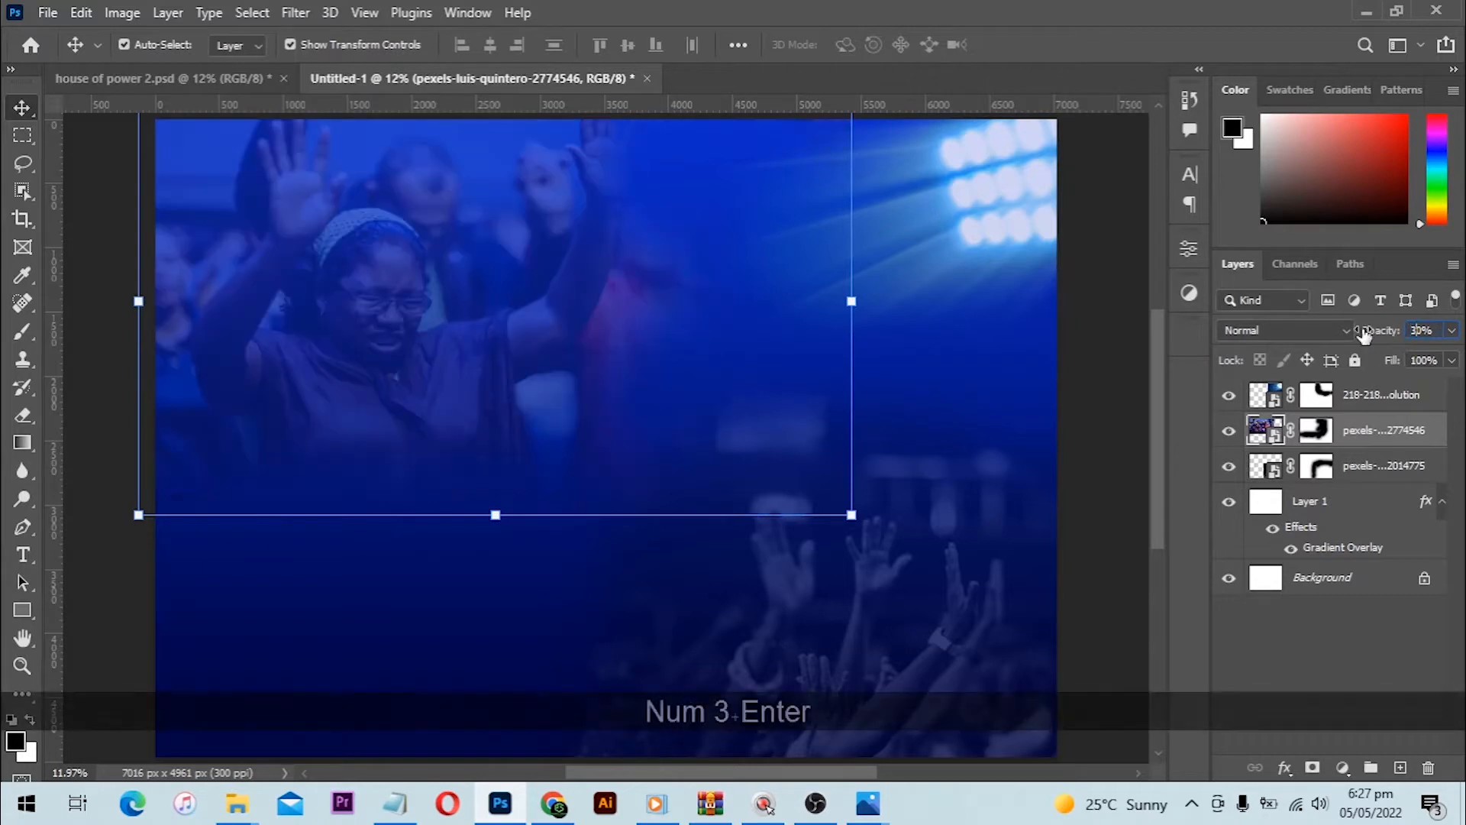
# - Compare the worship photo layer at 100%, 25%, 22%, 44% and 45% opacity, return it to 30% and deselect the layer
pyautogui.press('0')
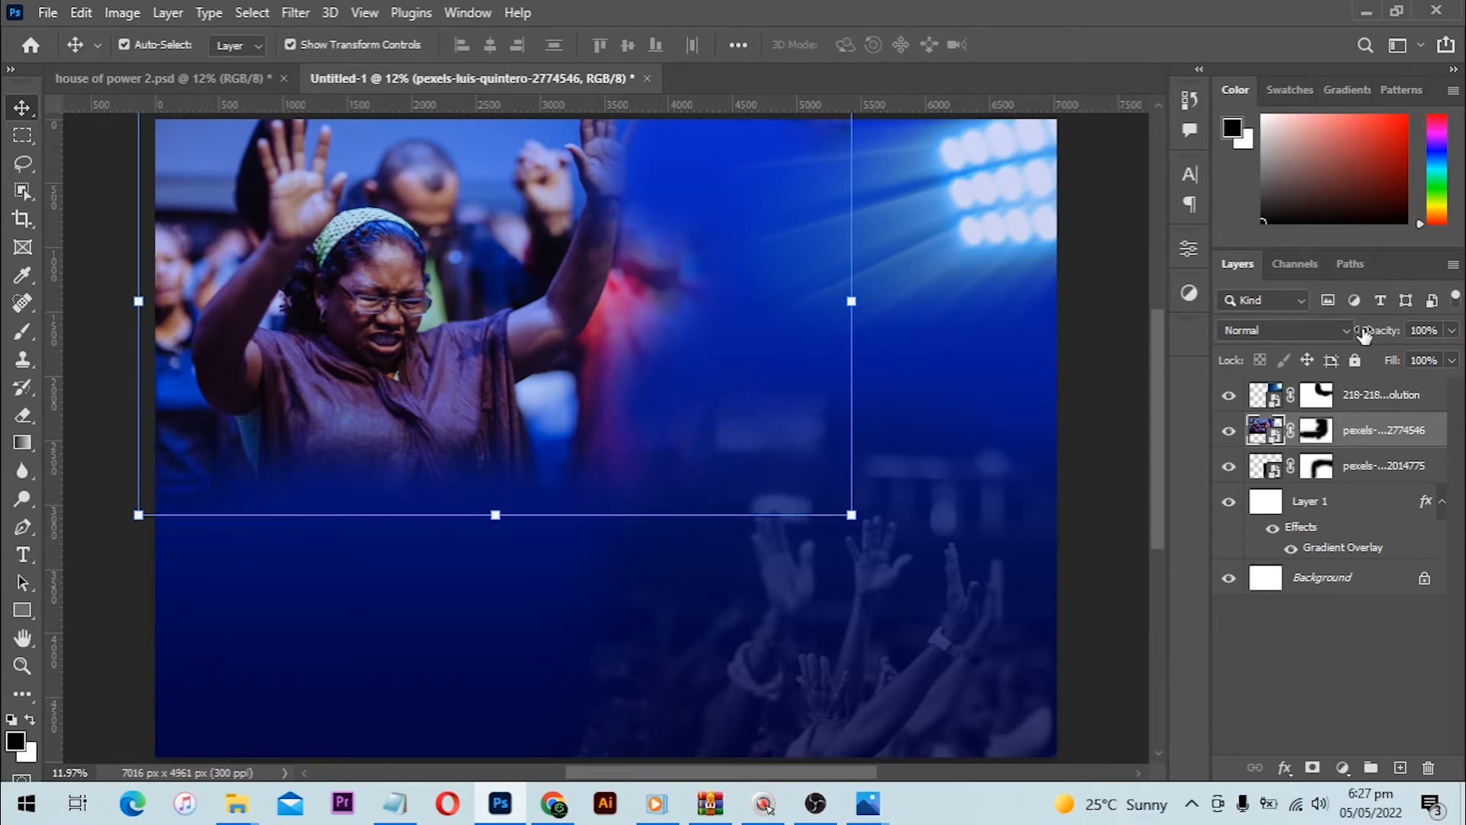
pyautogui.press('3')
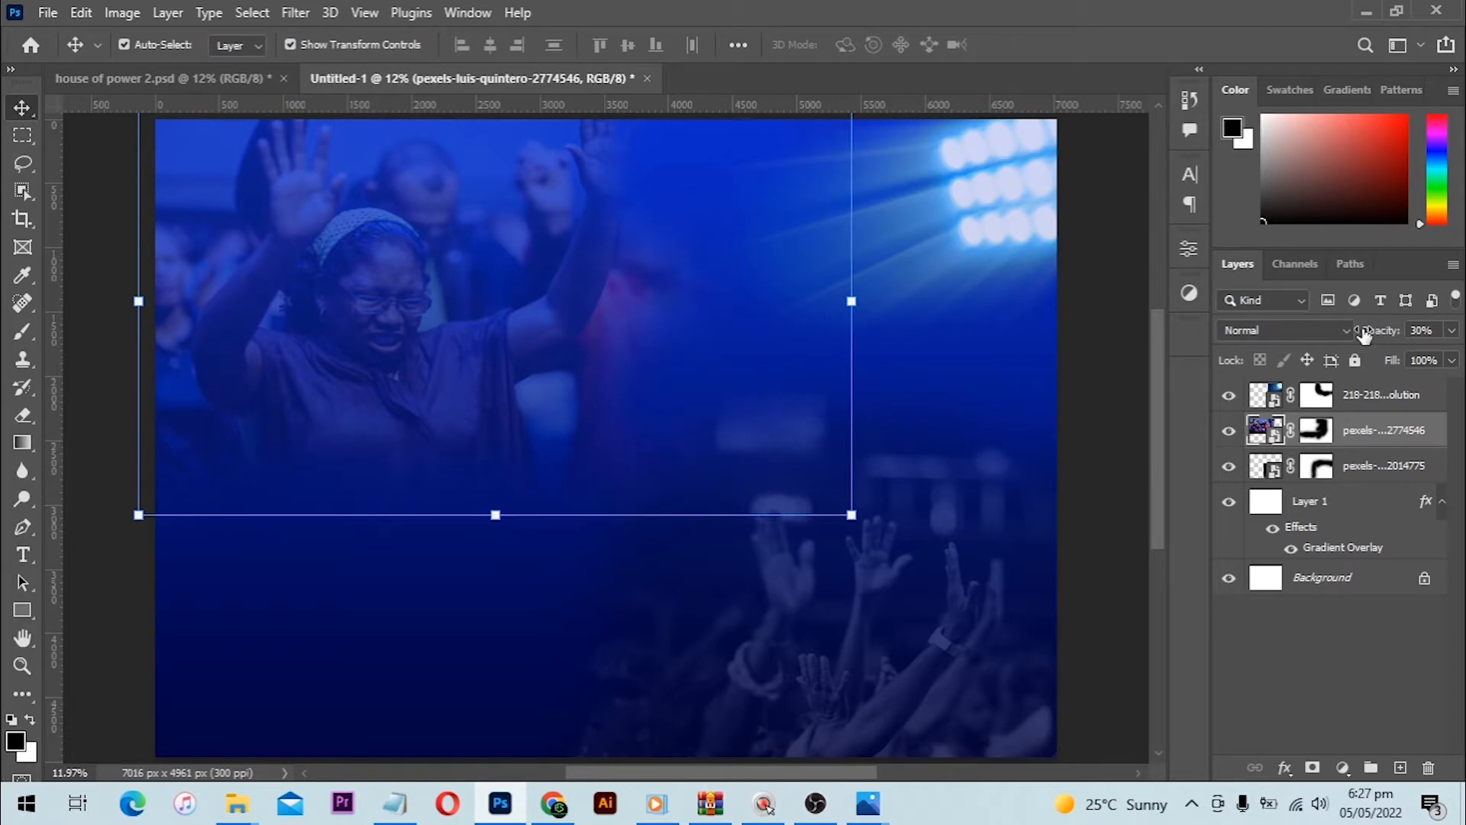
pyautogui.press('0')
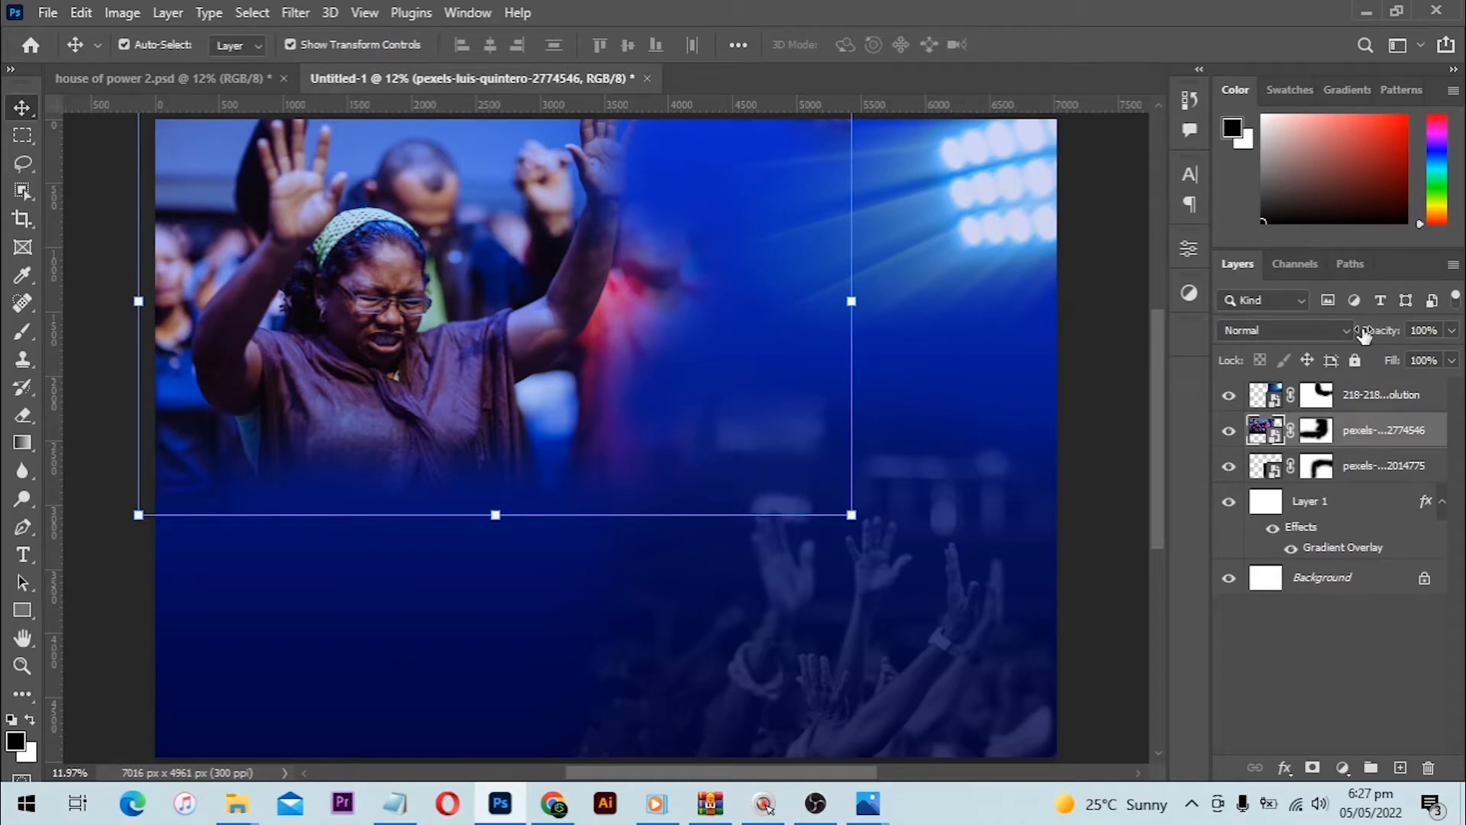
pyautogui.press('2')
pyautogui.press('5')
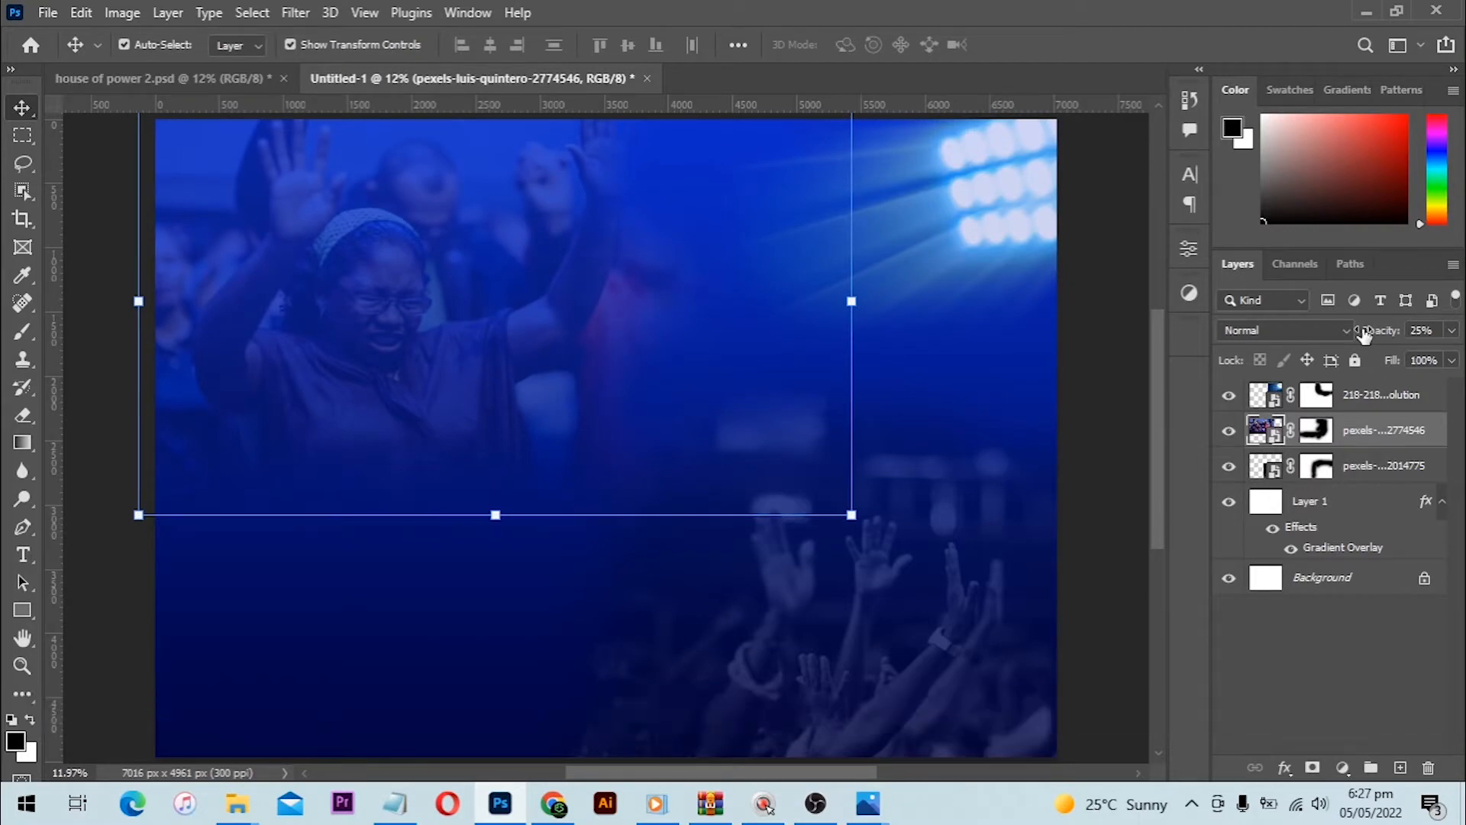
pyautogui.press('2')
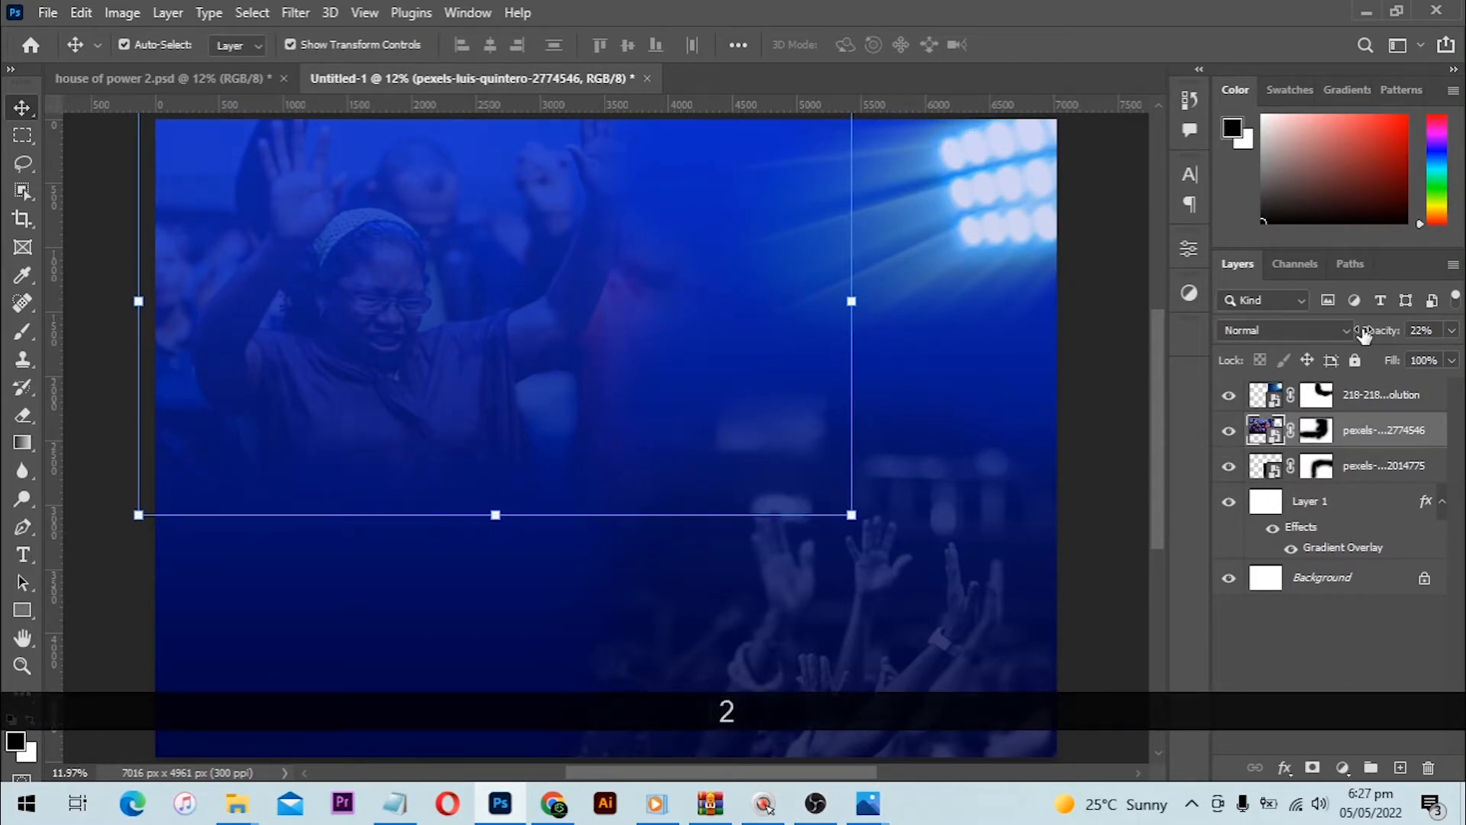
pyautogui.press('5')
pyautogui.press('4')
pyautogui.press('4')
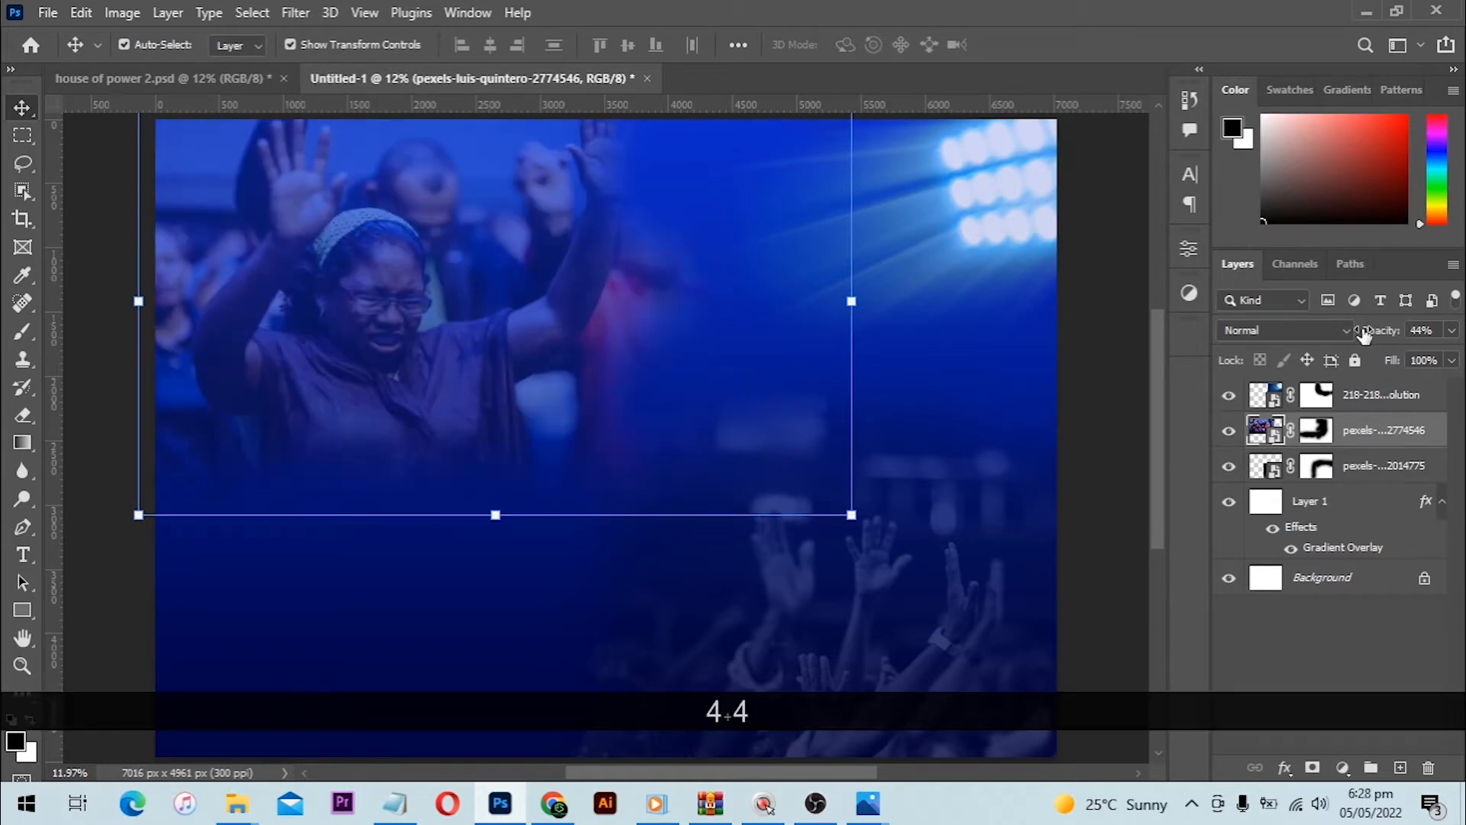
pyautogui.press('5')
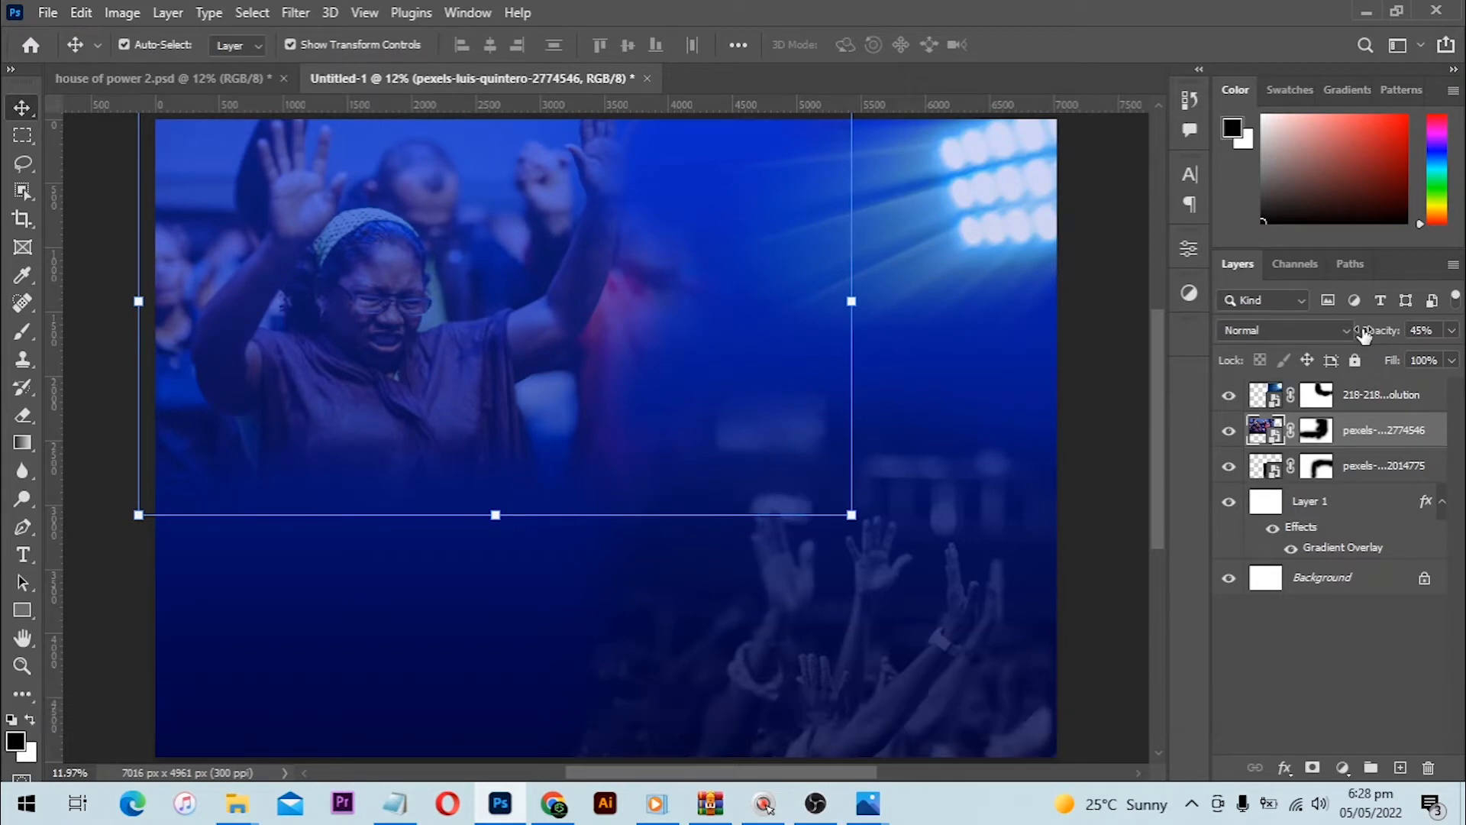
pyautogui.press('3')
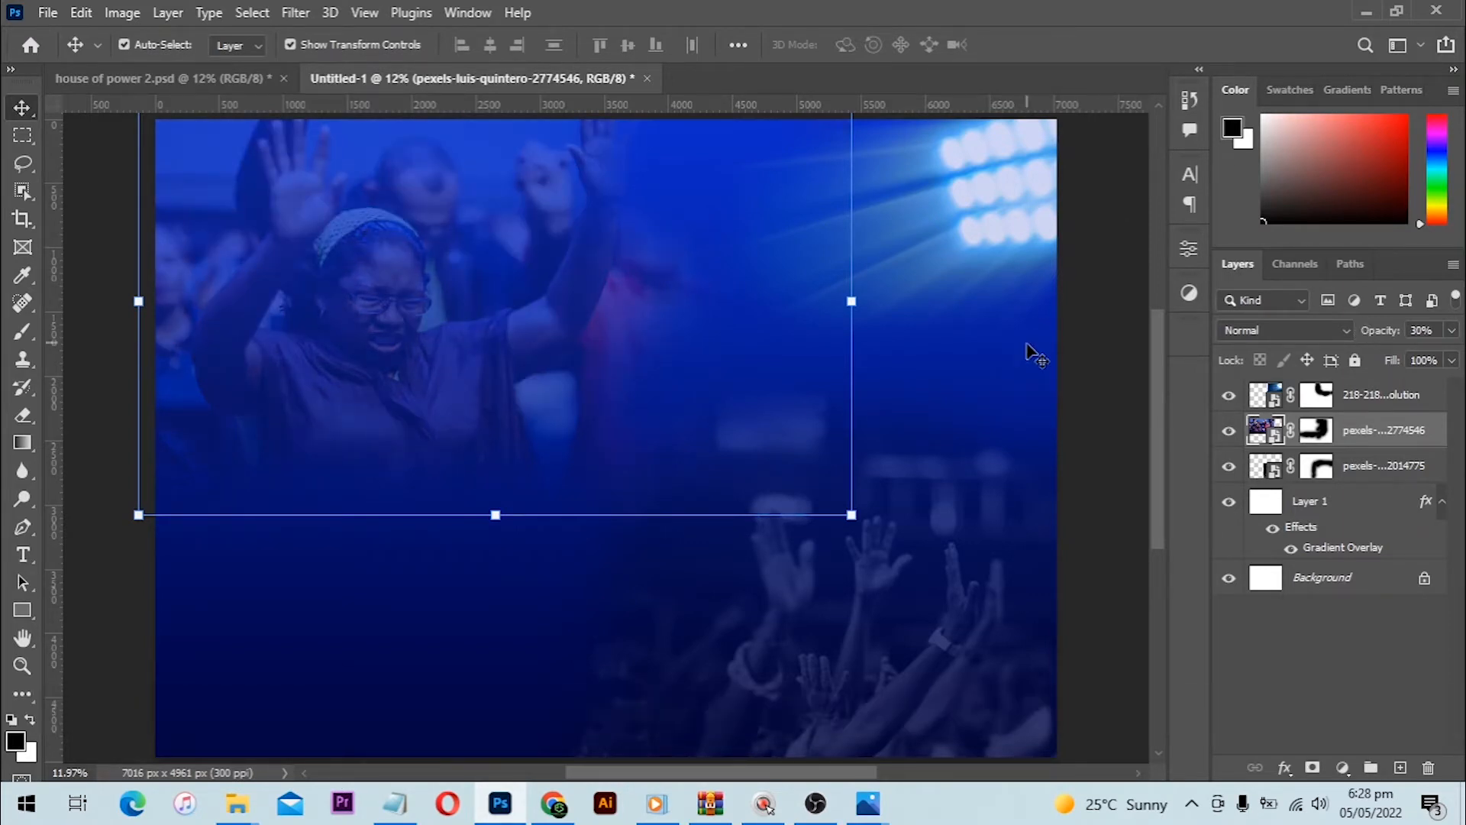
pyautogui.click(1069, 334)
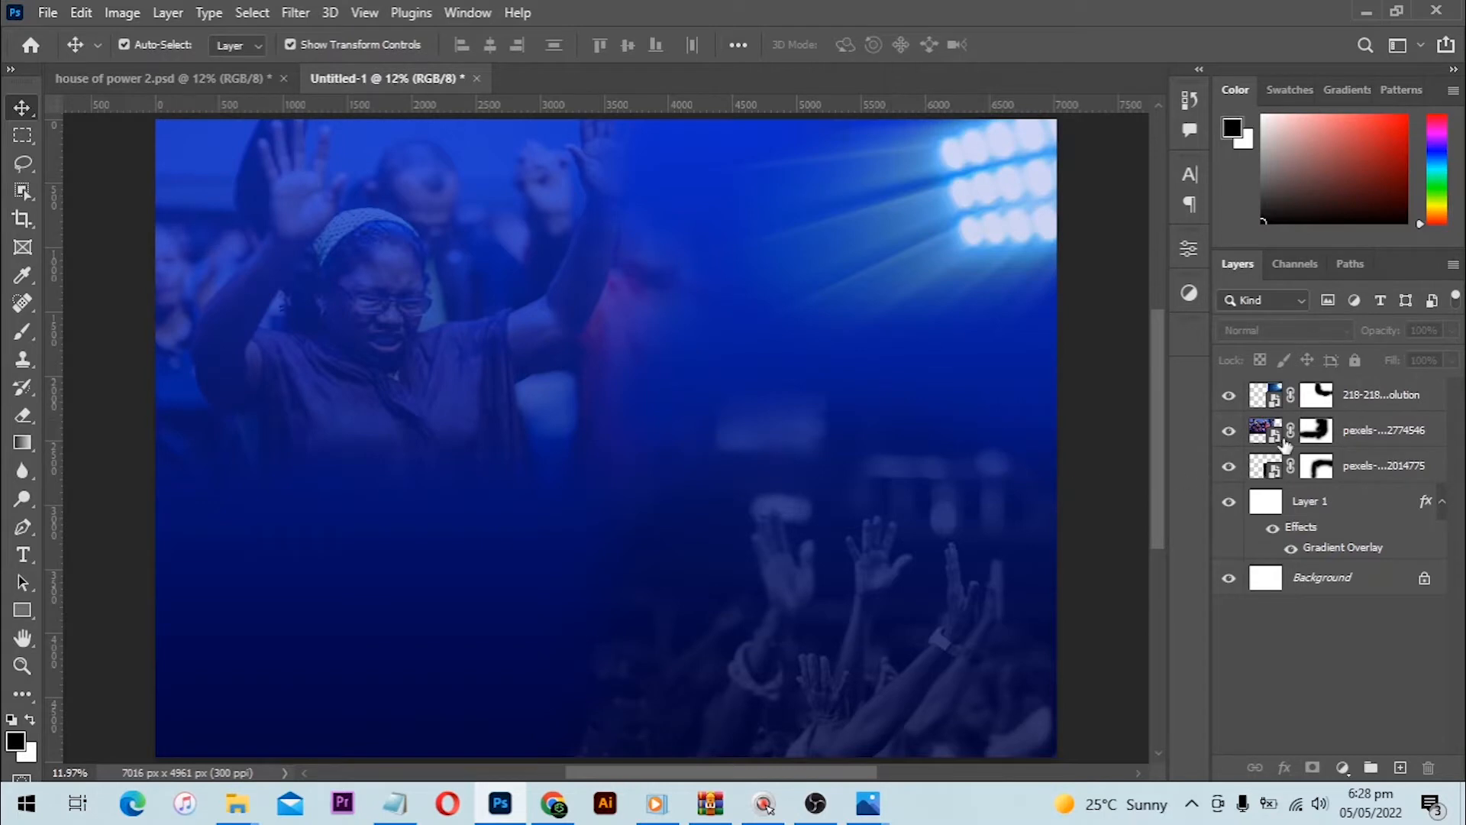
# - Add a Color Lookup adjustment above the stadium-lights layer using the Soft_Warming.look 3D LUT
pyautogui.click(1338, 390)
pyautogui.click(1342, 768)
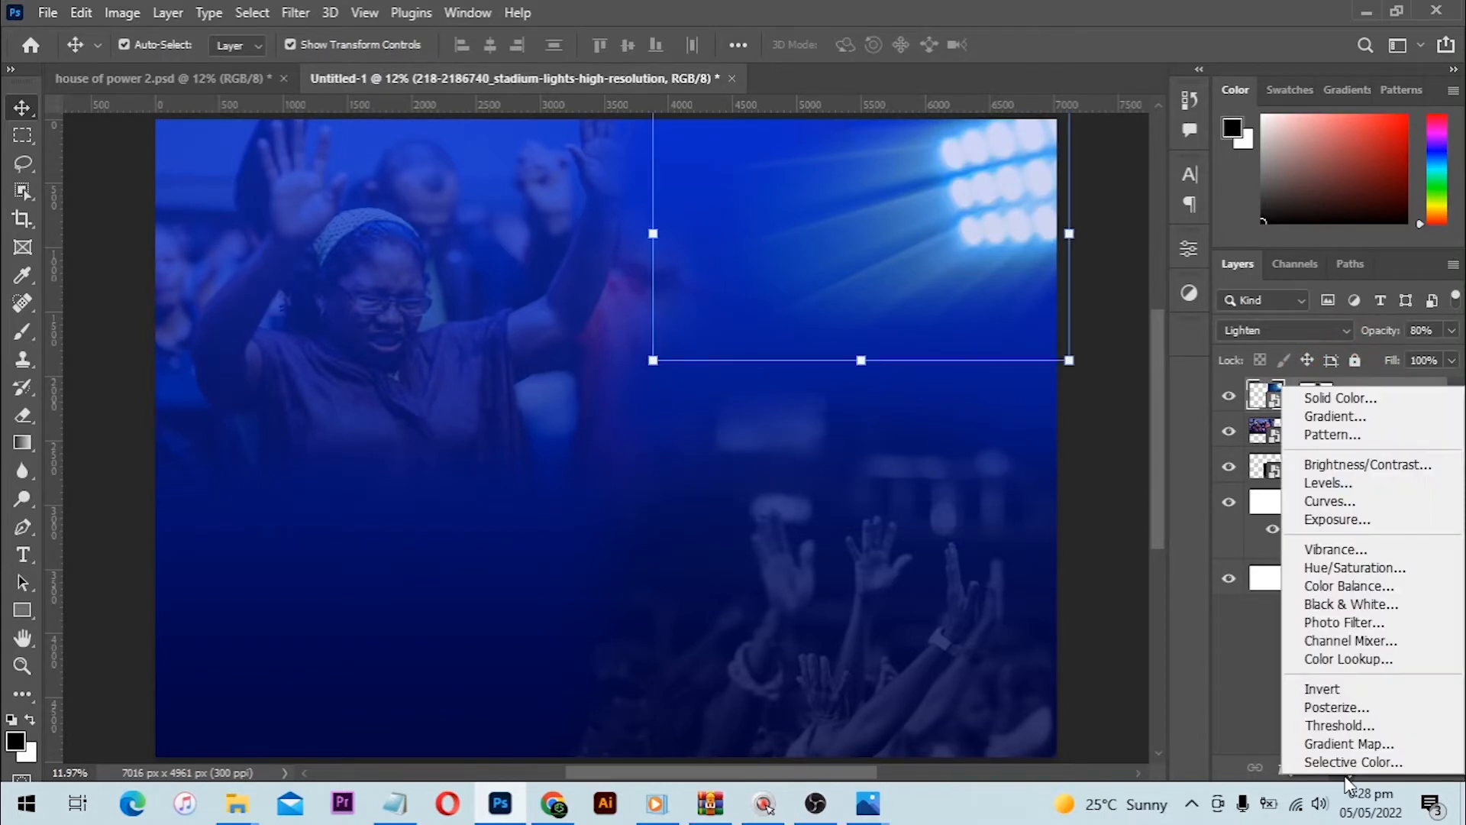
pyautogui.click(1381, 656)
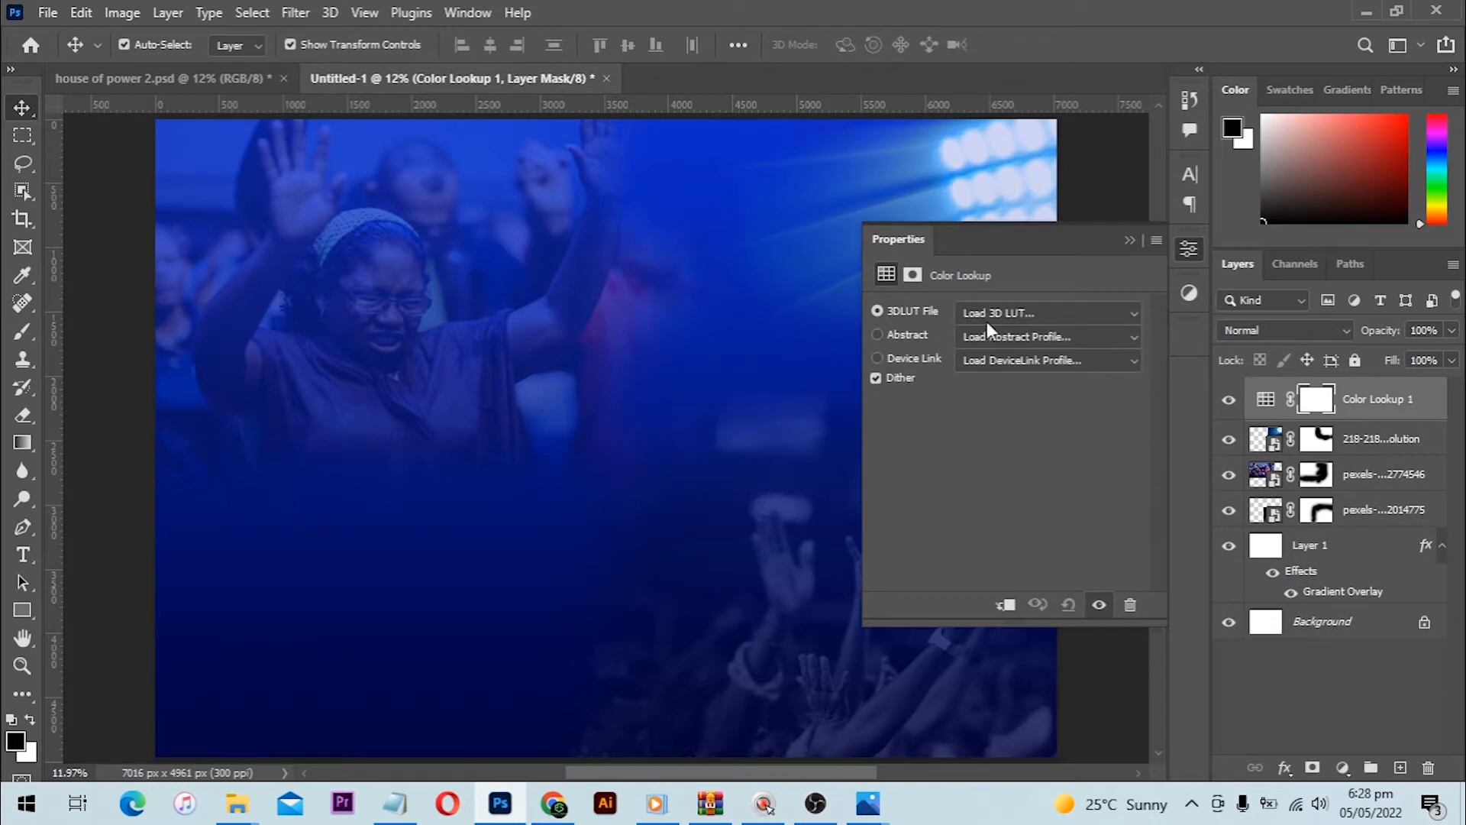
pyautogui.click(1127, 314)
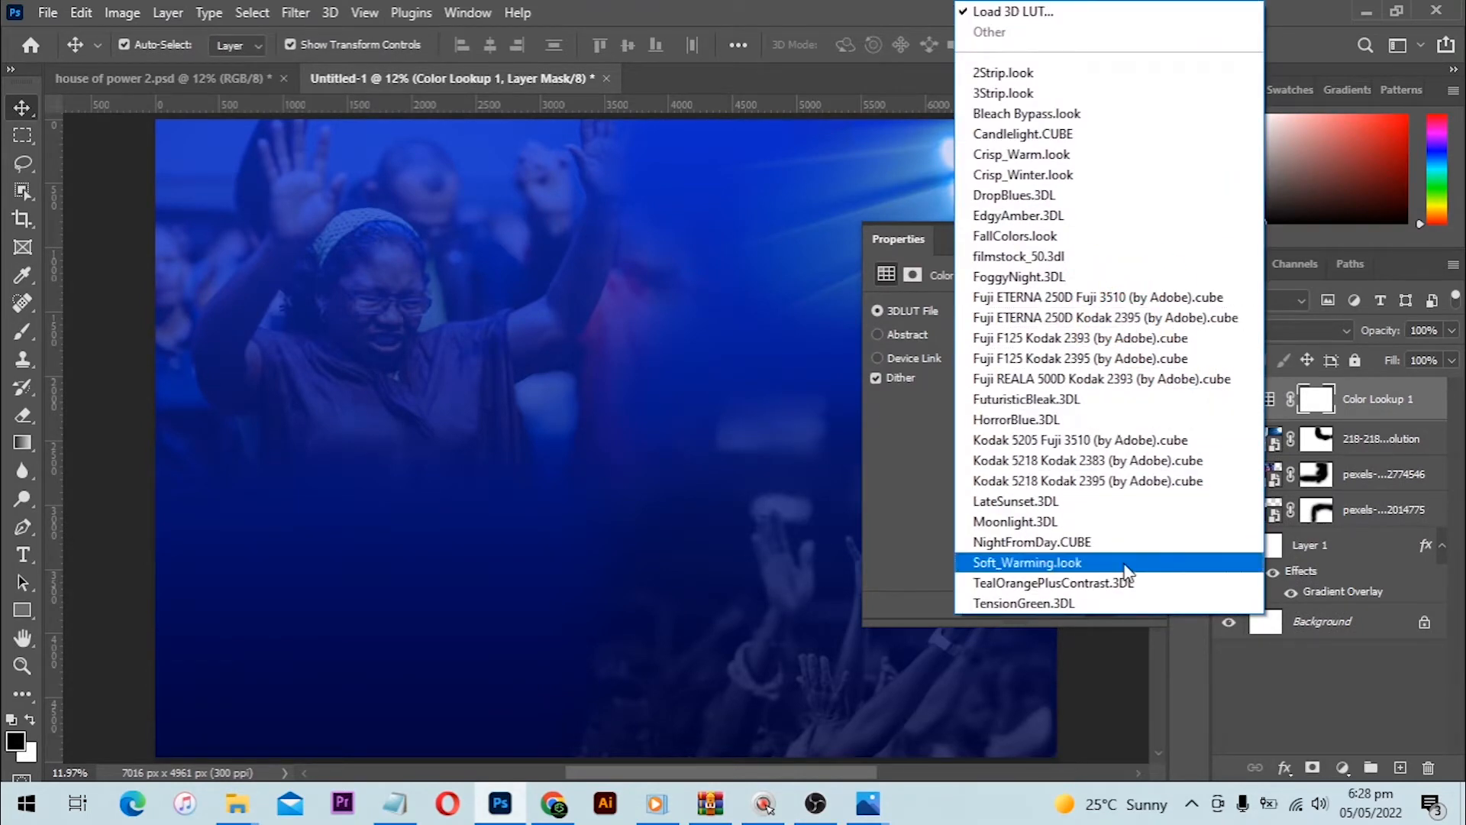
pyautogui.click(1105, 571)
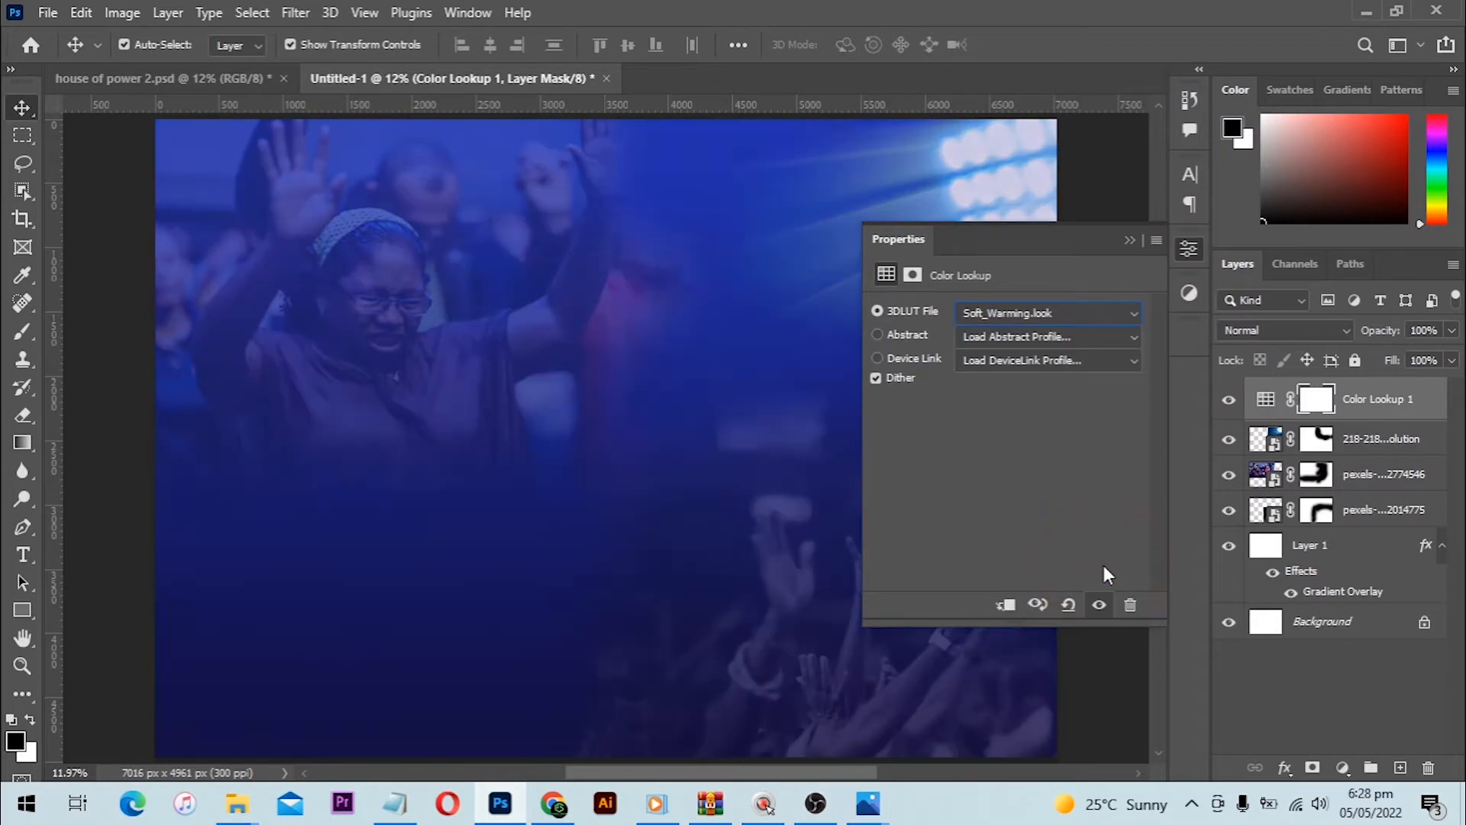
pyautogui.click(1135, 242)
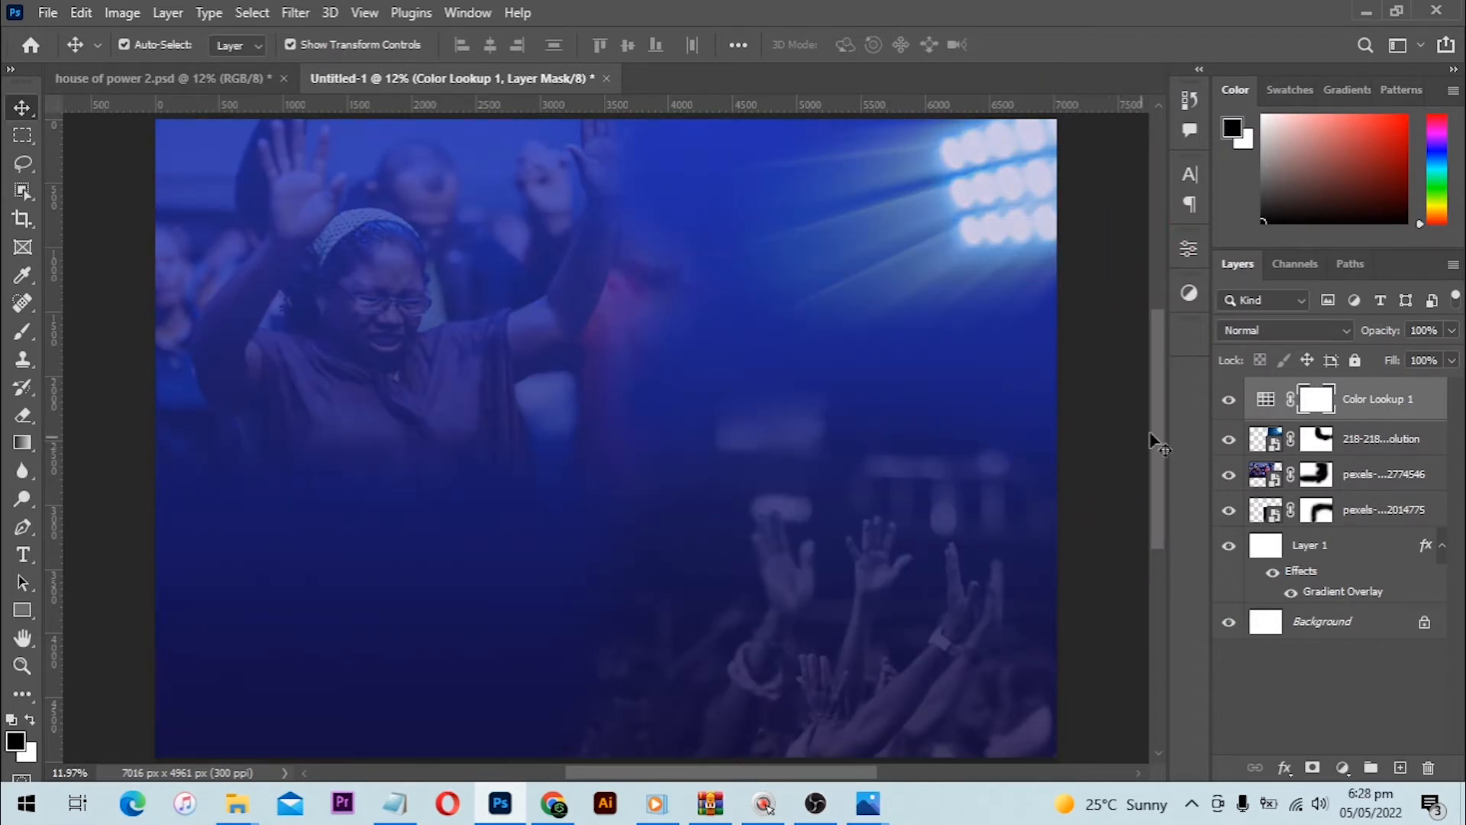
# - Hide and reshow the Color Lookup adjustment to compare the design with and without it
pyautogui.click(1224, 400)
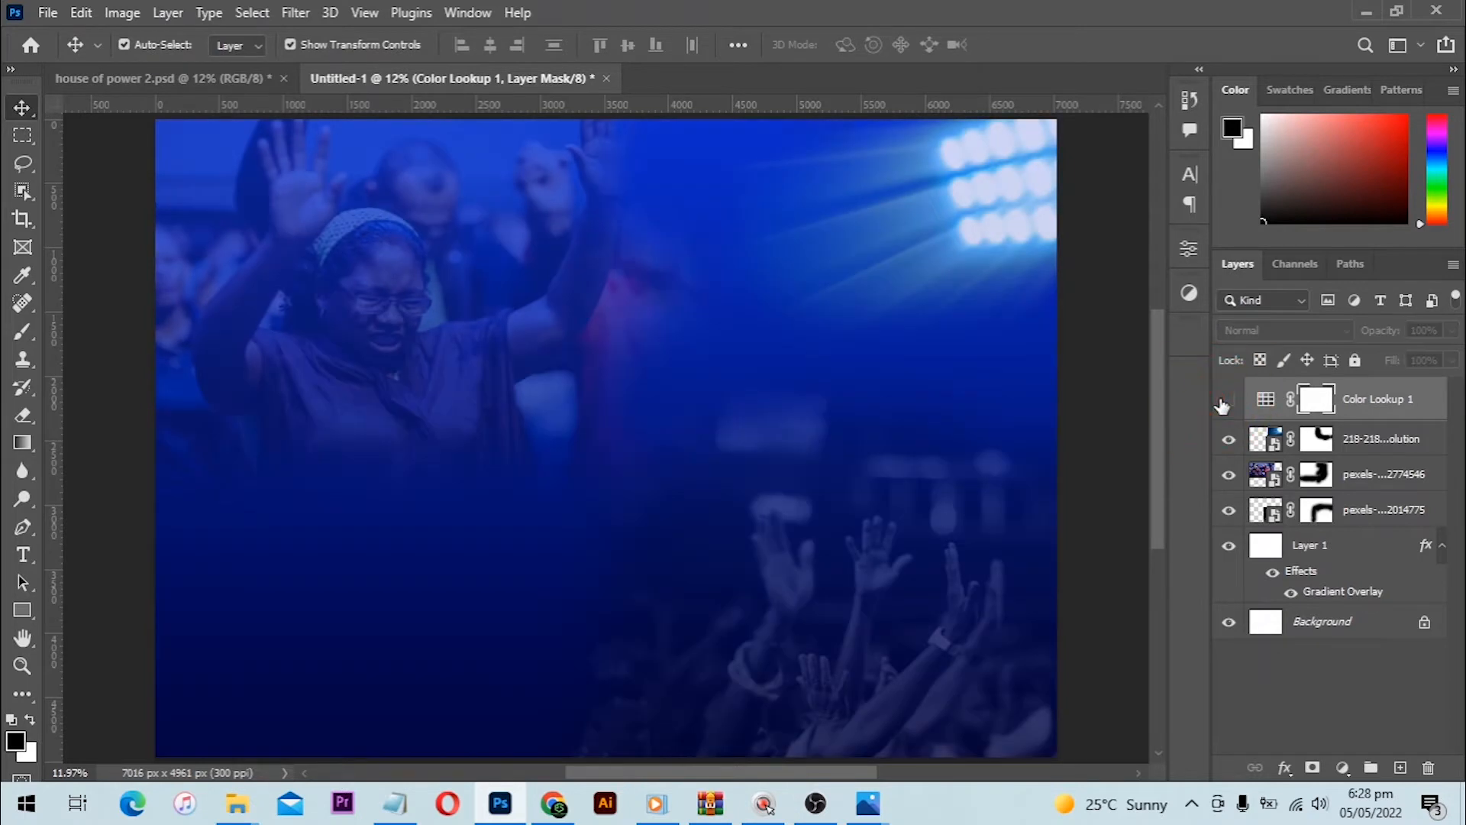
pyautogui.click(1224, 400)
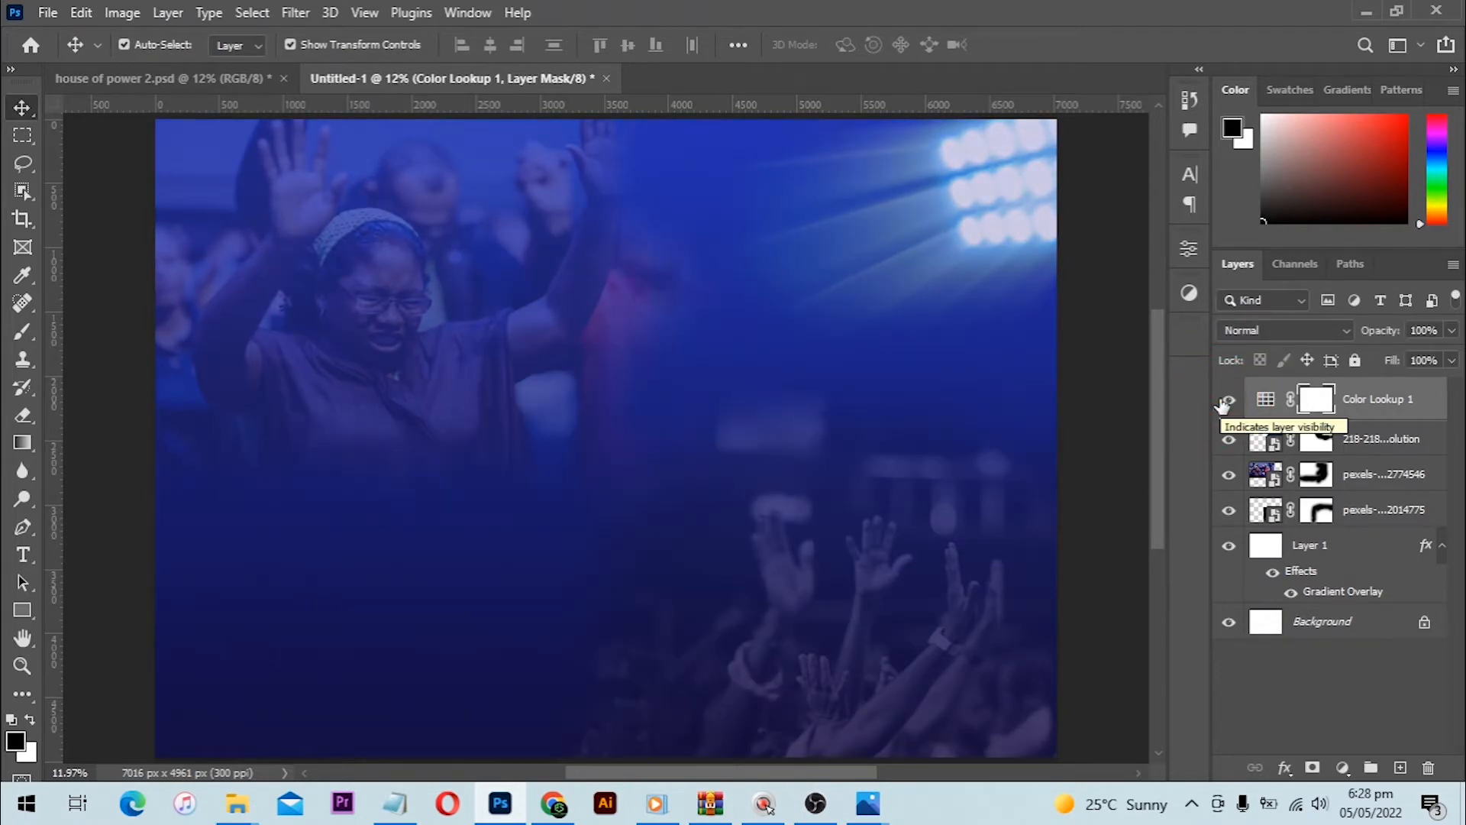
pyautogui.click(1121, 266)
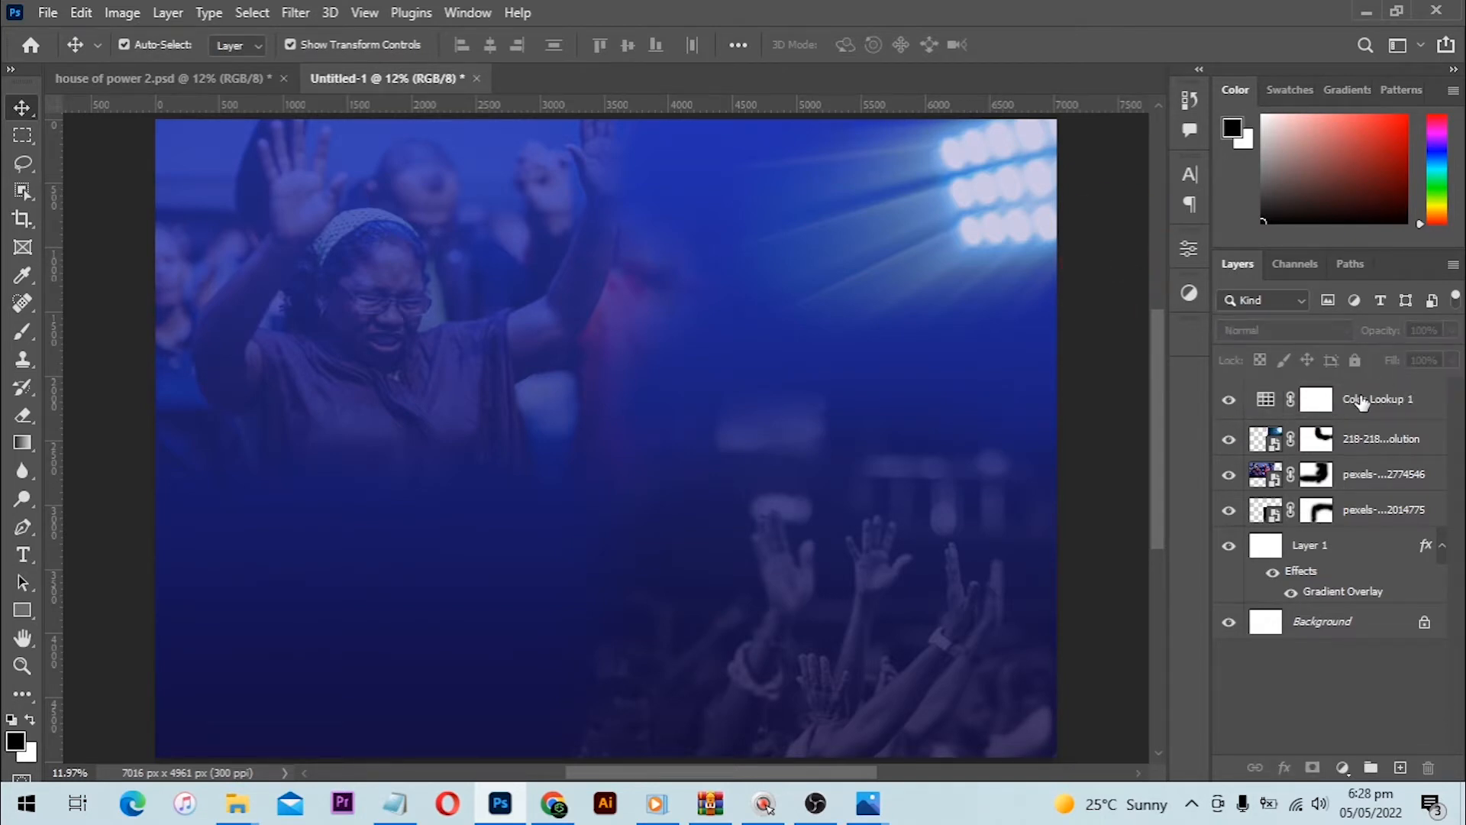
# - Group all layers from Color Lookup 1 down to Layer 1 and name the group Background
pyautogui.click(1293, 400)
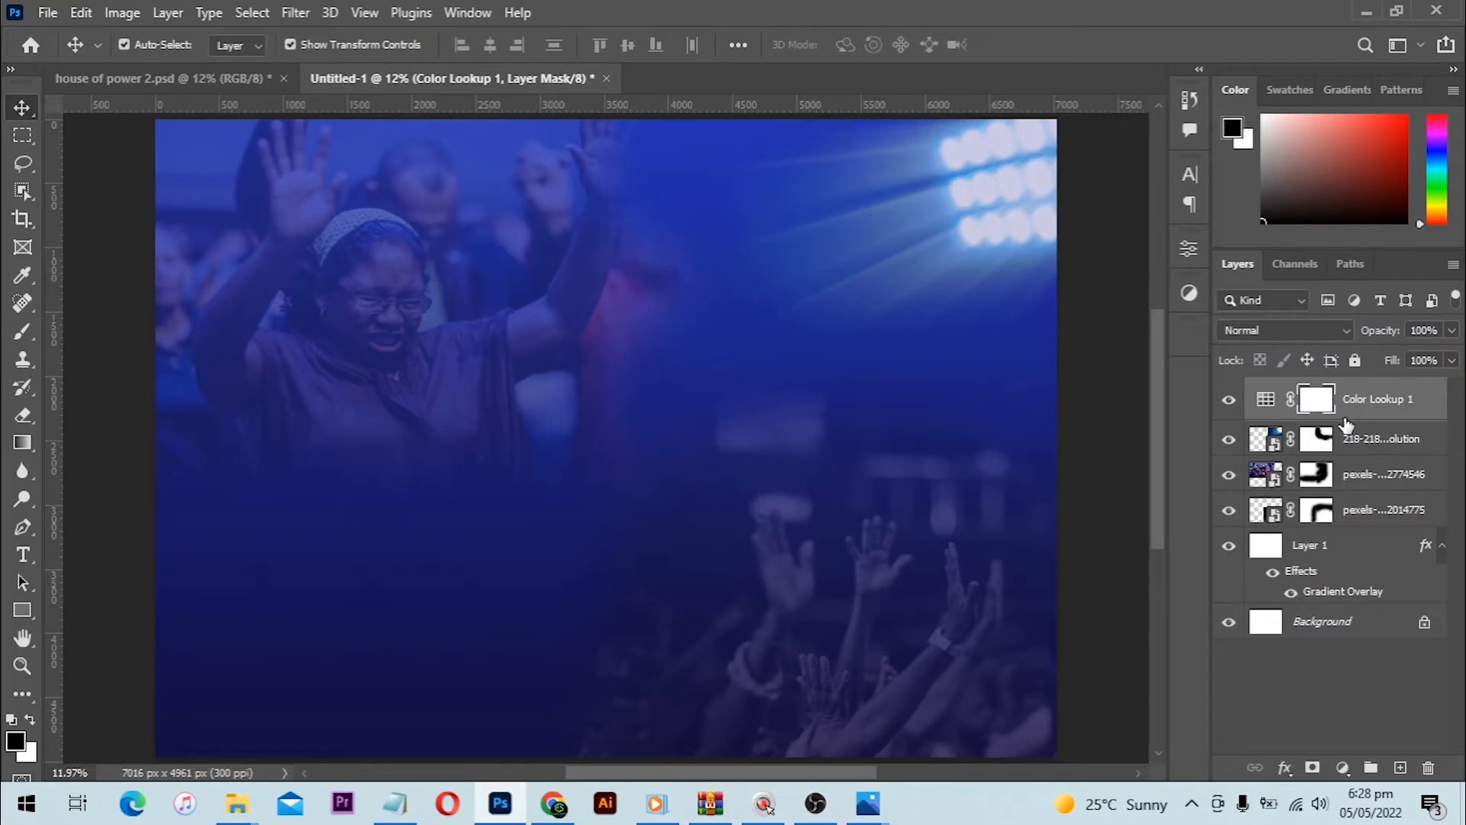
pyautogui.press('shift')
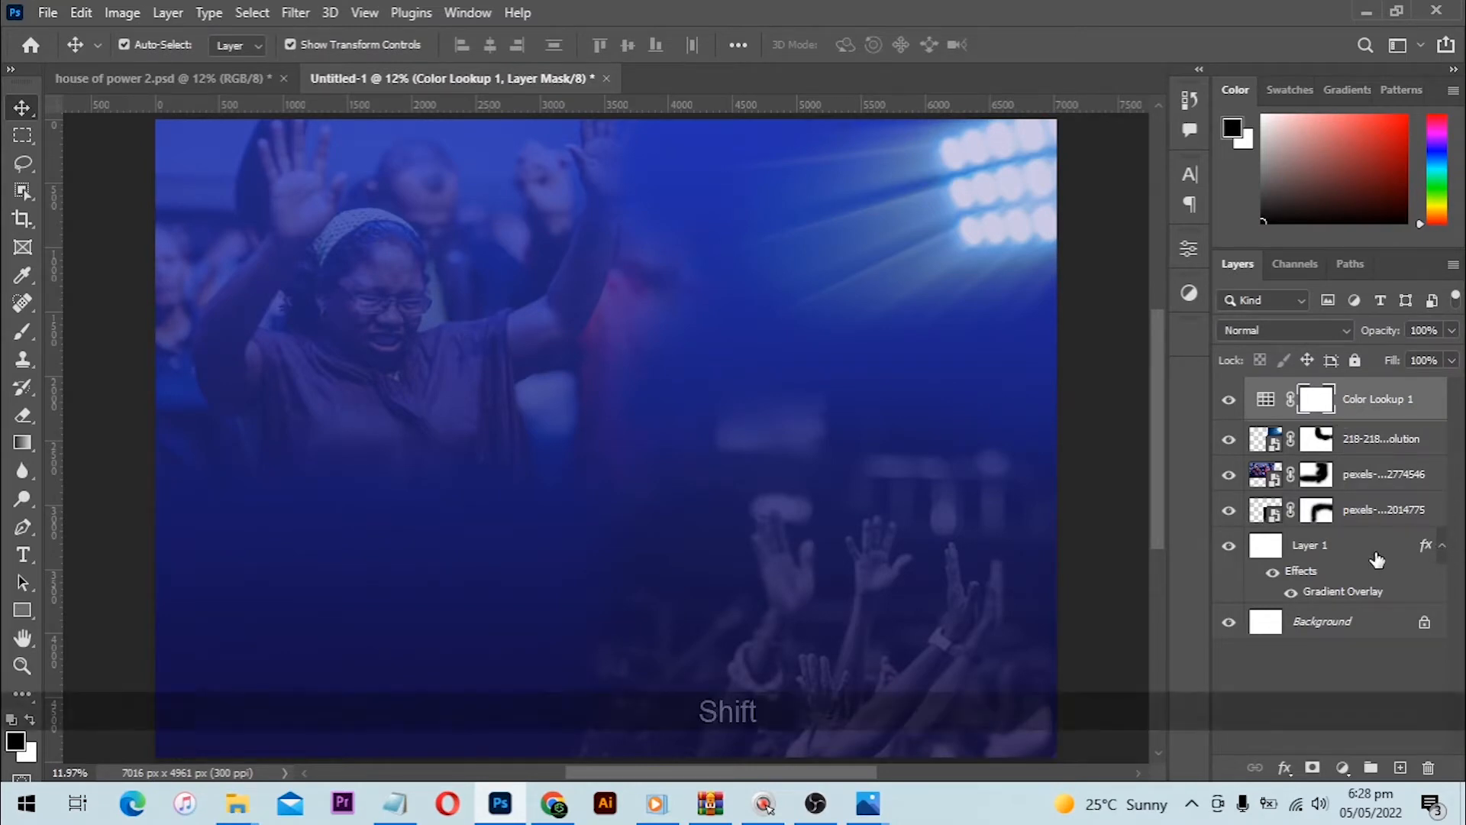
pyautogui.keyDown('shift'); pyautogui.click(1377, 550); pyautogui.keyUp('shift')
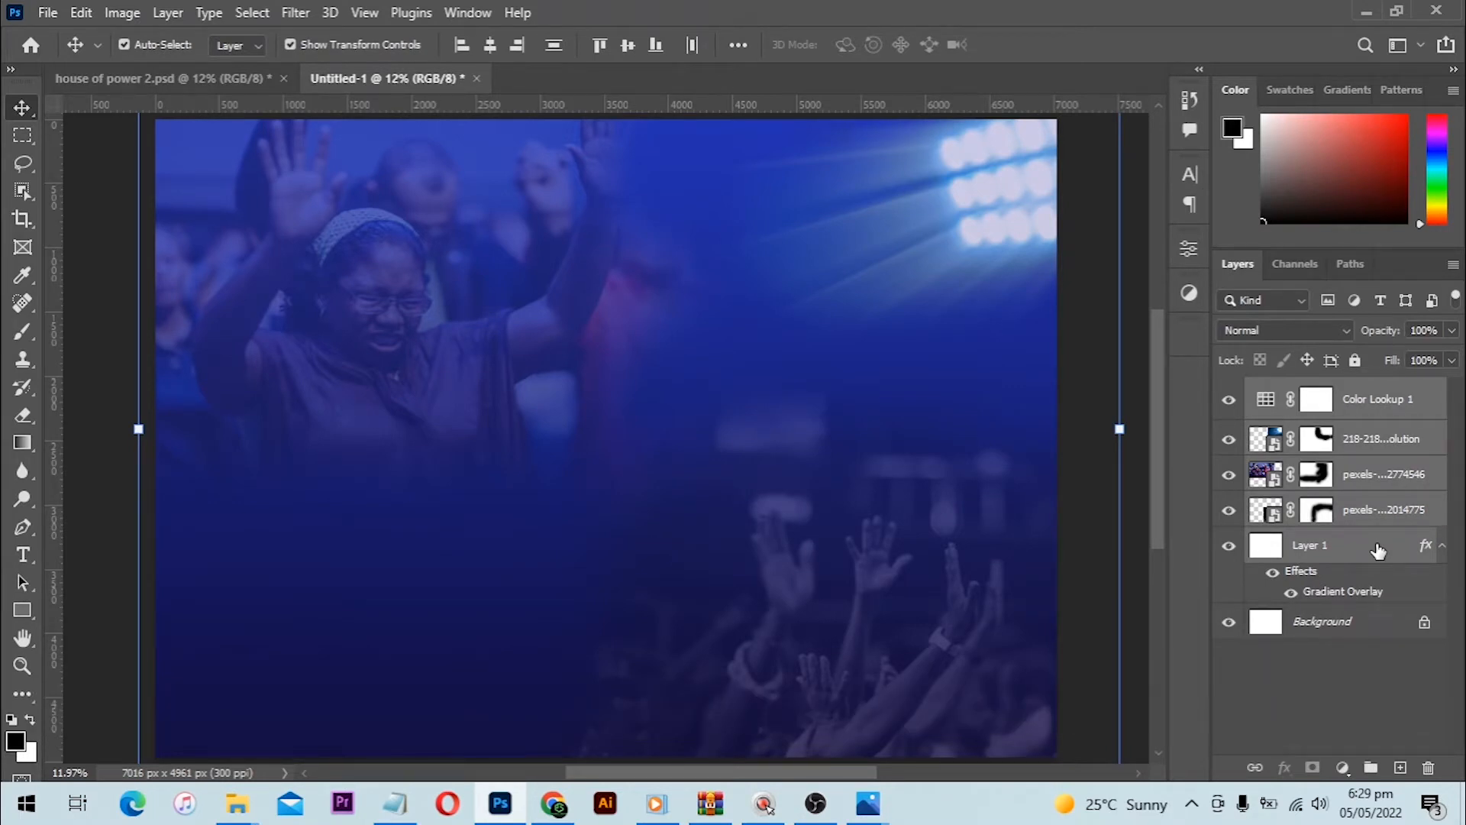
pyautogui.moveTo(1377, 550); pyautogui.dragTo(1372, 769)
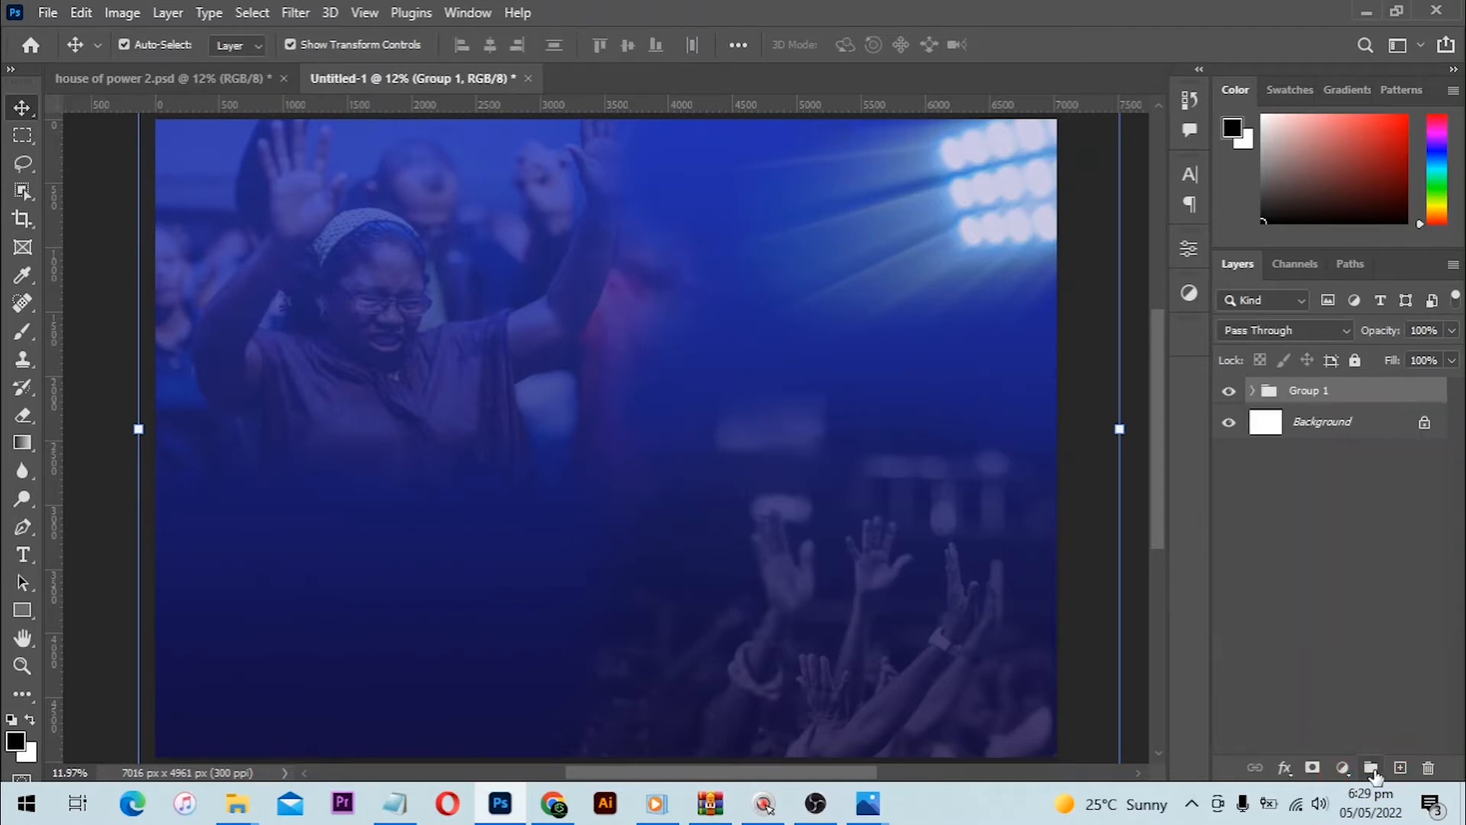
pyautogui.doubleClick(1317, 393)
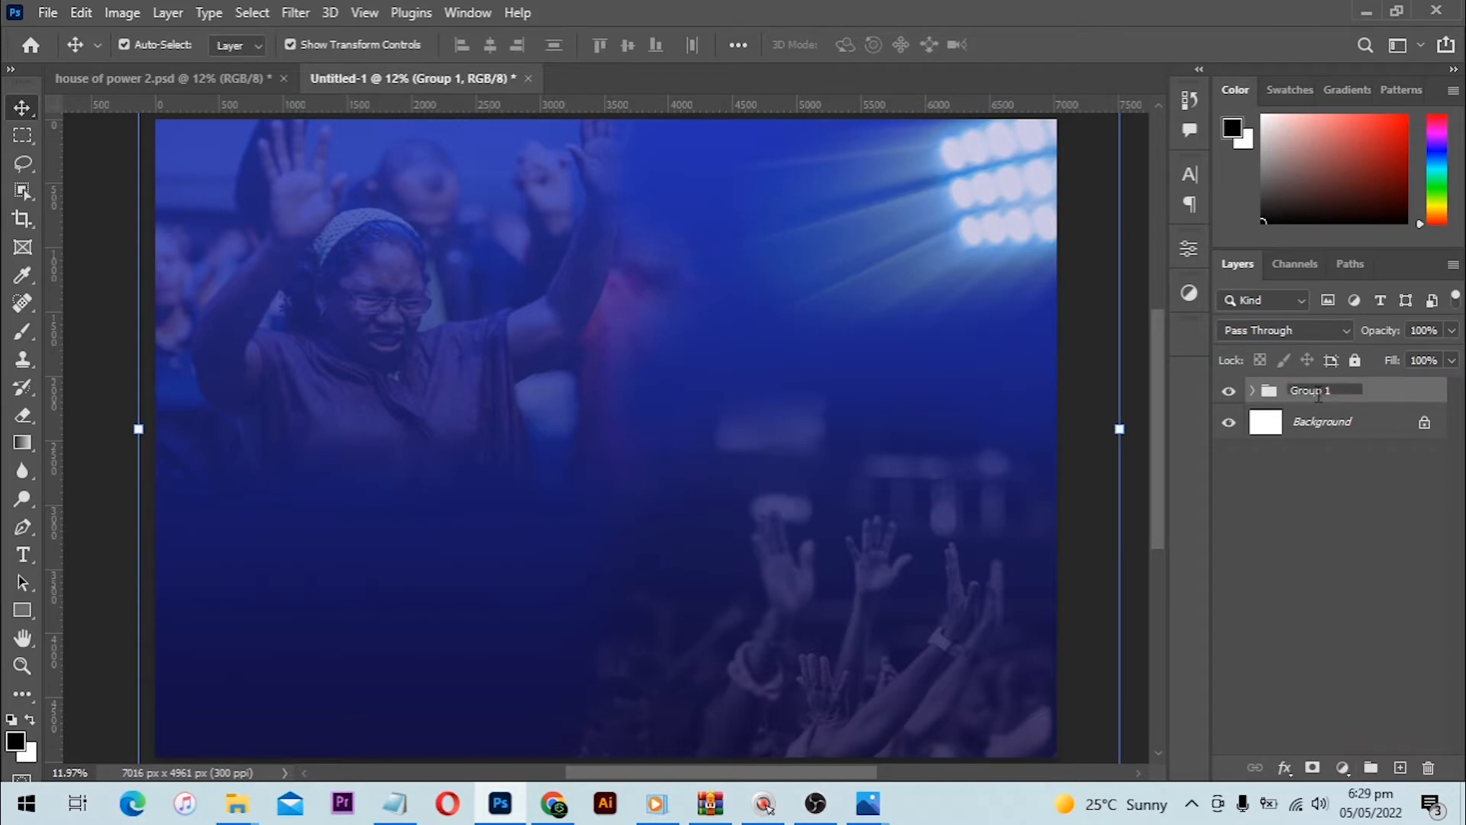
pyautogui.write('Ba')
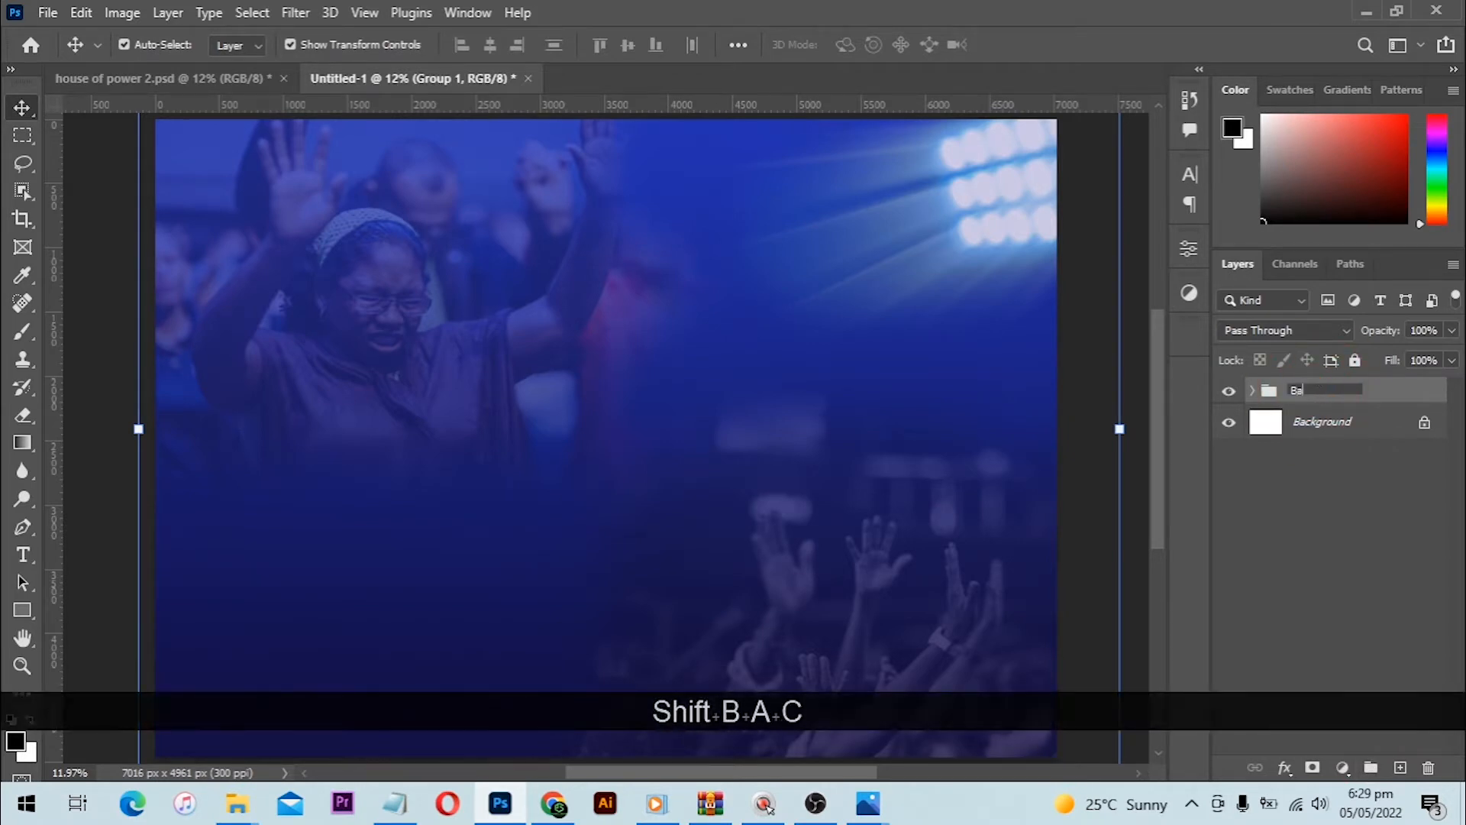
pyautogui.write('ckground')
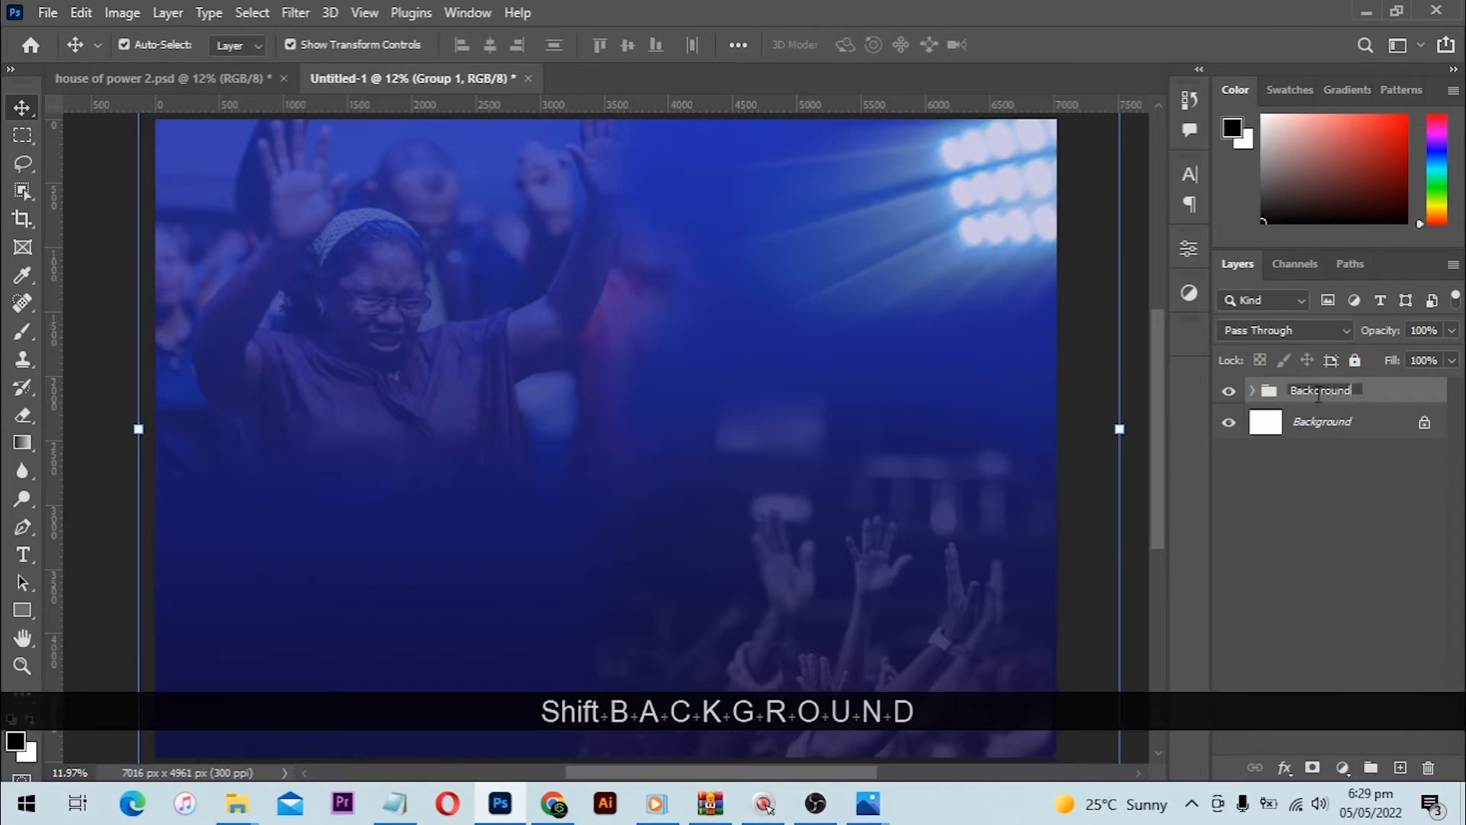
pyautogui.press('Return')
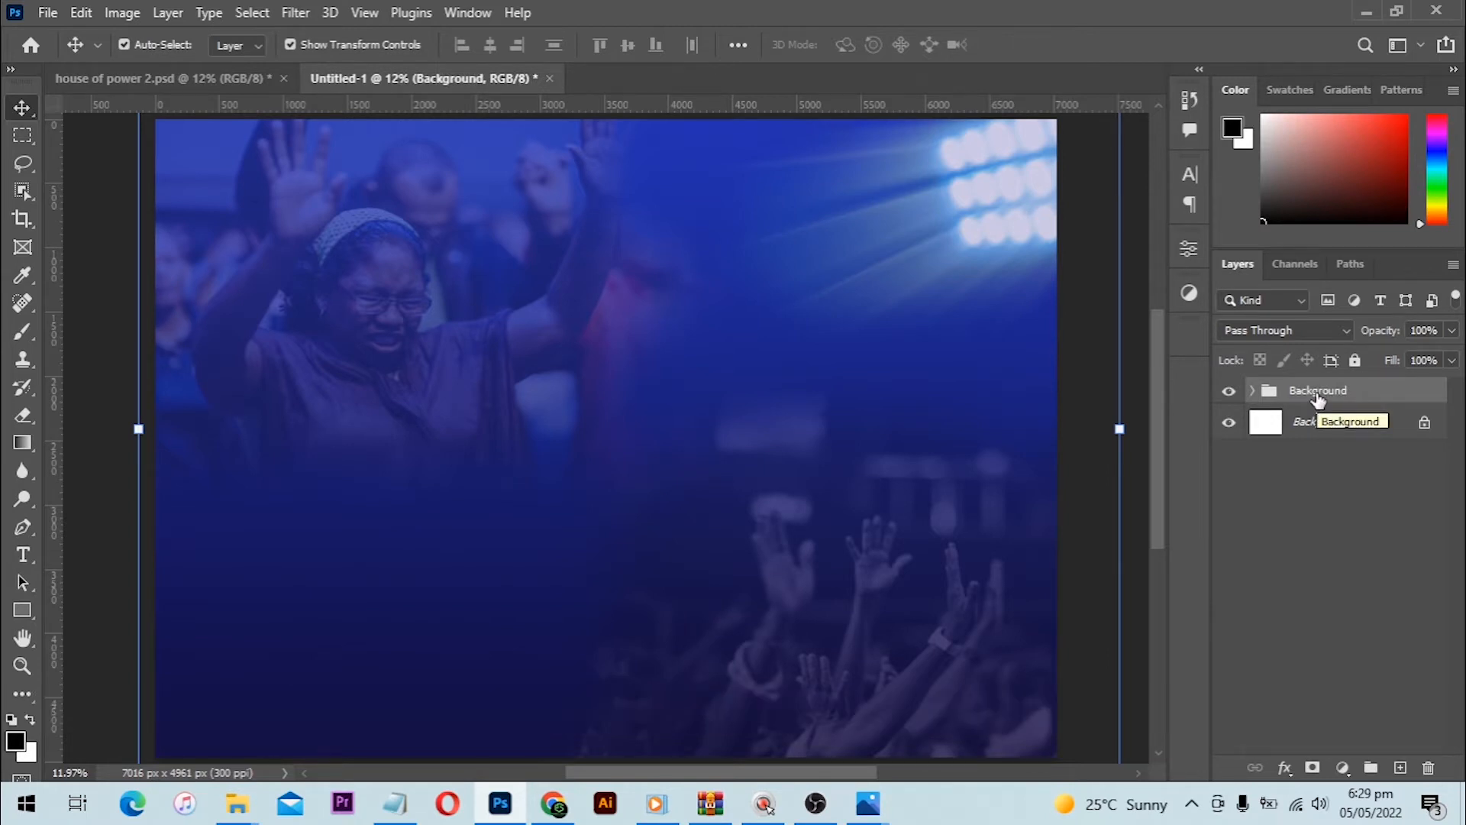
# - Label the Background group with the Blue layer color and deselect it
pyautogui.rightClick(1410, 399)
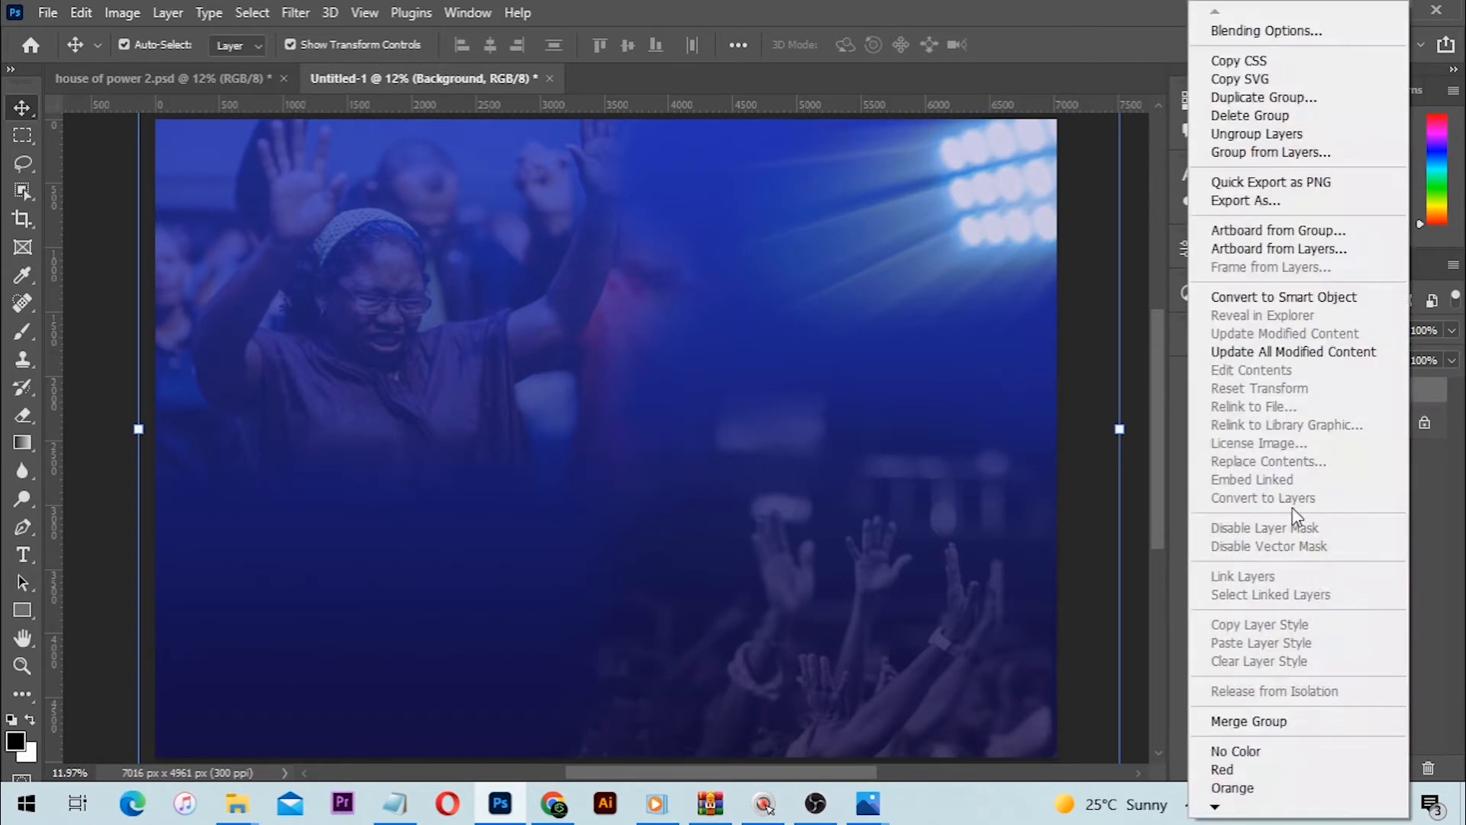
pyautogui.moveTo(1222, 807)
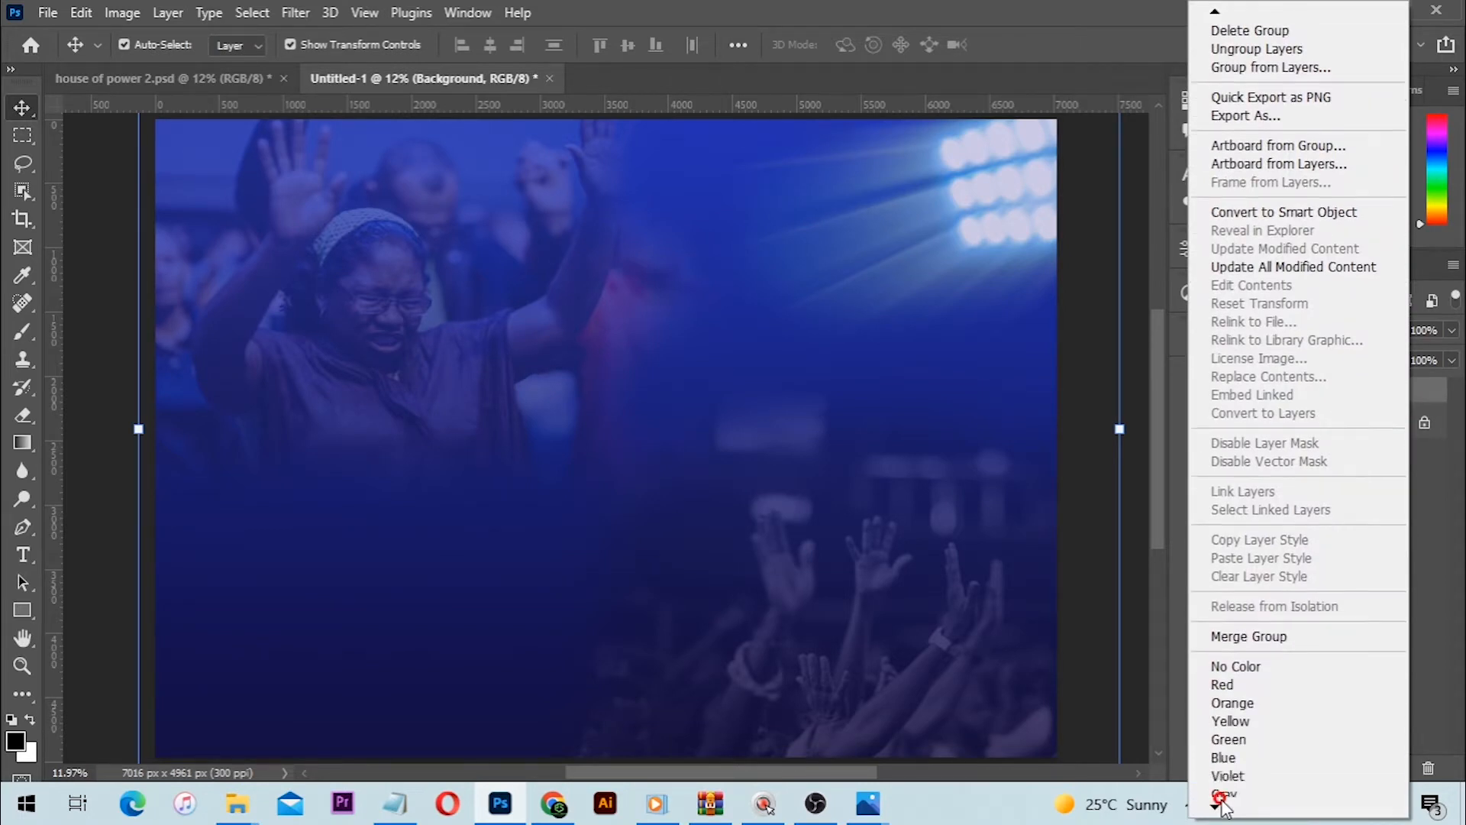
pyautogui.click(1250, 740)
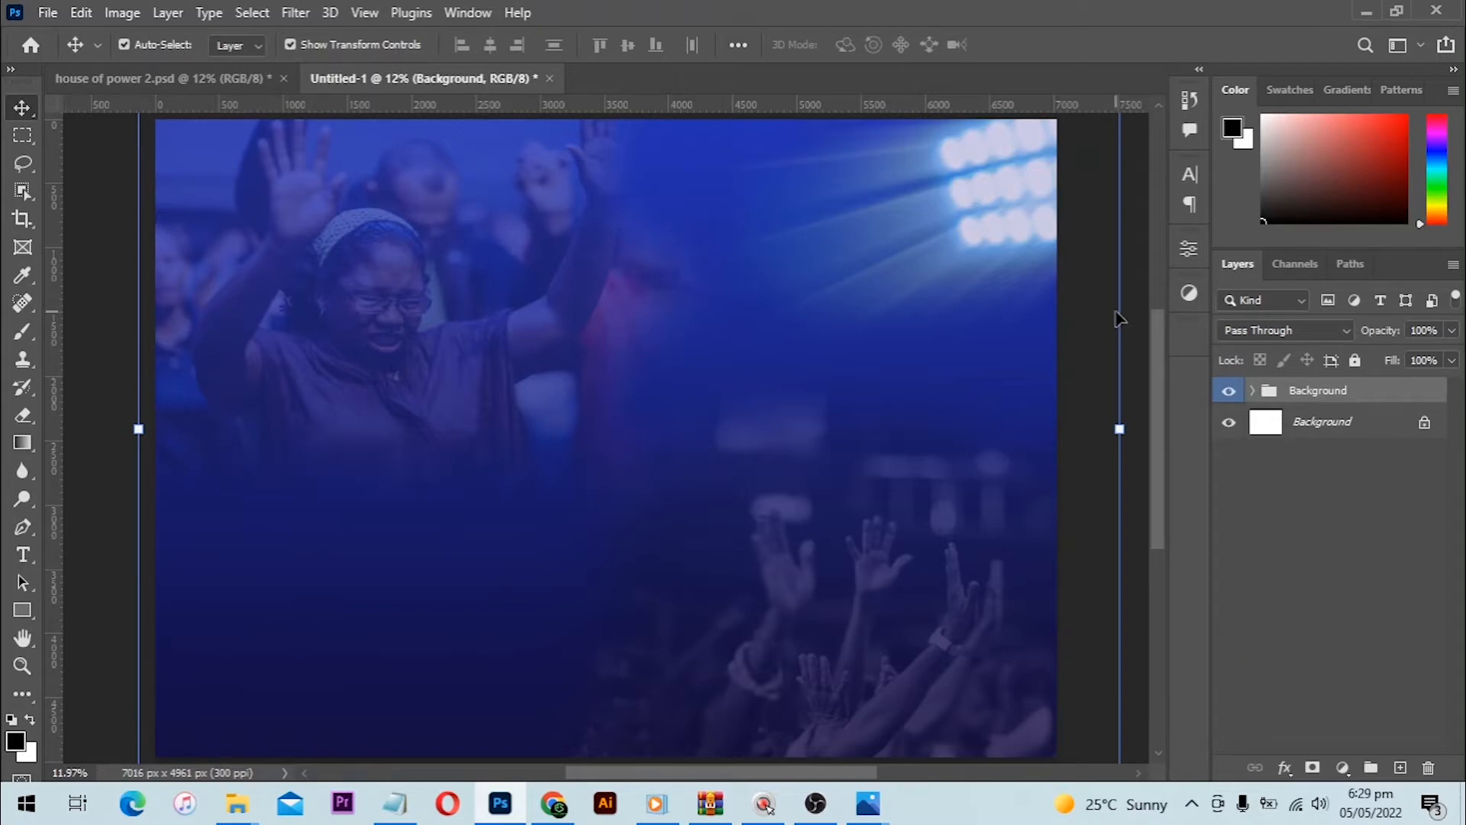
pyautogui.click(1105, 300)
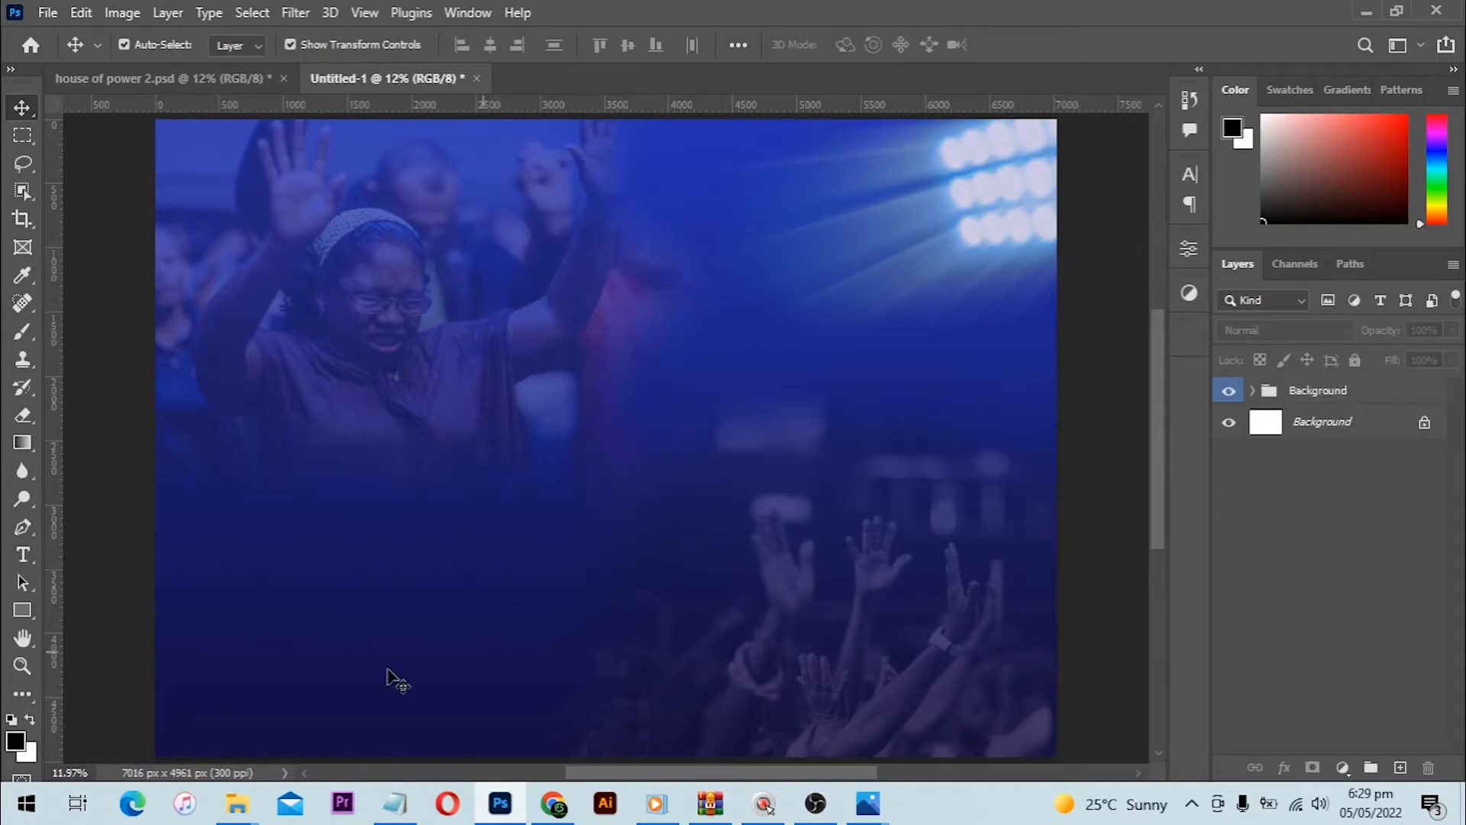
# - Place the cutout photo of the man in the dark shirt from the church flyer folder on the flyer's left side
pyautogui.moveTo(246, 808)
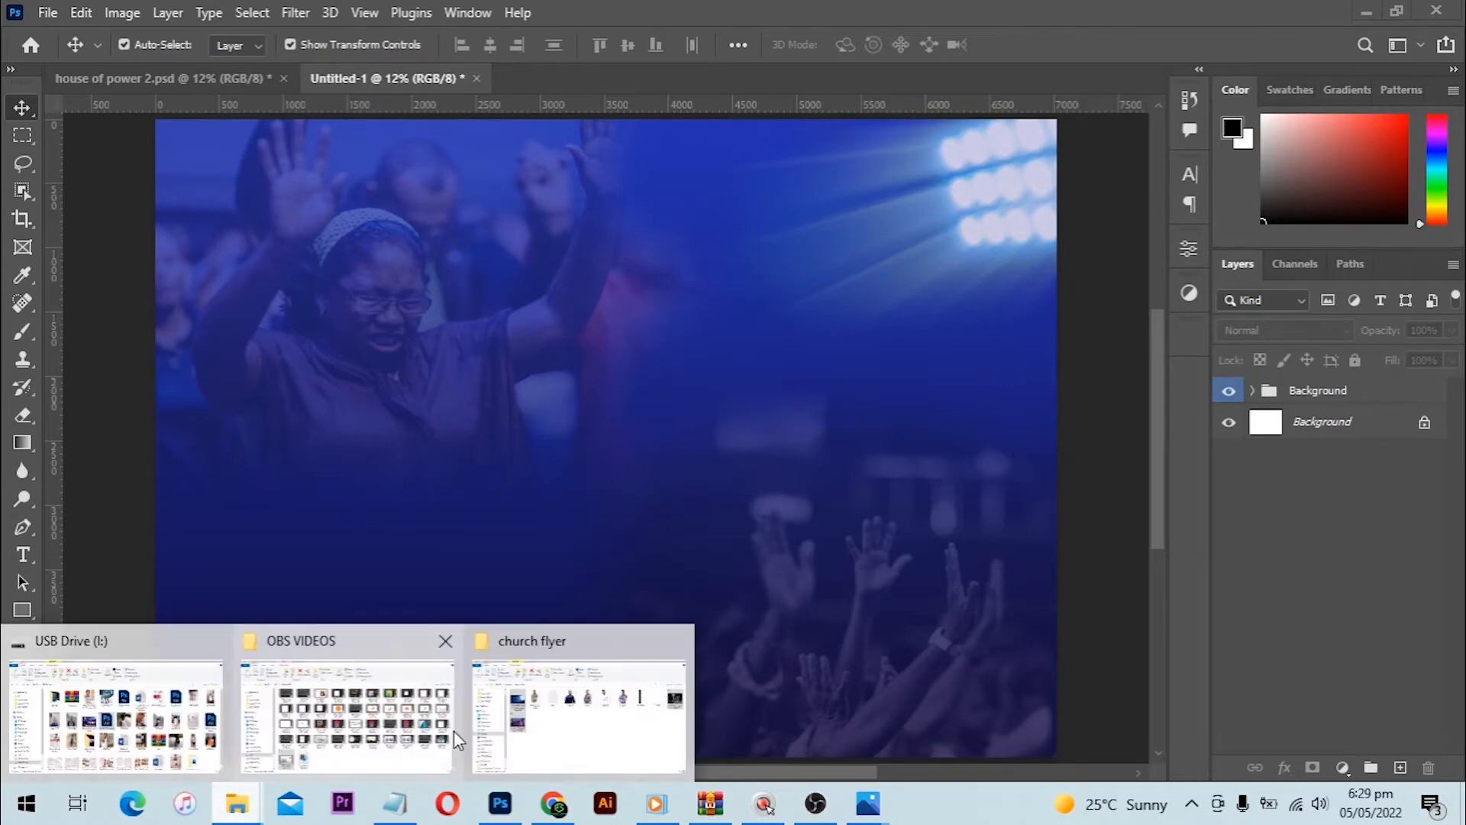
pyautogui.click(577, 681)
pyautogui.moveTo(646, 314); pyautogui.dragTo(507, 517)
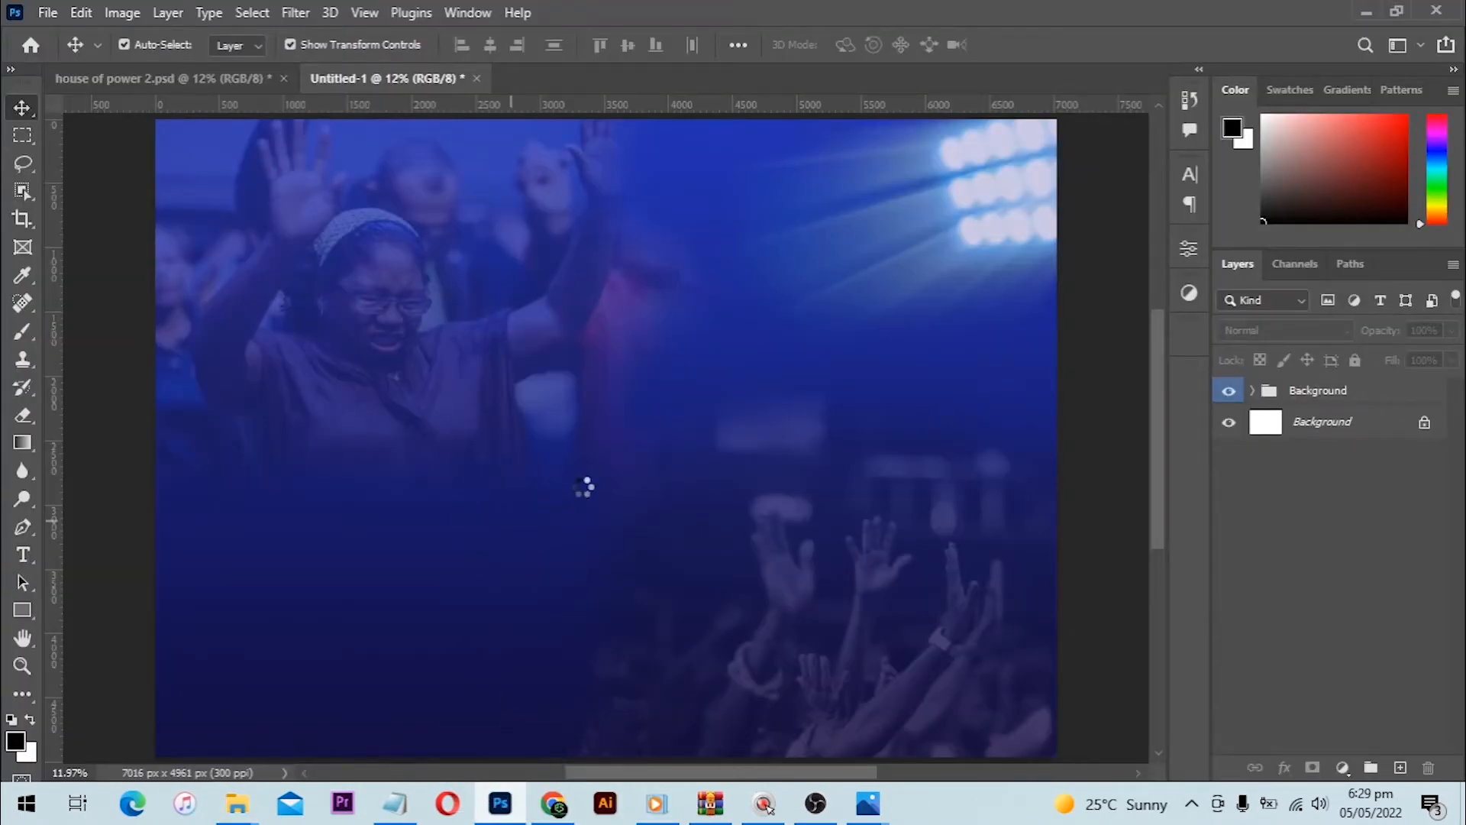
pyautogui.moveTo(687, 359); pyautogui.dragTo(404, 305)
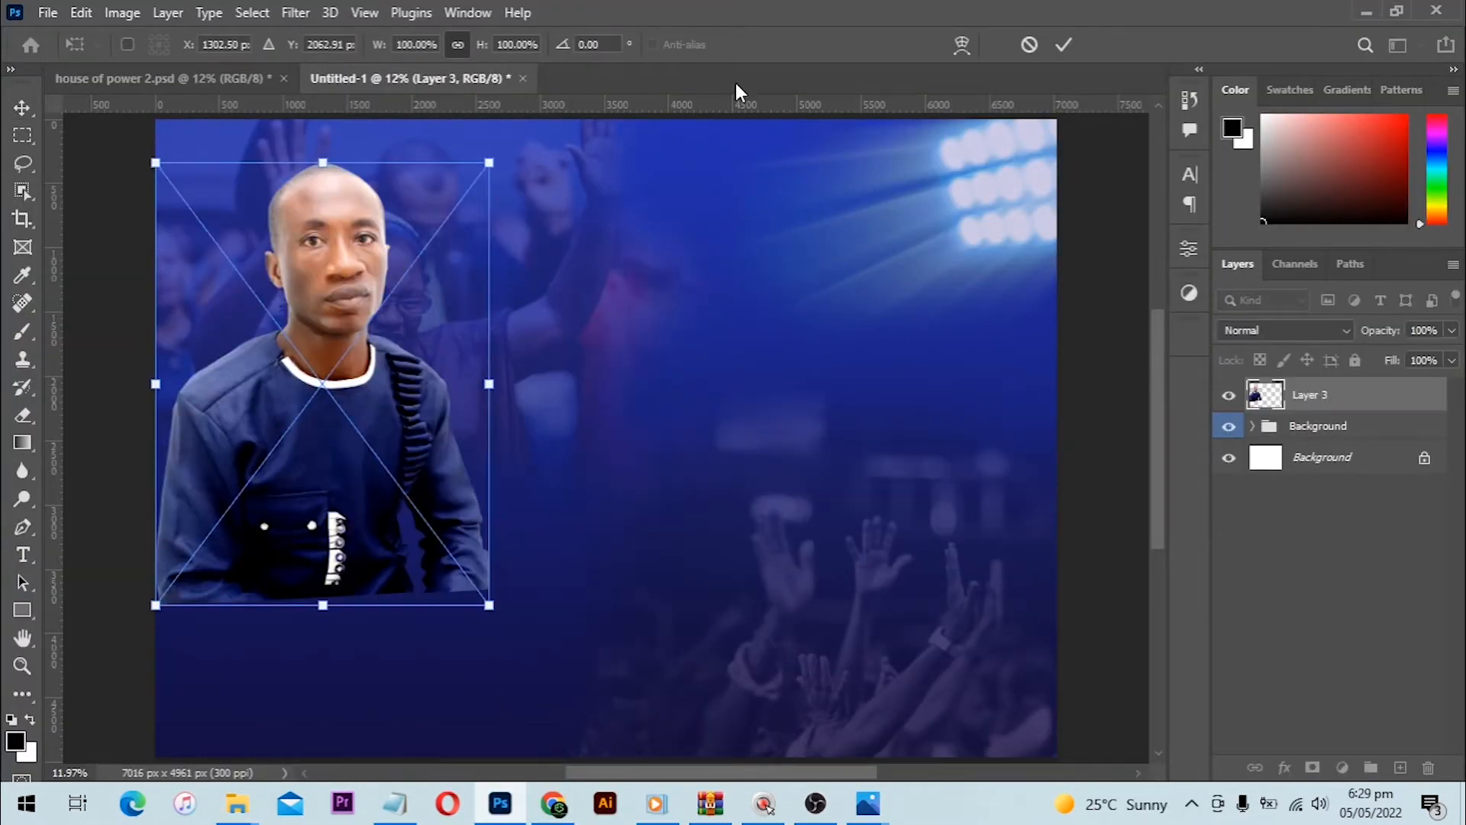
pyautogui.click(1063, 45)
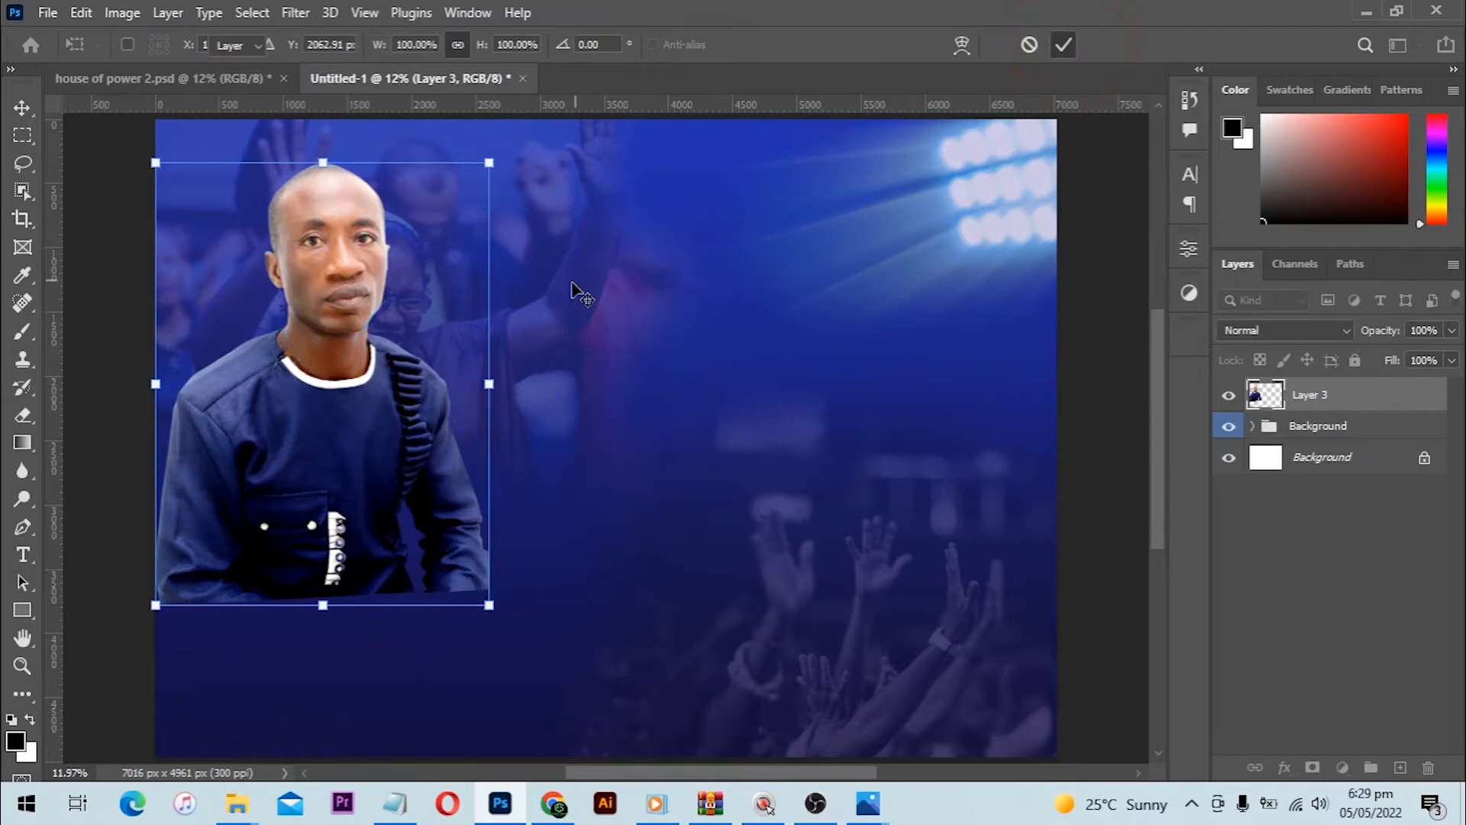
pyautogui.moveTo(341, 272); pyautogui.dragTo(346, 271)
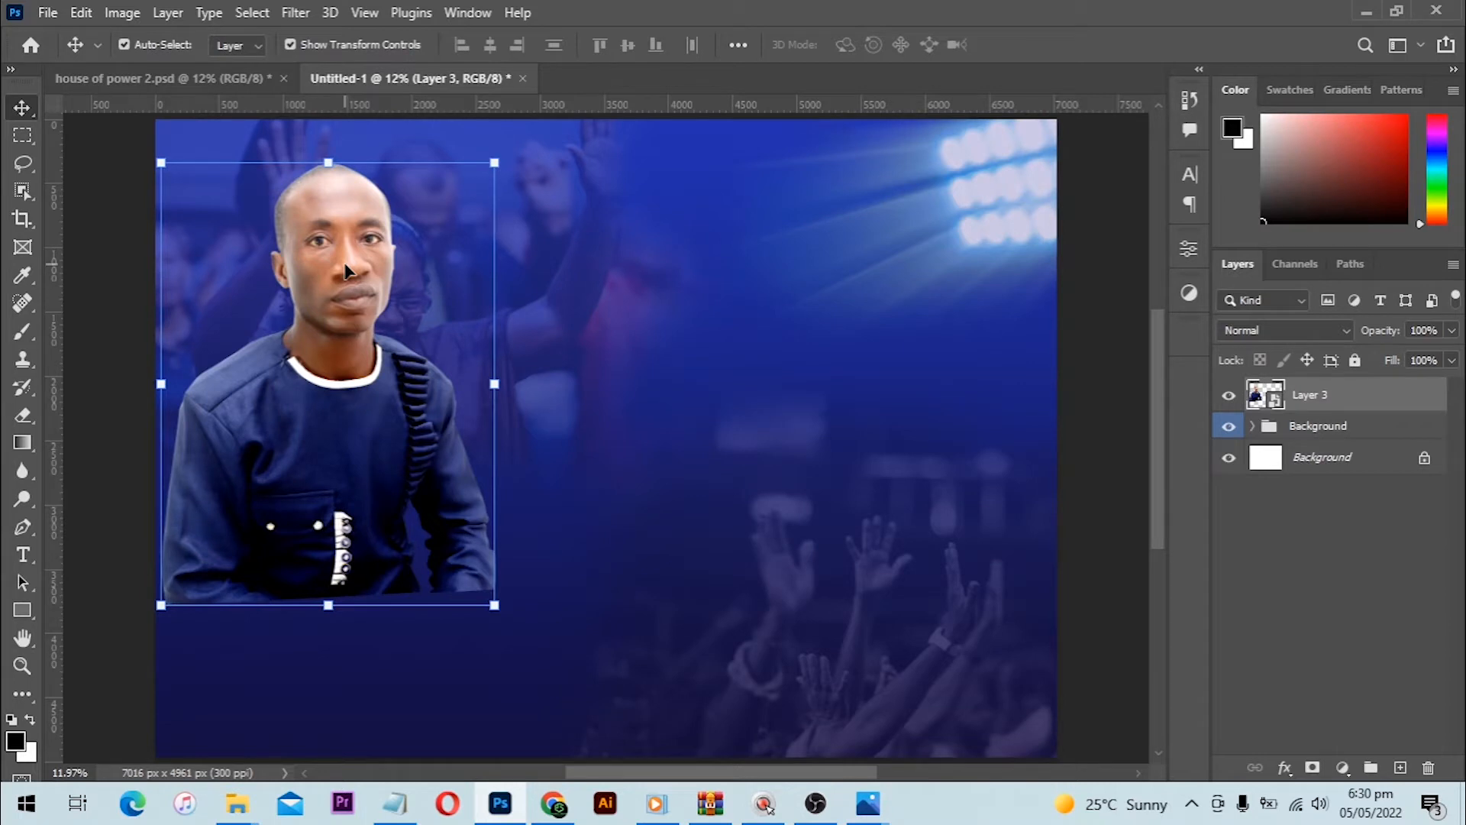
# - Switch to Chrome and open the Paasolo Creation channel's video list from the business card video on YouTube
pyautogui.click(555, 813)
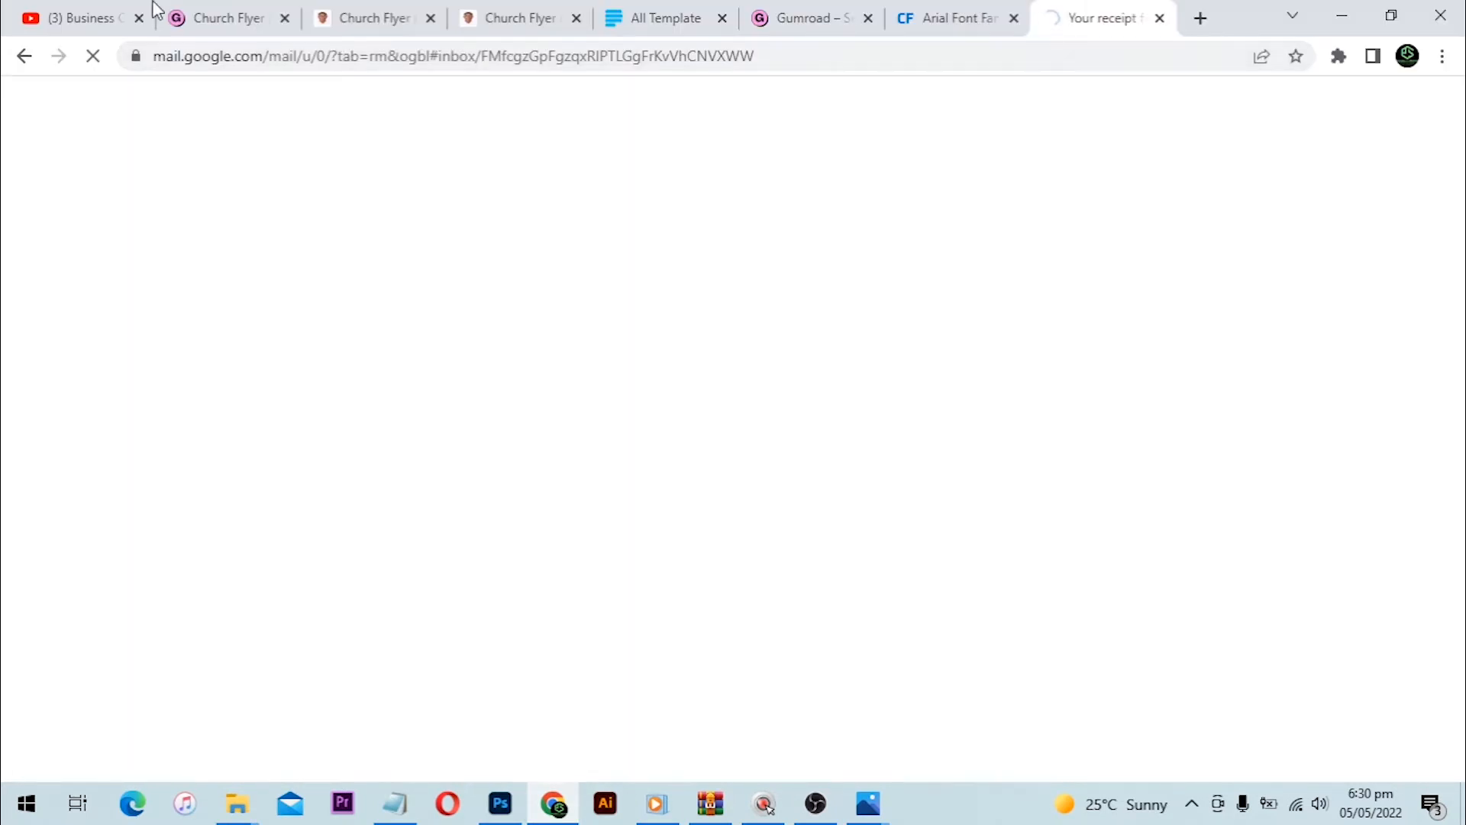
pyautogui.click(97, 17)
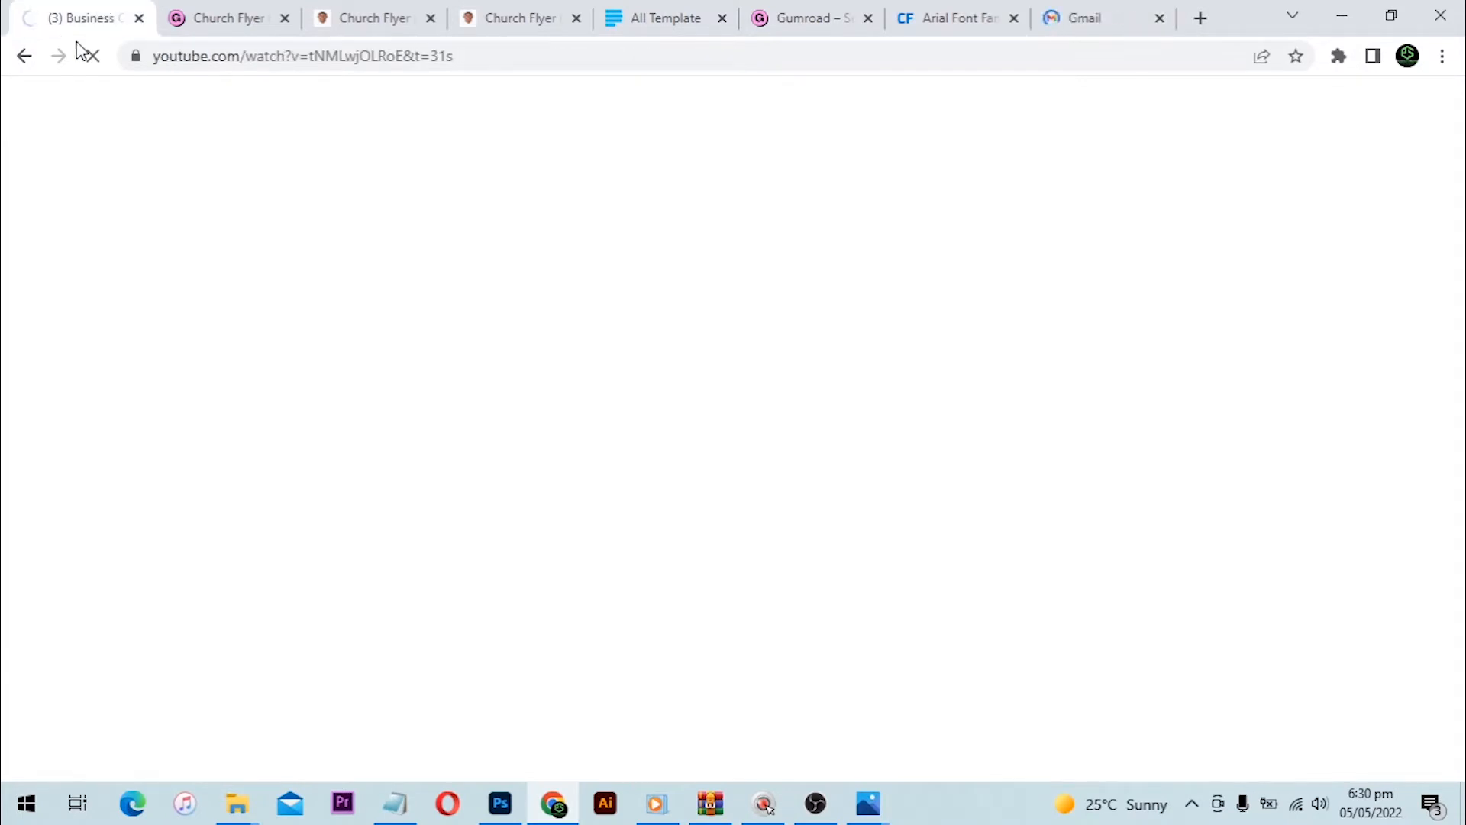
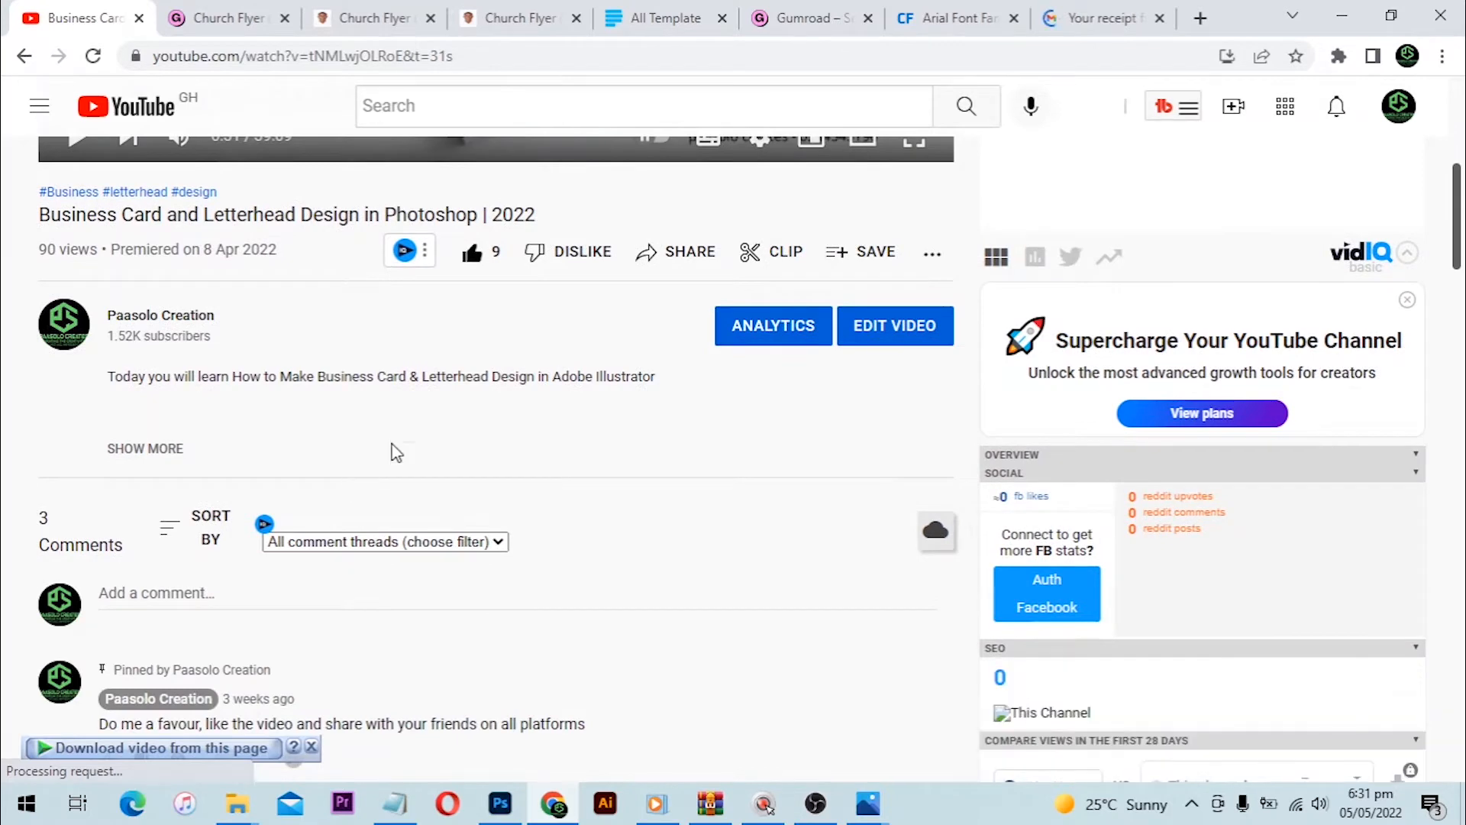
pyautogui.scroll(1, 435, 431)
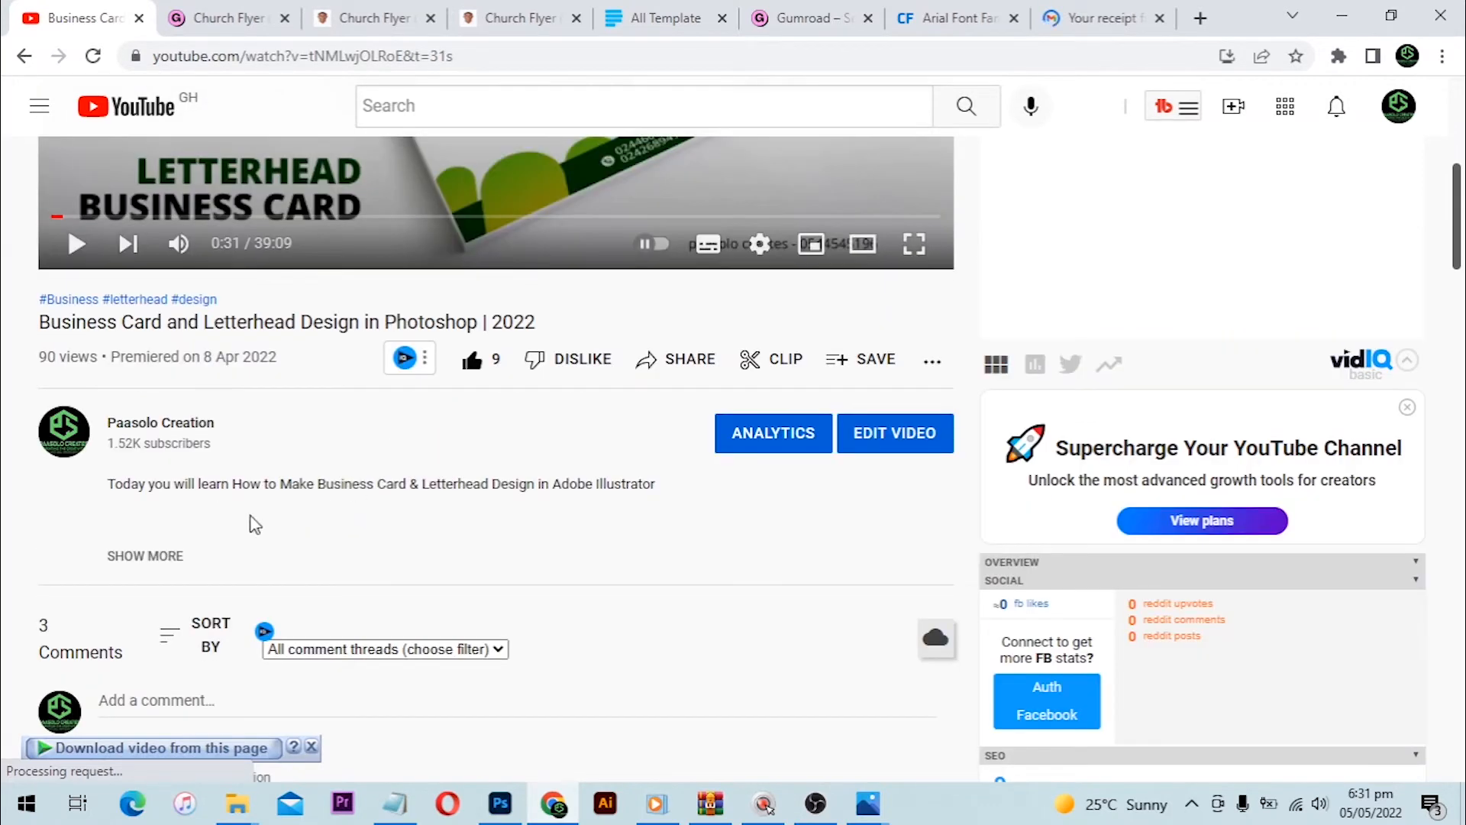
pyautogui.click(154, 432)
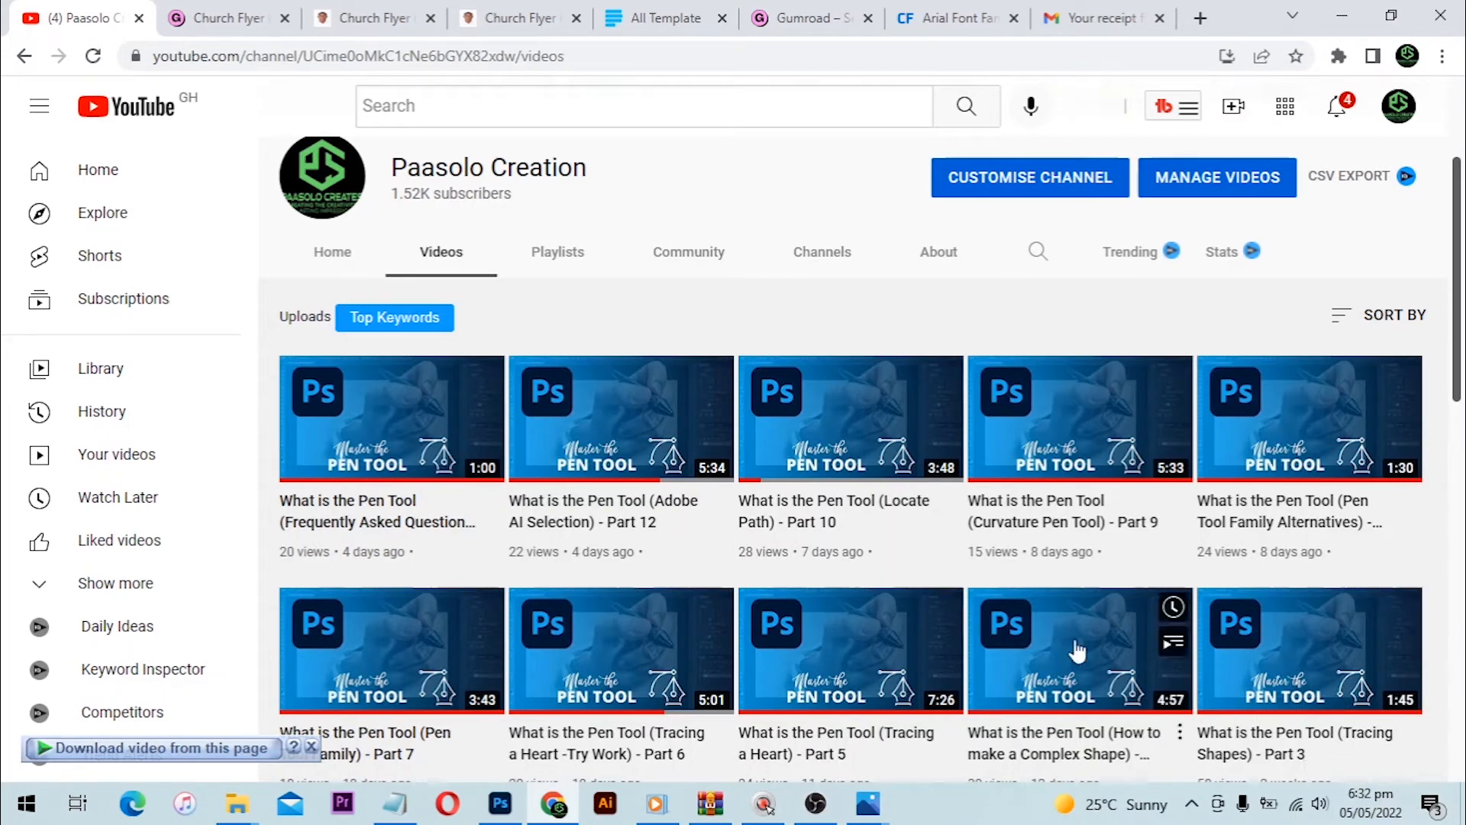
# - Look through the channel's uploads, from the Pen Tool series down to the older flyer, poster and logo design tutorials
pyautogui.scroll(-3, 739, 607)
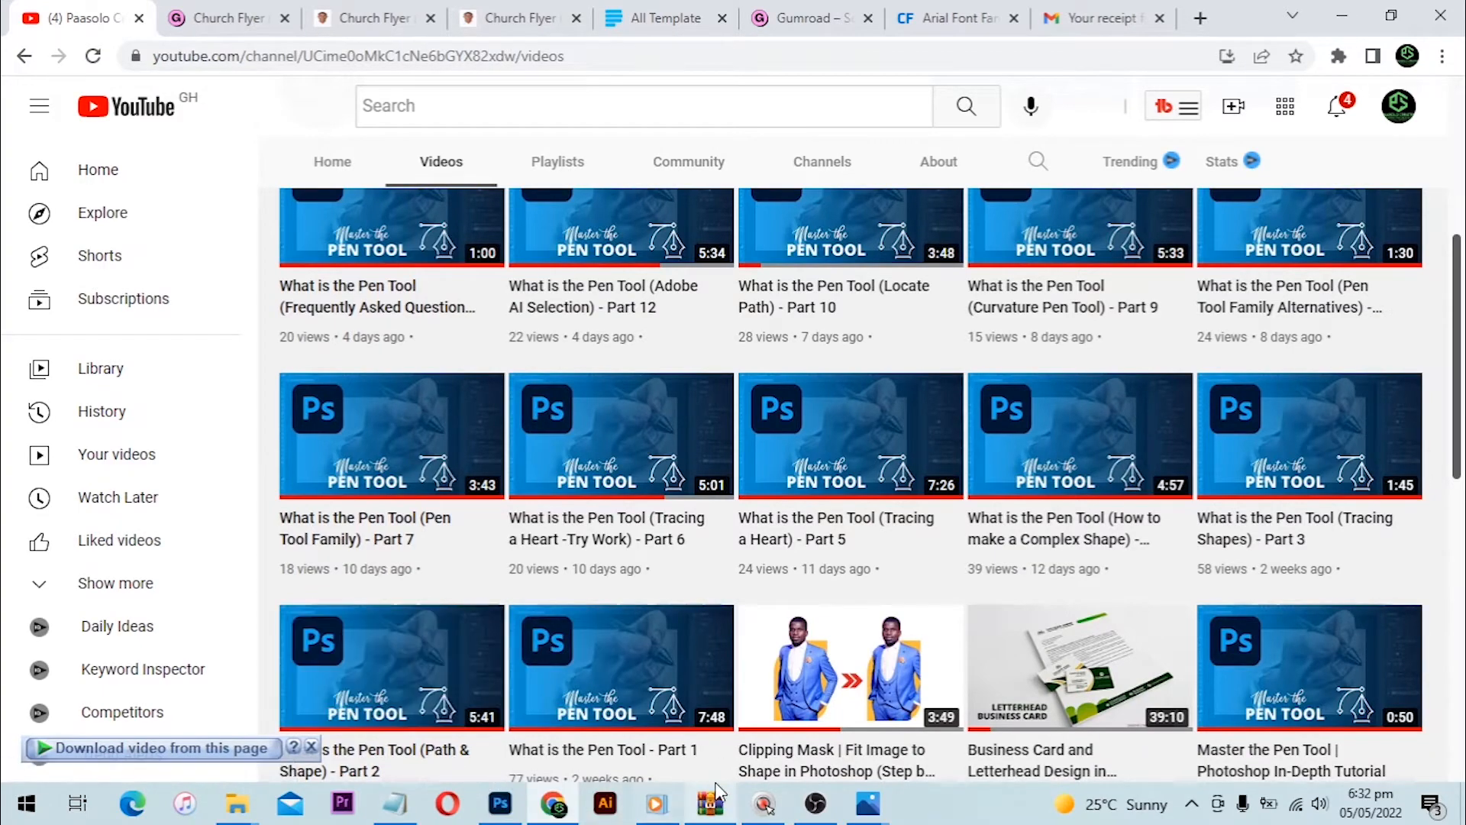
pyautogui.moveTo(710, 803)
pyautogui.moveTo(749, 756)
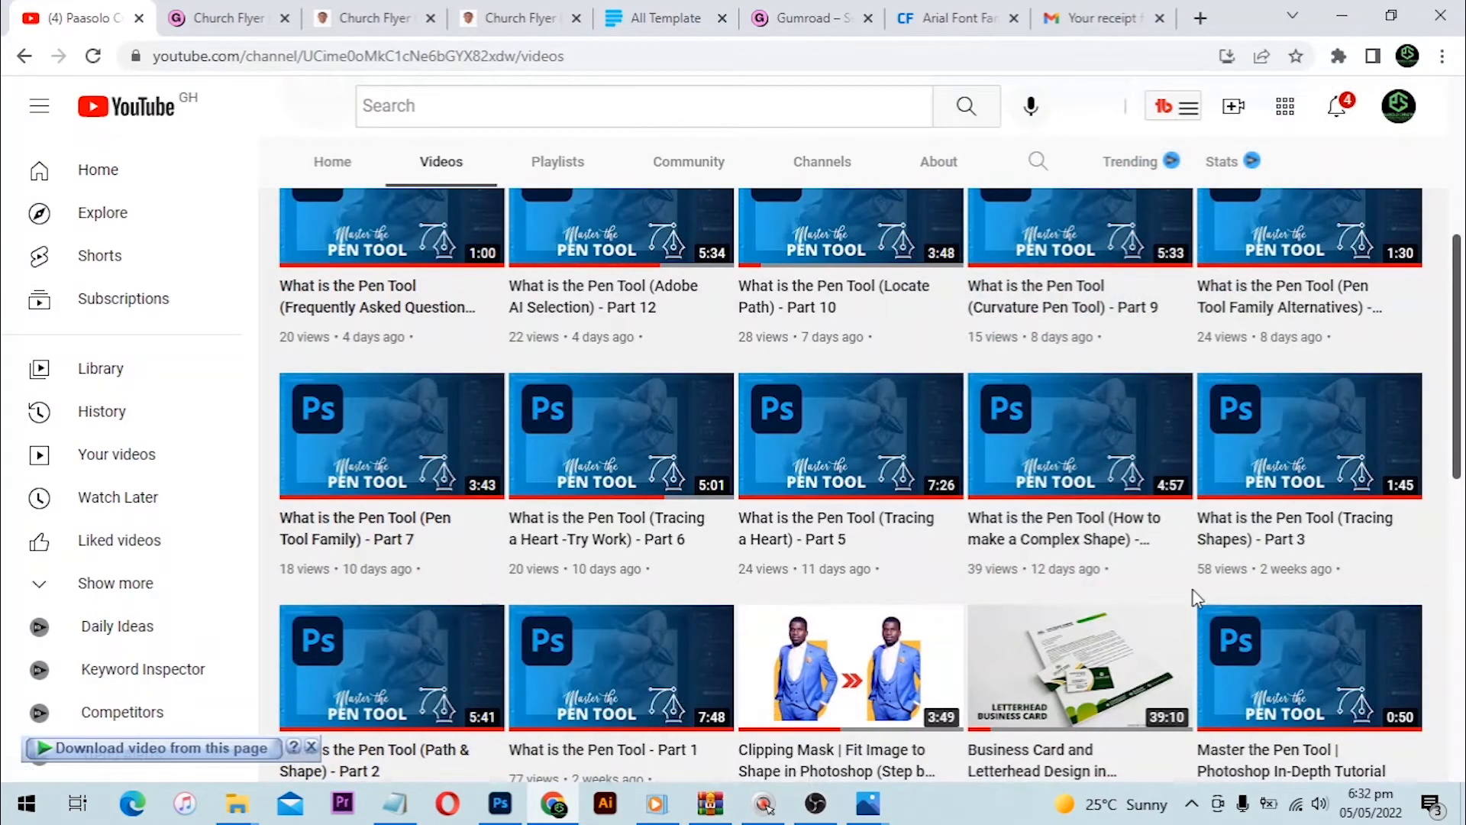
pyautogui.scroll(-1, 640, 664)
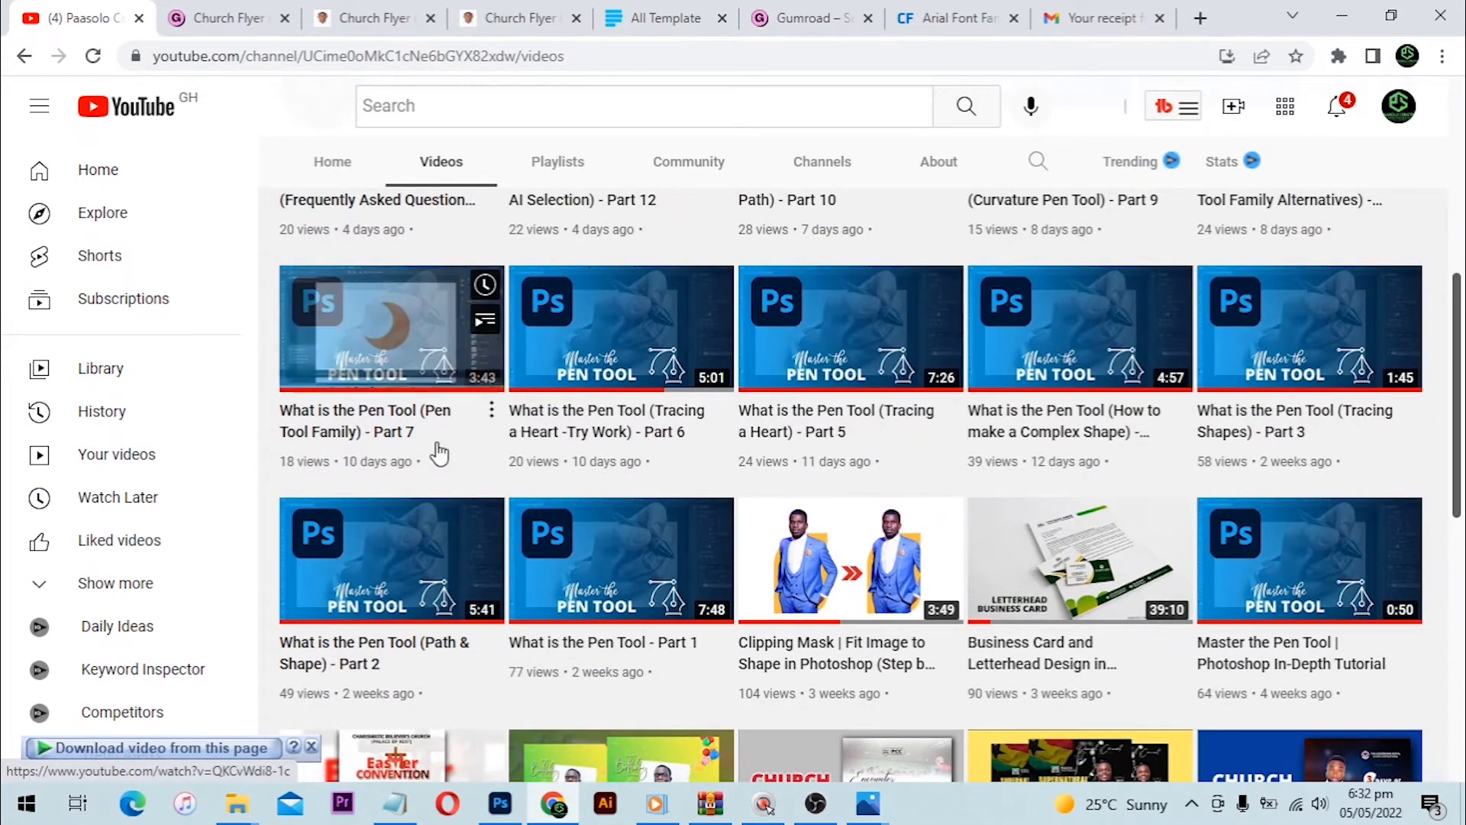
pyautogui.scroll(1, 439, 450)
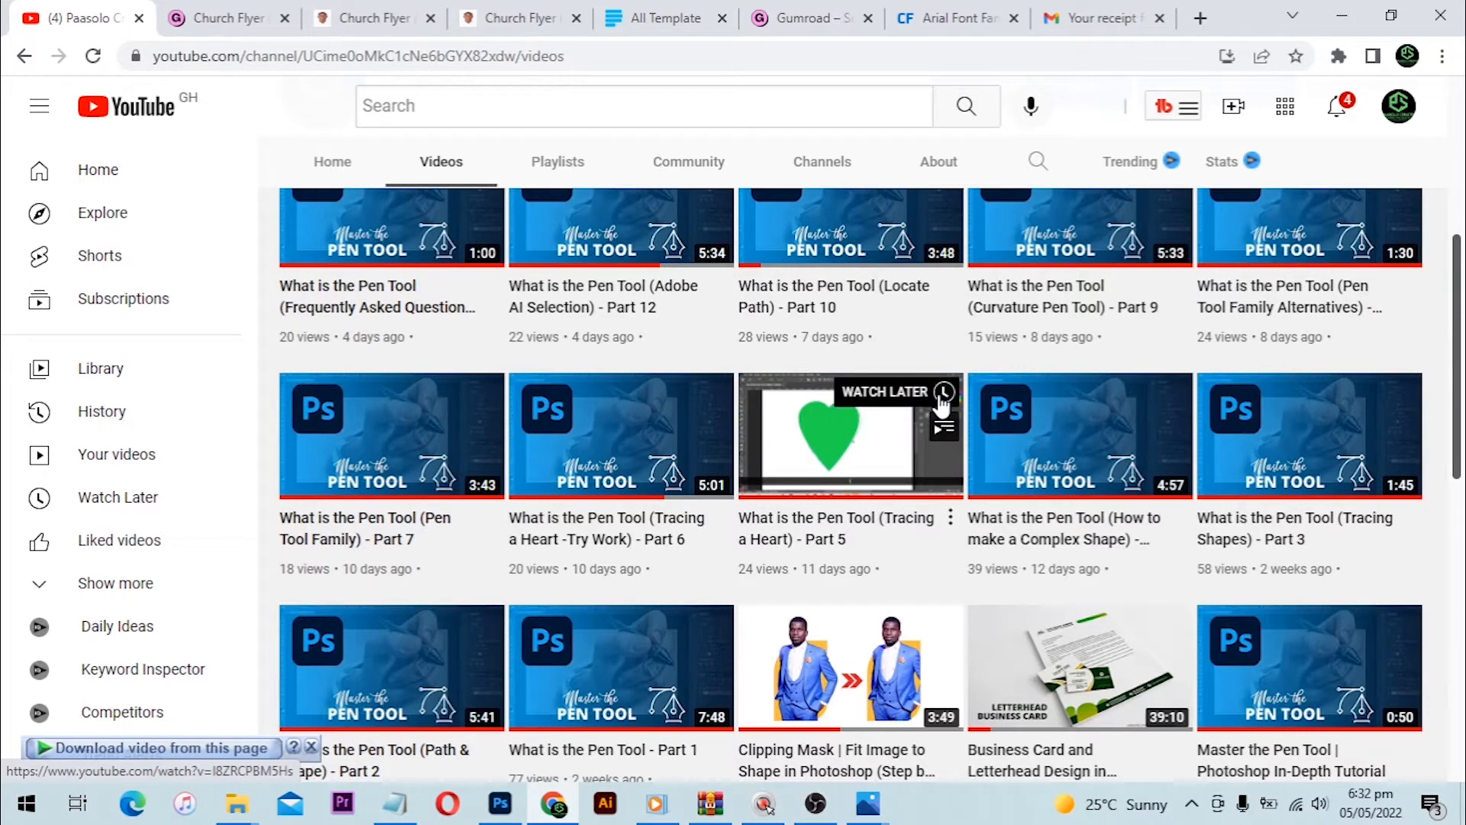
pyautogui.scroll(3, 943, 405)
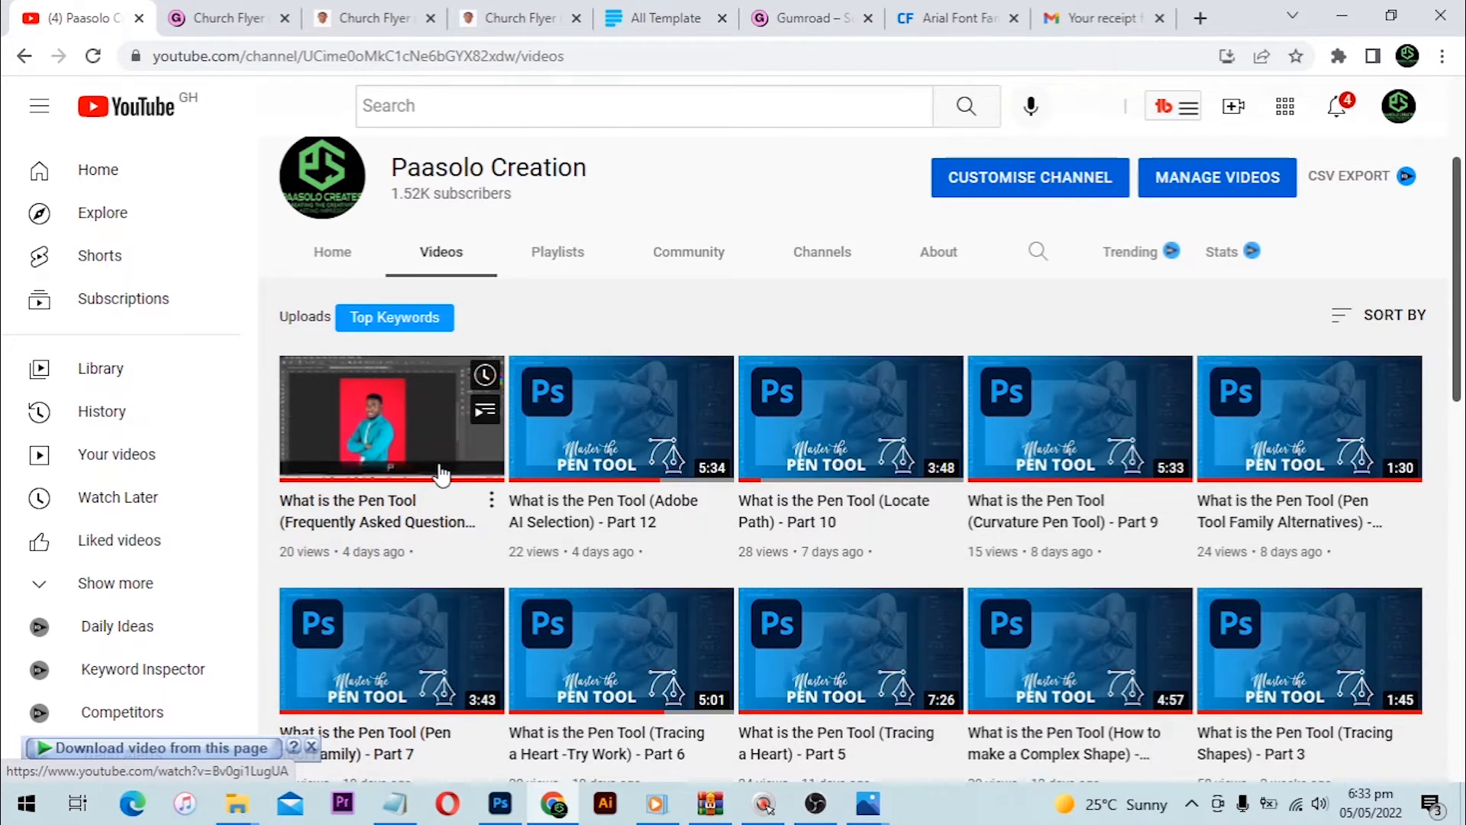
pyautogui.scroll(-4, 778, 365)
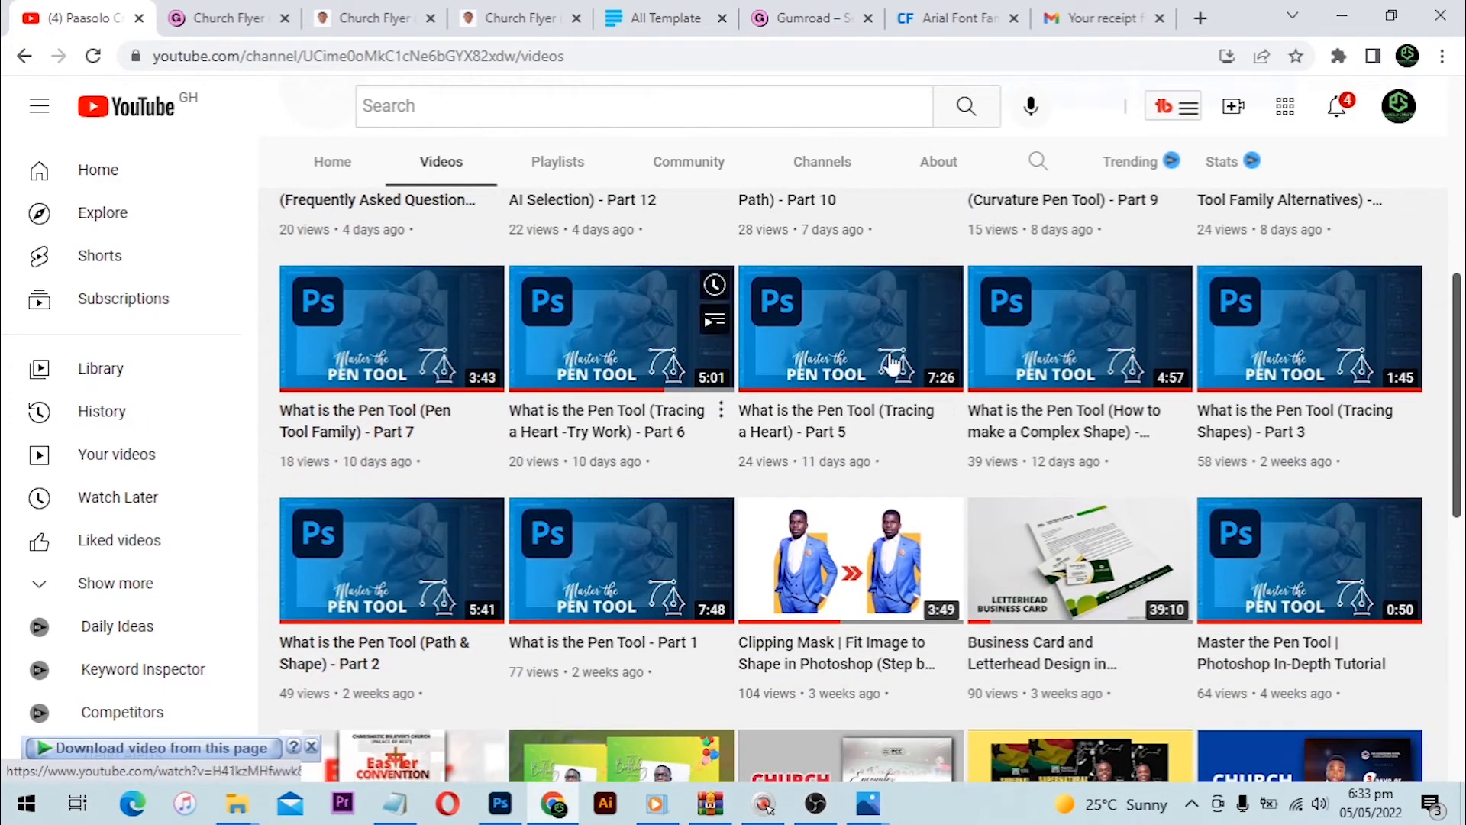
pyautogui.scroll(-5, 896, 461)
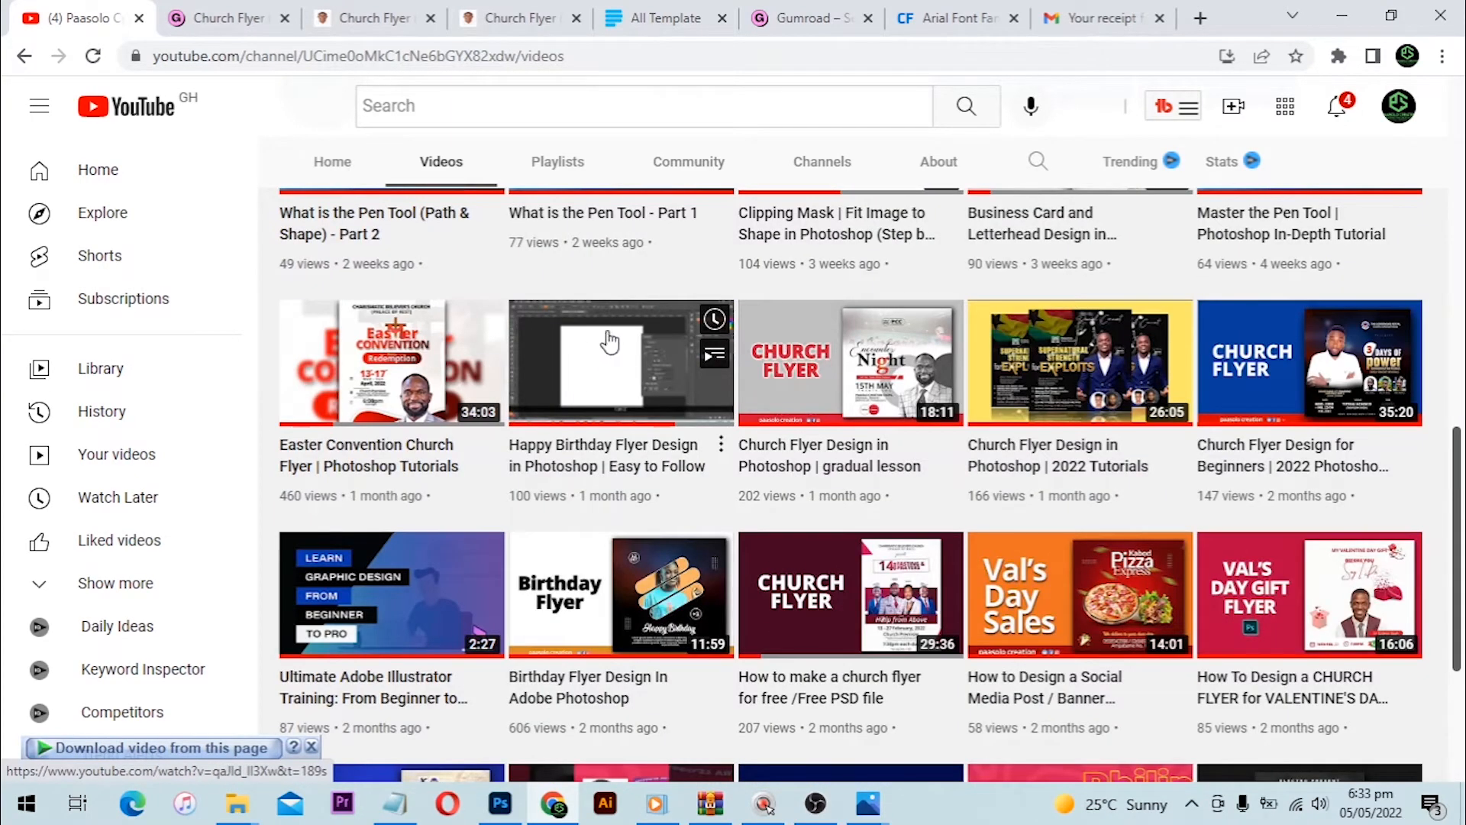
pyautogui.scroll(1, 581, 359)
pyautogui.scroll(-5, 722, 263)
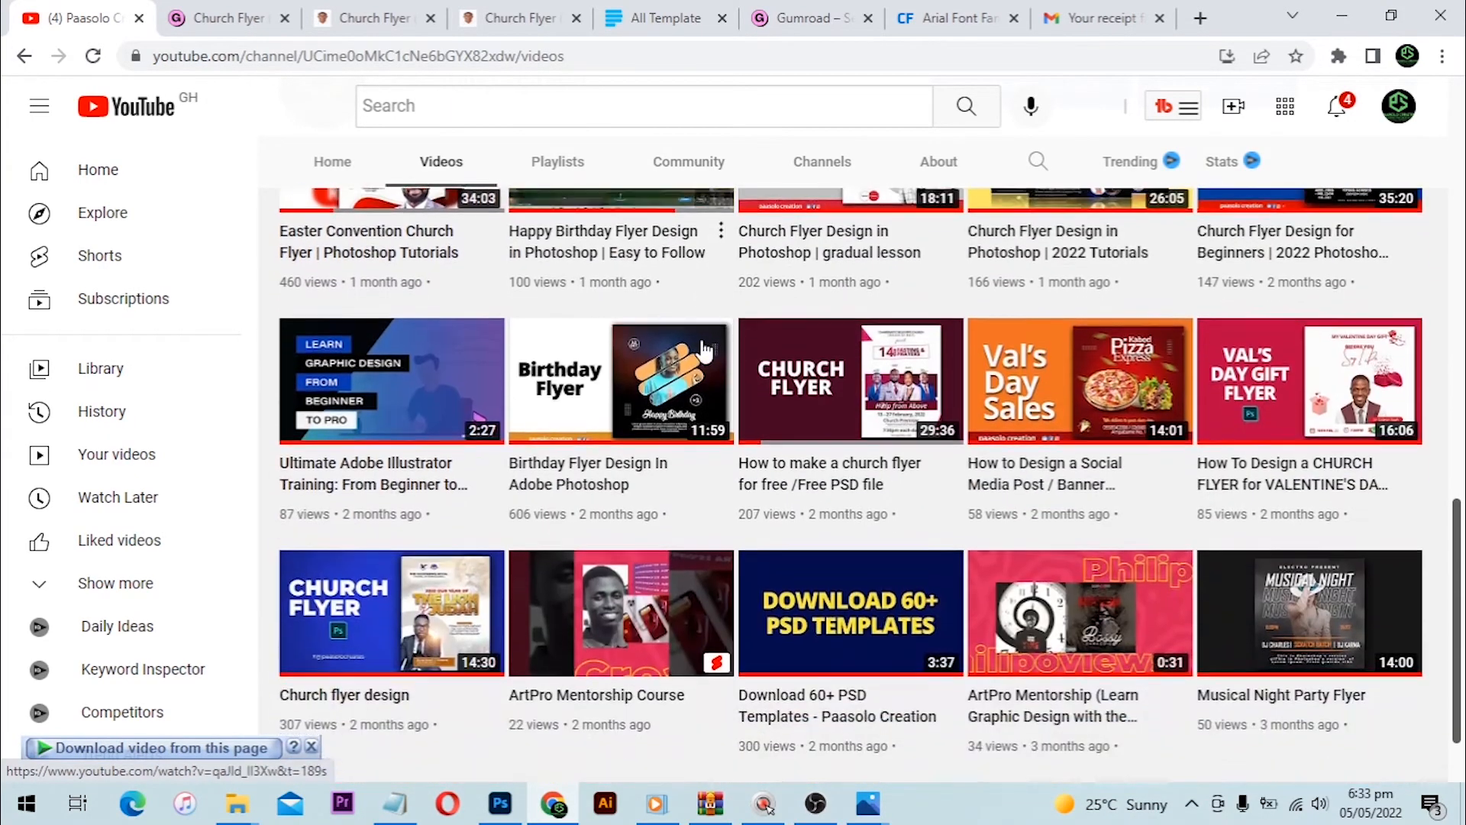
pyautogui.scroll(-3, 694, 372)
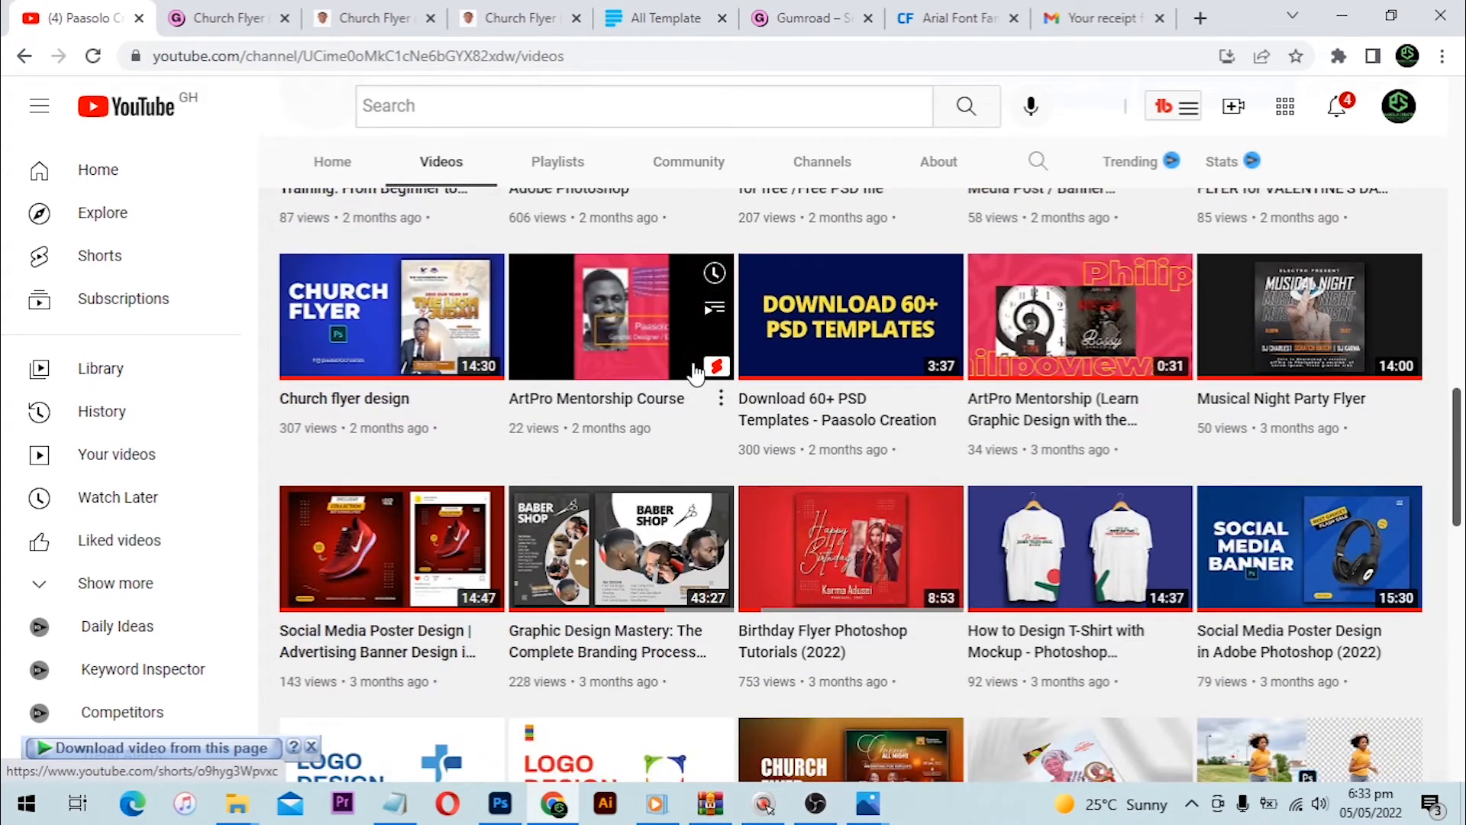
pyautogui.scroll(-1, 695, 372)
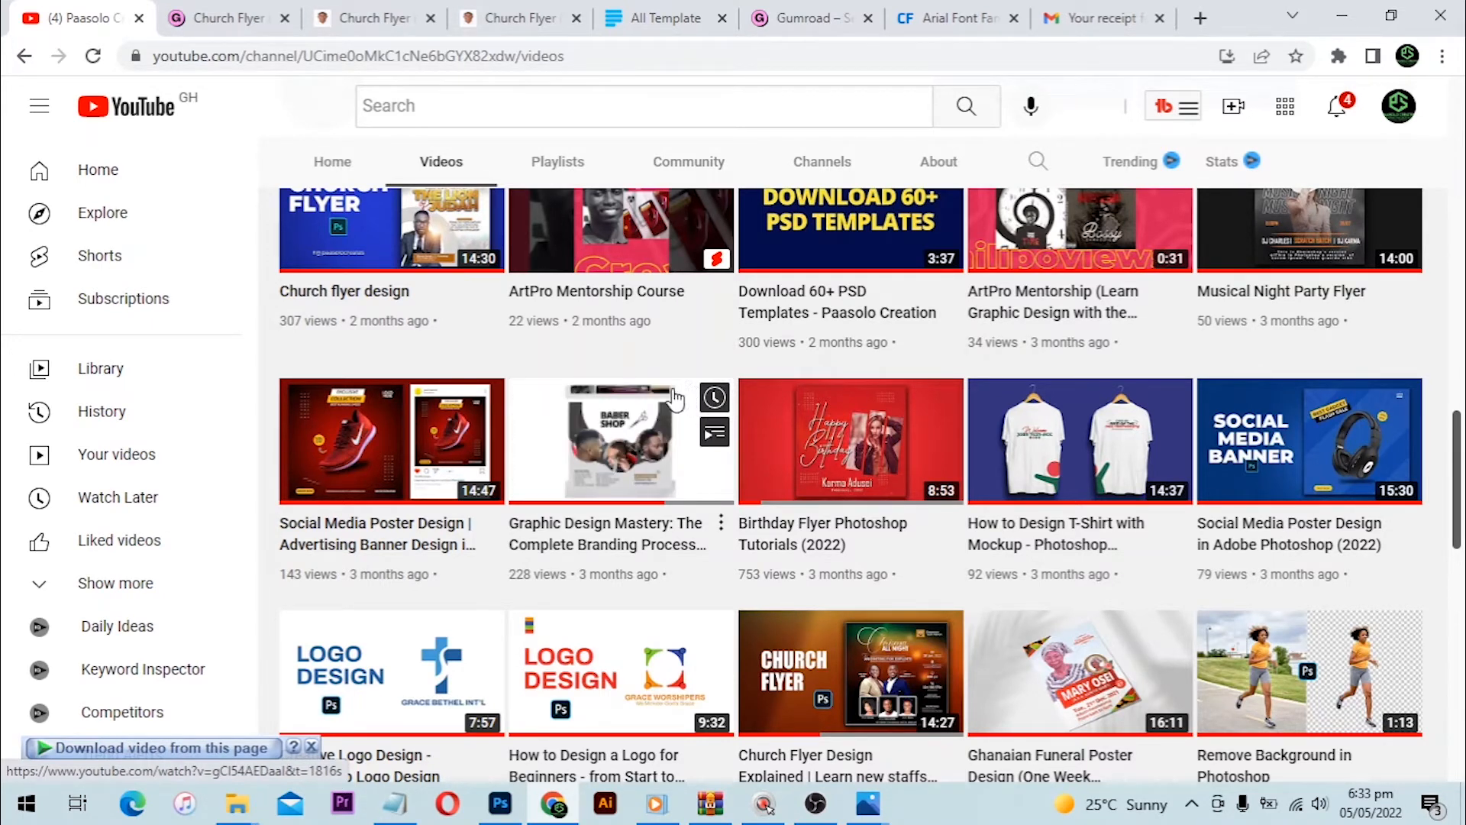
# - Back in Photoshop, add a layer mask to Layer 3 and fade the portrait's lower edge with a soft 1500 px black brush
pyautogui.click(510, 810)
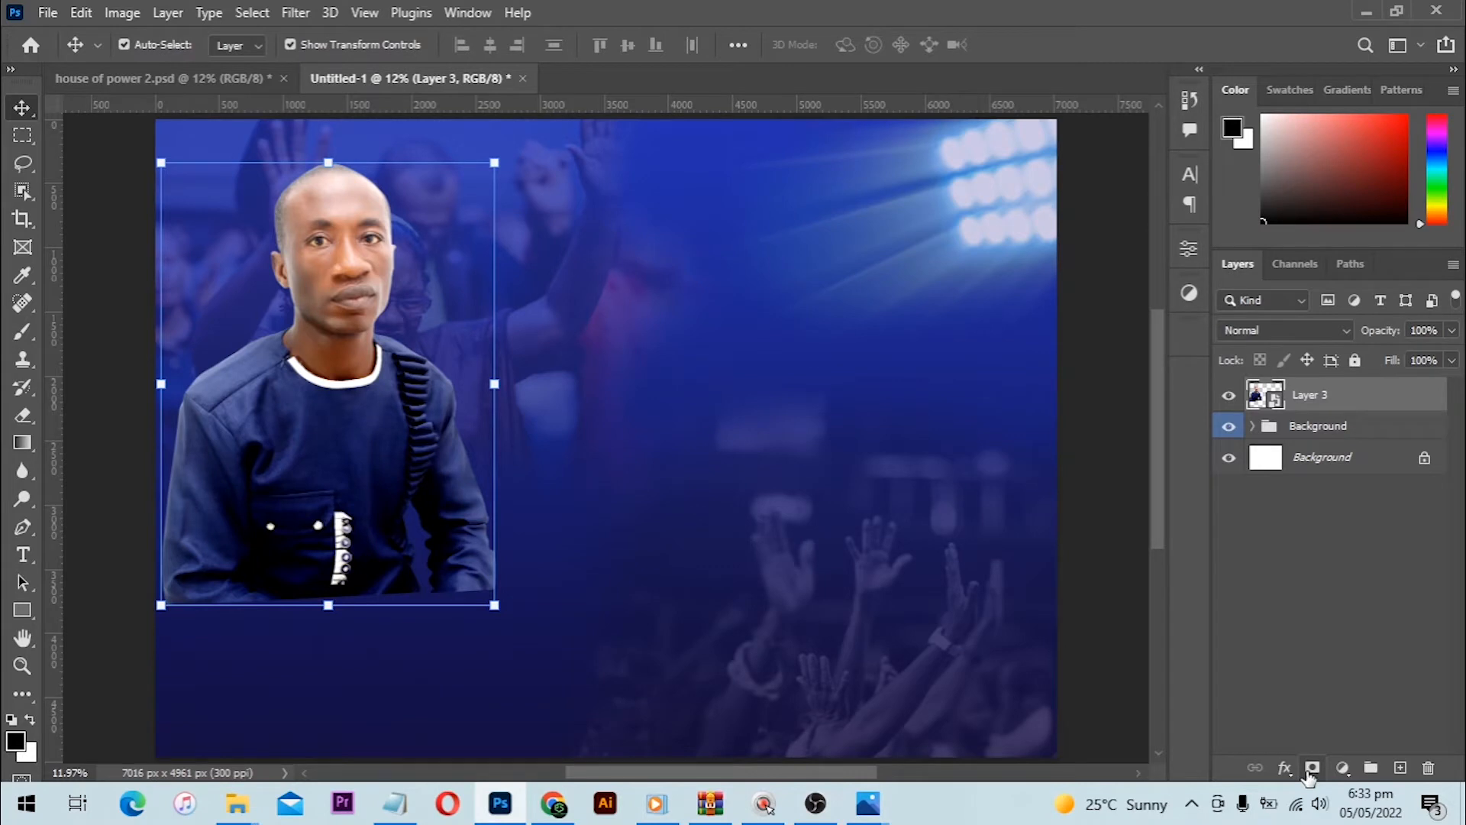
pyautogui.click(1310, 770)
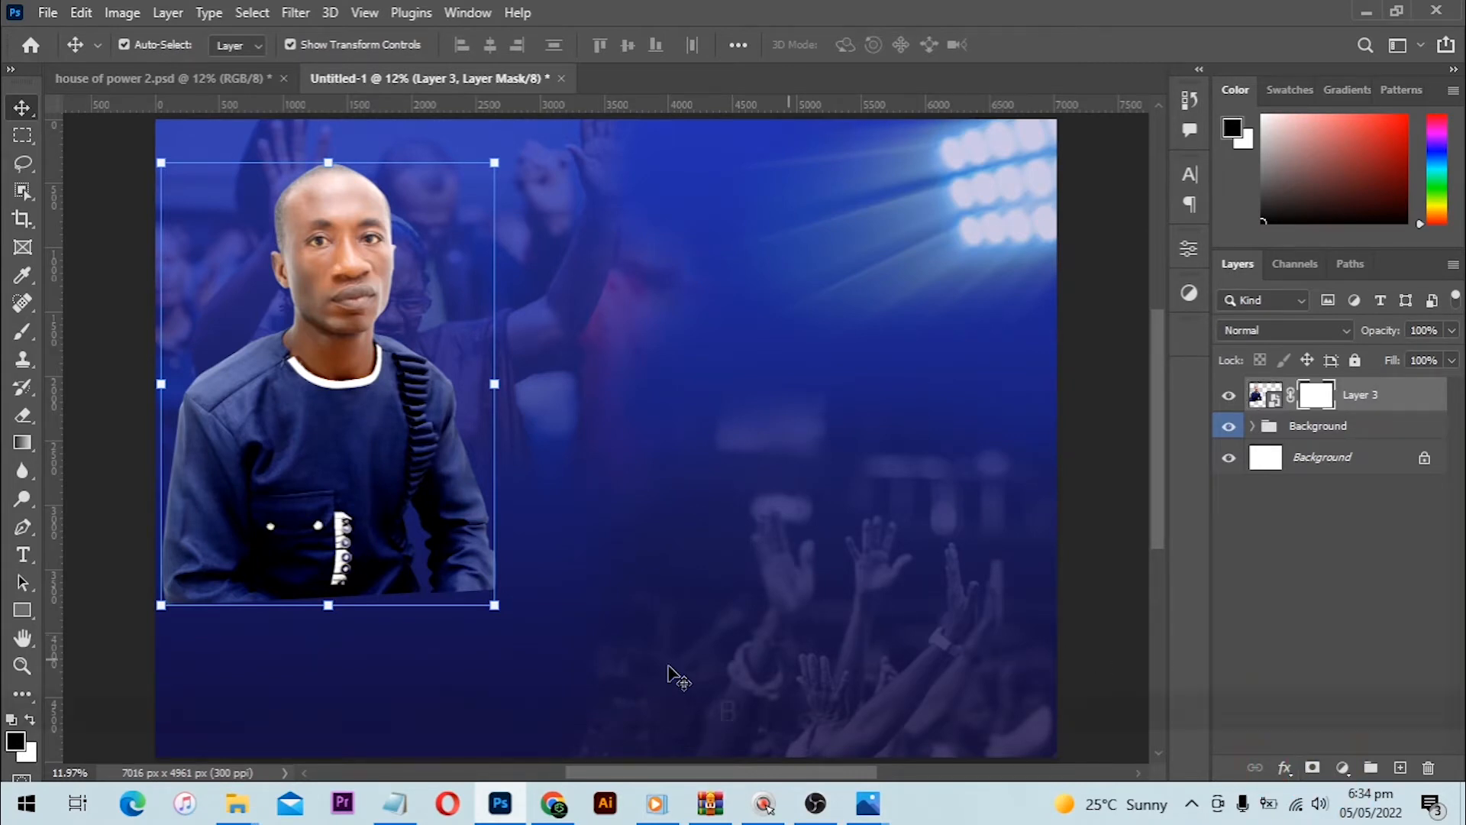
pyautogui.press('b')
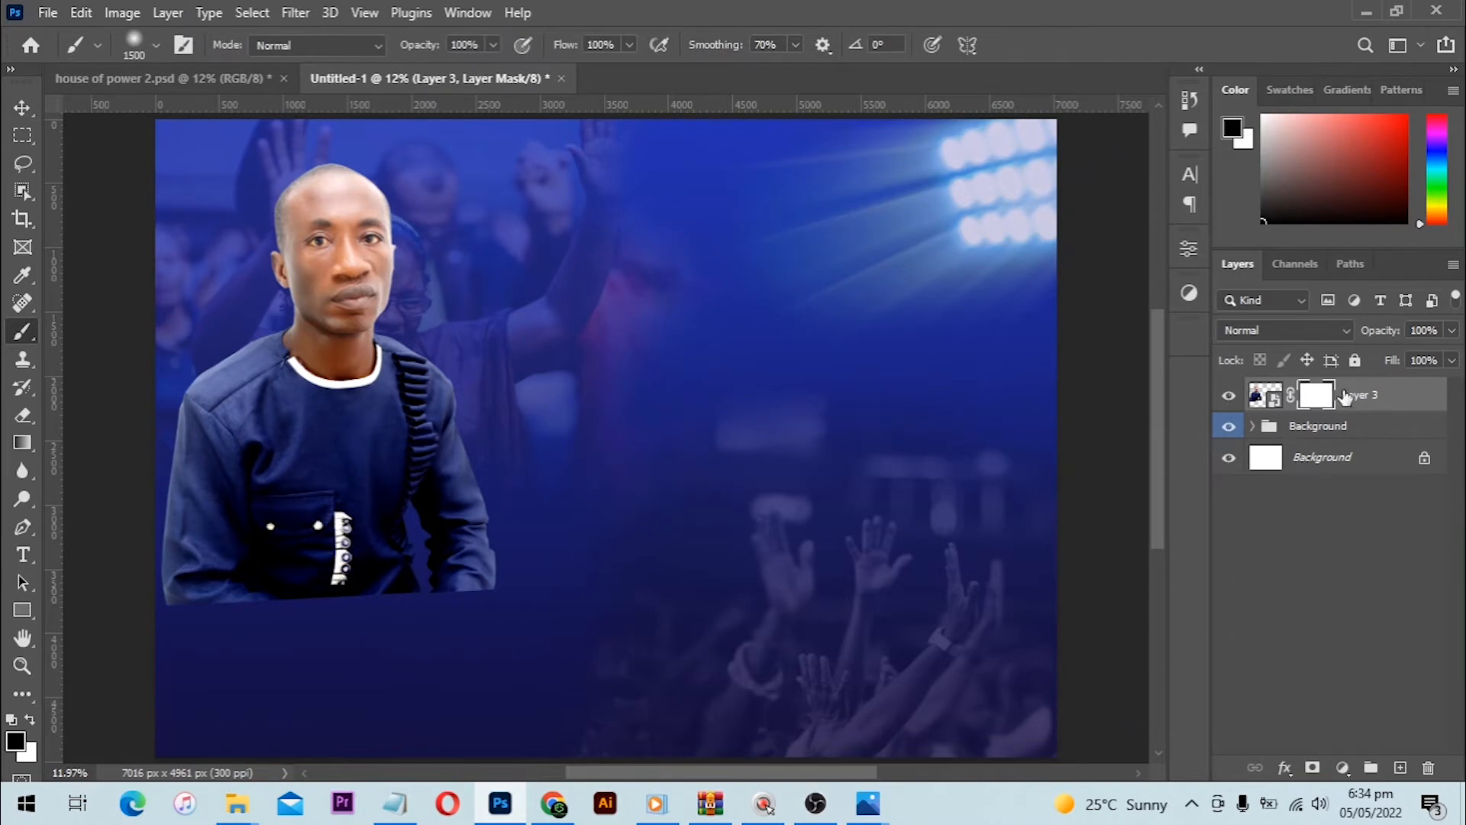
pyautogui.moveTo(556, 621)
pyautogui.mouseDown()
pyautogui.moveTo(349, 631)
pyautogui.moveTo(148, 618)
pyautogui.moveTo(361, 647)
pyautogui.moveTo(491, 618)
pyautogui.moveTo(387, 649)
pyautogui.moveTo(175, 614)
pyautogui.moveTo(145, 595)
pyautogui.moveTo(181, 637)
pyautogui.moveTo(401, 662)
pyautogui.moveTo(544, 595)
pyautogui.moveTo(509, 626)
pyautogui.moveTo(249, 685)
pyautogui.moveTo(138, 646)
pyautogui.moveTo(283, 684)
pyautogui.moveTo(523, 664)
pyautogui.moveTo(545, 616)
pyautogui.moveTo(414, 706)
pyautogui.mouseUp()
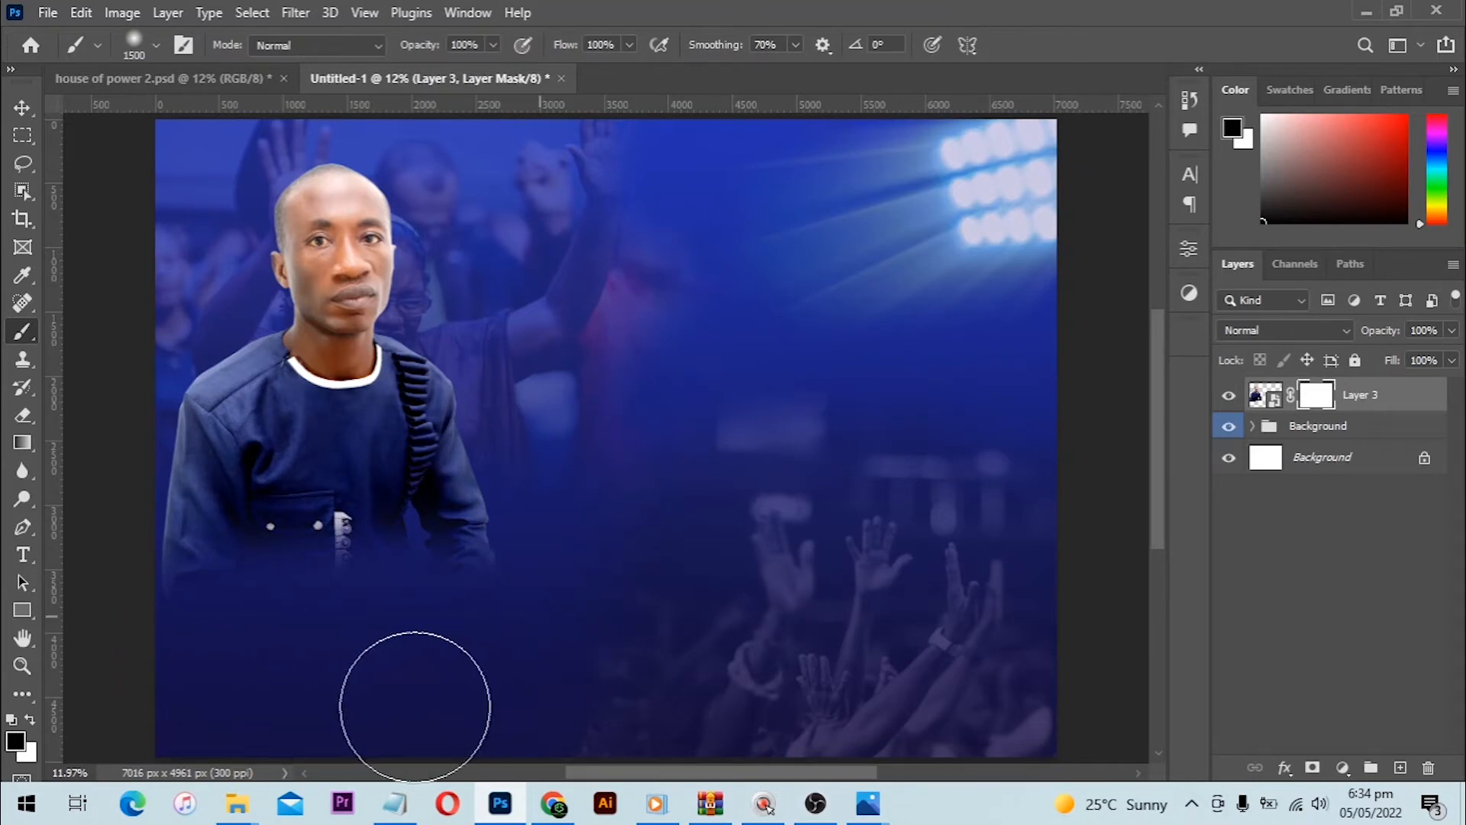
pyautogui.press('v')
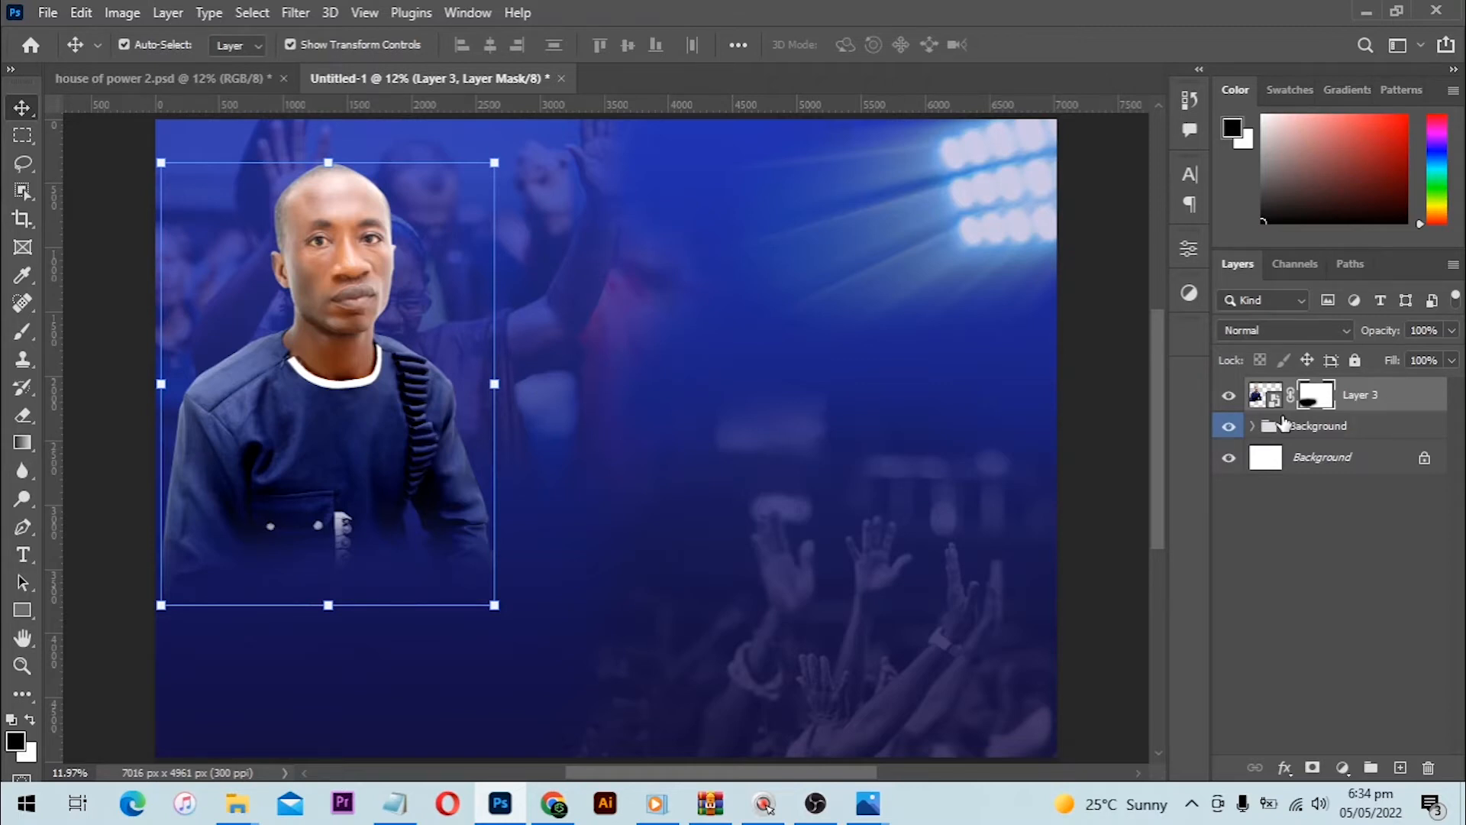
# - Try painting white on the portrait's mask to restore its lower edge, undo the stroke and deselect the layer
pyautogui.press('b')
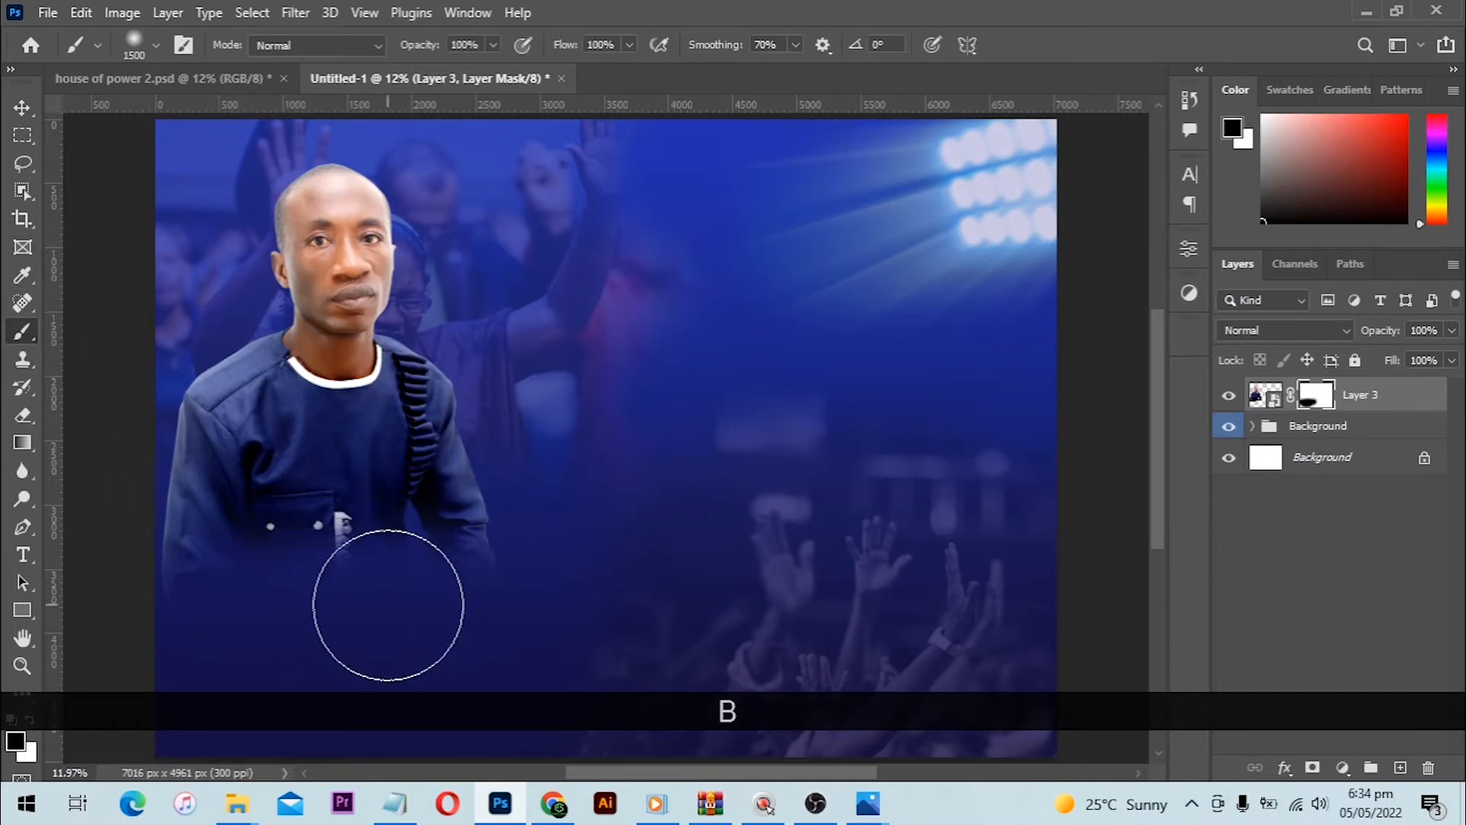
pyautogui.click(29, 717)
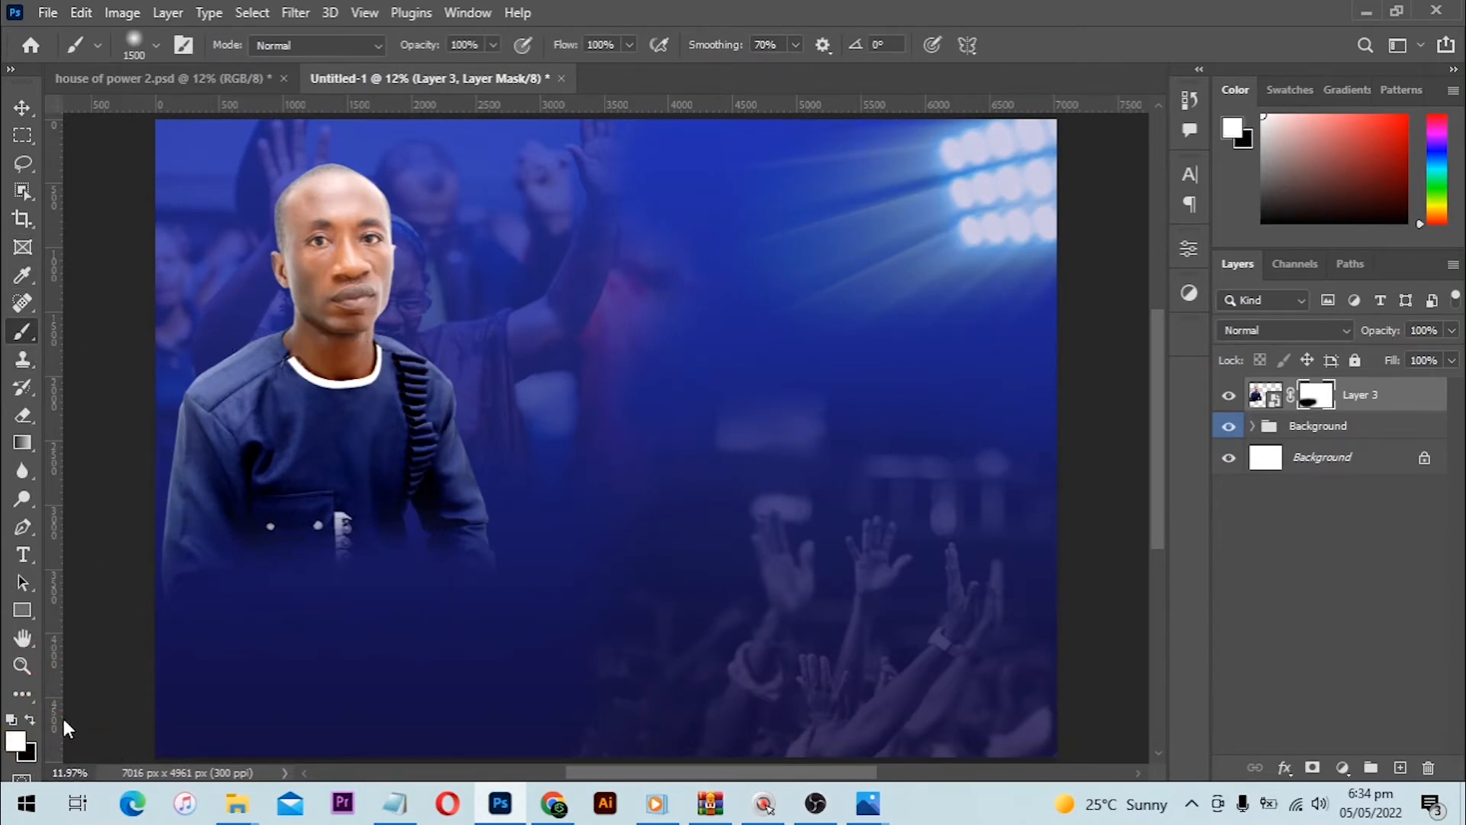
pyautogui.moveTo(203, 609)
pyautogui.mouseDown()
pyautogui.moveTo(569, 605)
pyautogui.moveTo(491, 611)
pyautogui.mouseUp()
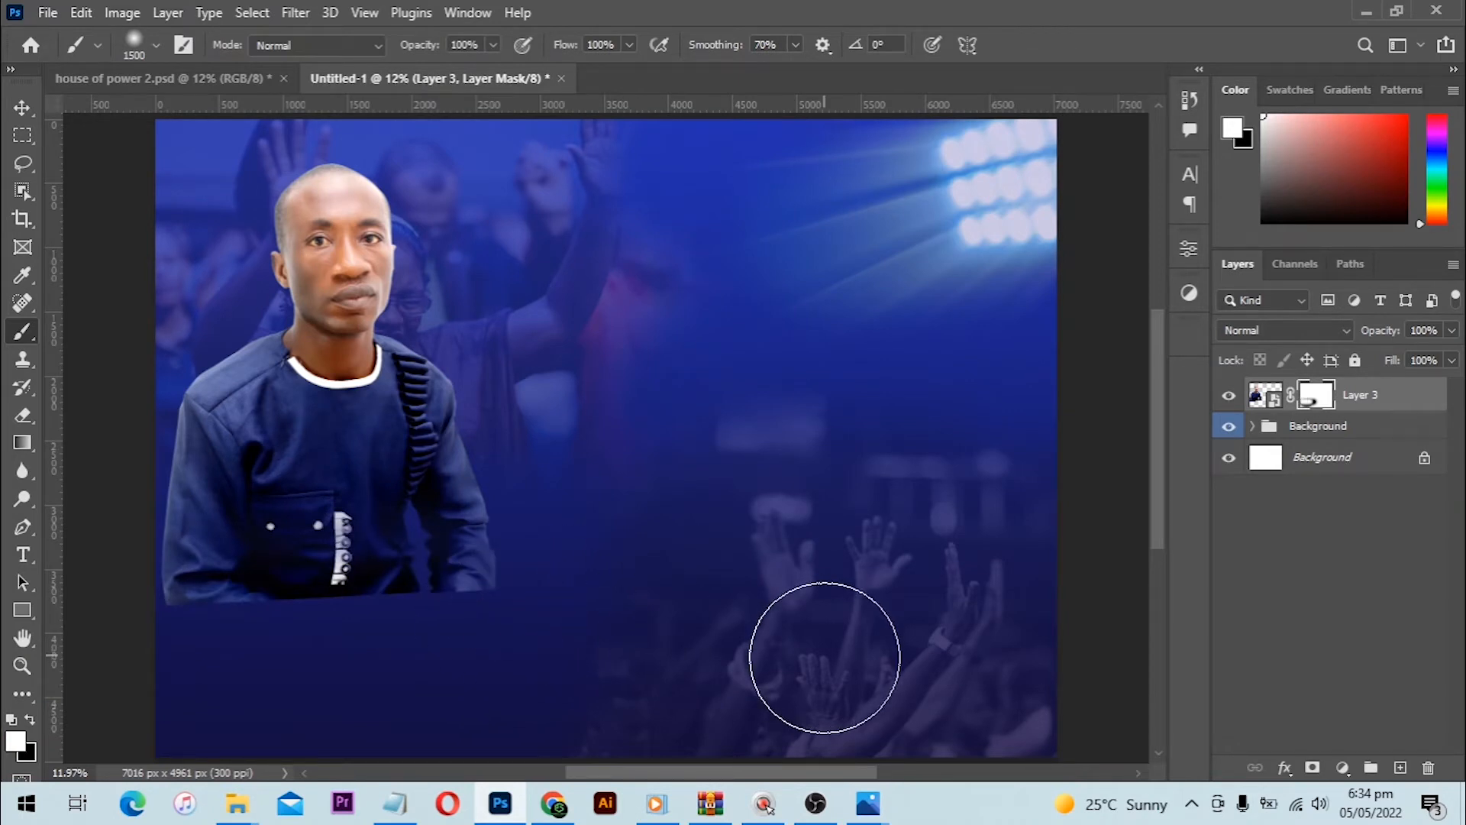
pyautogui.hotkey('ctrl', 'z')
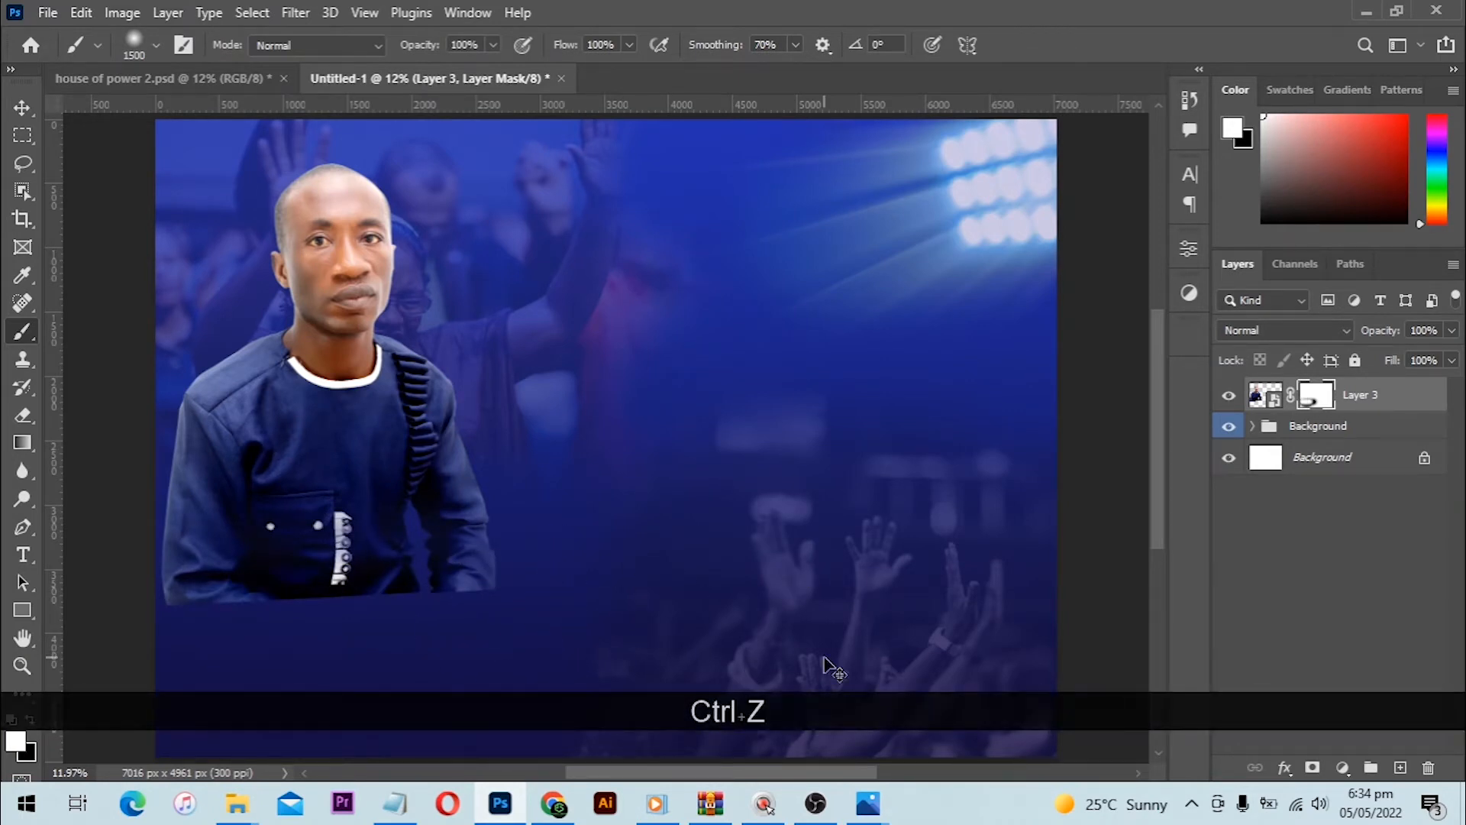
pyautogui.press('v')
pyautogui.click(1128, 436)
pyautogui.scroll(1, 1084, 435)
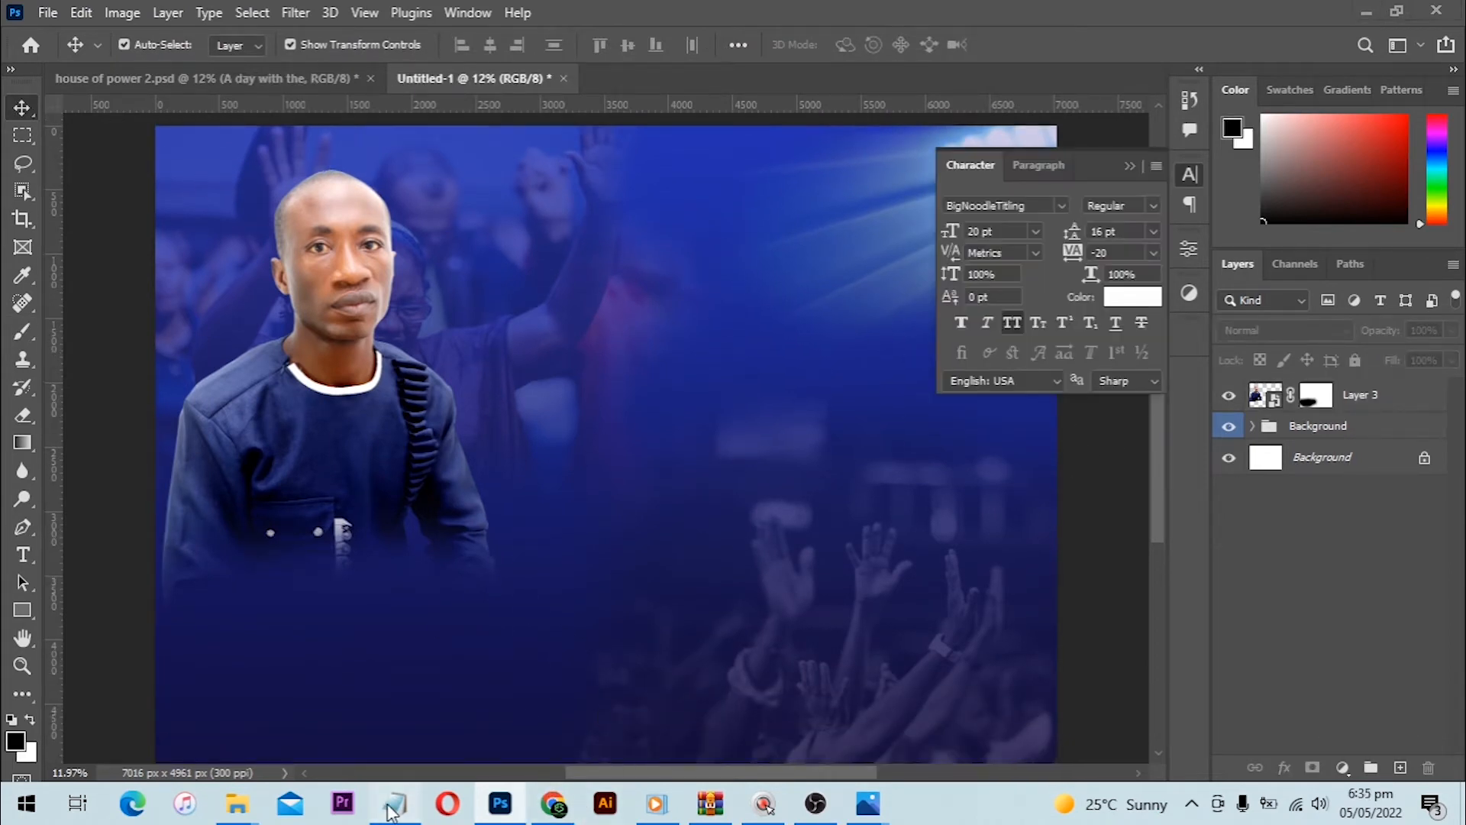
# - Switch to the hhh file in Notepad and copy the lines HOUSE OF REDEMPTION POWER MINISTRY and PRESENTS
pyautogui.click(395, 803)
pyautogui.moveTo(1323, 117); pyautogui.dragTo(977, 97)
pyautogui.moveTo(1086, 149); pyautogui.dragTo(940, 96)
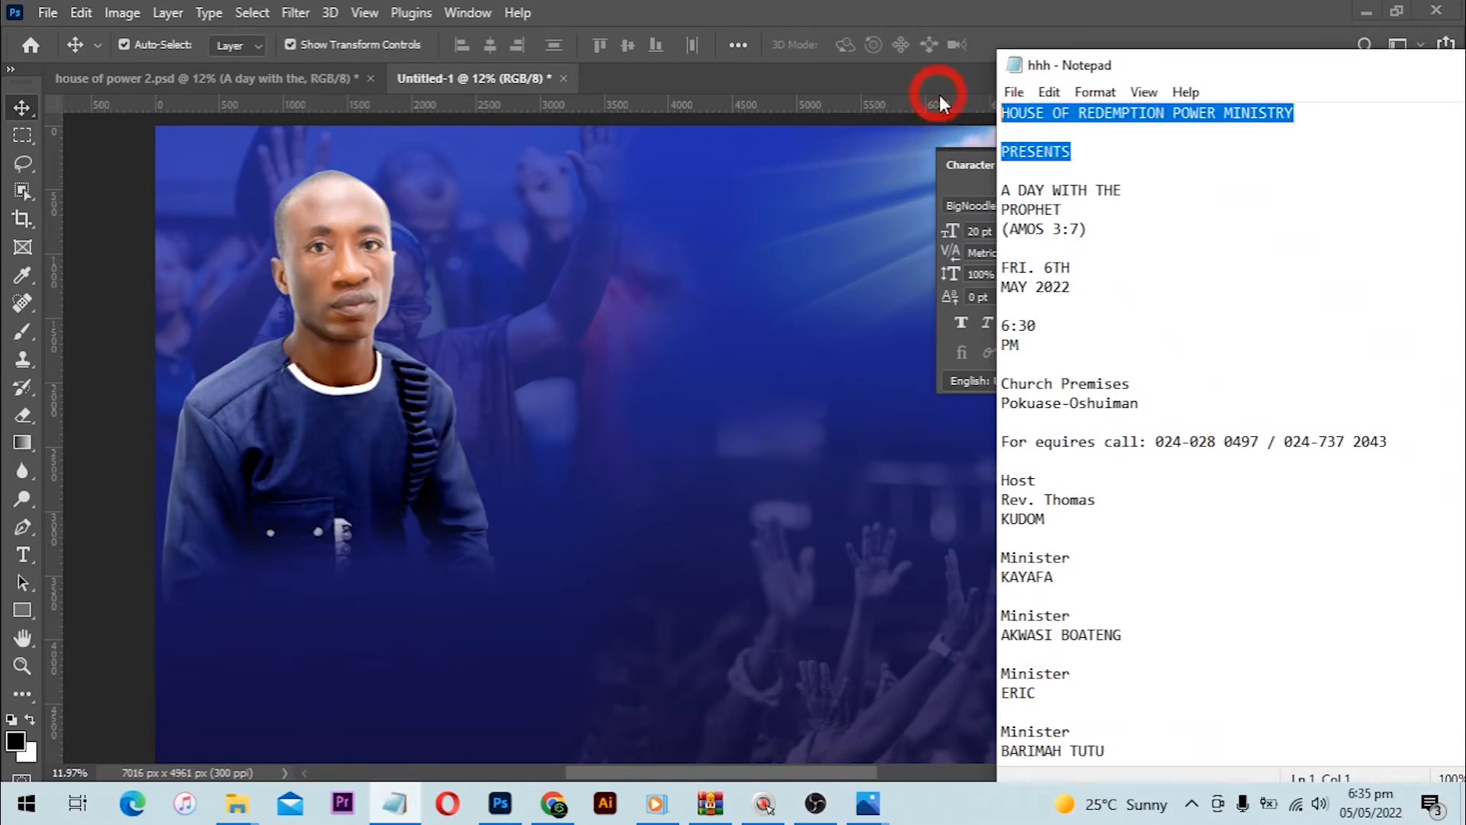
pyautogui.hotkey('ctrl', 'c')
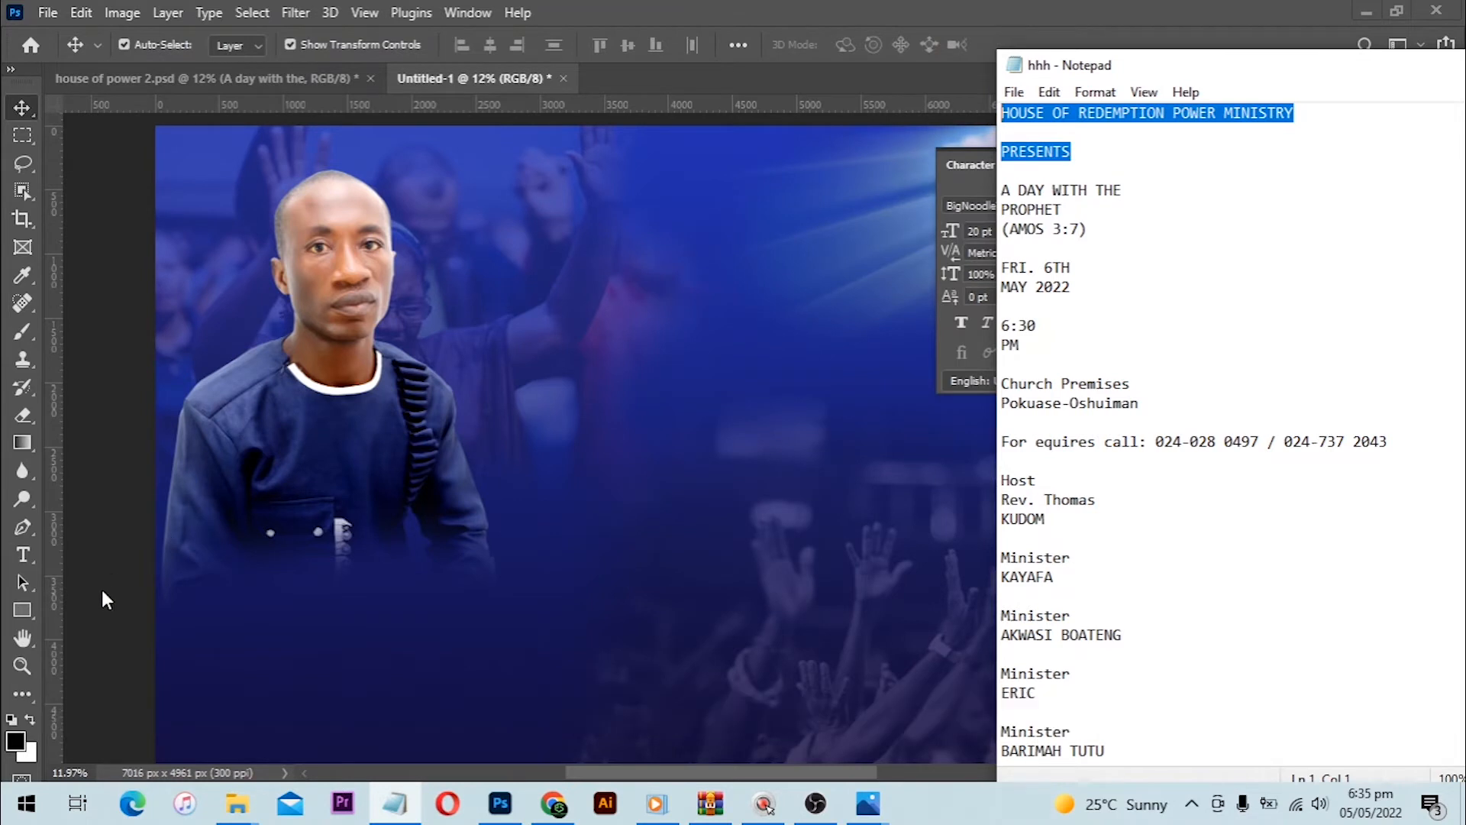
# - Paste the copied HOUSE OF REDEMPTION POWER MINISTRY and PRESENTS lines as new text near the flyer's upper middle
pyautogui.click(26, 548)
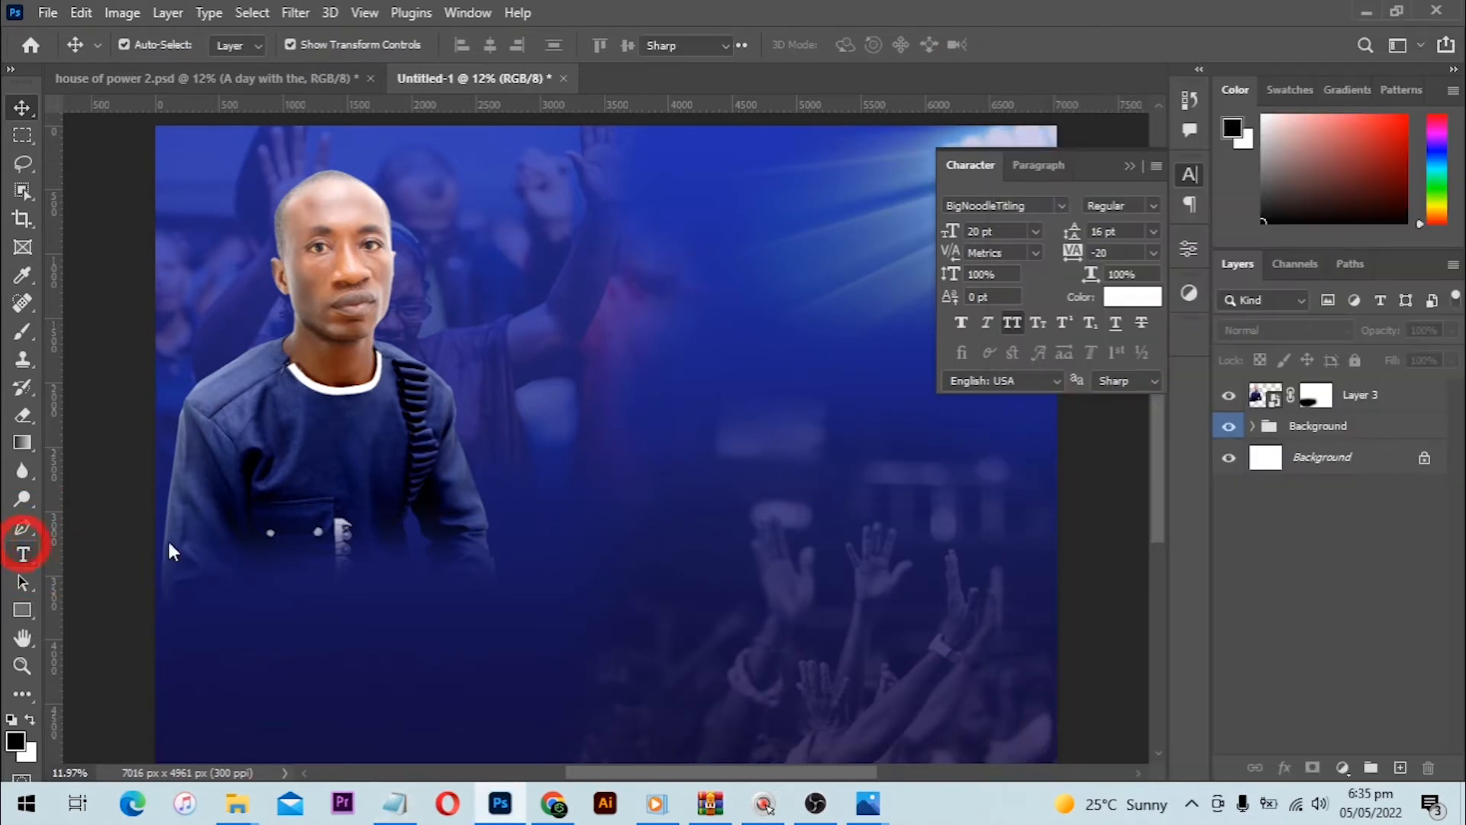
pyautogui.click(567, 177)
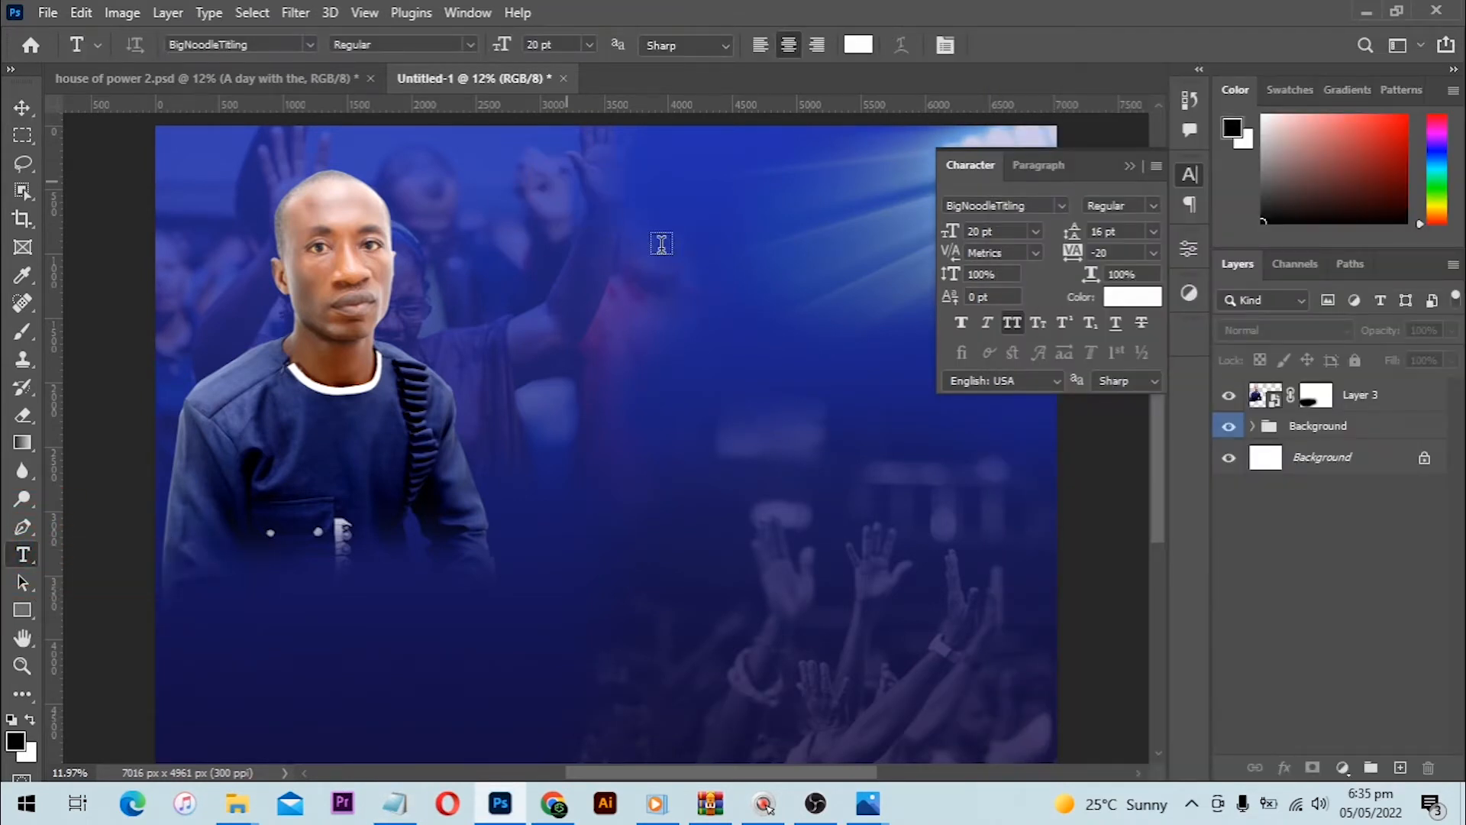
pyautogui.press('ctrl')
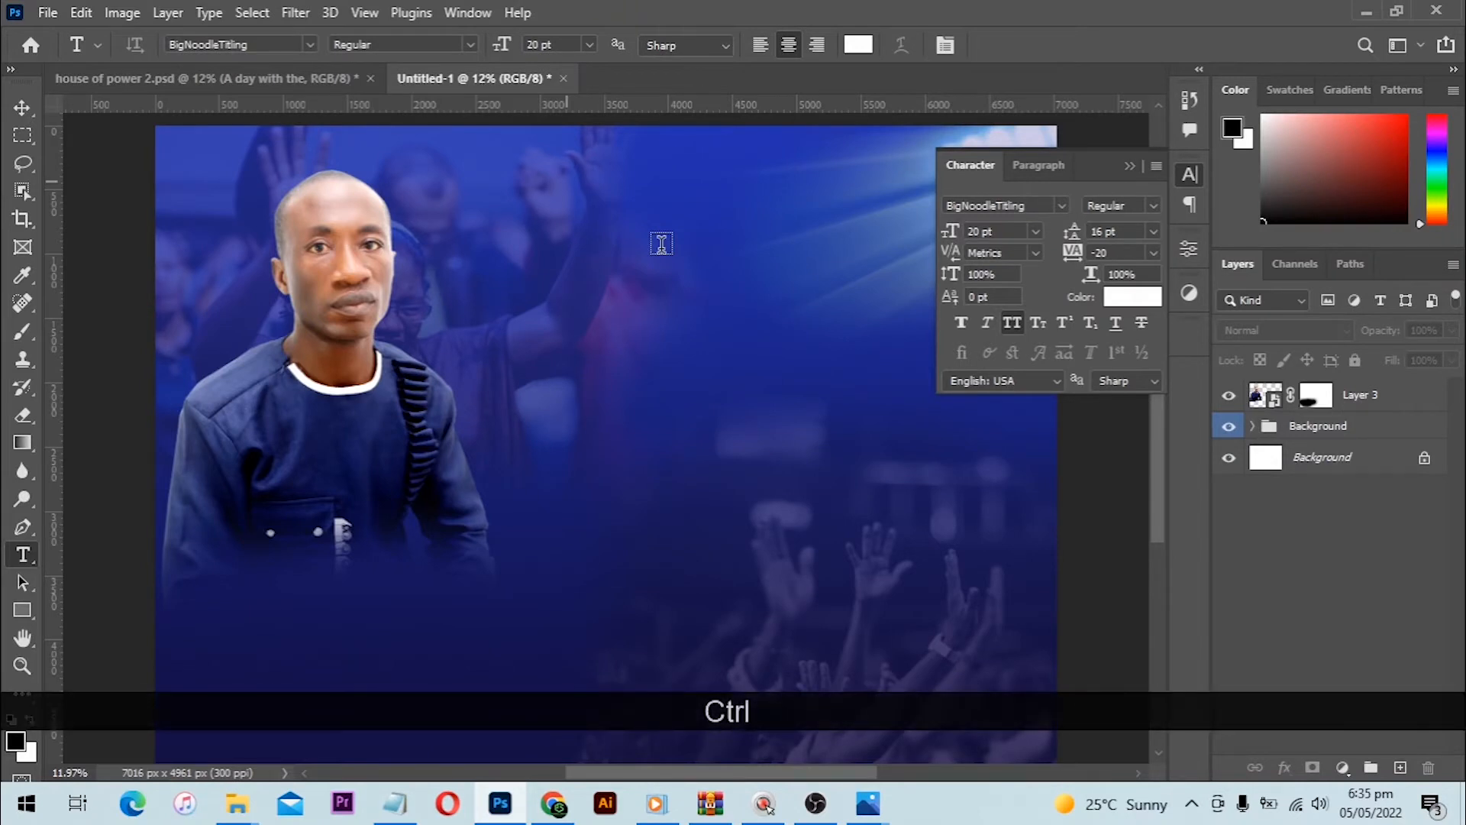
pyautogui.click(566, 183)
pyautogui.hotkey('ctrl', 'v')
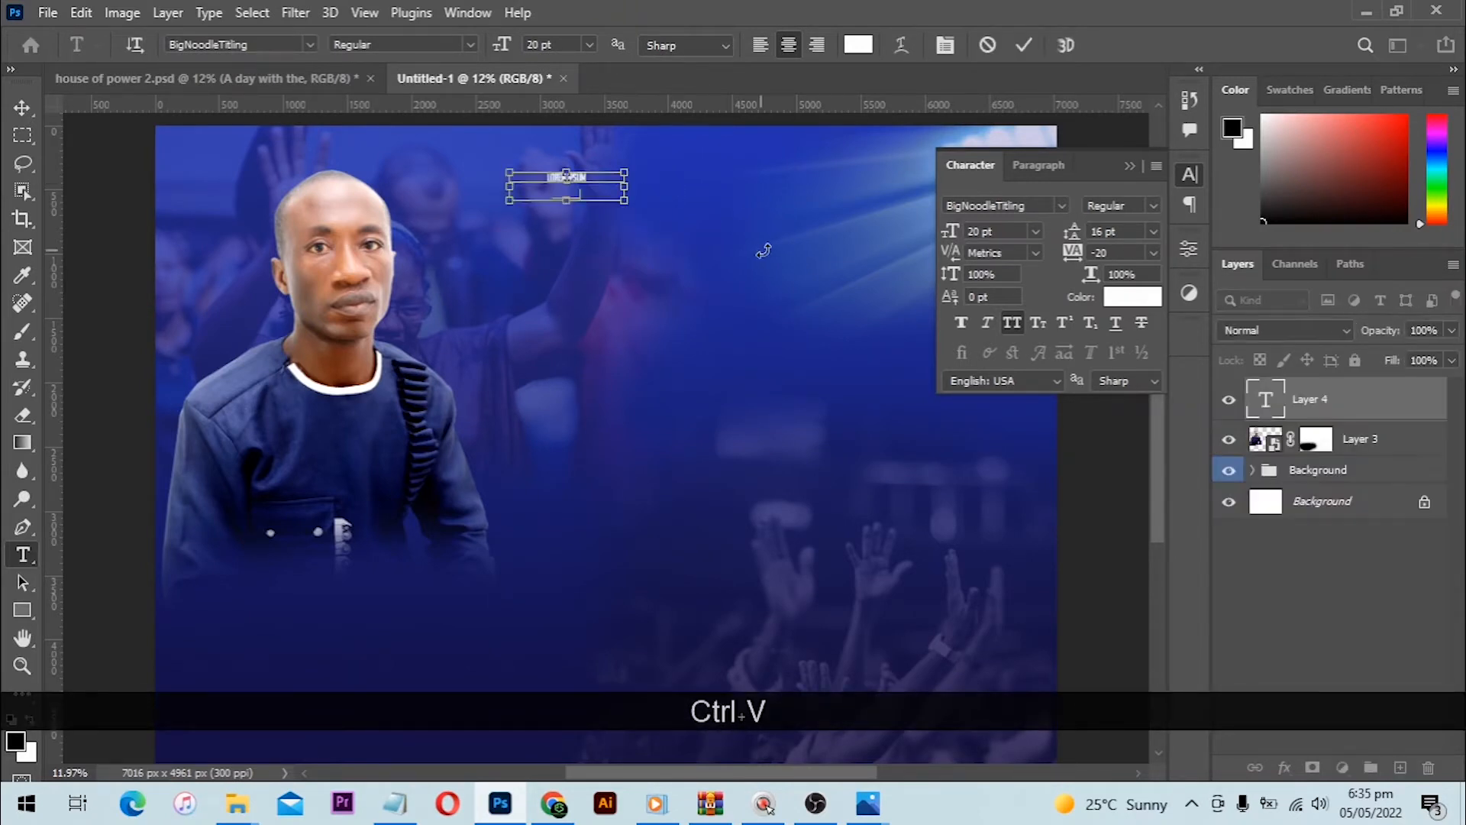
# - Set the ministry heading's tracking to 0 and commit the text
pyautogui.click(1119, 252)
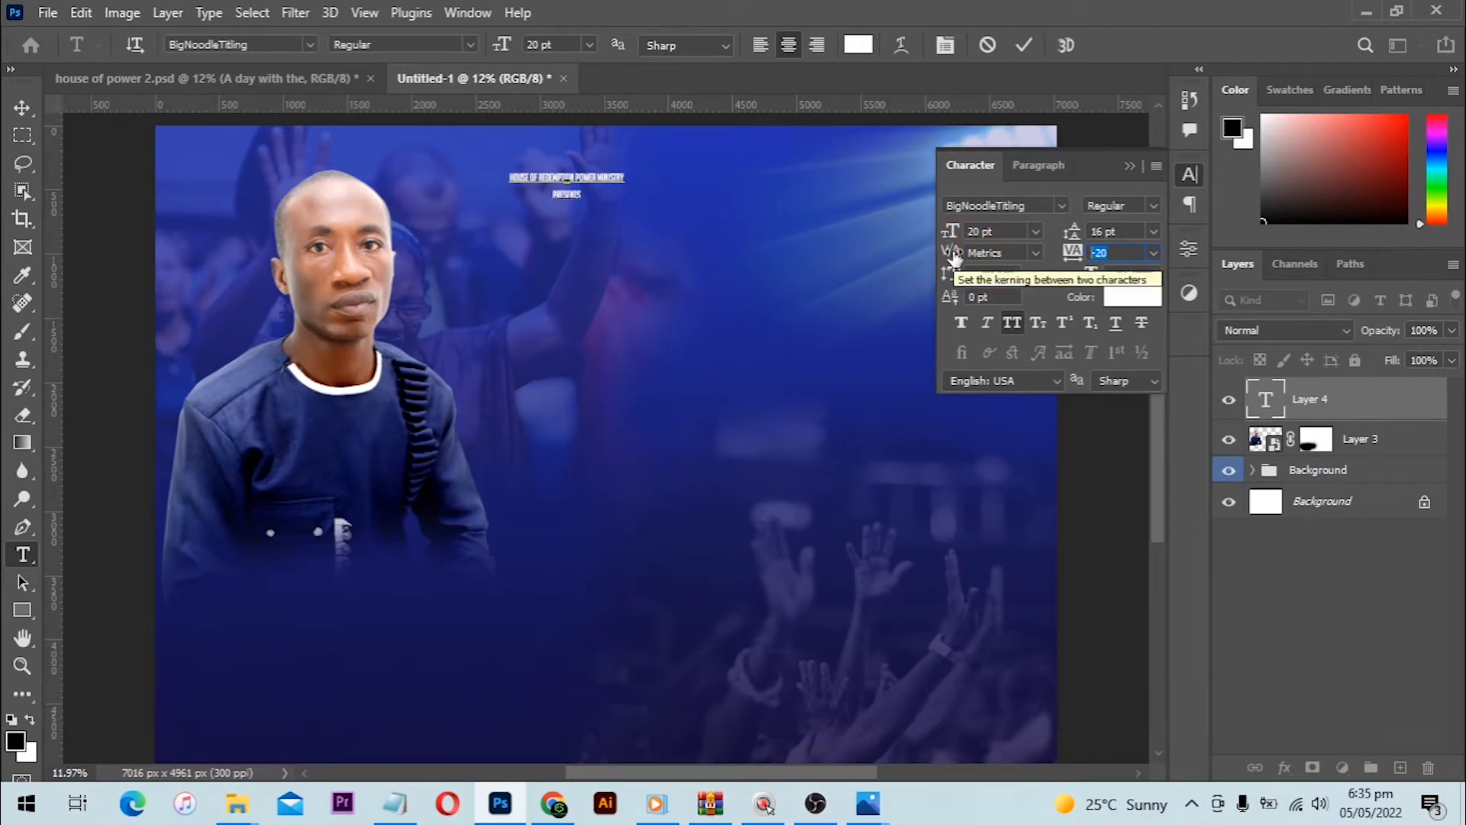
pyautogui.write('0')
pyautogui.press('Return')
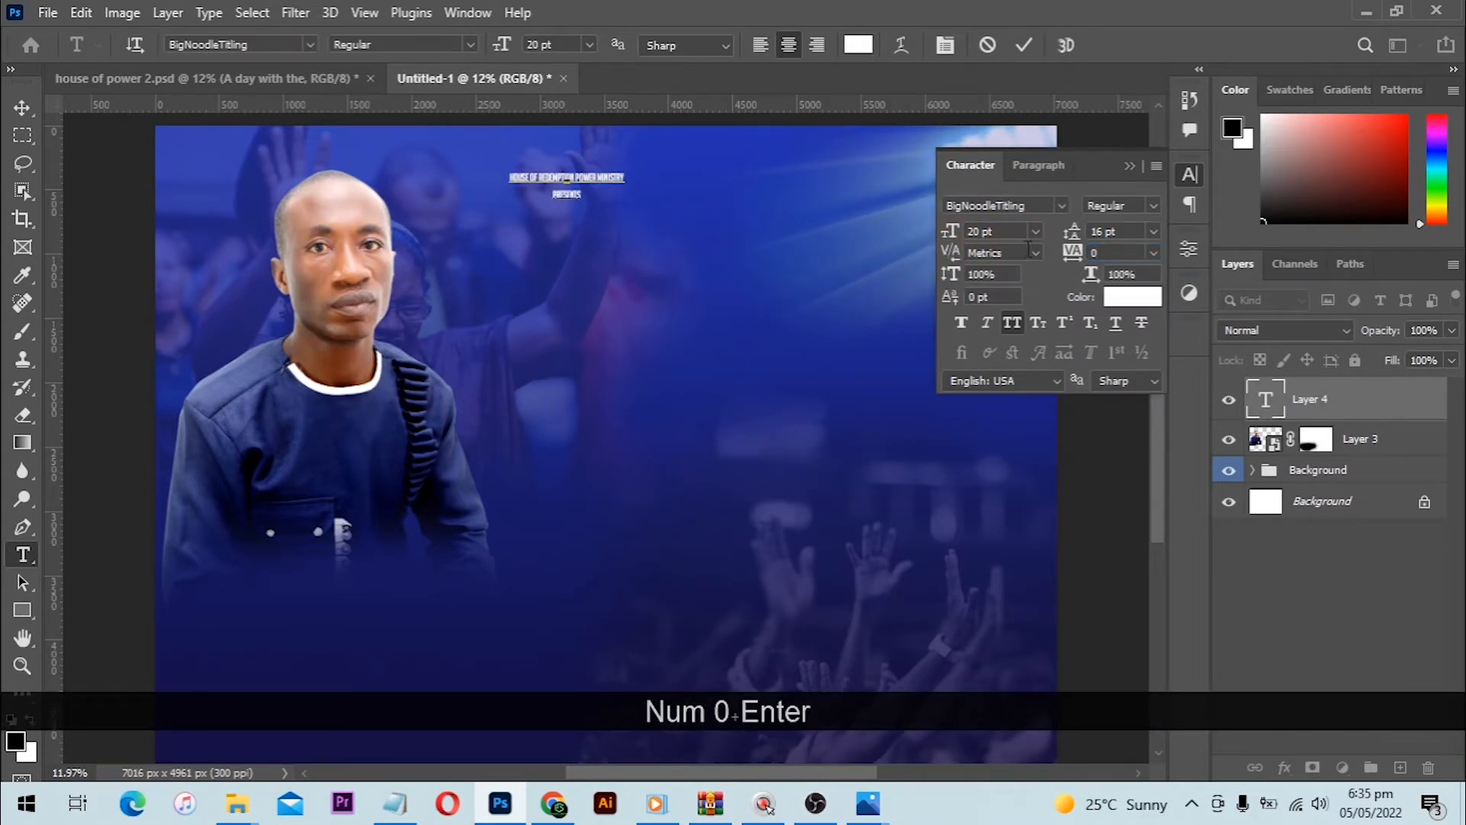
pyautogui.click(1032, 44)
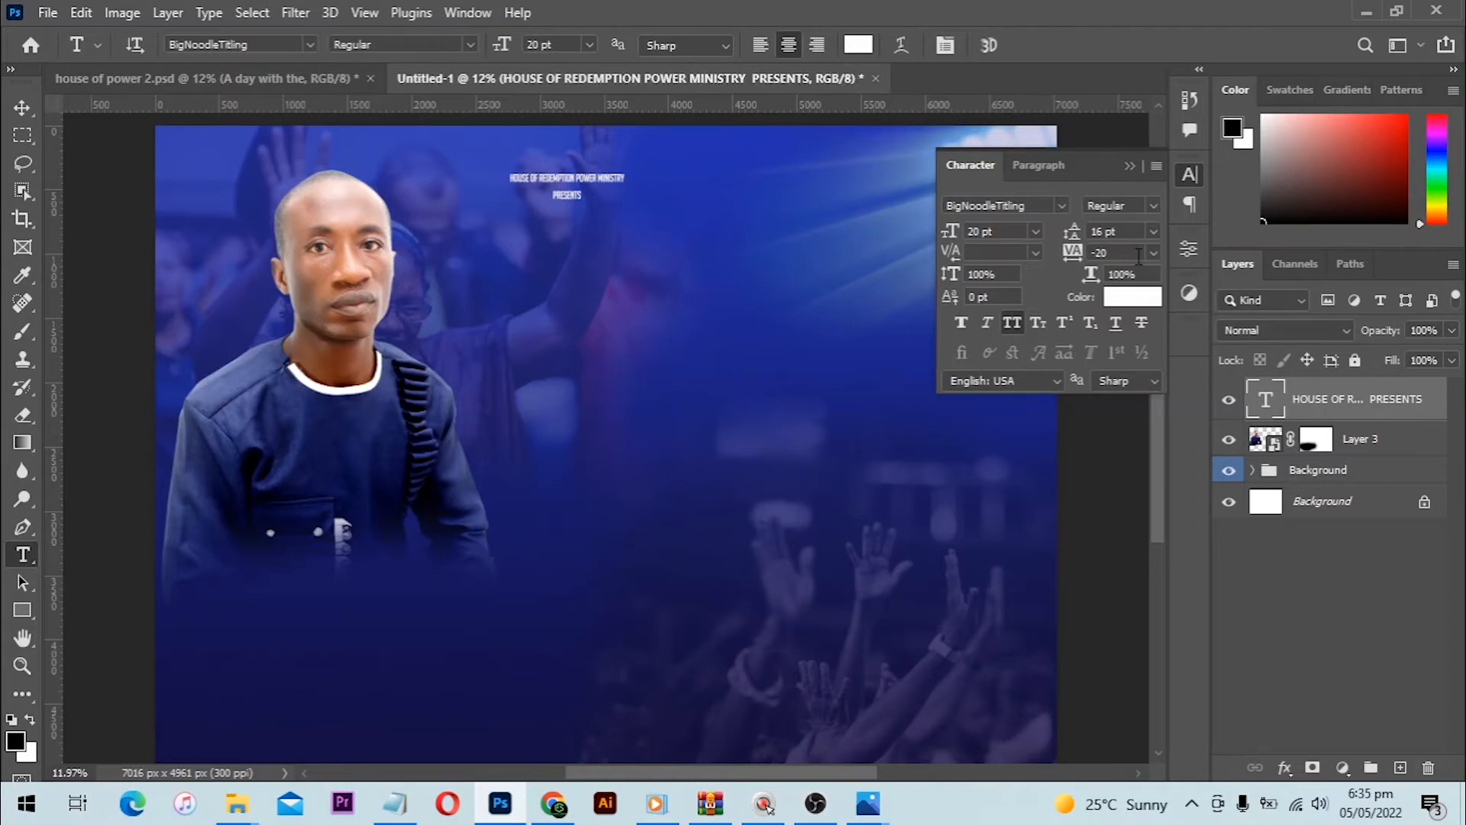
pyautogui.write('0')
pyautogui.press('Return')
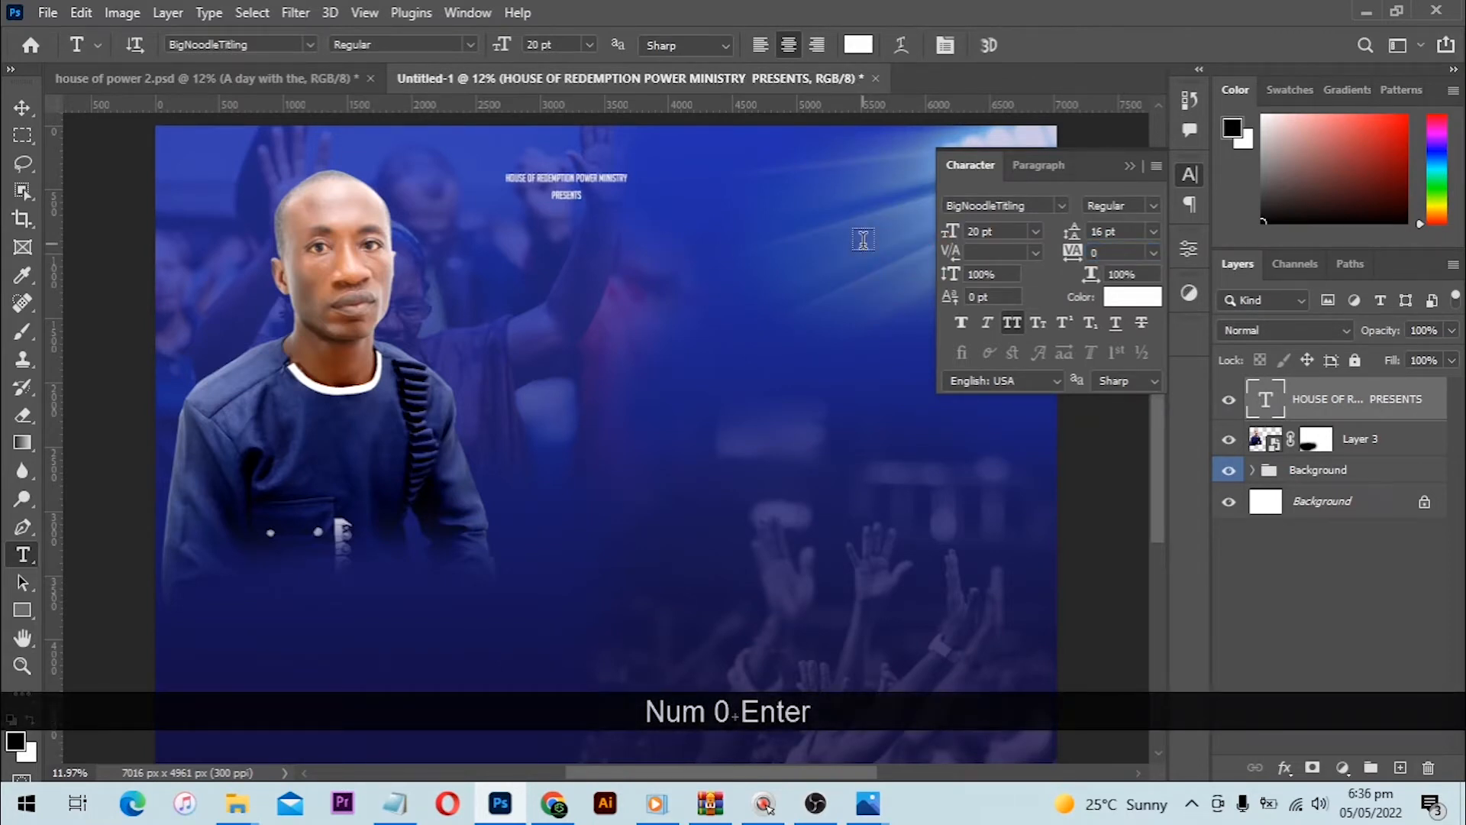
# - Enlarge the ministry heading to about 50 pt, move it right of the portrait near the upper edge and set its leading to 30 pt
pyautogui.moveTo(951, 239); pyautogui.dragTo(964, 239)
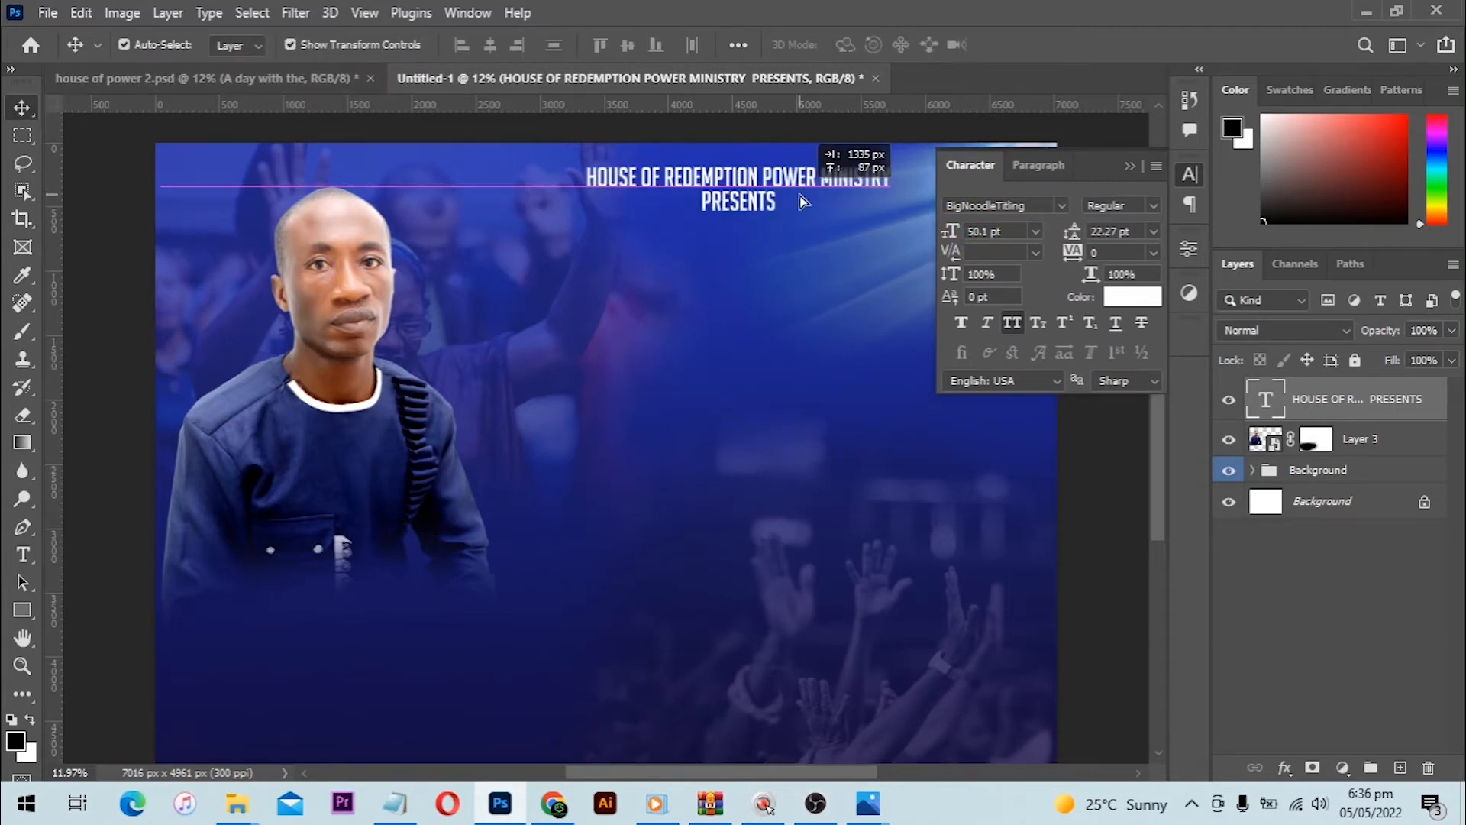
pyautogui.click(798, 187)
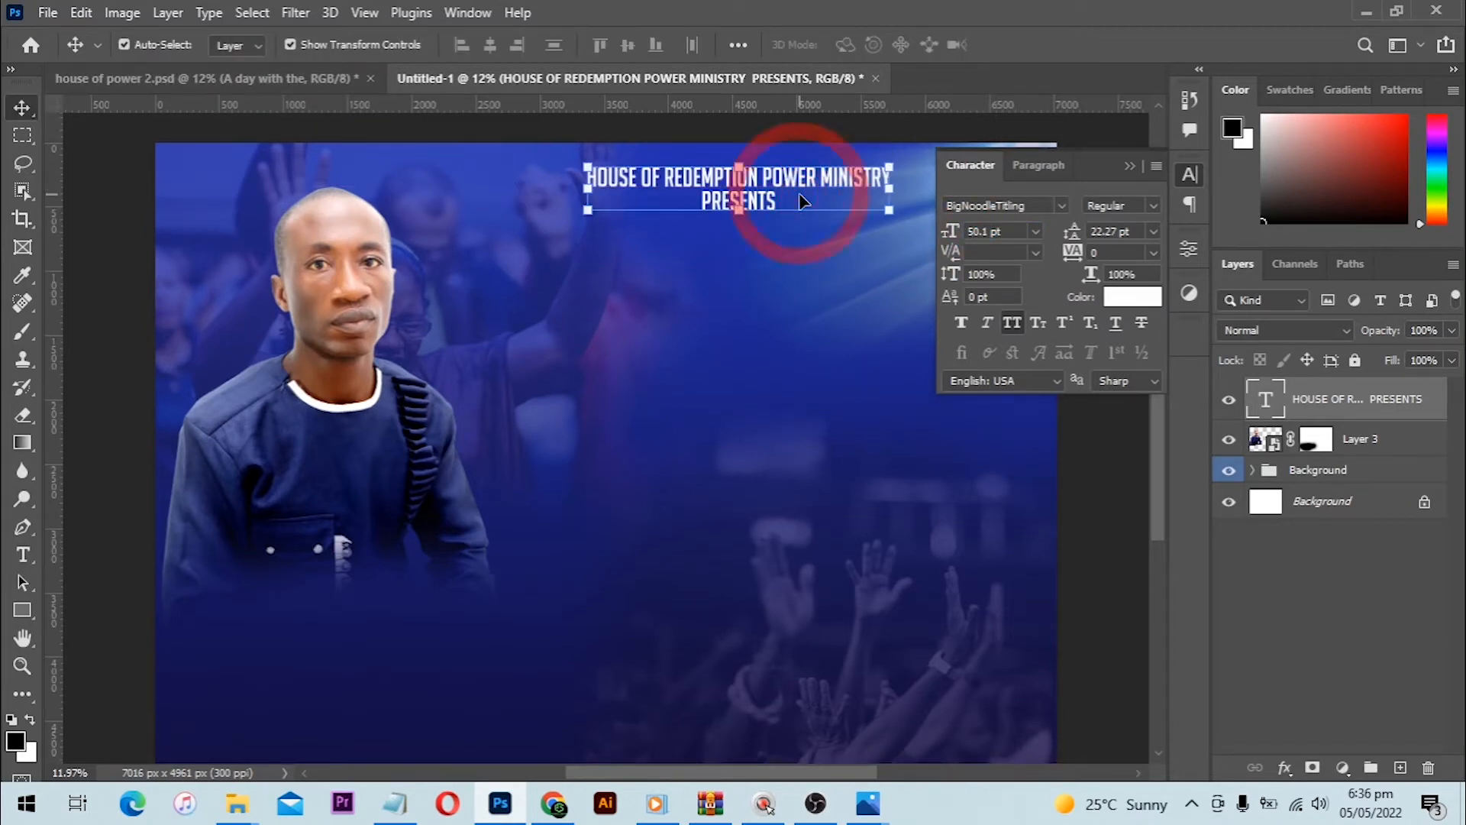
pyautogui.click(1123, 232)
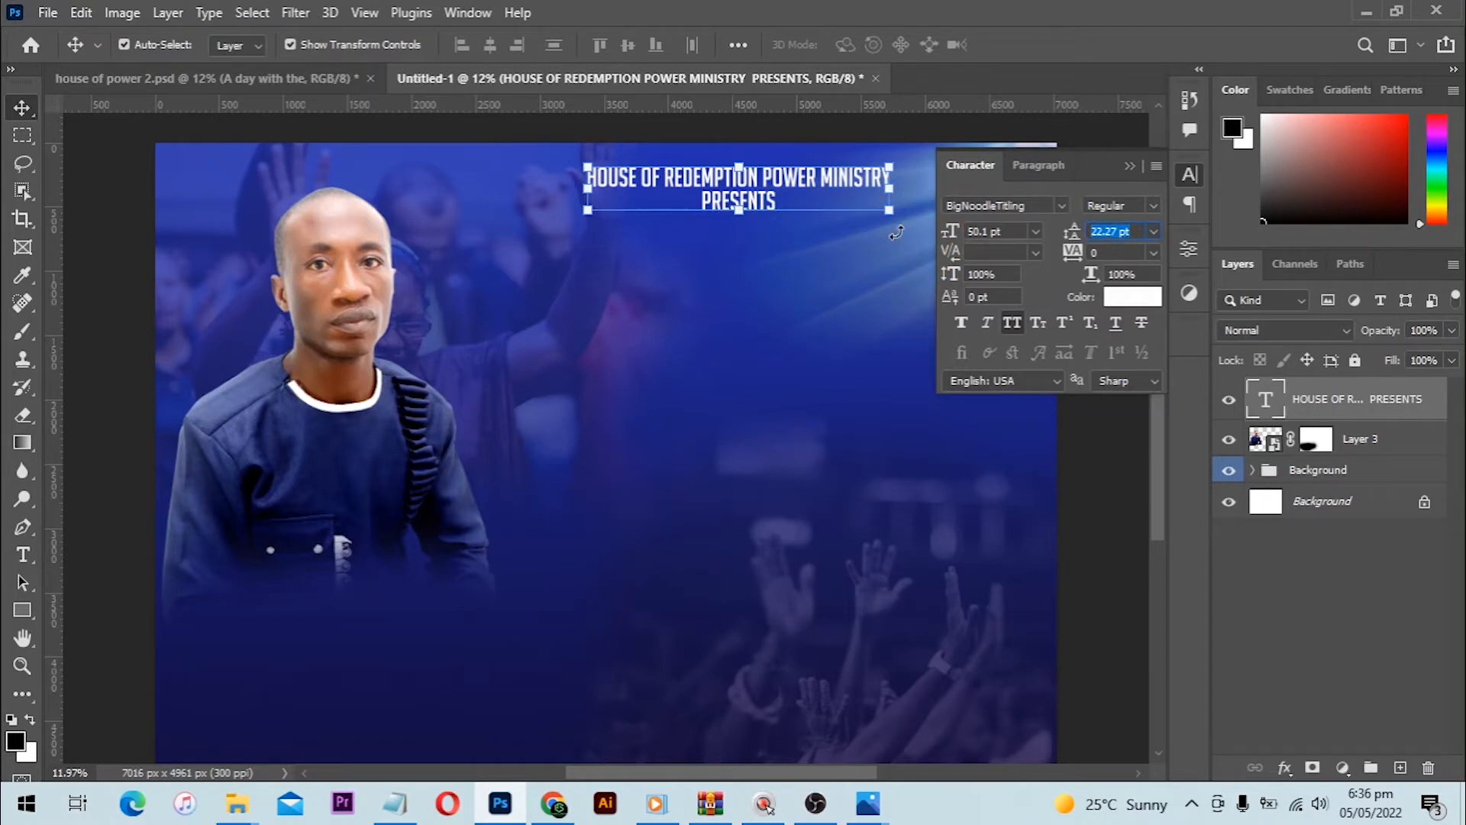
pyautogui.write('30')
pyautogui.press('Return')
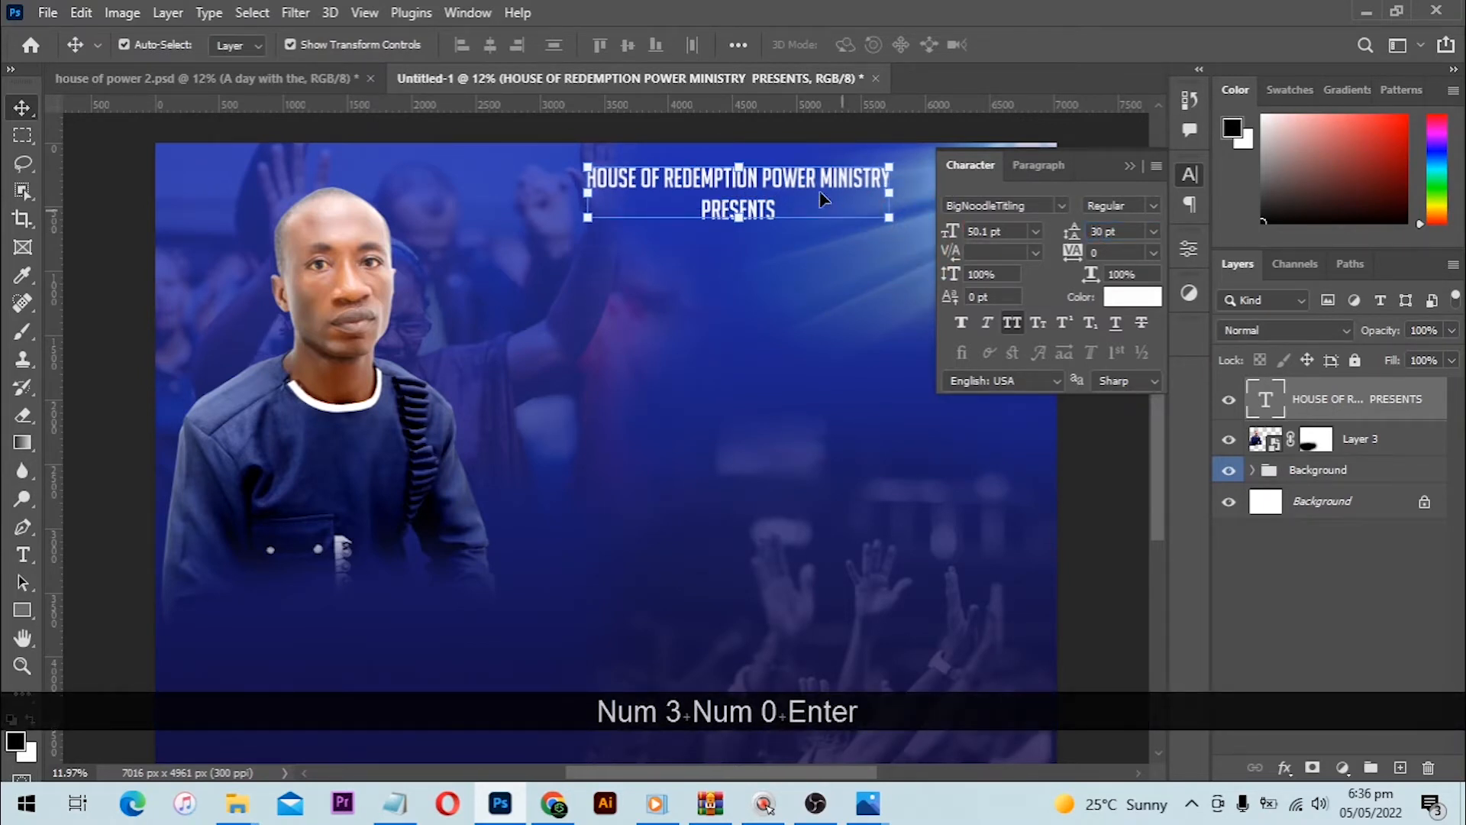
# - Move the ministry heading slightly lower, collapse the character settings and scale the heading up to about 55.5 pt from its centre
pyautogui.moveTo(767, 190); pyautogui.dragTo(768, 209)
pyautogui.click(1128, 166)
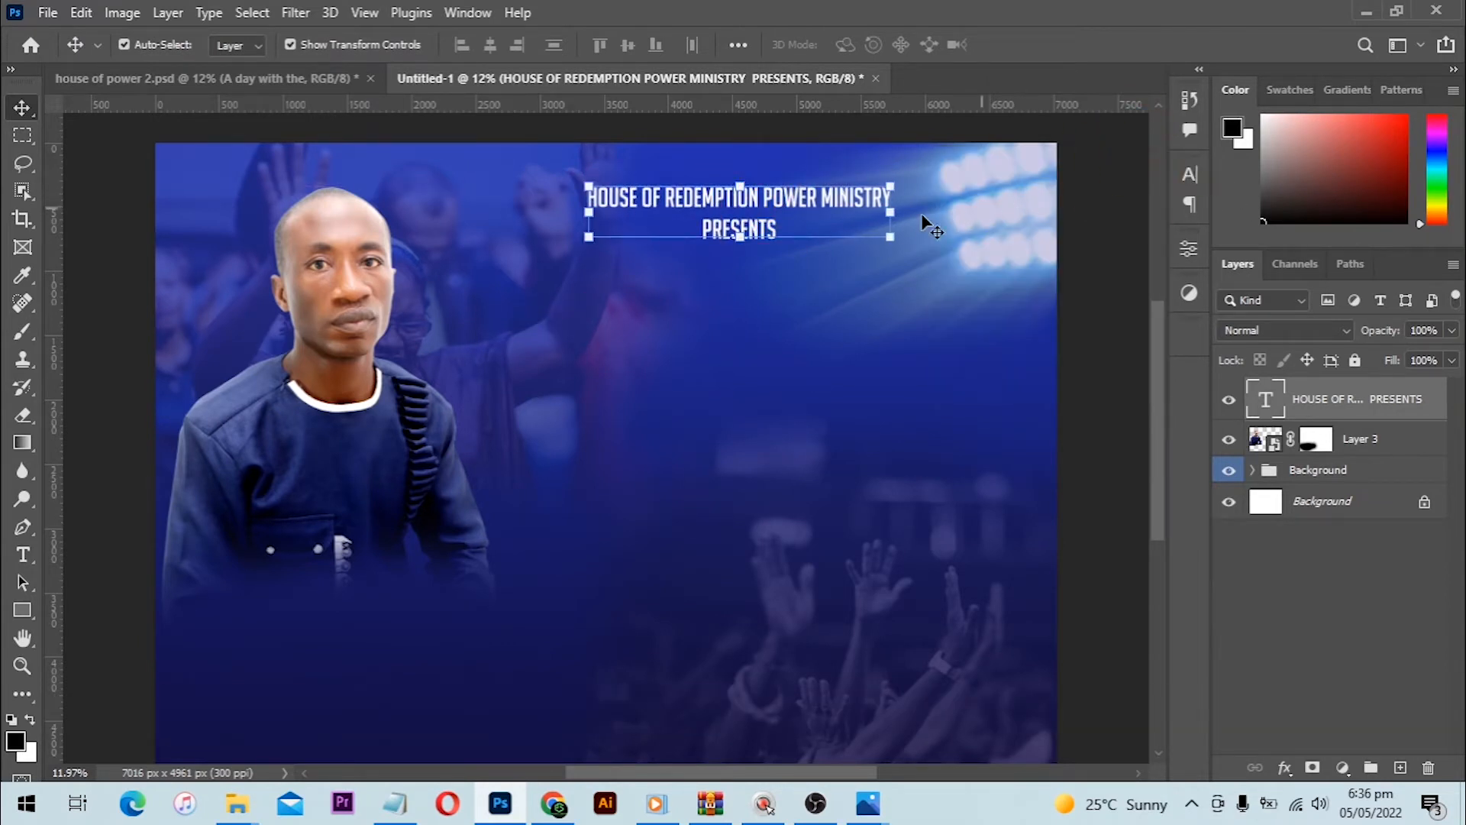
pyautogui.moveTo(890, 187); pyautogui.dragTo(906, 181)
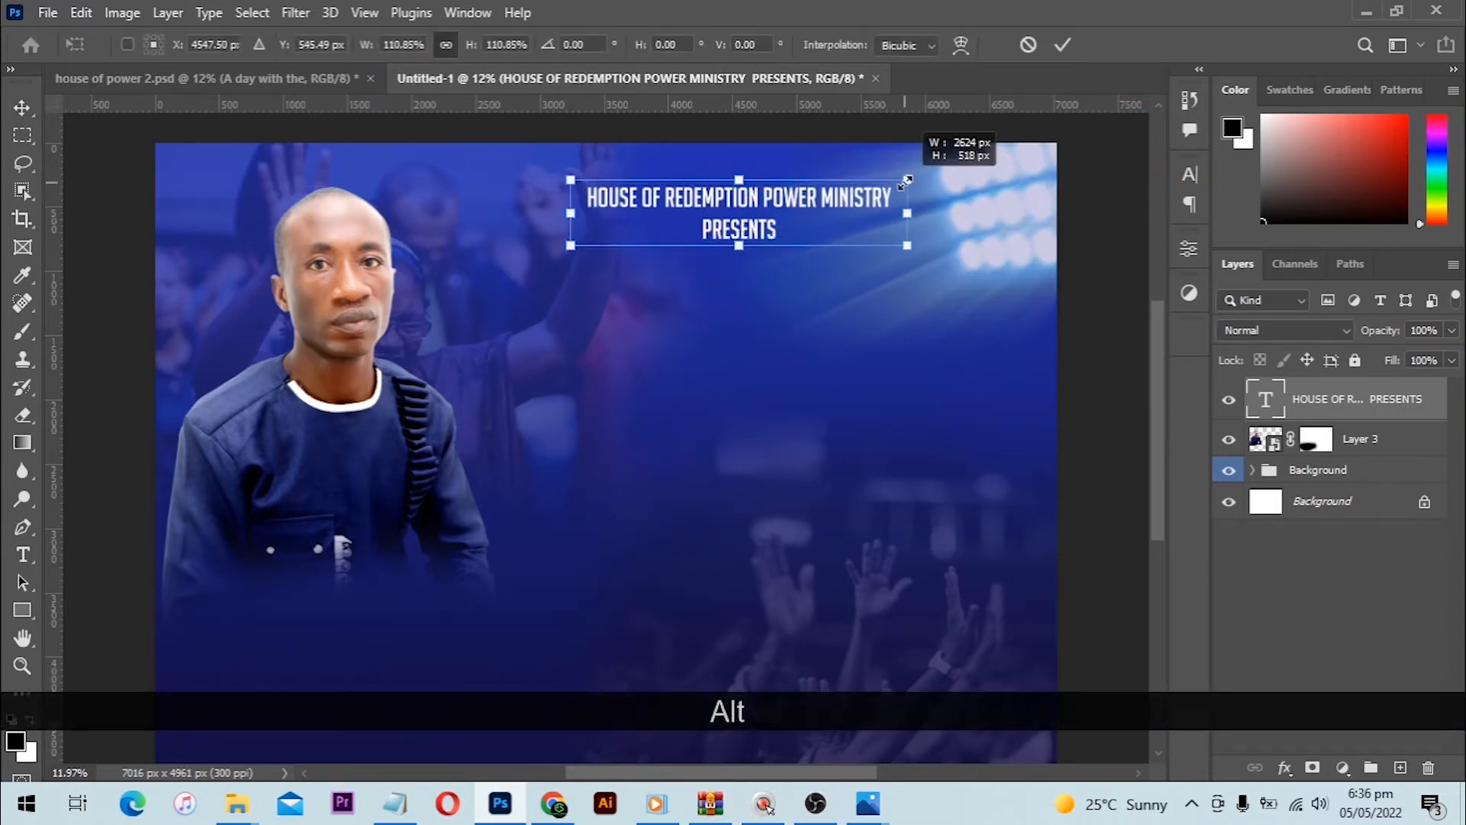
pyautogui.doubleClick(853, 202)
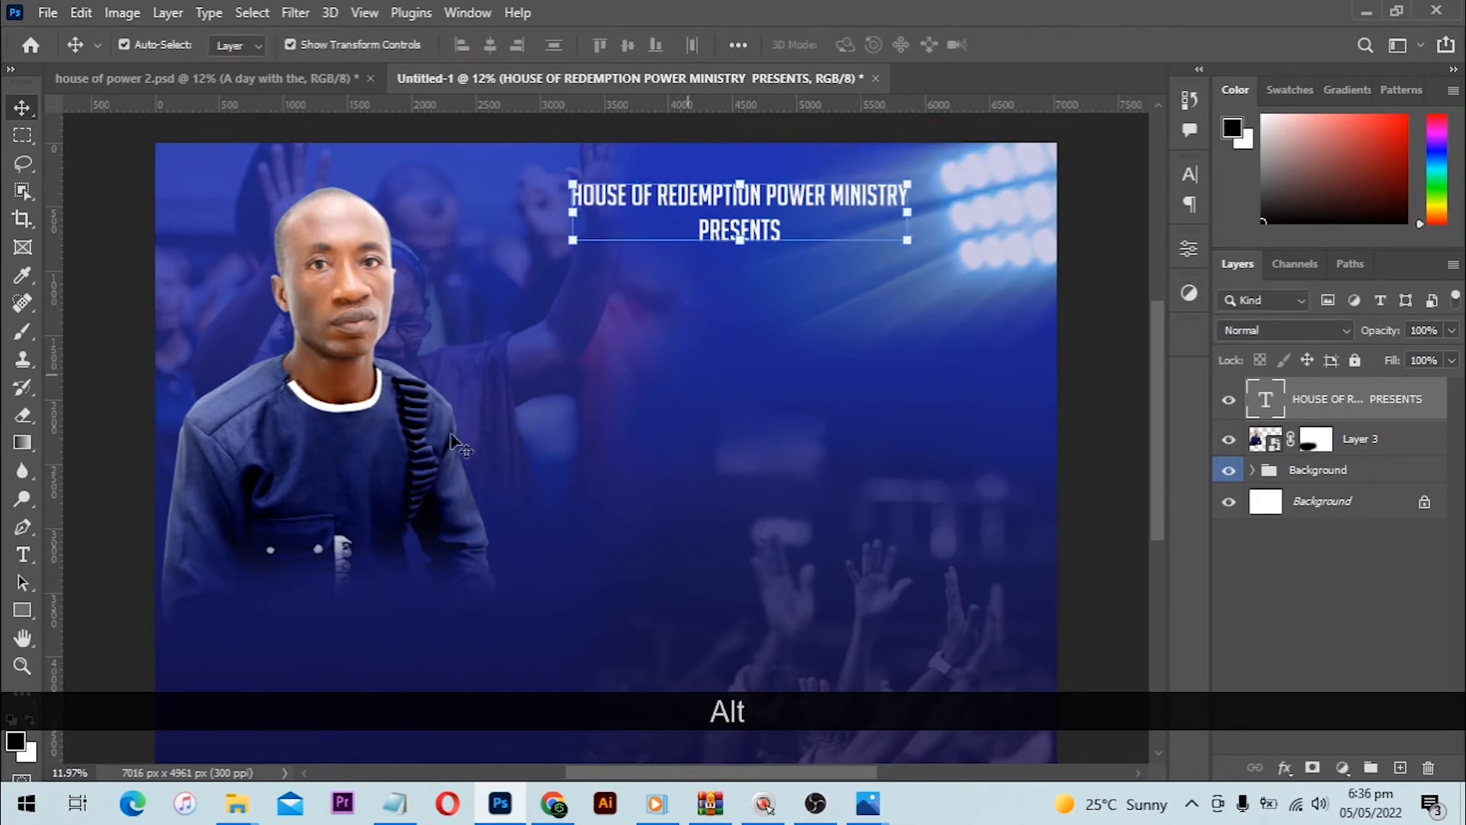
# - Switch to the hhh file in Notepad and copy the line A DAY WITH THE
pyautogui.click(239, 812)
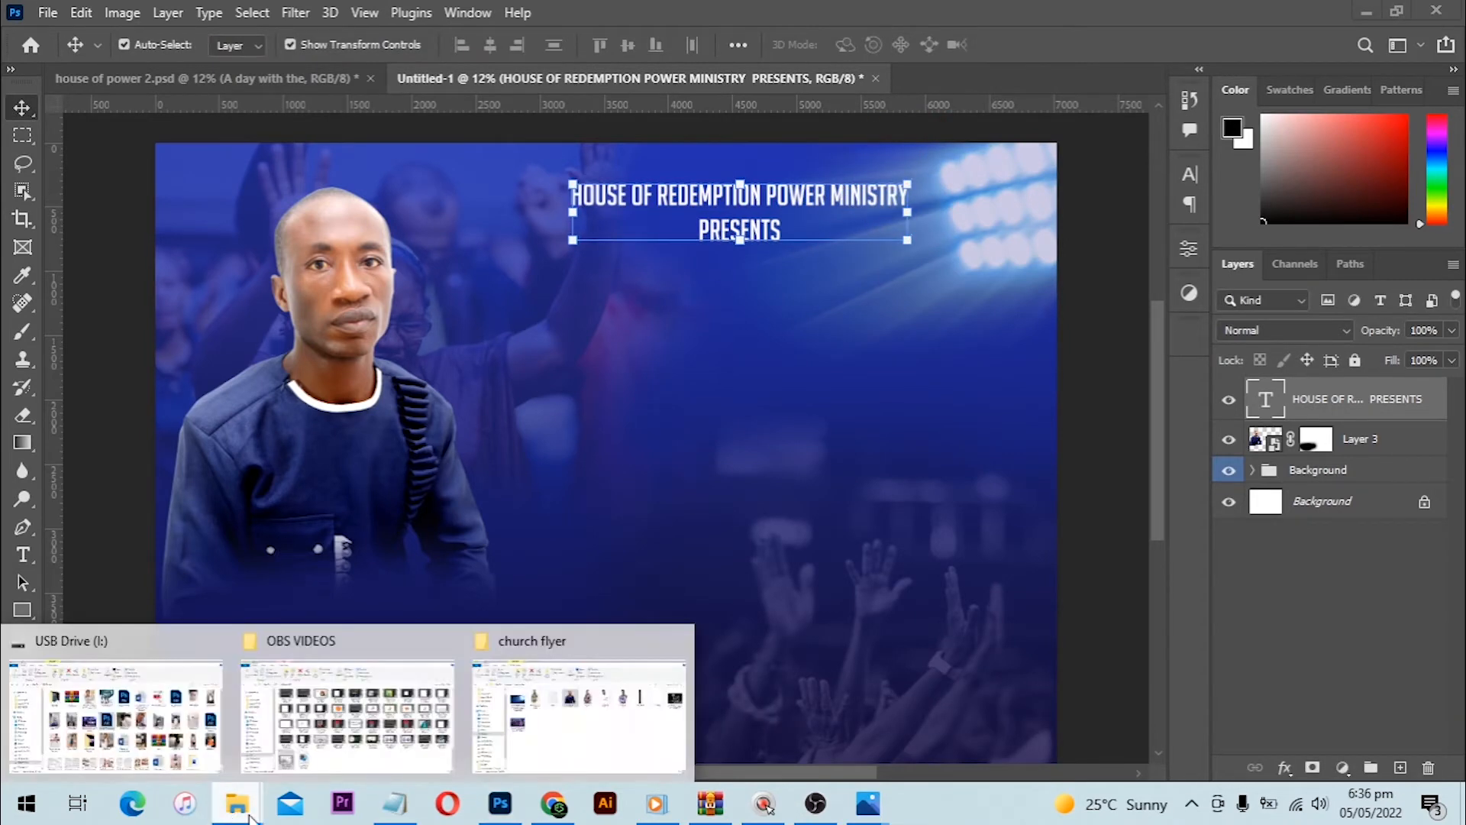
pyautogui.click(396, 807)
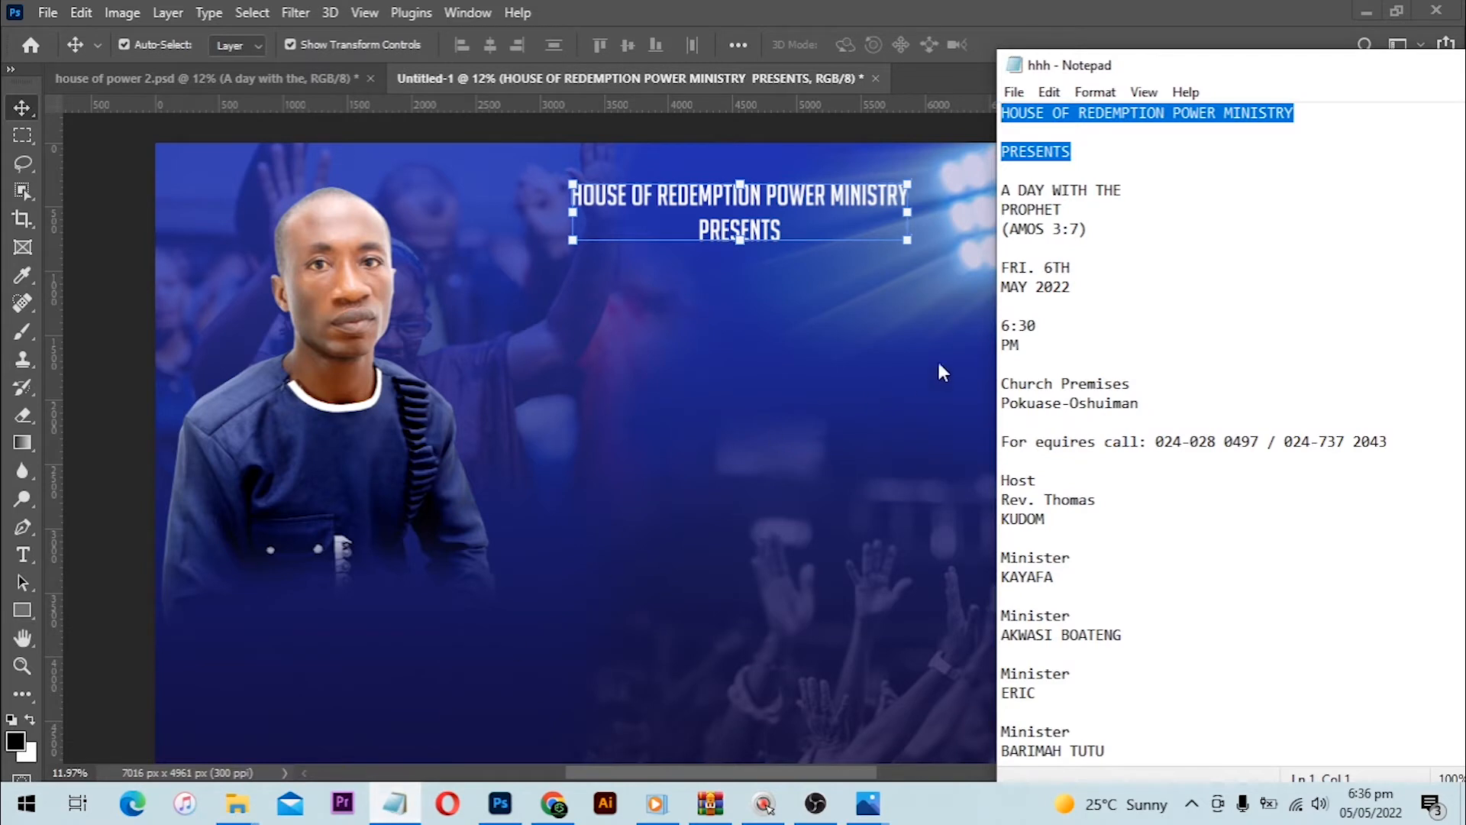
pyautogui.moveTo(1127, 190); pyautogui.dragTo(1001, 190)
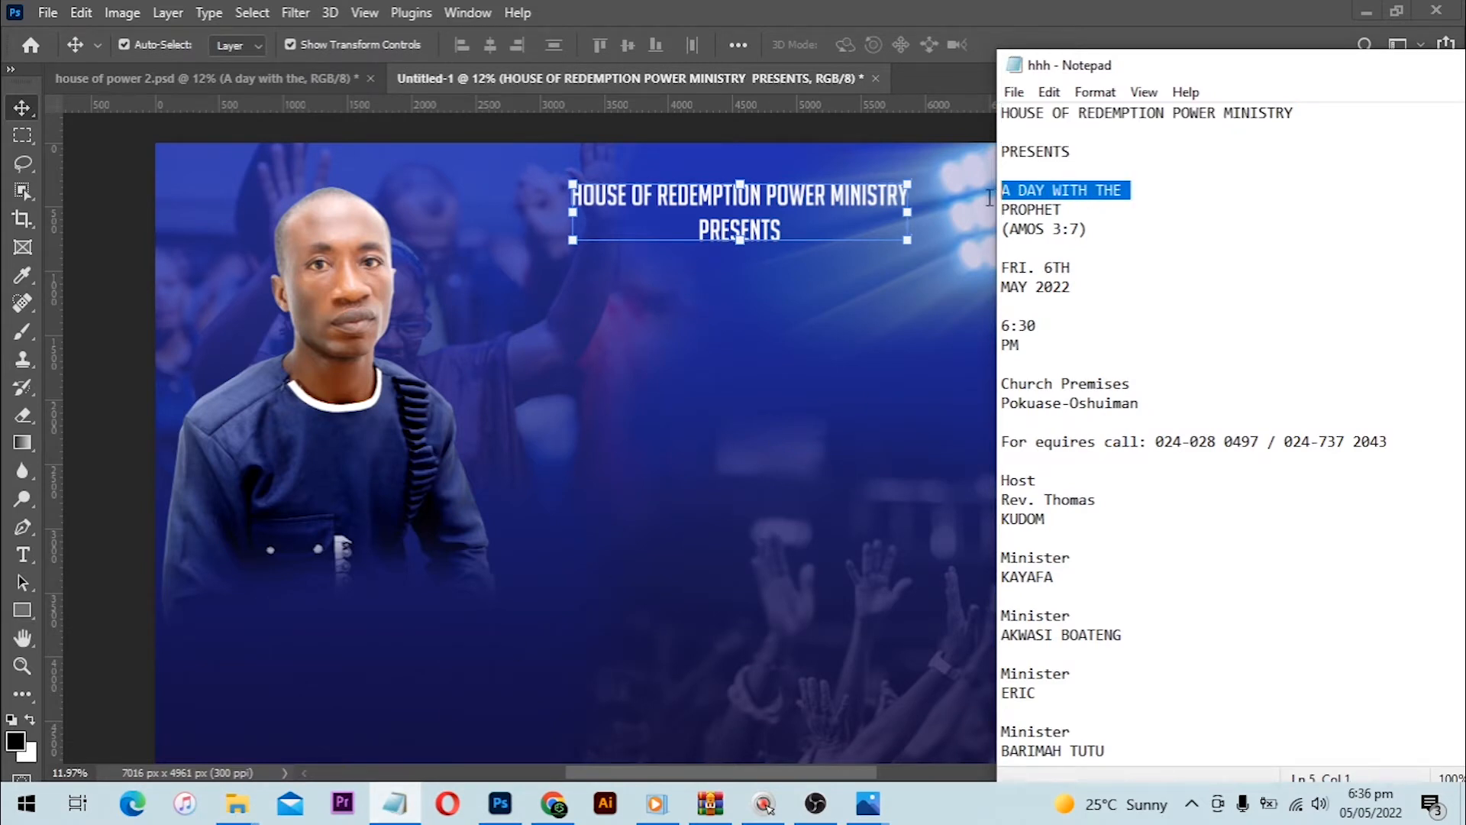
pyautogui.hotkey('ctrl', 'c')
# - Back in Photoshop, paste A DAY WITH THE as a new text layer below the ministry heading
pyautogui.click(676, 351)
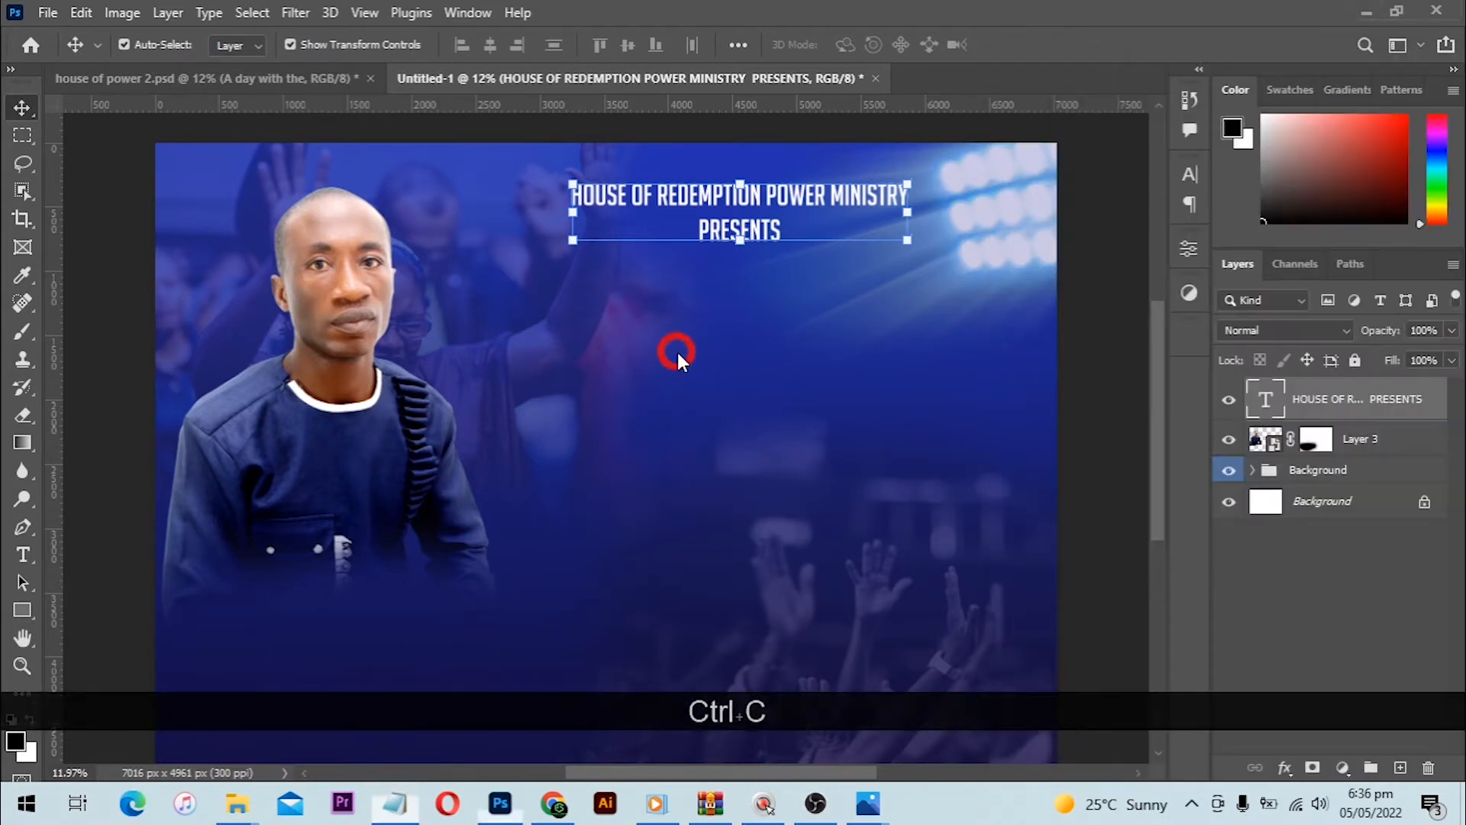
pyautogui.press('t')
pyautogui.click(623, 304)
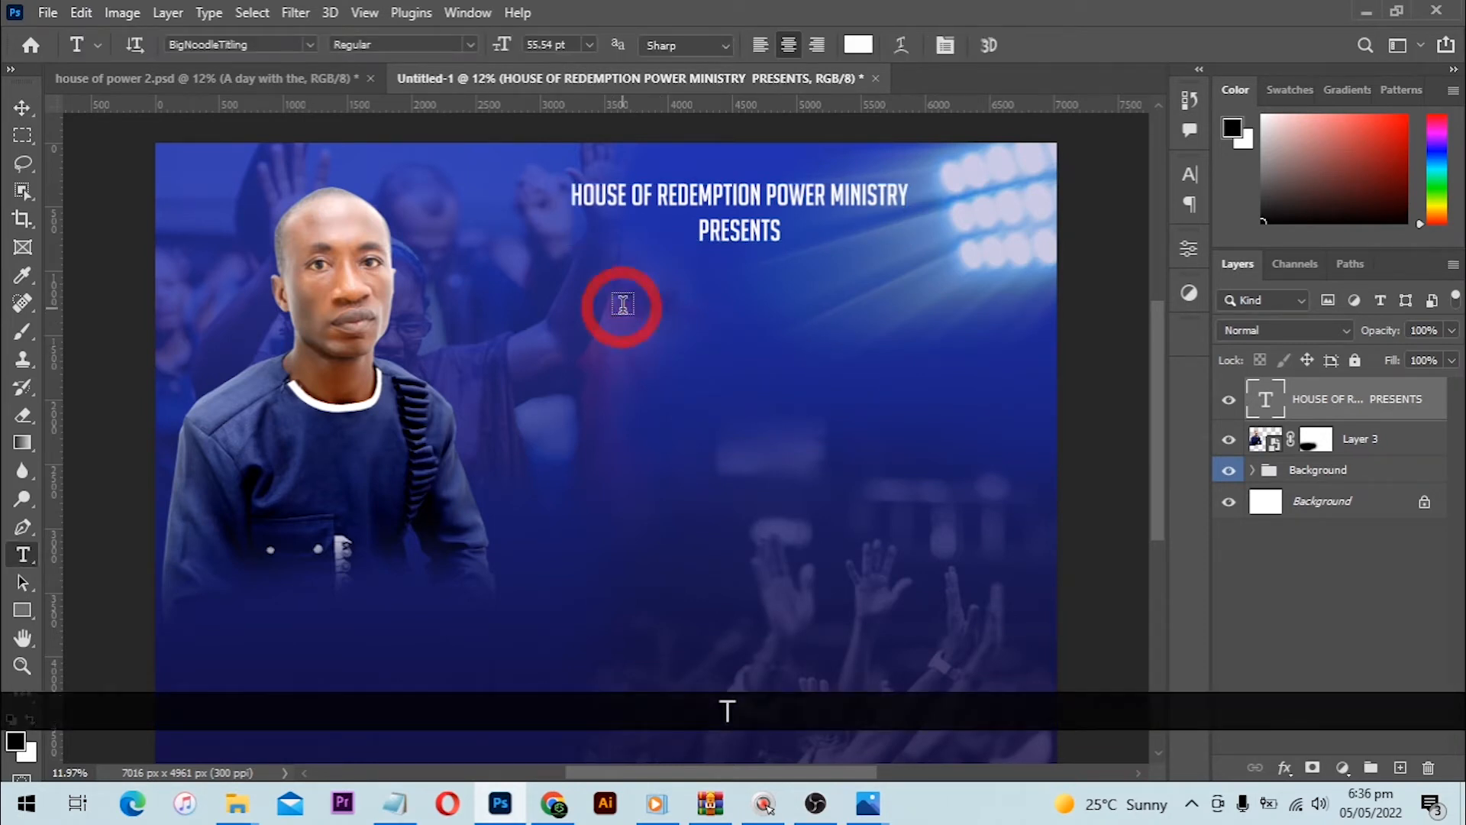
pyautogui.hotkey('ctrl', 'v')
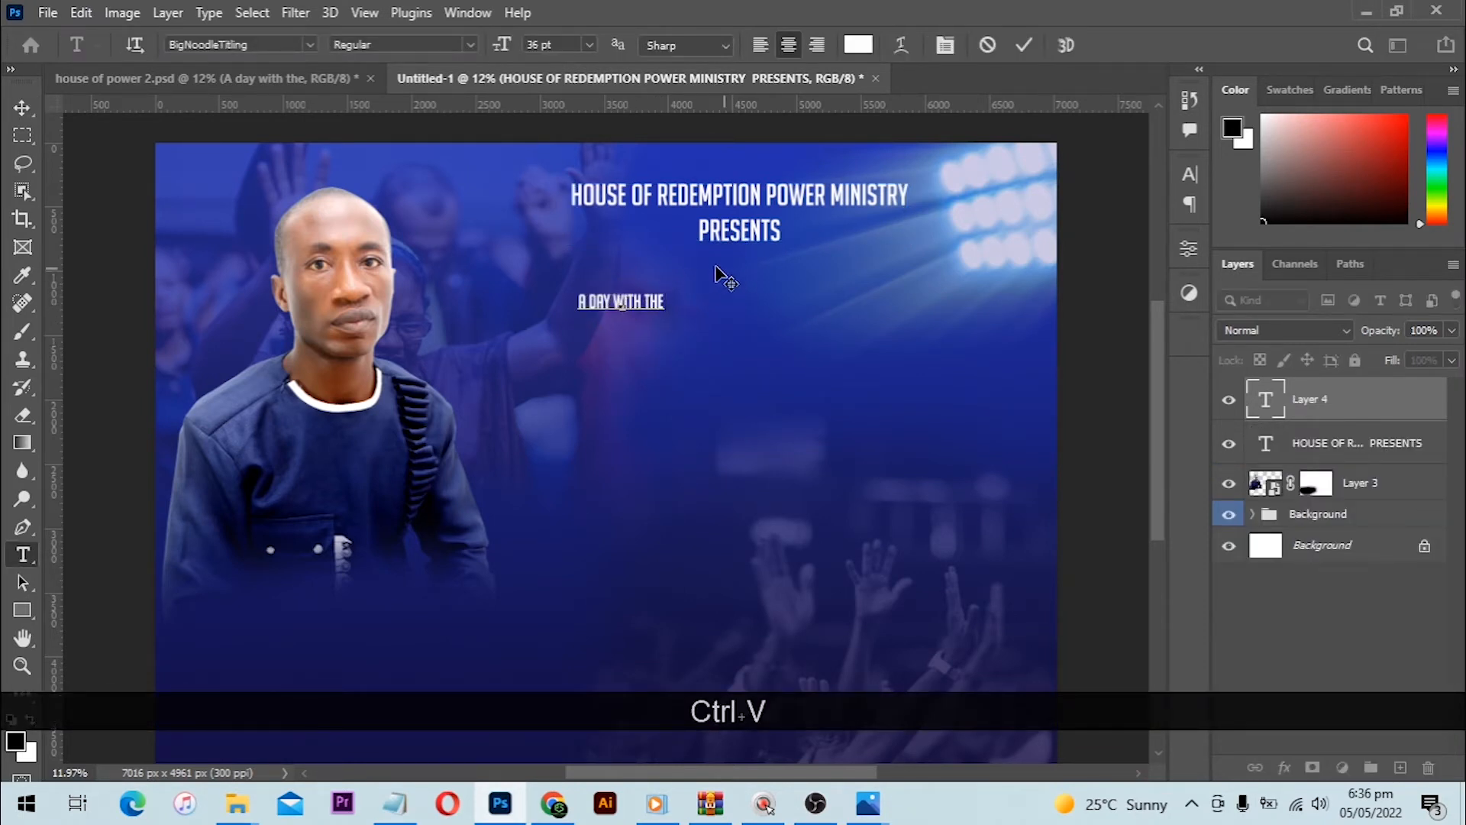
pyautogui.press('Return')
# - Enlarge A DAY WITH THE, place it just below PRESENTS, centre it horizontally with the ministry heading and deselect both layers
pyautogui.press('v')
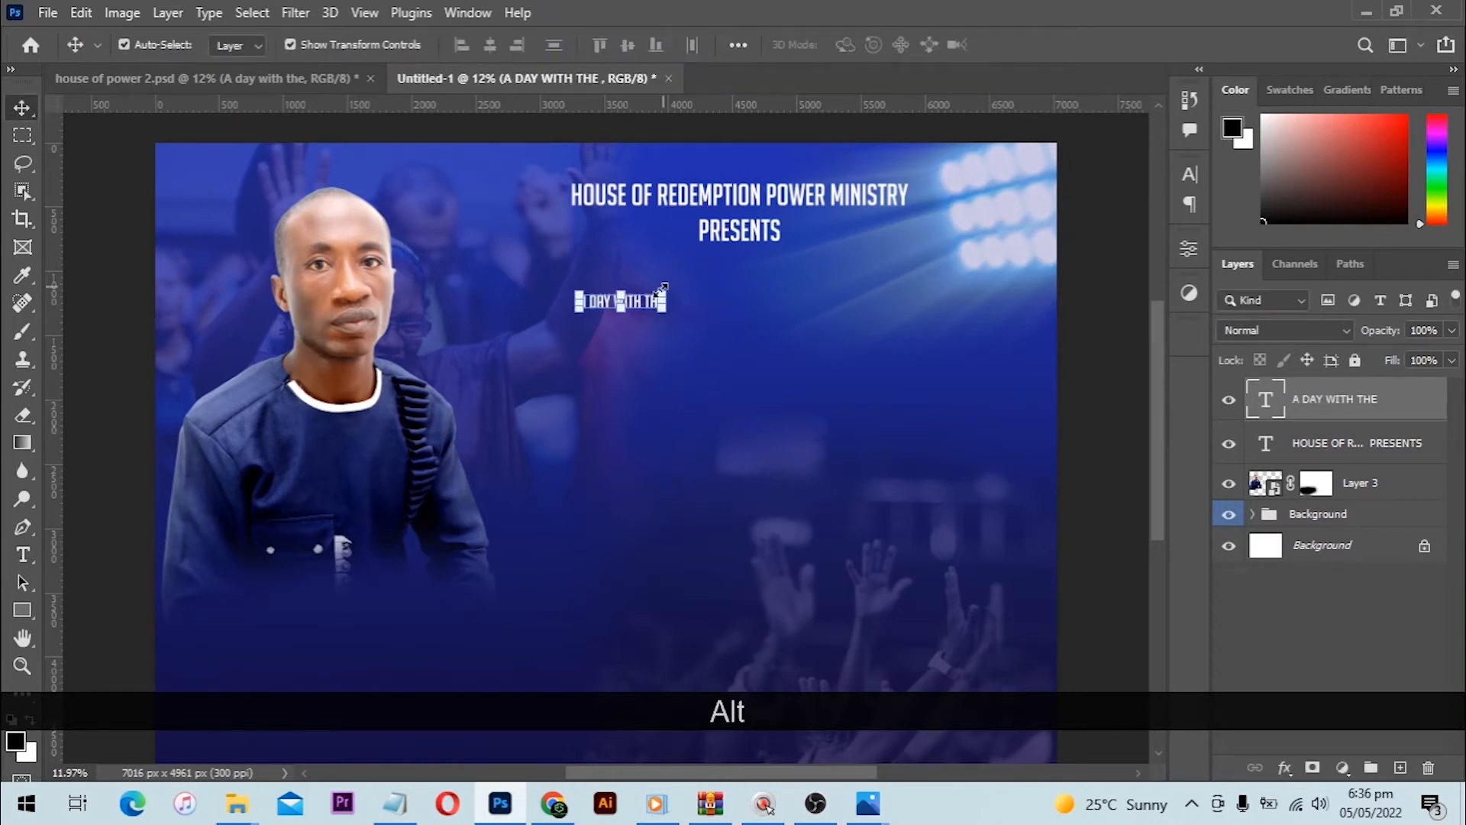
pyautogui.moveTo(711, 291); pyautogui.dragTo(826, 297)
pyautogui.doubleClick(698, 296)
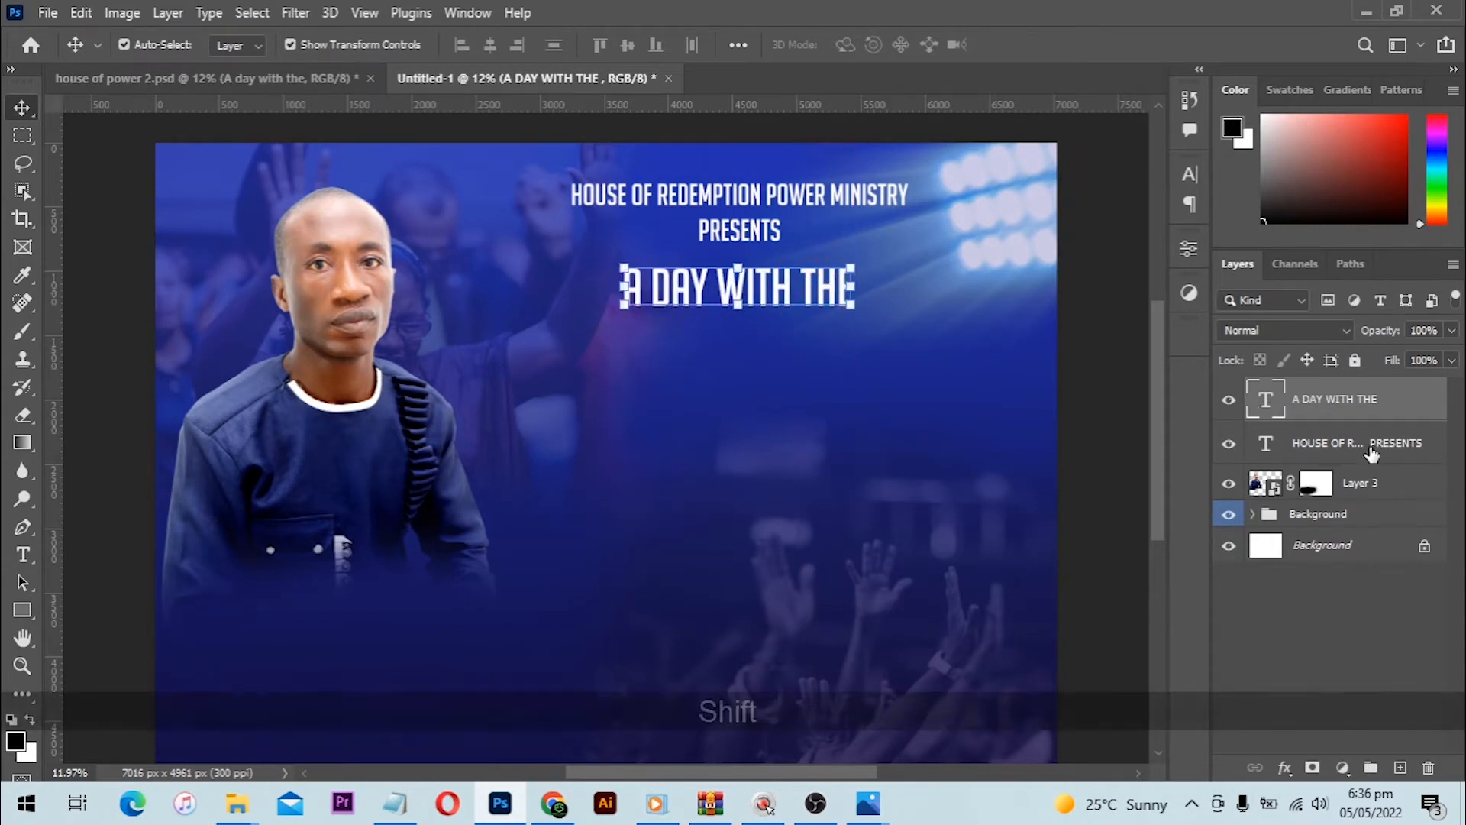
pyautogui.keyDown('shift'); pyautogui.click(1356, 443); pyautogui.keyUp('shift')
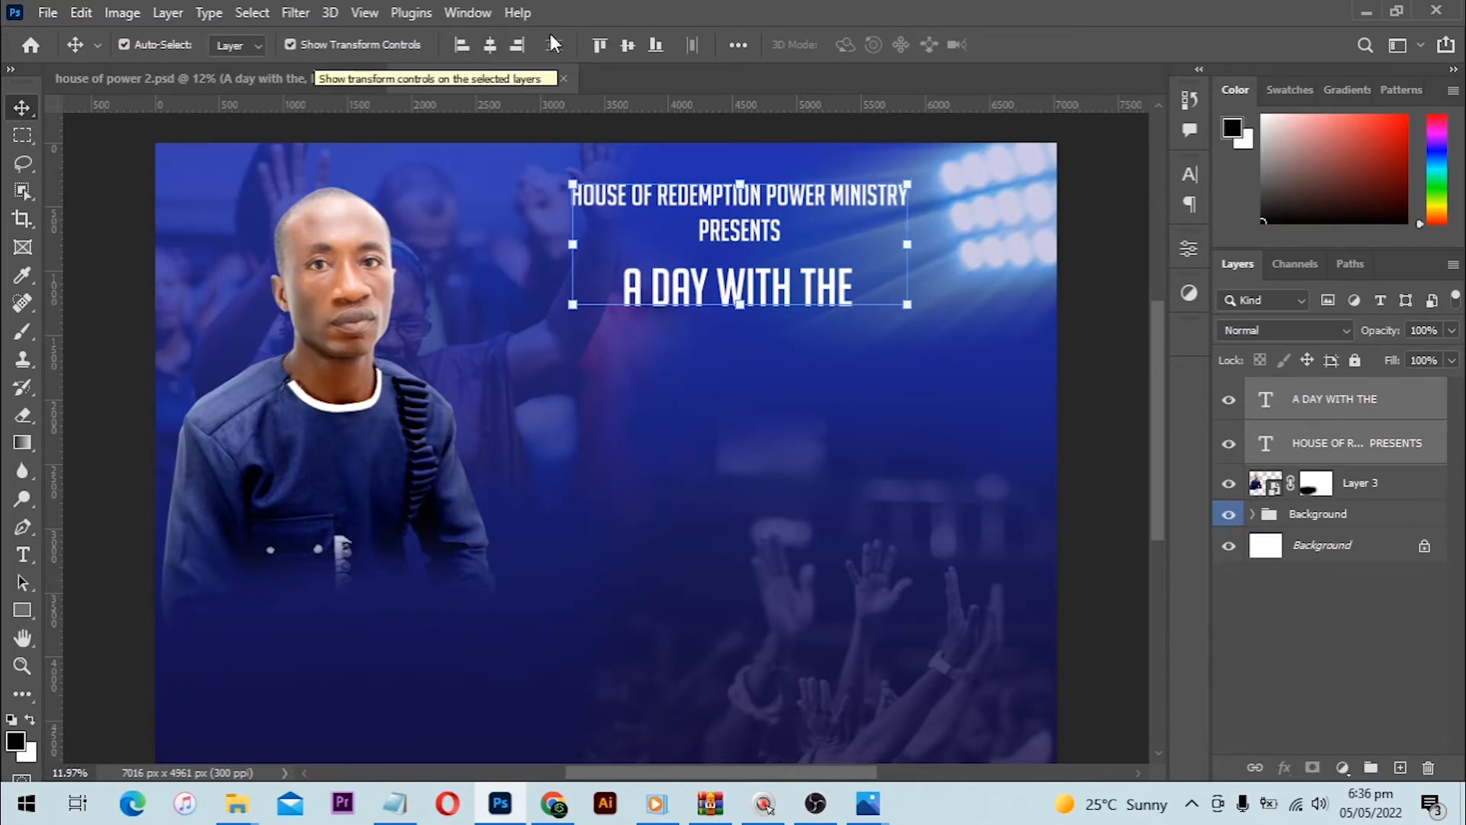
pyautogui.click(491, 45)
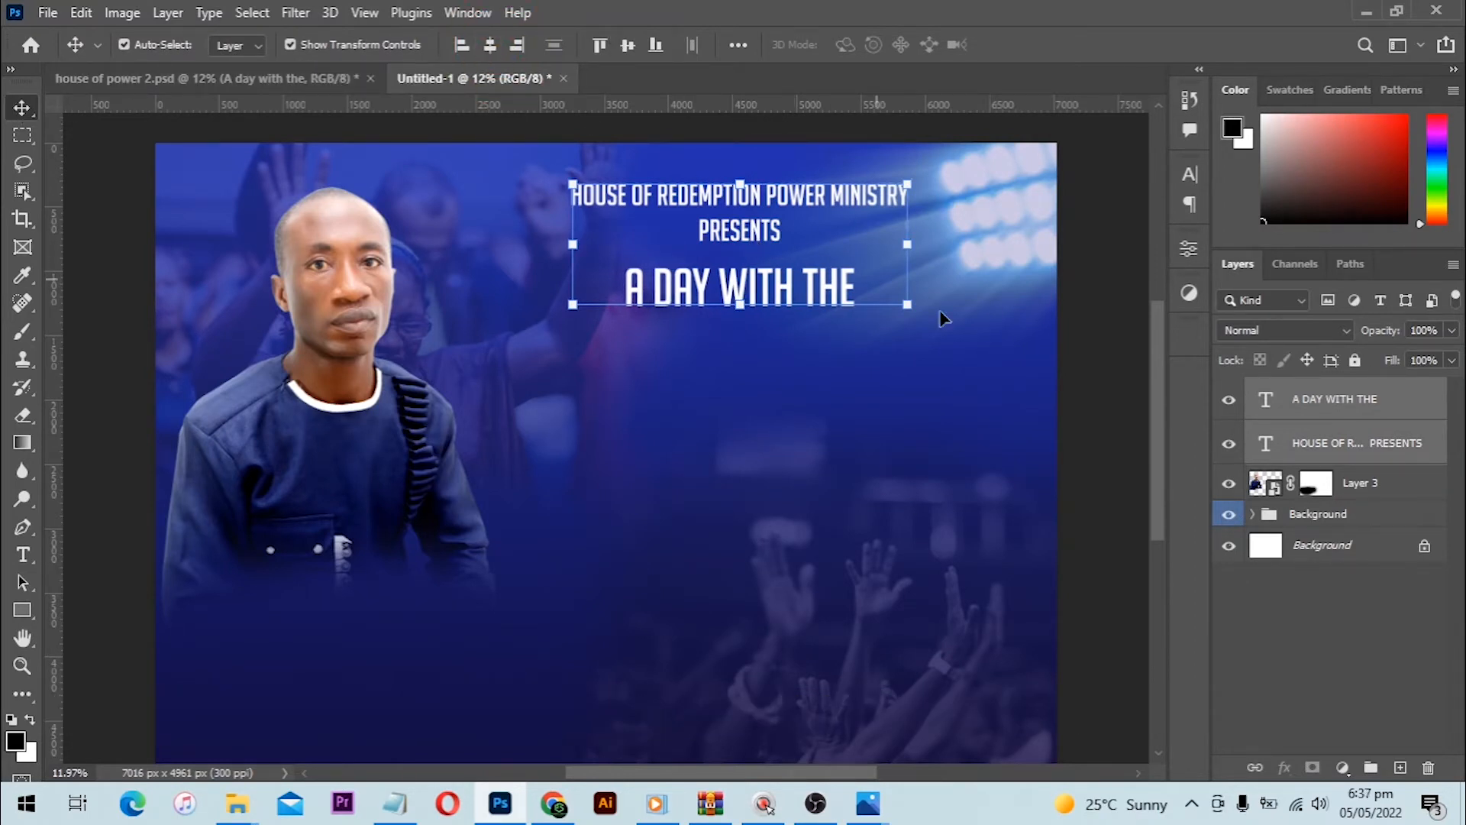
pyautogui.click(1131, 298)
# - Switch to the hhh file in Notepad and copy the word PROPHET
pyautogui.click(390, 811)
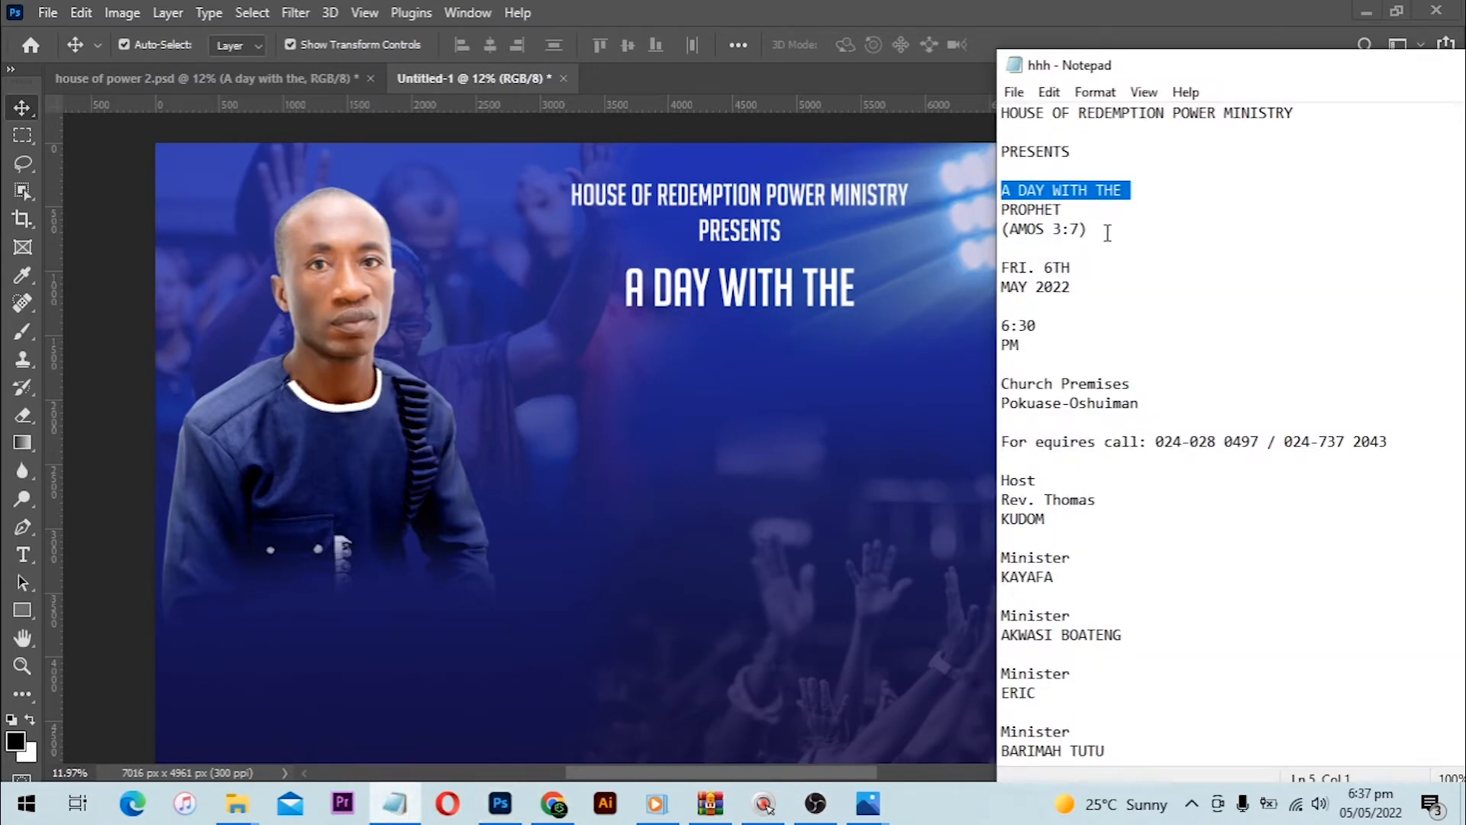
pyautogui.moveTo(1104, 216); pyautogui.dragTo(982, 203)
pyautogui.hotkey('ctrl', 'c')
# - Back in Photoshop, paste PROPHET as a new text layer below A DAY WITH THE and commit it
pyautogui.click(982, 203)
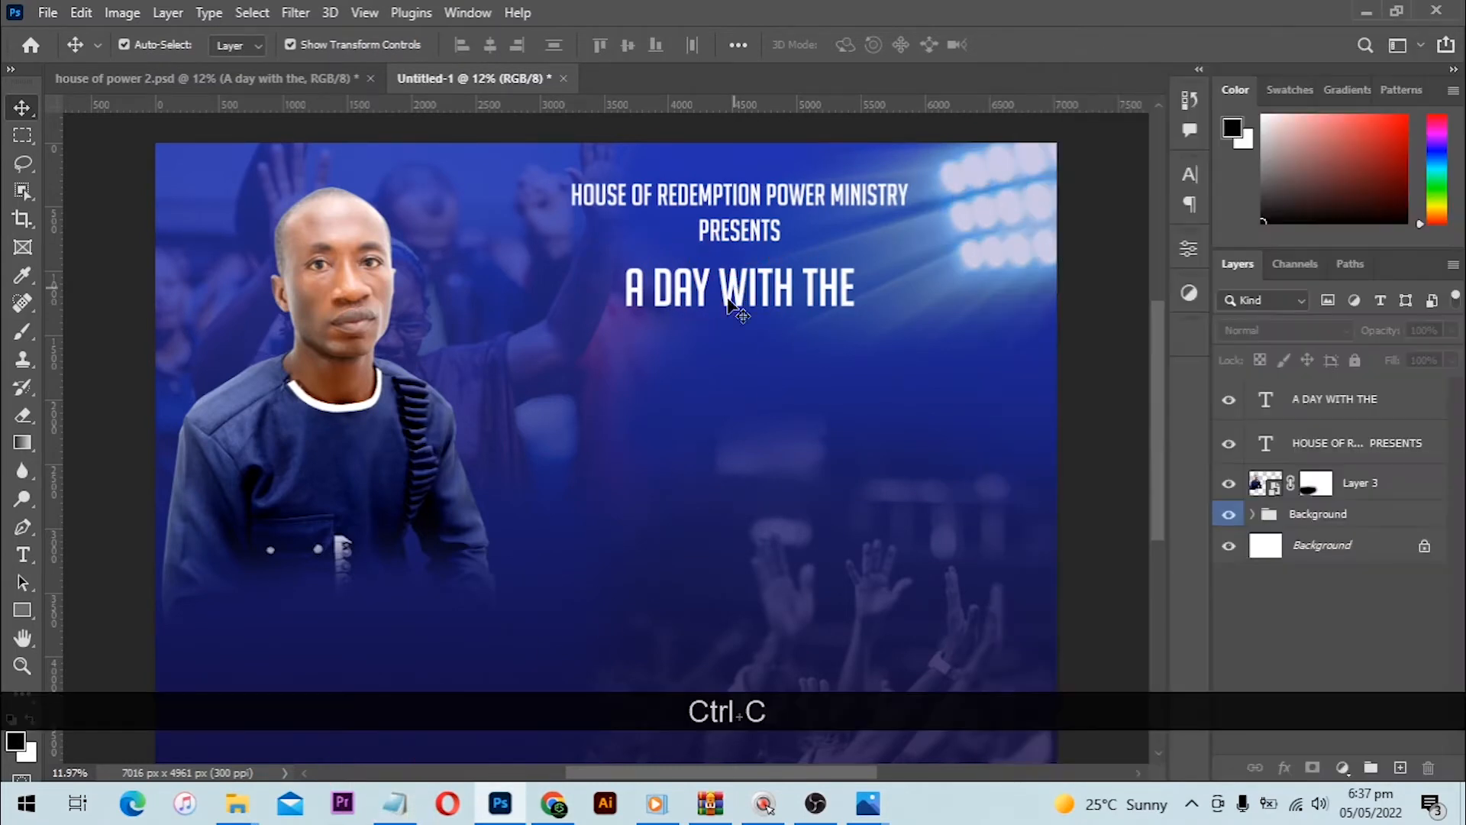
pyautogui.press('t')
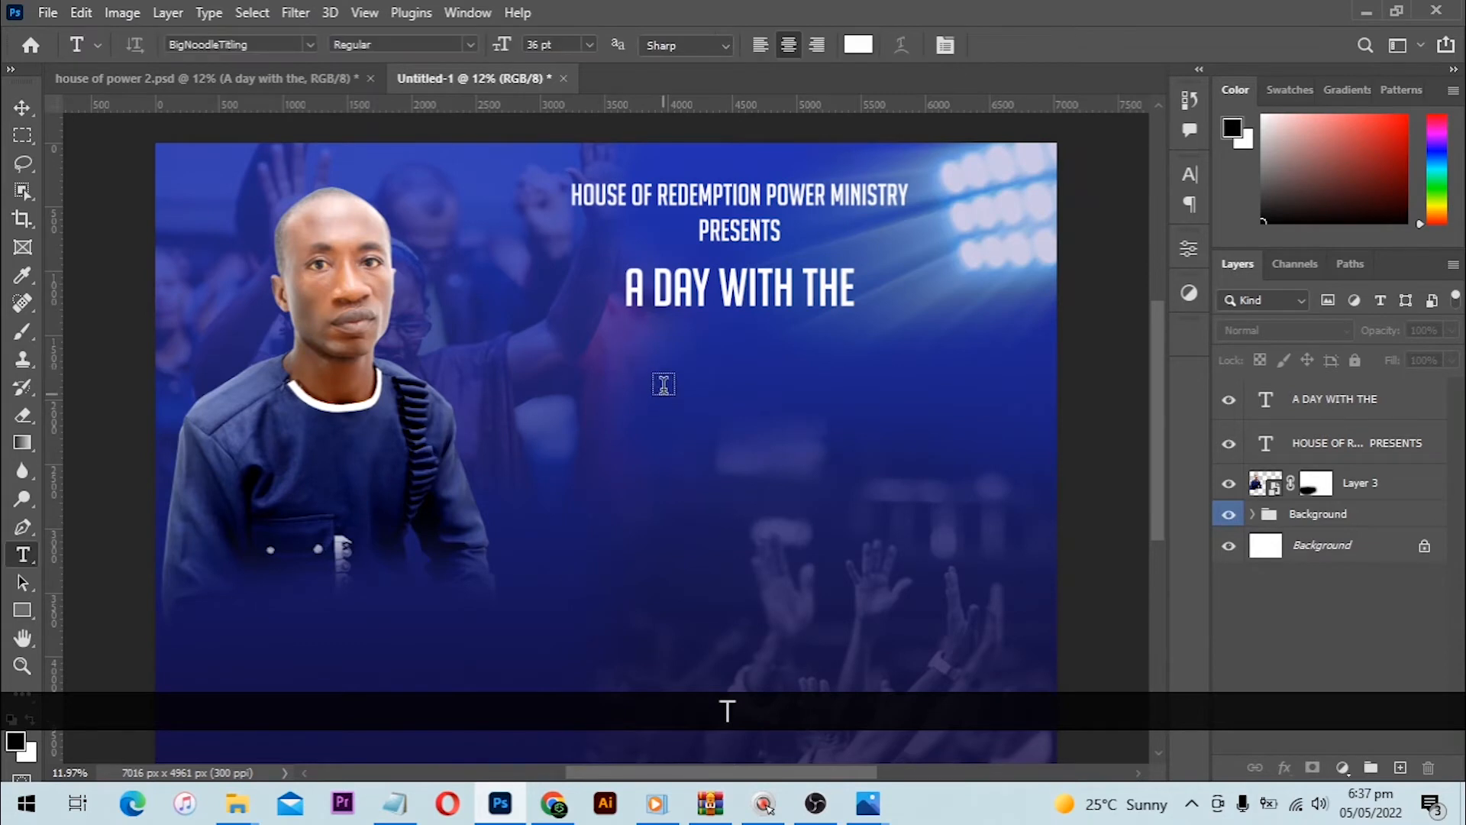
pyautogui.click(631, 358)
pyautogui.hotkey('ctrl', 'v')
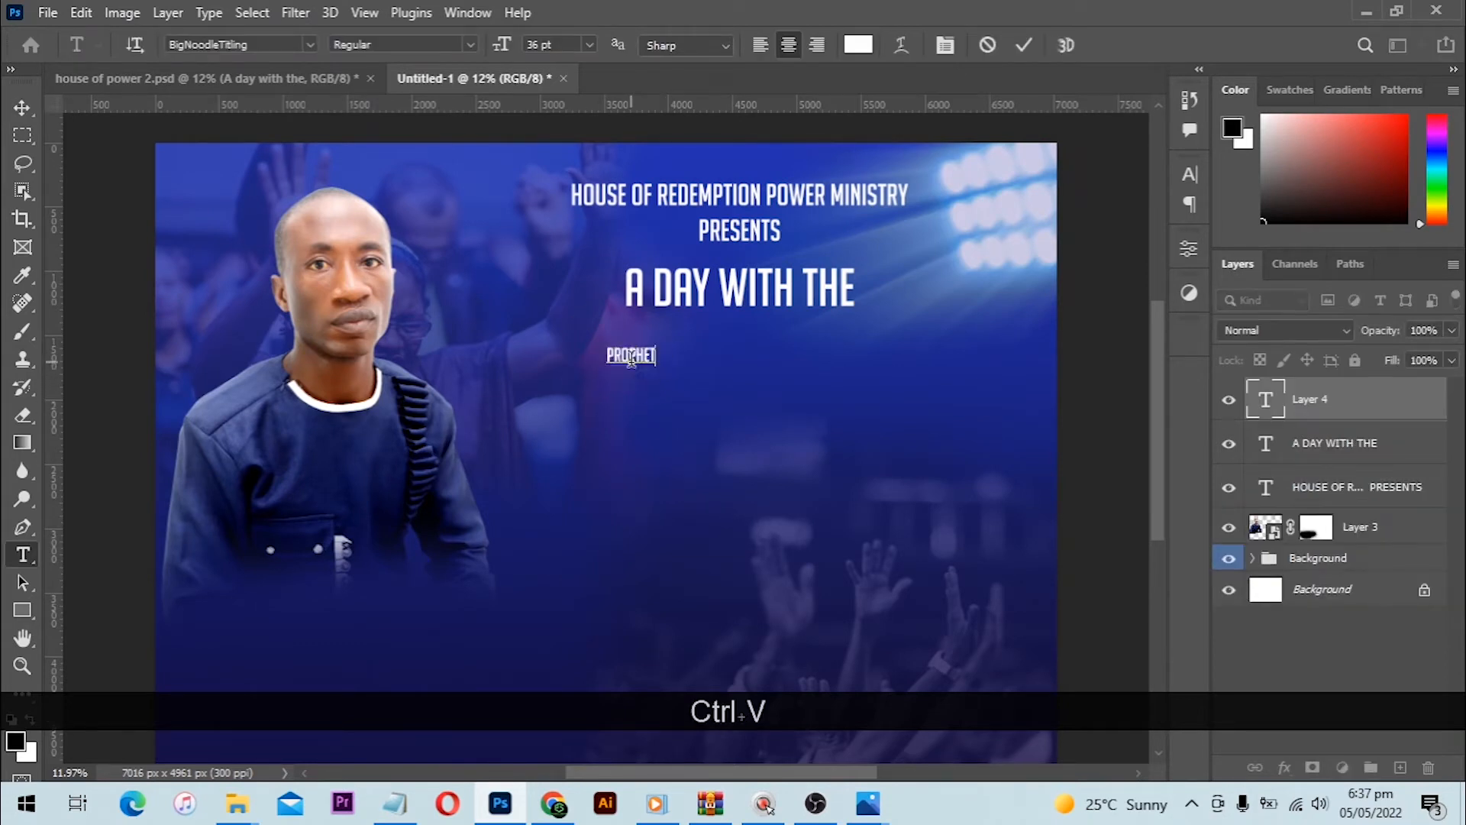
pyautogui.click(1024, 46)
# - Scale PROPHET up to about 644% and move it right so it sits under A DAY WITH THE
pyautogui.press('v')
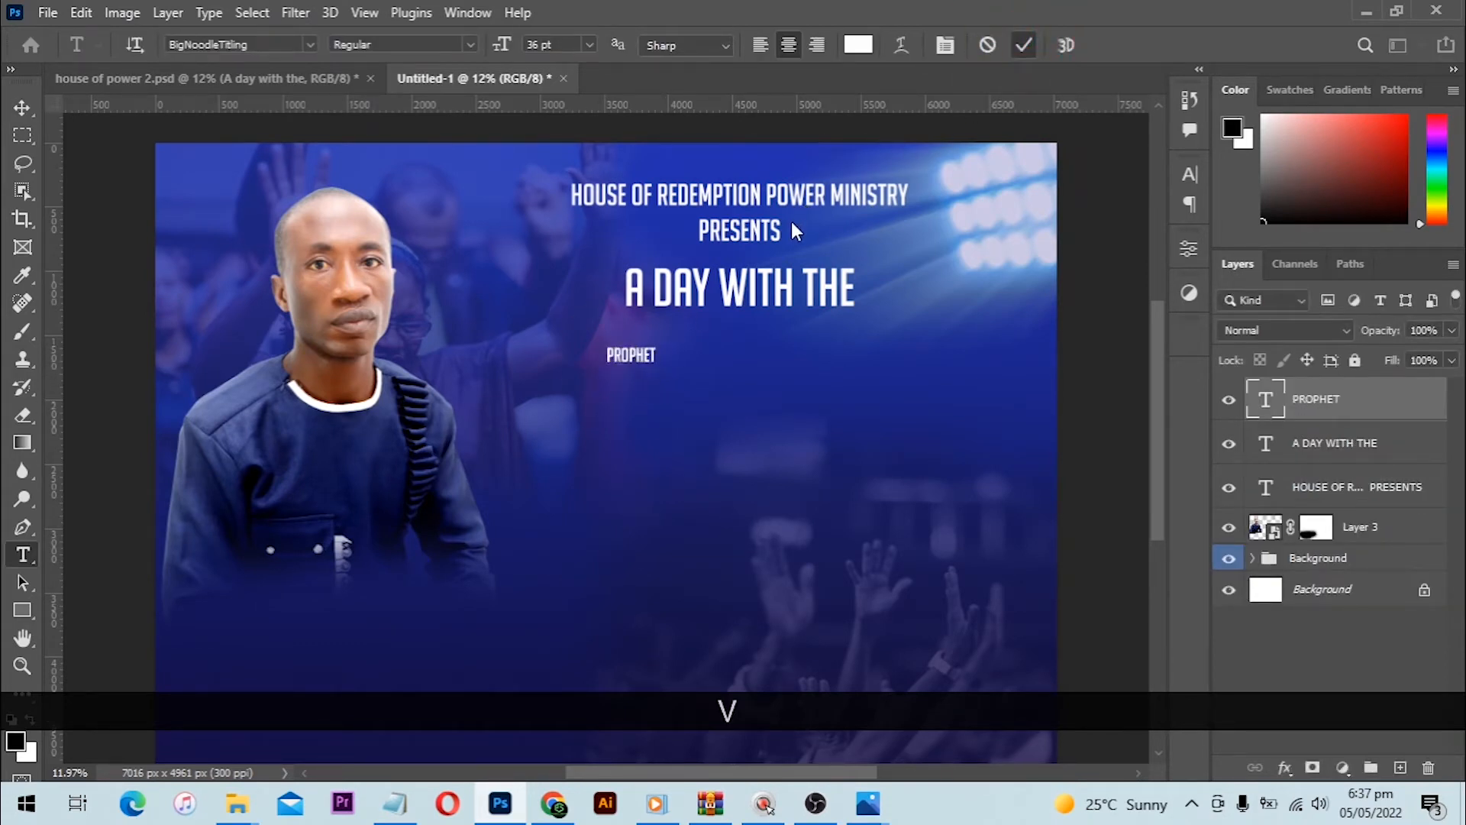
pyautogui.moveTo(658, 336); pyautogui.dragTo(804, 318)
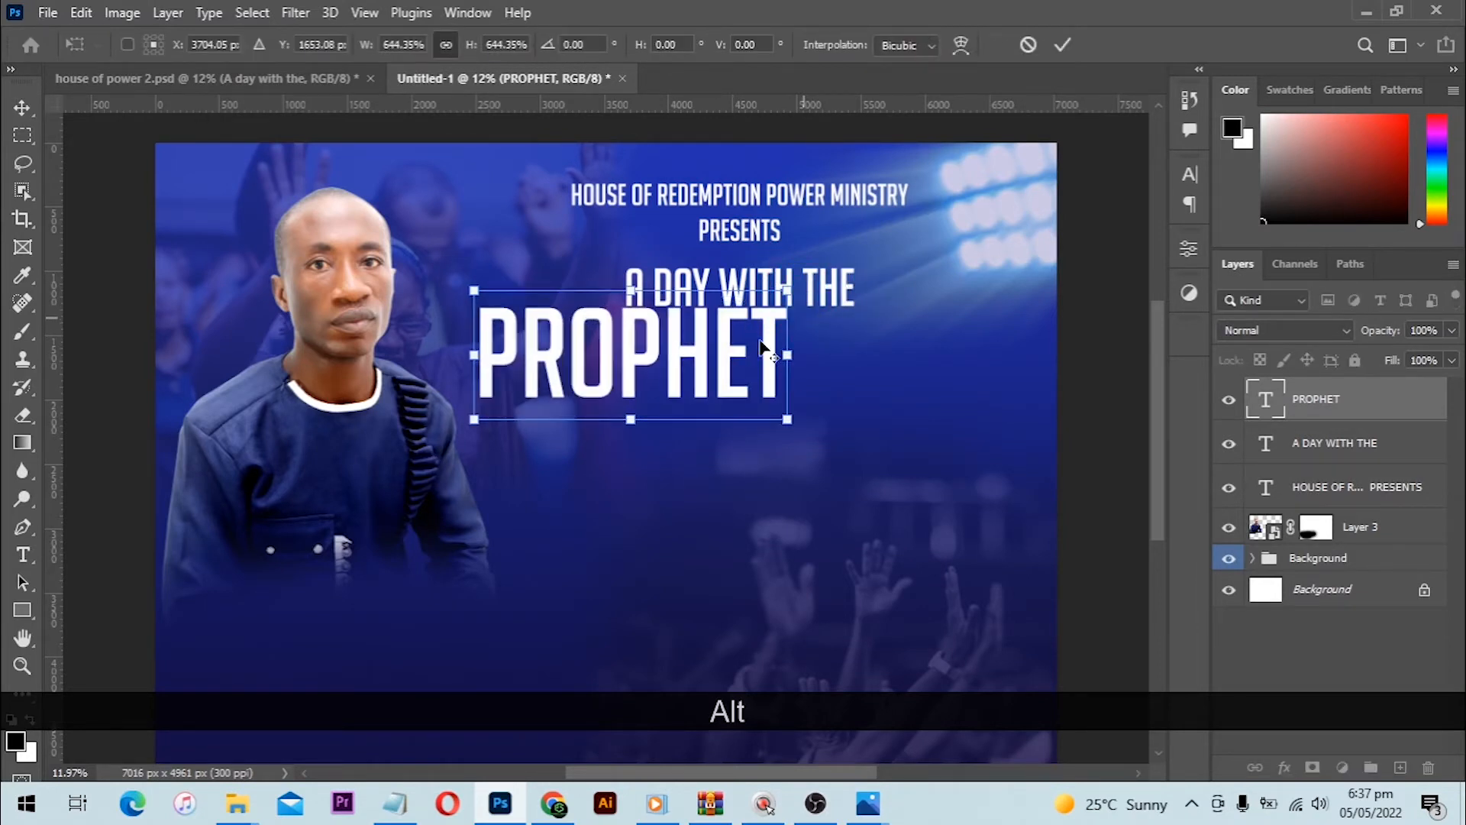
pyautogui.doubleClick(760, 341)
pyautogui.moveTo(698, 356); pyautogui.dragTo(805, 354)
# - Reposition PROPHET so it sits just below A DAY WITH THE without overlapping it, and commit the placement
pyautogui.keyDown('shift'); pyautogui.click(858, 403); pyautogui.keyUp('shift')
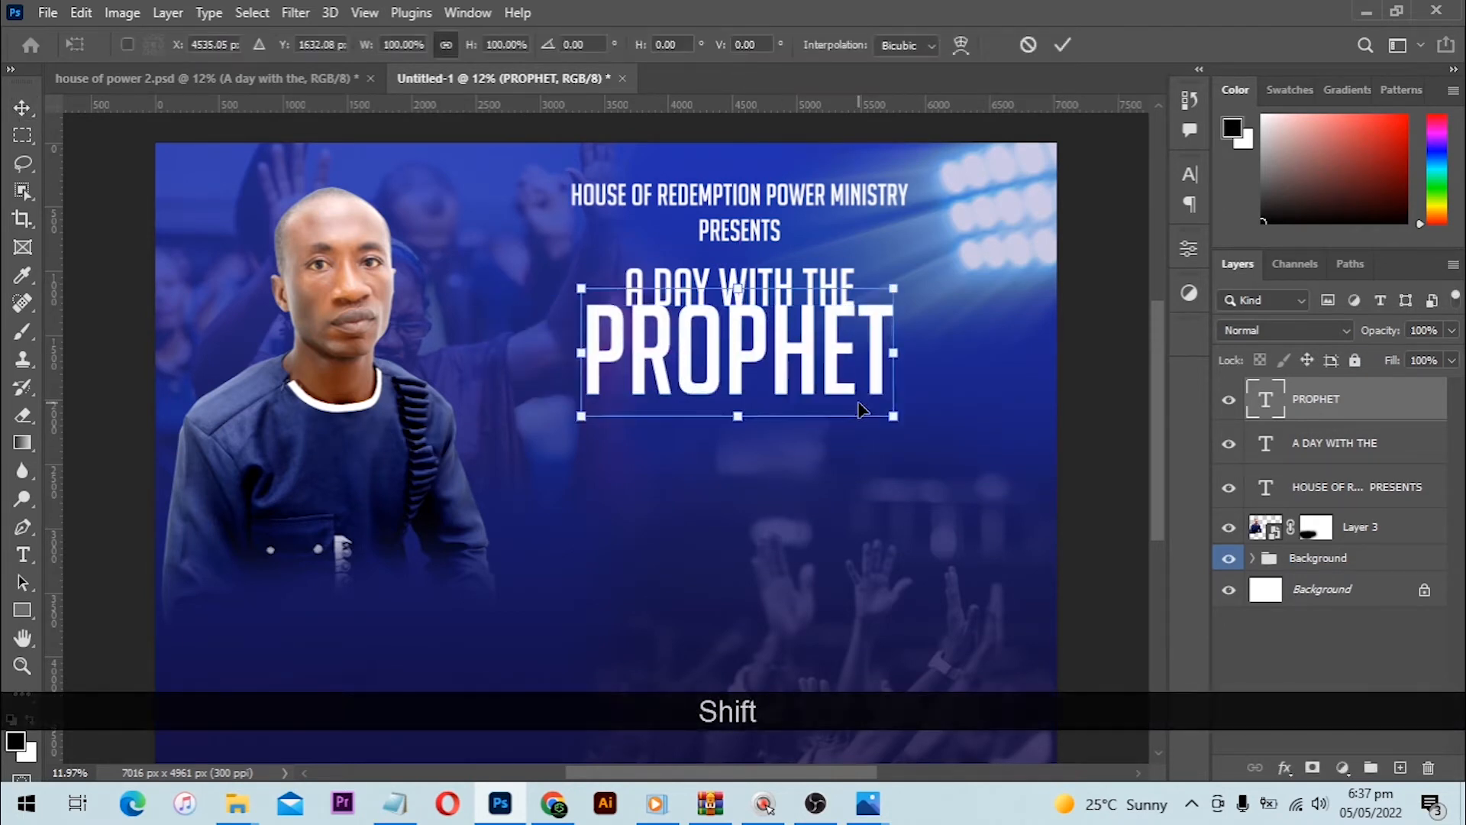
pyautogui.moveTo(838, 354); pyautogui.dragTo(840, 360)
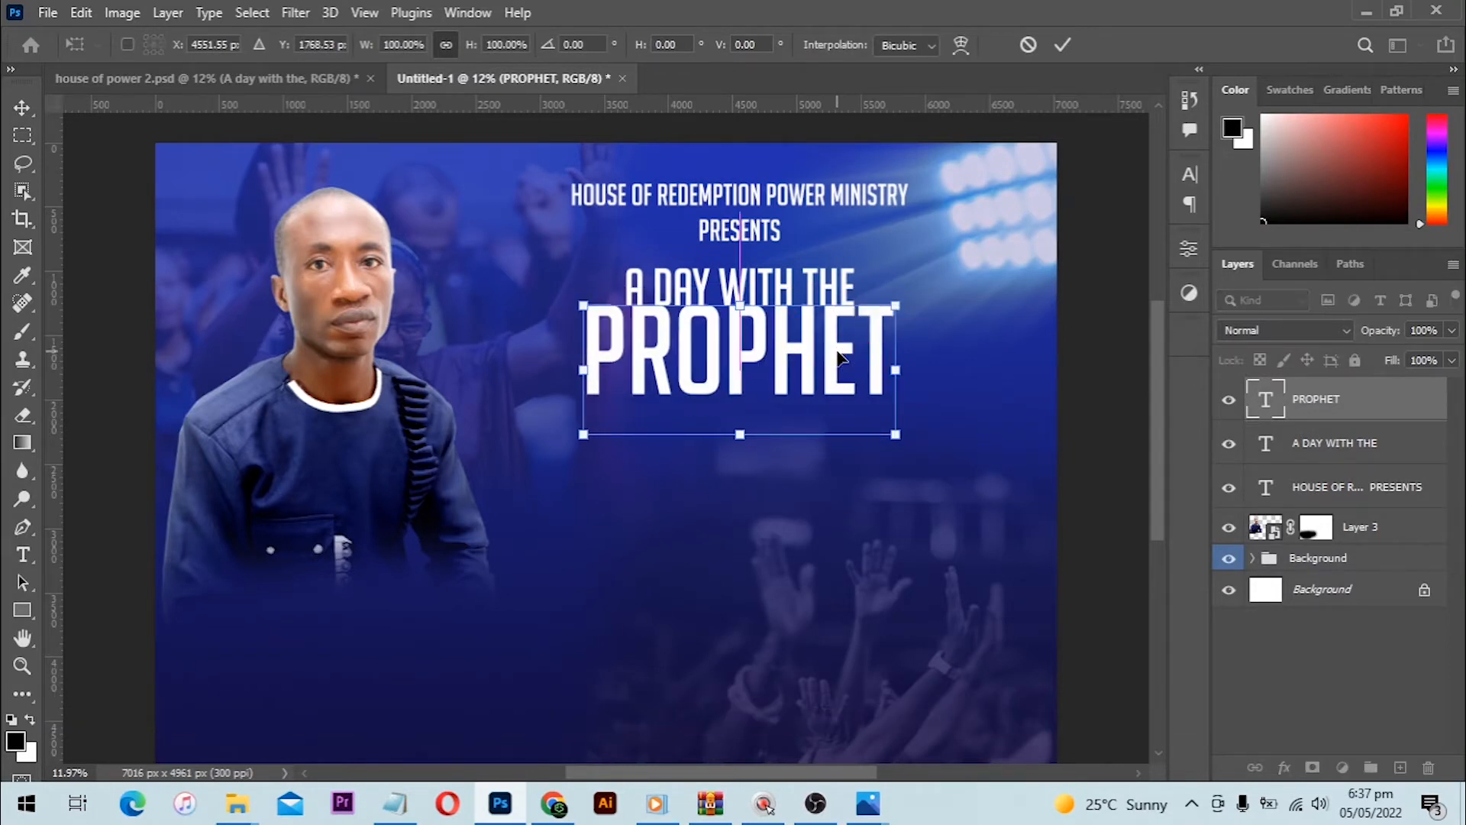
pyautogui.press('Down')
pyautogui.press('Down')
pyautogui.press('Down')
pyautogui.press('Up')
pyautogui.press('Right')
pyautogui.press('Right')
pyautogui.press('Right')
pyautogui.press('Right')
pyautogui.press('Right')
pyautogui.press('Right')
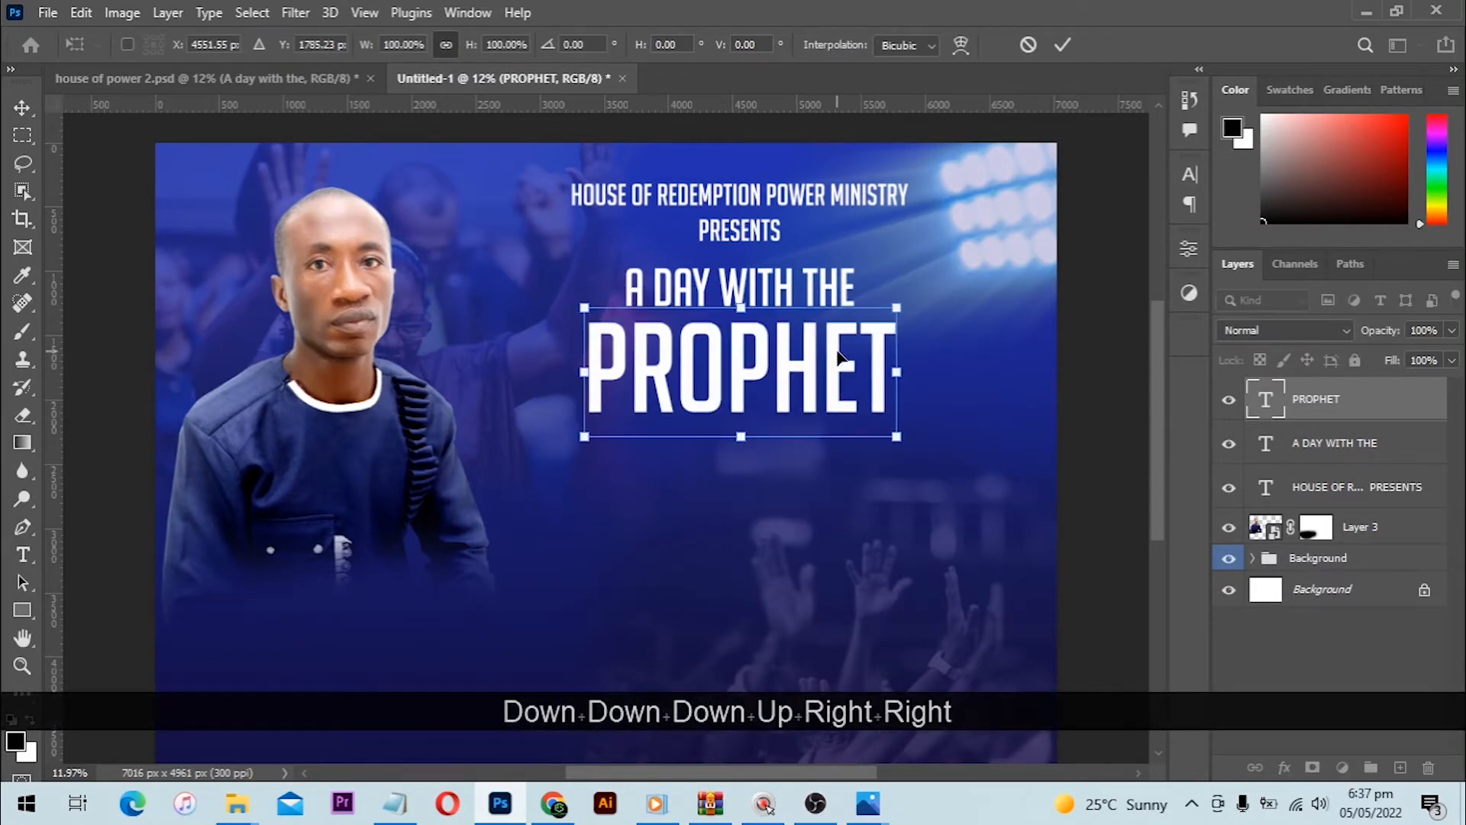
pyautogui.press('Up')
pyautogui.press('Up')
pyautogui.press('Up')
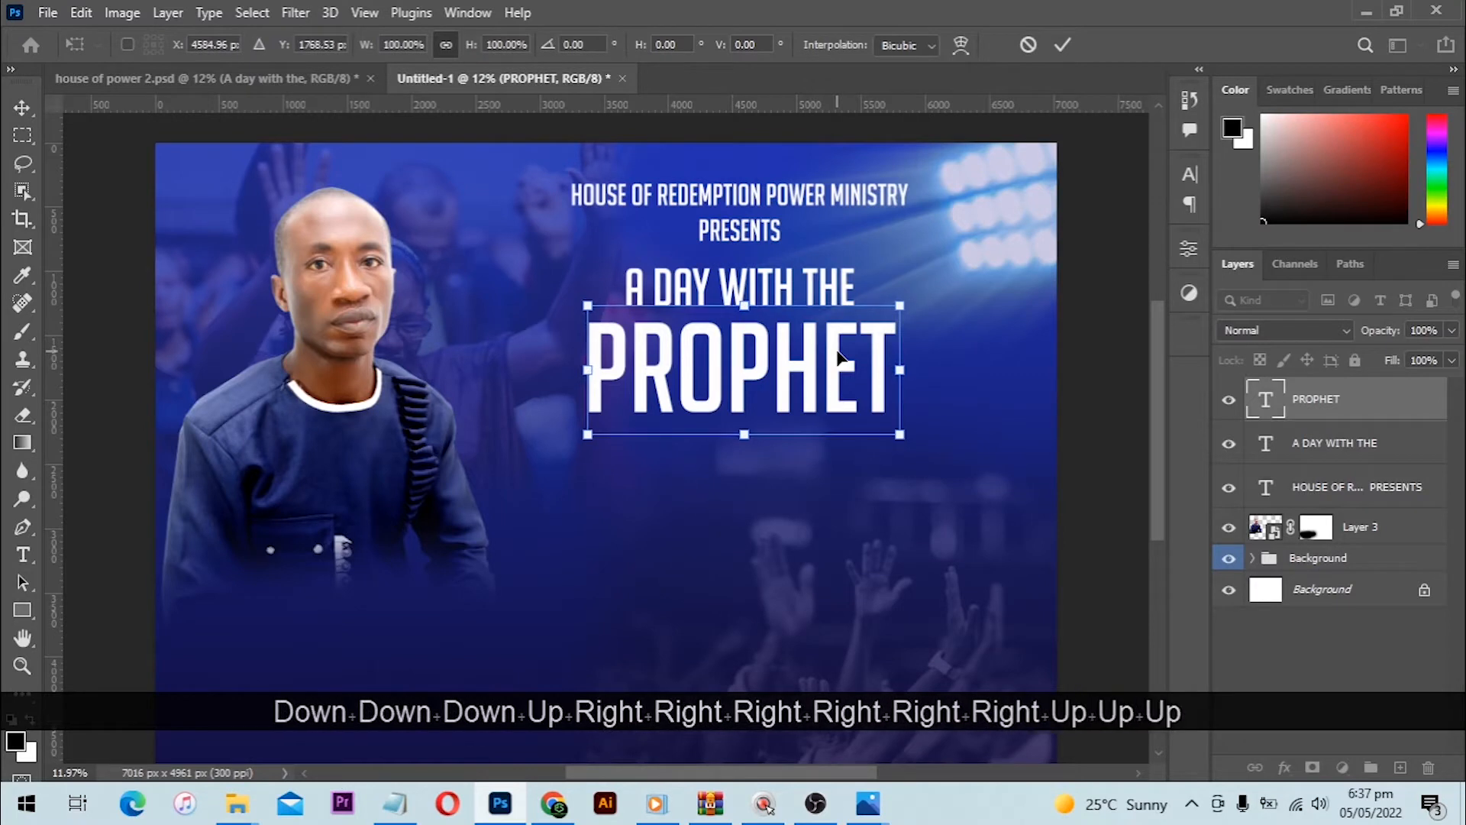
pyautogui.press('Up')
pyautogui.press('Up')
pyautogui.press('Up')
pyautogui.press('Up')
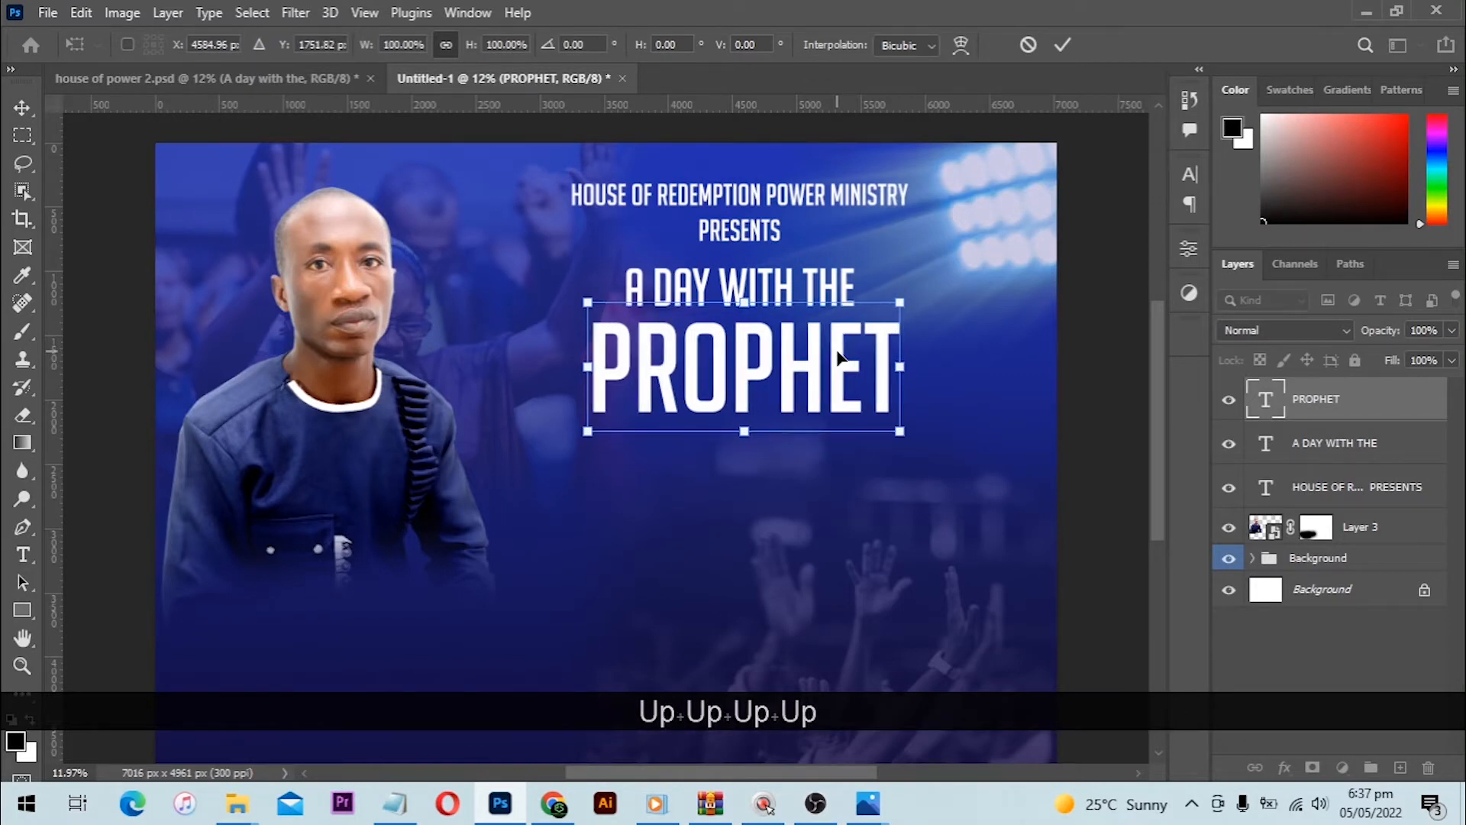
pyautogui.press('Up')
pyautogui.press('Up')
pyautogui.press('Up')
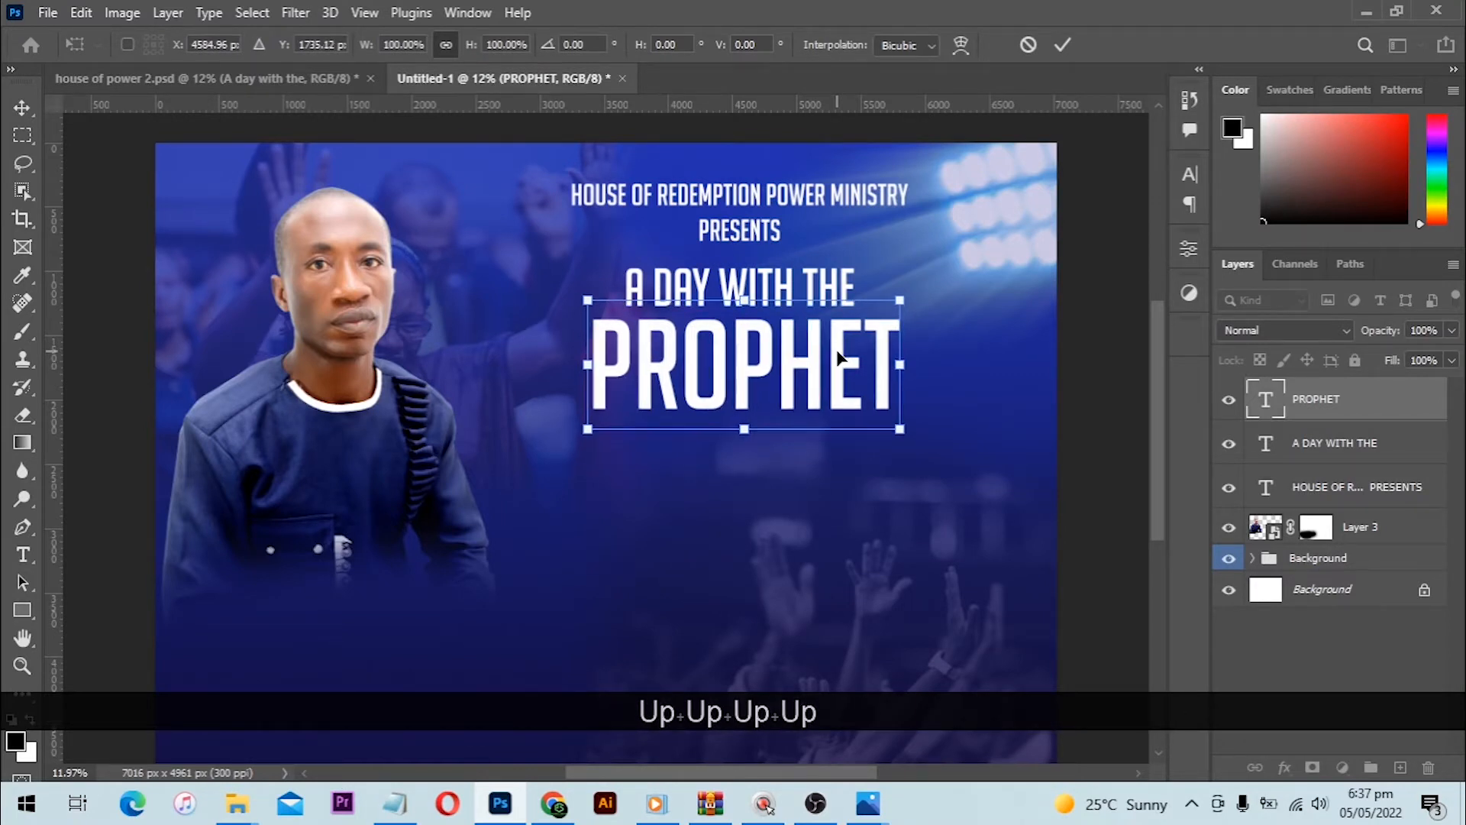
pyautogui.press('Up')
pyautogui.press('Up')
pyautogui.press('Up')
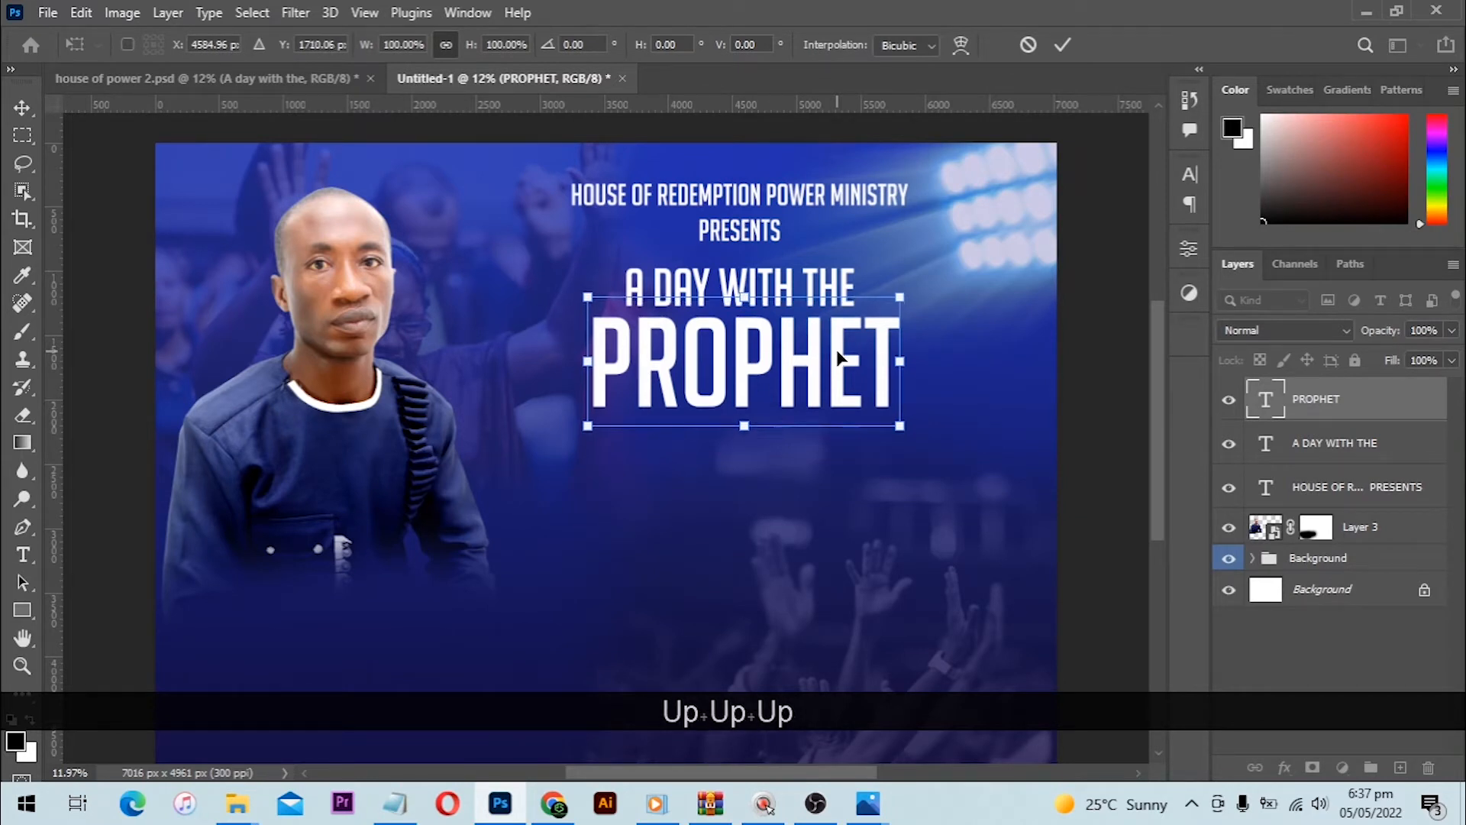
pyautogui.press('Return')
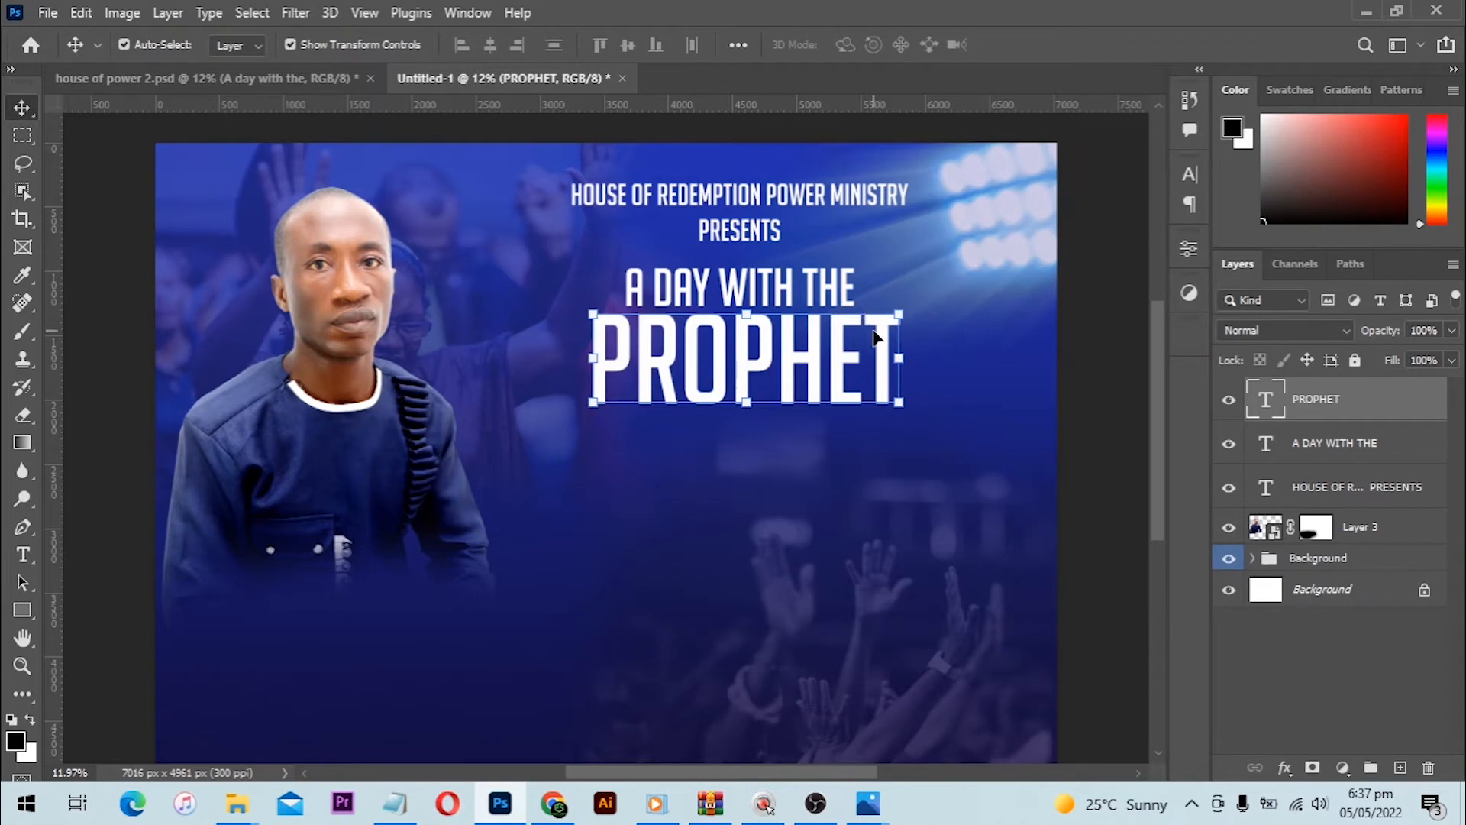
pyautogui.press('Down')
pyautogui.press('Down')
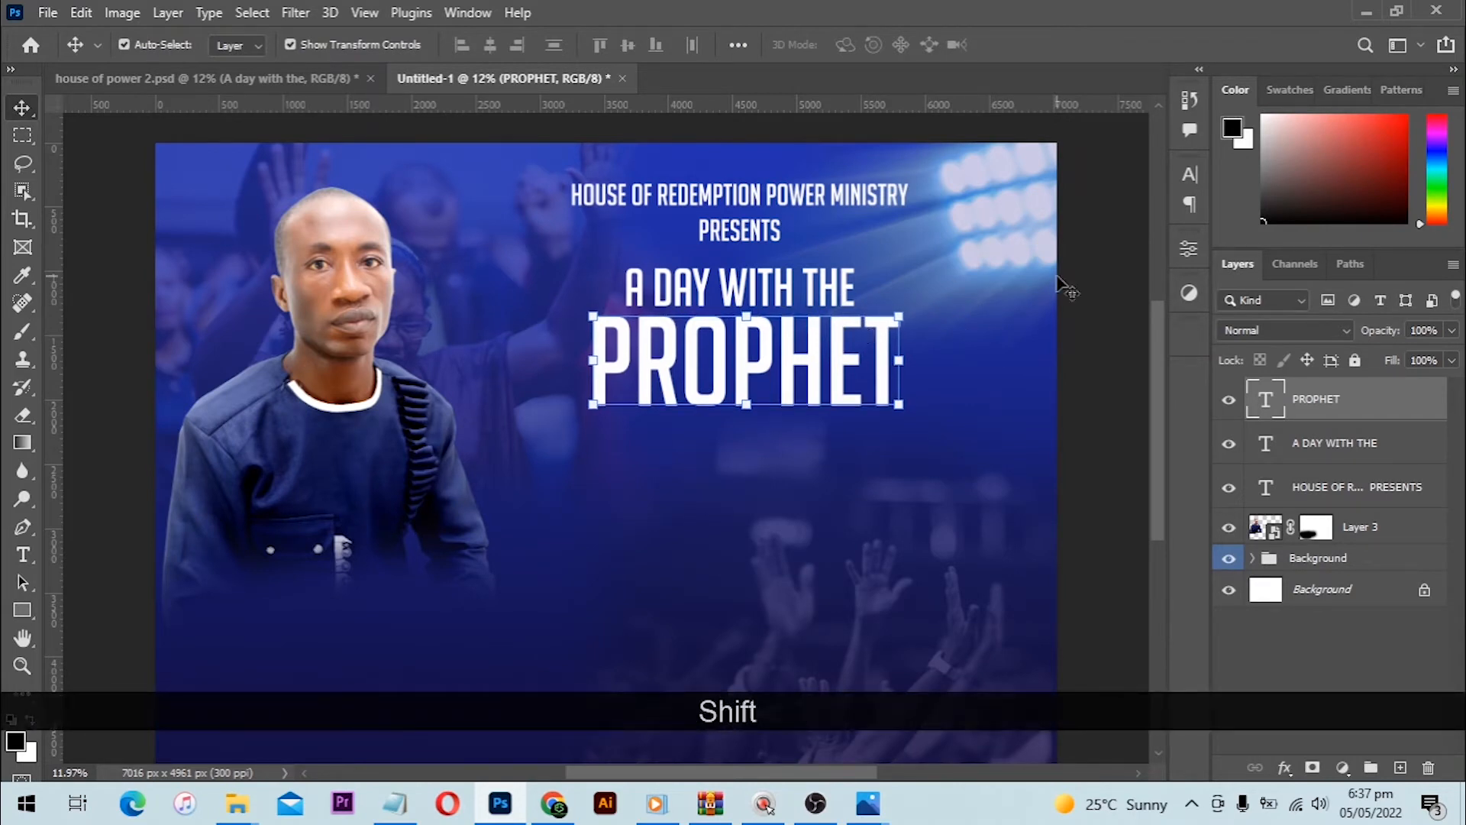
# - Centre PROPHET and A DAY WITH THE horizontally with the ministry heading, then deselect the three layers
pyautogui.click(1079, 279)
pyautogui.keyDown('shift'); pyautogui.click(813, 279); pyautogui.keyUp('shift')
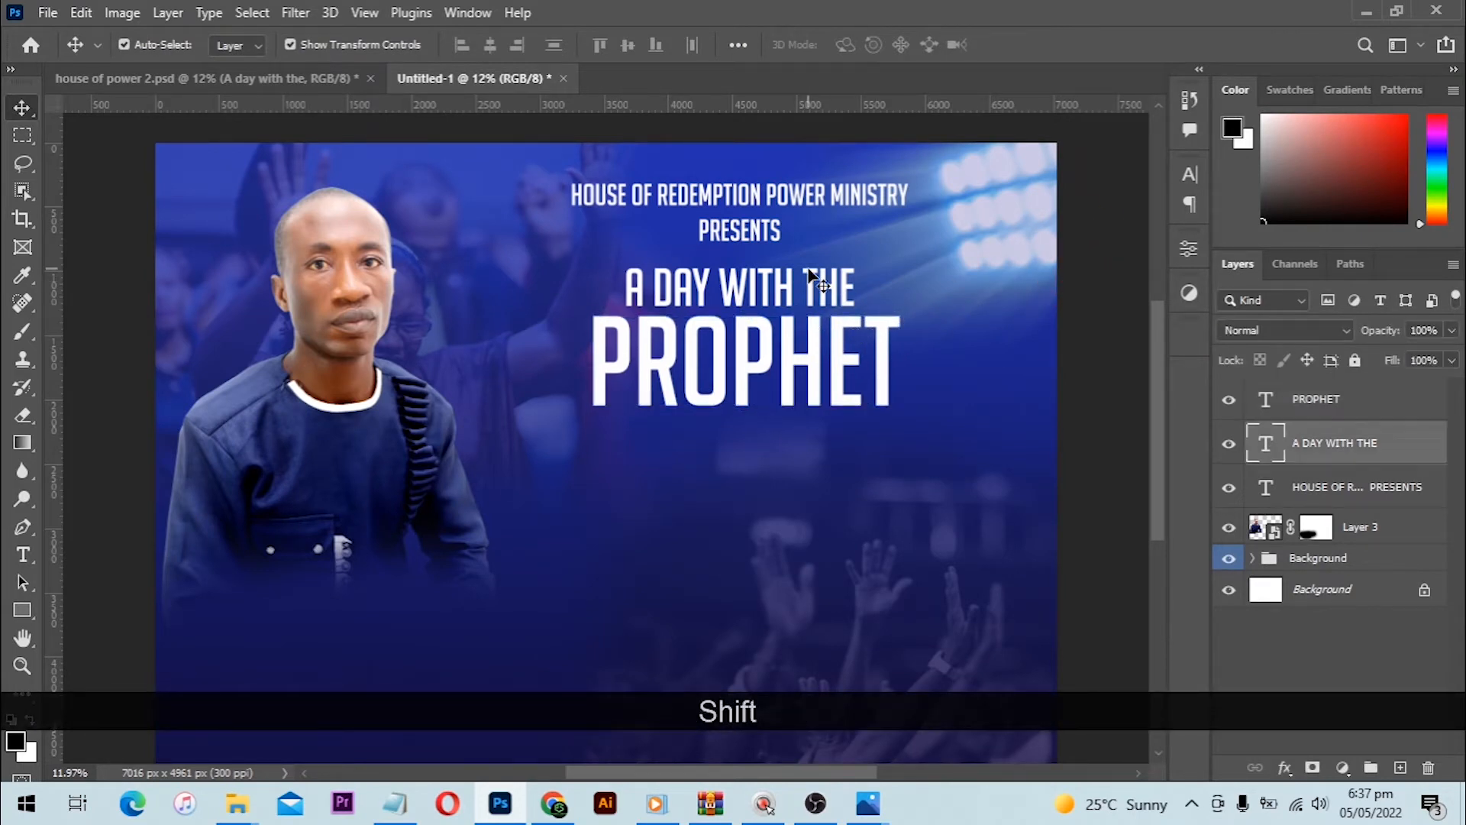
pyautogui.keyDown('shift'); pyautogui.click(810, 359); pyautogui.keyUp('shift')
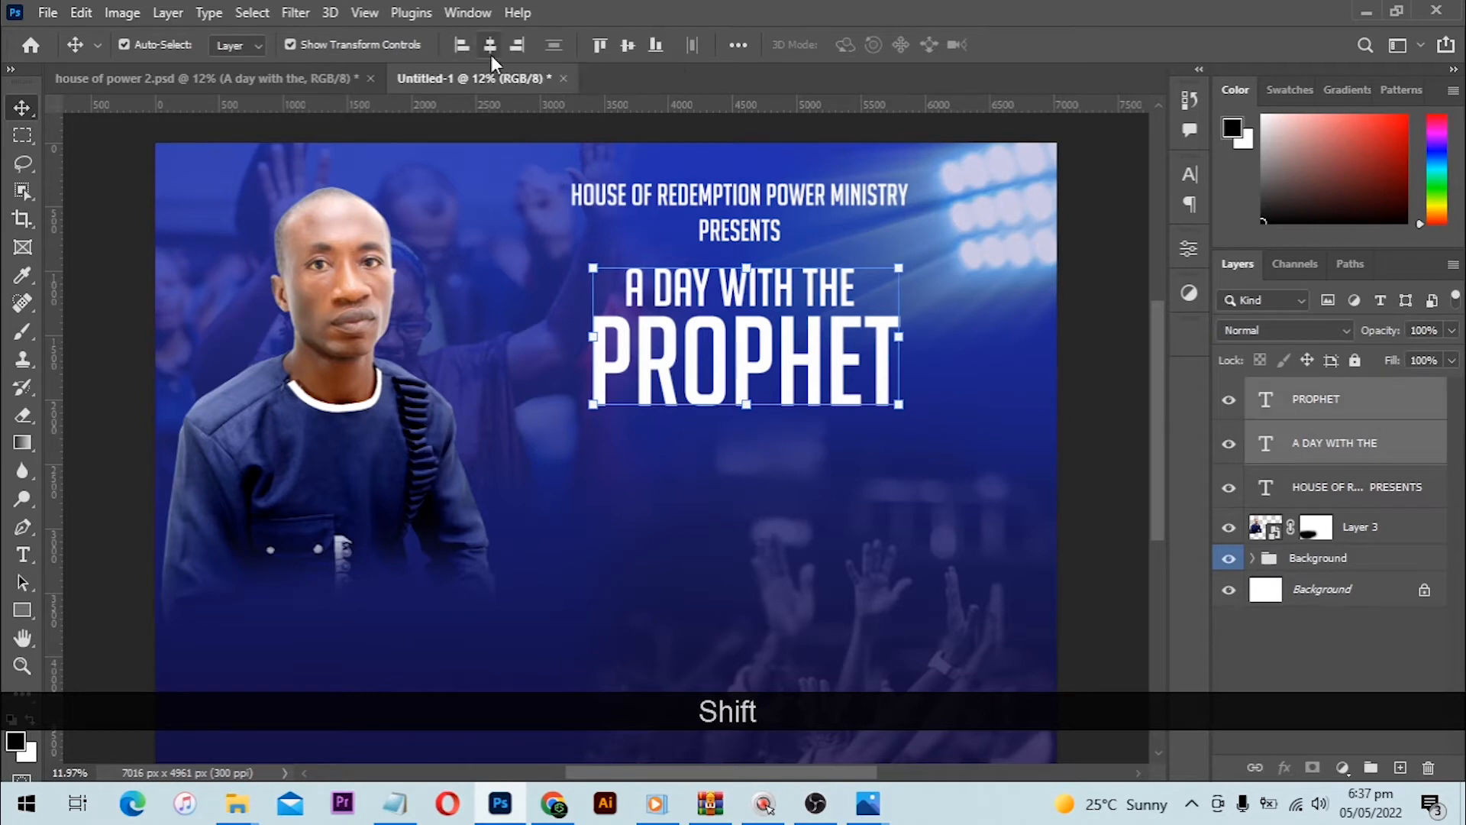
pyautogui.keyDown('shift'); pyautogui.click(694, 206); pyautogui.keyUp('shift')
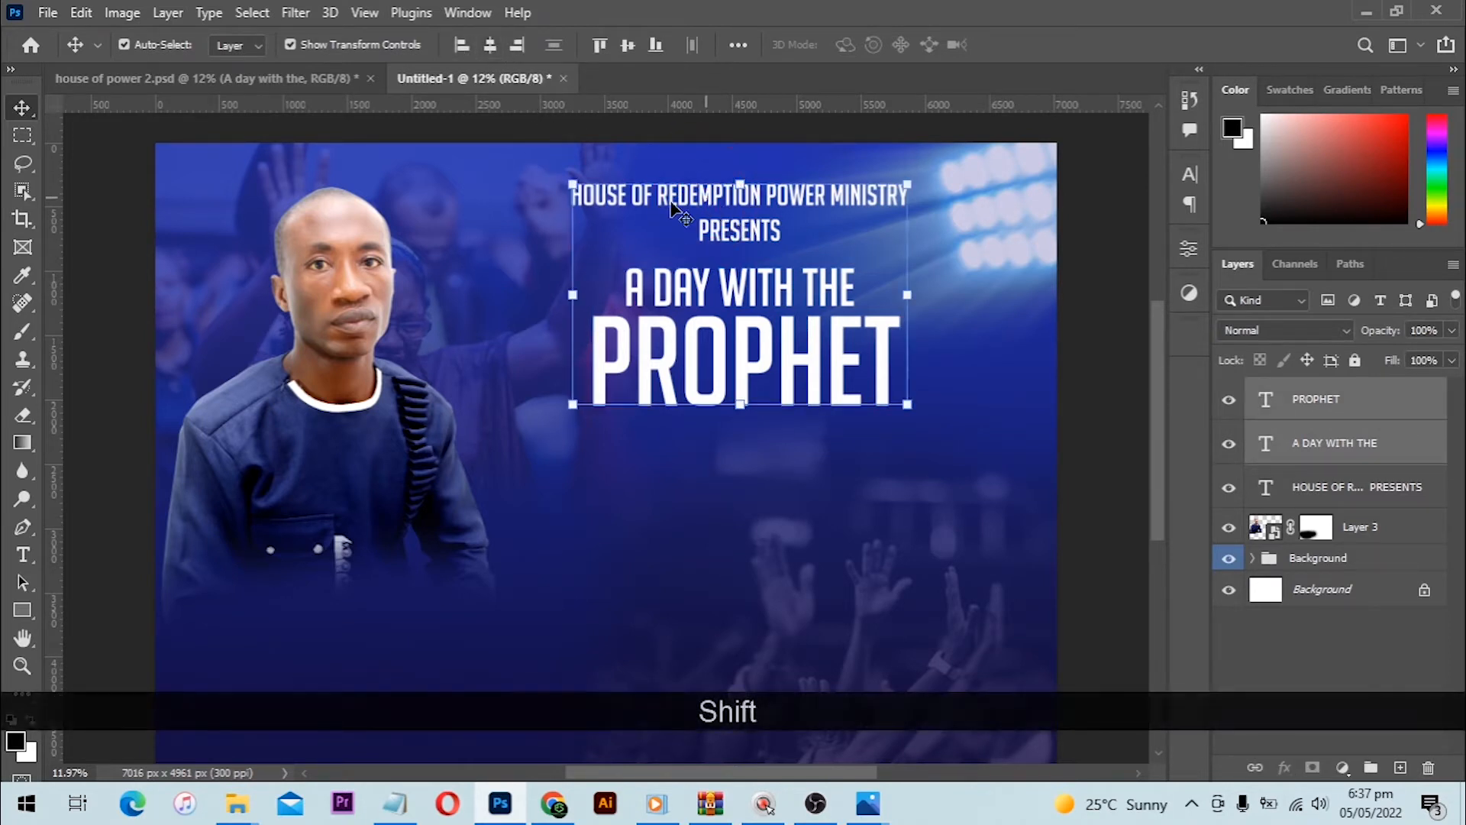
pyautogui.click(490, 44)
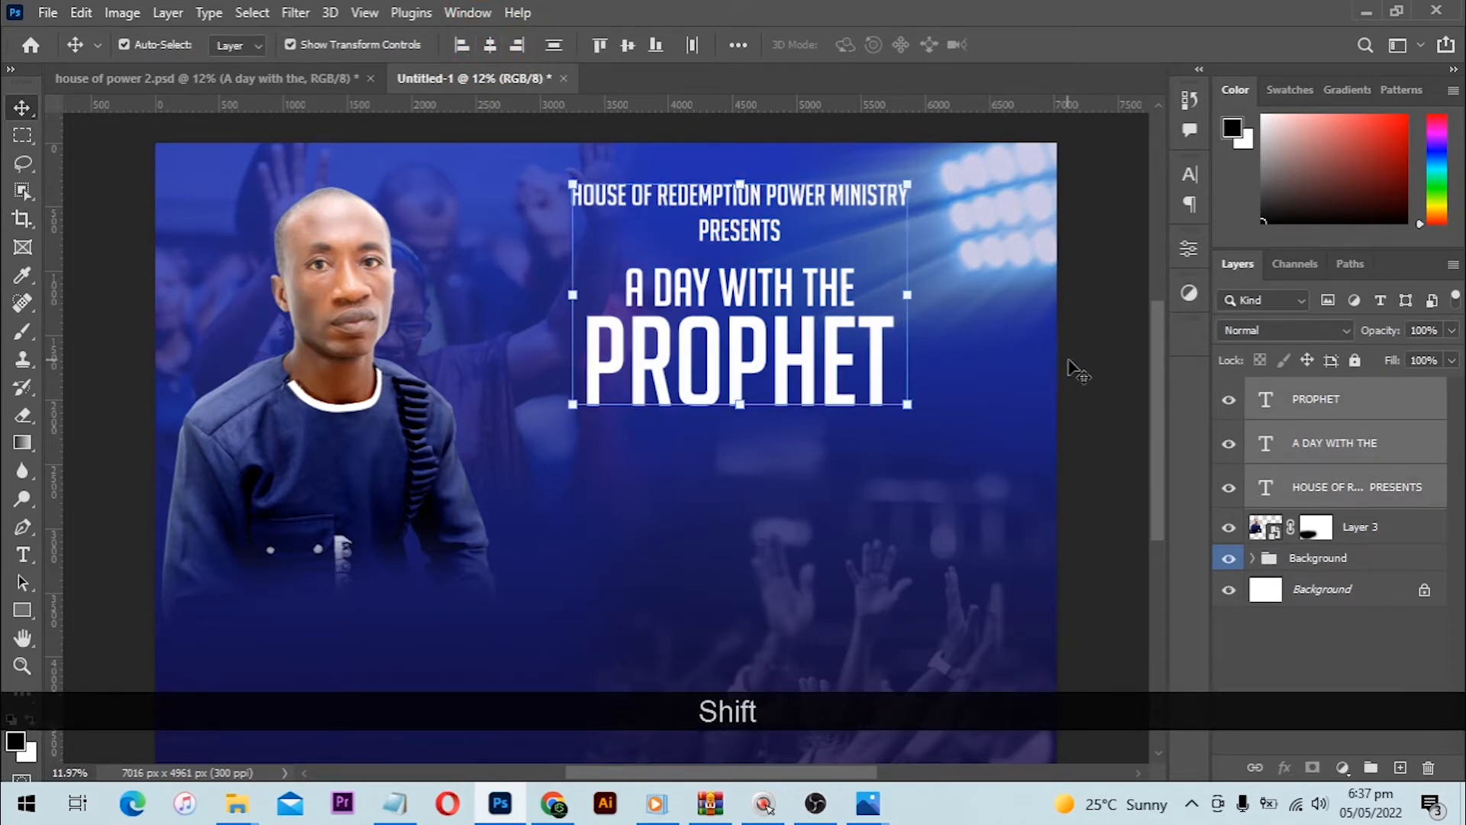
pyautogui.click(1104, 373)
# - Add a Gradient Overlay to the PROPHET layer using the orange-to-yellow preset gradient
pyautogui.click(849, 377)
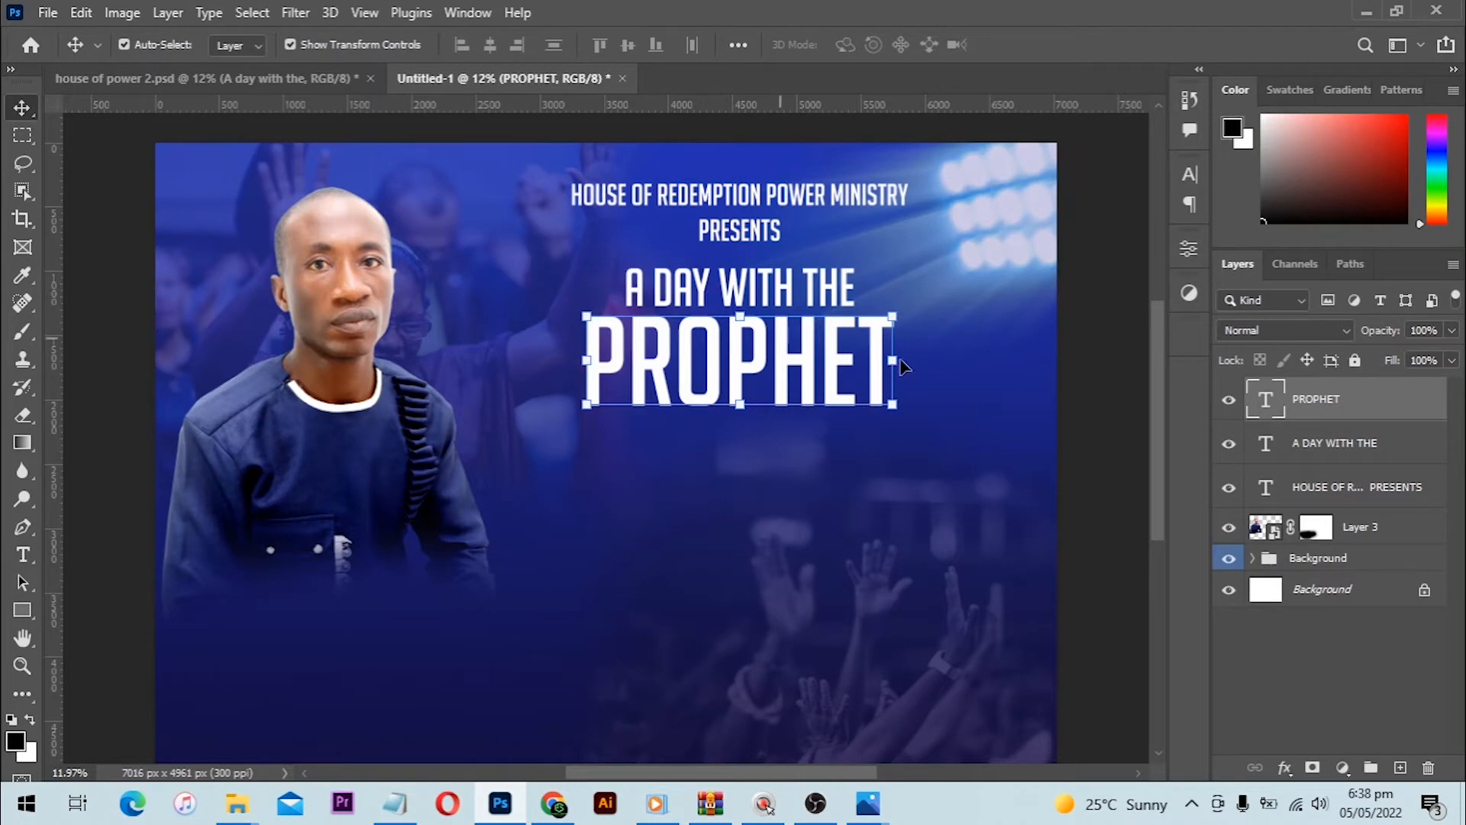
pyautogui.doubleClick(1405, 402)
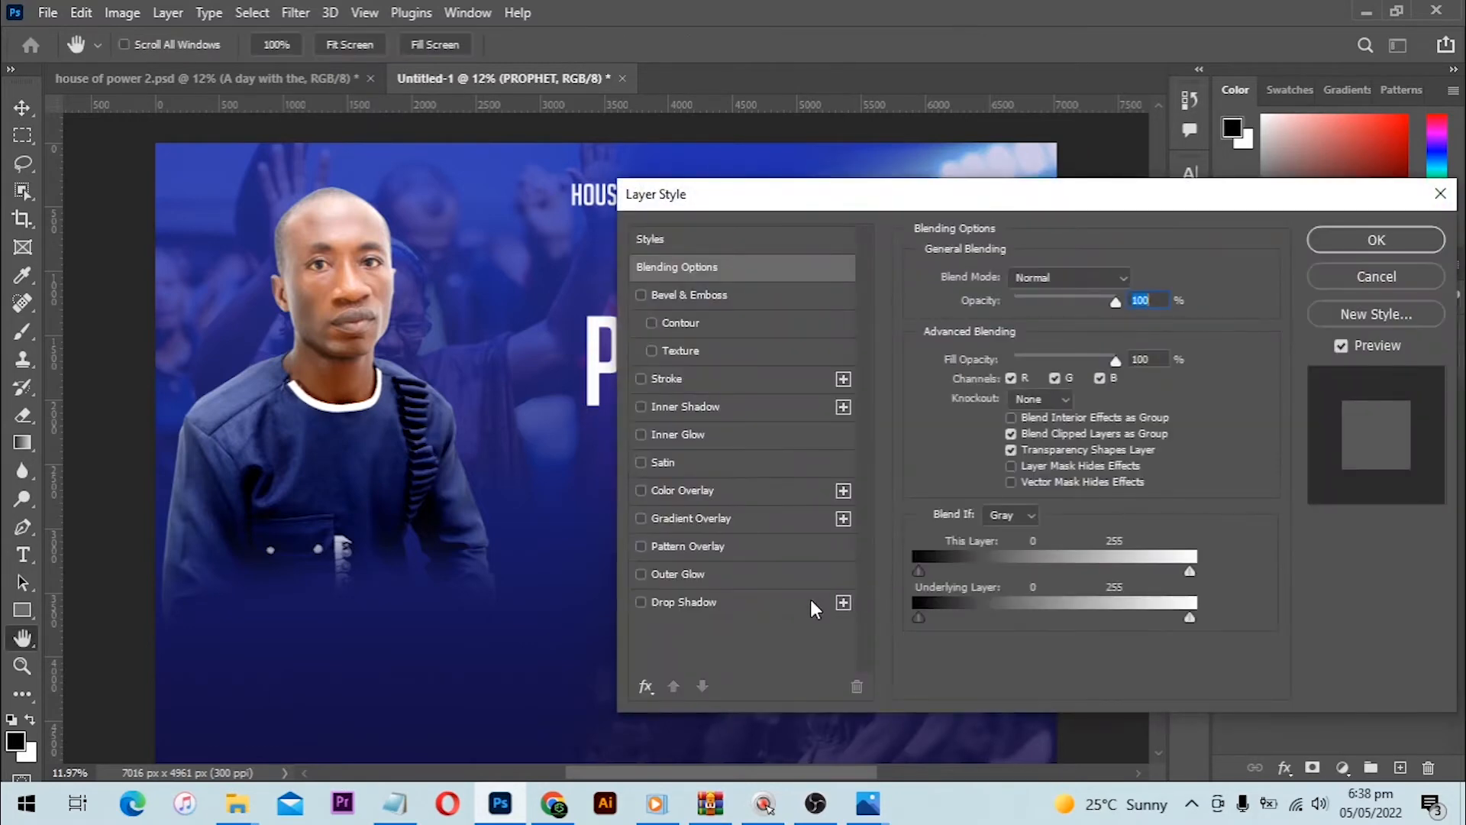
pyautogui.click(726, 522)
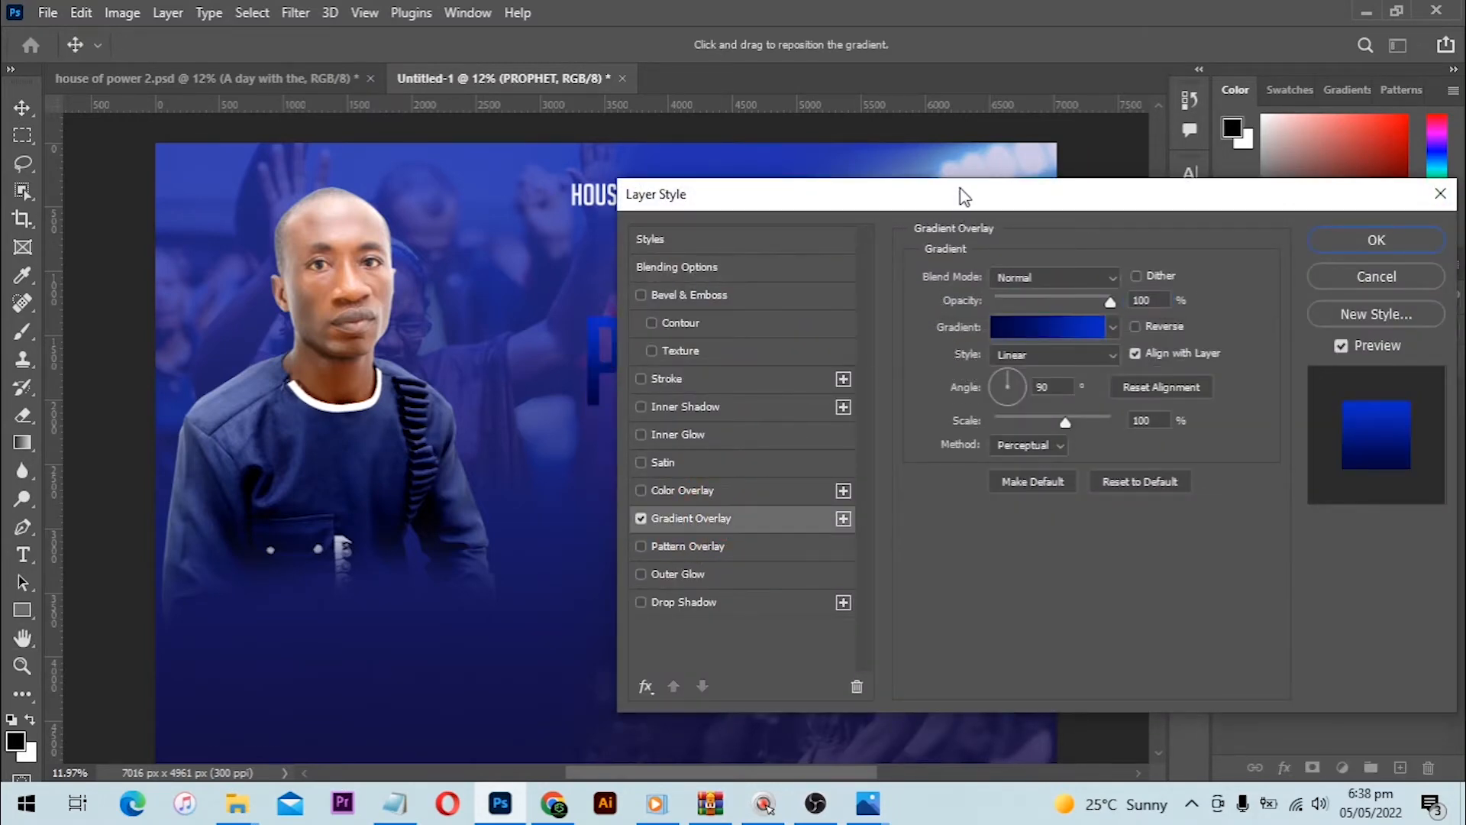
pyautogui.moveTo(963, 197); pyautogui.dragTo(1133, 187)
pyautogui.click(1220, 308)
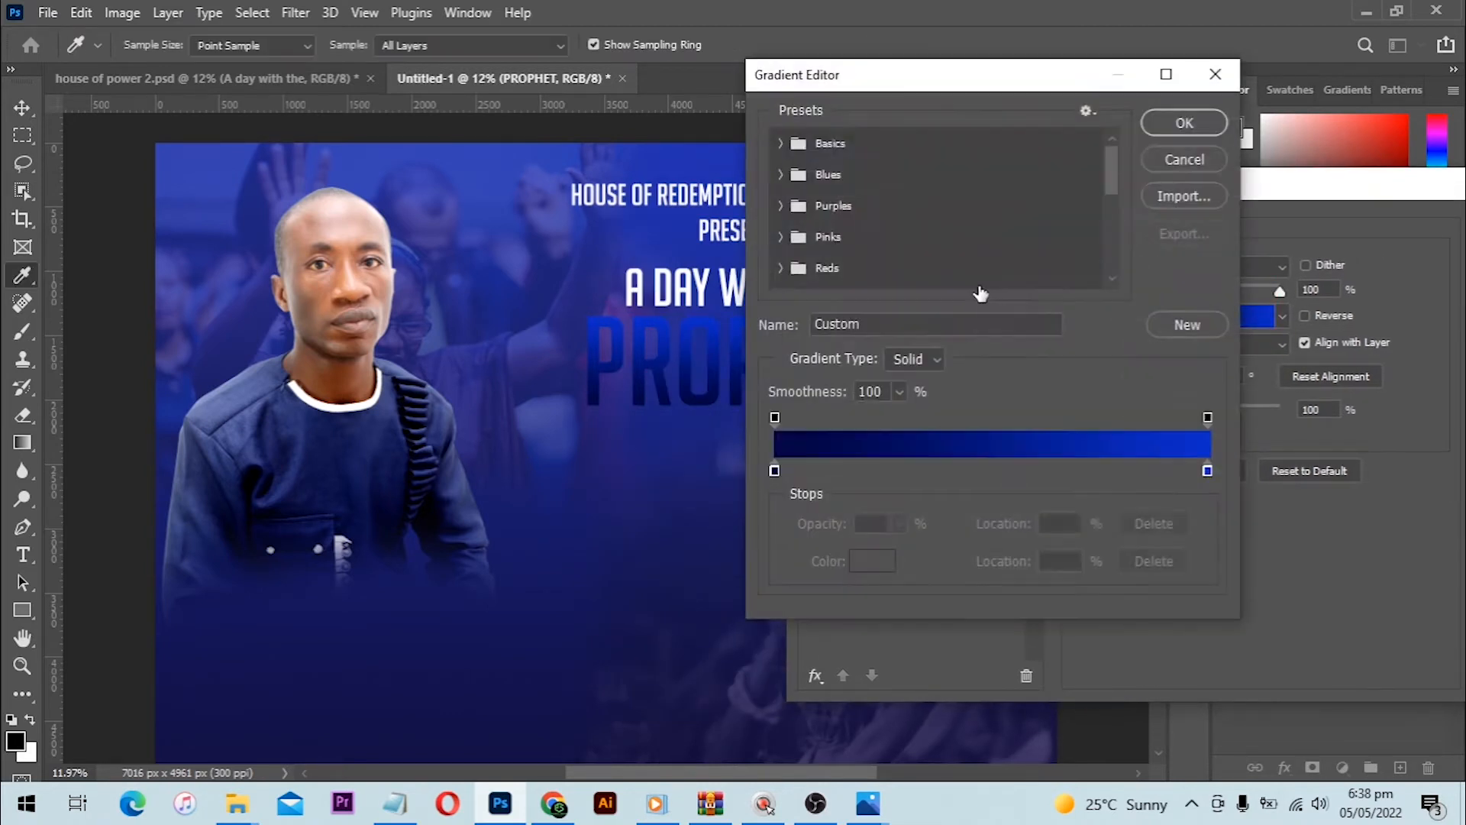
pyautogui.scroll(-8, 932, 226)
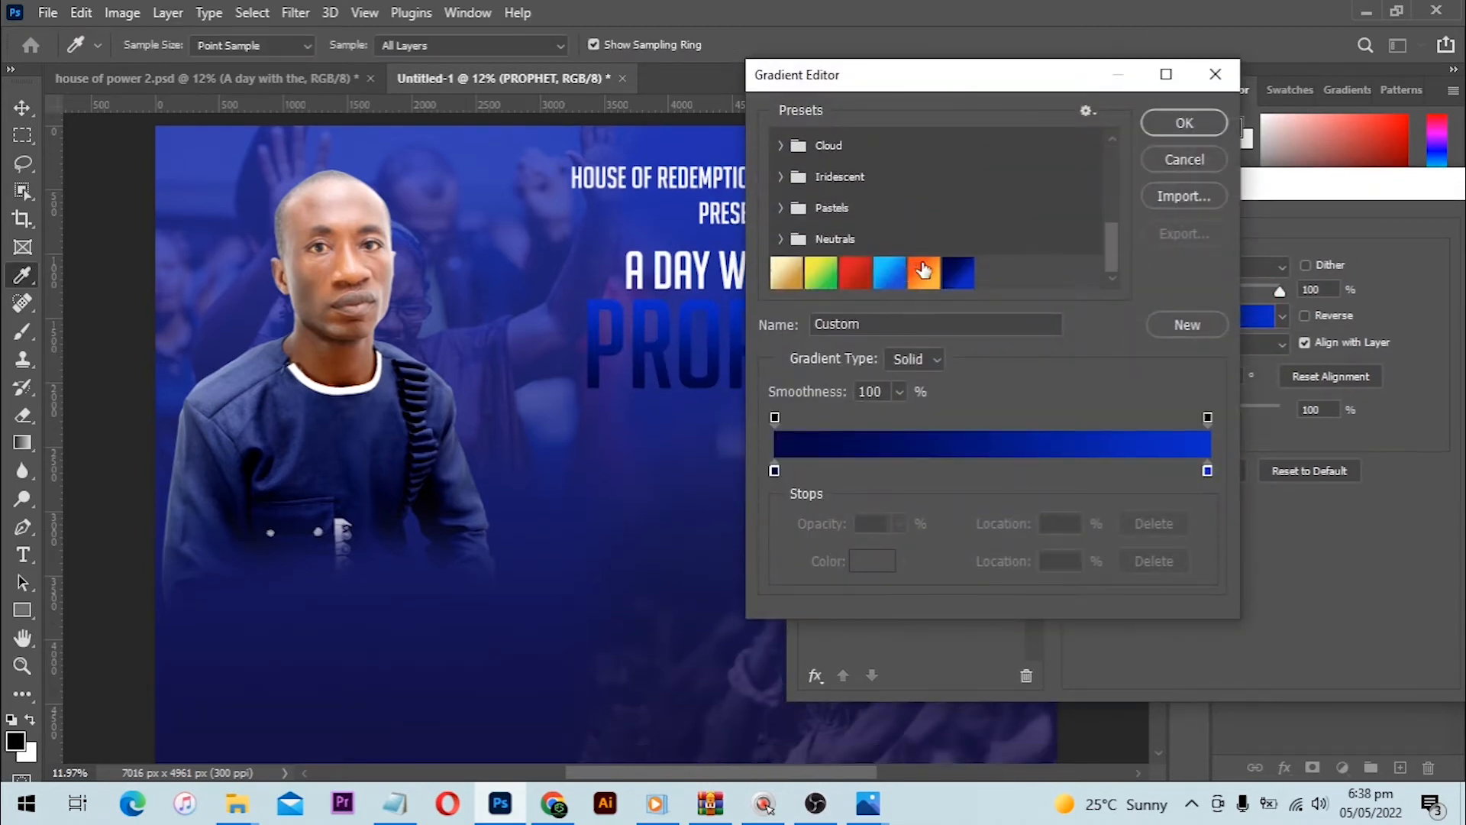
pyautogui.click(923, 271)
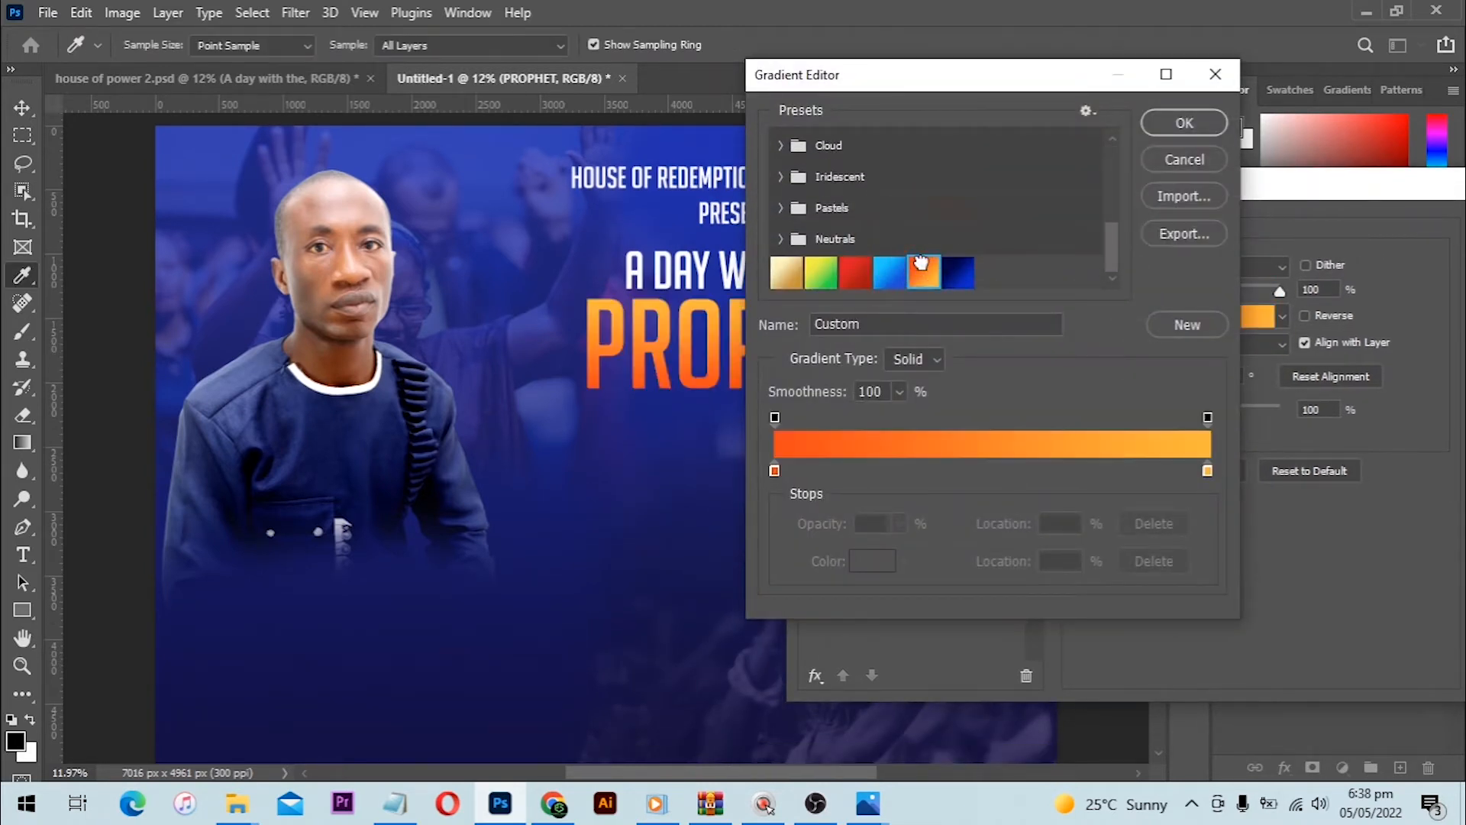
# - Examine the hex colour codes of the orange gradient's start and end stops
pyautogui.click(776, 470)
pyautogui.doubleClick(776, 470)
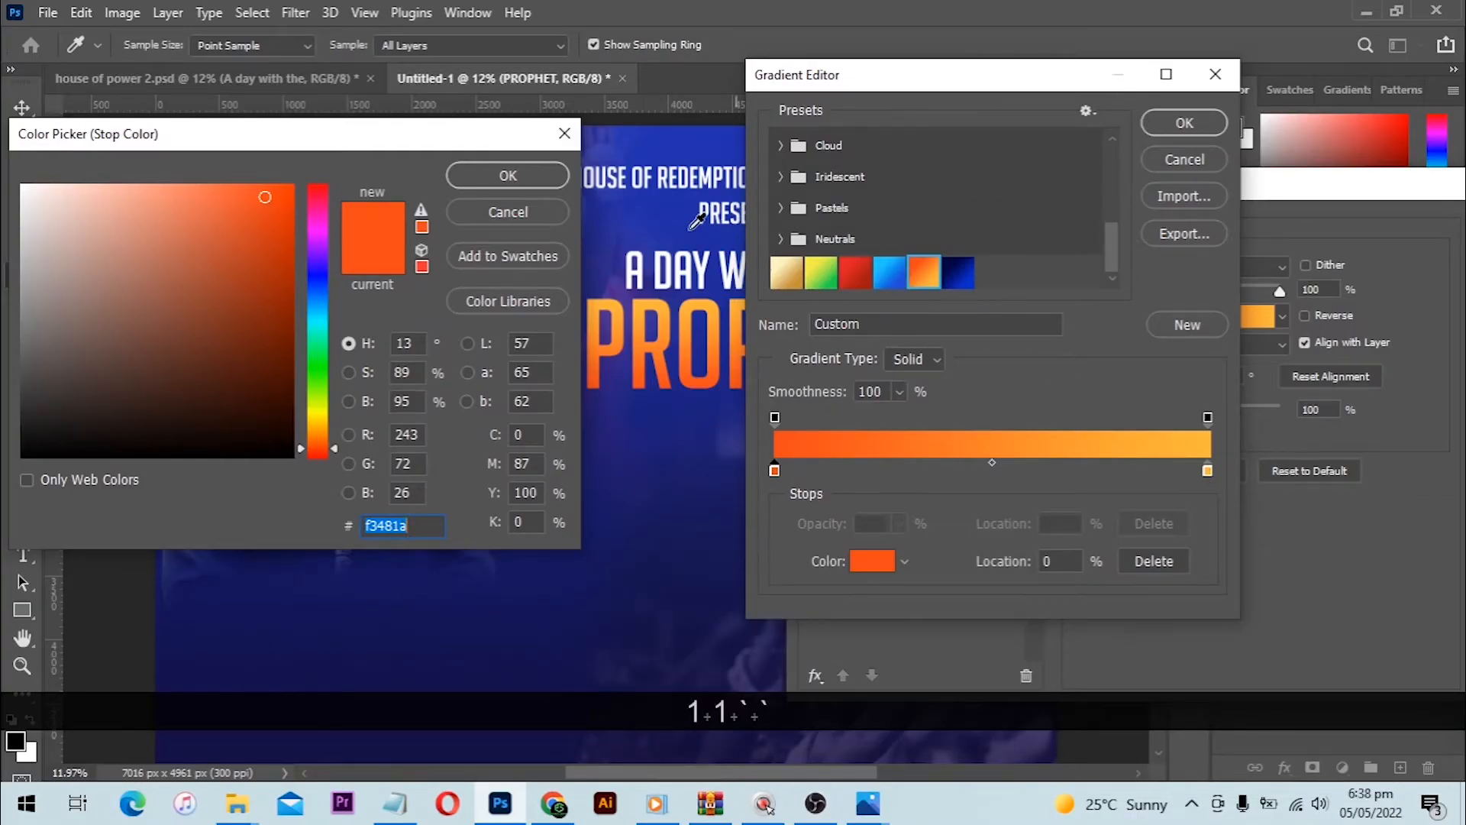
pyautogui.click(566, 134)
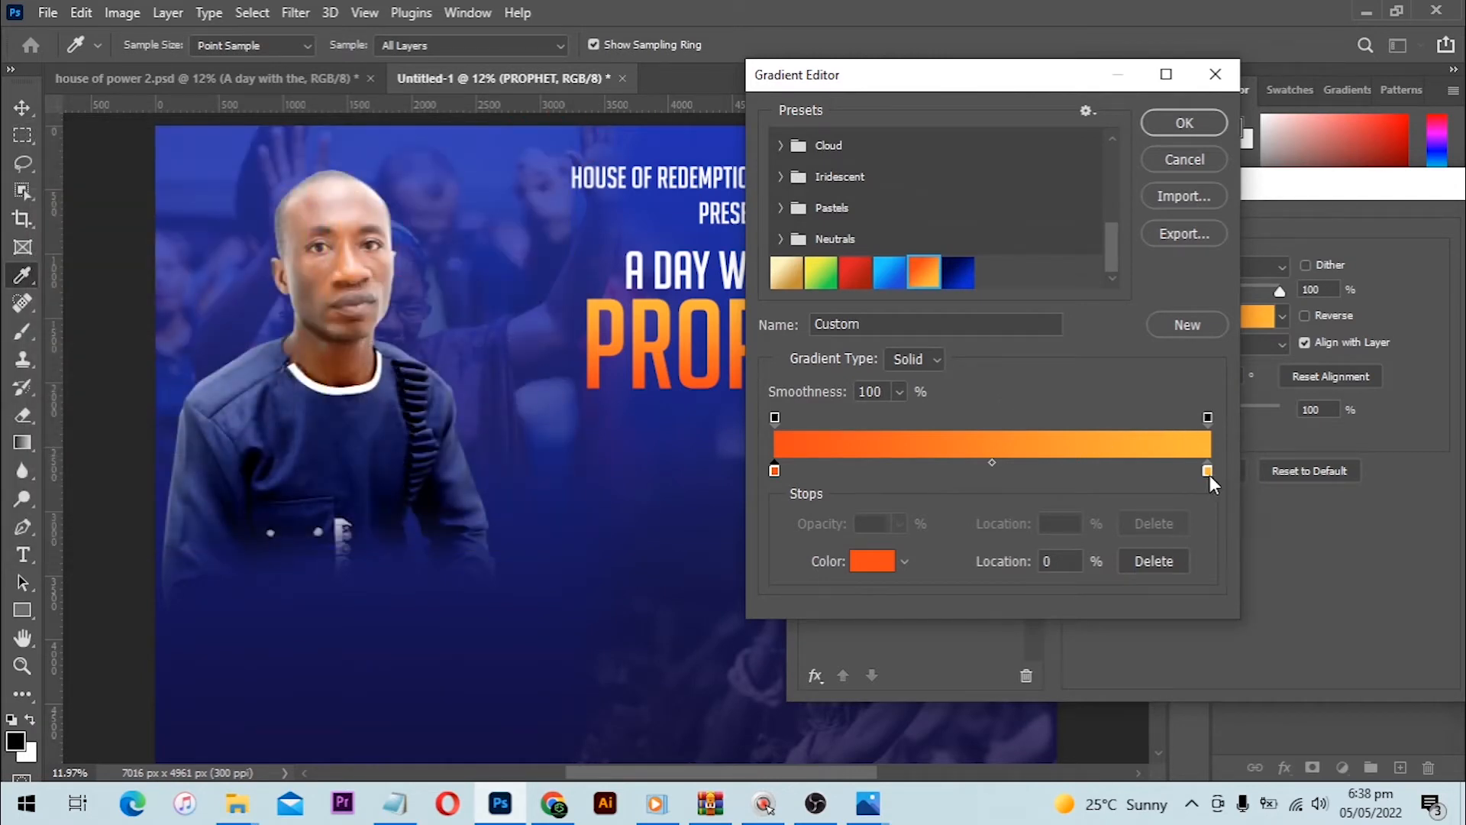
pyautogui.click(1207, 469)
pyautogui.click(878, 561)
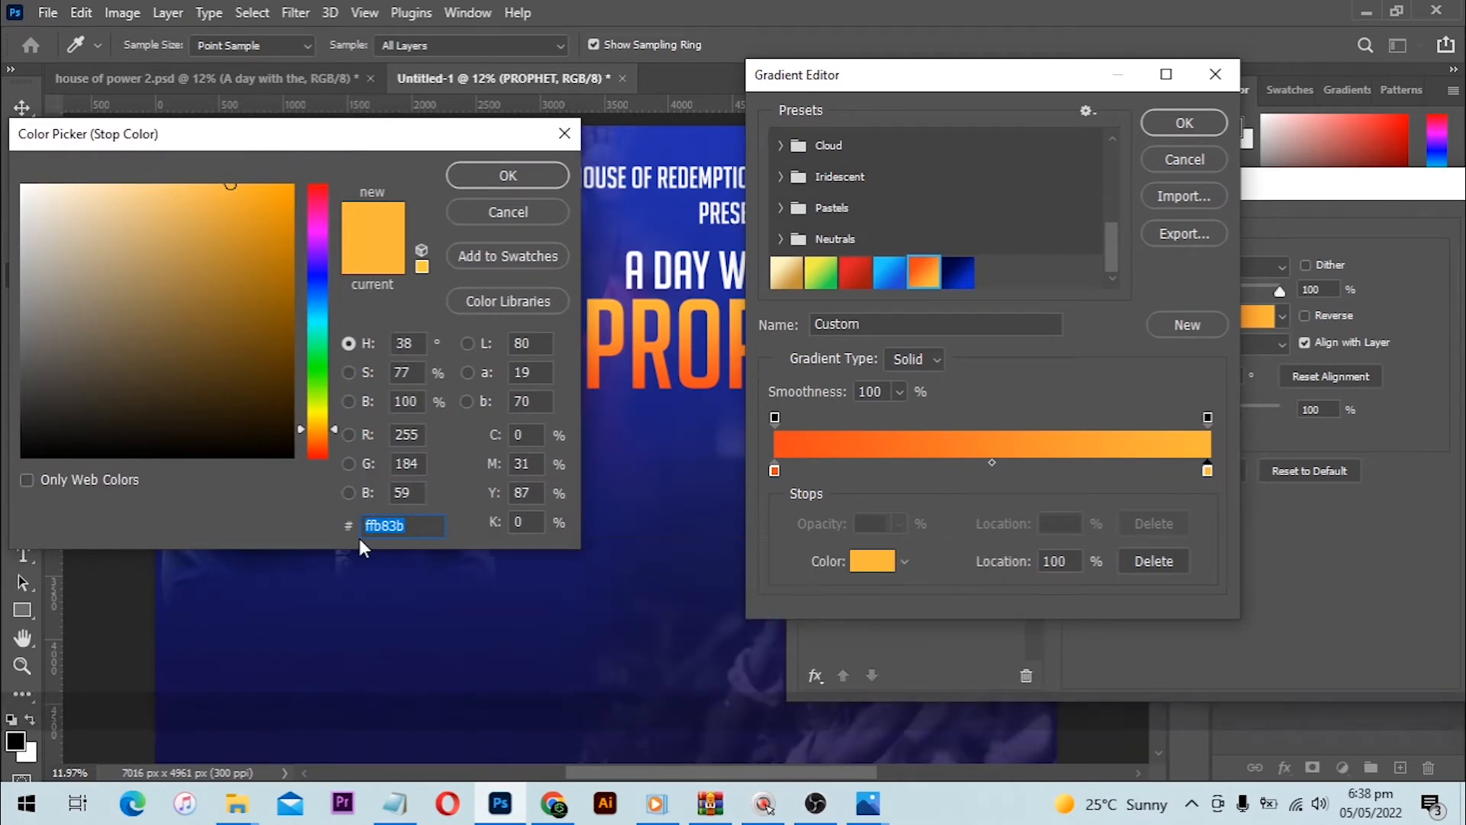
pyautogui.click(532, 178)
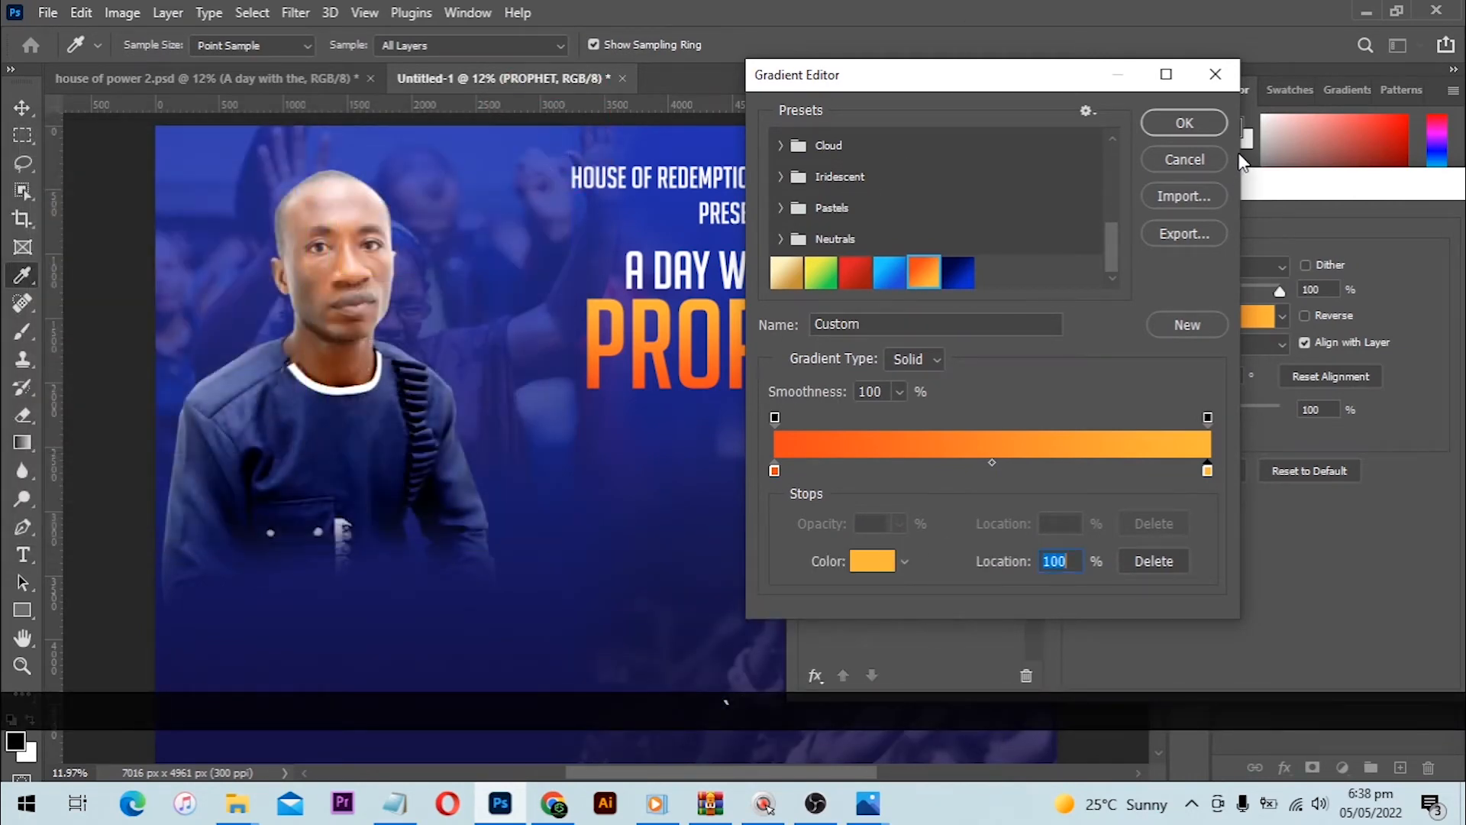
# - Accept the orange gradient and apply the layer style to PROPHET
pyautogui.click(1185, 124)
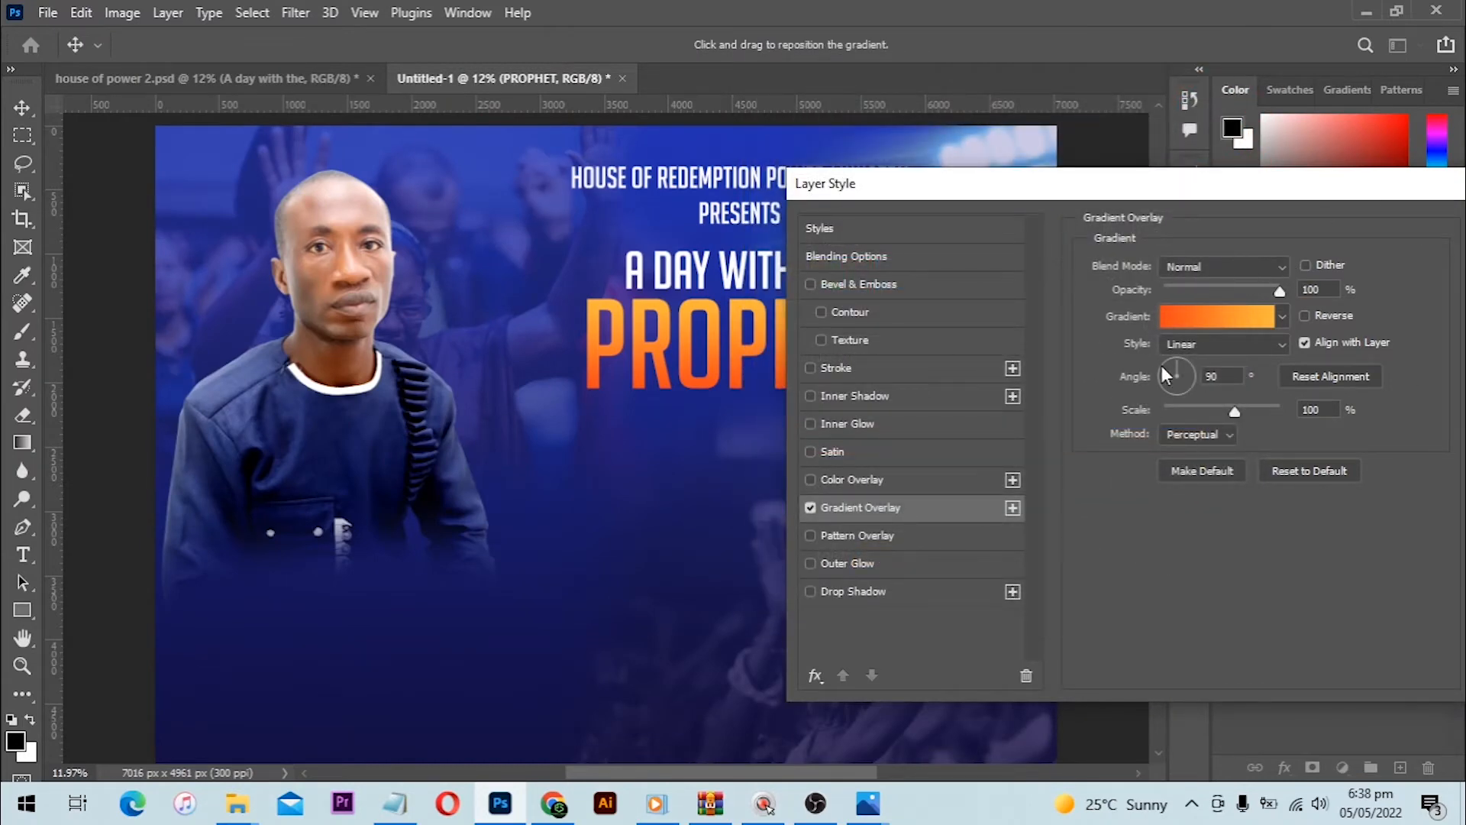
pyautogui.moveTo(1195, 193); pyautogui.dragTo(1046, 202)
pyautogui.click(1411, 245)
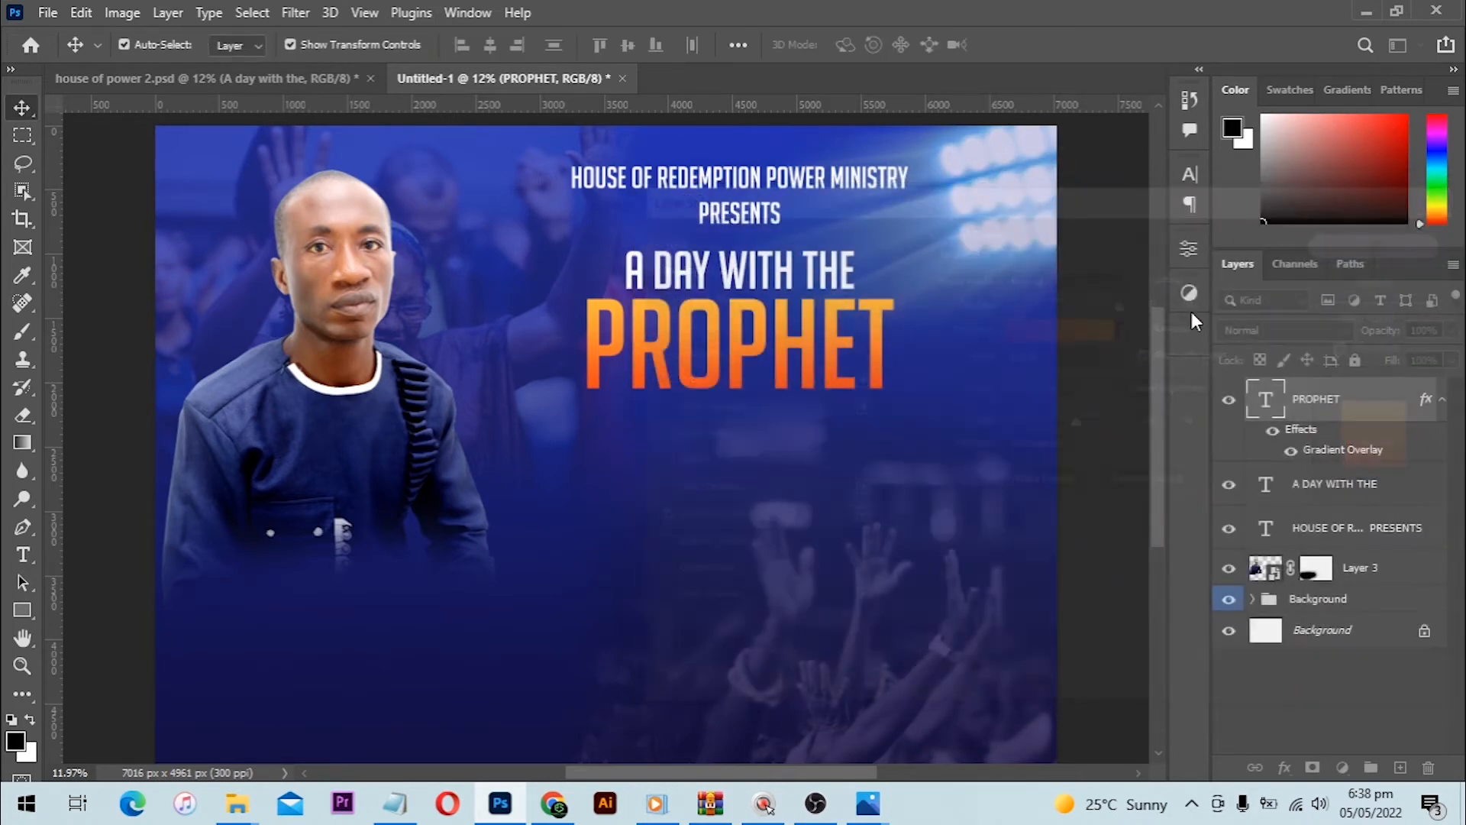
# - Scale PROPHET and A DAY WITH THE together from their centre to about 104%, then deselect them
pyautogui.keyDown('shift'); pyautogui.click(834, 273); pyautogui.keyUp('shift')
pyautogui.moveTo(899, 247); pyautogui.dragTo(905, 242)
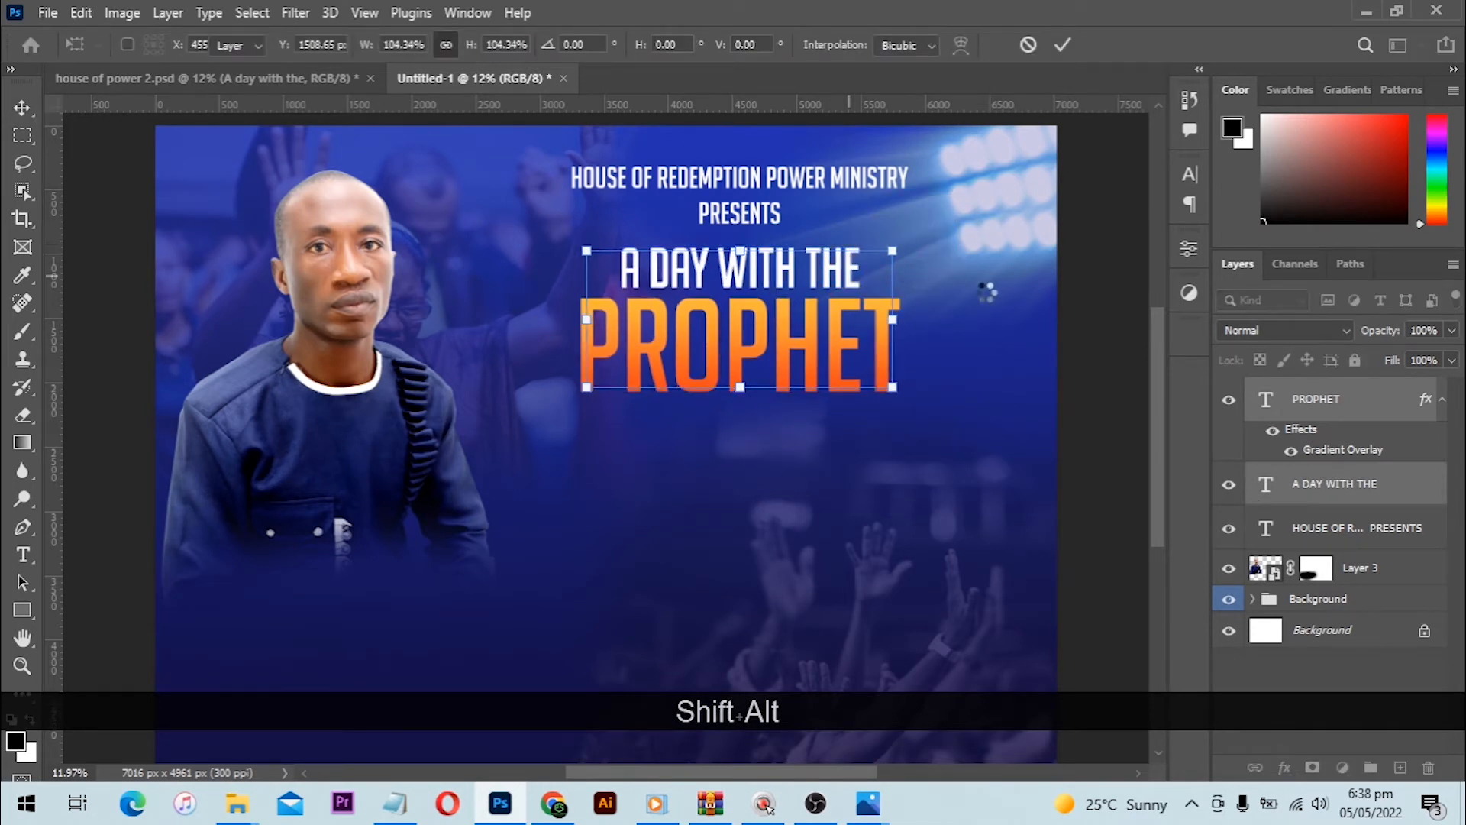
pyautogui.click(1078, 317)
# - Move the minister portrait slightly right, towards the event text
pyautogui.scroll(-1, 412, 492)
pyautogui.moveTo(391, 399)
pyautogui.mouseDown()
pyautogui.moveTo(428, 397)
pyautogui.moveTo(355, 412)
pyautogui.mouseUp()
pyautogui.scroll(1, 901, 474)
pyautogui.scroll(-1, 657, 507)
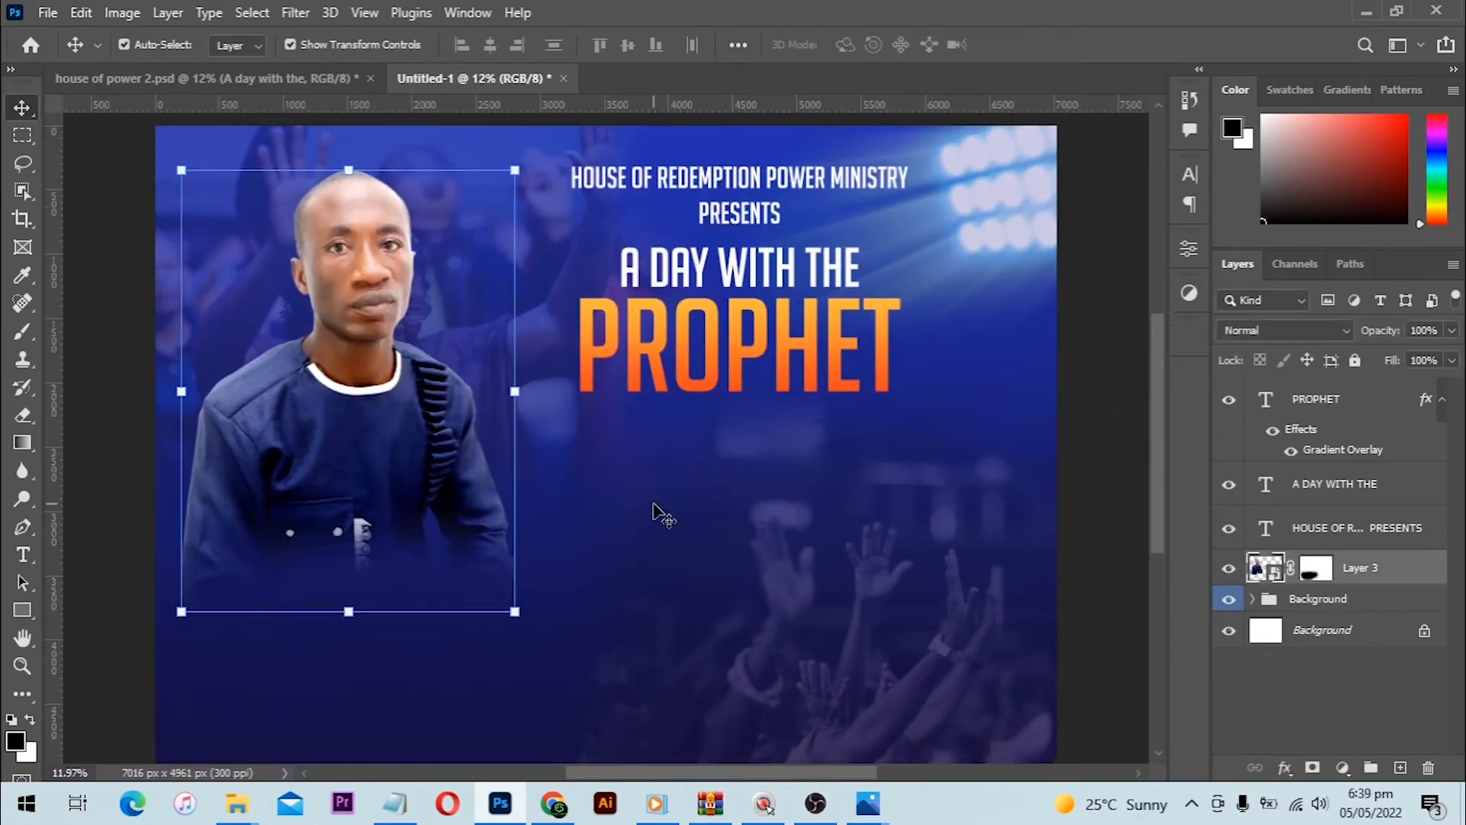
# - Place the Lens flare image from the church flyer folder between the portrait and PROPHET and commit it
pyautogui.moveTo(264, 803)
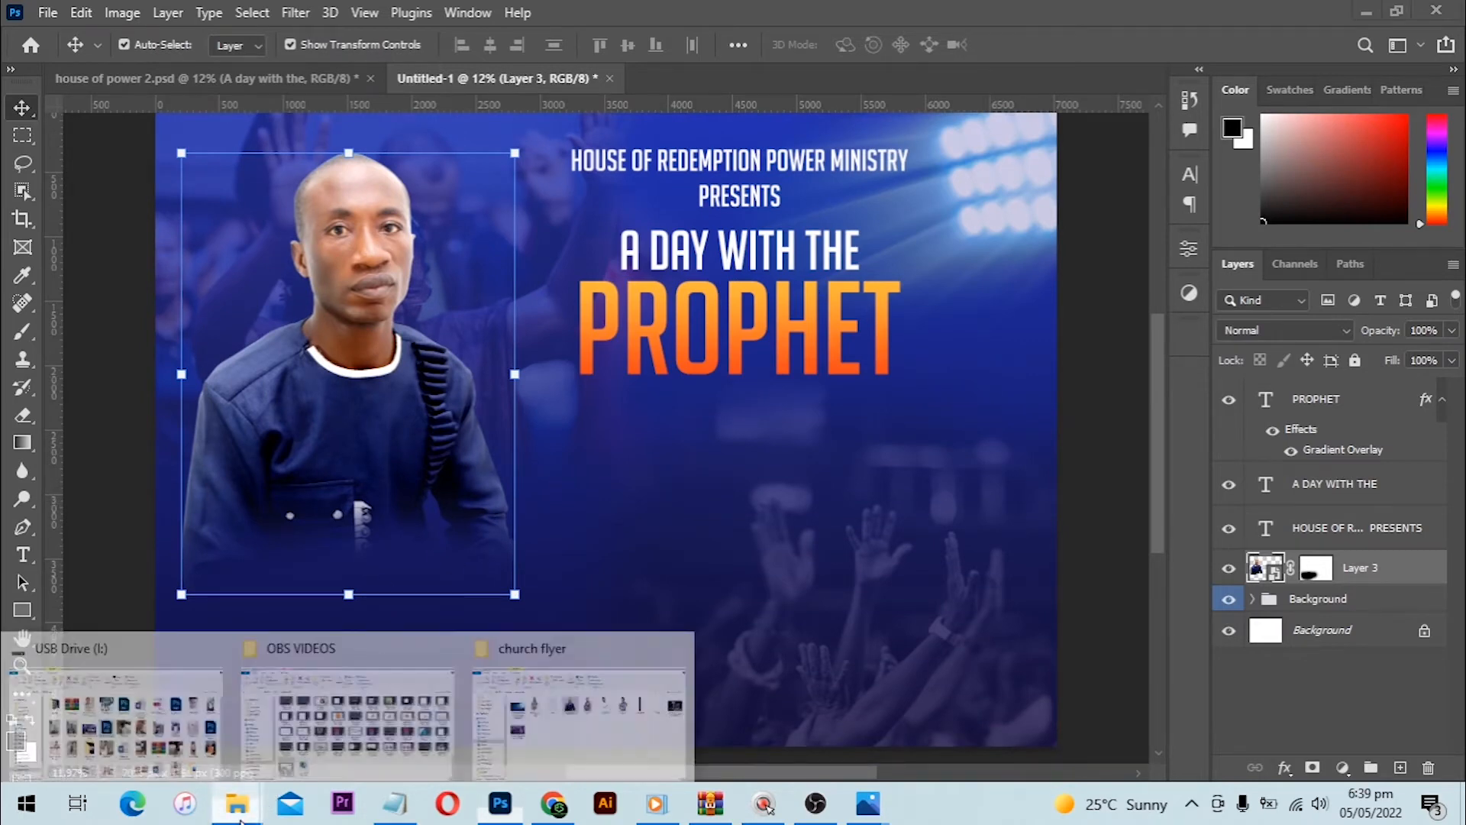
pyautogui.click(610, 649)
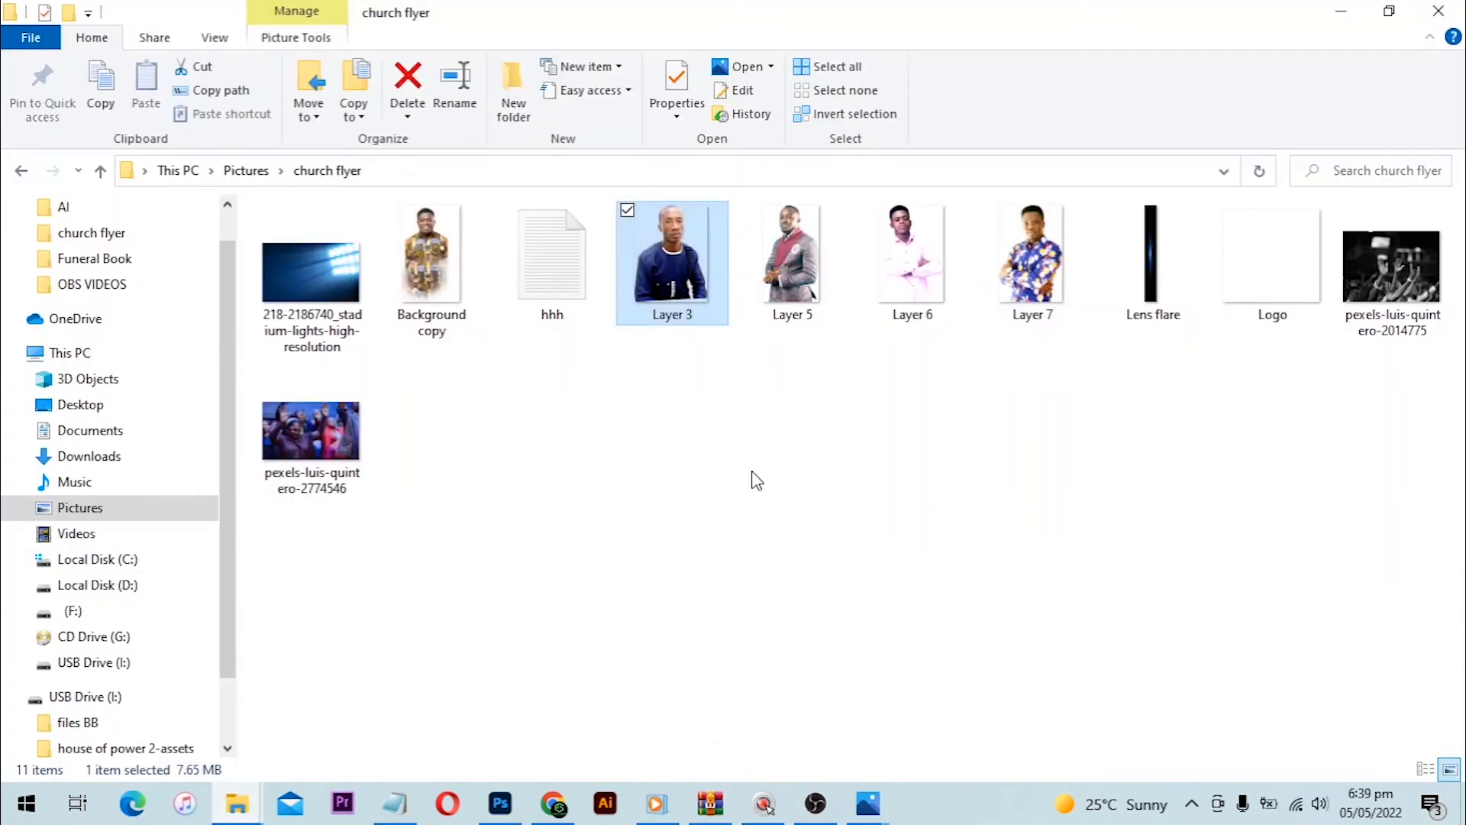
pyautogui.moveTo(1149, 263); pyautogui.dragTo(514, 638)
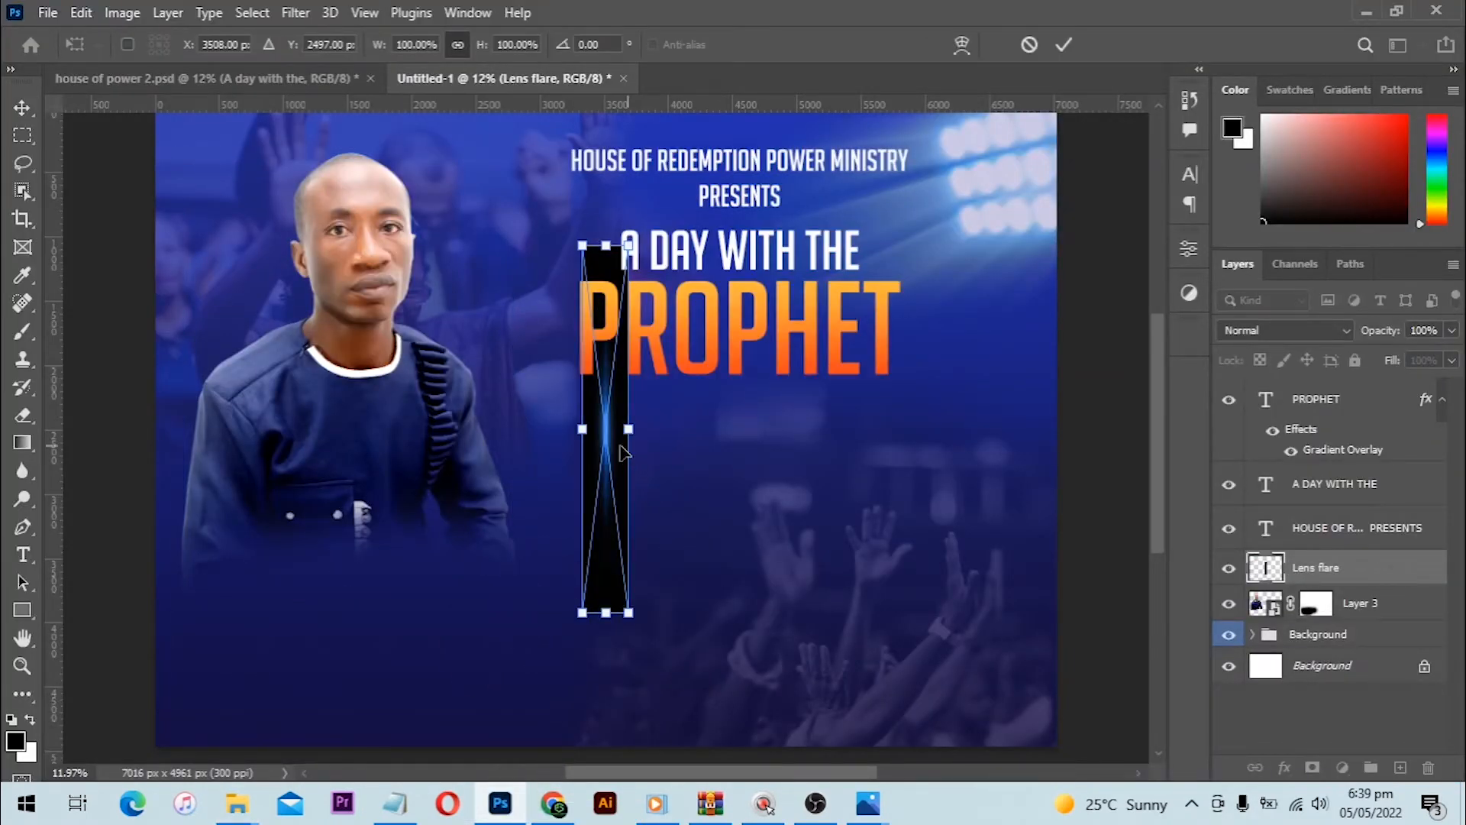
pyautogui.scroll(1, 609, 463)
pyautogui.scroll(1, 605, 457)
pyautogui.moveTo(608, 448); pyautogui.dragTo(578, 471)
pyautogui.doubleClick(578, 469)
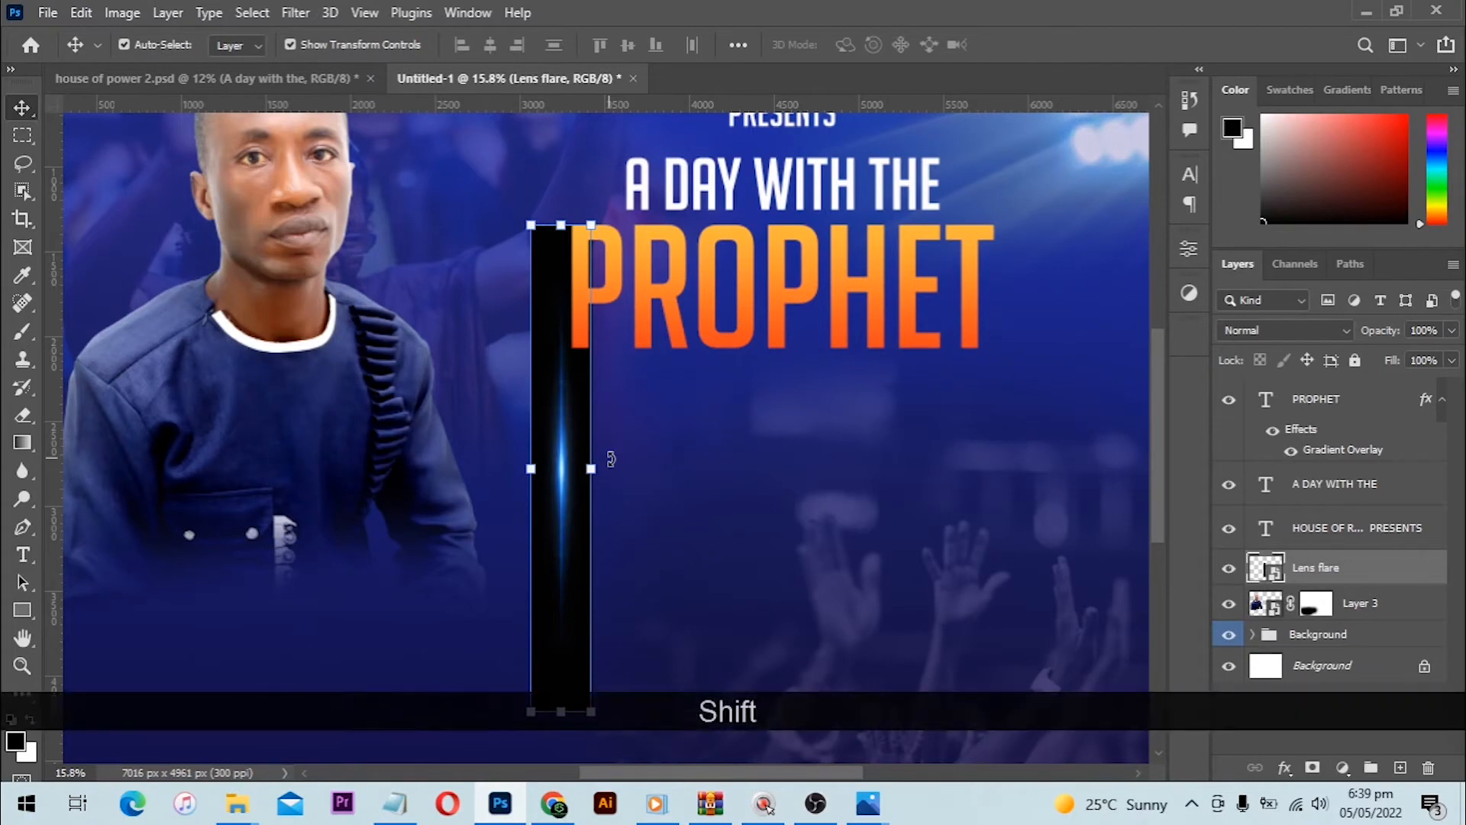
# - Try the Screen blend mode on the Lens flare layer, then set it to Linear Dodge (Add)
pyautogui.hotkey('shift', 'alt', 's')
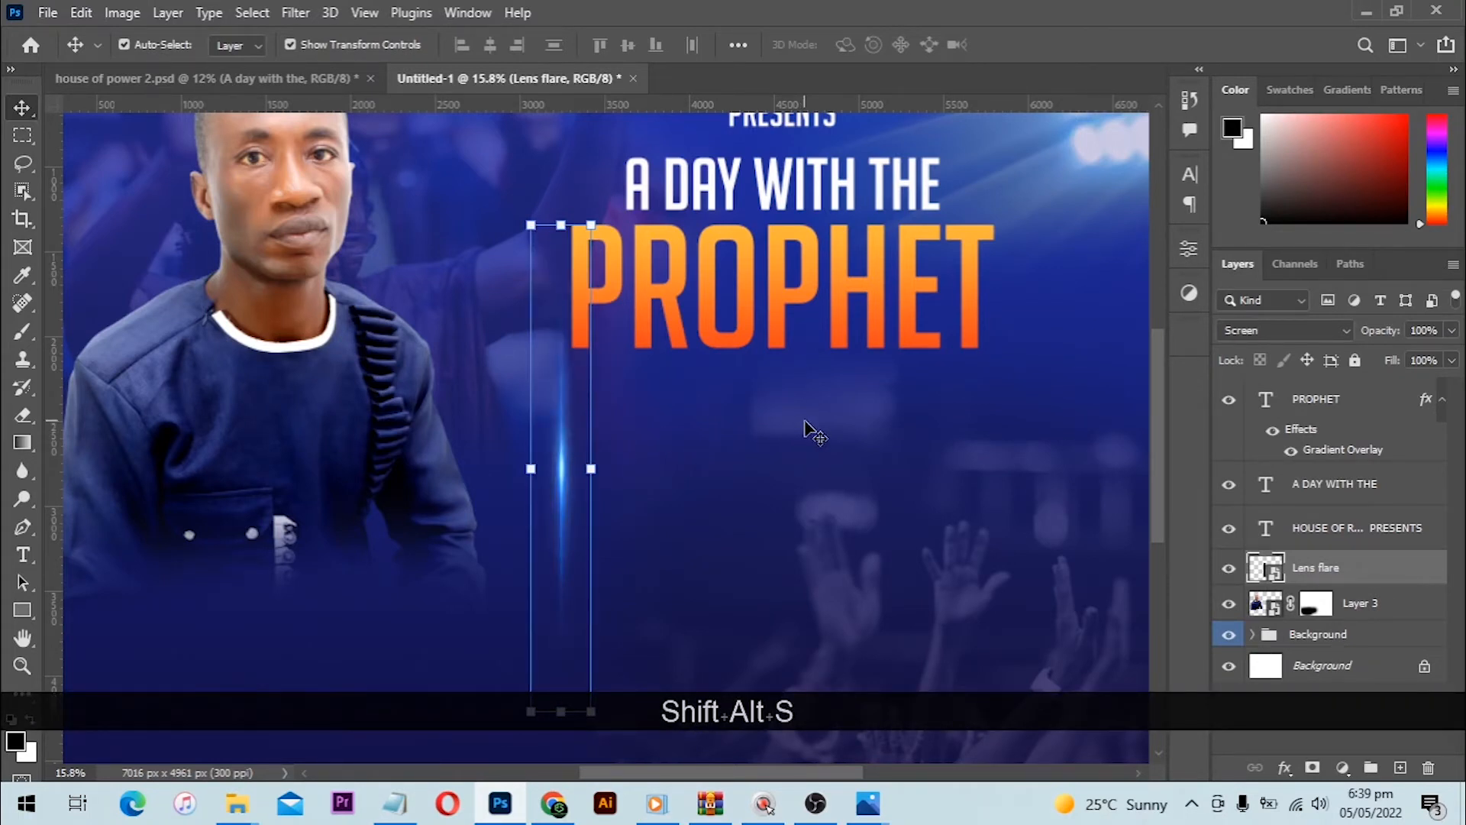
pyautogui.click(1253, 328)
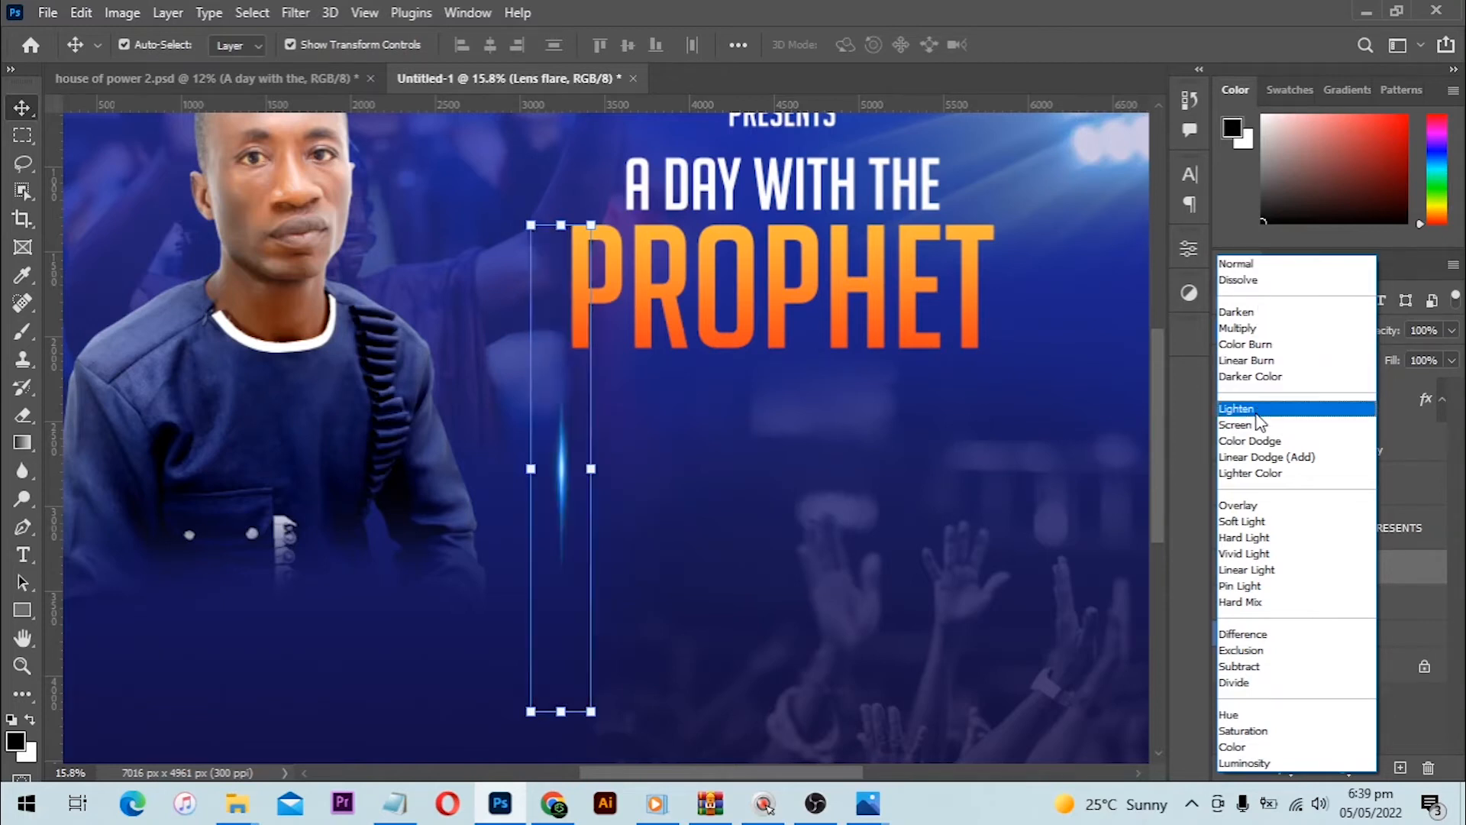
pyautogui.click(1252, 459)
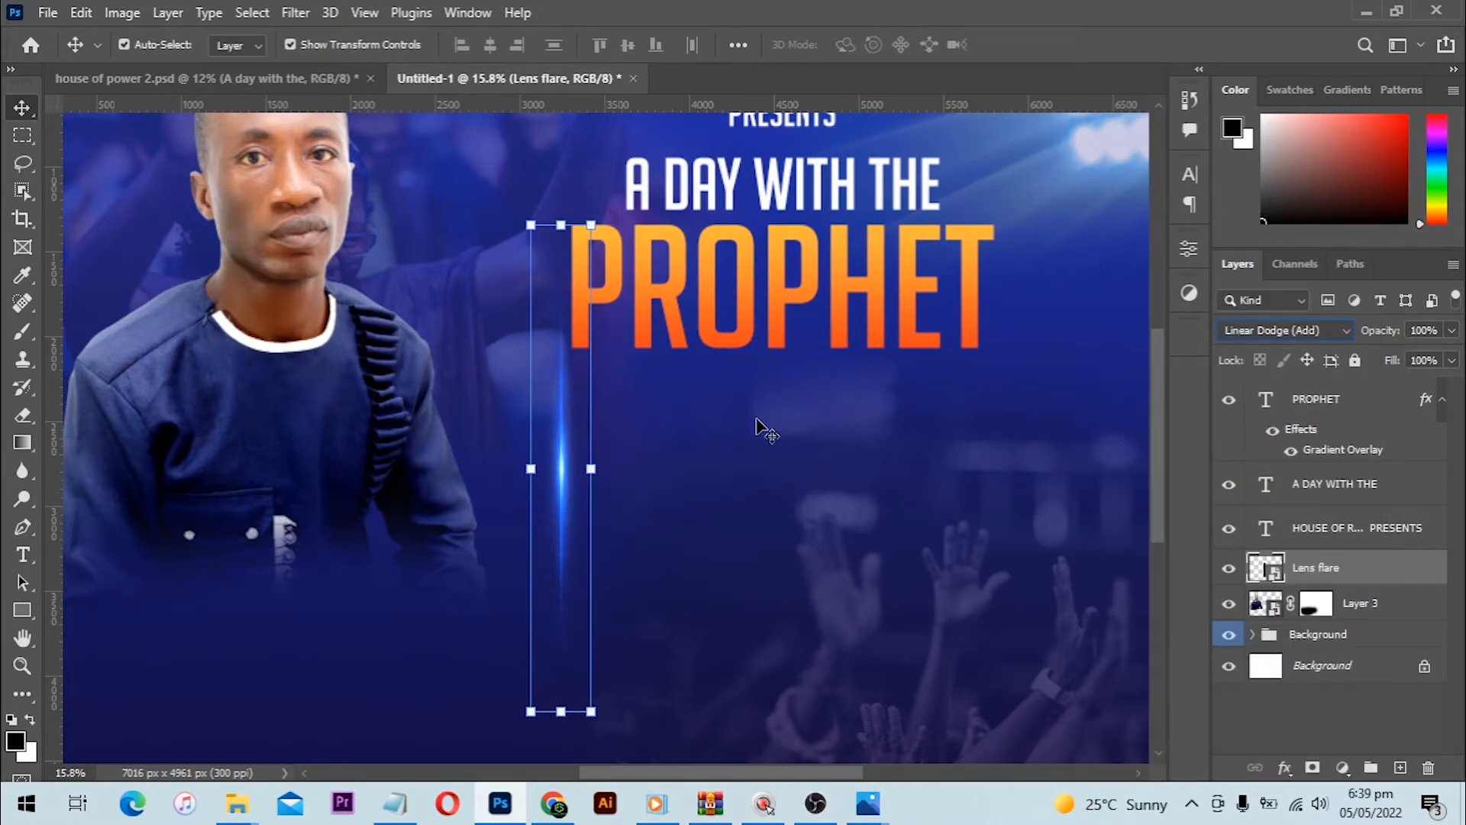
# - Reselect the Lens flare layer and shift it slightly left, closer to the portrait
pyautogui.click(668, 450)
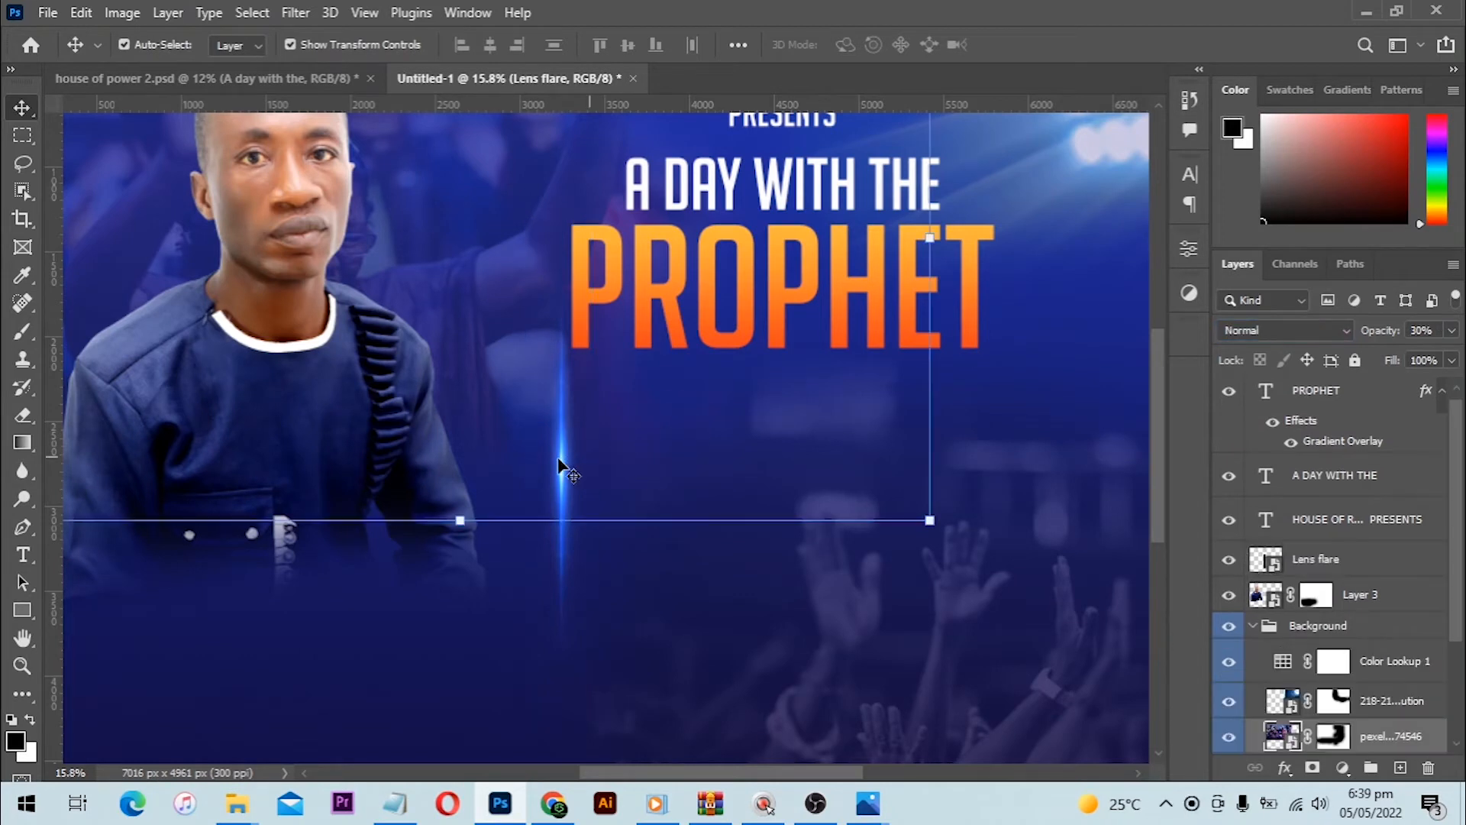
pyautogui.click(560, 468)
pyautogui.moveTo(544, 468); pyautogui.dragTo(542, 468)
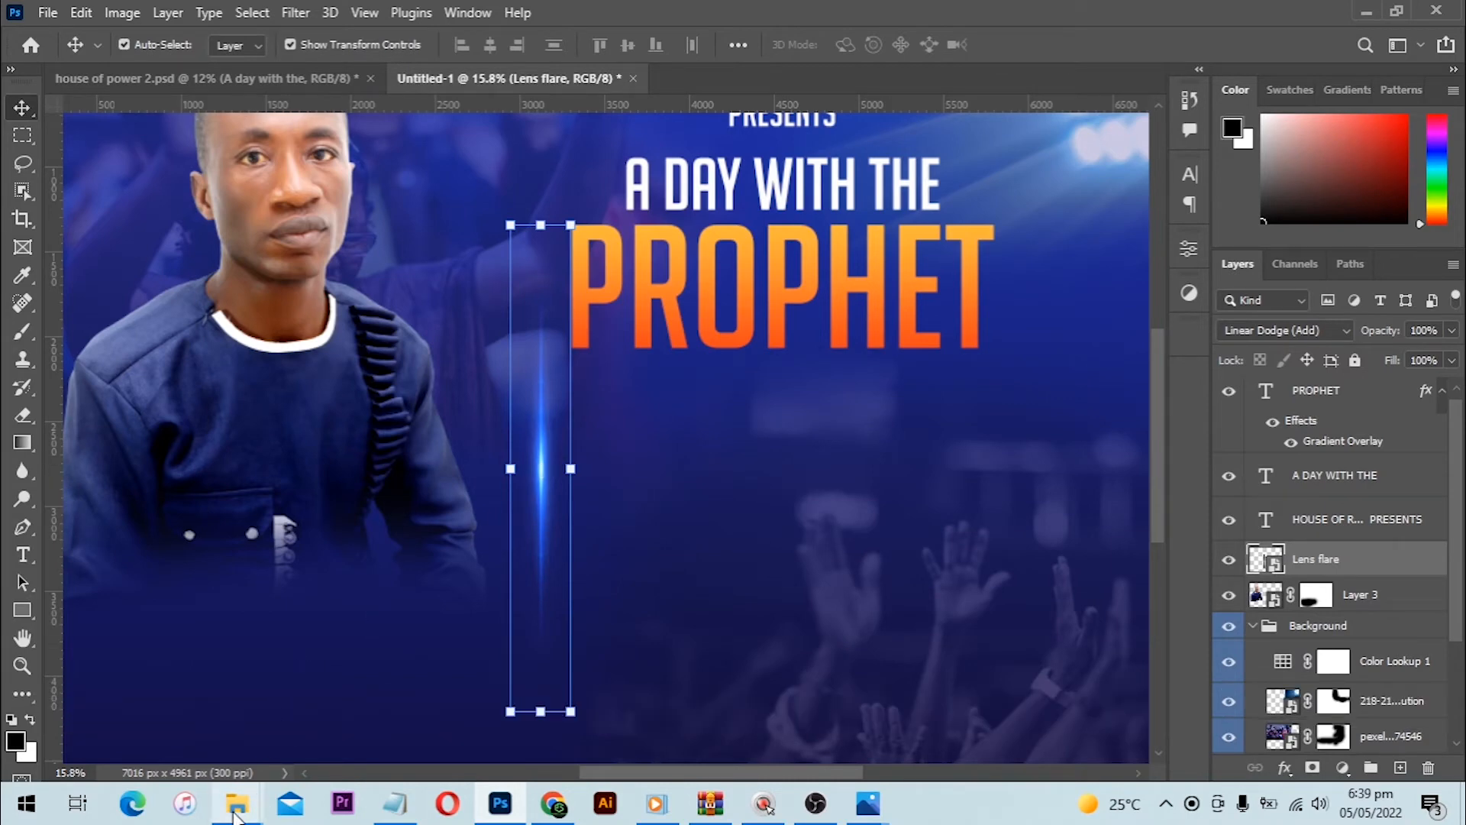
# - Switch to the church flyer folder in File Explorer
pyautogui.moveTo(235, 815)
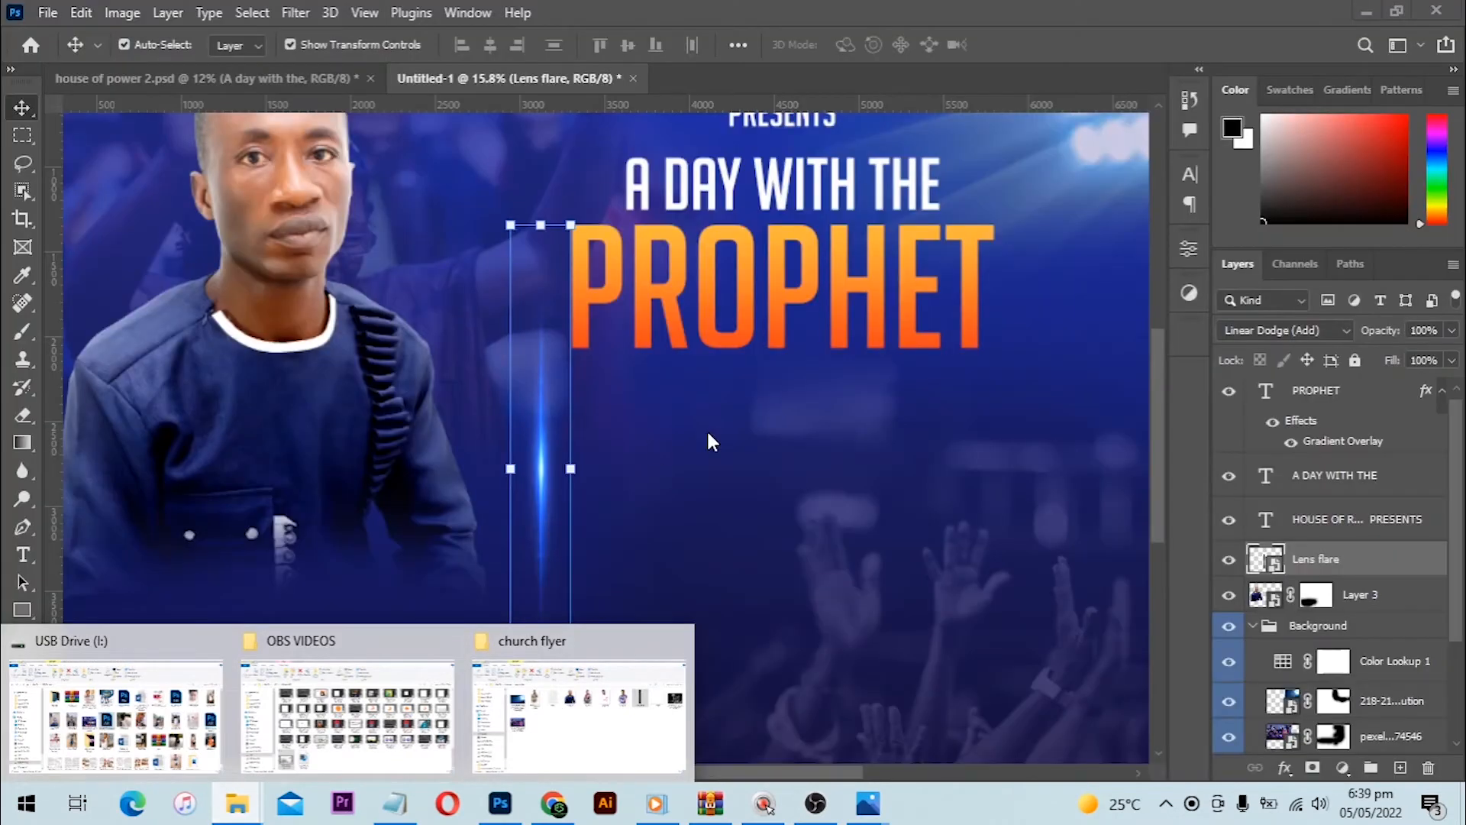
# - Draw a white rectangle about 960 by 1685 px below the PROPHET title
pyautogui.click(540, 412)
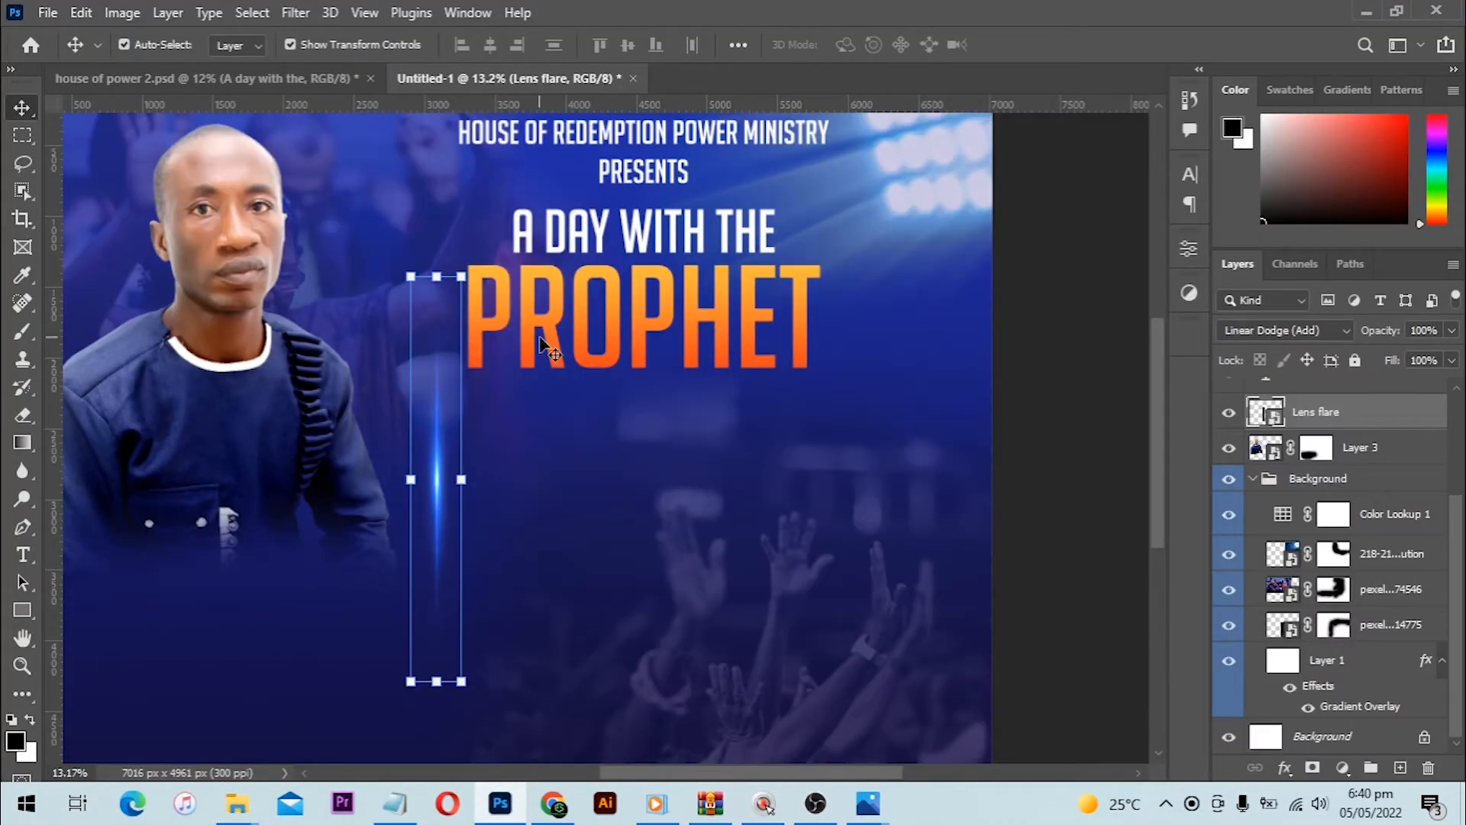
pyautogui.click(21, 611)
pyautogui.moveTo(438, 391); pyautogui.dragTo(573, 630)
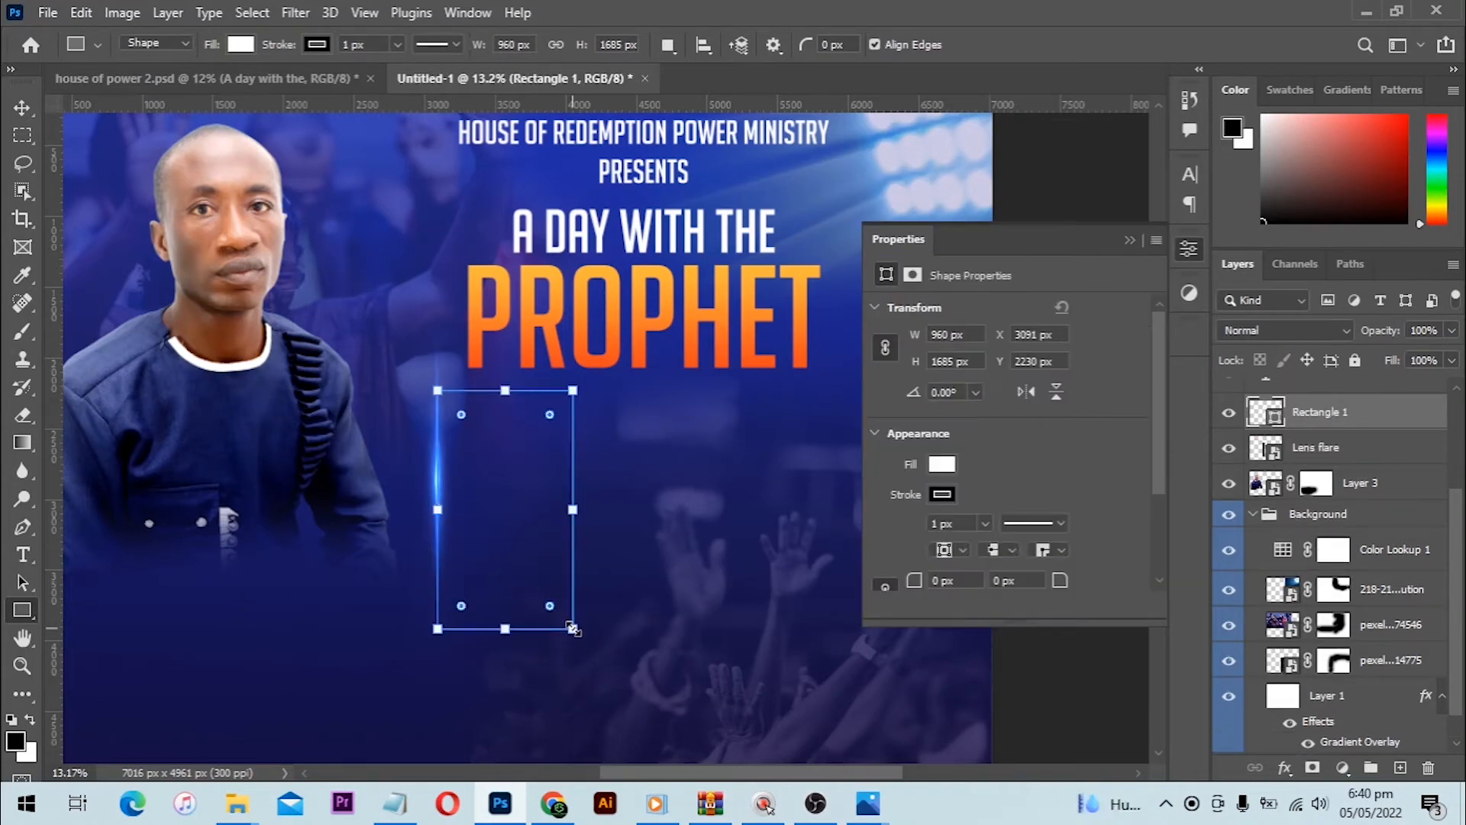
pyautogui.press('v')
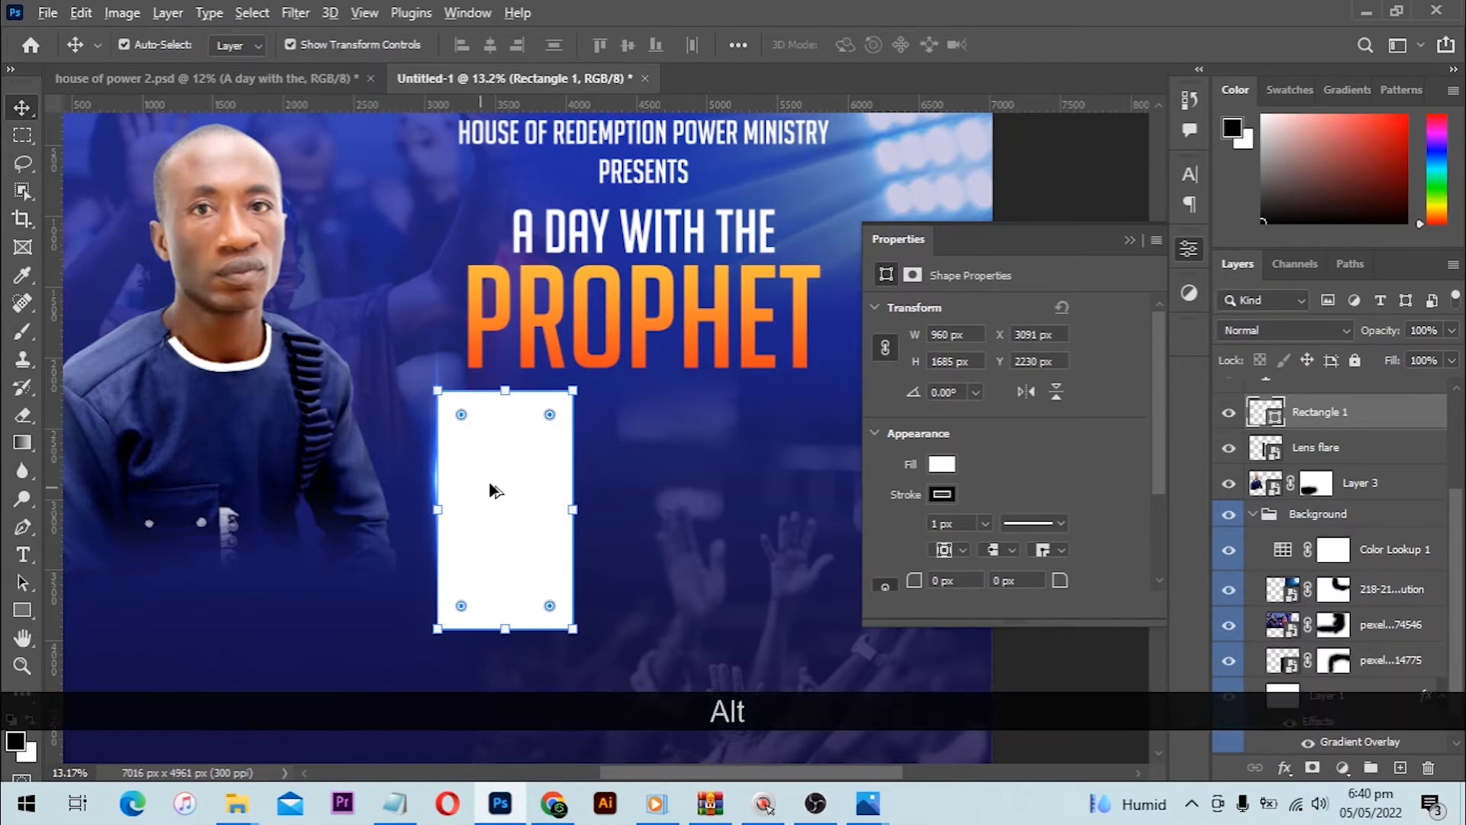
# - Duplicate the rectangle into a side-by-side row of four, nudging the last pair left to tighten the gap
pyautogui.moveTo(491, 491); pyautogui.dragTo(507, 461)
pyautogui.press('space')
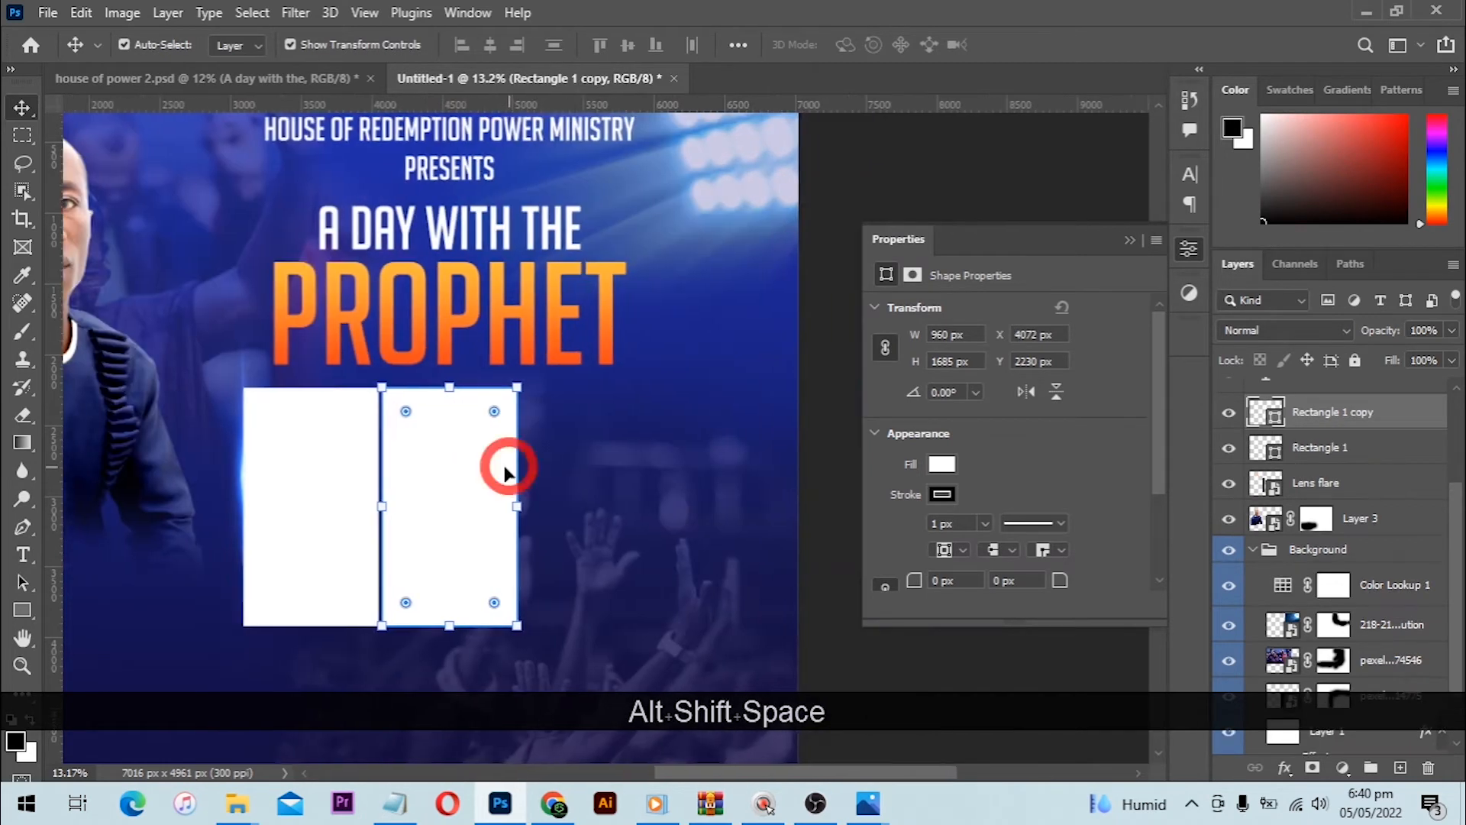
pyautogui.keyDown('shift'); pyautogui.click(310, 461); pyautogui.keyUp('shift')
pyautogui.moveTo(449, 507); pyautogui.dragTo(729, 508)
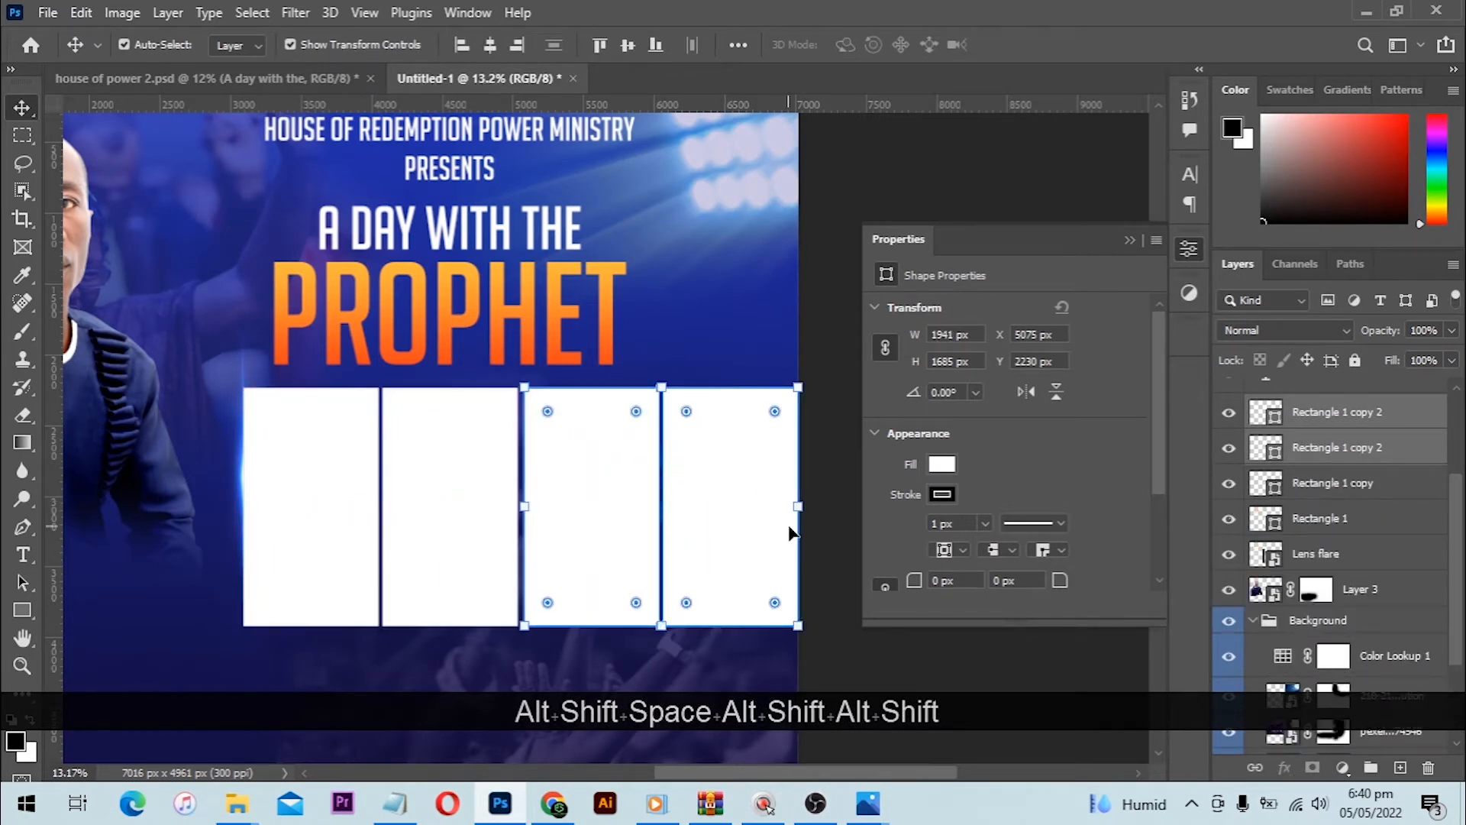
pyautogui.press('Left')
pyautogui.press('Left')
pyautogui.press('Left')
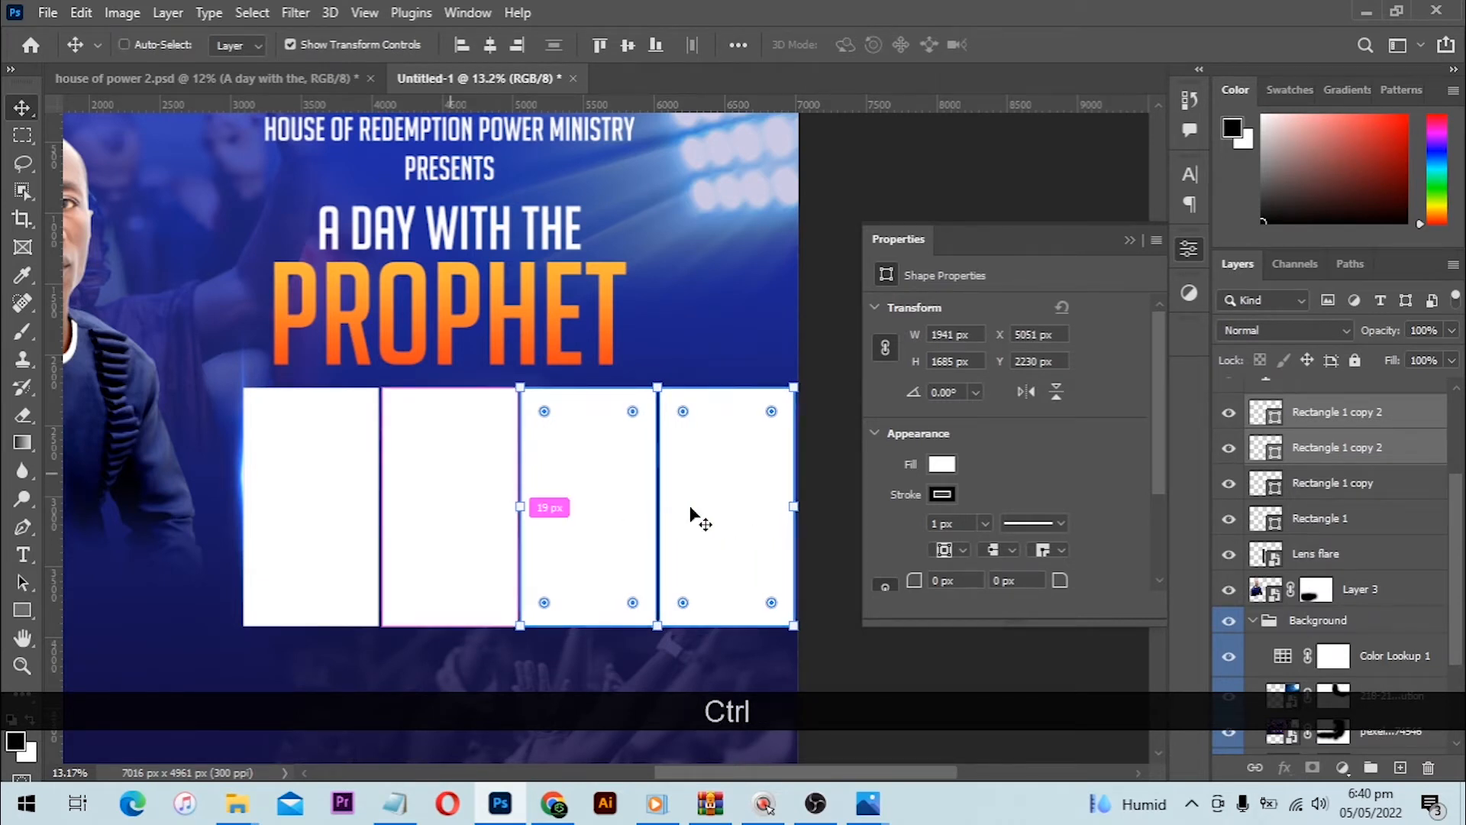
# - Distribute the four rectangles horizontally and shift the whole row left to about X 2809 px
pyautogui.keyDown('shift'); pyautogui.click(415, 501); pyautogui.keyUp('shift')
pyautogui.keyDown('shift'); pyautogui.click(327, 501); pyautogui.keyUp('shift')
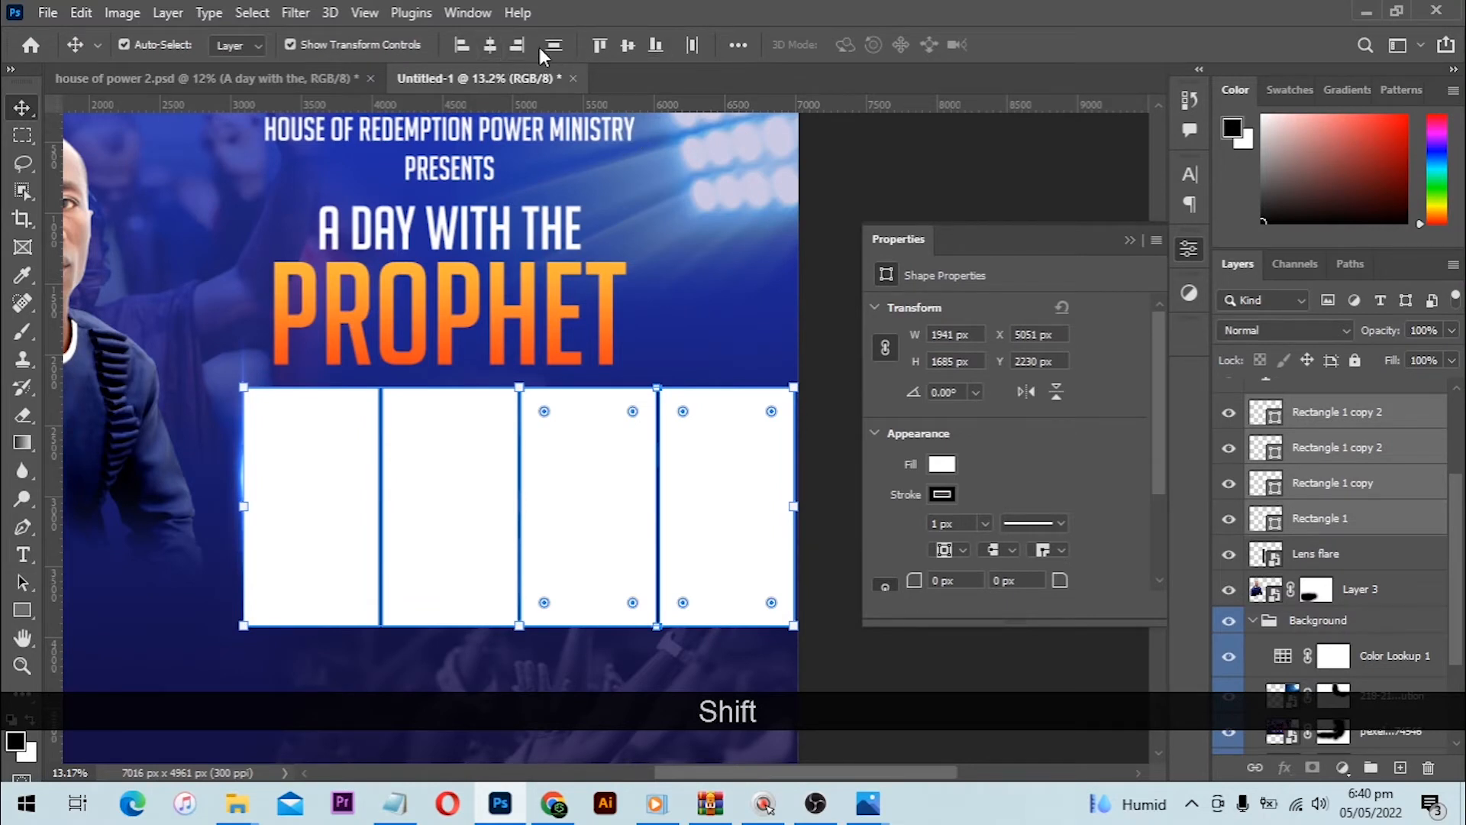
pyautogui.click(687, 45)
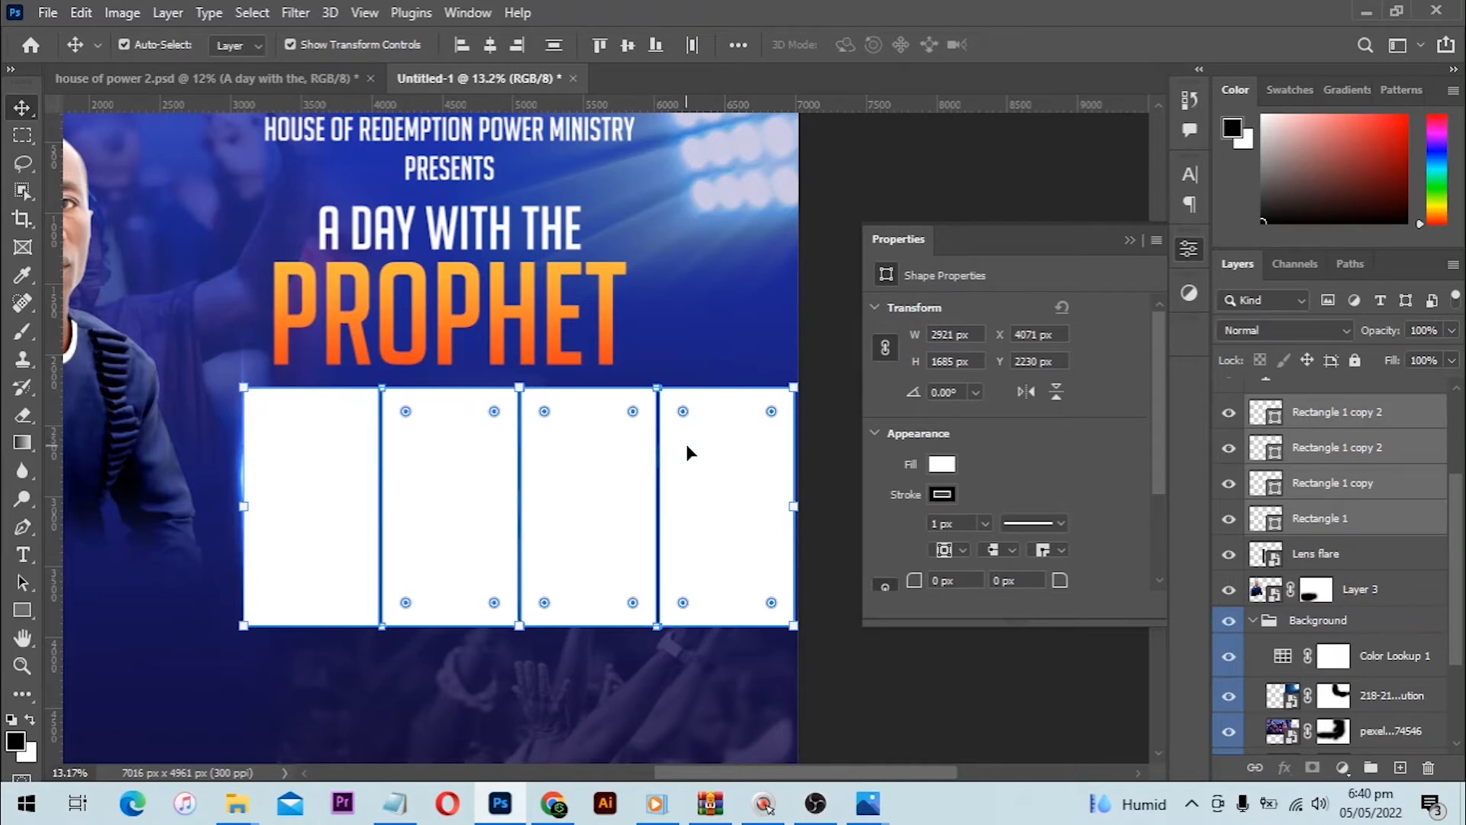
pyautogui.moveTo(686, 452); pyautogui.dragTo(641, 451)
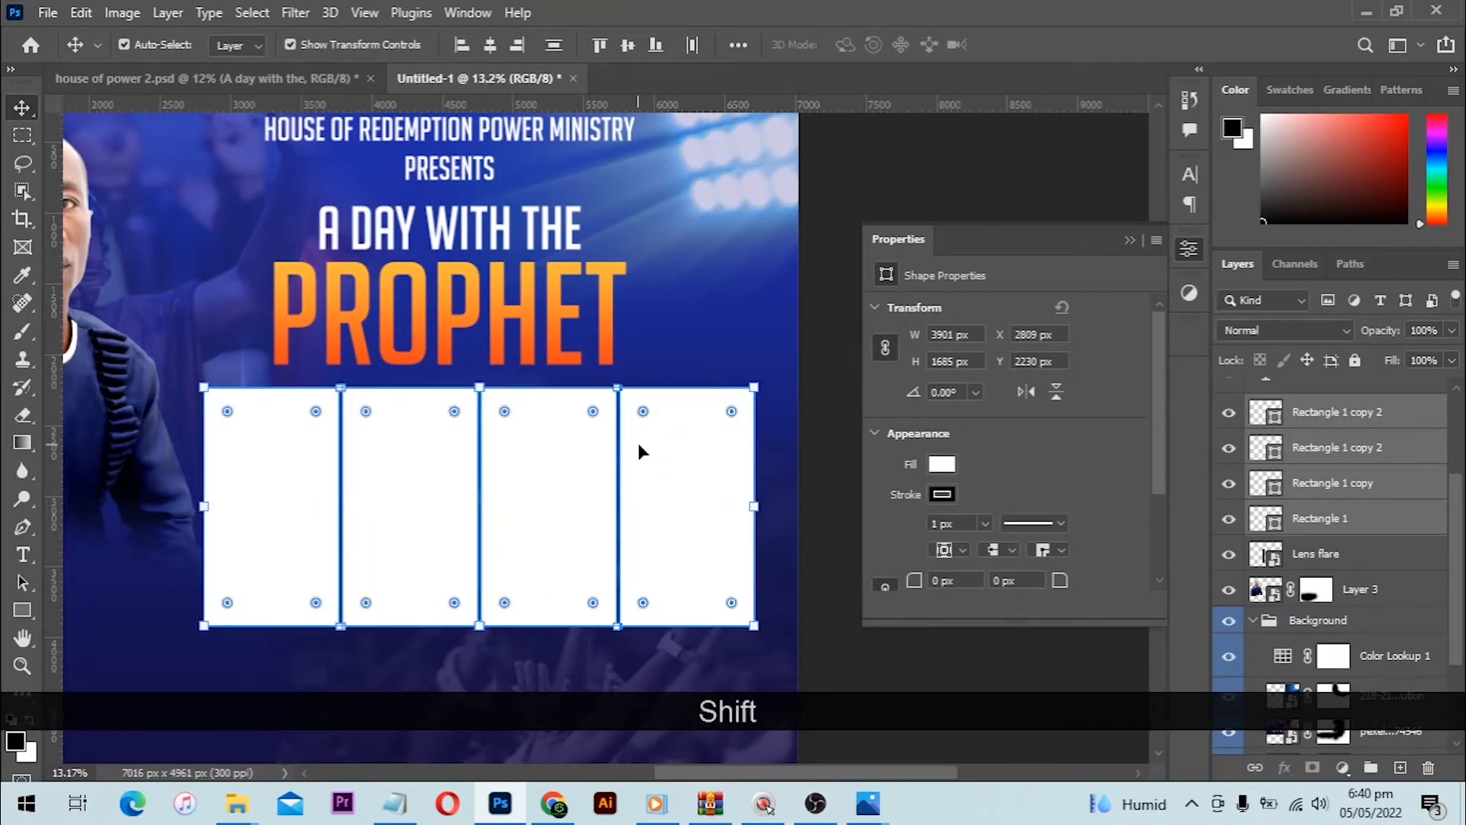
pyautogui.click(826, 357)
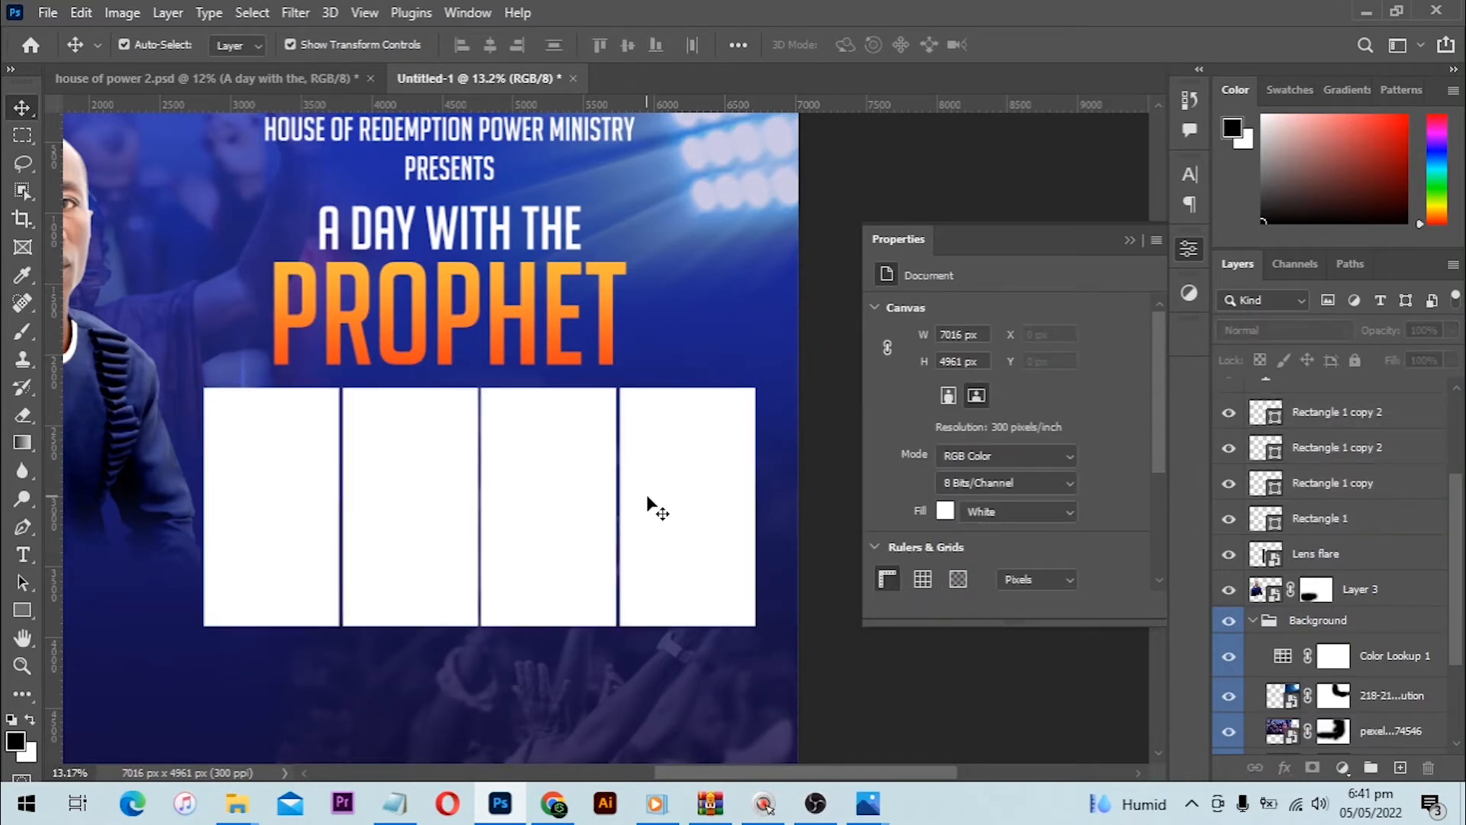
# - Set the opacity of all four rectangles to 10%
pyautogui.click(665, 500)
pyautogui.keyDown('shift'); pyautogui.click(524, 507); pyautogui.keyUp('shift')
pyautogui.keyDown('shift'); pyautogui.click(370, 496); pyautogui.keyUp('shift')
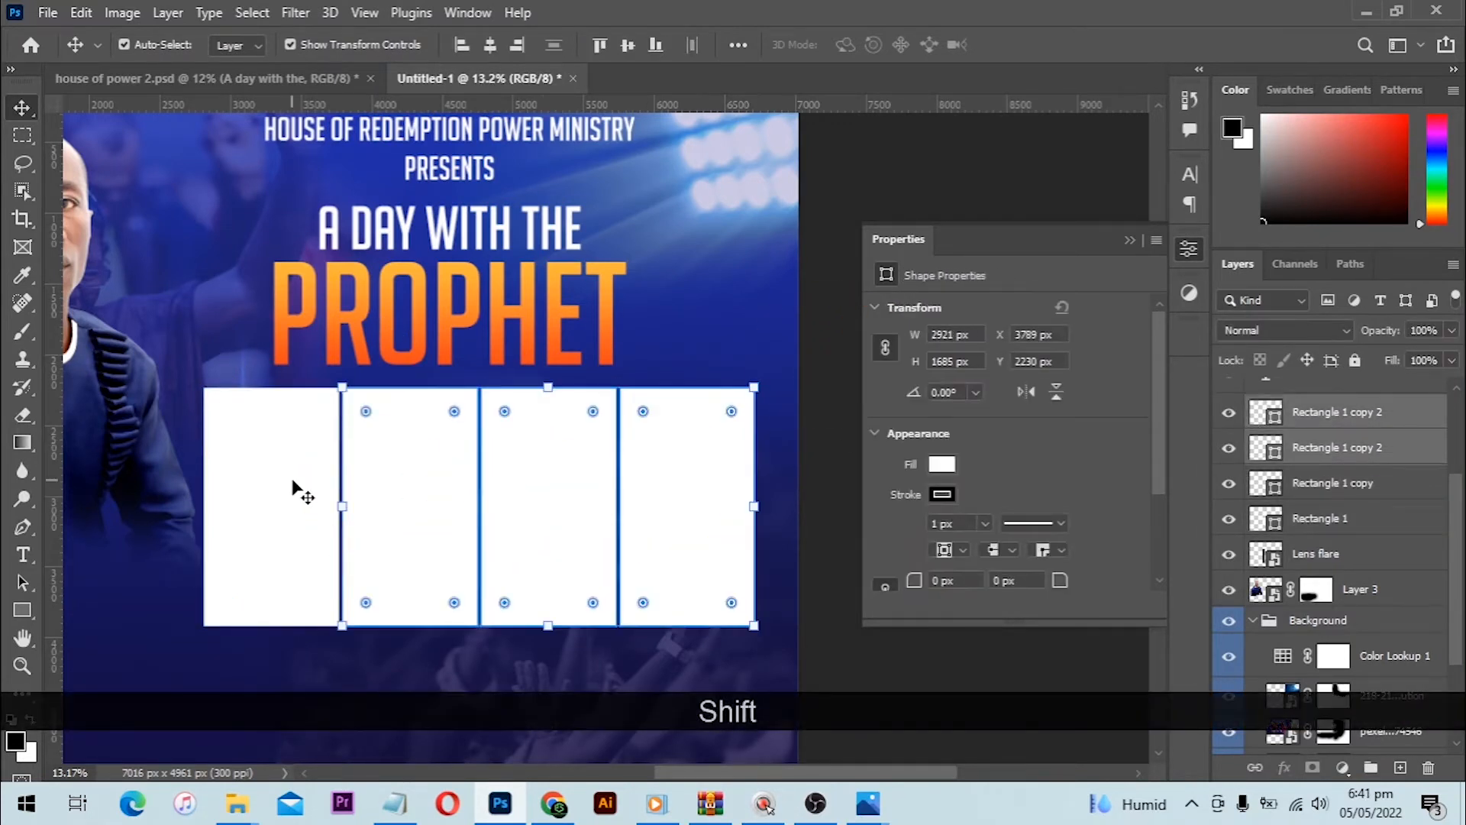
pyautogui.keyDown('shift'); pyautogui.click(294, 483); pyautogui.keyUp('shift')
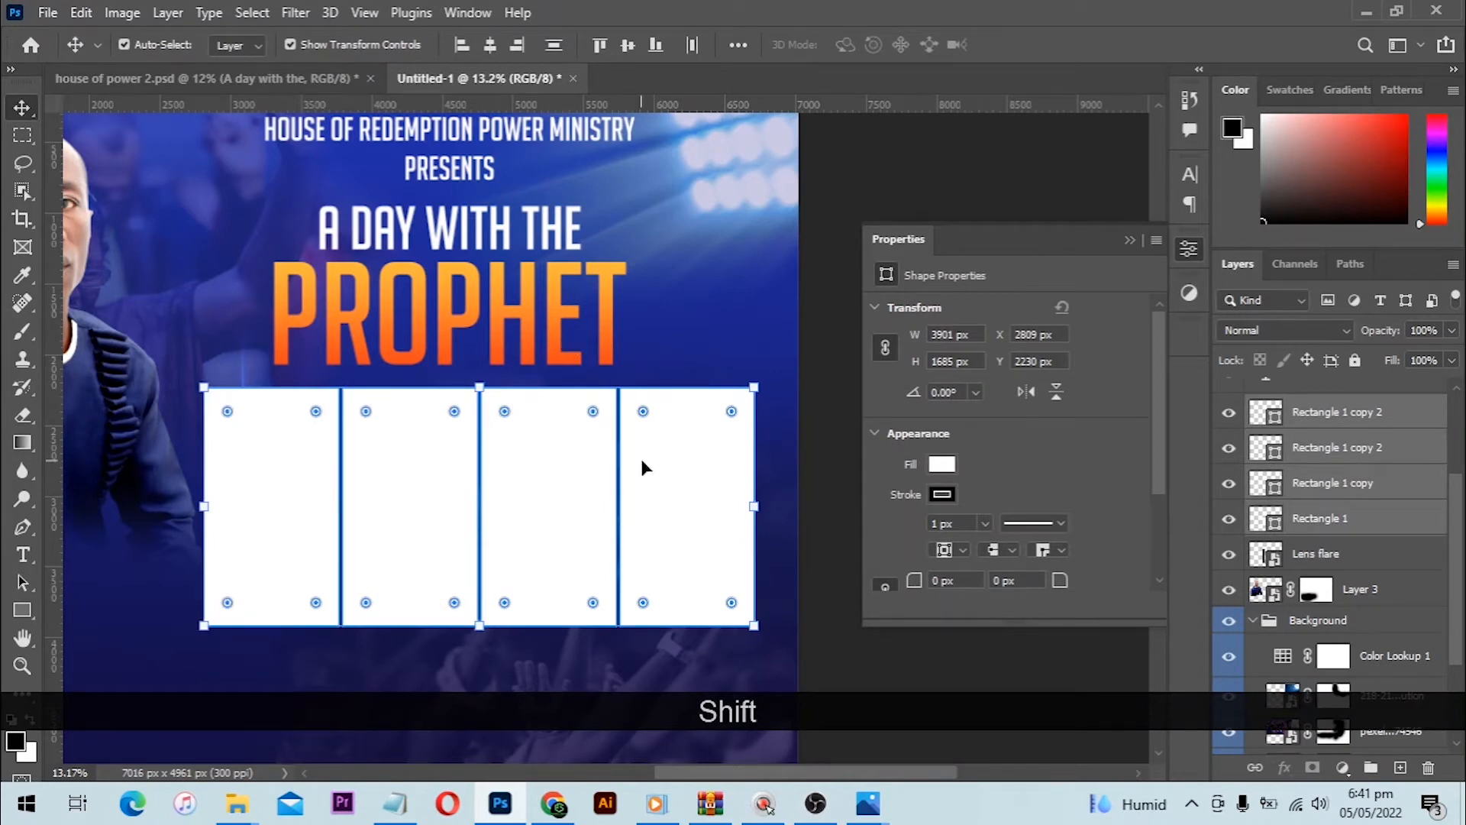
pyautogui.click(1420, 331)
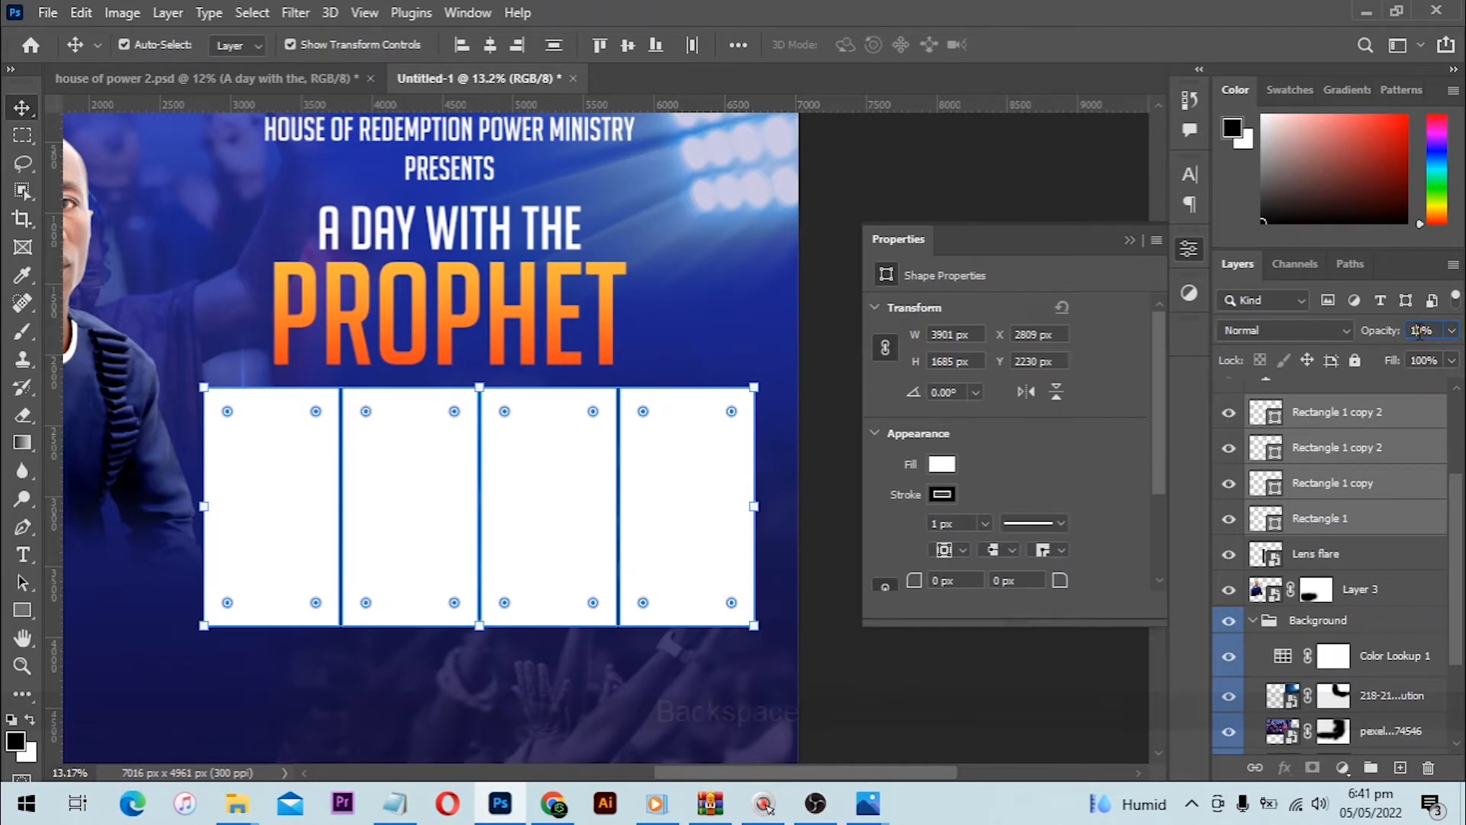
pyautogui.press('BackSpace')
pyautogui.press('Return')
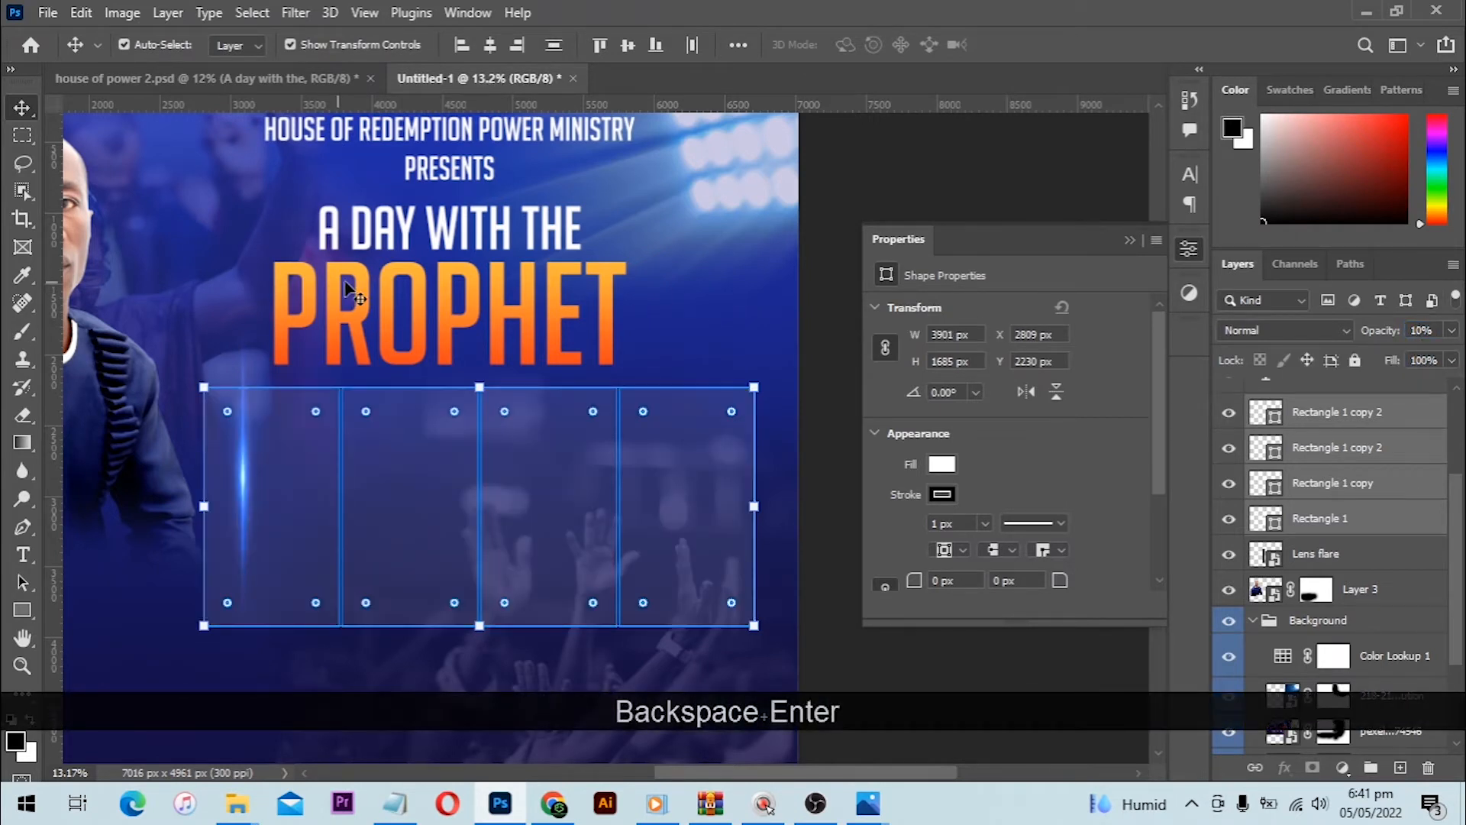
# - Move the Lens flare layer onto the left edge of the first rectangle, at about X 2616 px, Y 1656 px
pyautogui.moveTo(344, 290); pyautogui.dragTo(519, 257)
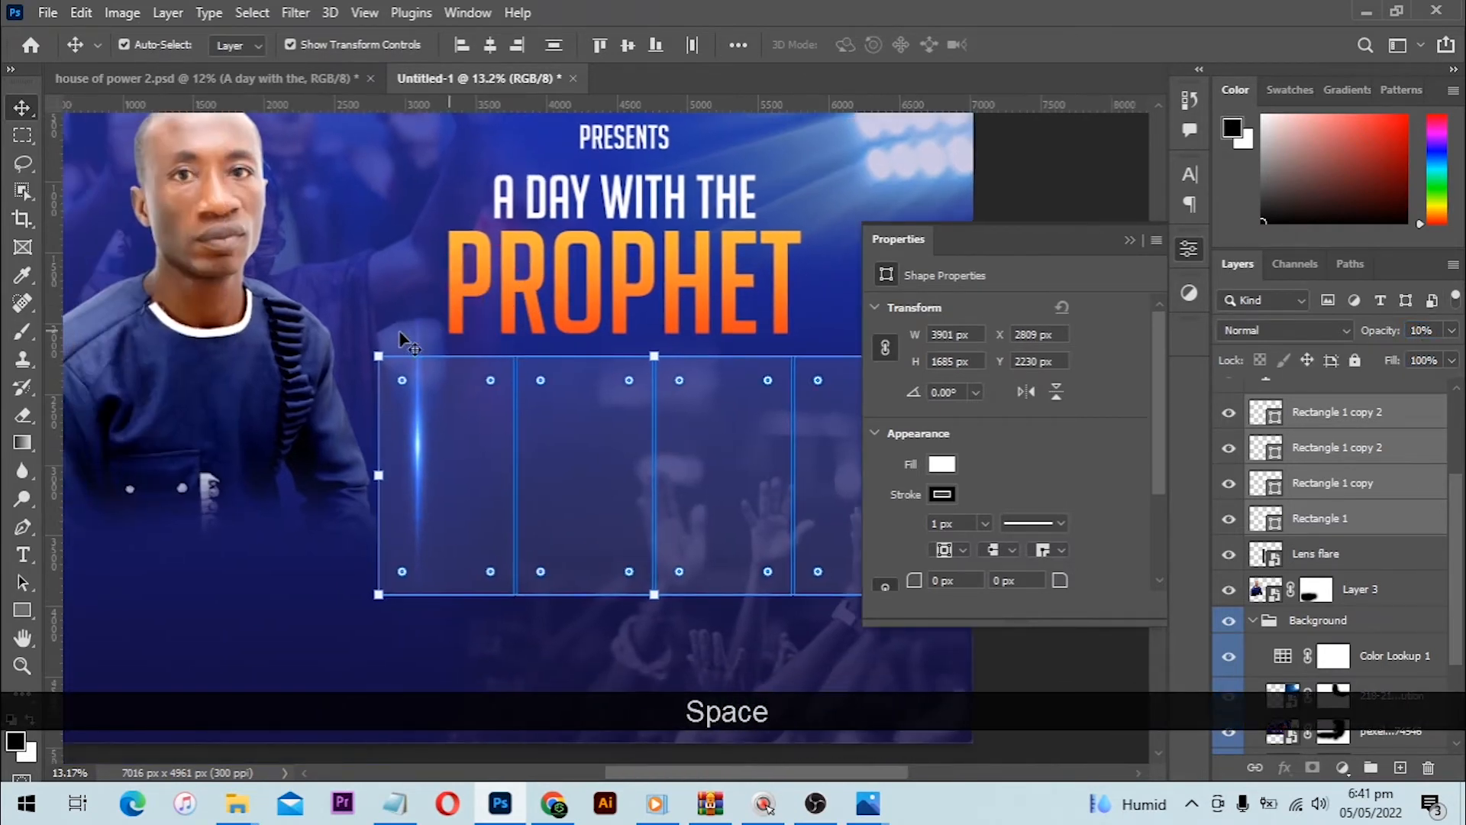
pyautogui.click(1372, 552)
pyautogui.moveTo(416, 439); pyautogui.dragTo(376, 437)
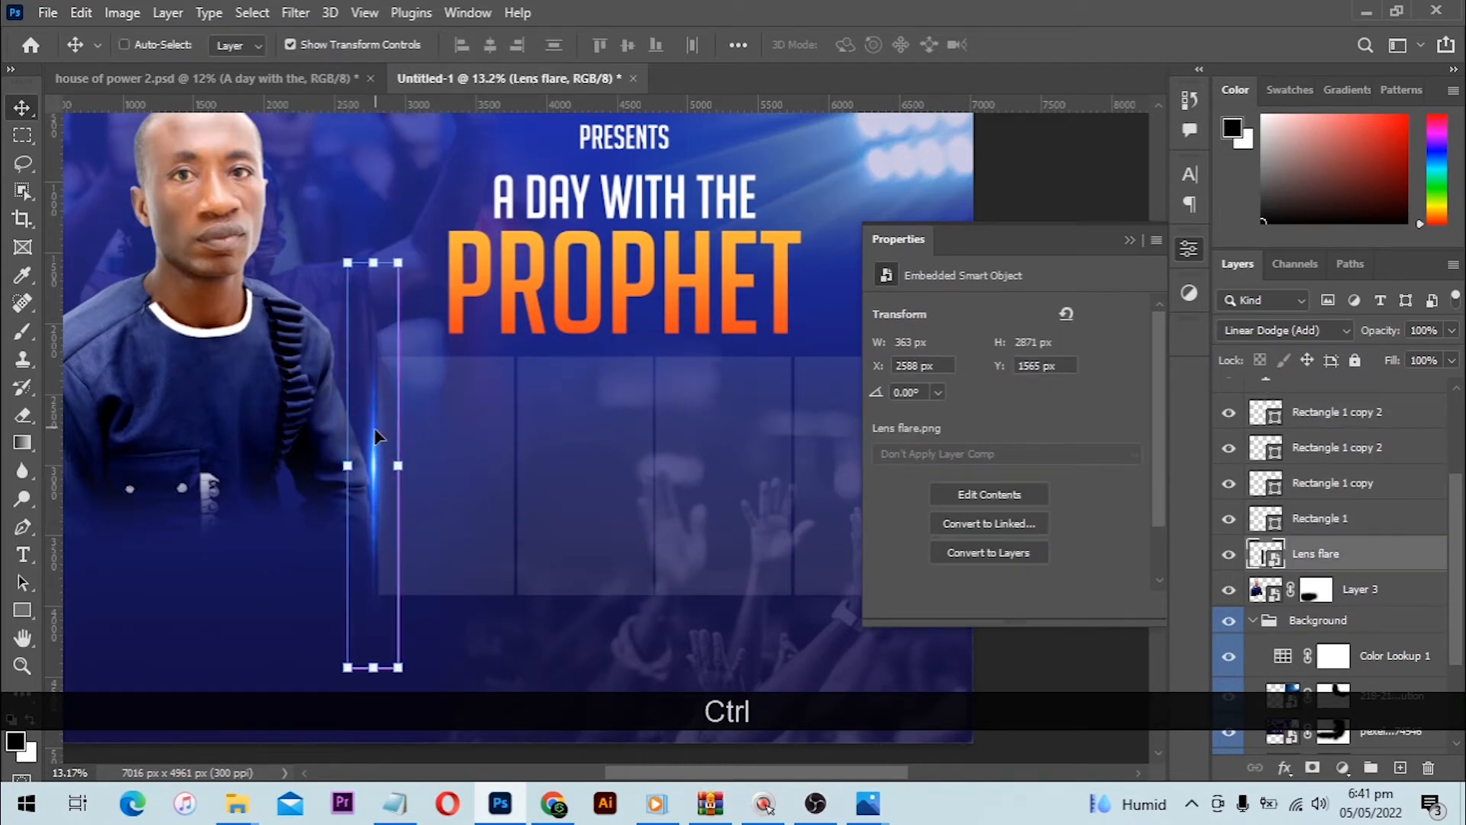
pyautogui.press('Right')
pyautogui.press('Right')
pyautogui.press('Right')
pyautogui.press('Right')
pyautogui.press('Down')
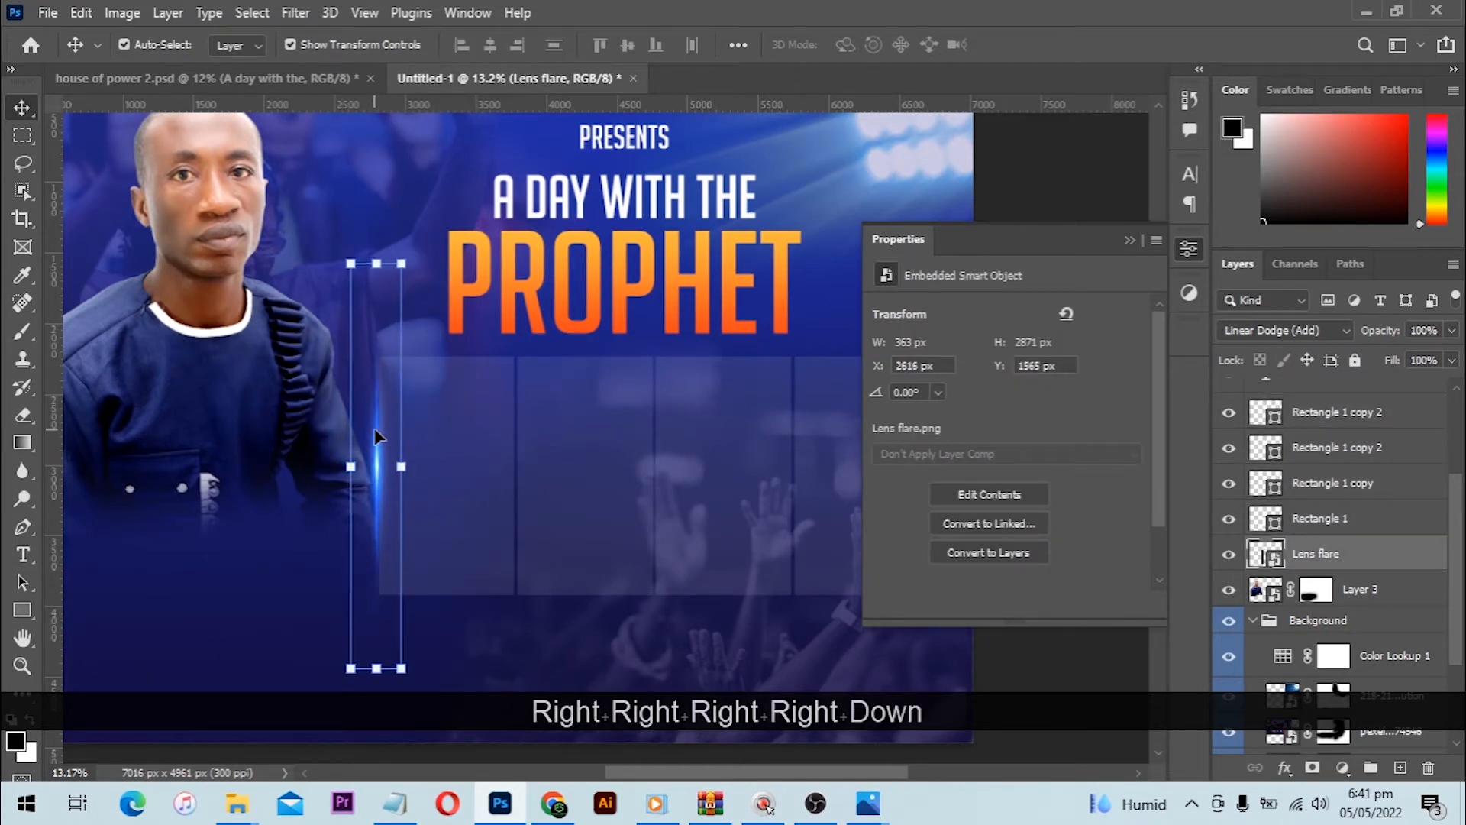
pyautogui.press('Down')
pyautogui.press('Down')
pyautogui.press('Down')
pyautogui.press('Down')
pyautogui.press('Down')
pyautogui.press('Down')
pyautogui.press('Down')
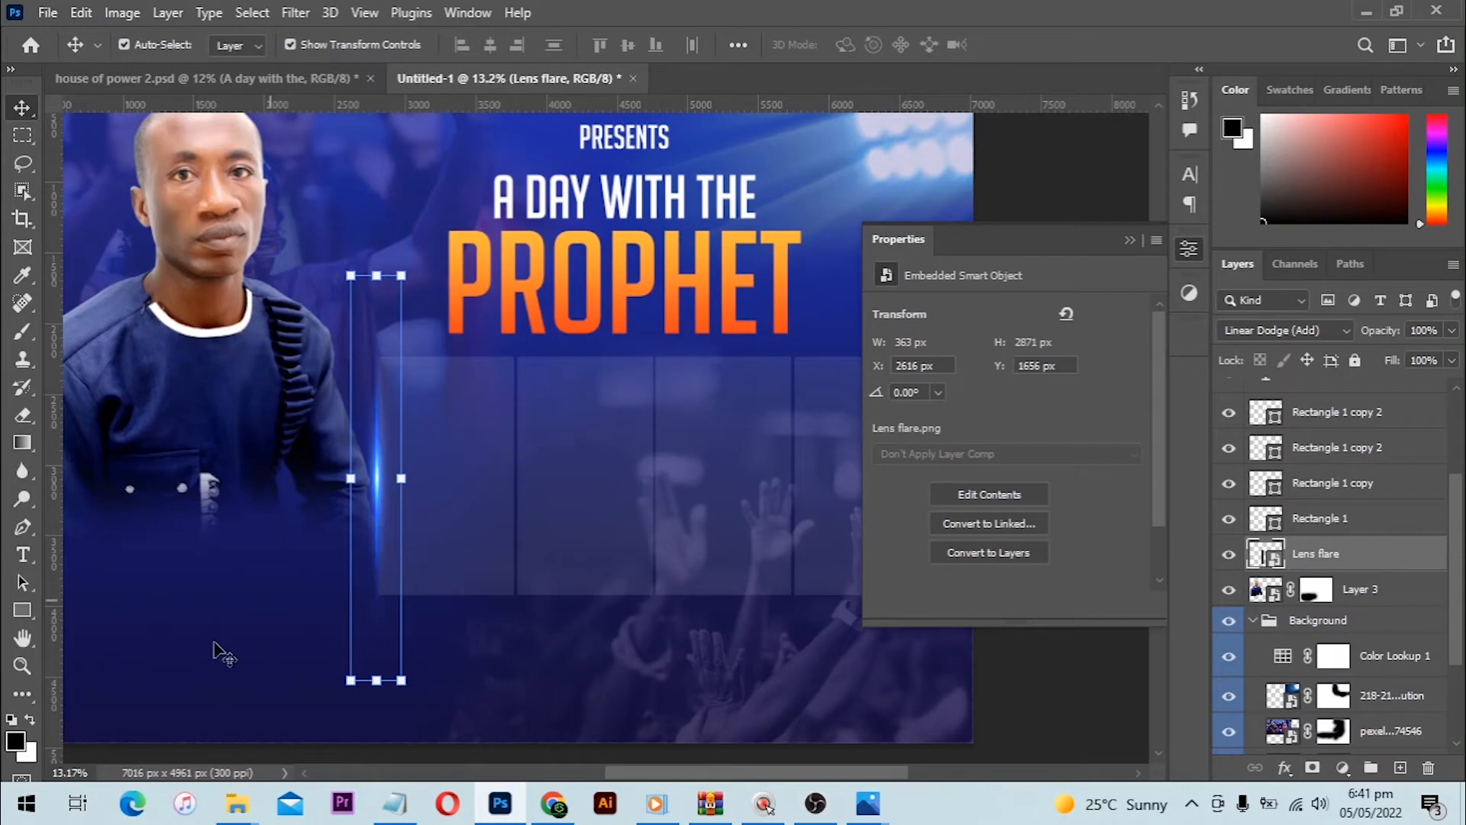
# - Switch to File Explorer and place the Layer 5 image from the church flyer folder into the flyer document
pyautogui.moveTo(238, 806)
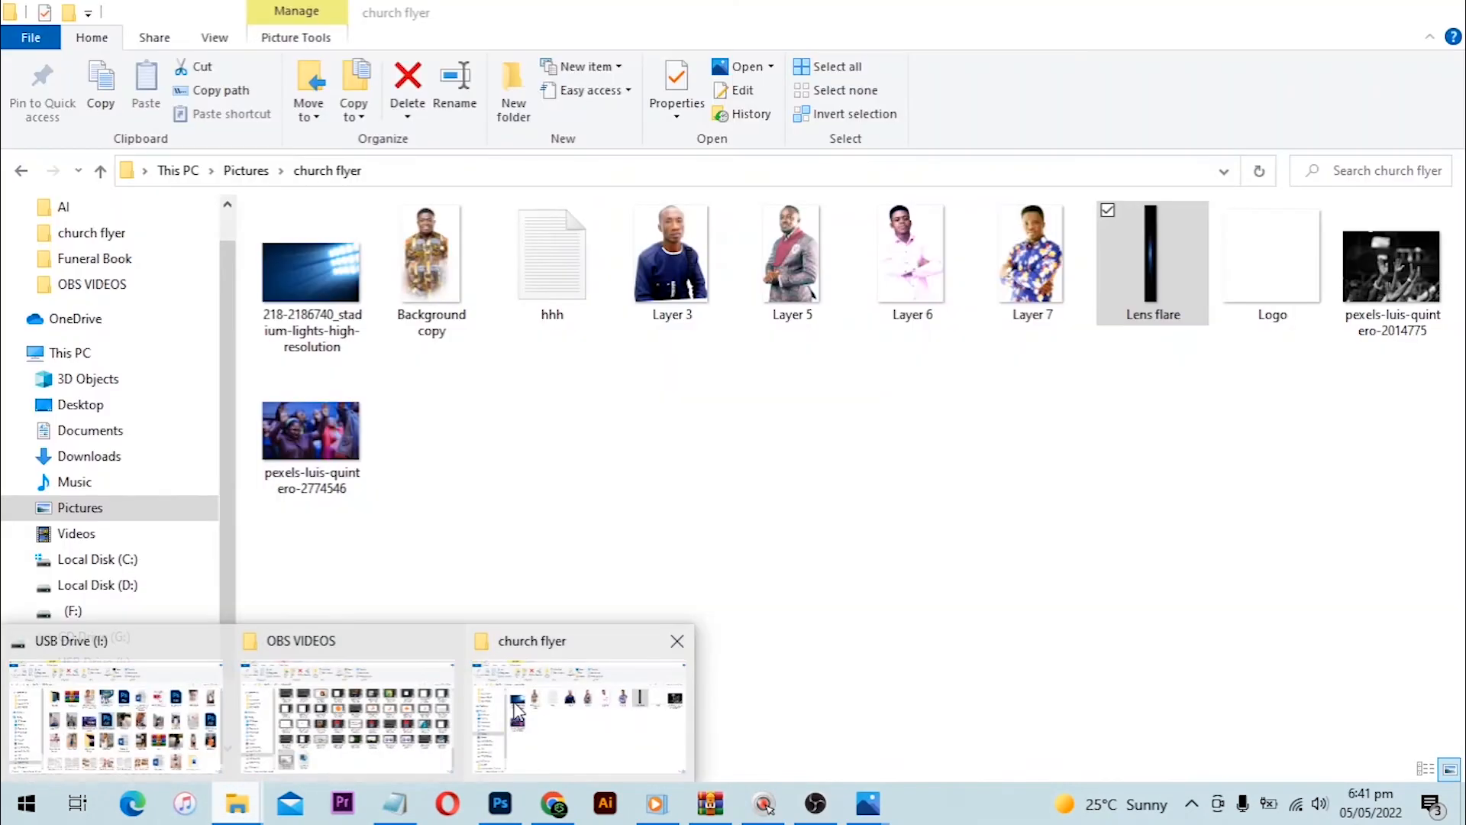
pyautogui.click(518, 710)
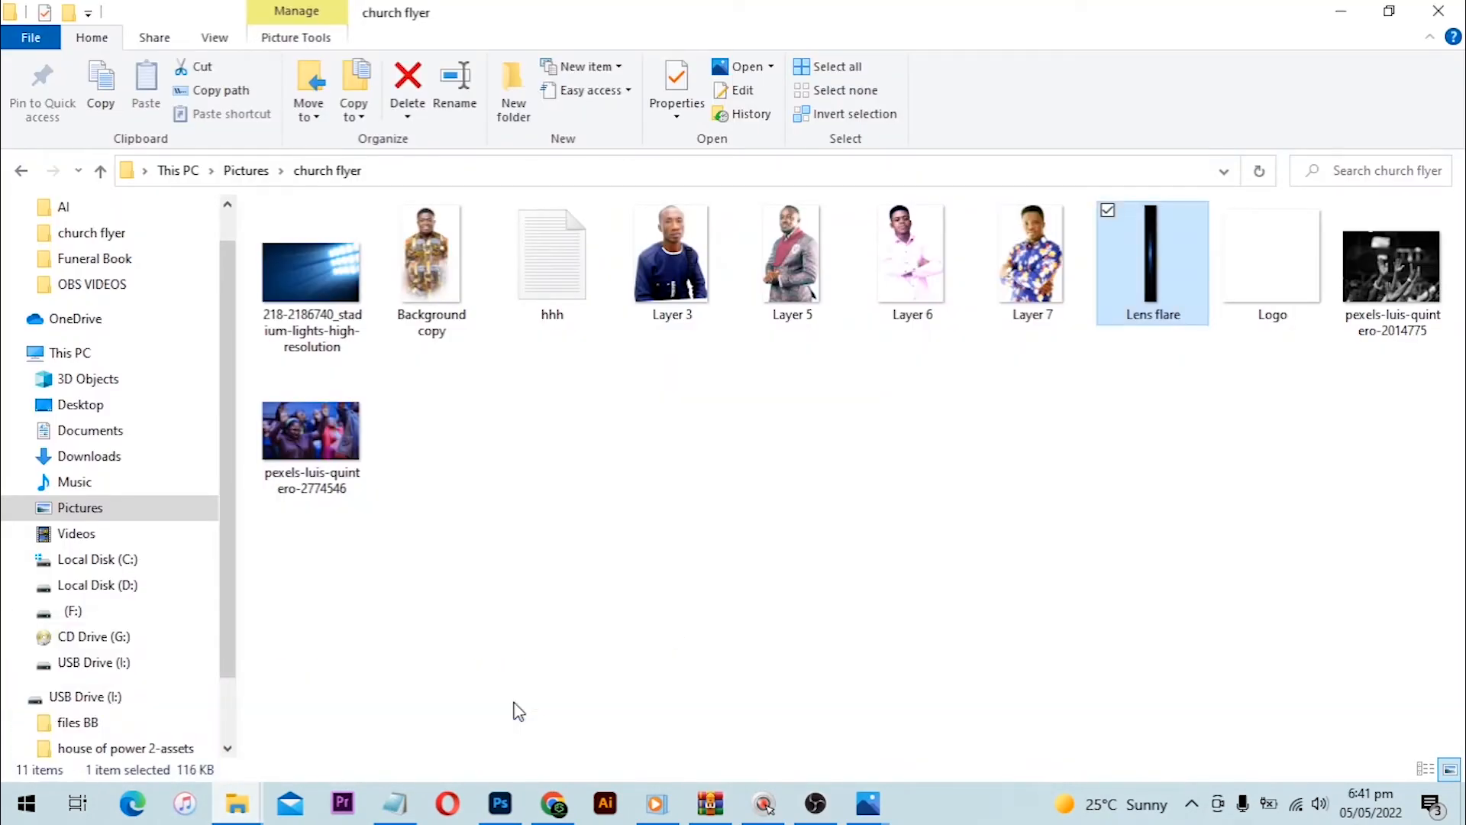
pyautogui.click(762, 317)
pyautogui.moveTo(762, 316); pyautogui.dragTo(540, 526)
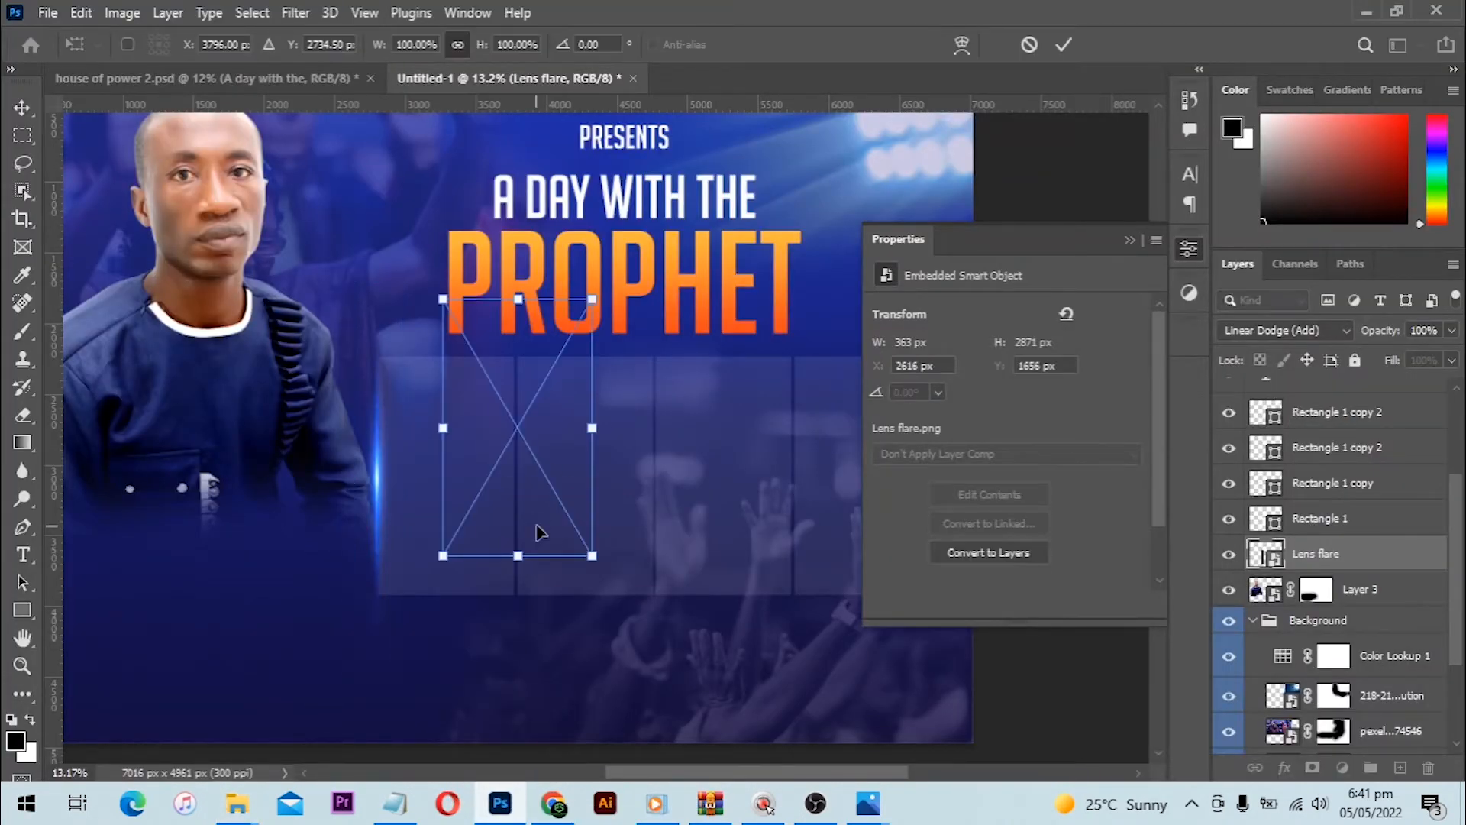
# - Scale the placed Layer 5 photo to about 115% and position it over the first rectangle, at about X 2630 px, Y 2175 px
pyautogui.moveTo(534, 443); pyautogui.dragTo(474, 479)
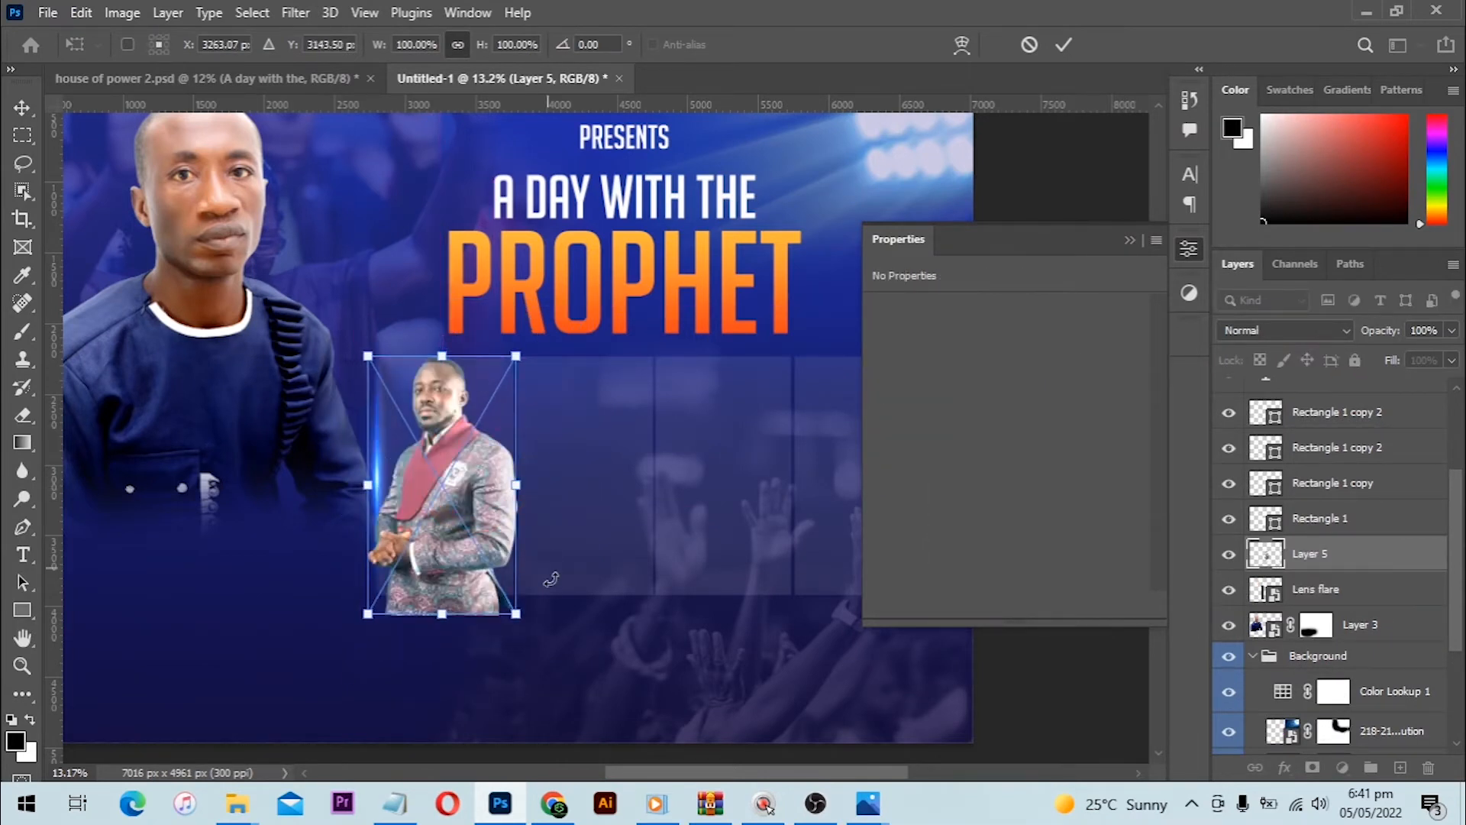
pyautogui.scroll(1, 364, 347)
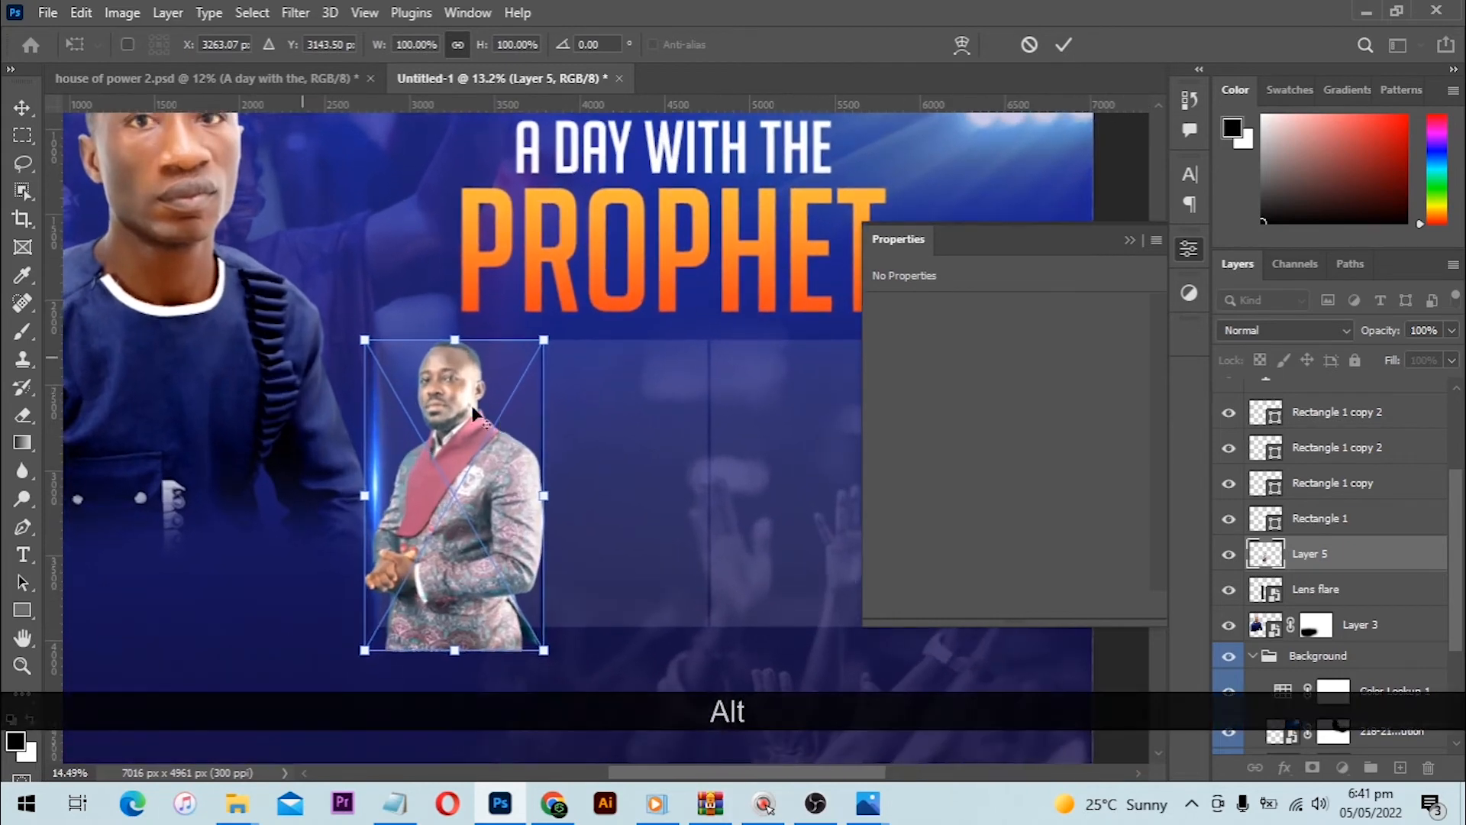
pyautogui.scroll(1, 356, 331)
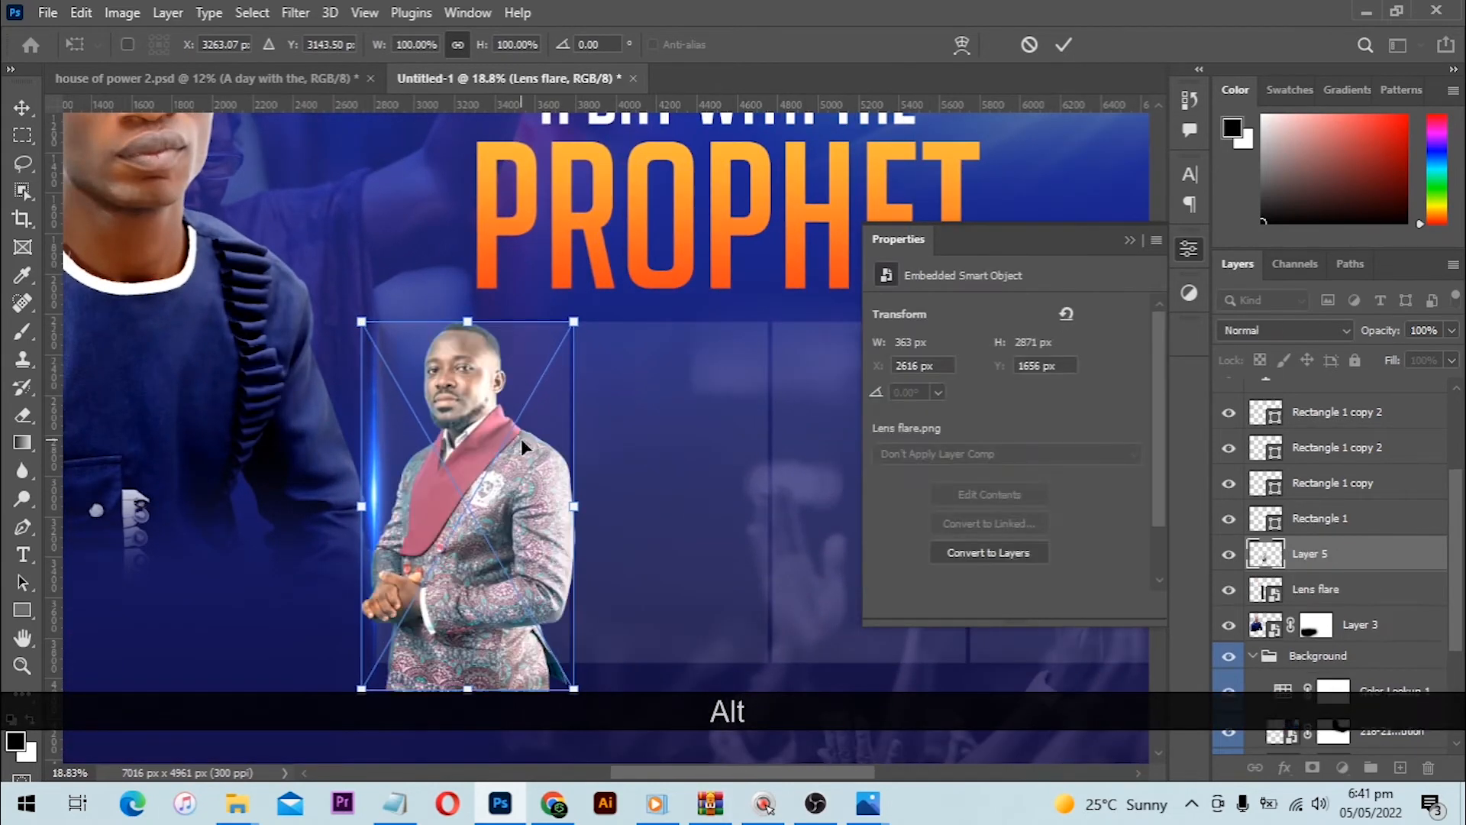
pyautogui.scroll(-2, 521, 438)
pyautogui.moveTo(564, 594); pyautogui.dragTo(590, 638)
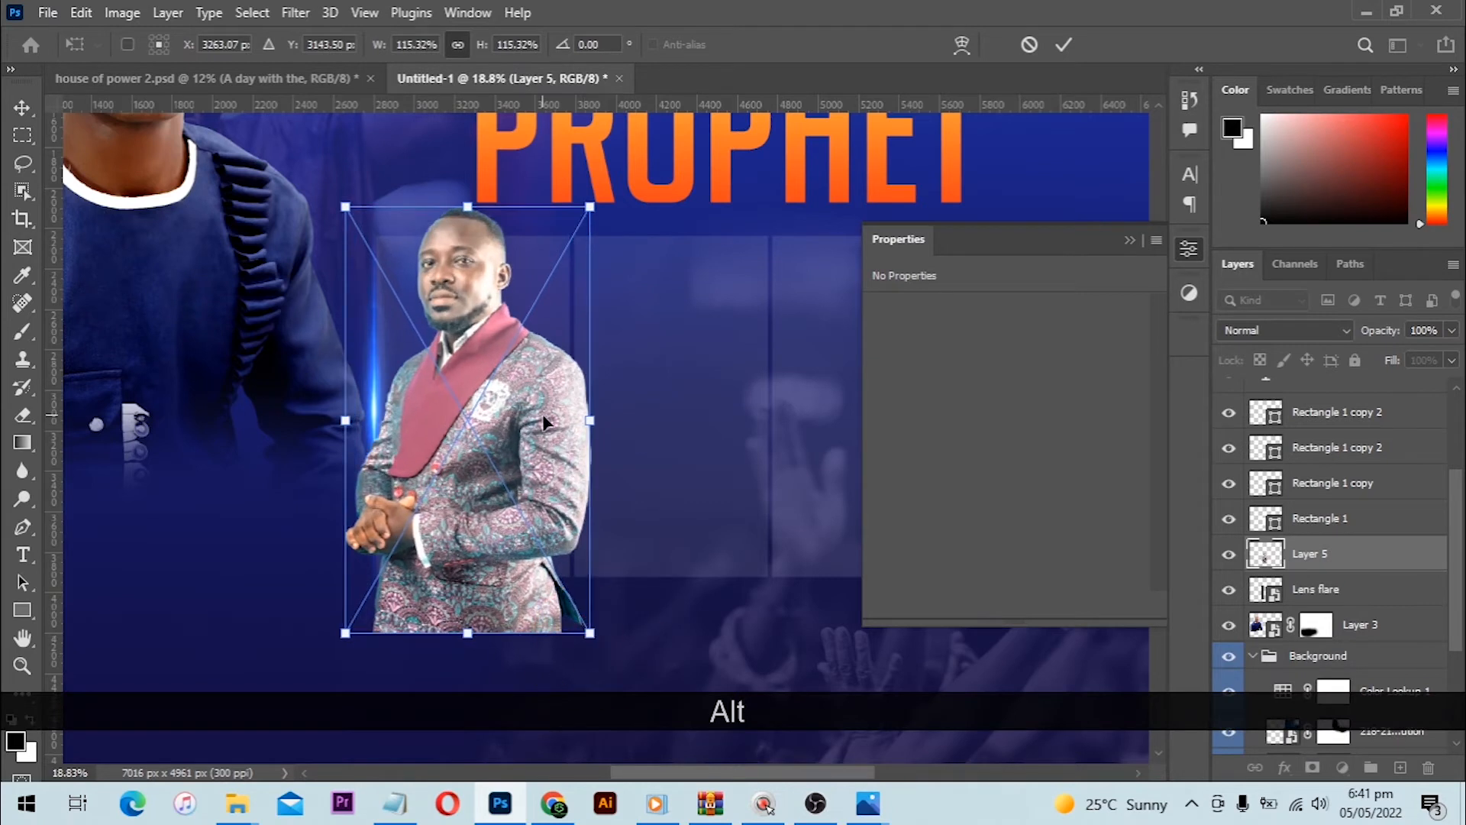
pyautogui.moveTo(542, 416); pyautogui.dragTo(543, 431)
pyautogui.press('Return')
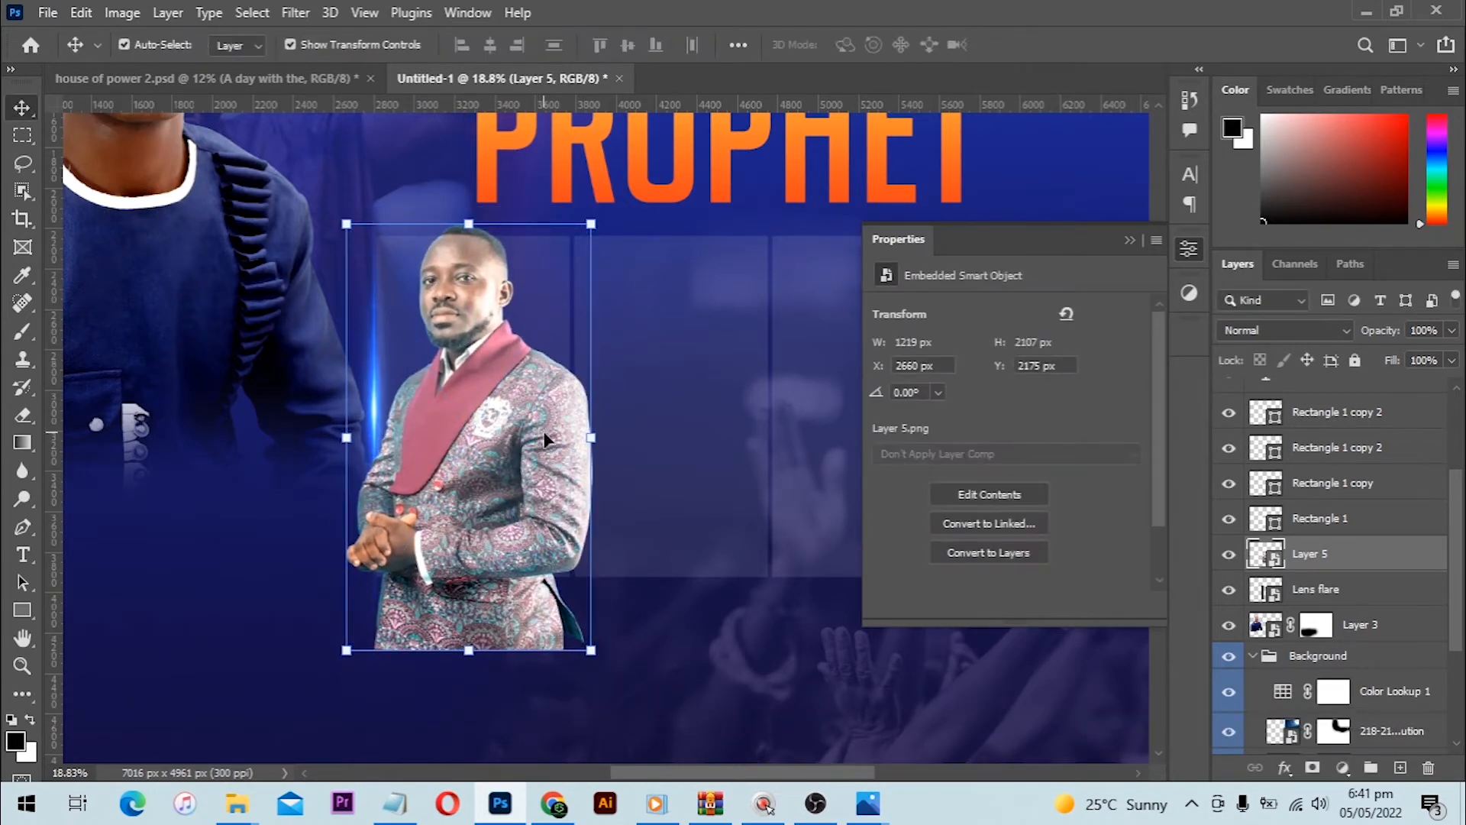
pyautogui.press('Left')
pyautogui.press('Left')
pyautogui.press('Left')
pyautogui.press('Left')
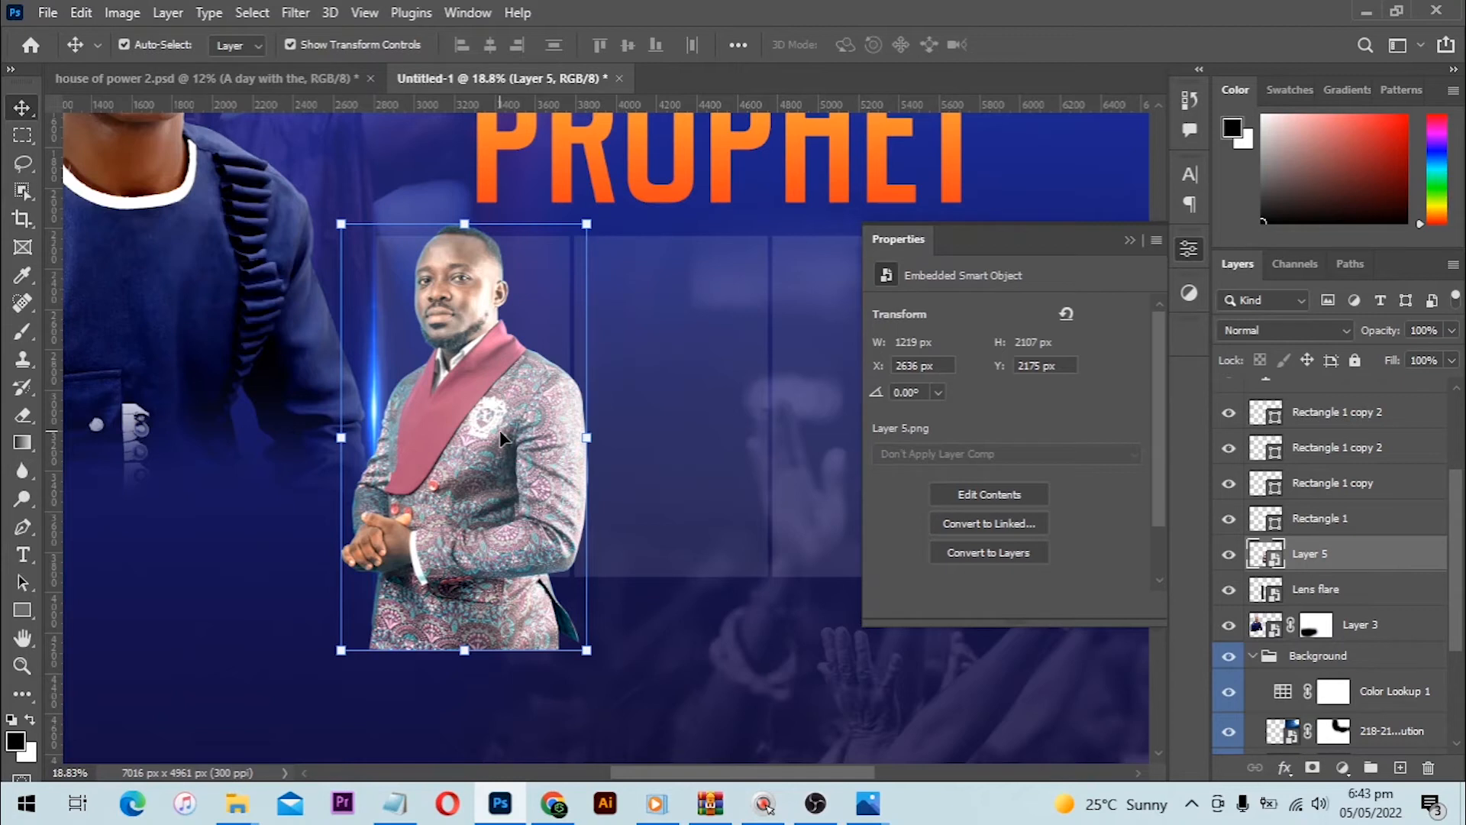
pyautogui.press('Left')
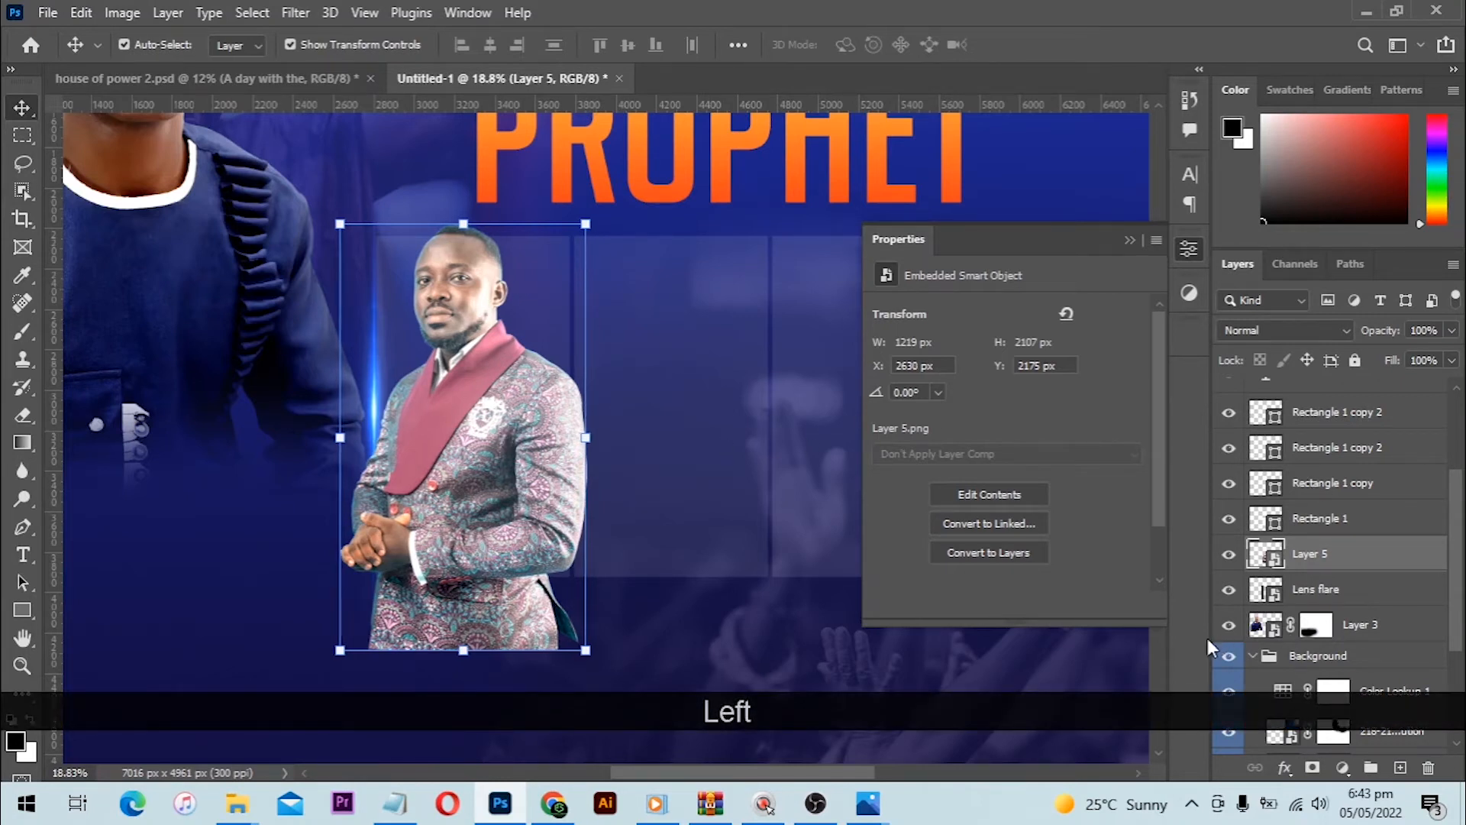
# - Add a layer mask to Layer 5 and move the layer directly above Rectangle 1 in the stacking order
pyautogui.click(1351, 522)
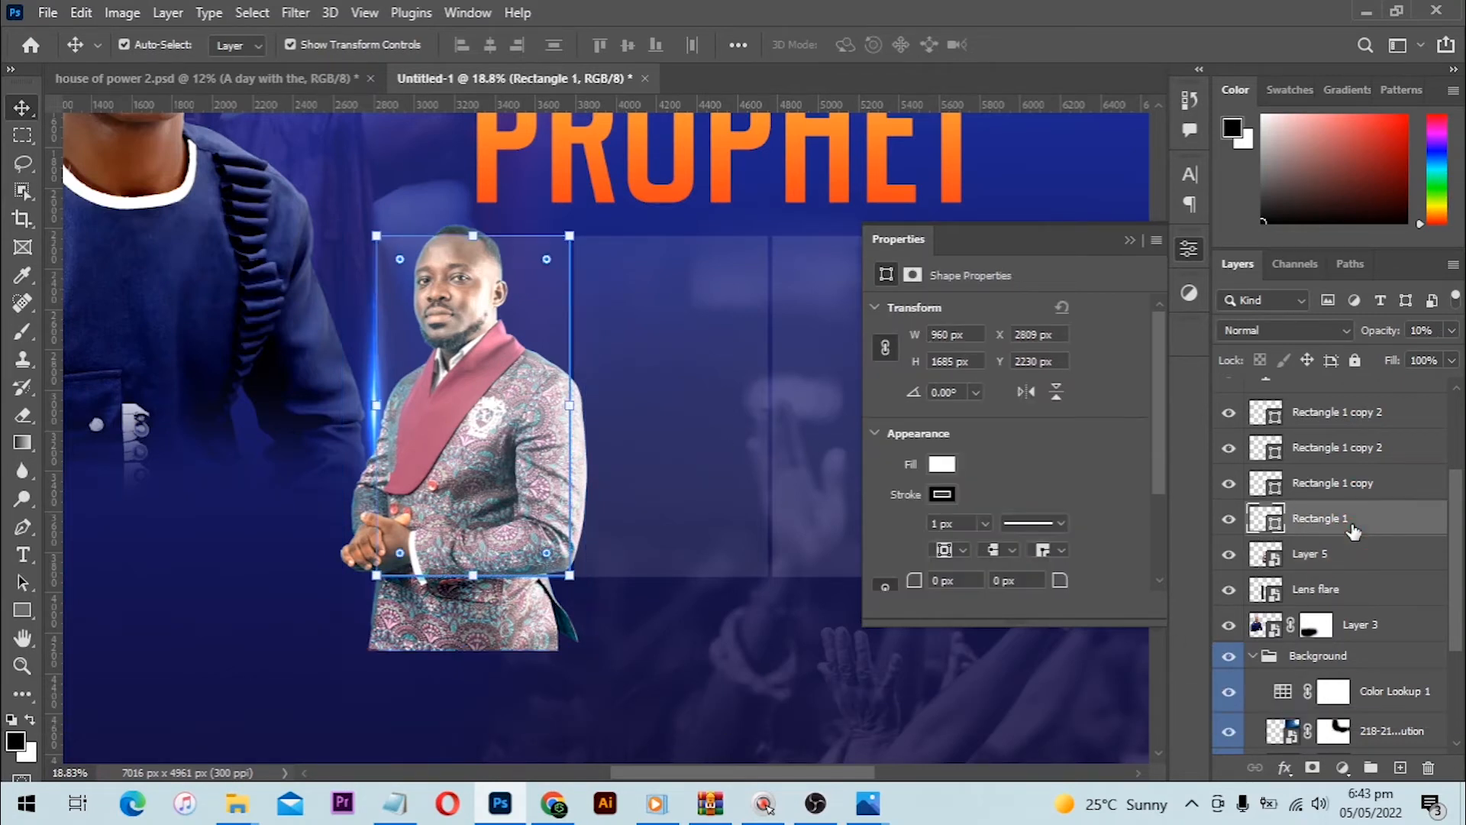
pyautogui.click(1343, 557)
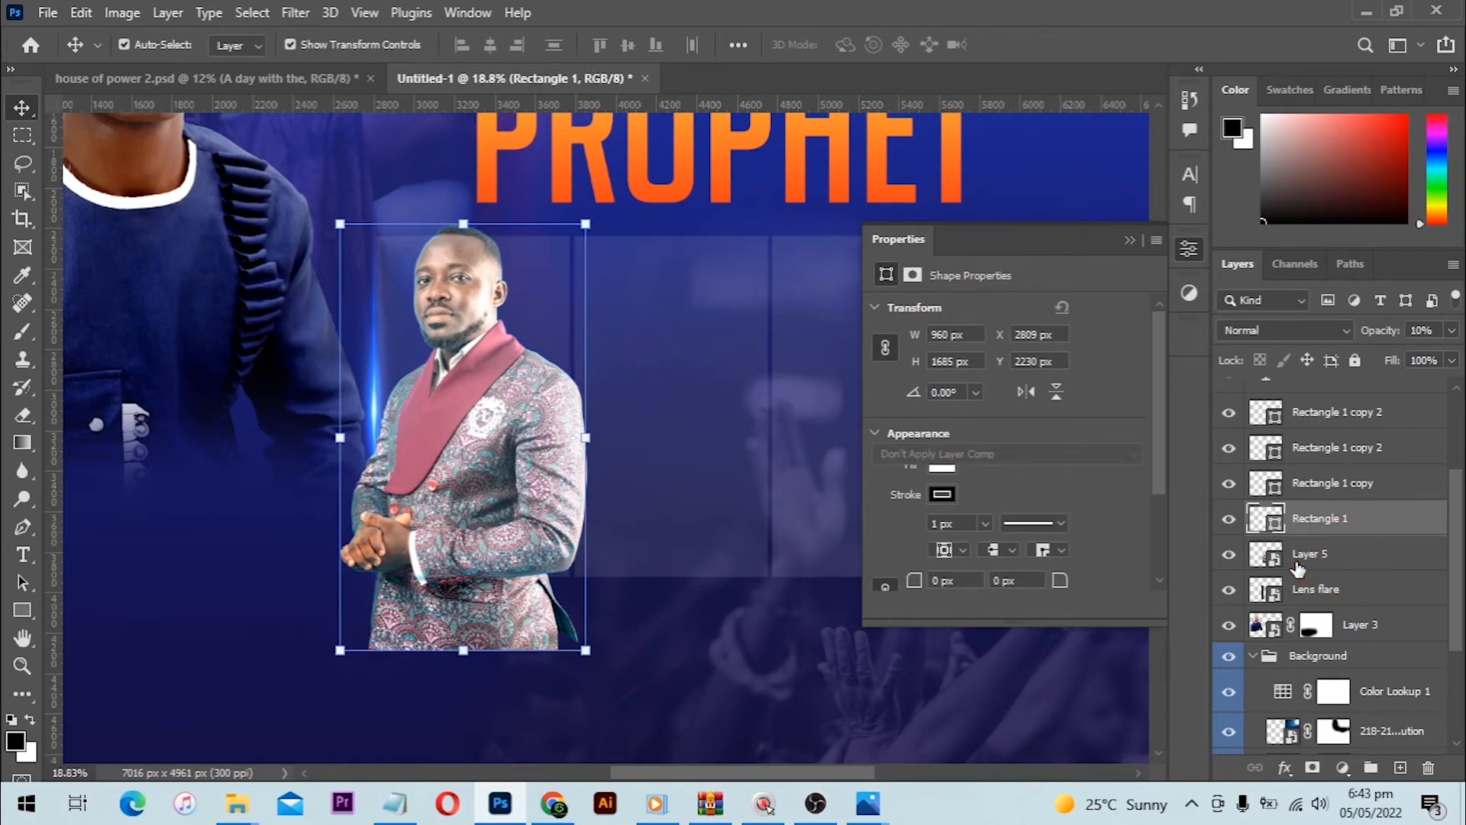
pyautogui.click(1311, 767)
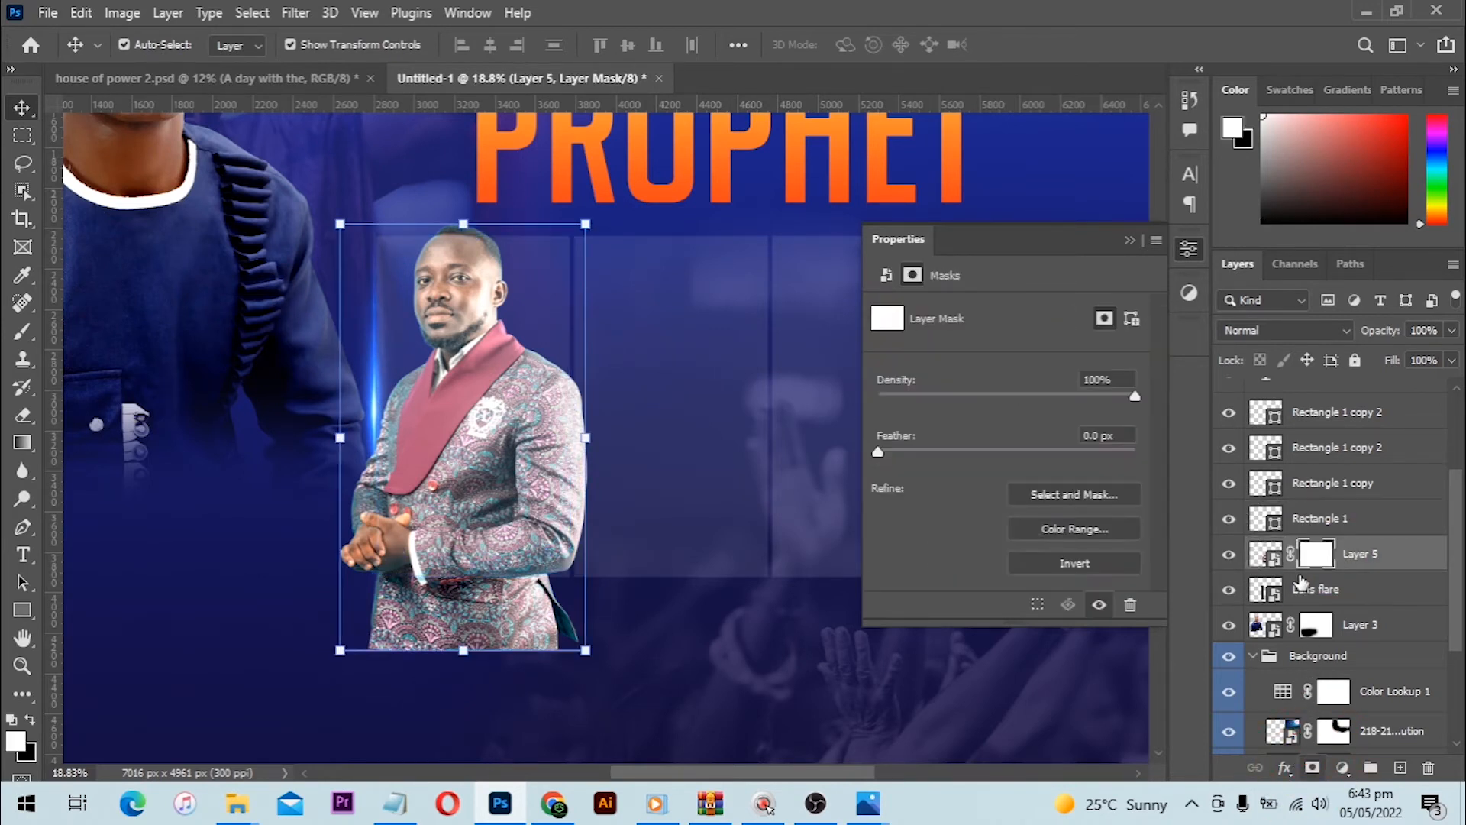
pyautogui.click(1276, 525)
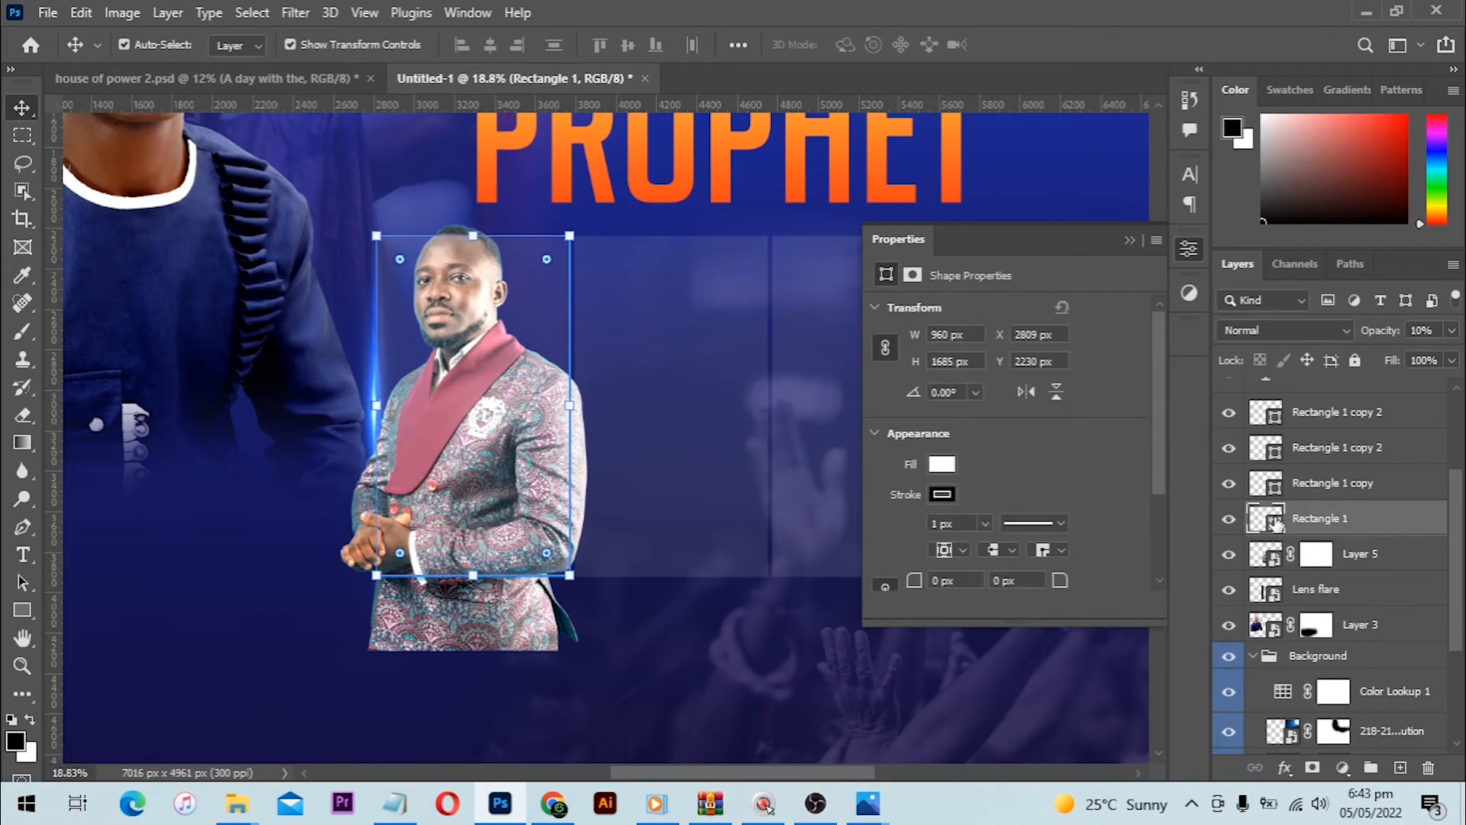
pyautogui.moveTo(1374, 555); pyautogui.dragTo(1332, 516)
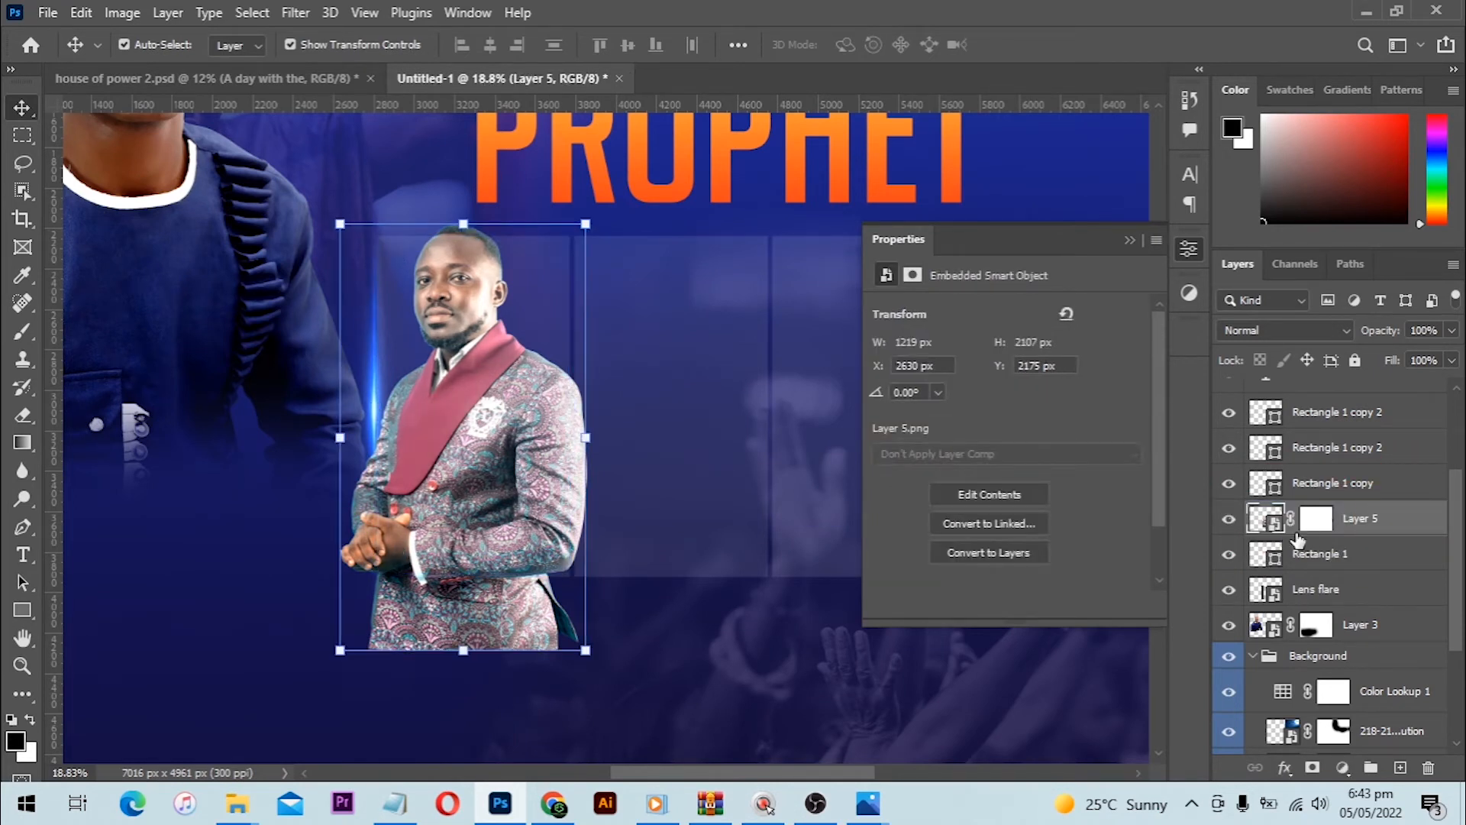
# - Load the outline of the Rectangle 1 layer as a selection and invert it
pyautogui.click(1366, 560)
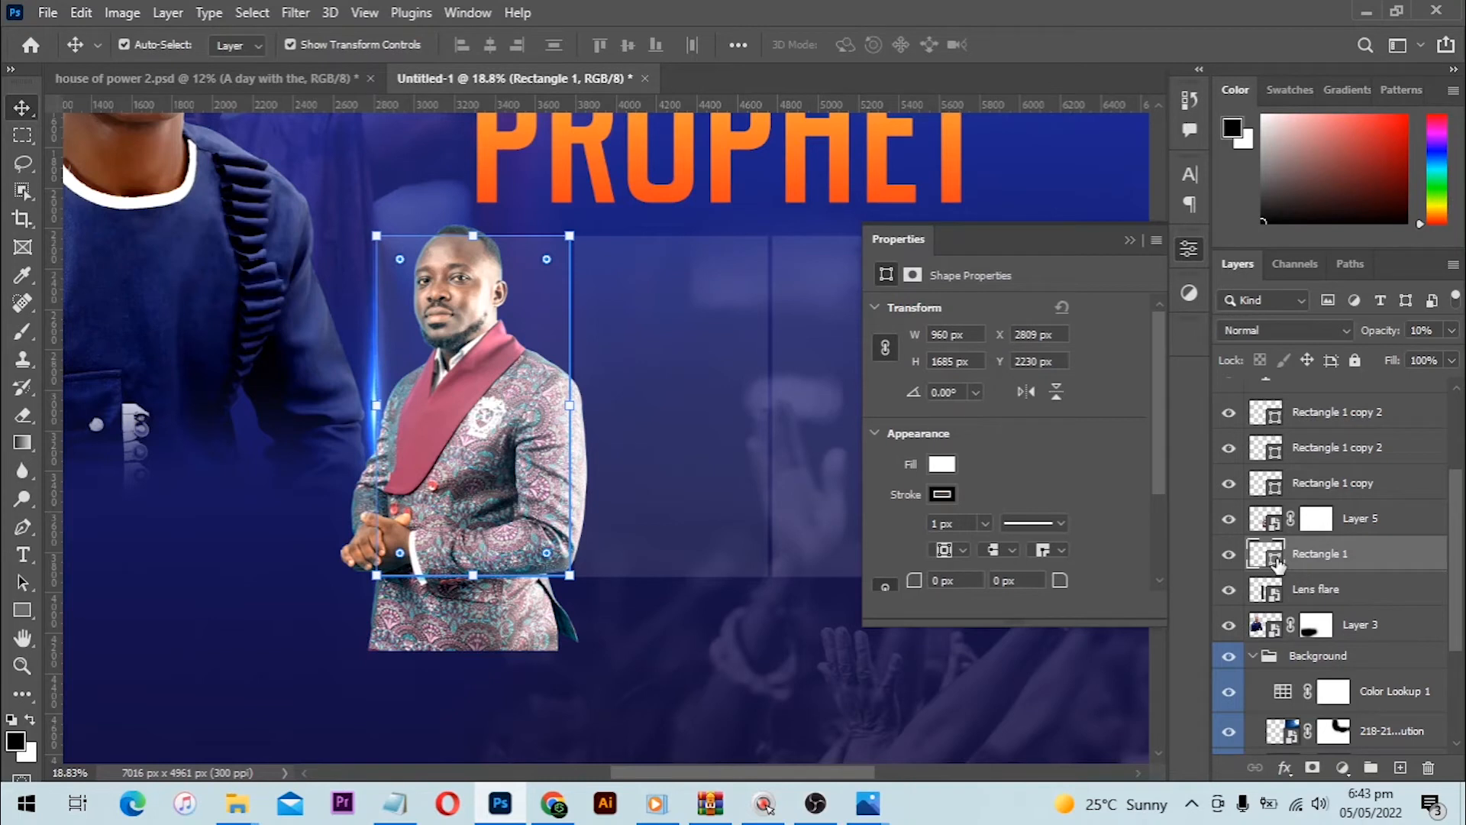
pyautogui.press('ctrl')
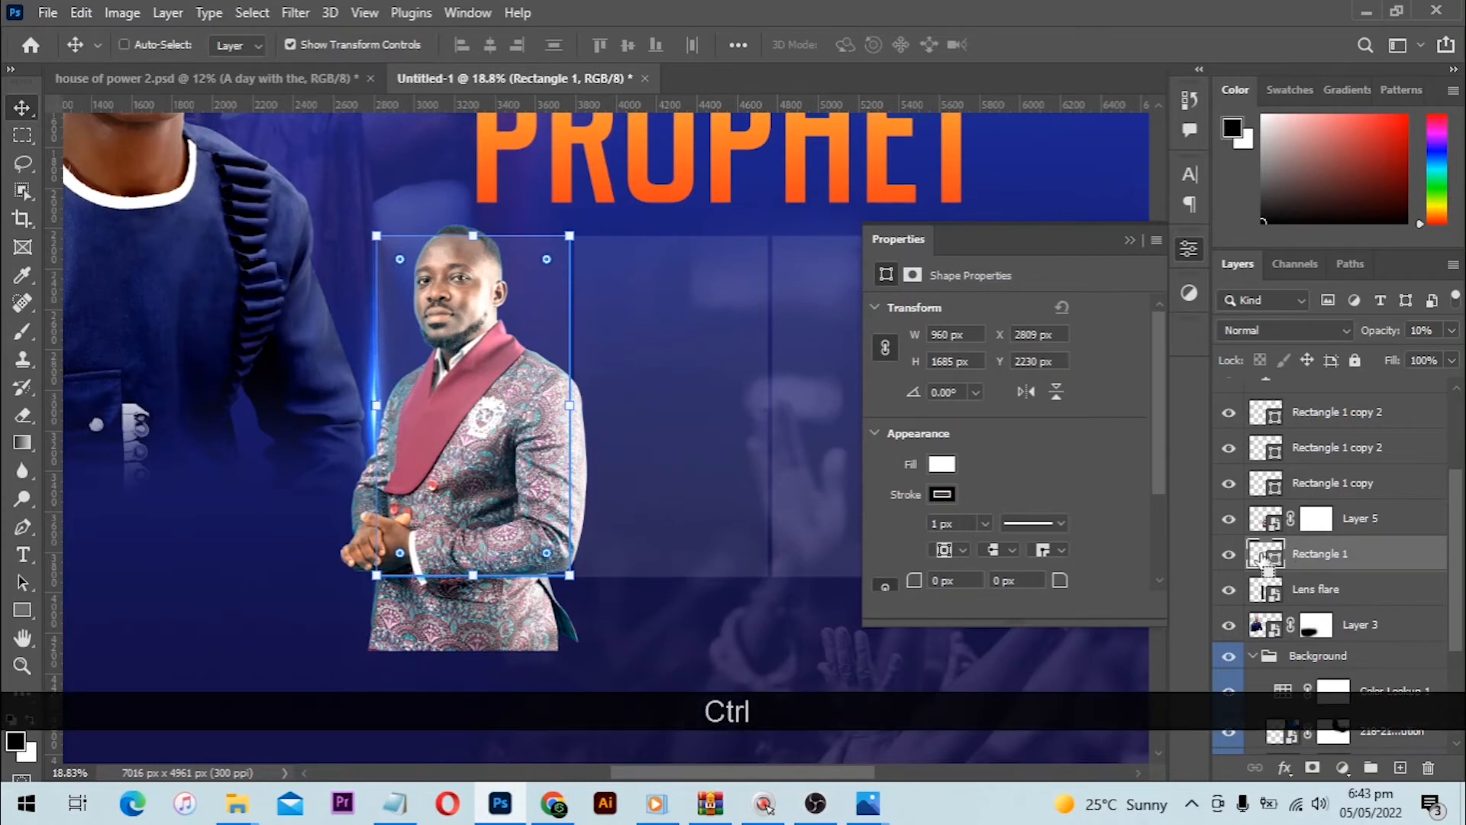
pyautogui.keyDown('ctrl'); pyautogui.click(1262, 561); pyautogui.keyUp('ctrl')
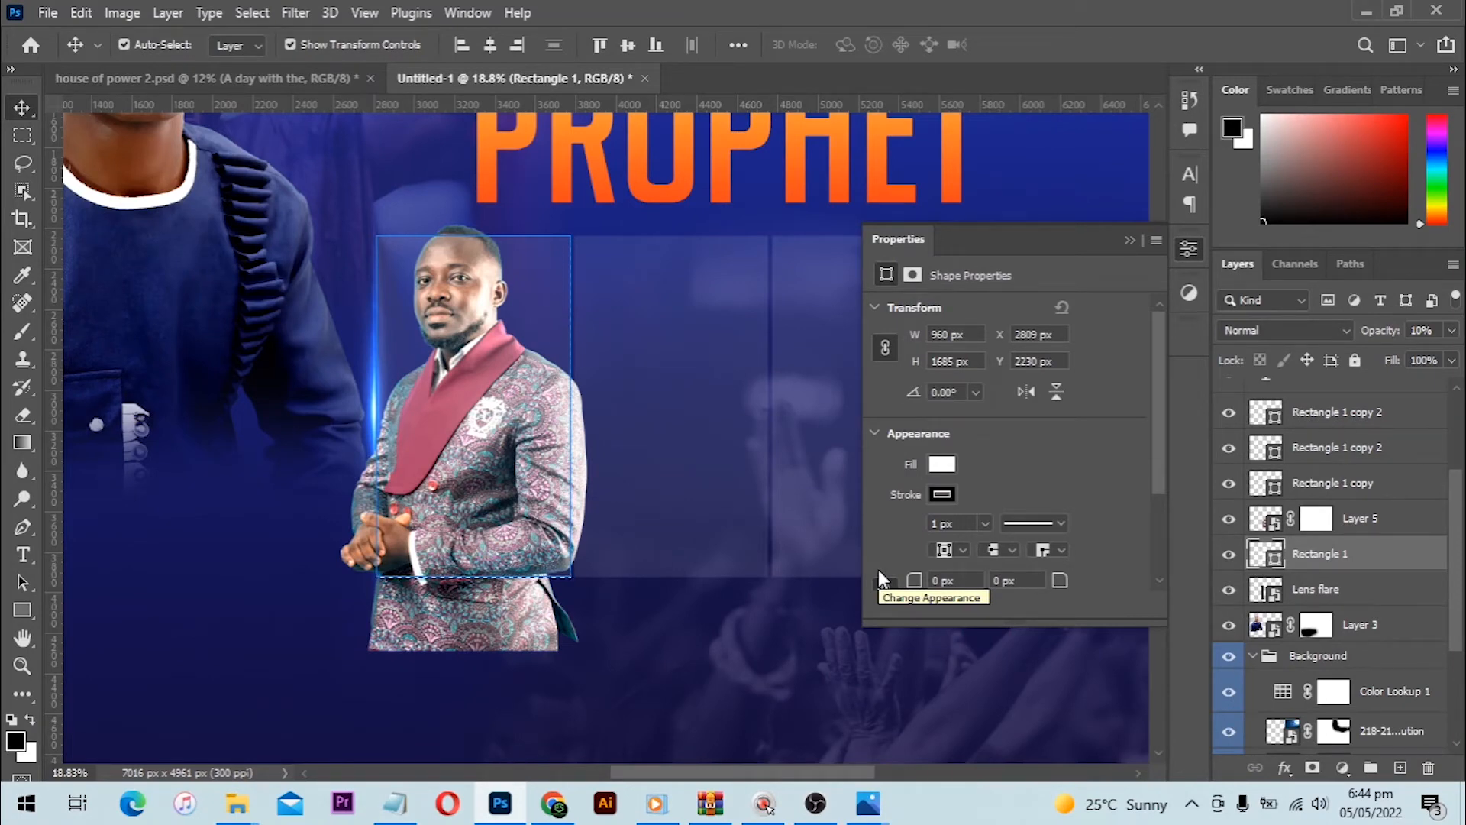
pyautogui.click(243, 14)
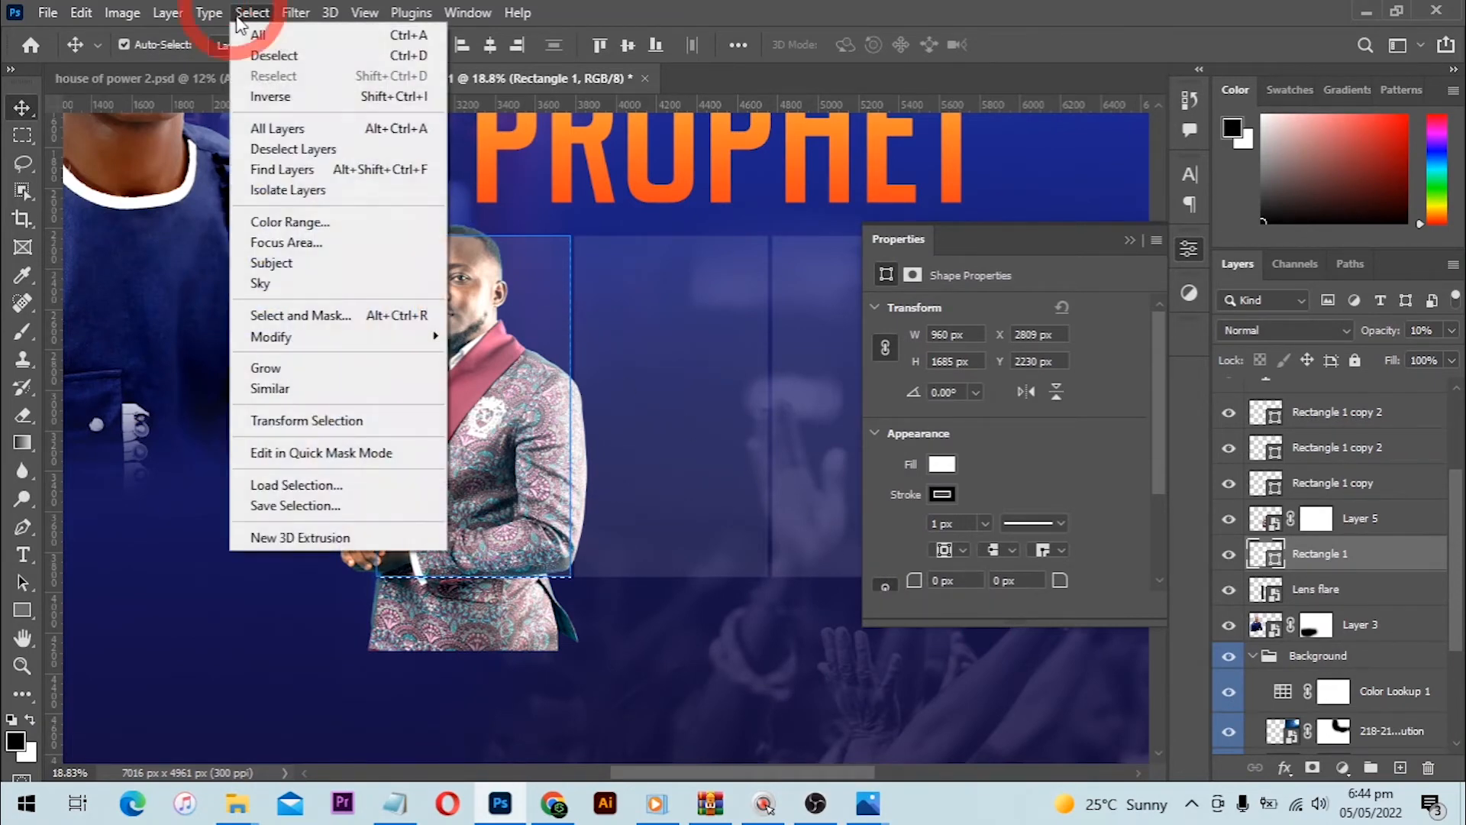
pyautogui.click(299, 98)
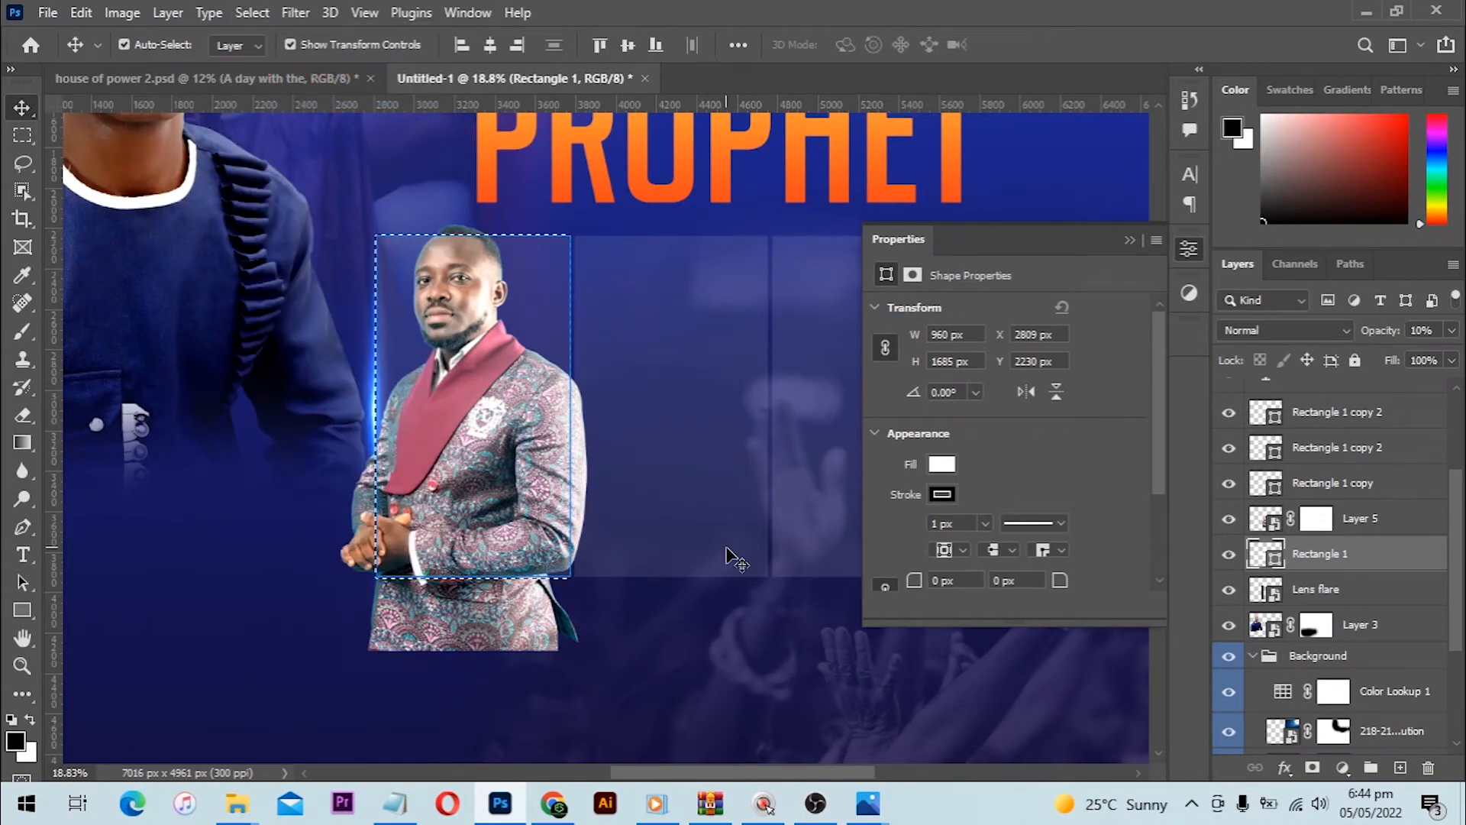
# - Paint black on Layer 5's mask with a 1000 px soft brush to hide the sleeve beyond the first rectangle's right edge
pyautogui.click(1319, 525)
pyautogui.scroll(-4, 612, 491)
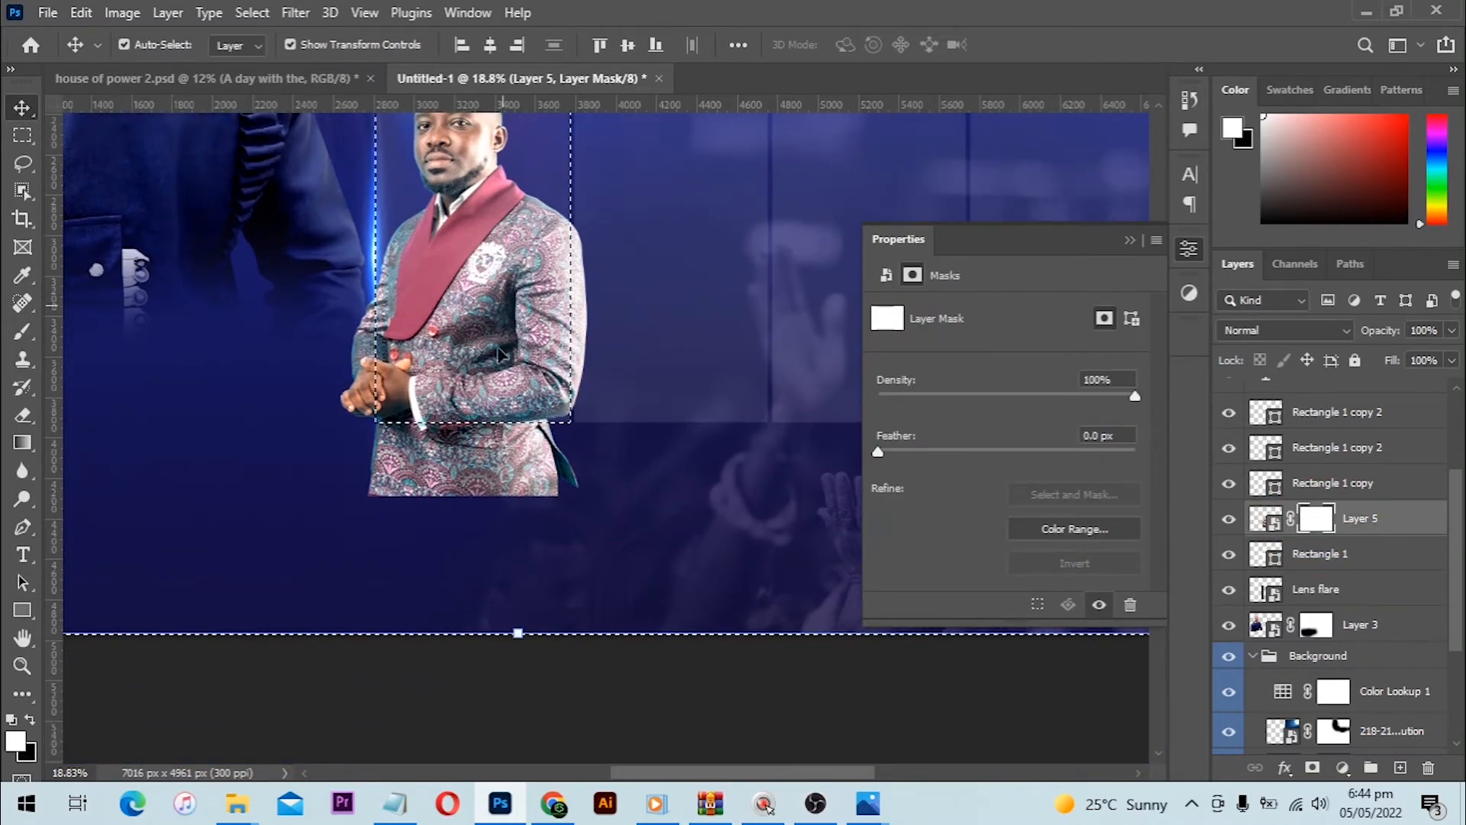
pyautogui.scroll(4, 498, 353)
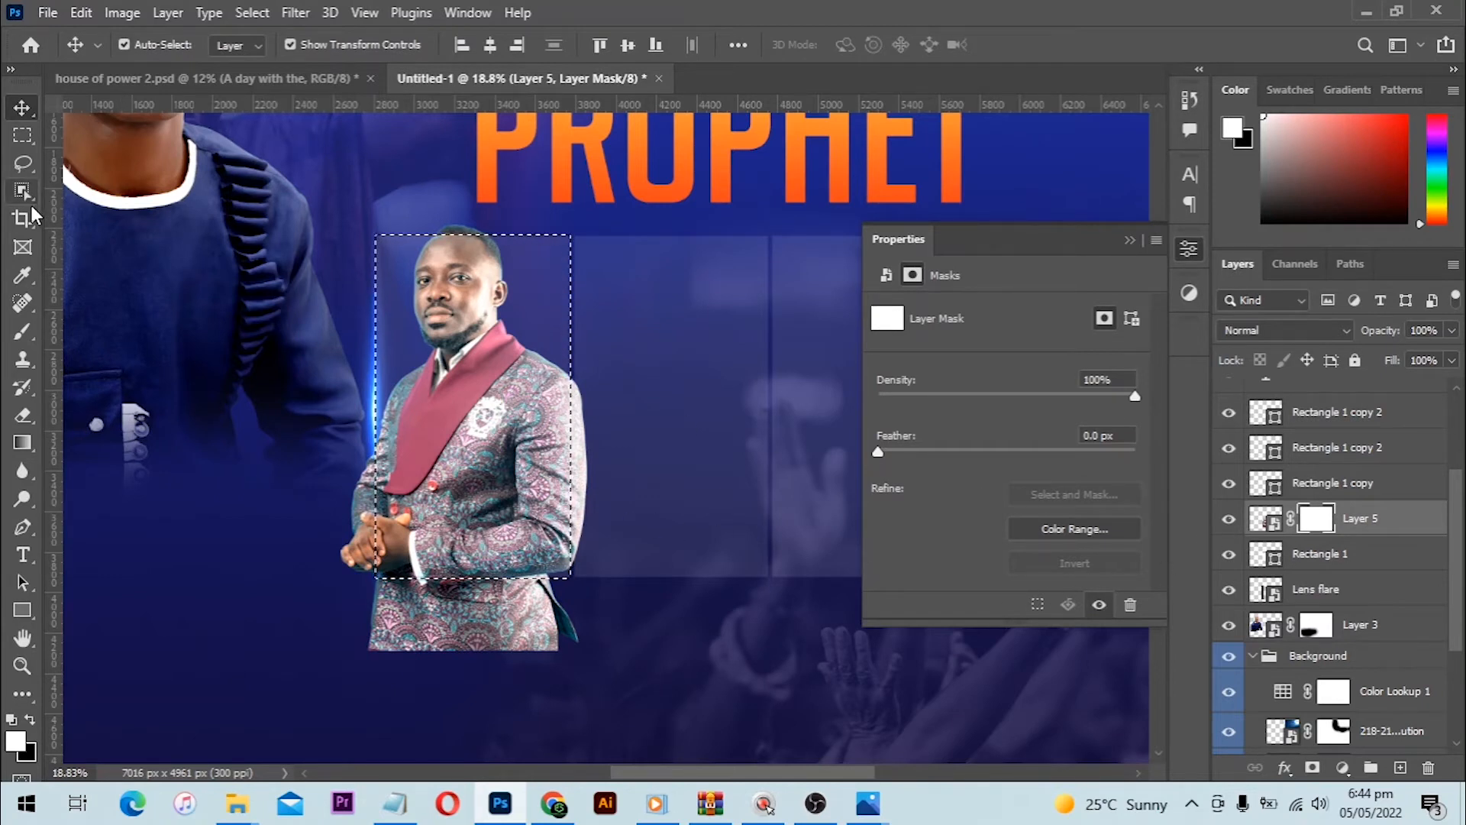
pyautogui.press('b')
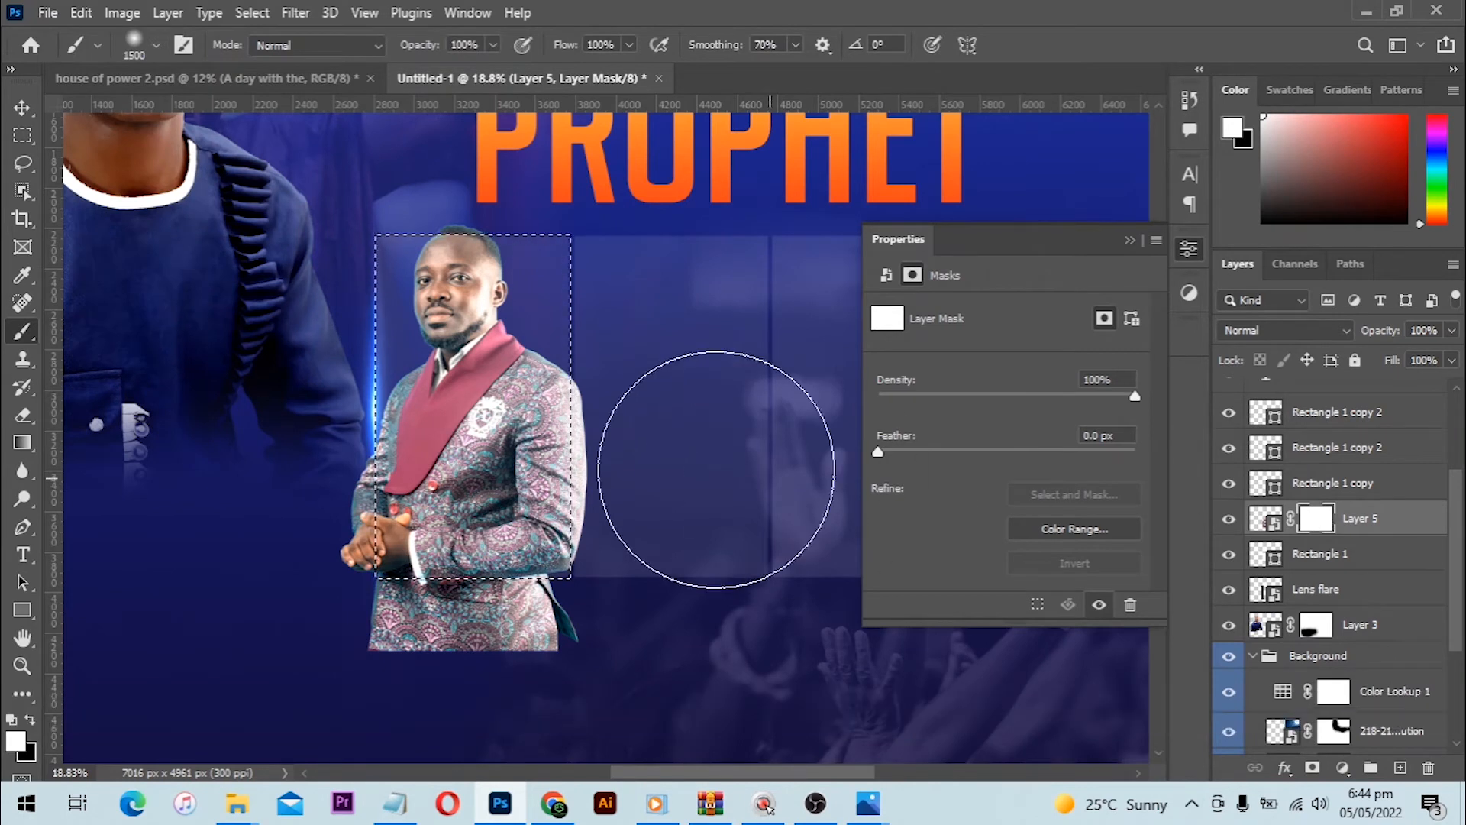
pyautogui.press('[')
pyautogui.press('[')
pyautogui.press('[')
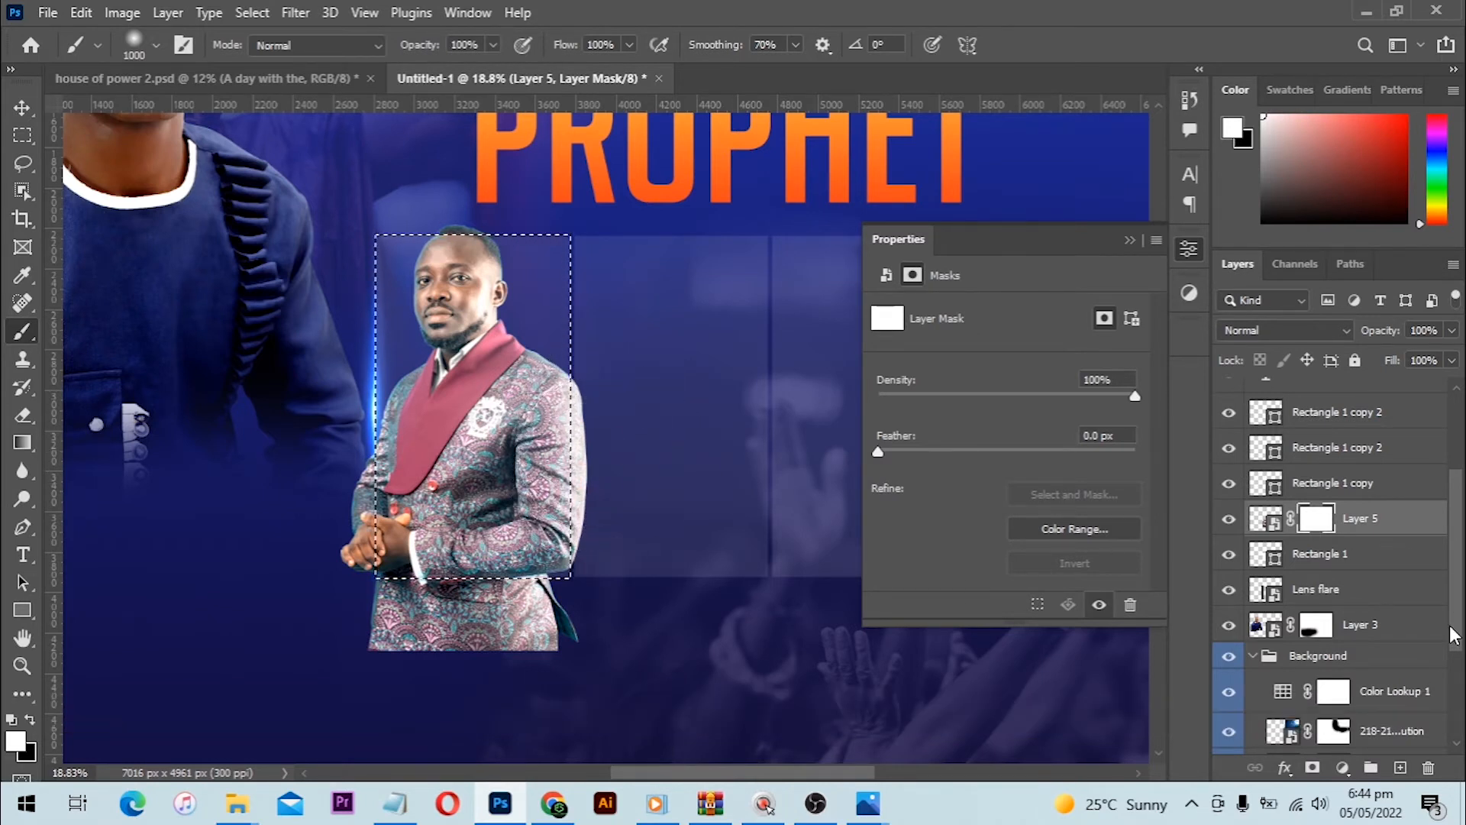
pyautogui.click(31, 719)
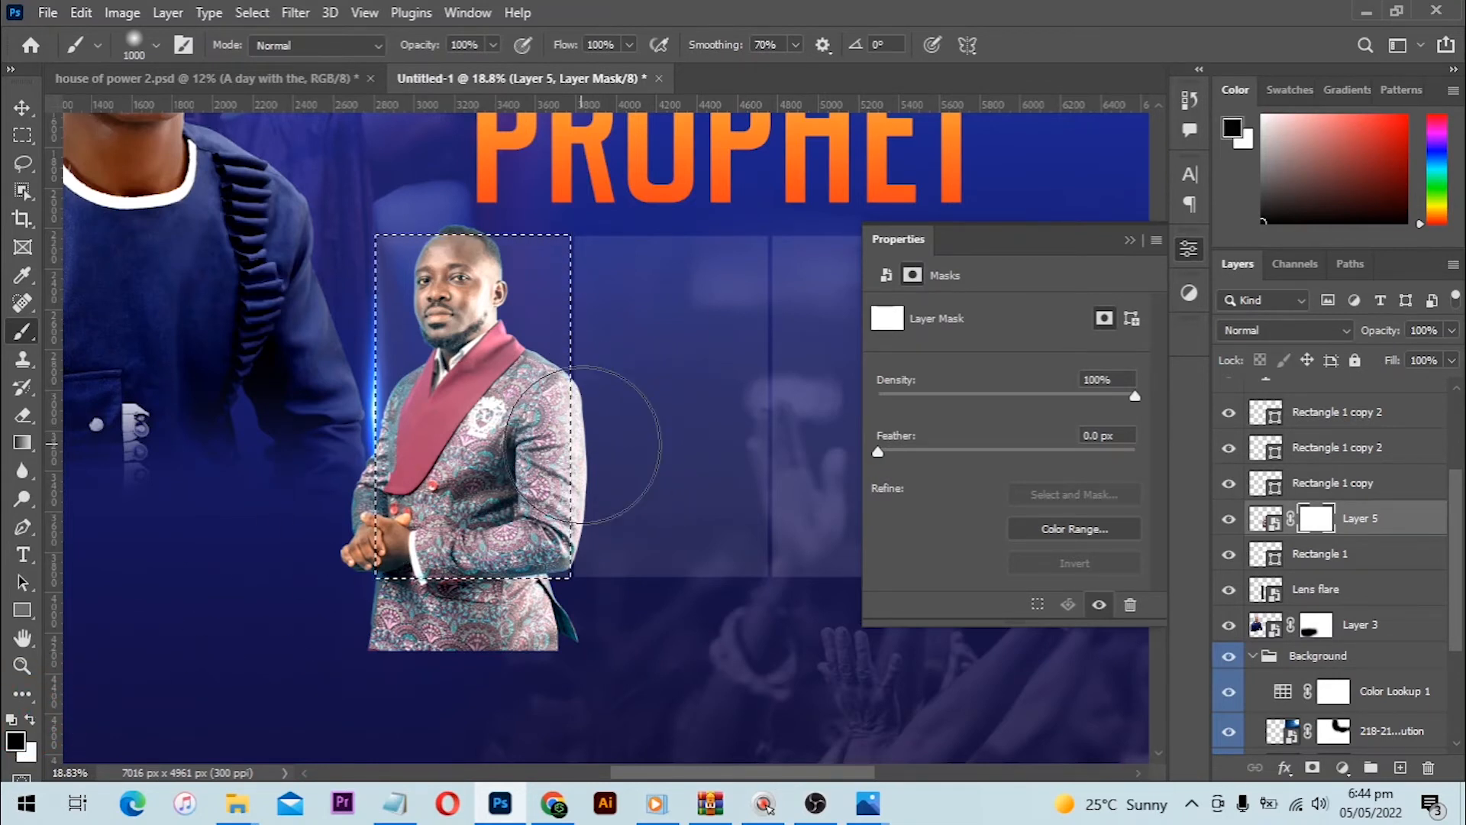
pyautogui.moveTo(589, 429)
pyautogui.mouseDown()
pyautogui.moveTo(580, 531)
pyautogui.moveTo(598, 417)
pyautogui.moveTo(600, 482)
pyautogui.moveTo(583, 500)
pyautogui.moveTo(616, 501)
pyautogui.mouseUp()
pyautogui.click(597, 489)
pyautogui.click(600, 447)
pyautogui.click(602, 497)
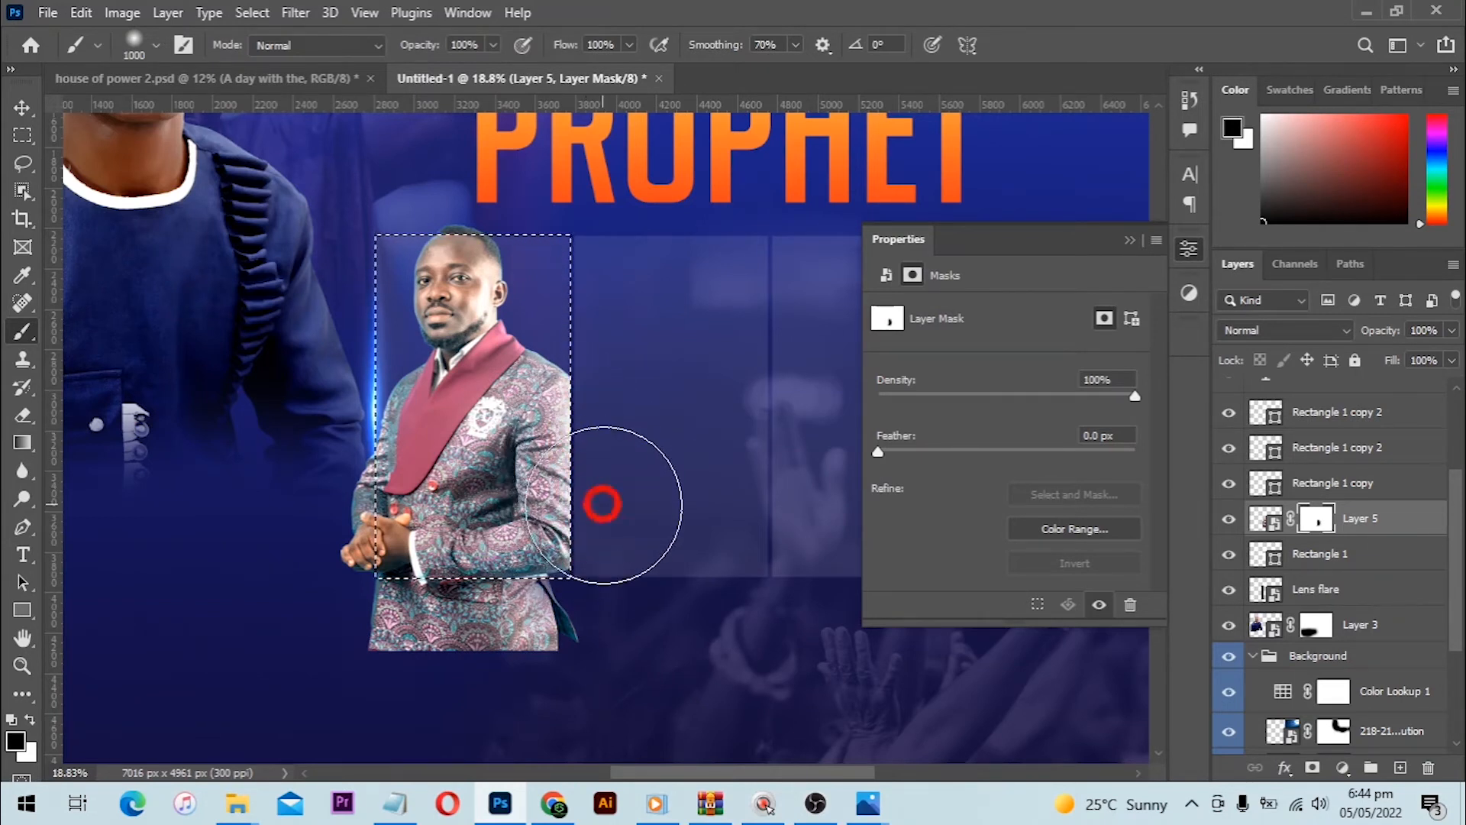
# - Mask out the parts of the Layer 5 photo beyond the first rectangle's left and bottom edges with black
pyautogui.click(321, 472)
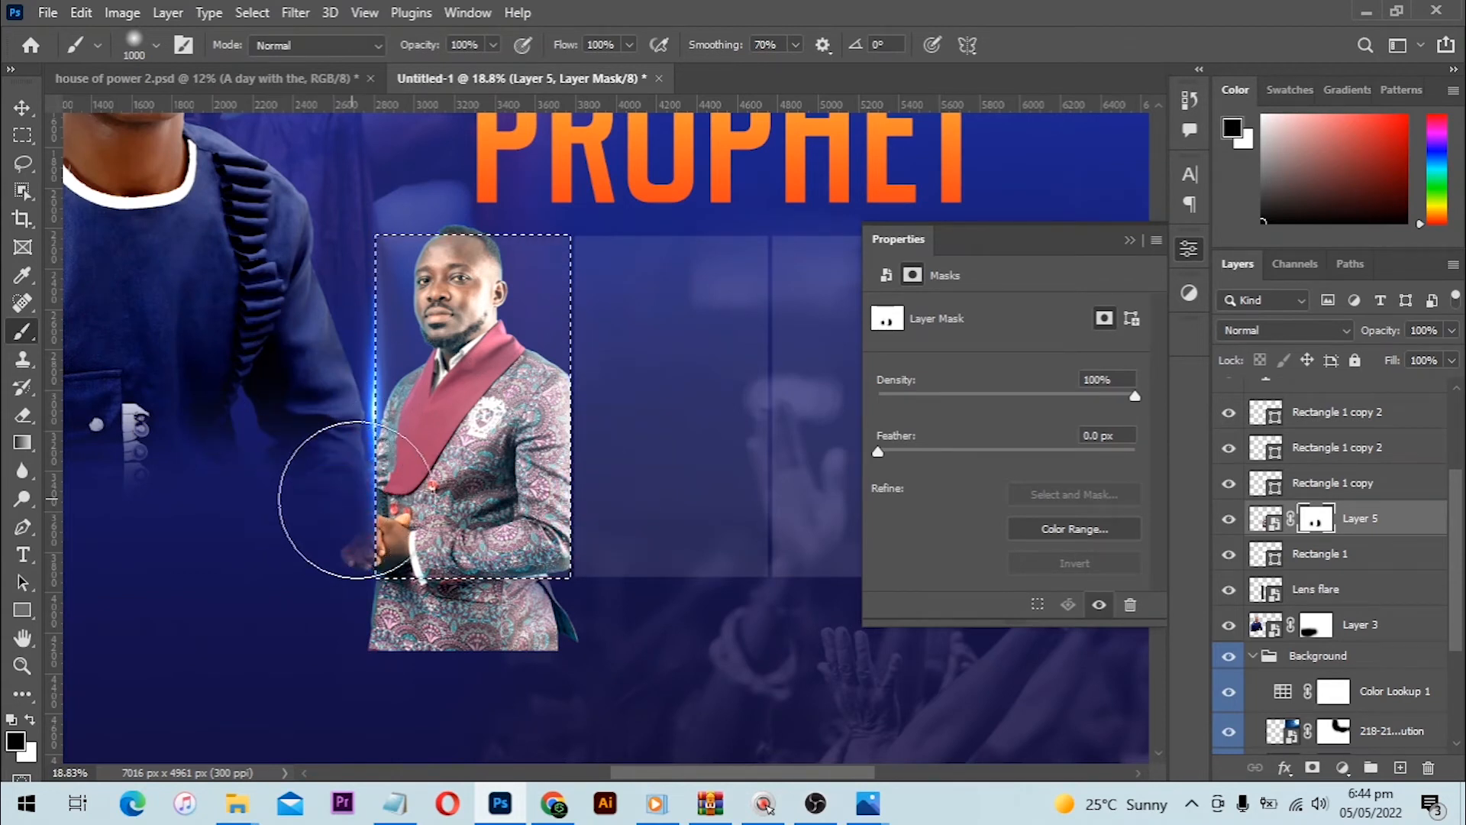
pyautogui.click(328, 484)
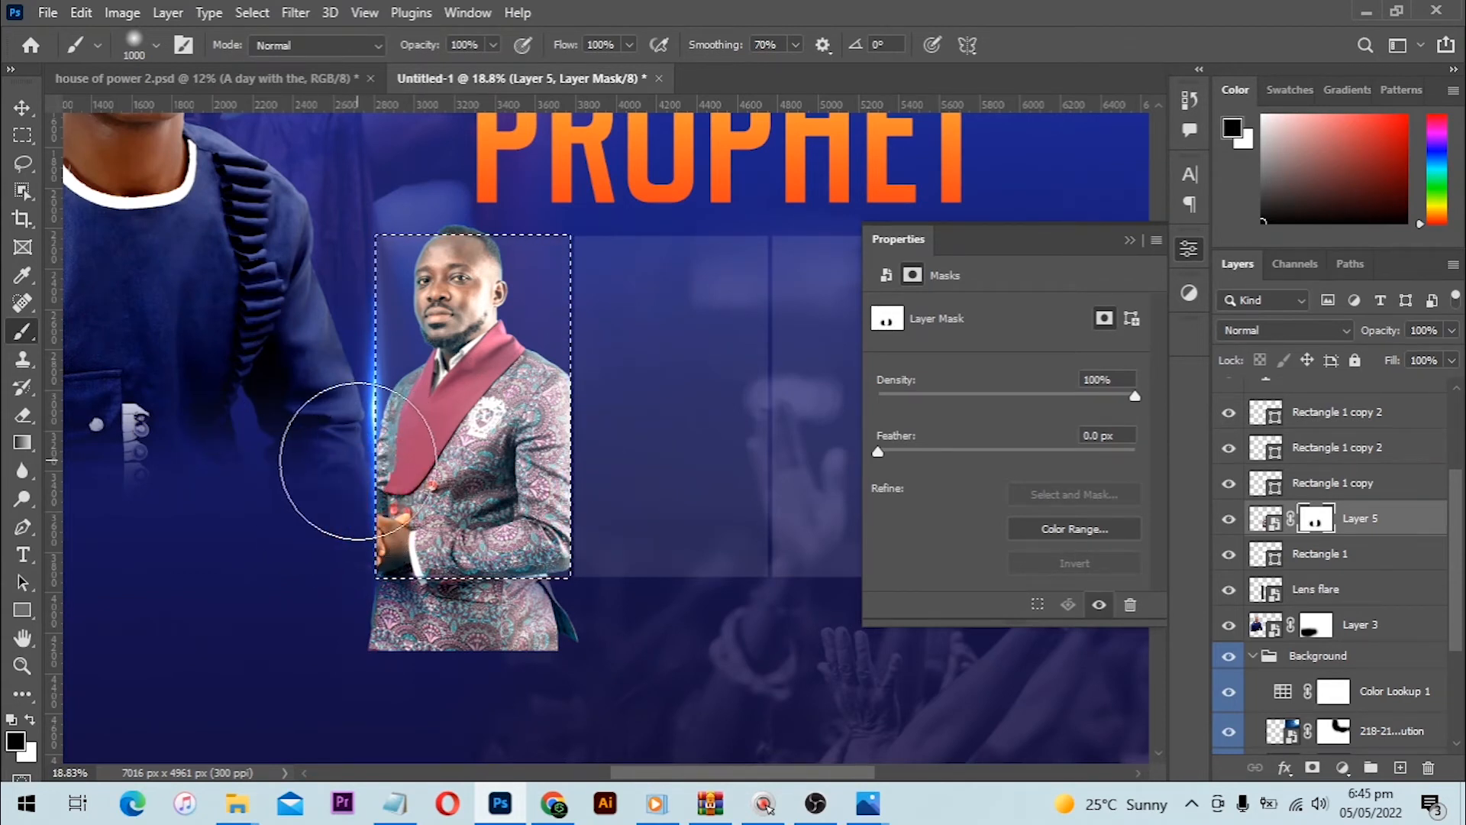
pyautogui.click(357, 459)
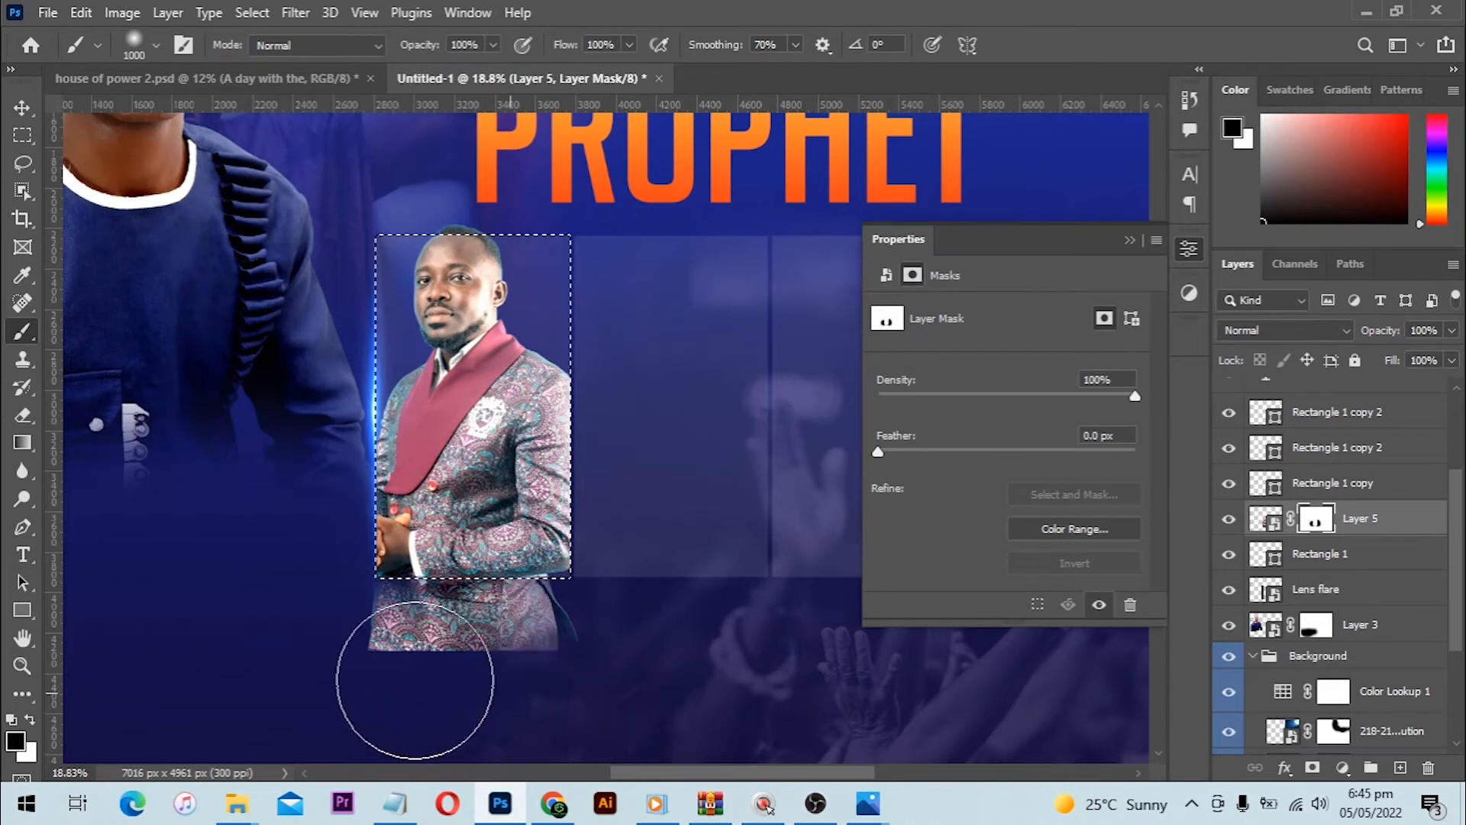
pyautogui.moveTo(352, 676)
pyautogui.mouseDown()
pyautogui.moveTo(560, 691)
pyautogui.moveTo(382, 679)
pyautogui.moveTo(530, 689)
pyautogui.mouseUp()
pyautogui.moveTo(375, 670)
pyautogui.mouseDown()
pyautogui.moveTo(551, 694)
pyautogui.moveTo(623, 662)
pyautogui.moveTo(336, 671)
pyautogui.moveTo(494, 704)
pyautogui.mouseUp()
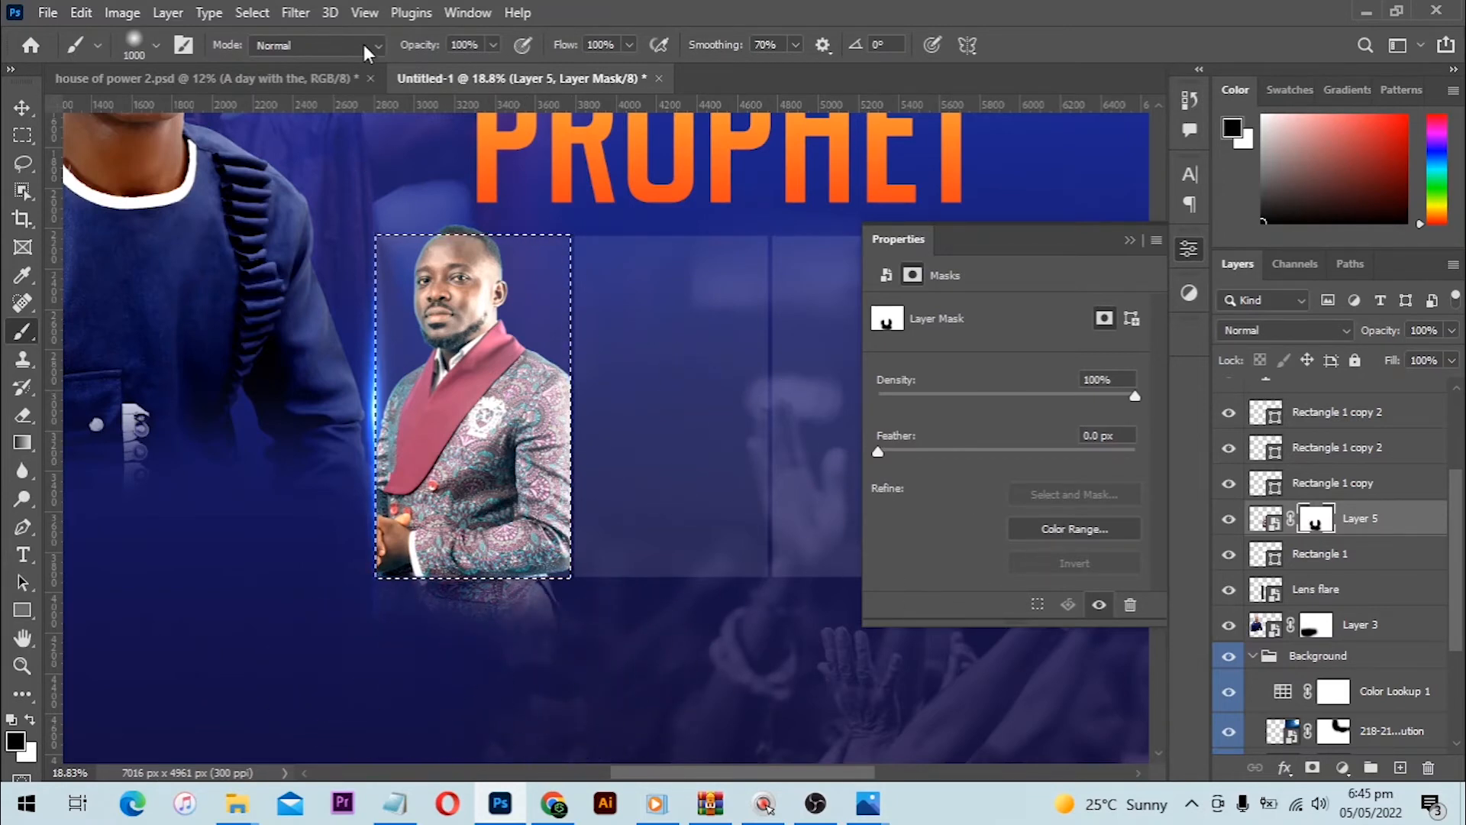
# - Clear the selection to fade out the Layer 5 photo's lower part on its mask, and hide the Rectangle 1 layer
pyautogui.click(251, 13)
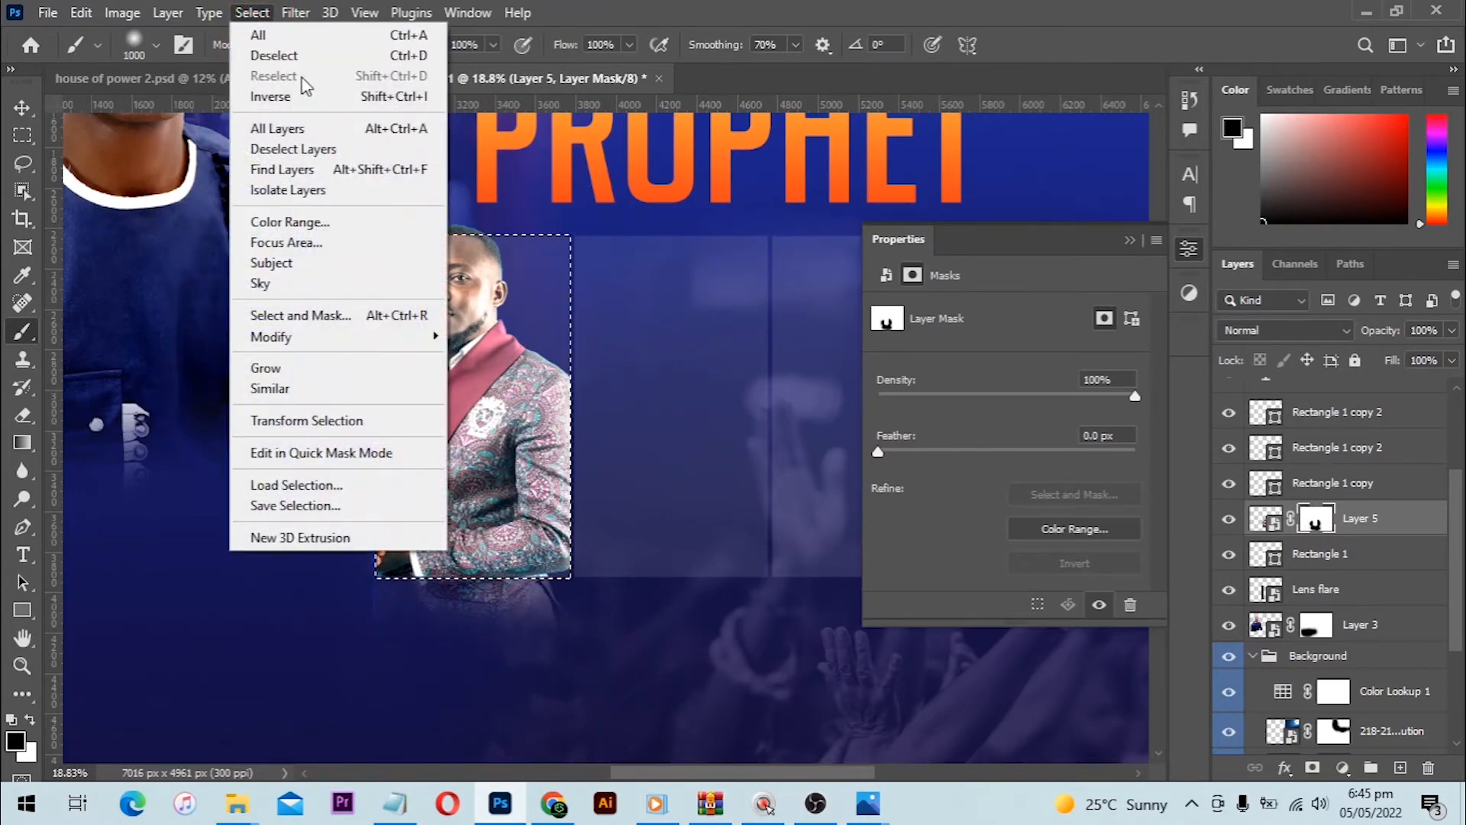
pyautogui.click(414, 60)
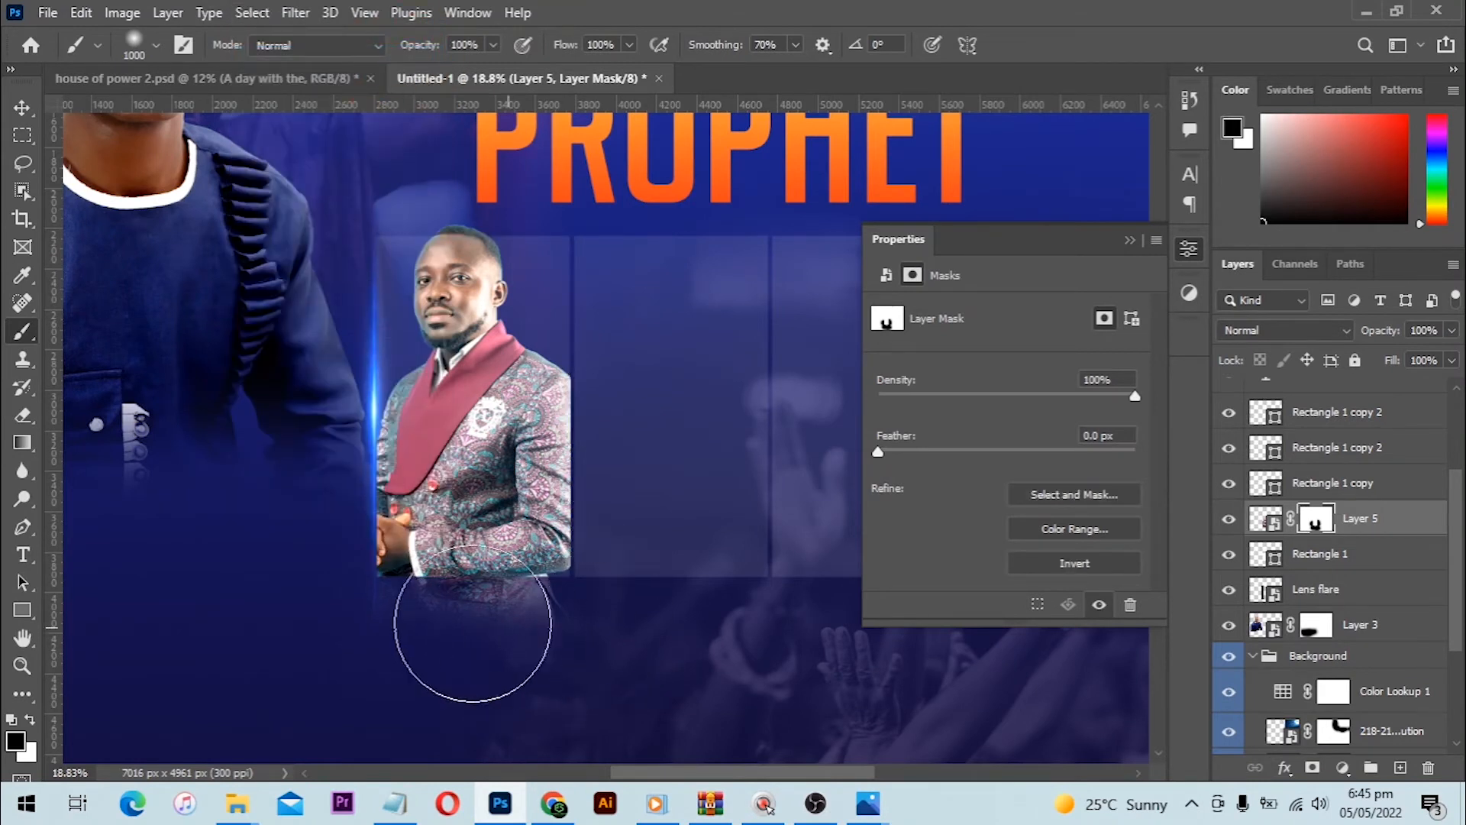
pyautogui.moveTo(554, 627); pyautogui.dragTo(377, 620)
pyautogui.moveTo(468, 615)
pyautogui.mouseDown()
pyautogui.moveTo(527, 612)
pyautogui.moveTo(391, 617)
pyautogui.moveTo(351, 598)
pyautogui.moveTo(532, 598)
pyautogui.moveTo(534, 618)
pyautogui.moveTo(354, 593)
pyautogui.mouseUp()
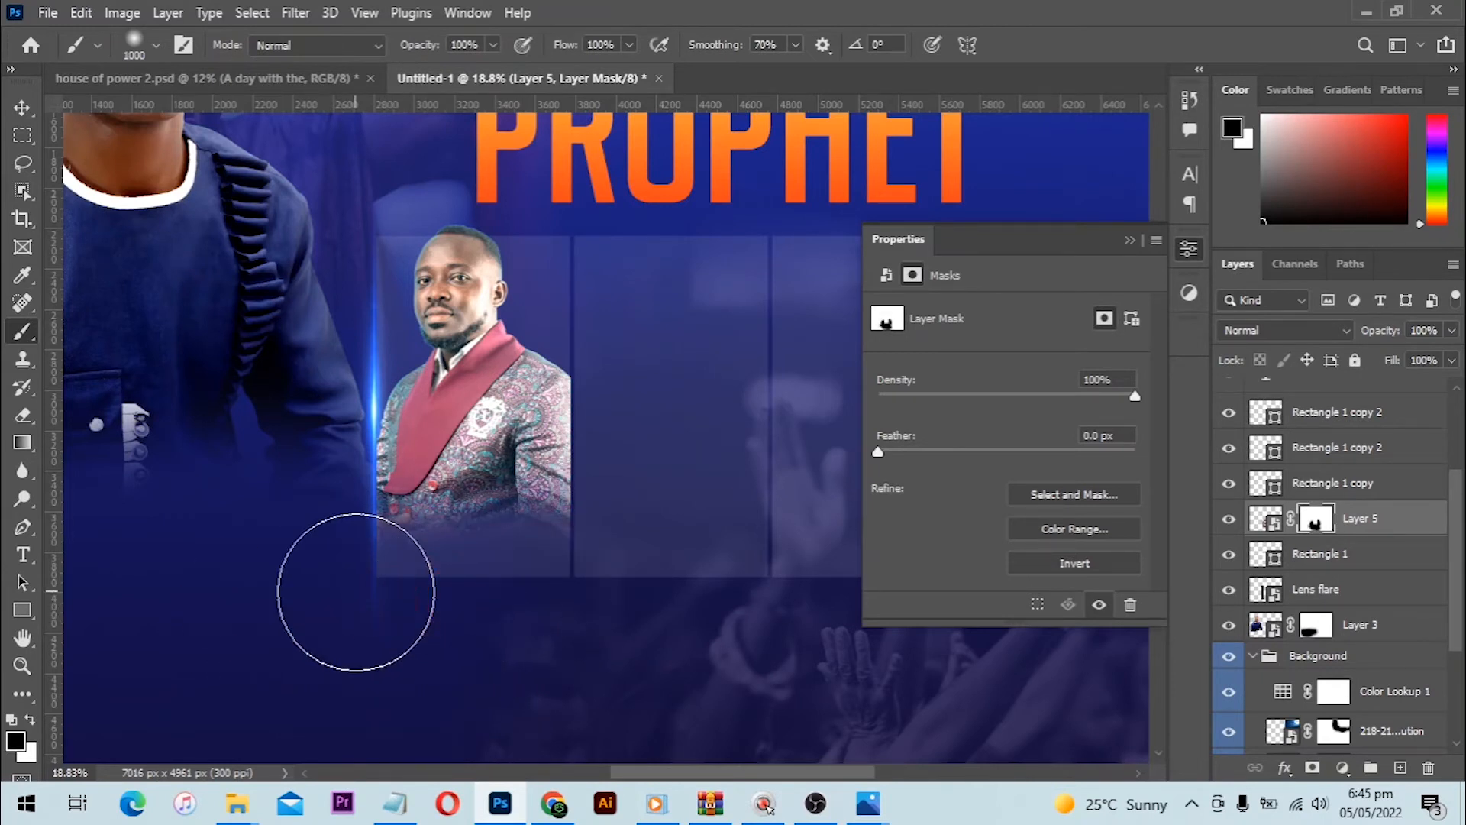
pyautogui.press('v')
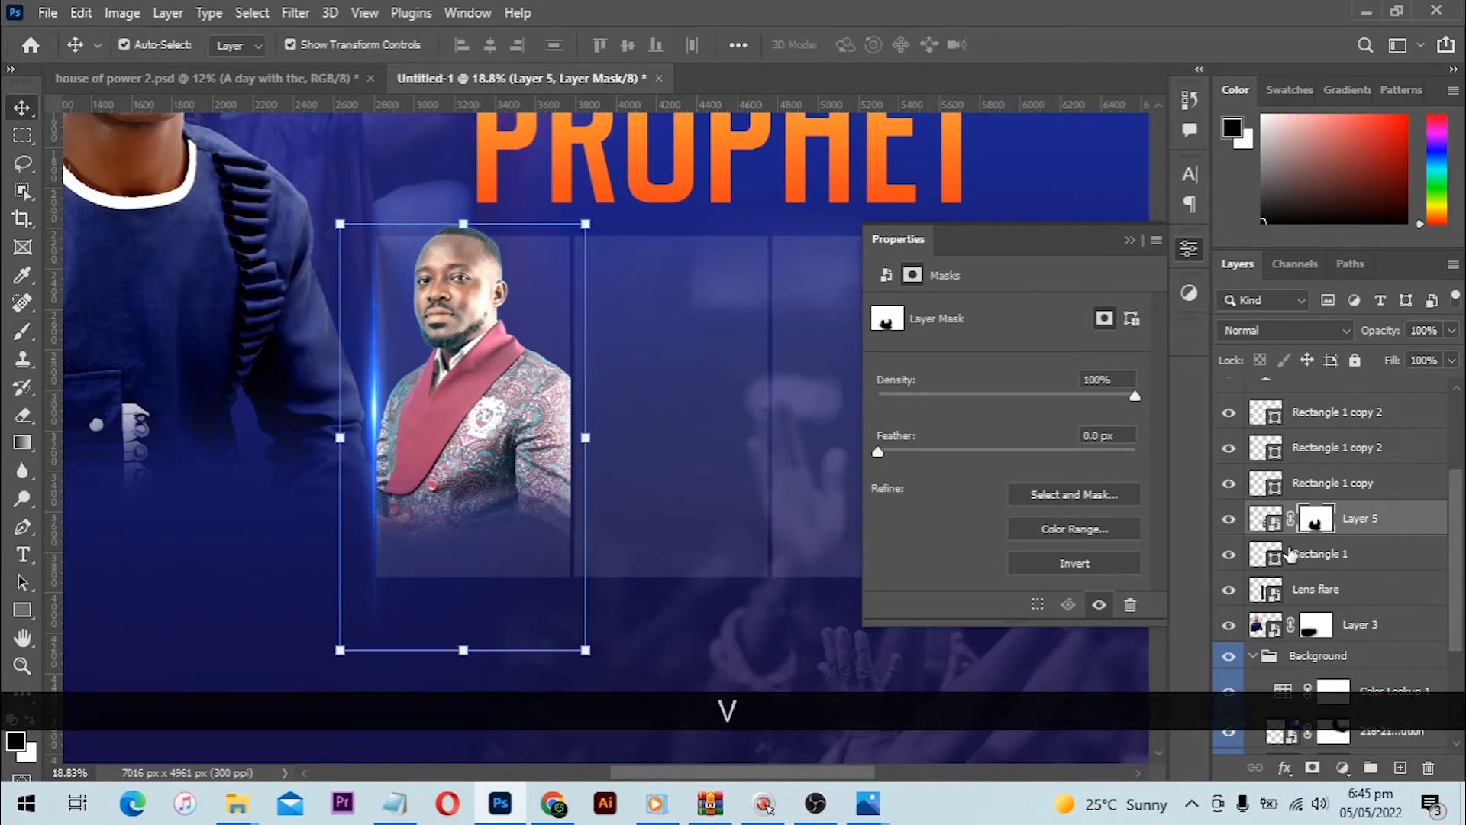
pyautogui.click(1235, 560)
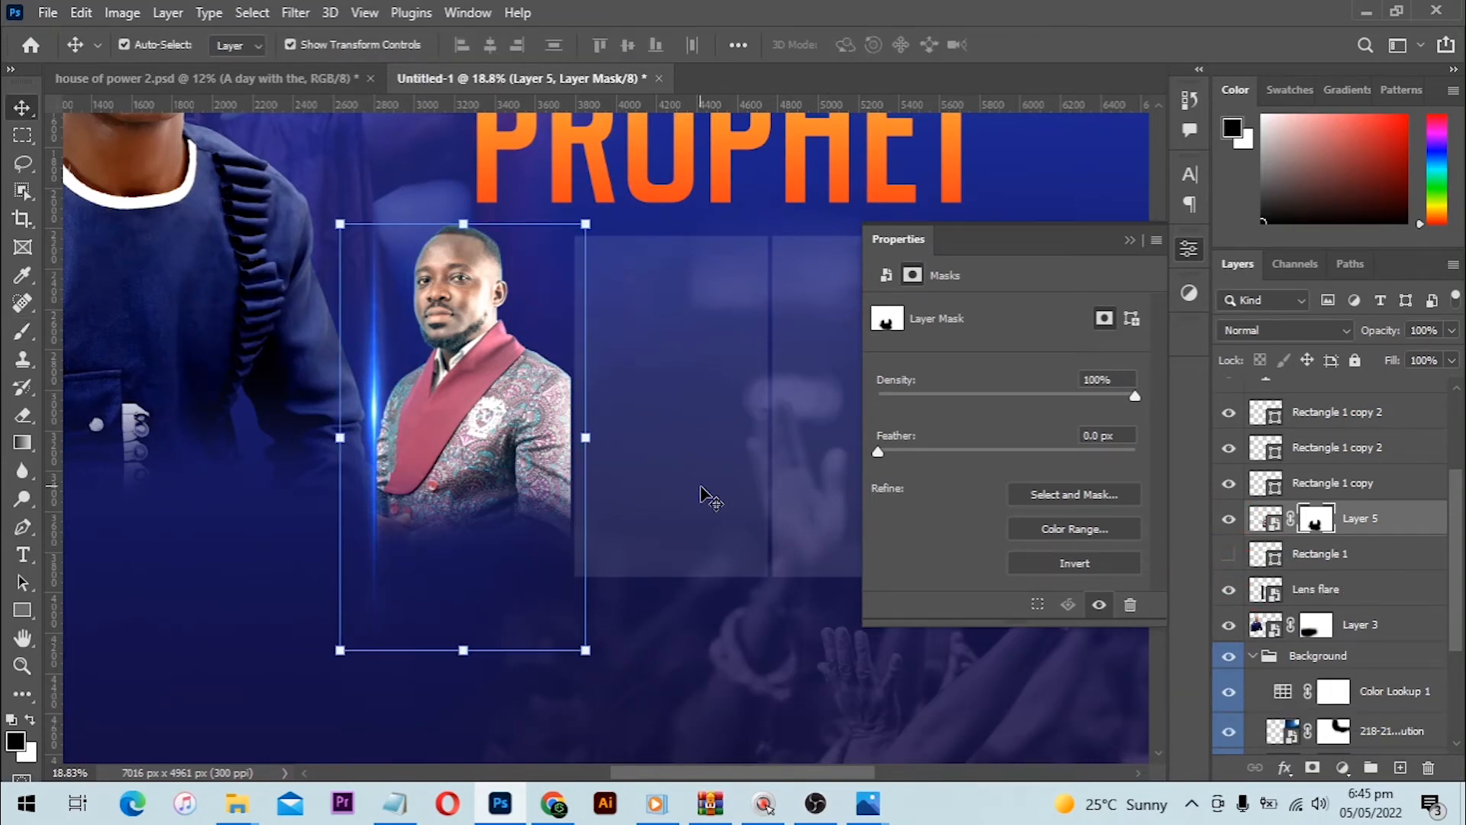
# - Select the Rectangle 1 copy layer and place the Background copy image from the church flyer folder above it
pyautogui.click(685, 432)
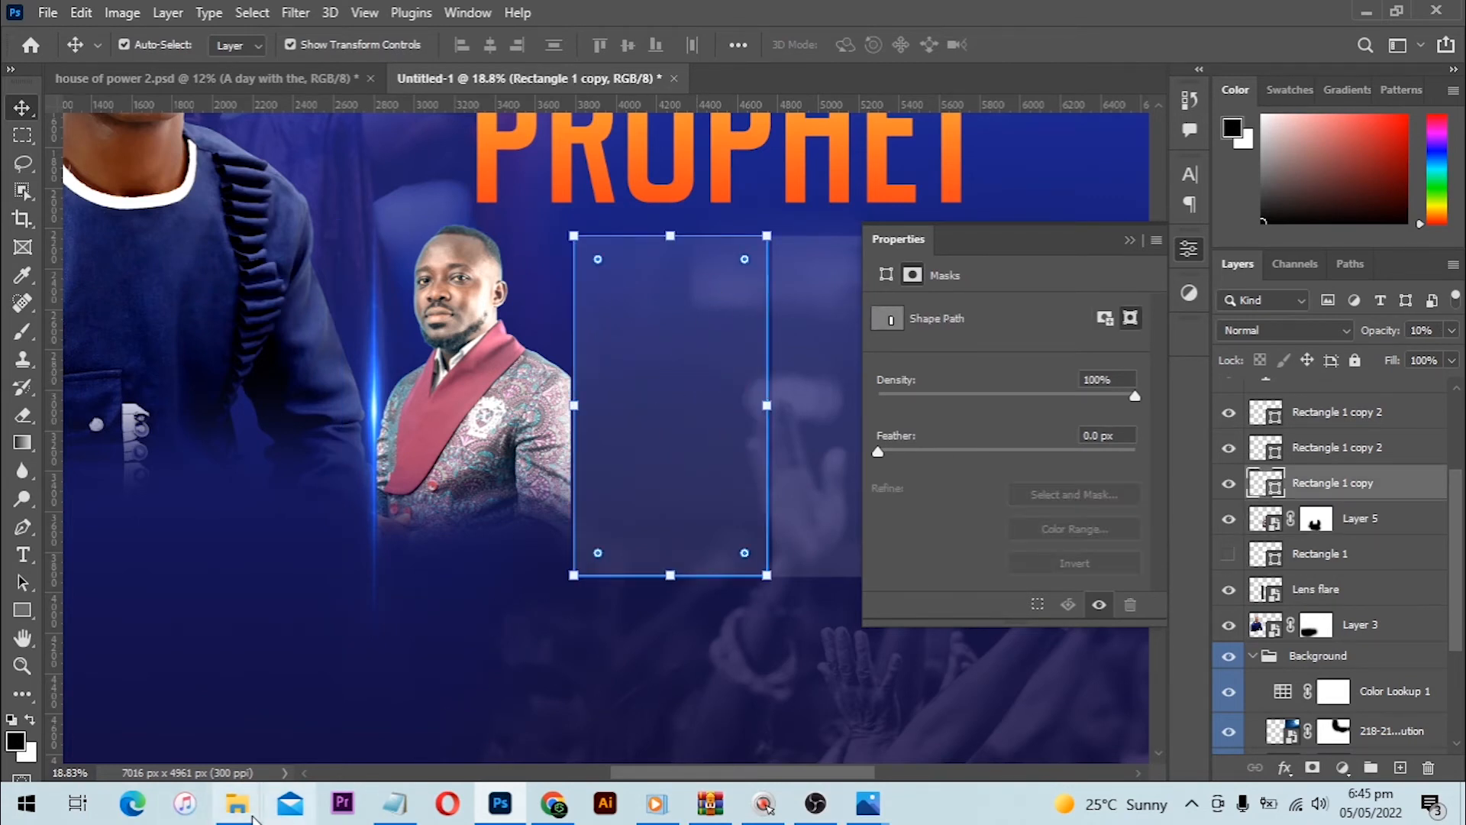
pyautogui.moveTo(235, 808)
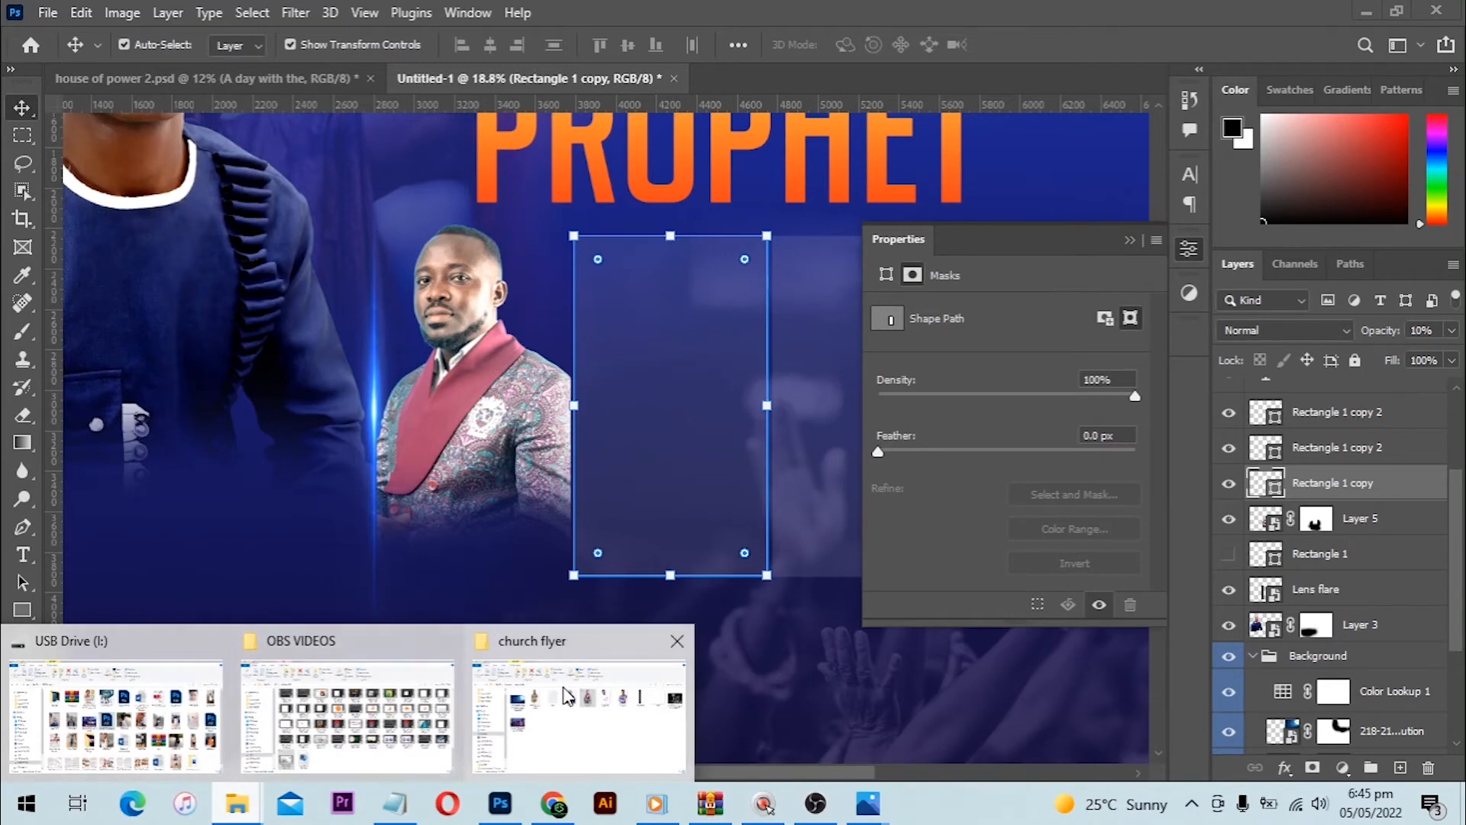
pyautogui.moveTo(578, 696)
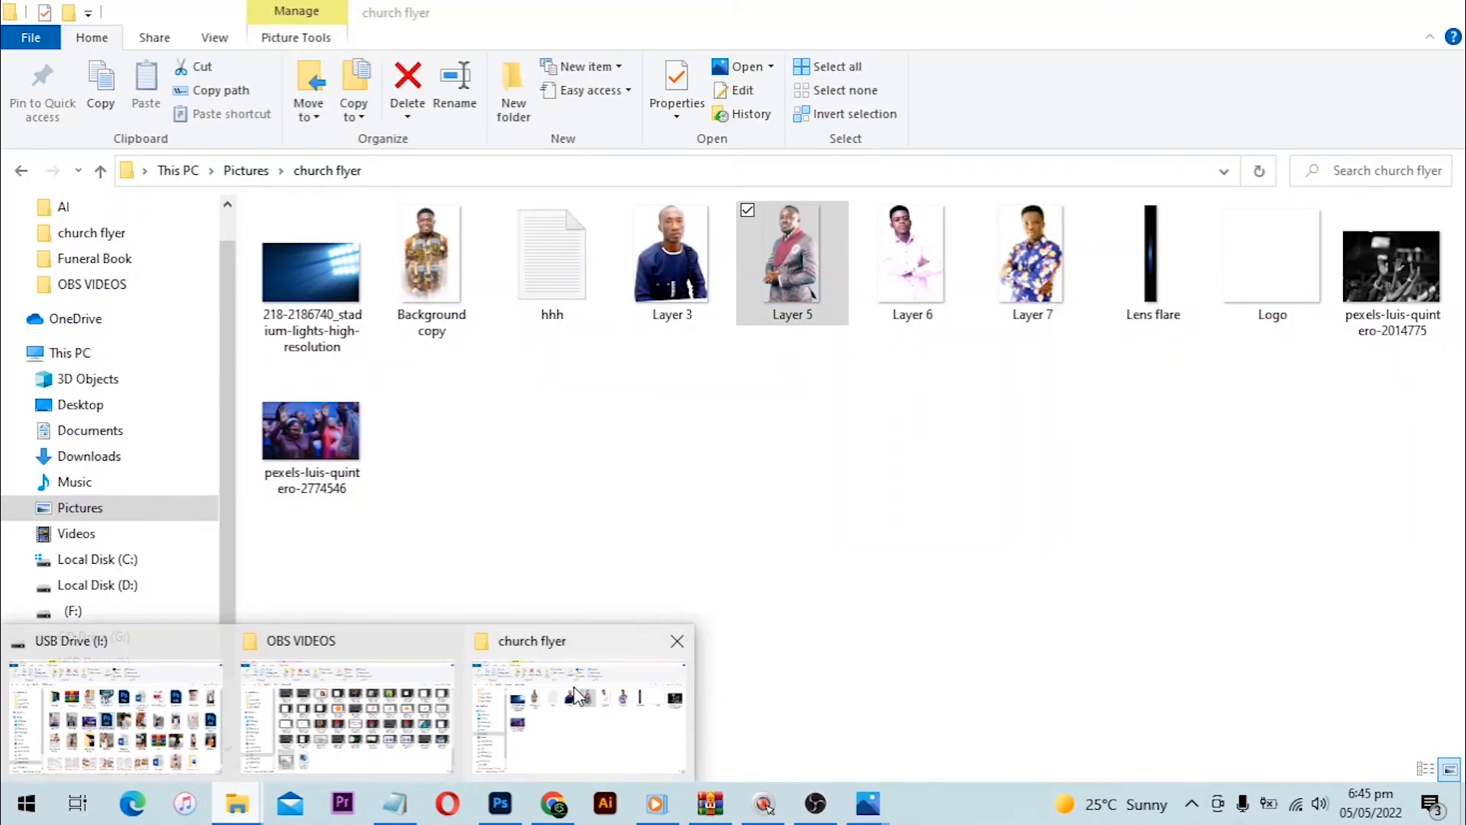
pyautogui.click(578, 696)
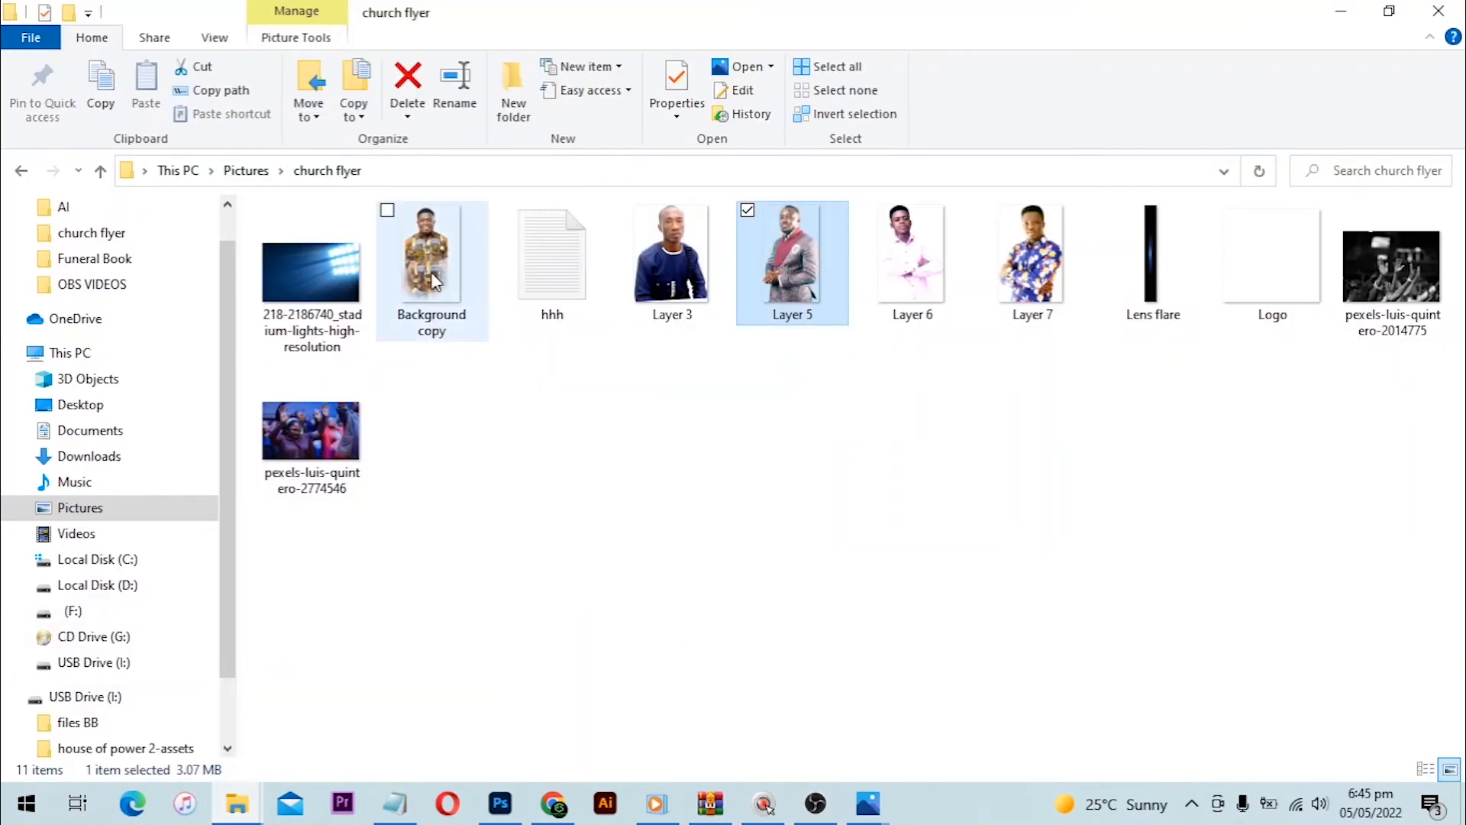
pyautogui.moveTo(428, 282); pyautogui.dragTo(672, 551)
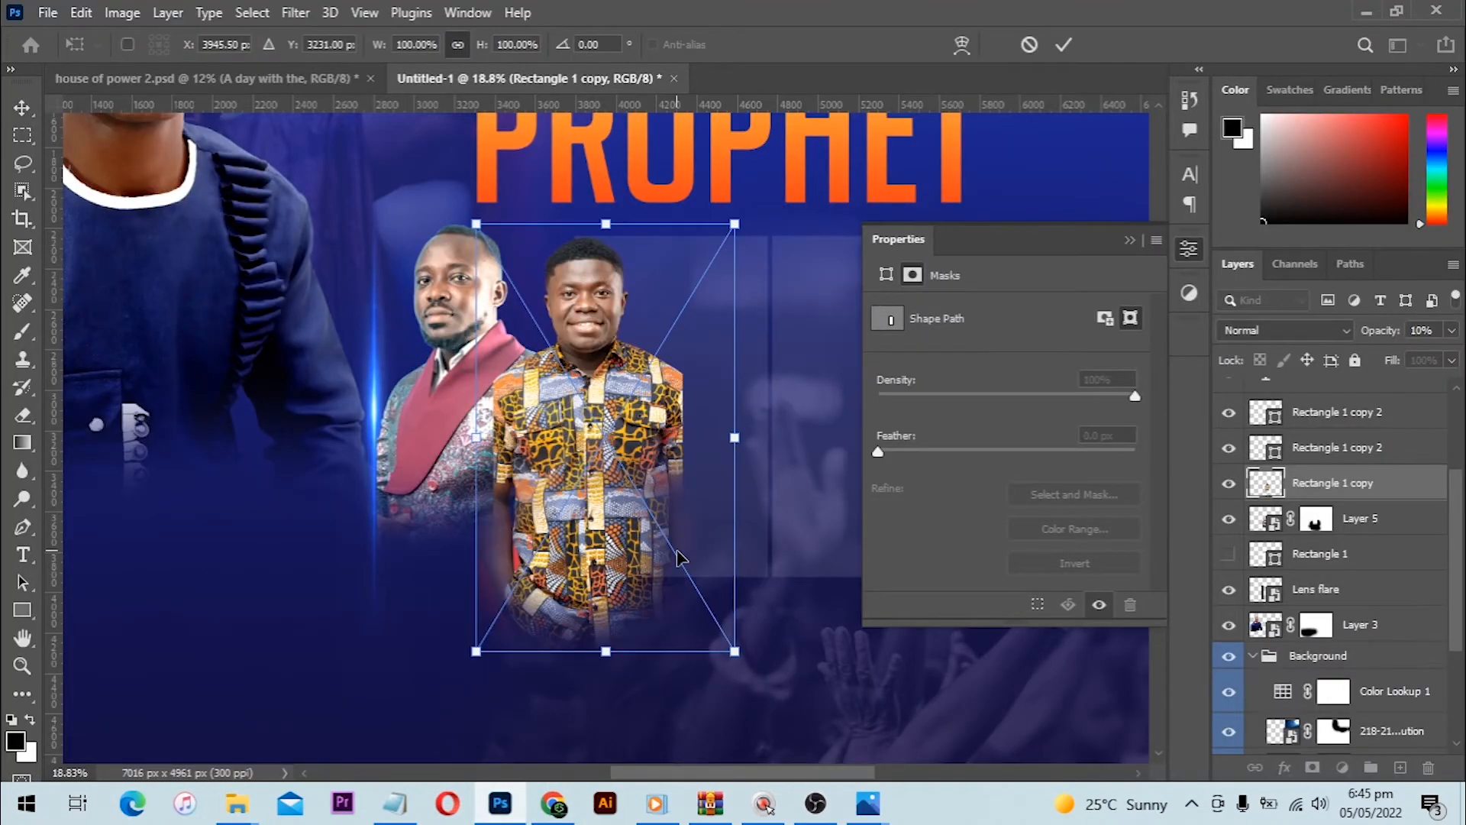
# - Scale the Background copy photo to about 111%, position it at about X 3657 px, Y 2063 px, and add a layer mask
pyautogui.press('space')
pyautogui.moveTo(616, 394)
pyautogui.mouseDown()
pyautogui.moveTo(525, 393)
pyautogui.moveTo(625, 383)
pyautogui.moveTo(611, 390)
pyautogui.mouseUp()
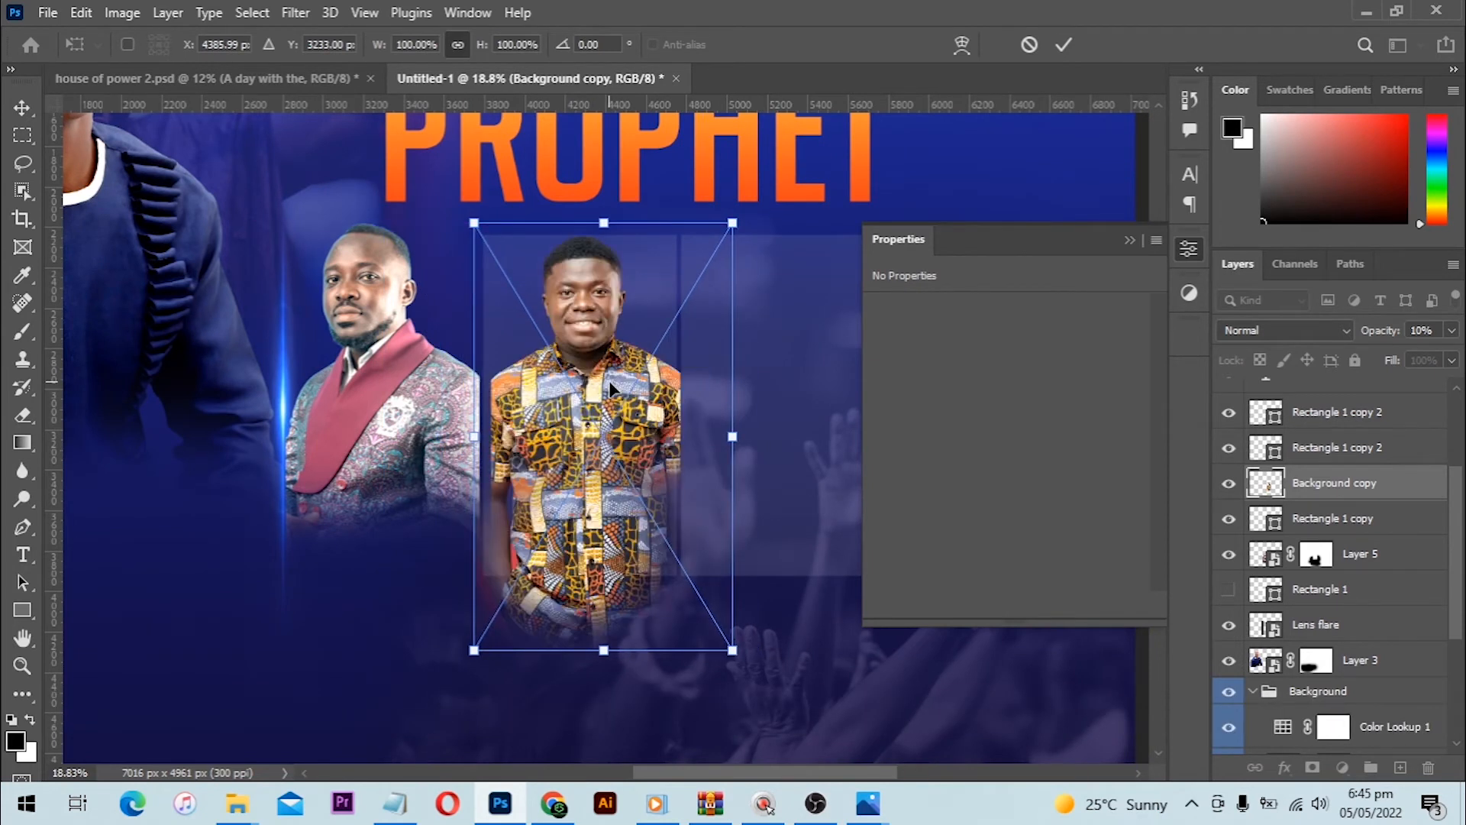
pyautogui.press('Left')
pyautogui.press('Left')
pyautogui.press('Left')
pyautogui.press('Left')
pyautogui.press('Left')
pyautogui.press('Left')
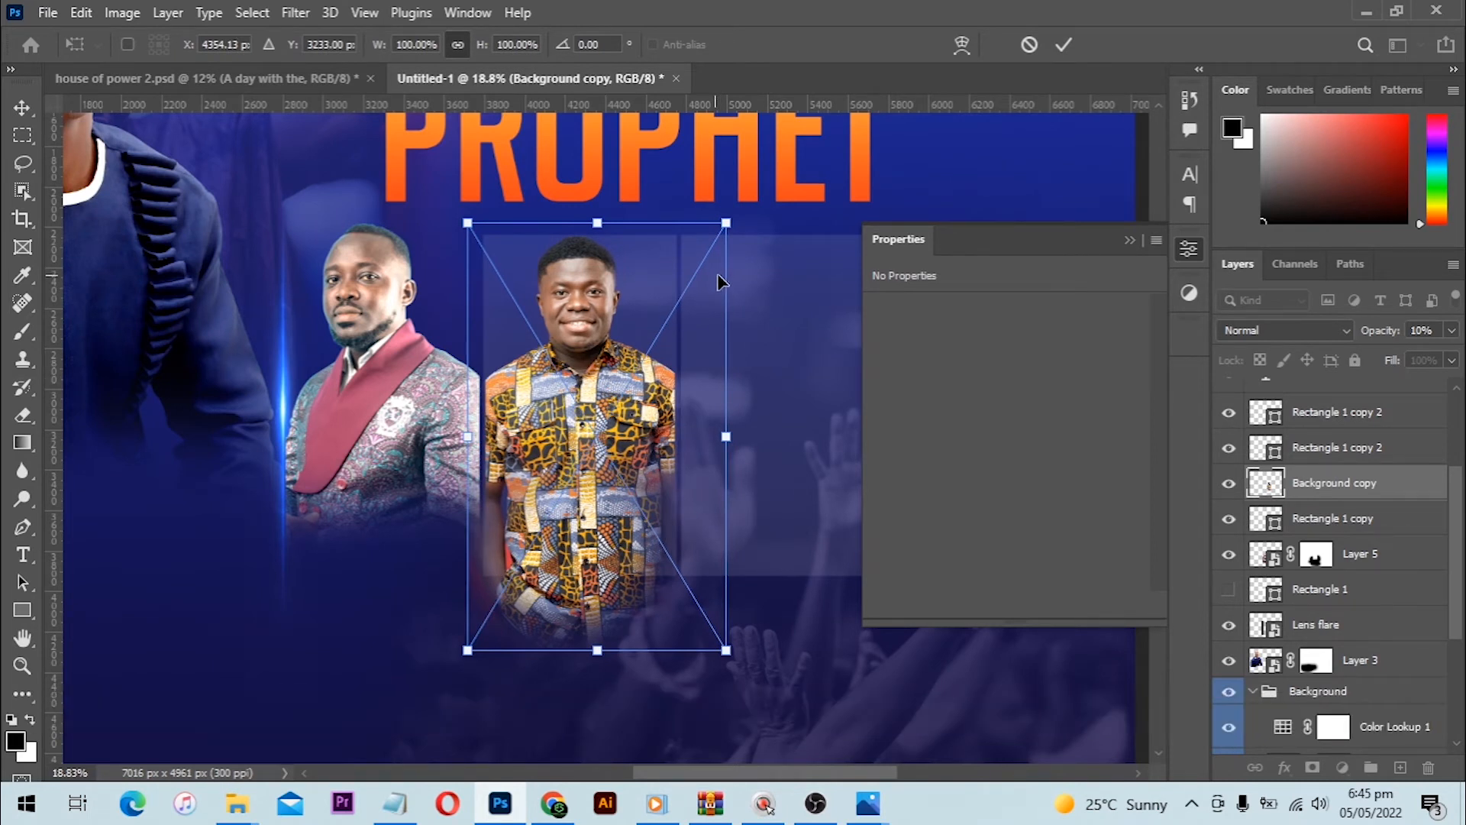
pyautogui.press('alt')
pyautogui.moveTo(726, 223); pyautogui.dragTo(759, 219)
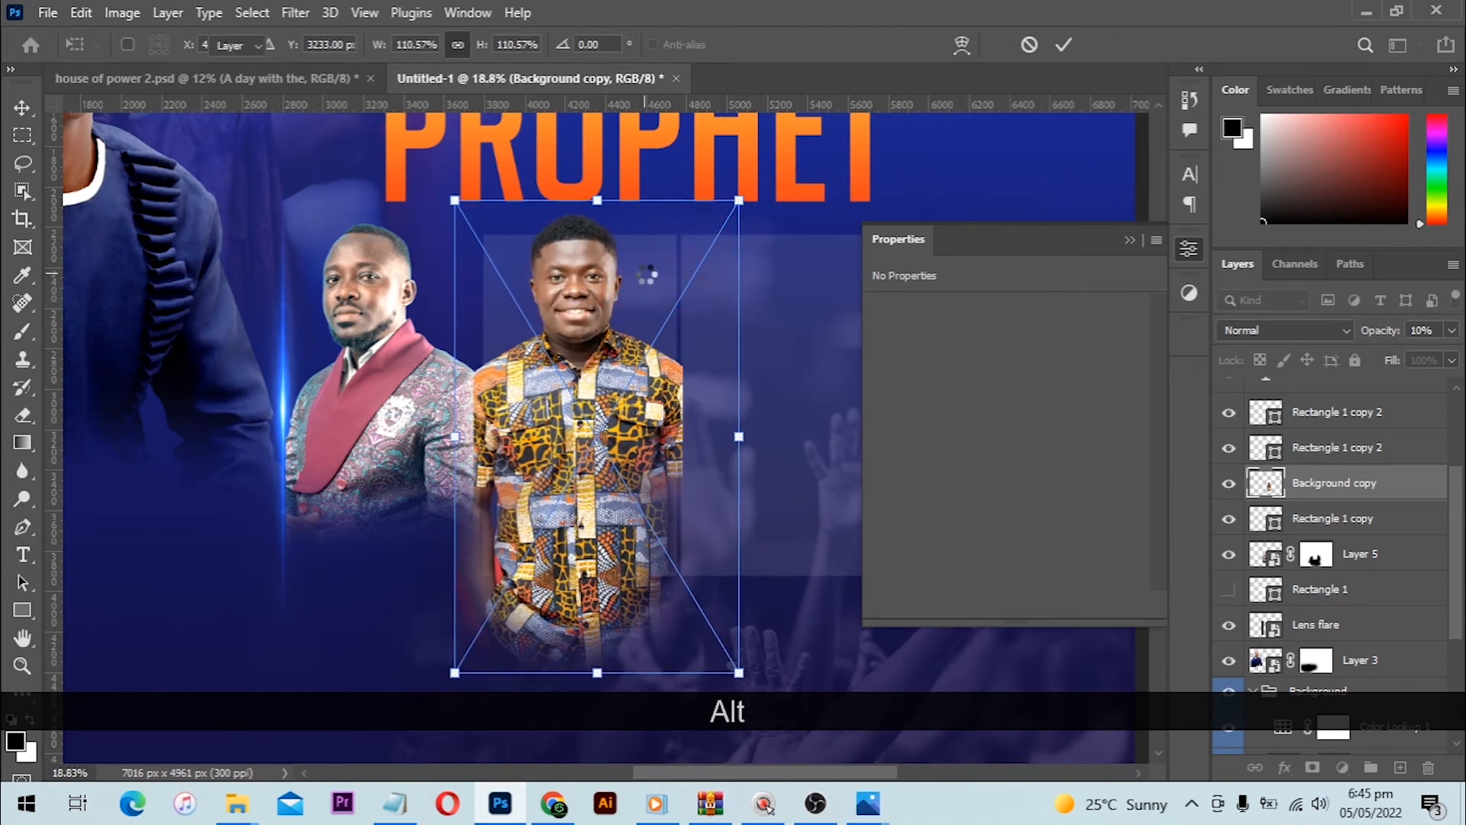
pyautogui.press('Right')
pyautogui.press('Right')
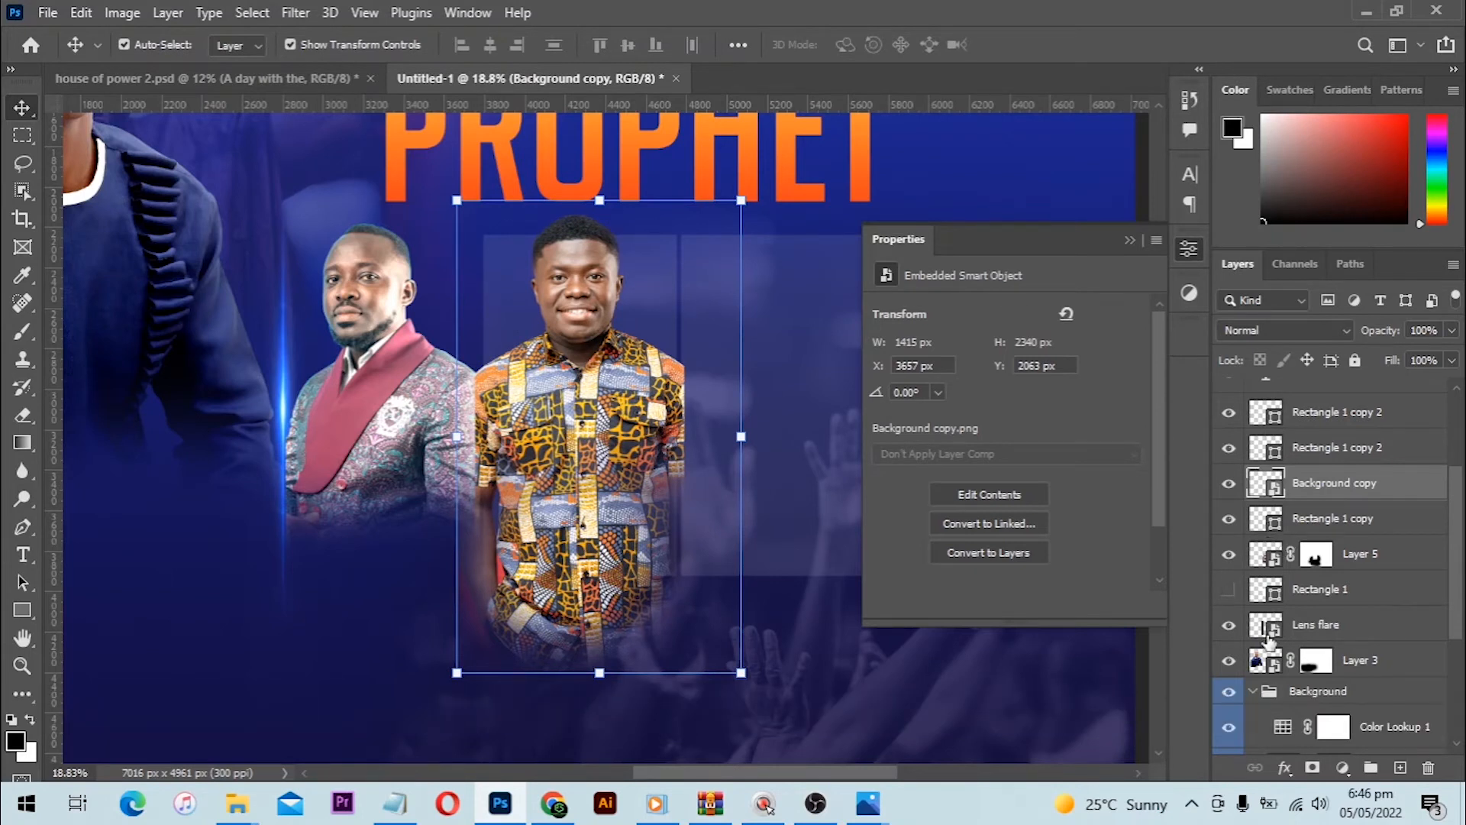
pyautogui.click(1310, 766)
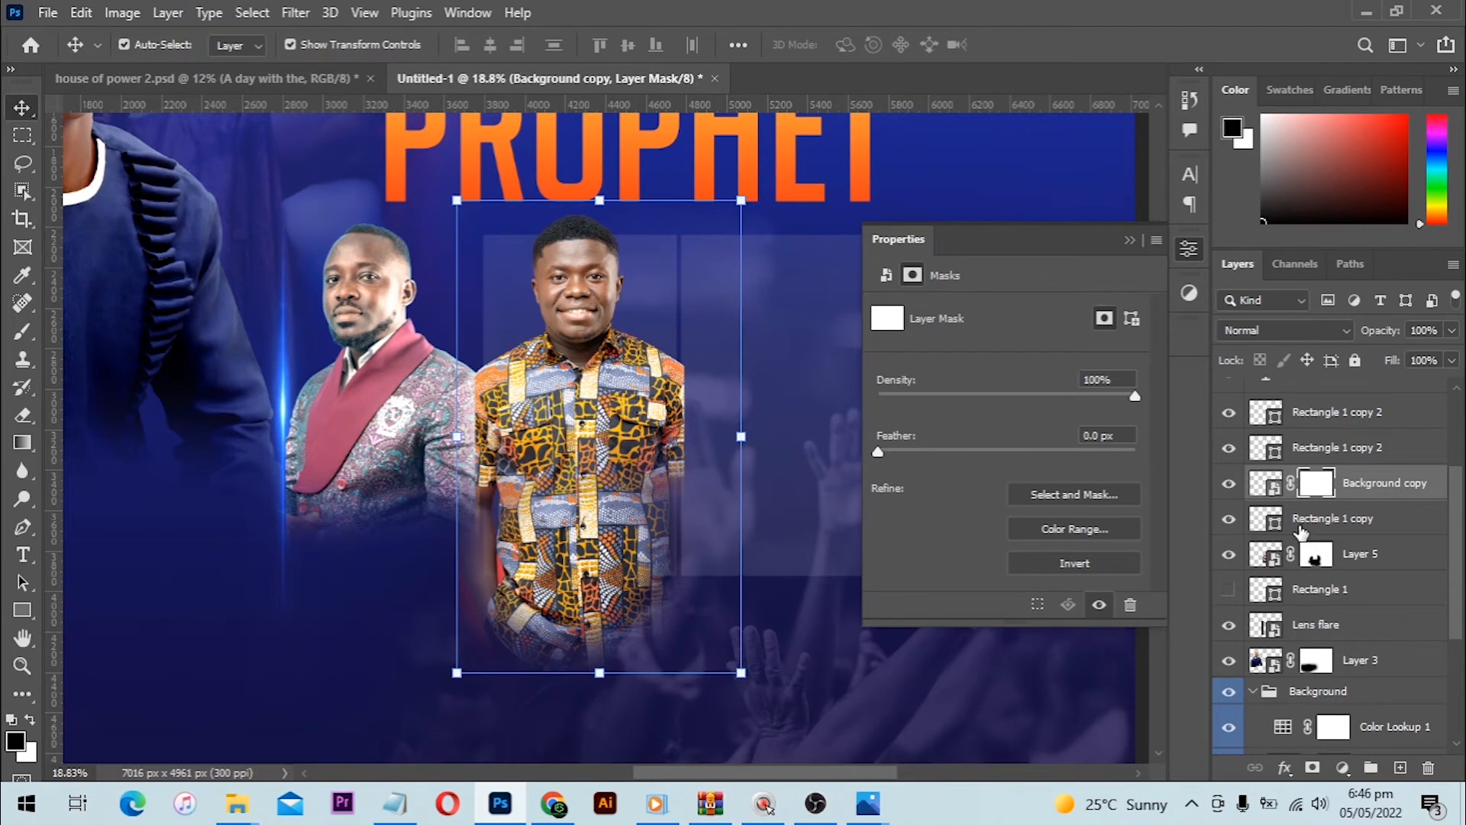
pyautogui.press('ctrl')
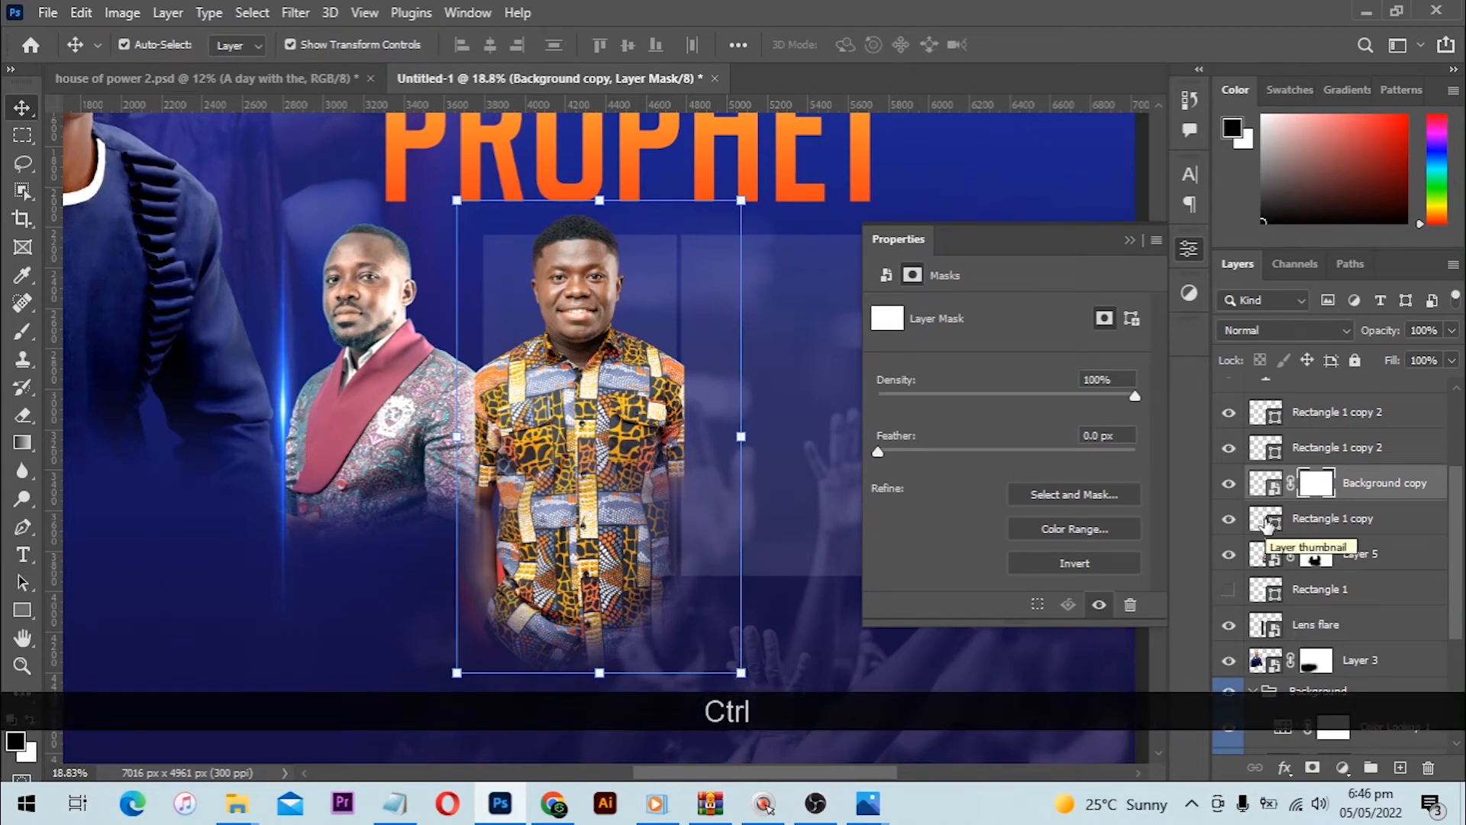
pyautogui.press('ctrl')
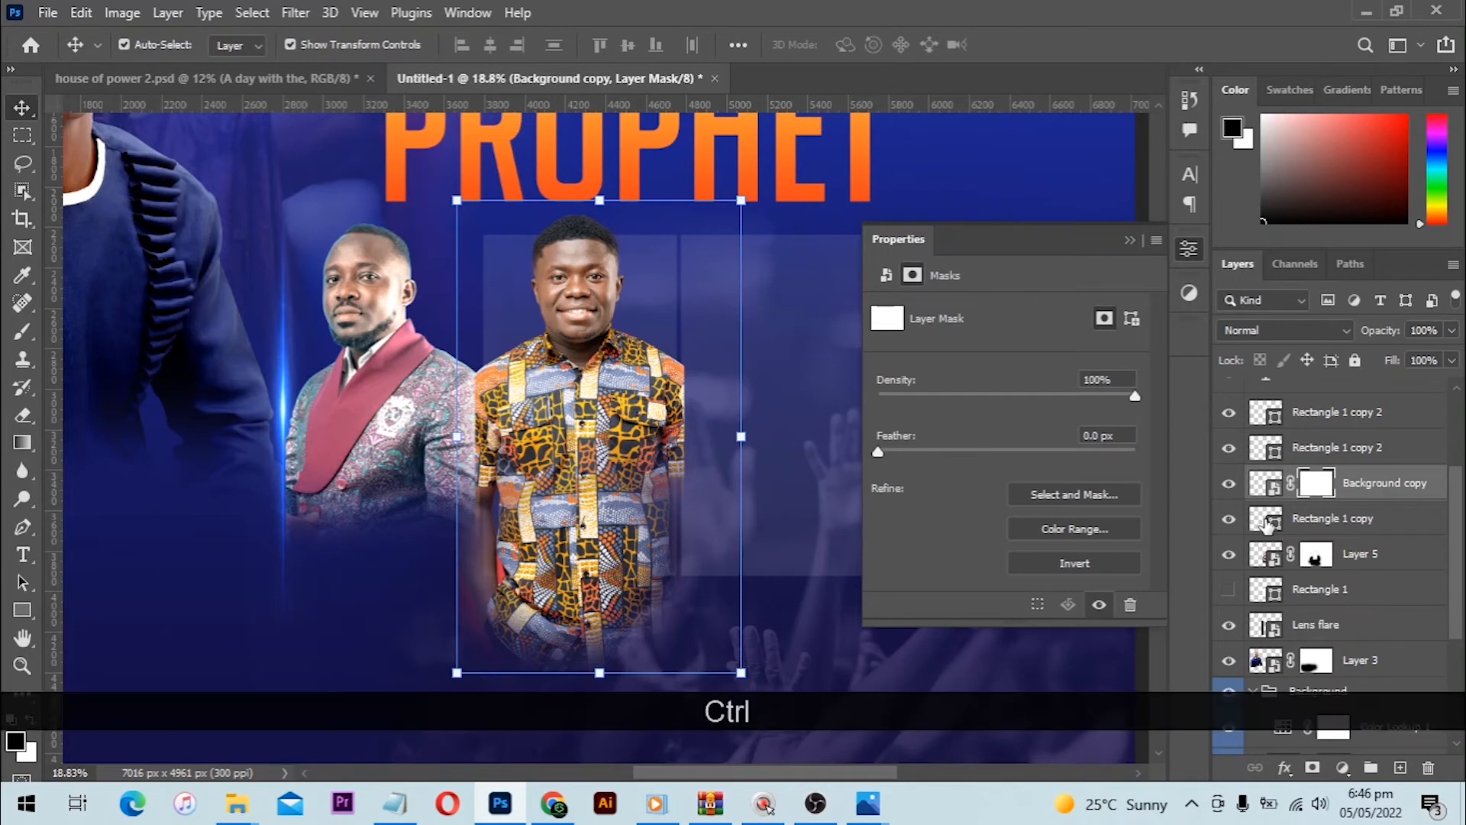
pyautogui.keyDown('ctrl'); pyautogui.click(1268, 523); pyautogui.keyUp('ctrl')
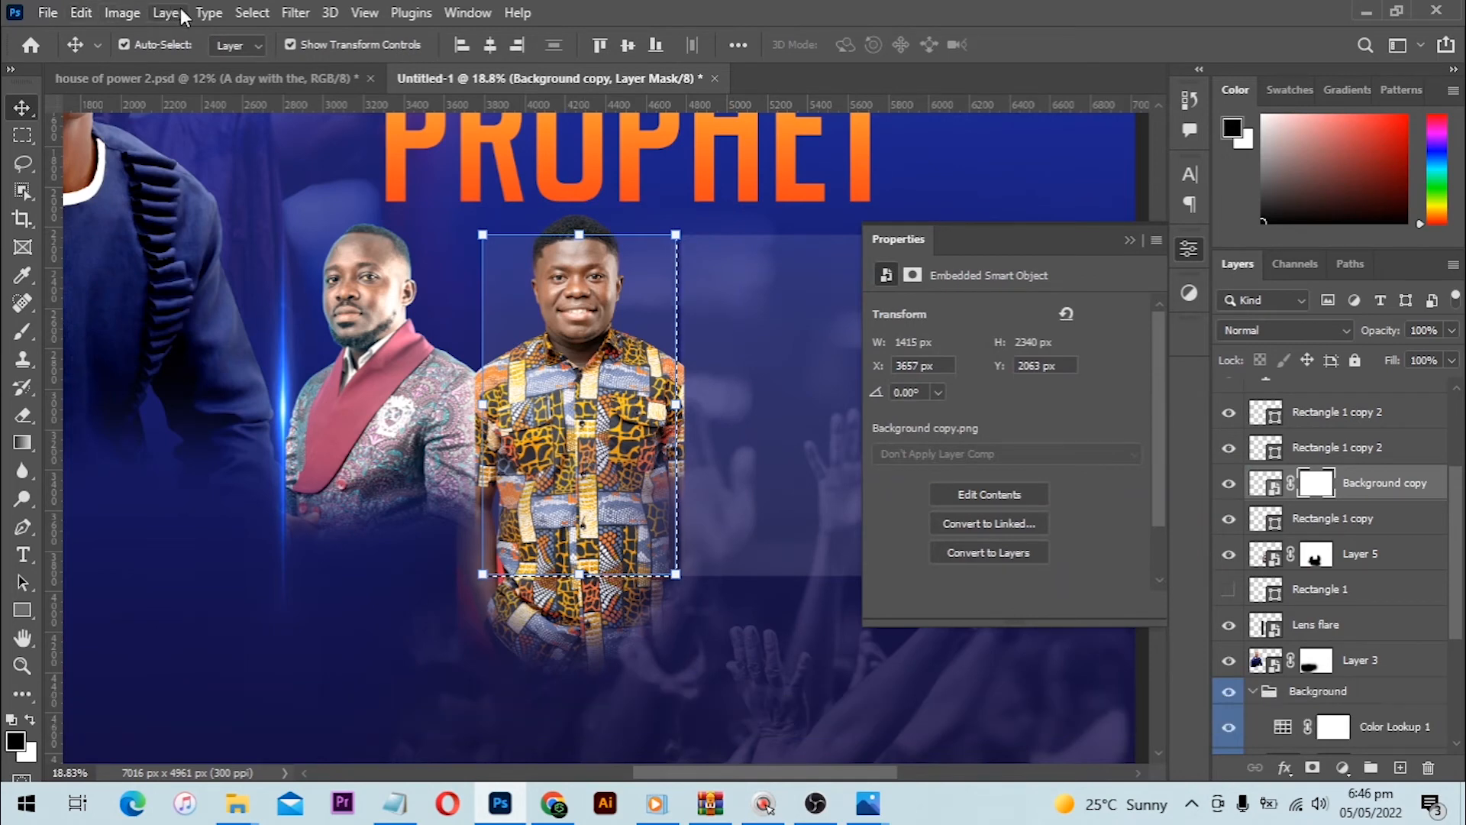
pyautogui.click(239, 15)
pyautogui.click(281, 93)
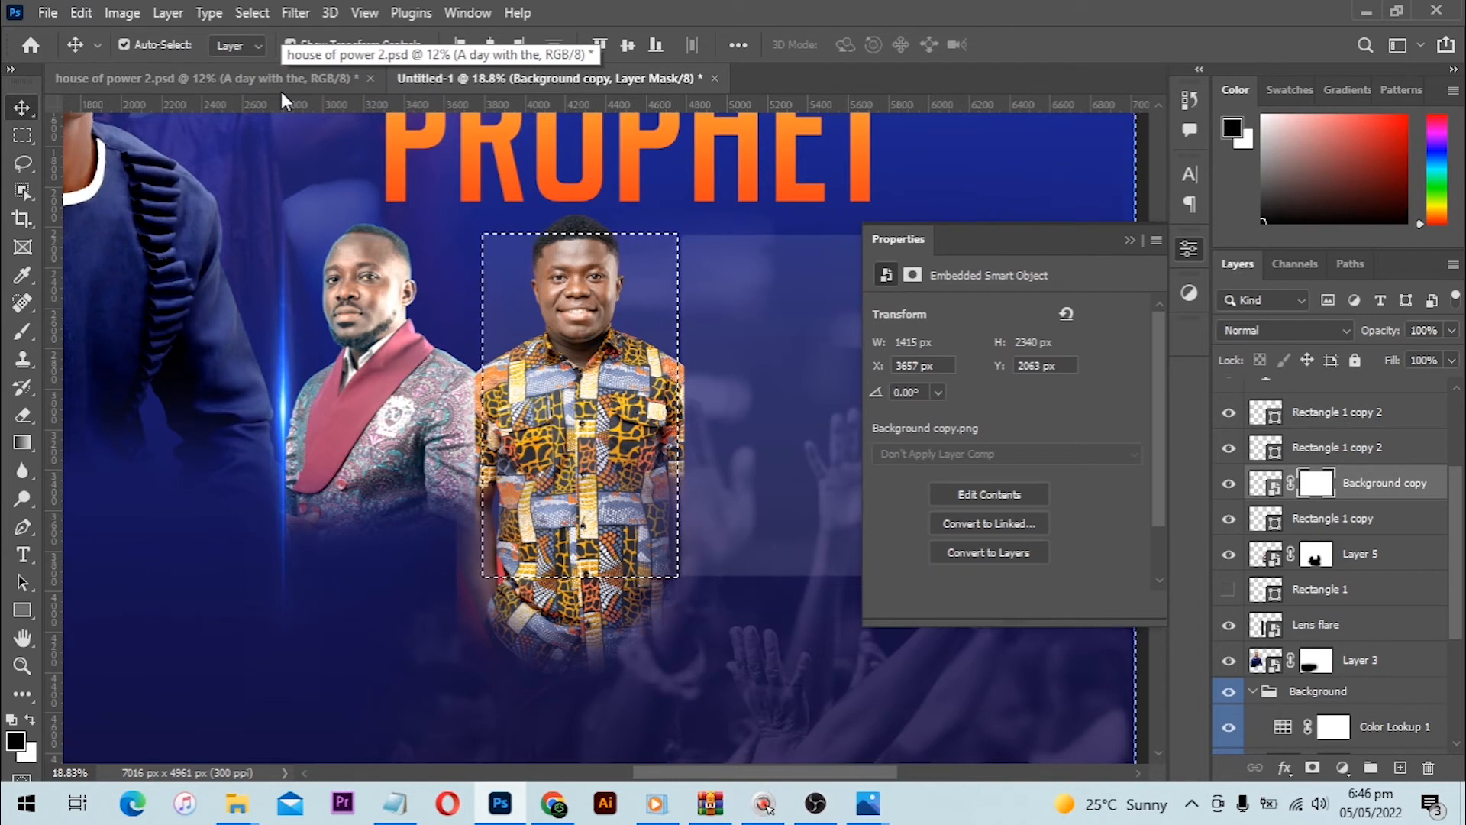
pyautogui.hotkey('ctrl', 'd')
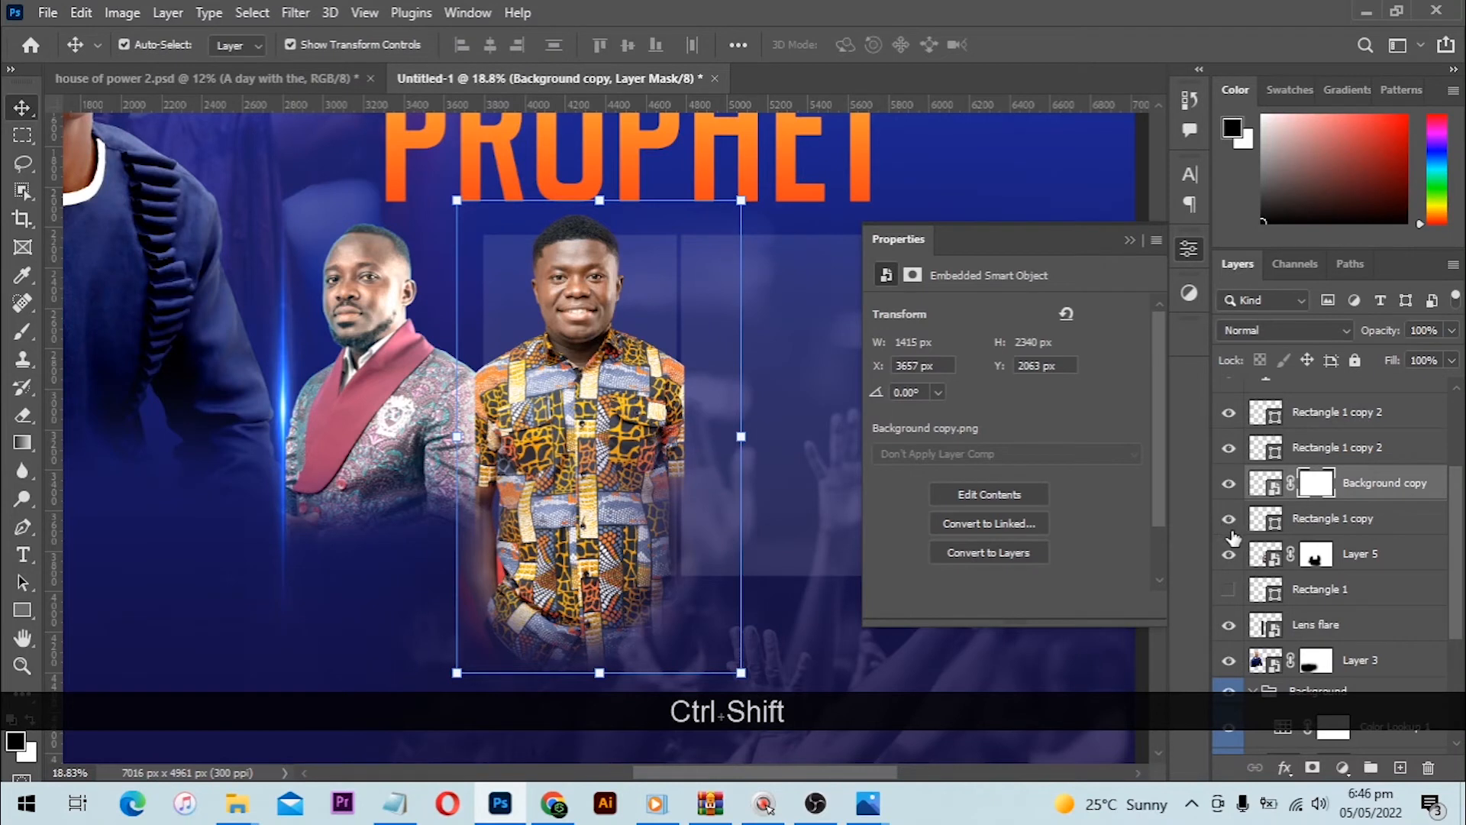
# - Mask out the parts of the Background copy photo beyond the second panel's side edges with black, using the inverted Rectangle 1 copy selection
pyautogui.keyDown('ctrl'); pyautogui.click(1269, 523); pyautogui.keyUp('ctrl')
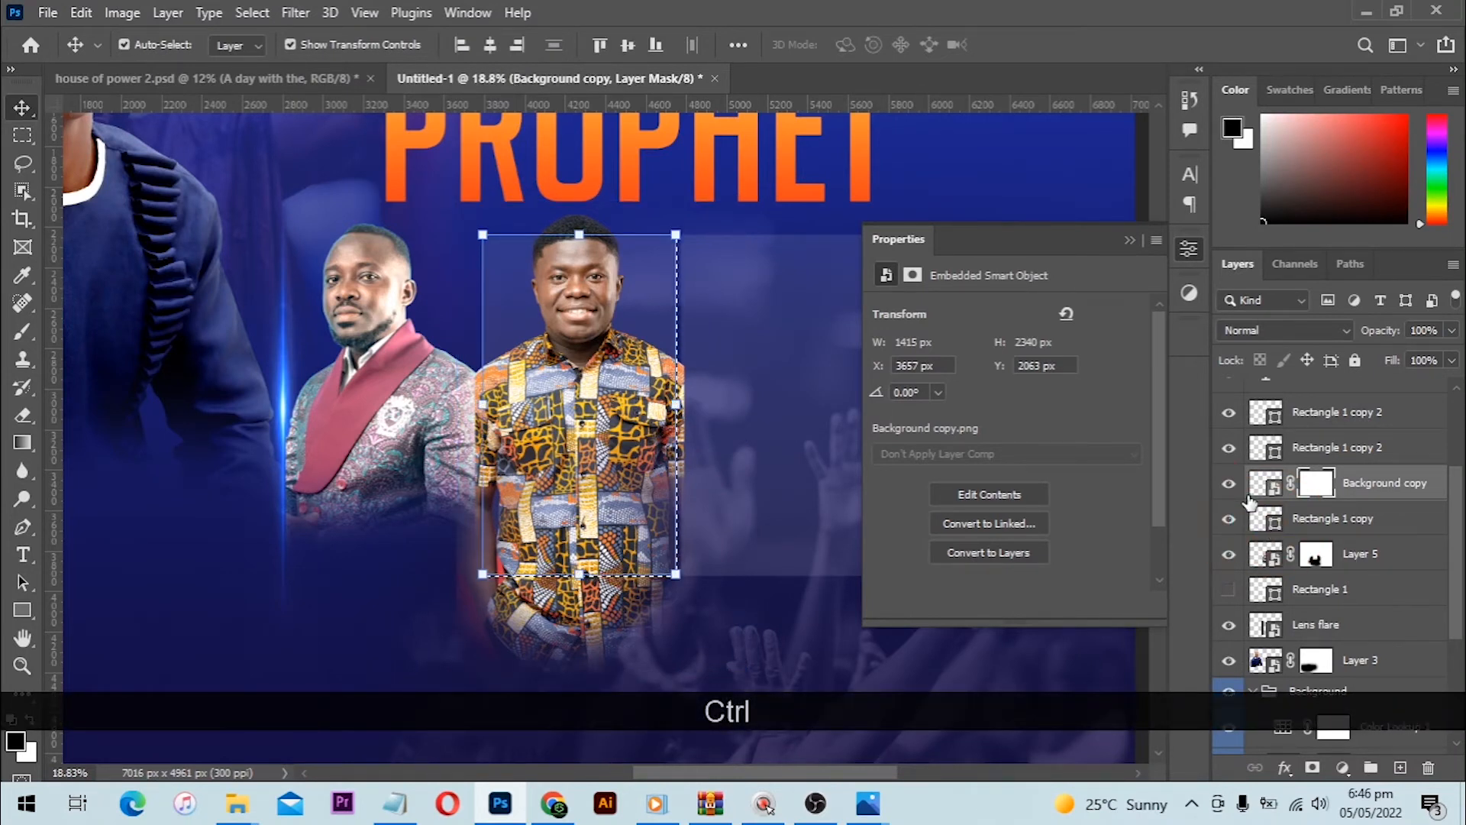
pyautogui.hotkey('ctrl', 'shift', 'i')
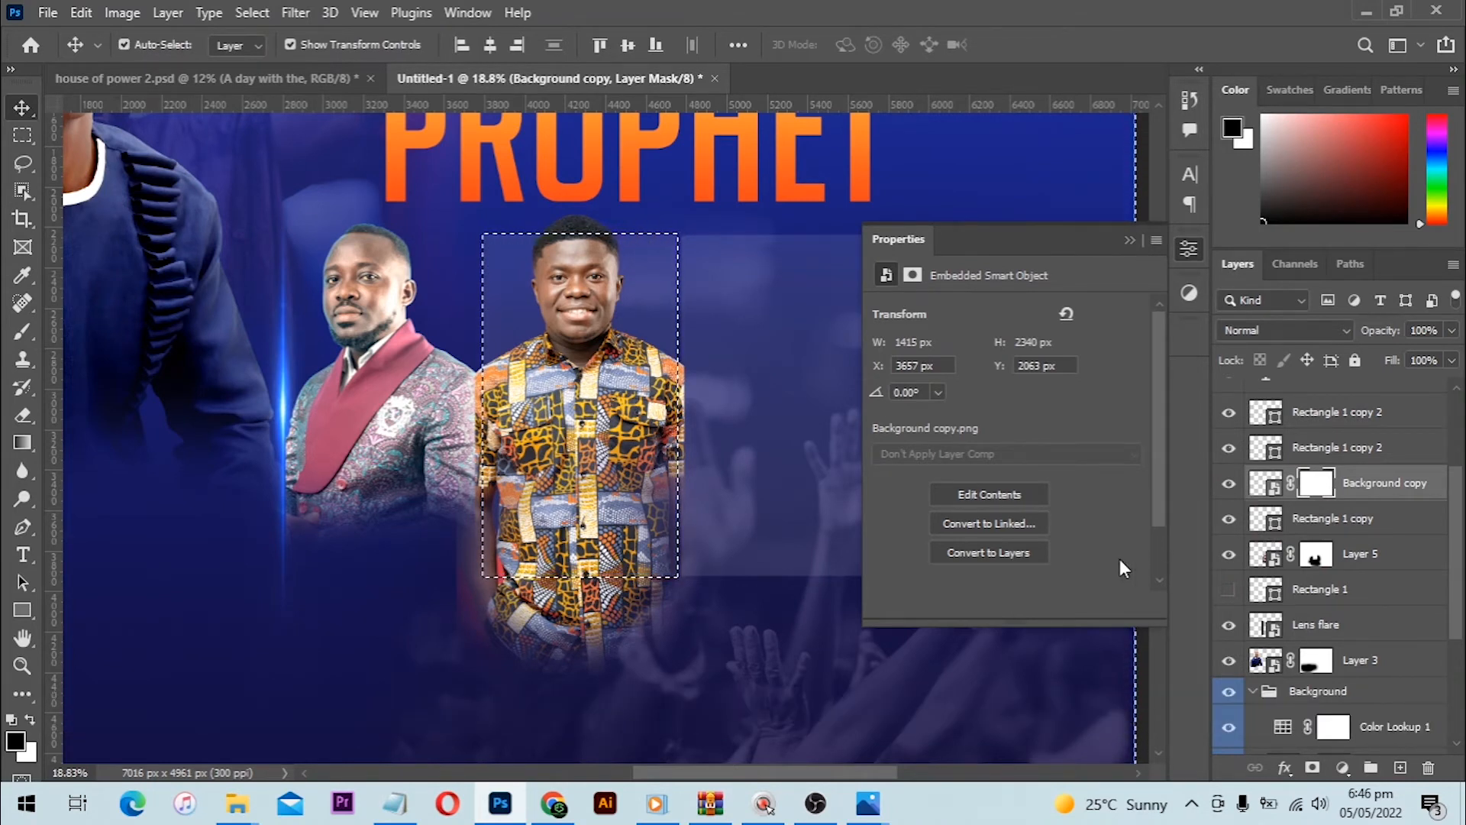
pyautogui.press('b')
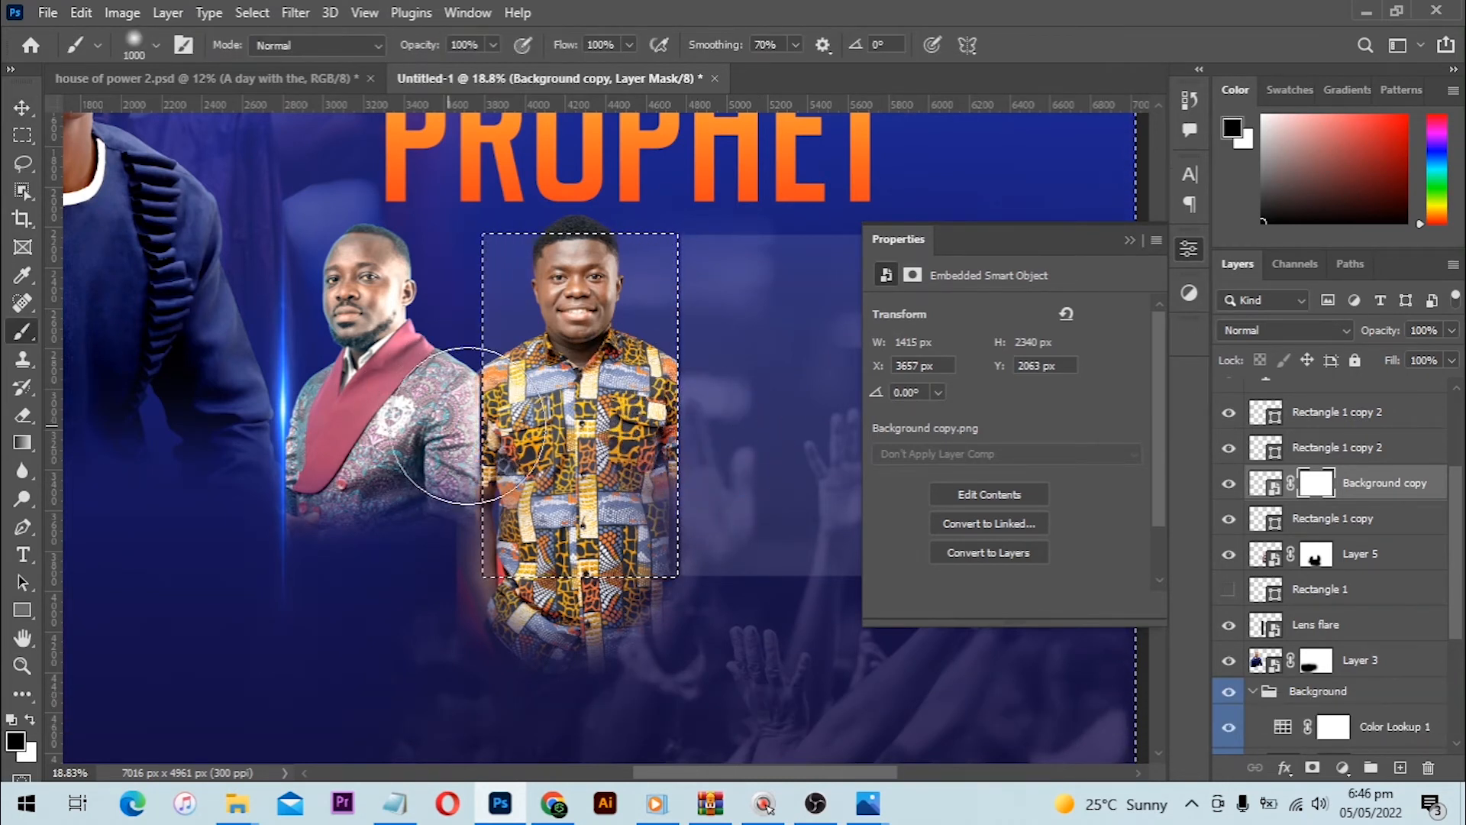
pyautogui.moveTo(445, 504)
pyautogui.mouseDown()
pyautogui.moveTo(447, 538)
pyautogui.moveTo(420, 578)
pyautogui.moveTo(406, 565)
pyautogui.moveTo(439, 451)
pyautogui.mouseUp()
pyautogui.moveTo(399, 539); pyautogui.dragTo(435, 461)
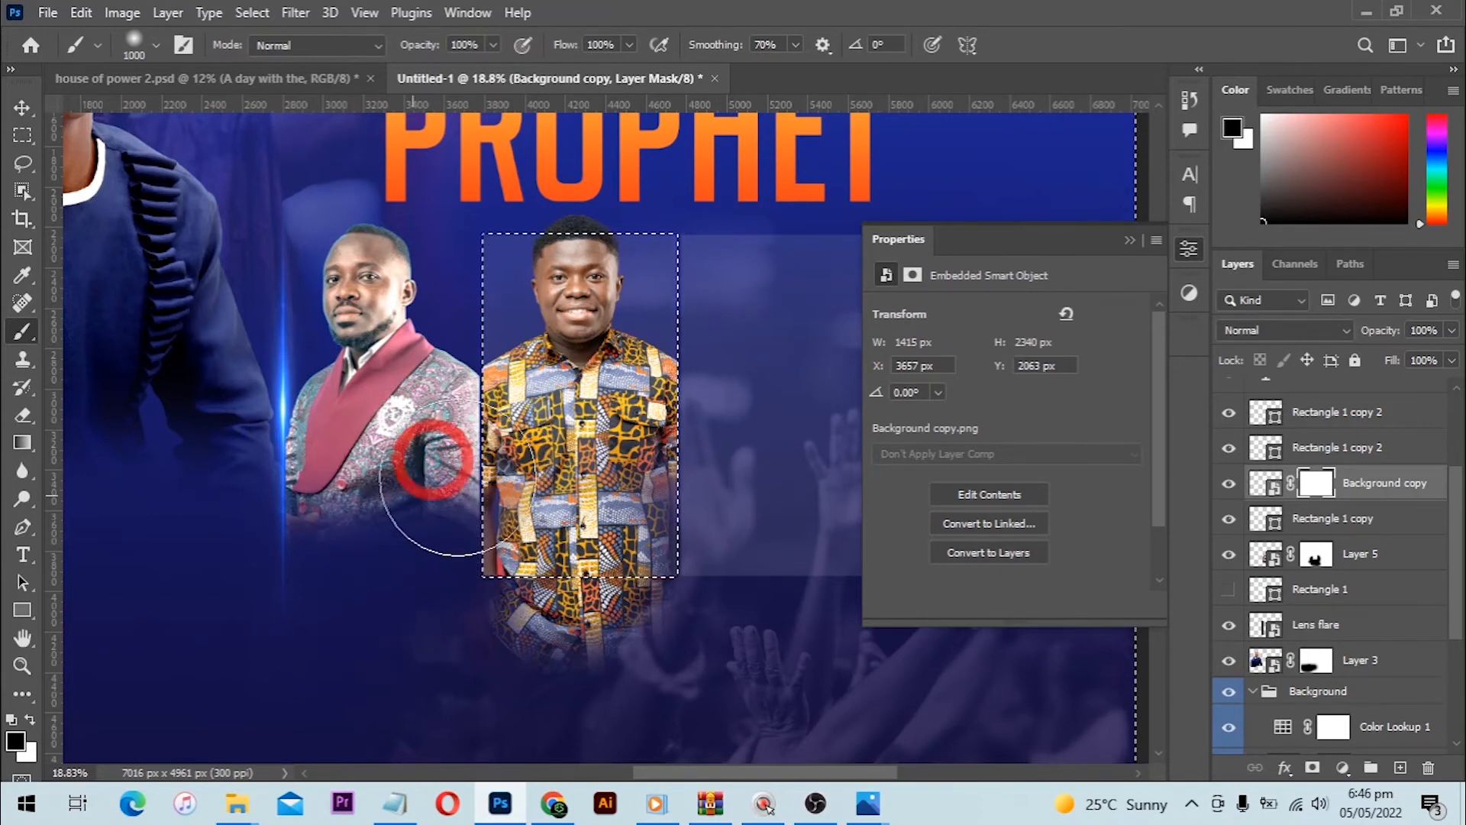
# - Clear the selection, fade out the Background copy photo's lower part on its mask, and hide the Rectangle 1 copy layer
pyautogui.hotkey('ctrl', 'd')
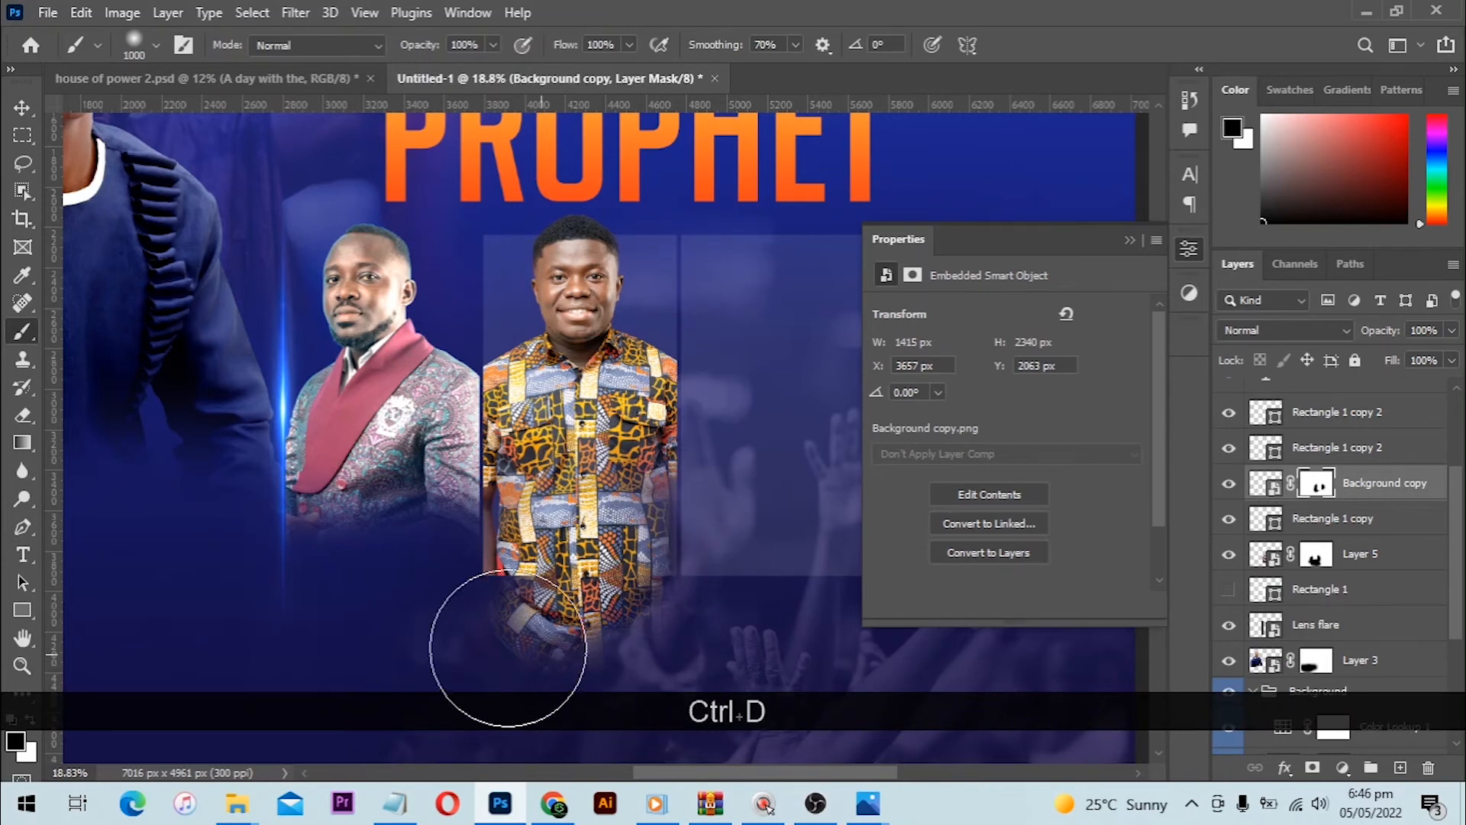
pyautogui.moveTo(507, 631)
pyautogui.mouseDown()
pyautogui.moveTo(572, 614)
pyautogui.moveTo(407, 577)
pyautogui.moveTo(421, 560)
pyautogui.moveTo(575, 604)
pyautogui.moveTo(716, 613)
pyautogui.moveTo(472, 605)
pyautogui.moveTo(726, 643)
pyautogui.moveTo(609, 616)
pyautogui.moveTo(581, 627)
pyautogui.moveTo(616, 617)
pyautogui.mouseUp()
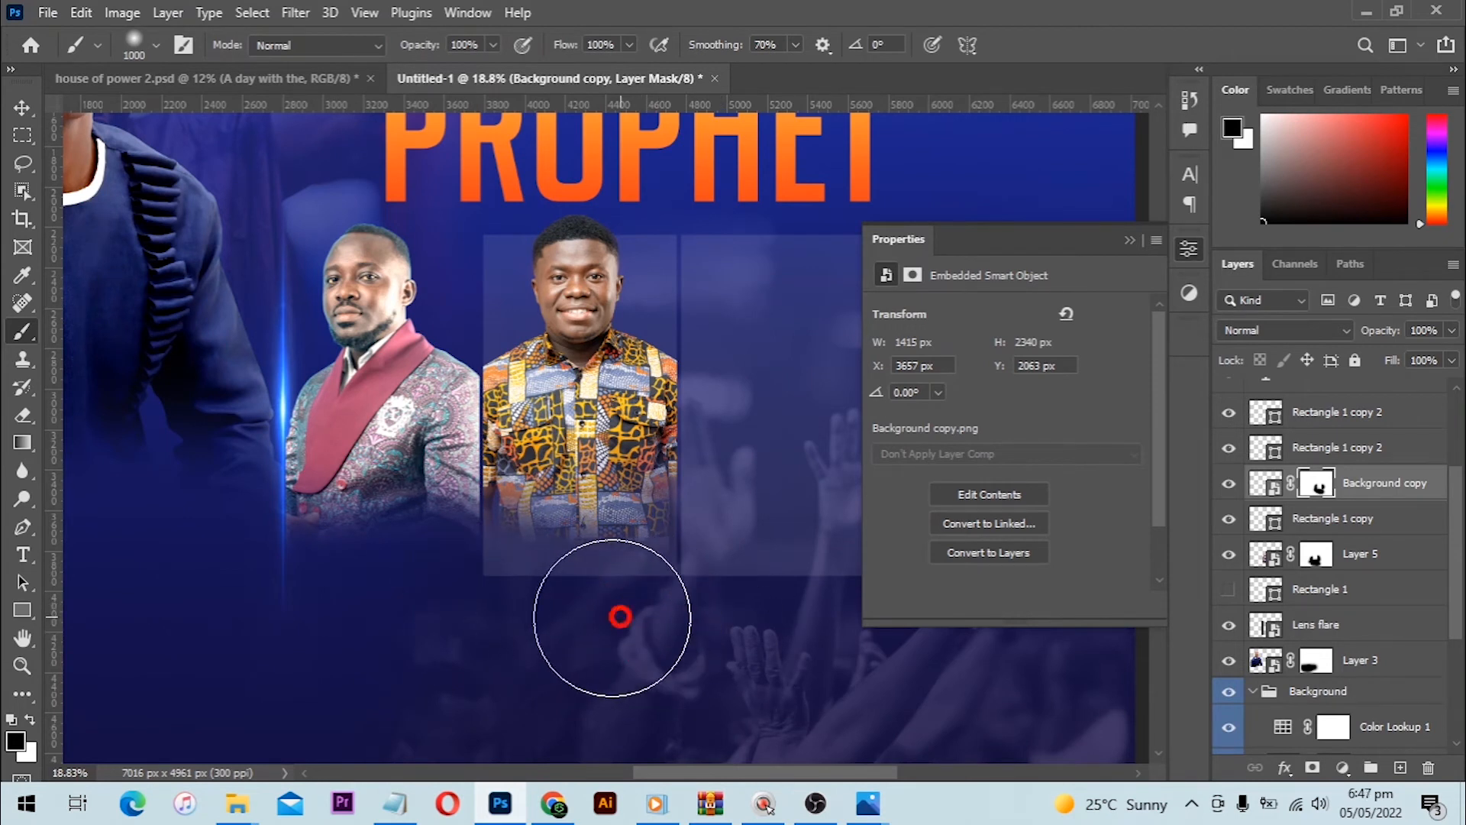
pyautogui.click(1228, 522)
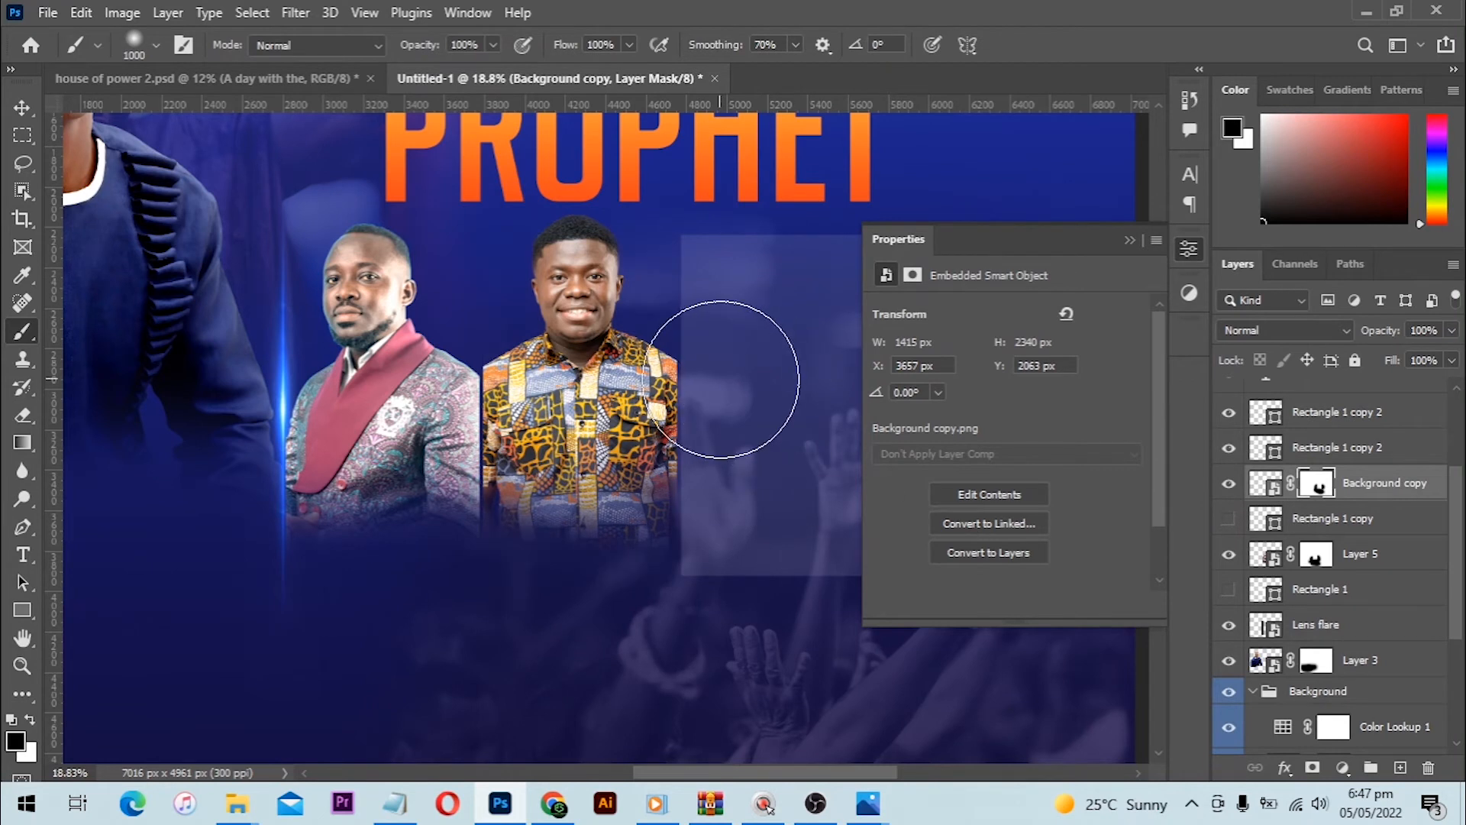
# - Duplicate the lens flare onto the border between the two guest photos, and move both flare layers to the top of the layer stack
pyautogui.press('v')
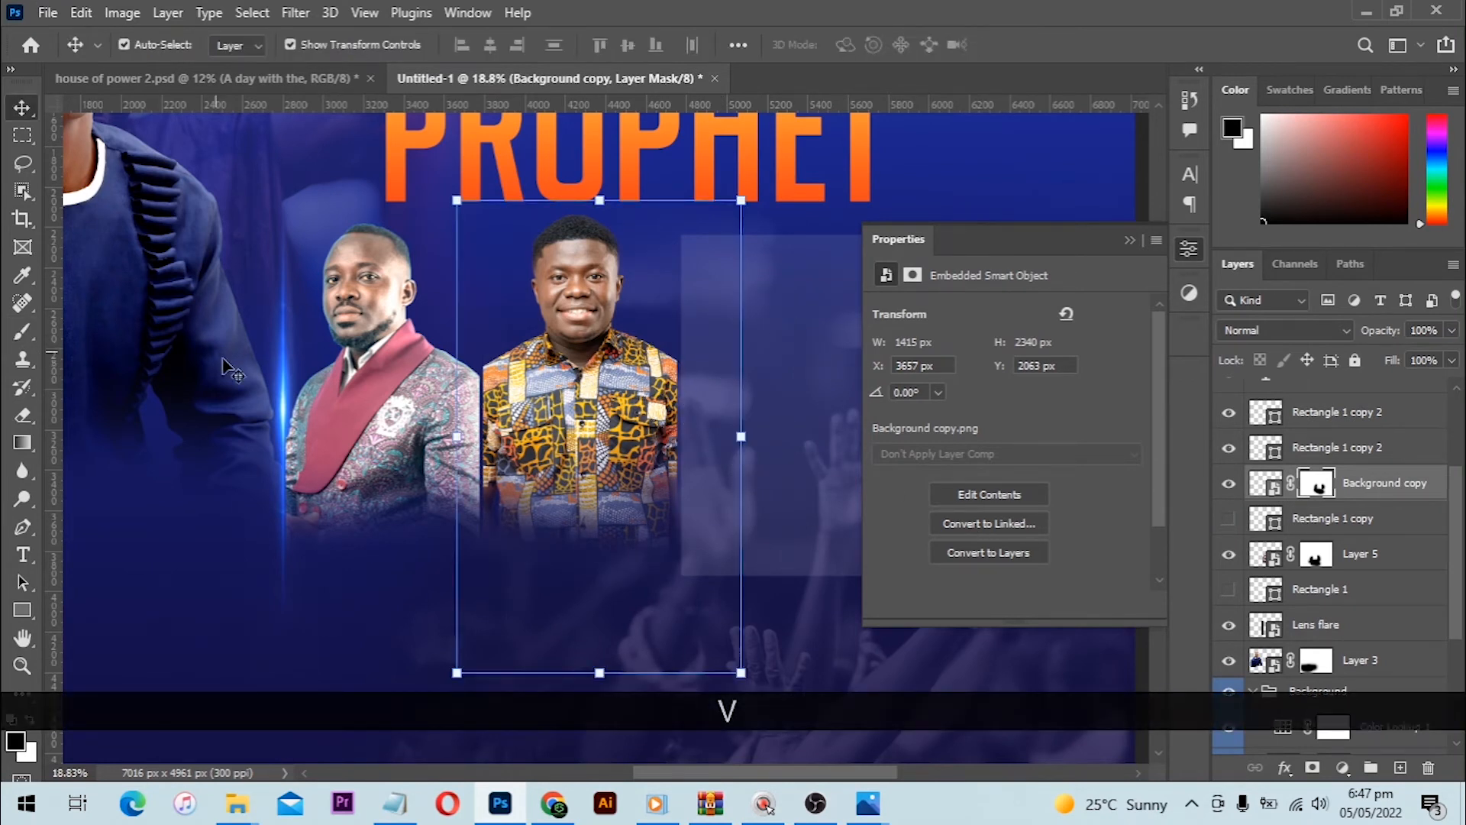
pyautogui.moveTo(284, 402); pyautogui.dragTo(489, 410)
pyautogui.keyDown('shift'); pyautogui.click(275, 339); pyautogui.keyUp('shift')
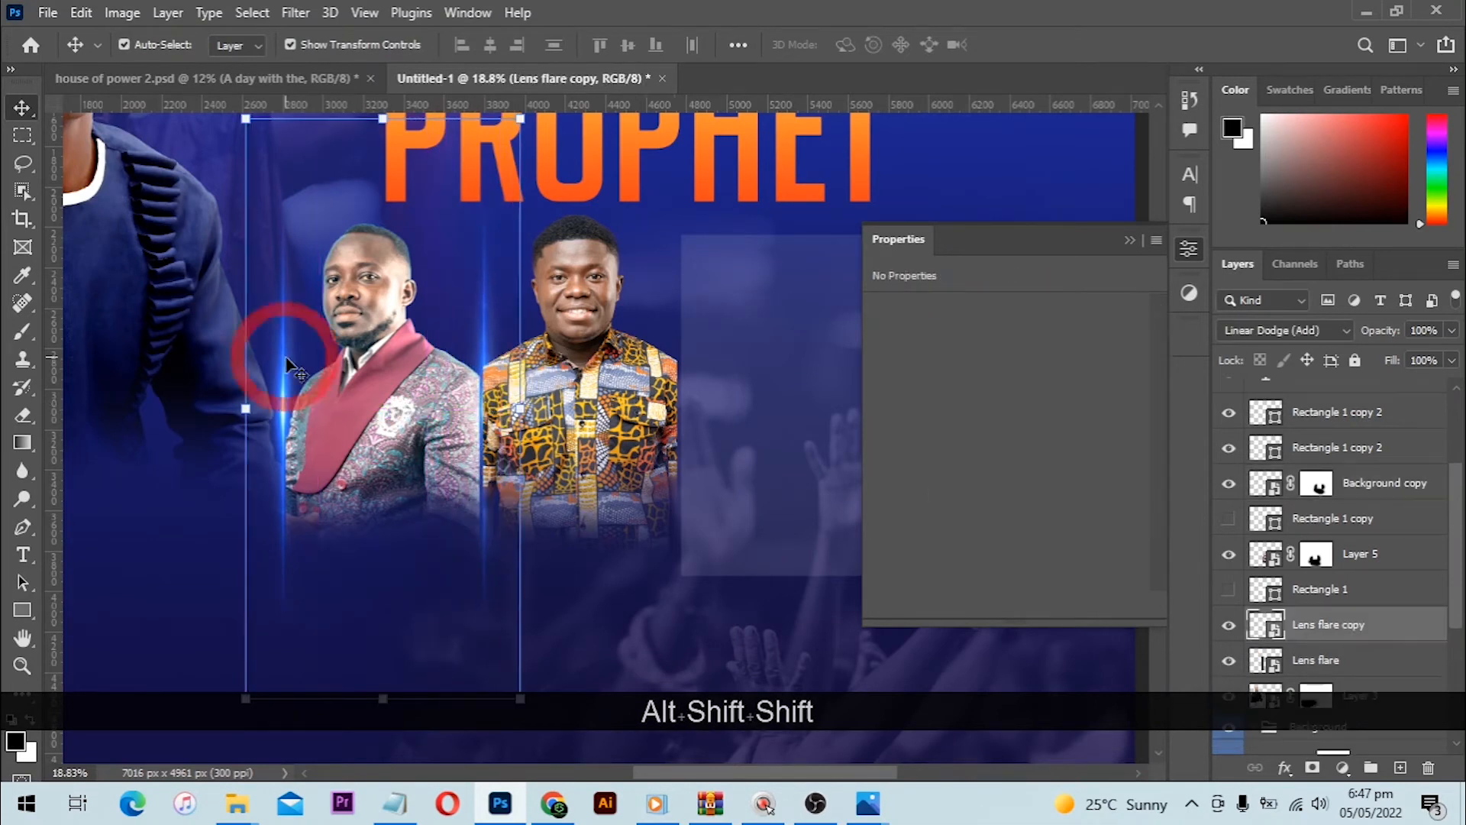
pyautogui.hotkey('ctrl', 'shift')
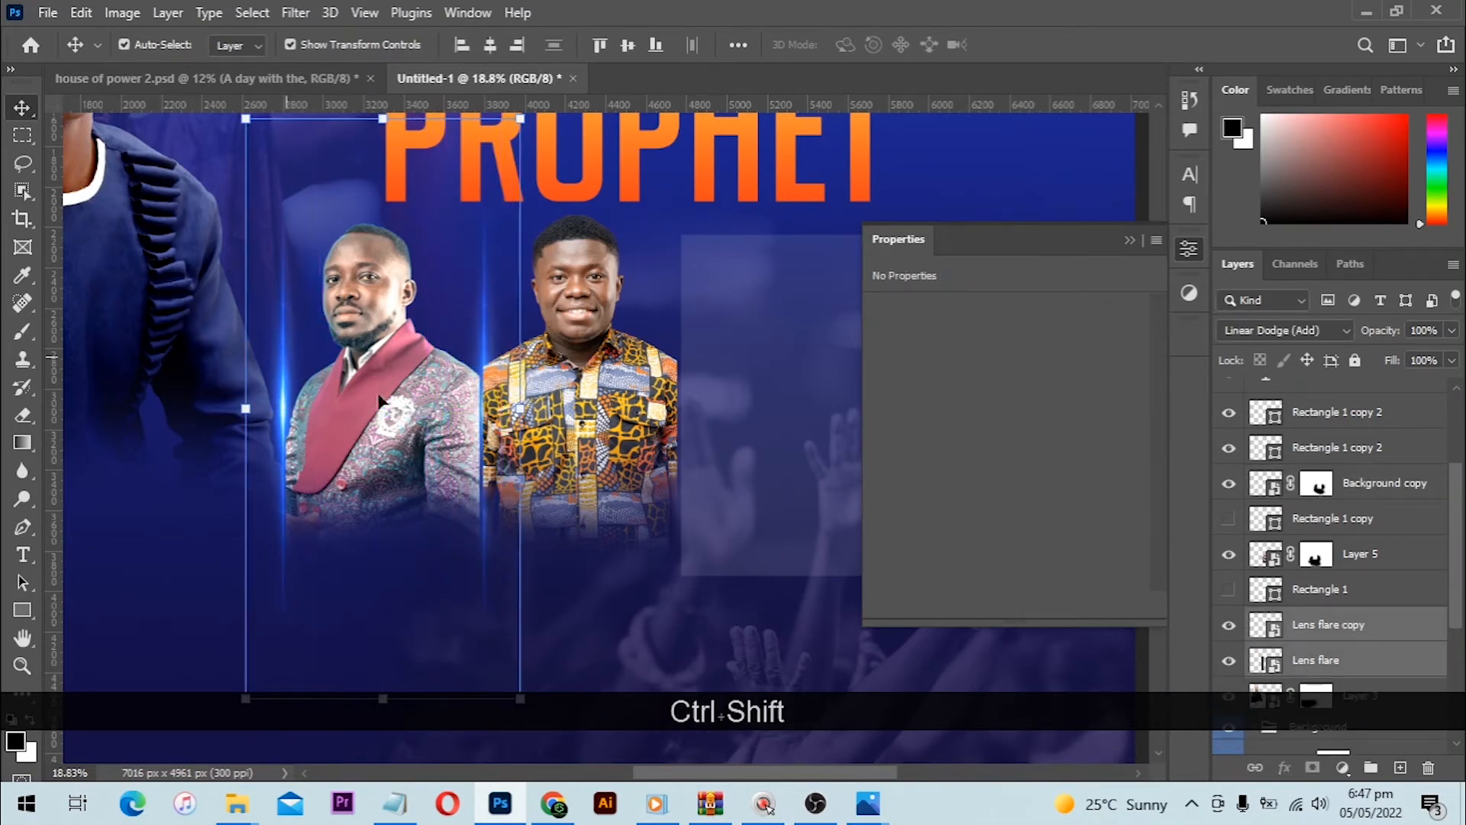
pyautogui.moveTo(1407, 670); pyautogui.dragTo(1331, 397)
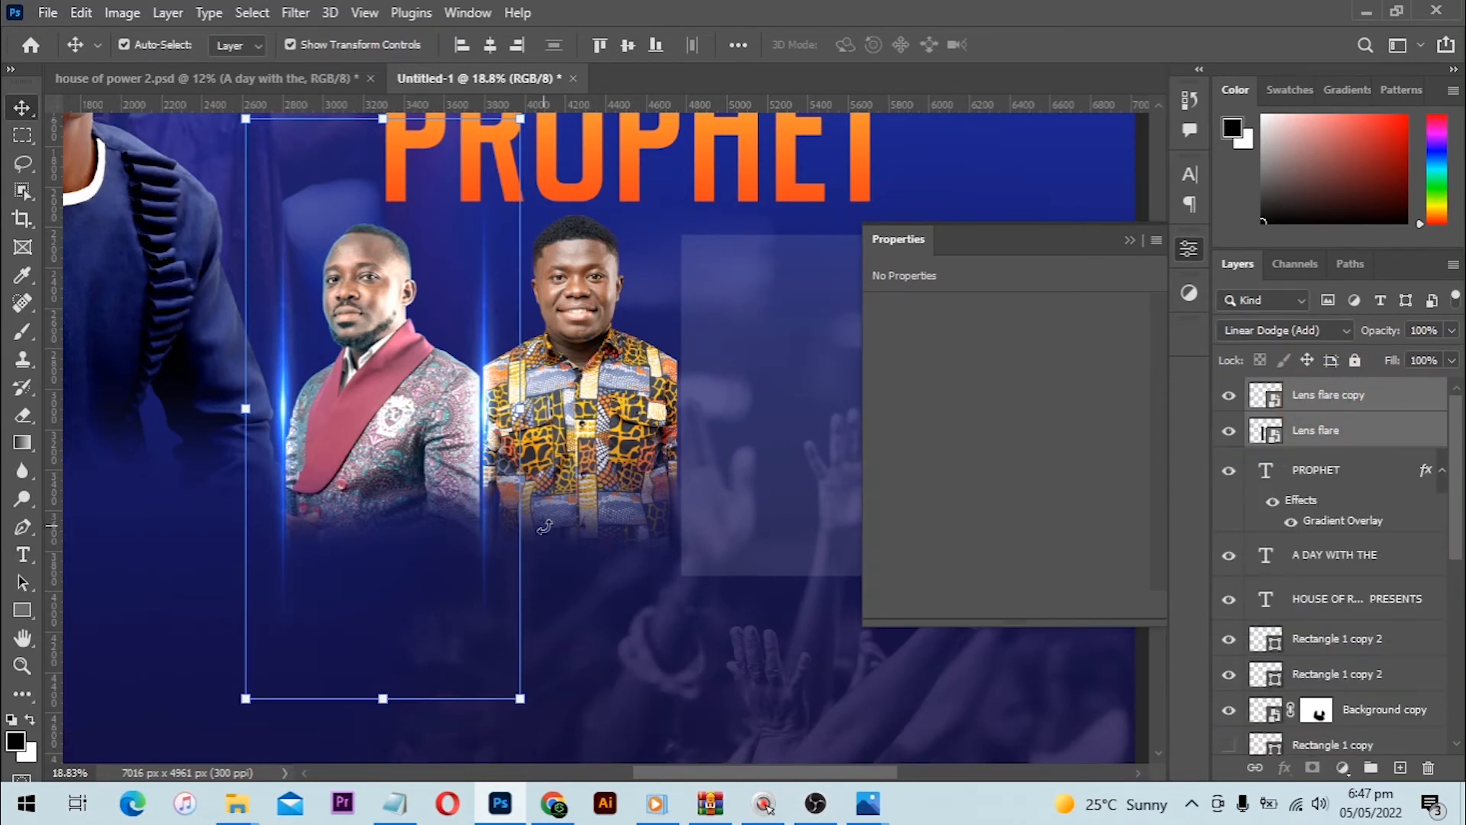
# - Nudge the Lens flare copy slightly left and down to X 3601 px, Y 1661 px
pyautogui.click(484, 318)
pyautogui.press('Left')
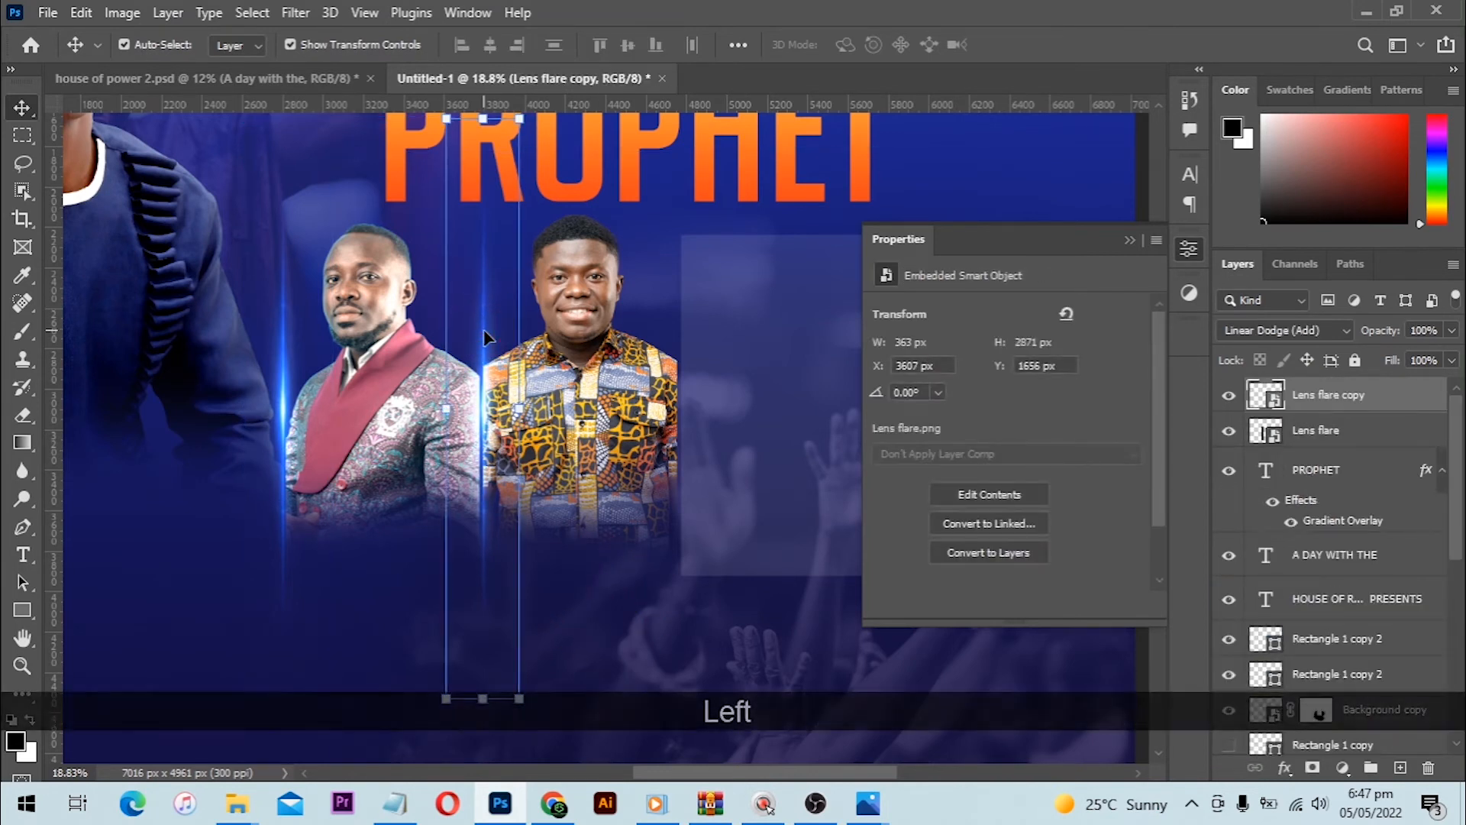
pyautogui.press('Down')
pyautogui.press('Left')
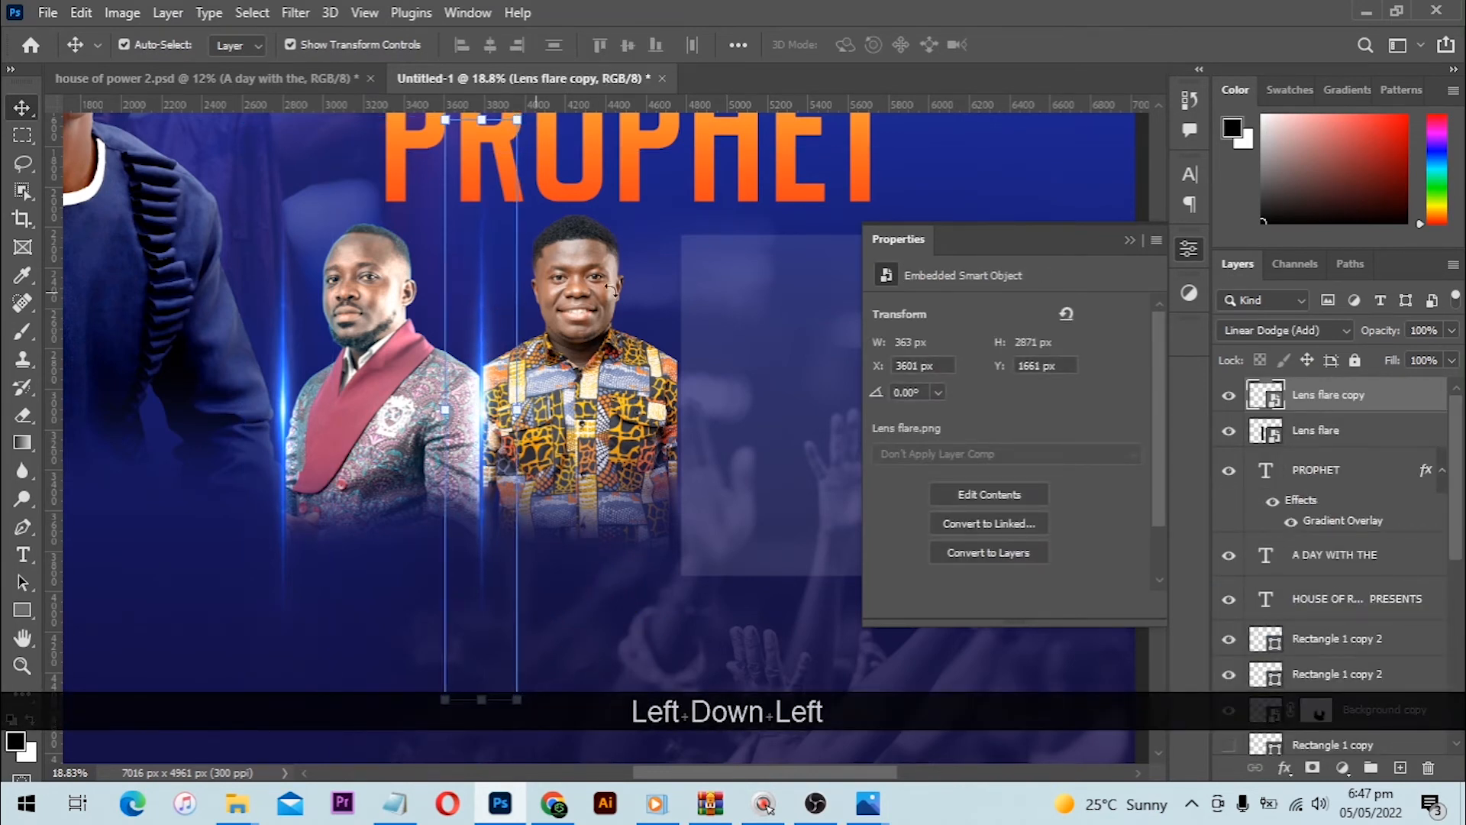
# - Select the third panel's Rectangle 1 copy 2 layer and place the Layer 6 image from the church flyer folder above it
pyautogui.press('space')
pyautogui.moveTo(710, 291); pyautogui.dragTo(455, 310)
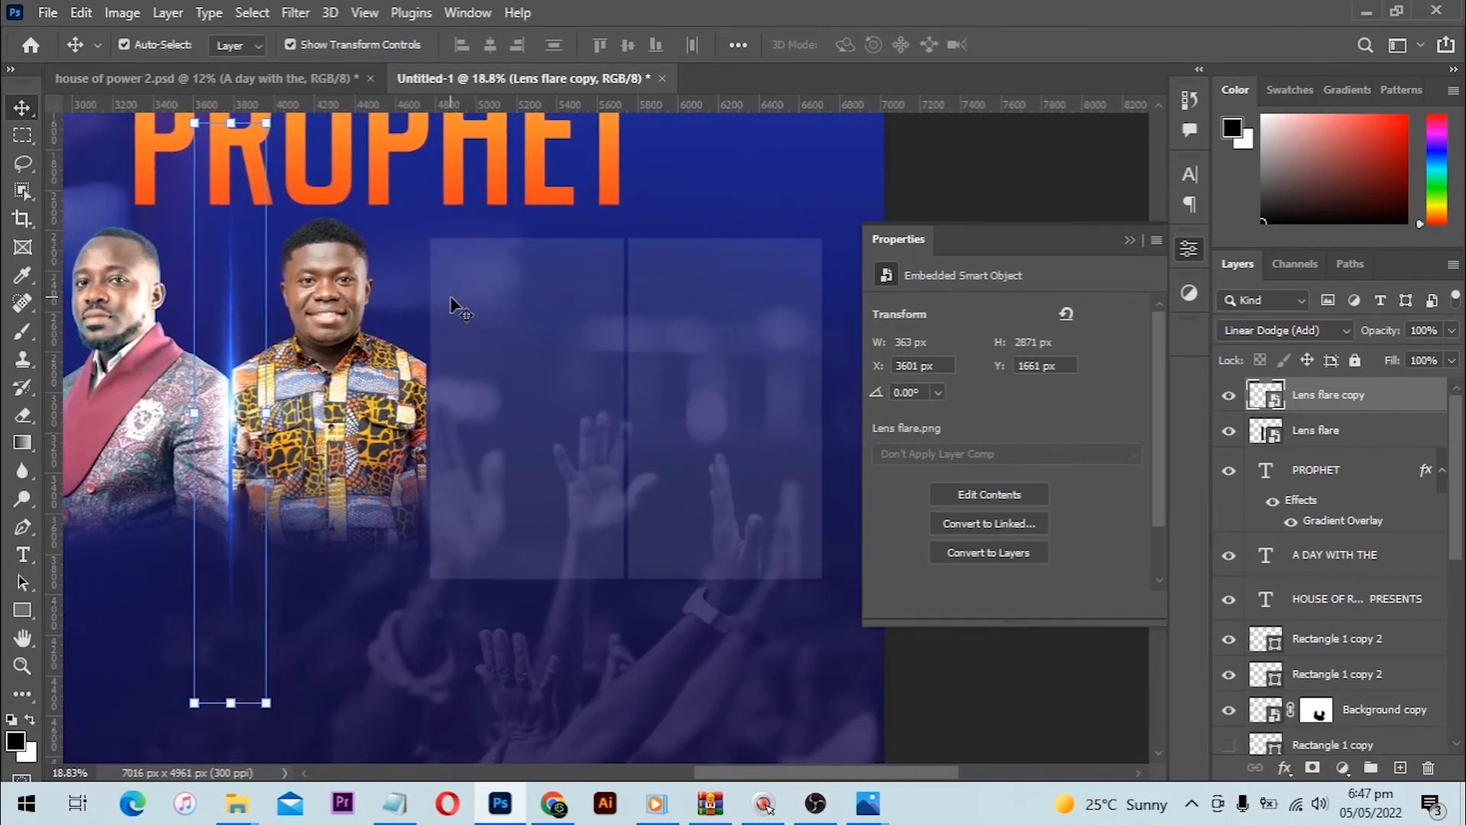
pyautogui.click(557, 382)
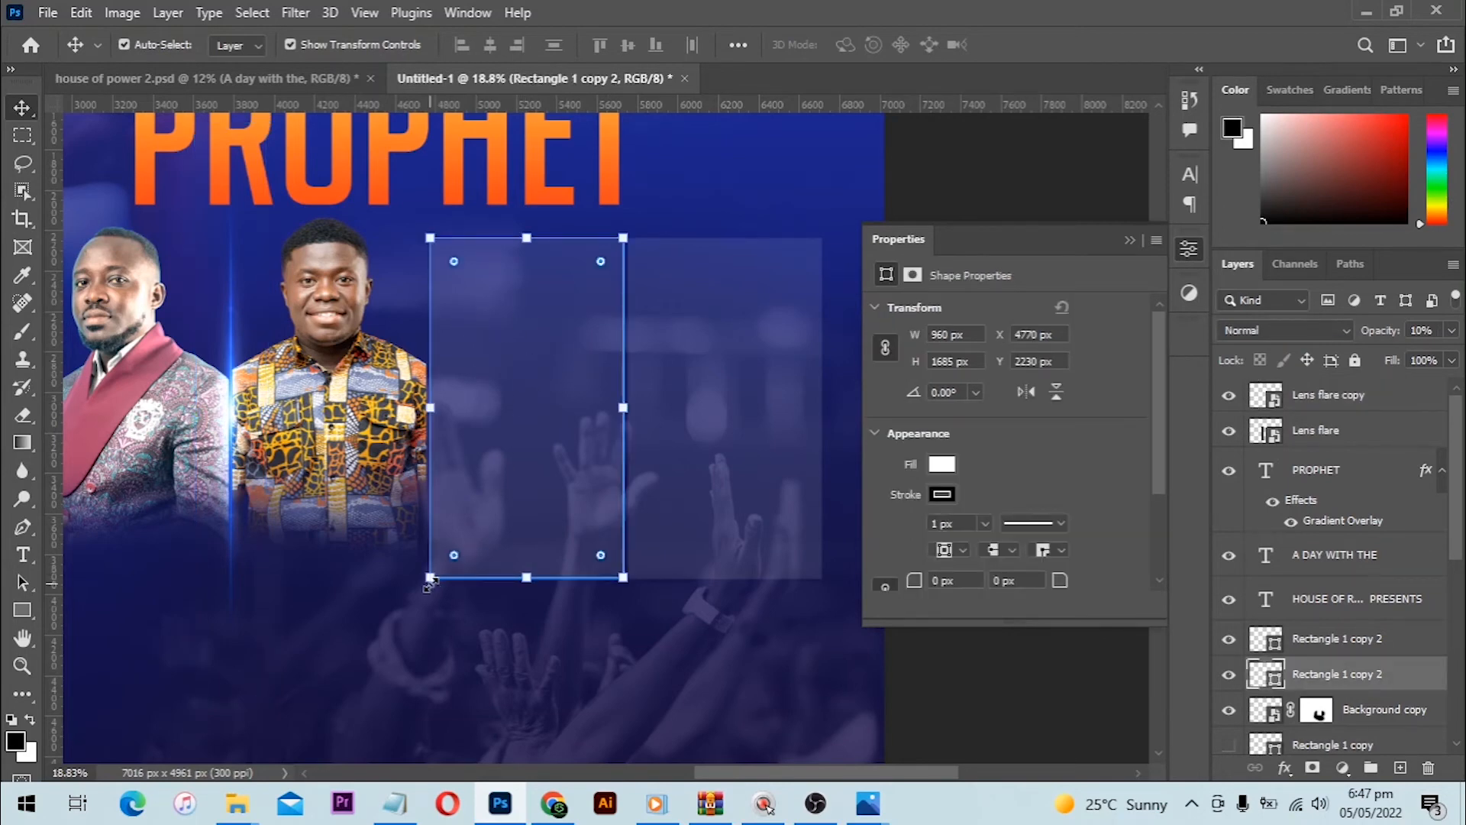
pyautogui.click(237, 803)
pyautogui.click(587, 711)
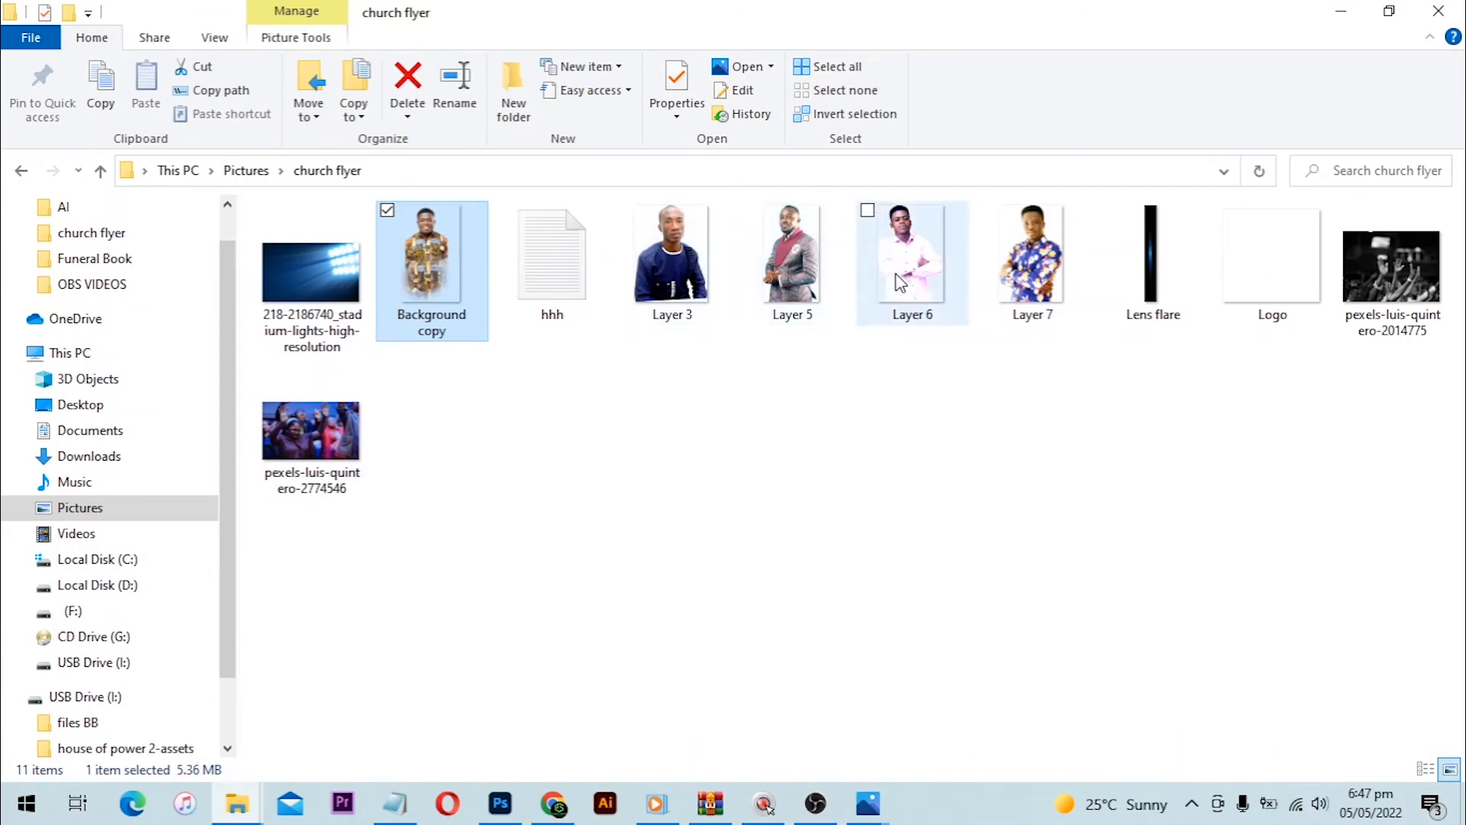
pyautogui.moveTo(928, 267); pyautogui.dragTo(620, 511)
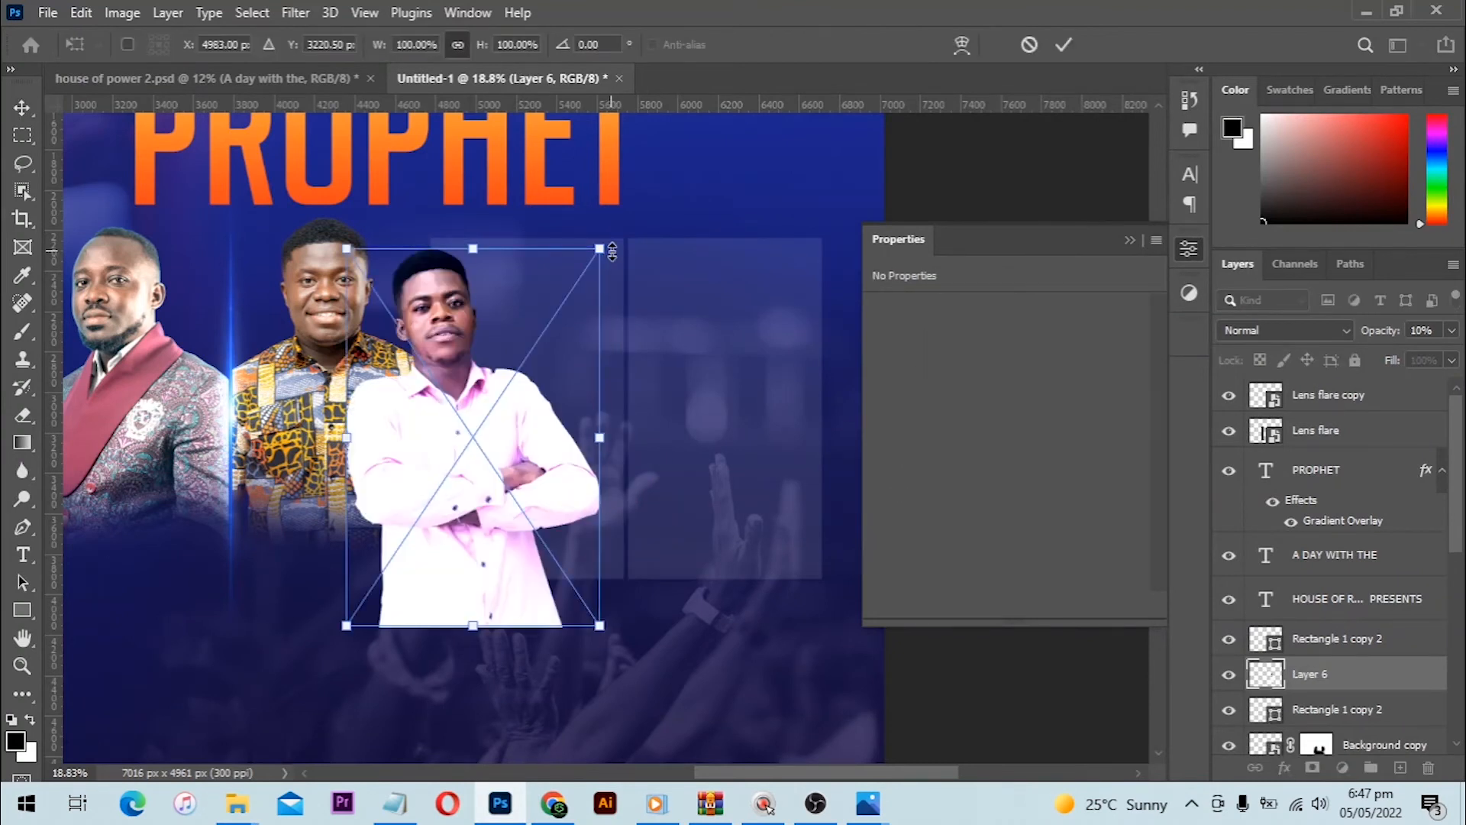
# - Scale the Layer 6 photo to about 1488 by 2211 px, position it at about X 4658 px, Y 2123 px, and add a layer mask
pyautogui.press('alt')
pyautogui.moveTo(600, 250); pyautogui.dragTo(658, 239)
pyautogui.moveTo(503, 304); pyautogui.dragTo(517, 311)
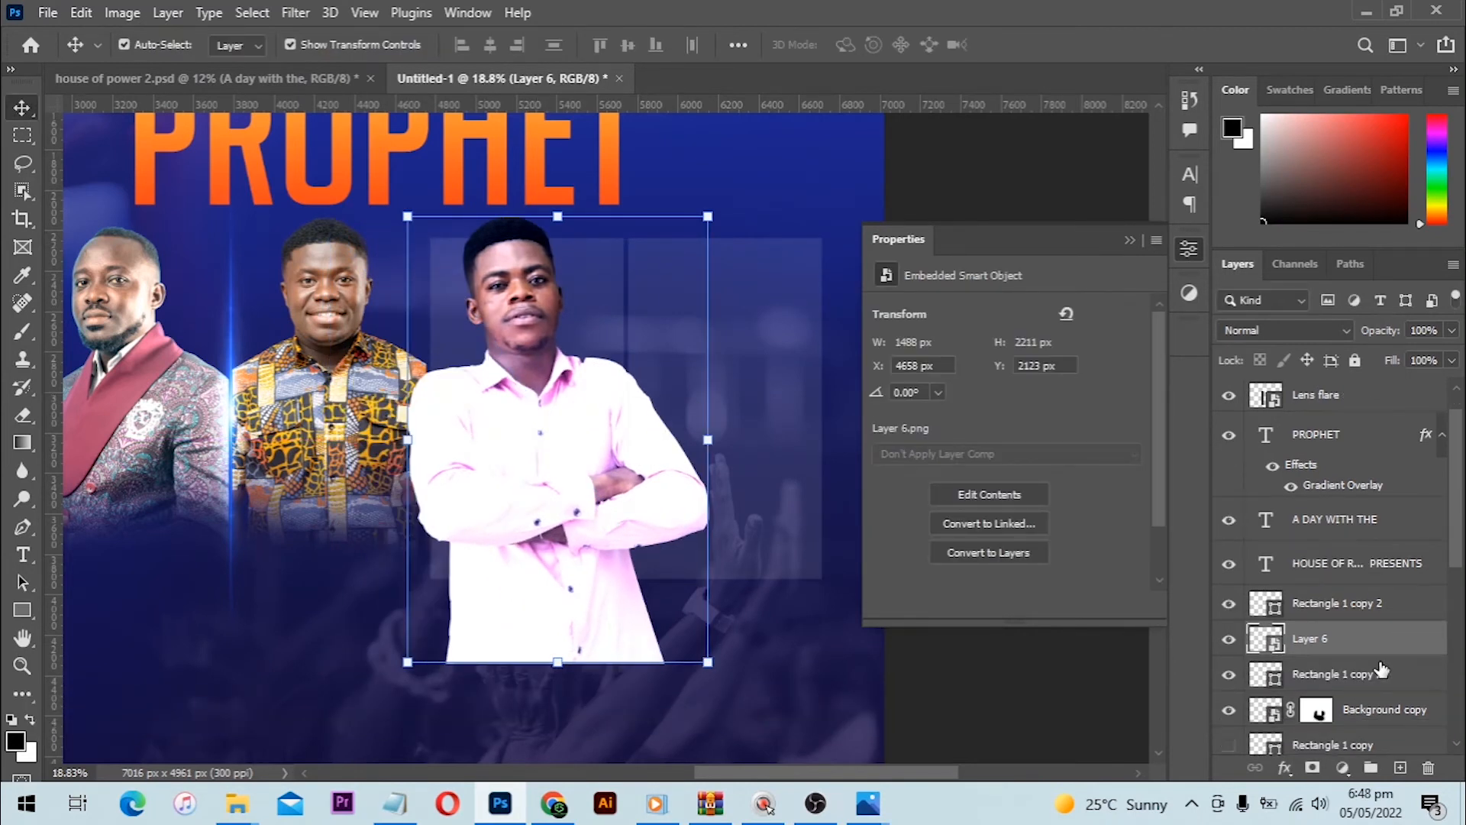
pyautogui.scroll(-1, 1298, 672)
pyautogui.press('ctrl')
pyautogui.scroll(-1, 1284, 680)
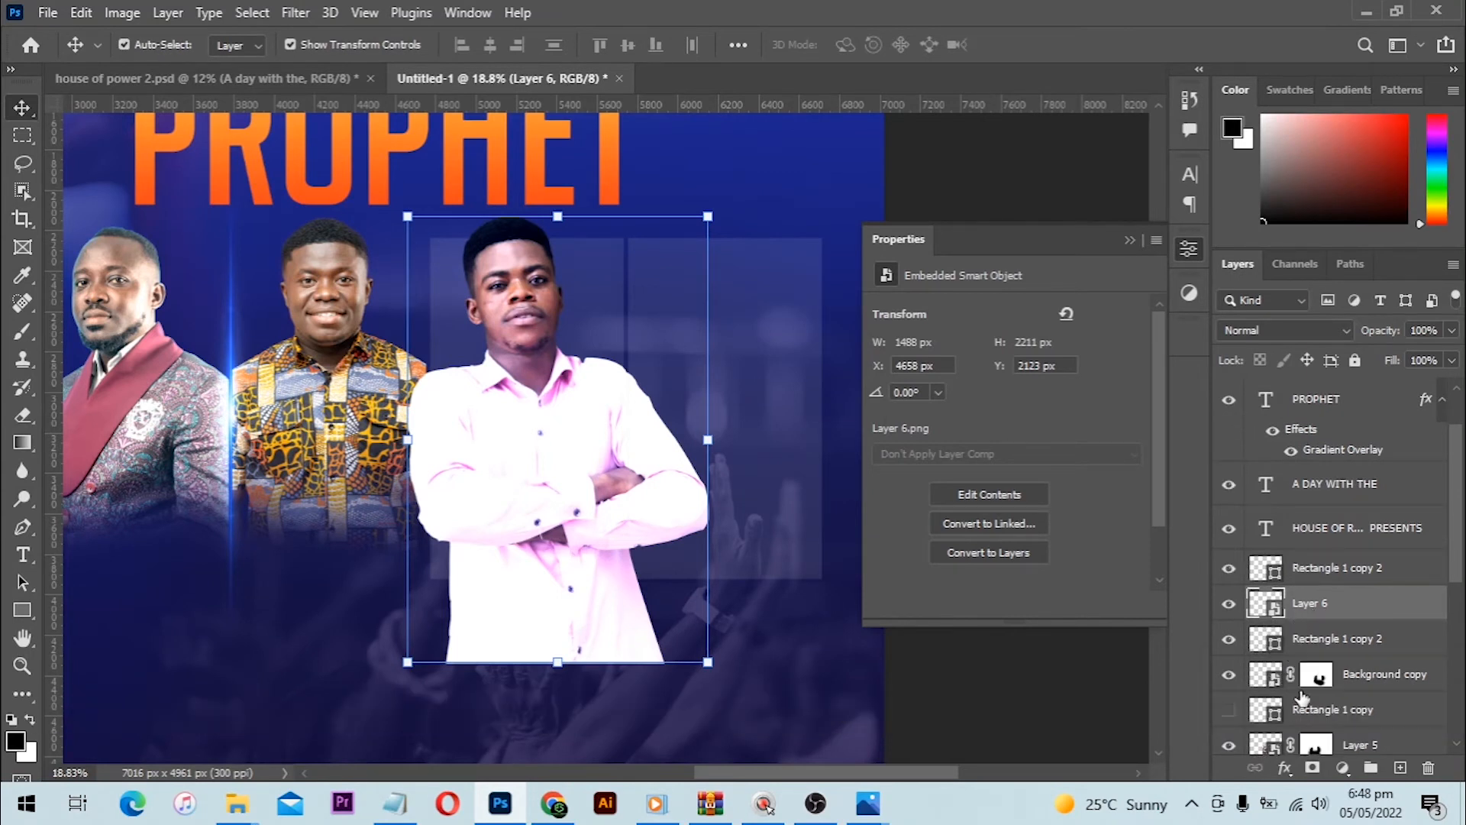
pyautogui.click(1310, 769)
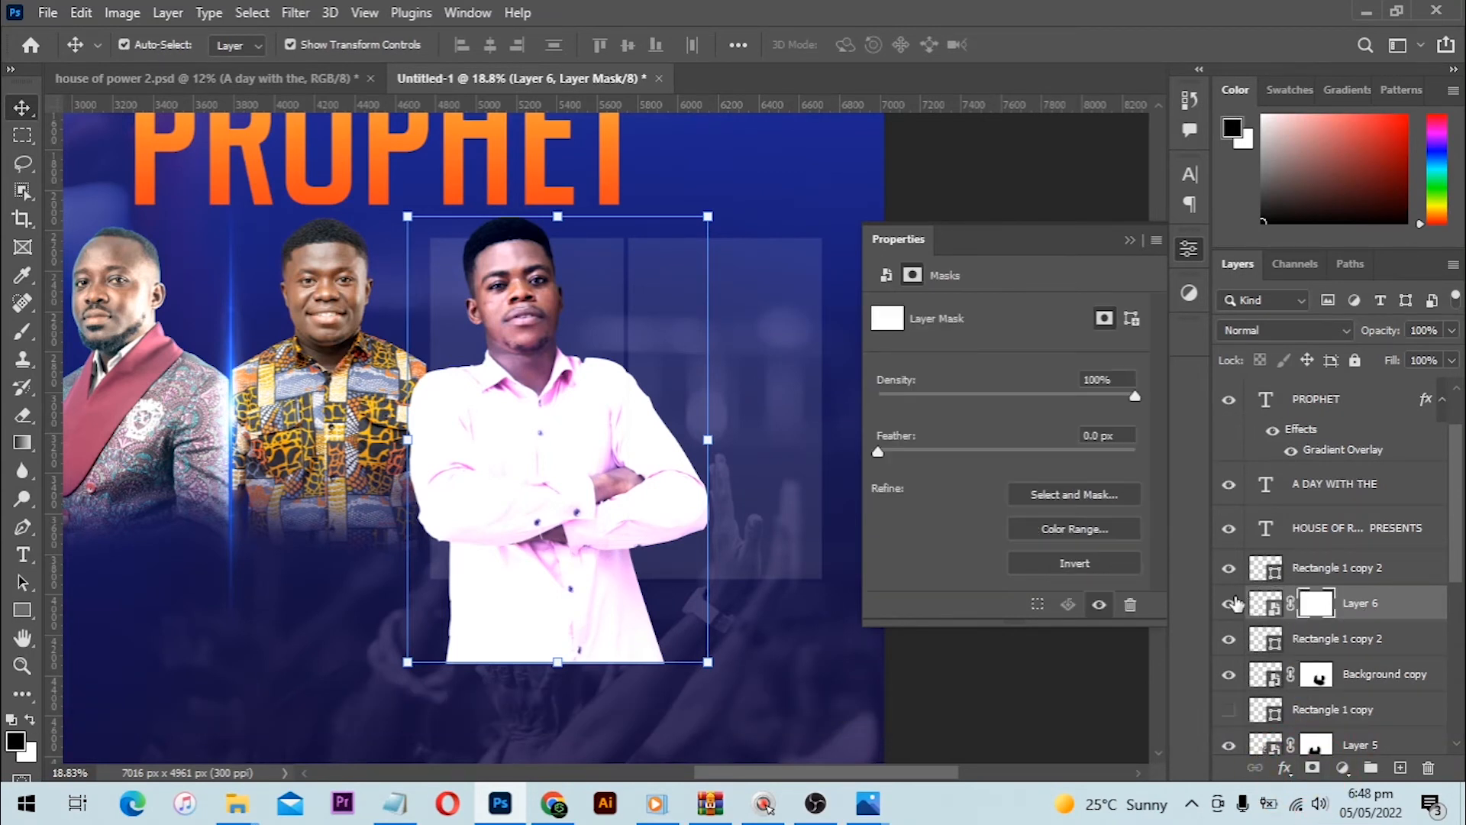
pyautogui.click(1229, 603)
pyautogui.click(1229, 603)
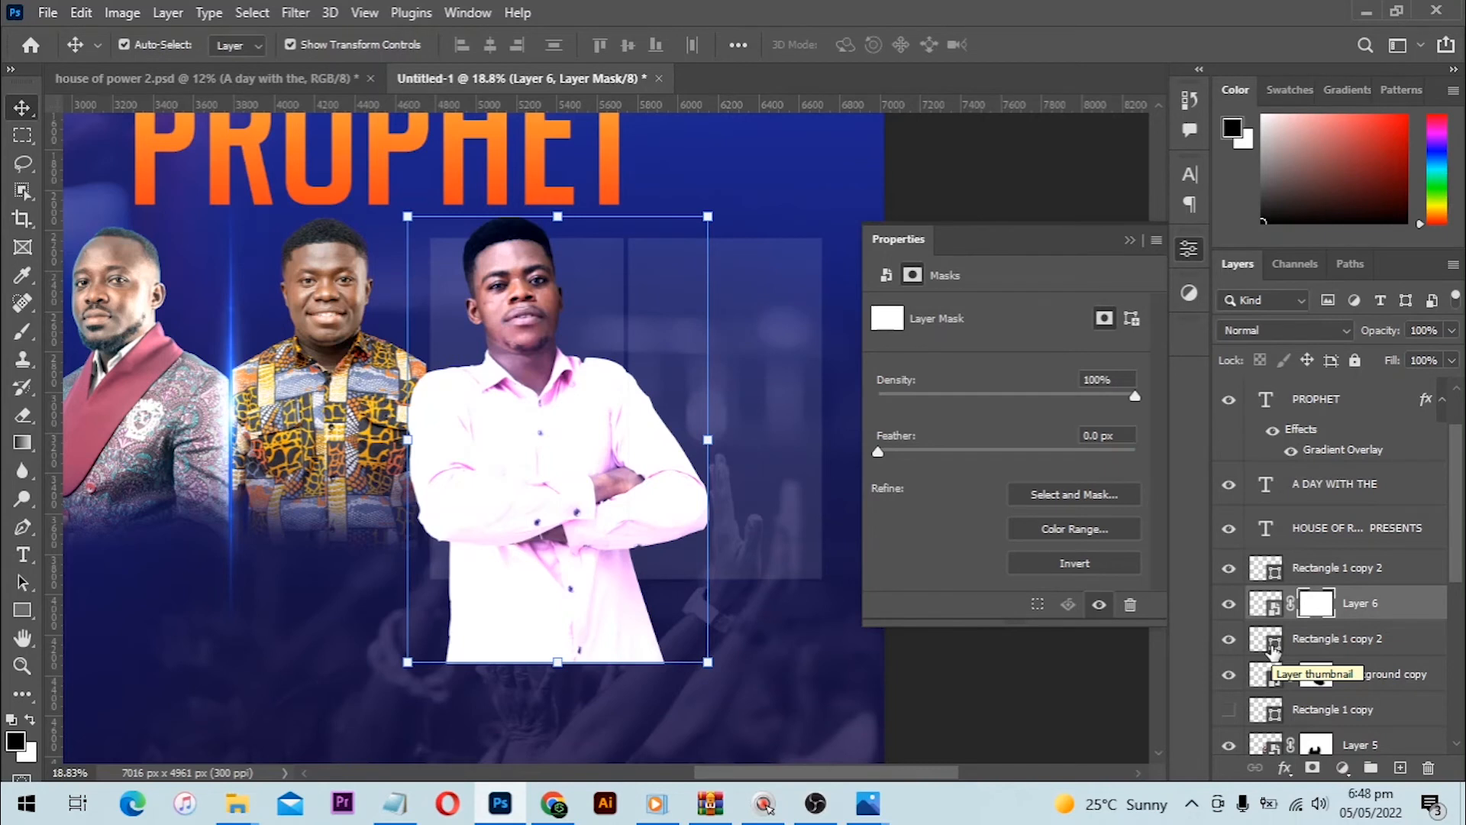
# - Mask out the parts of the Layer 6 photo beyond the third panel's side edges with black, using the panel's inverted selection
pyautogui.keyDown('ctrl'); pyautogui.click(1272, 649); pyautogui.keyUp('ctrl')
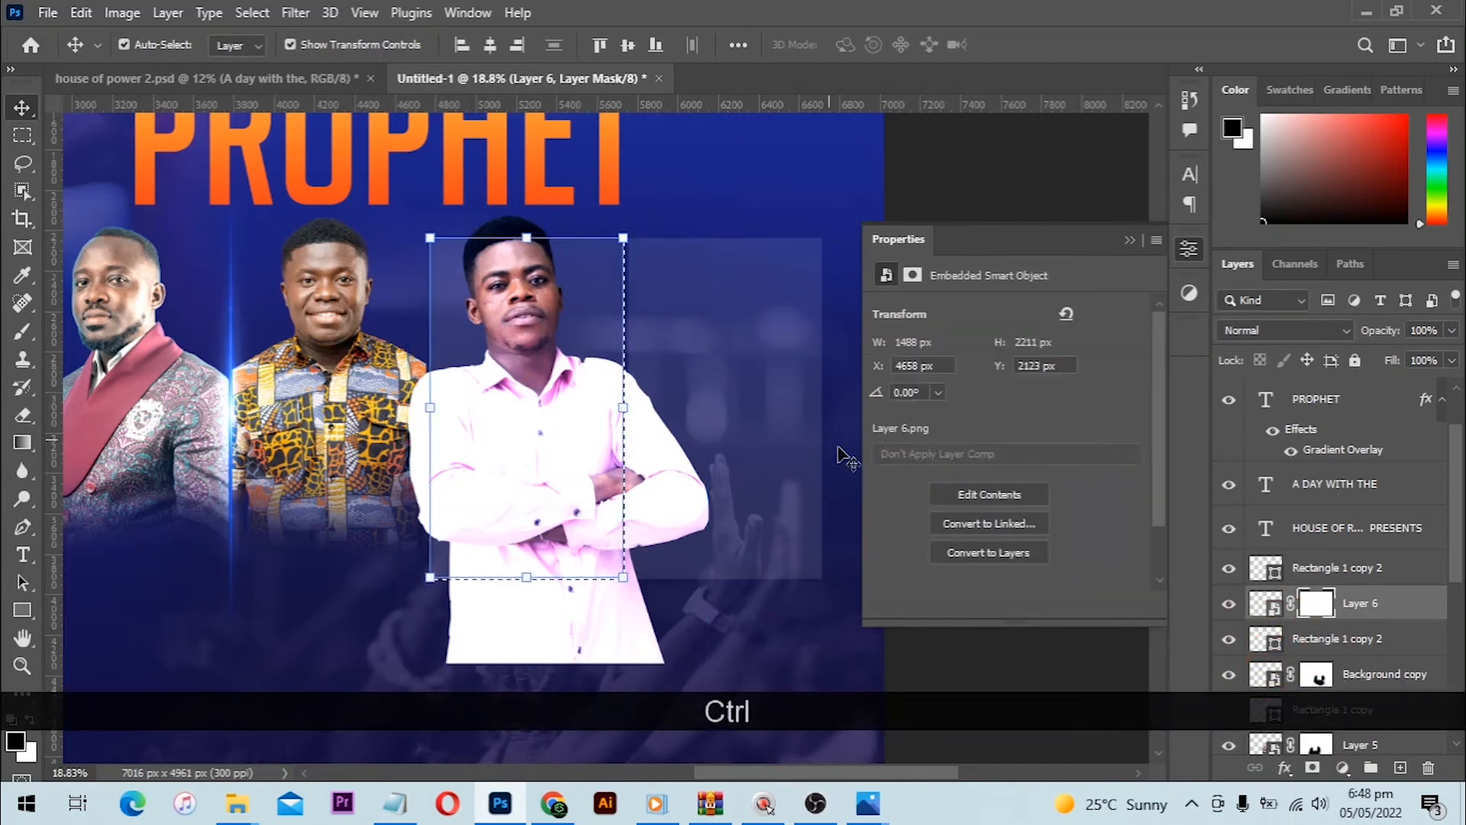
pyautogui.hotkey('ctrl', 'shift', 'i')
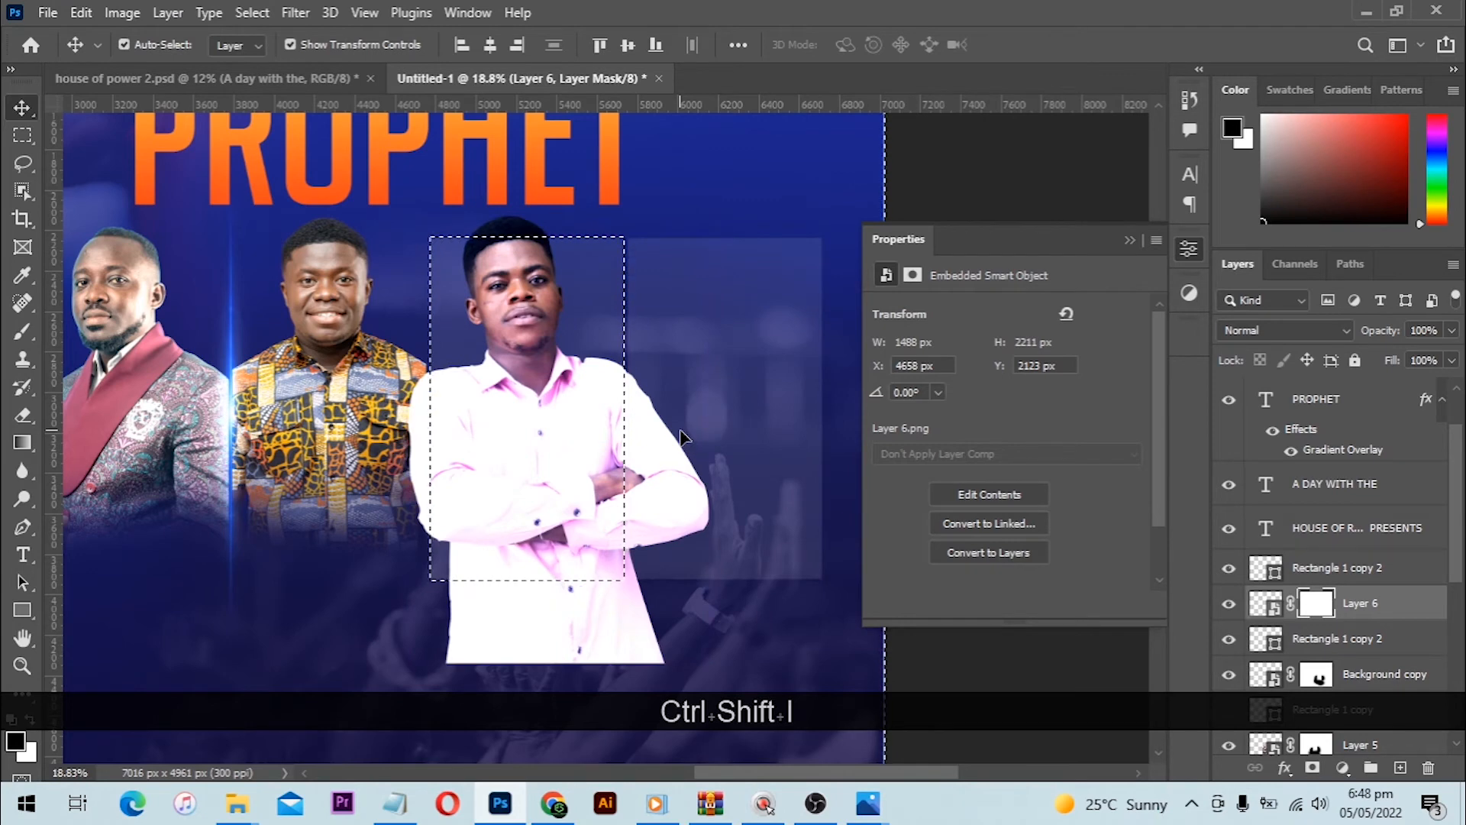
pyautogui.click(241, 15)
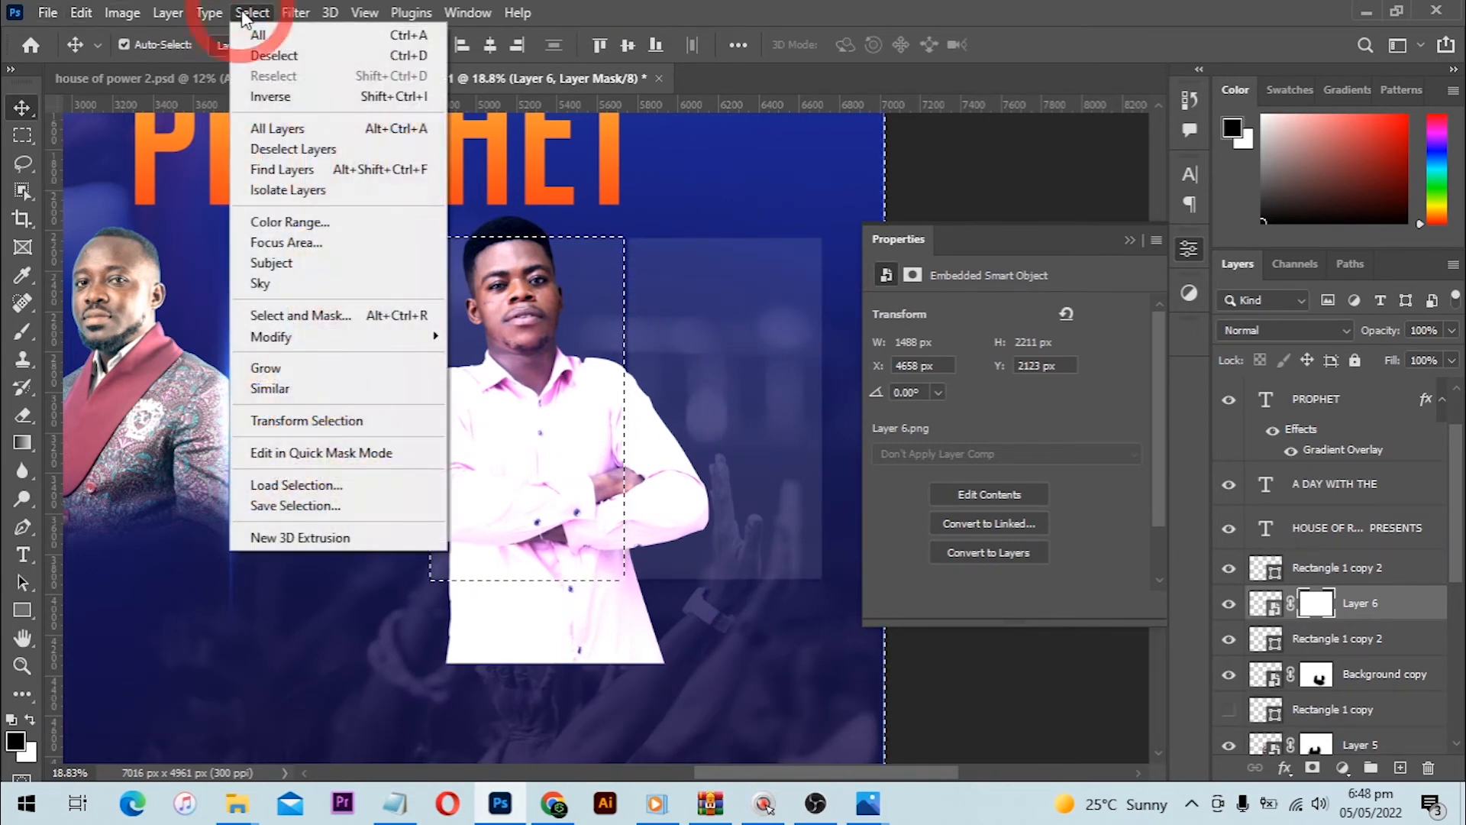
pyautogui.click(791, 142)
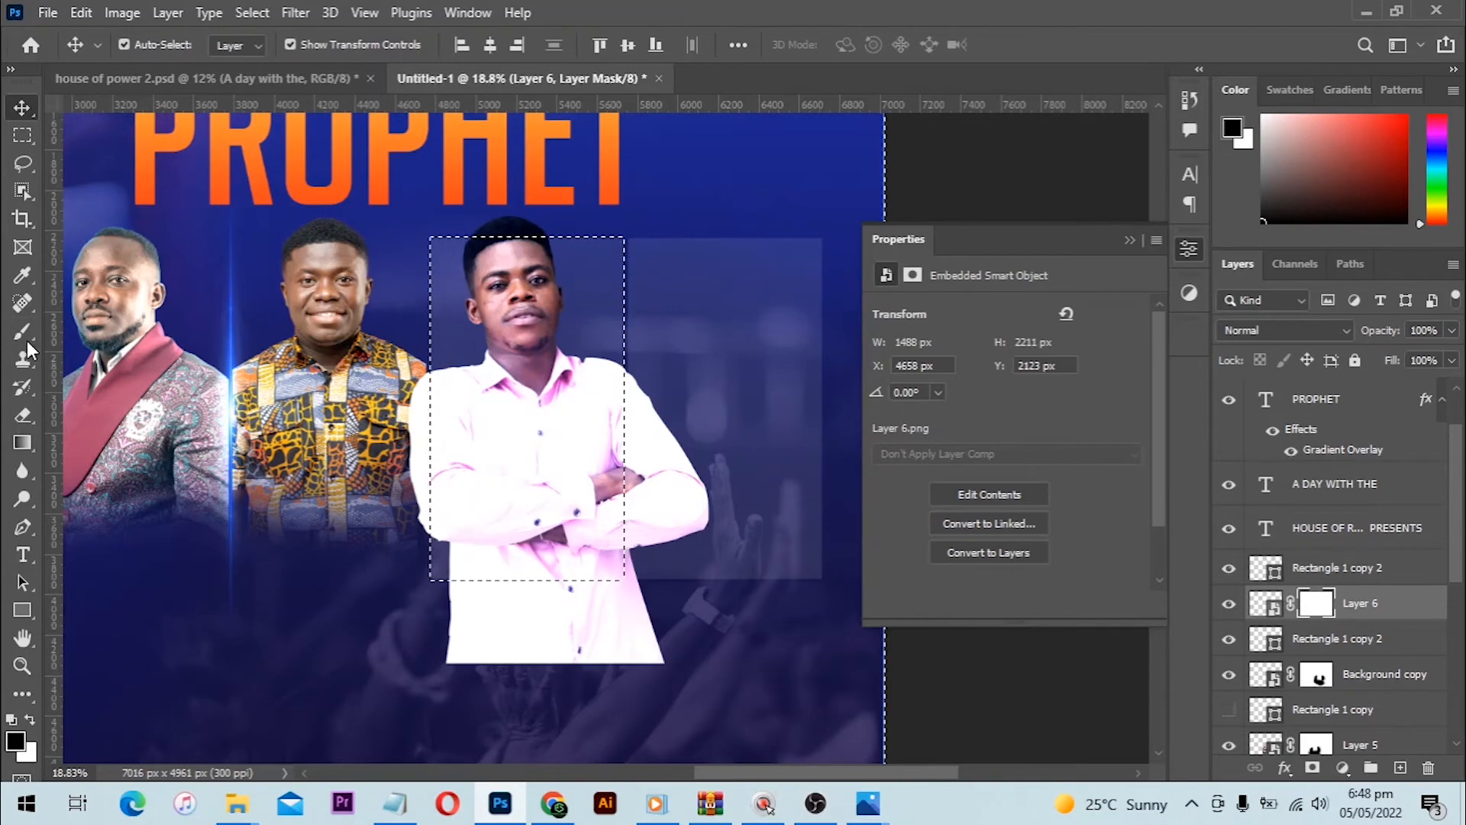
pyautogui.press('b')
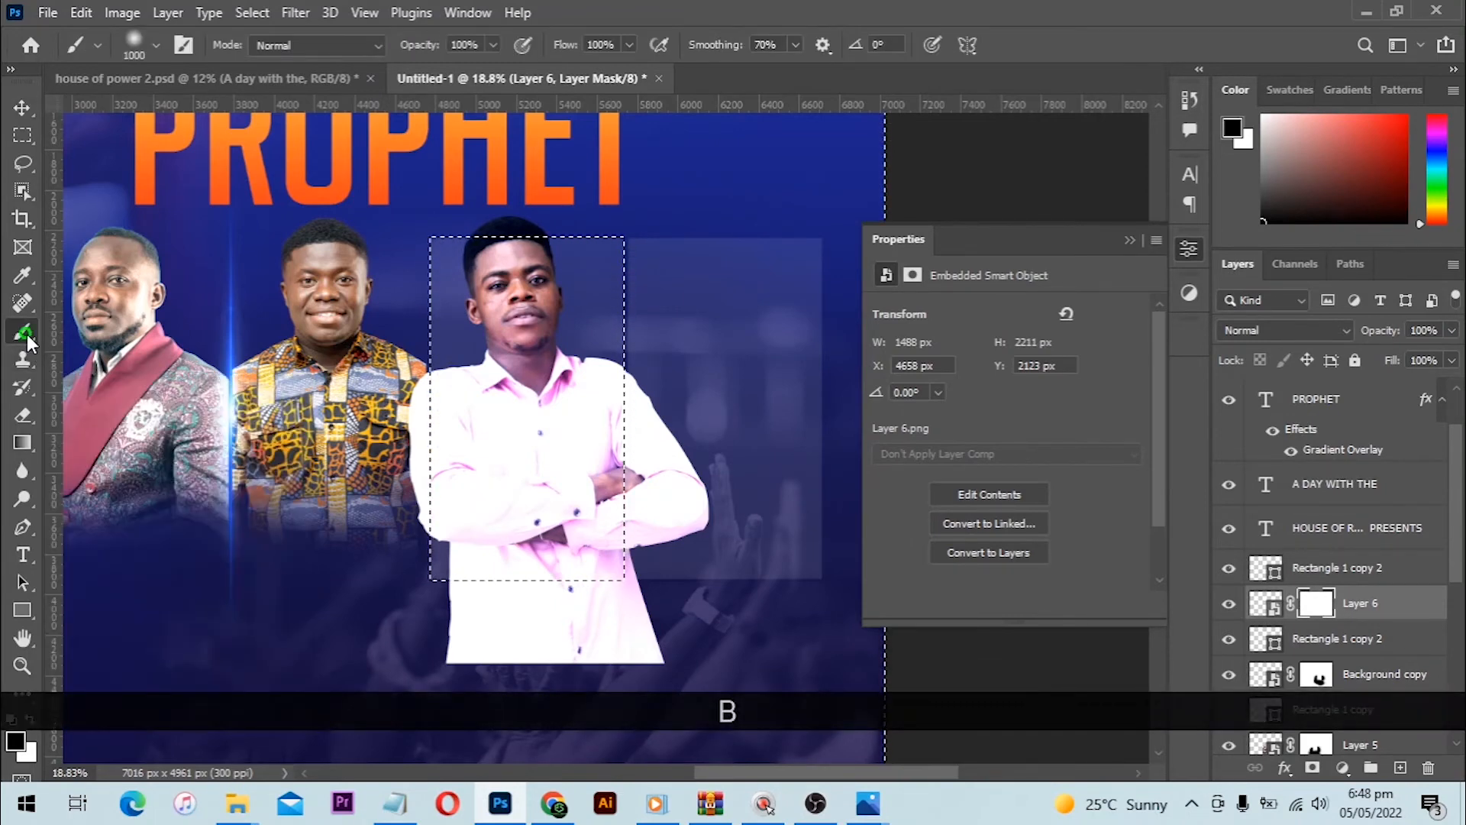
pyautogui.rightClick(22, 331)
pyautogui.click(95, 341)
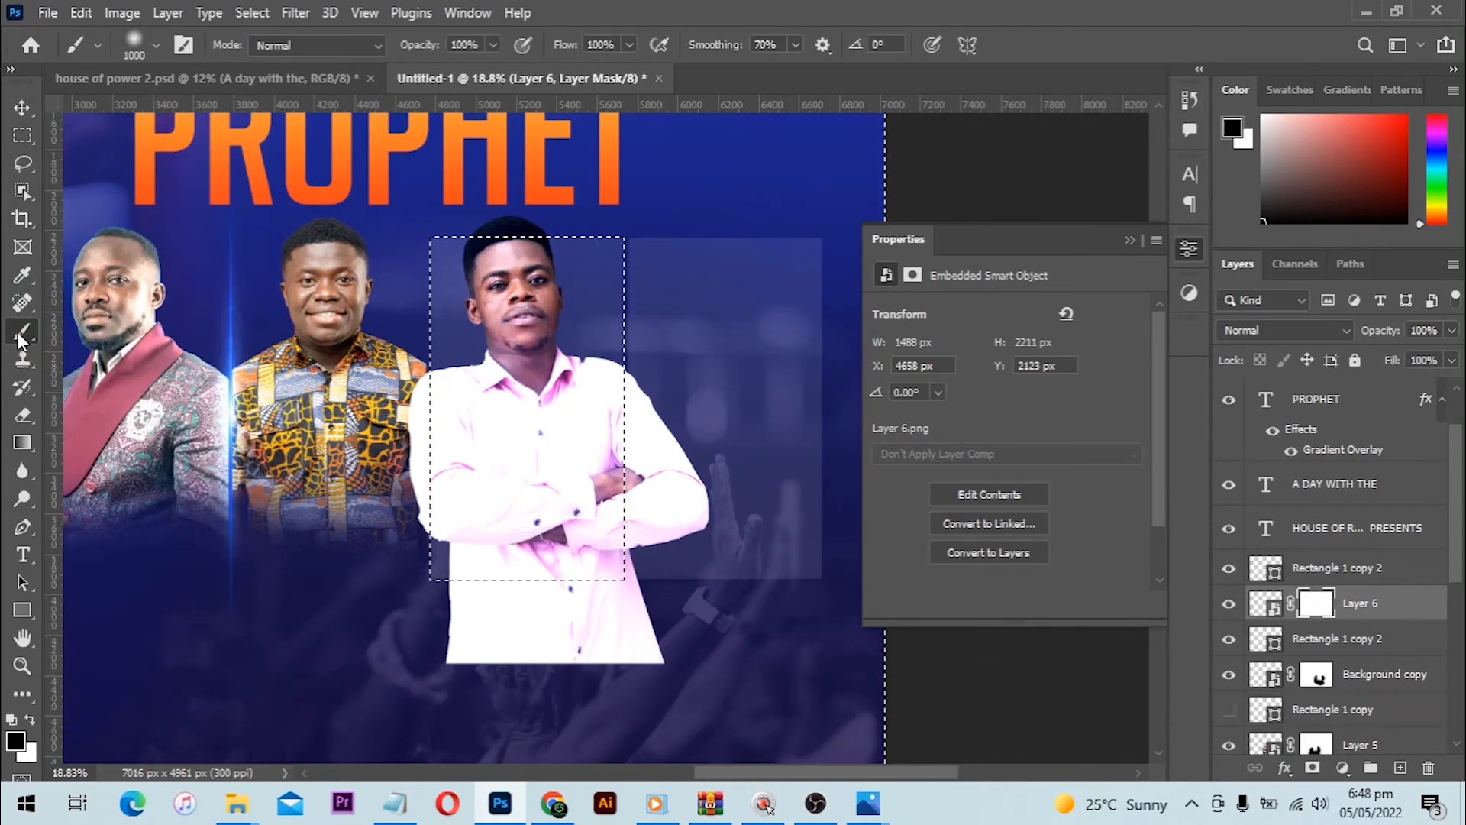
pyautogui.moveTo(703, 425); pyautogui.dragTo(662, 436)
pyautogui.hotkey('ctrl', 'z')
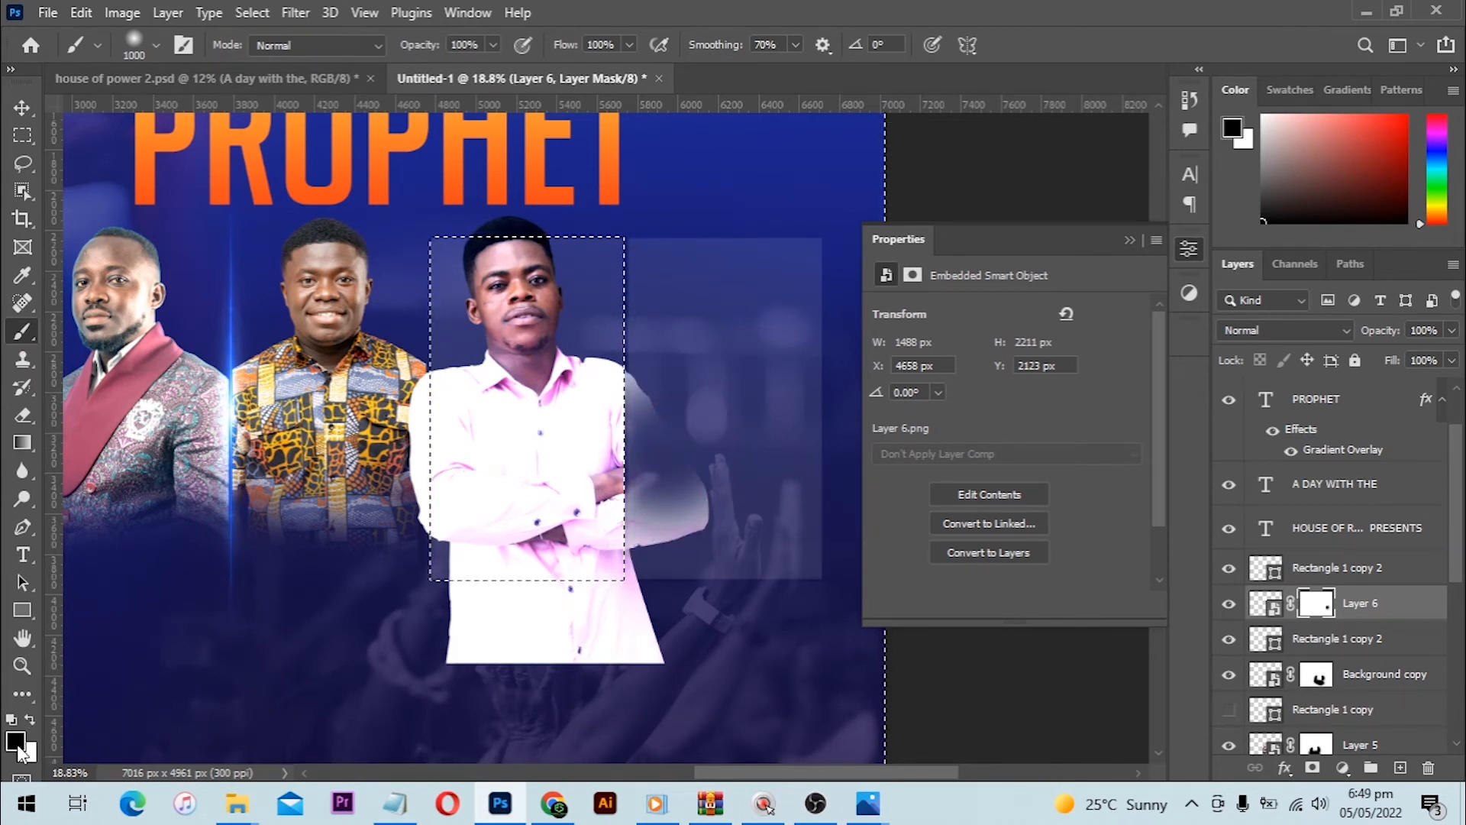
pyautogui.moveTo(612, 409)
pyautogui.mouseDown()
pyautogui.moveTo(614, 460)
pyautogui.moveTo(633, 481)
pyautogui.moveTo(680, 483)
pyautogui.moveTo(654, 511)
pyautogui.mouseUp()
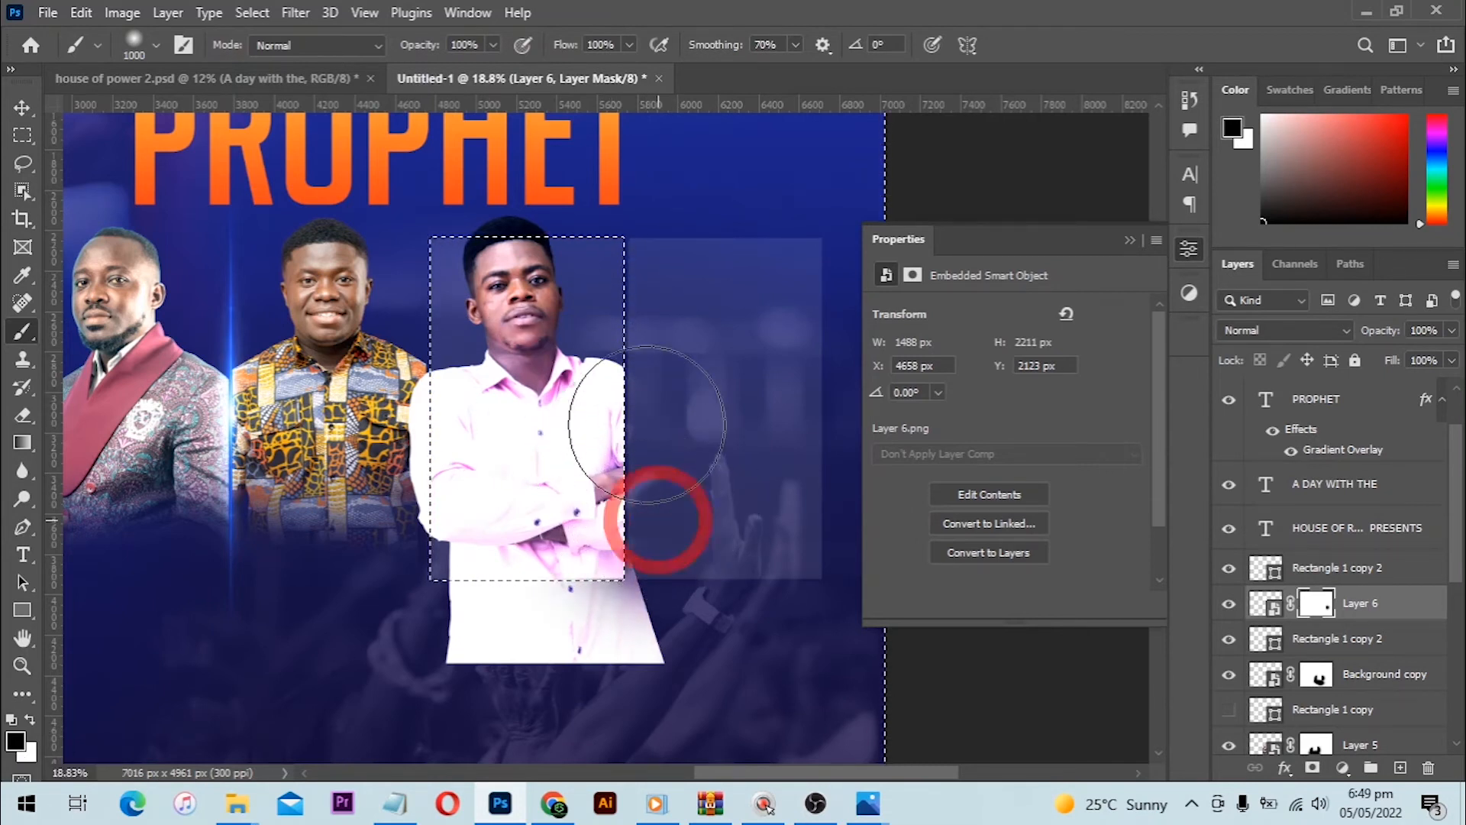
pyautogui.moveTo(484, 425)
pyautogui.mouseDown()
pyautogui.moveTo(419, 445)
pyautogui.moveTo(445, 512)
pyautogui.moveTo(435, 492)
pyautogui.mouseUp()
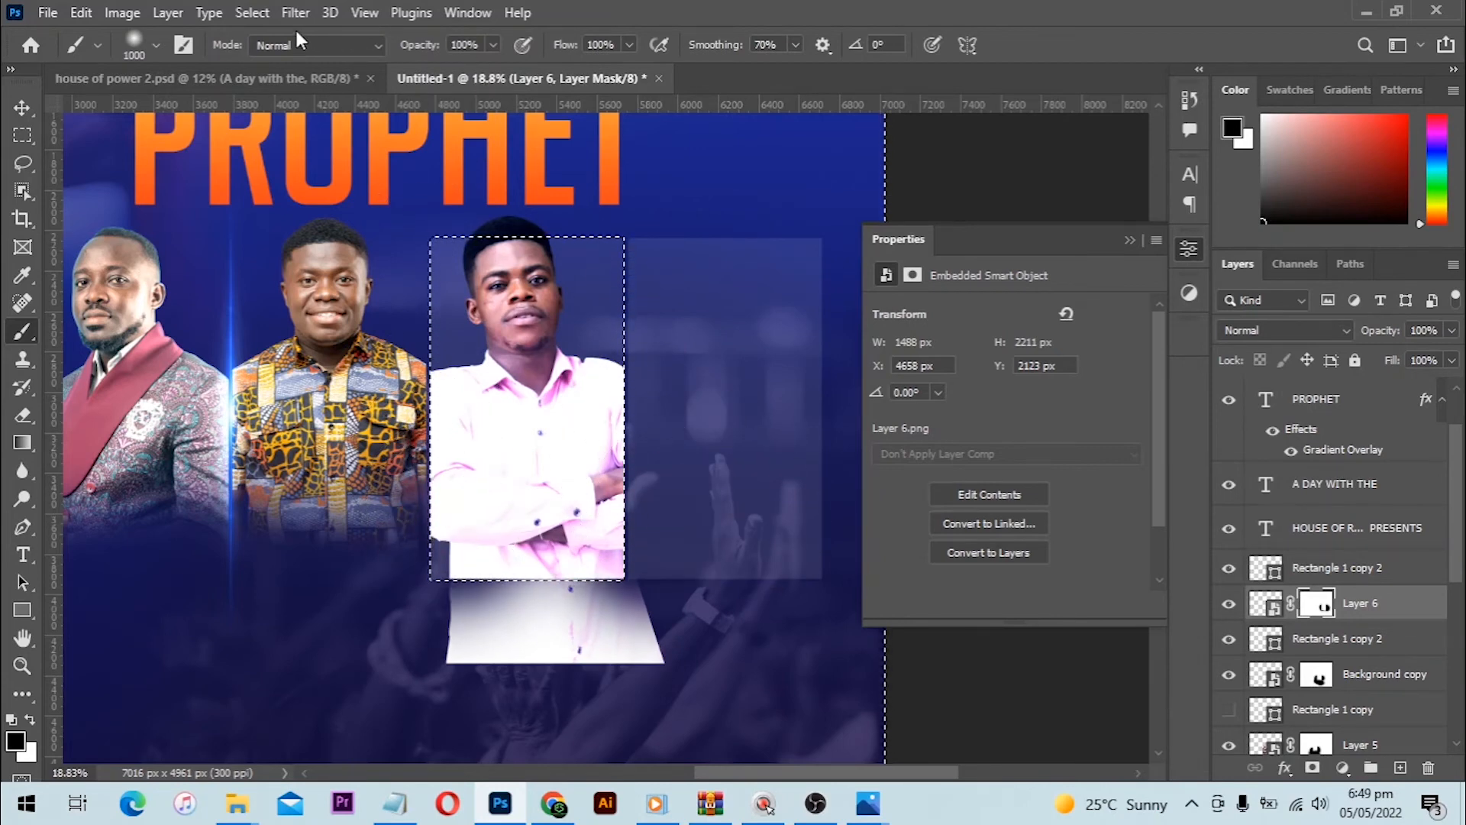
# - Clear the selection, fade out the Layer 6 photo's lower part on its mask, and hide the third panel's Rectangle 1 copy 2 layer
pyautogui.click(253, 13)
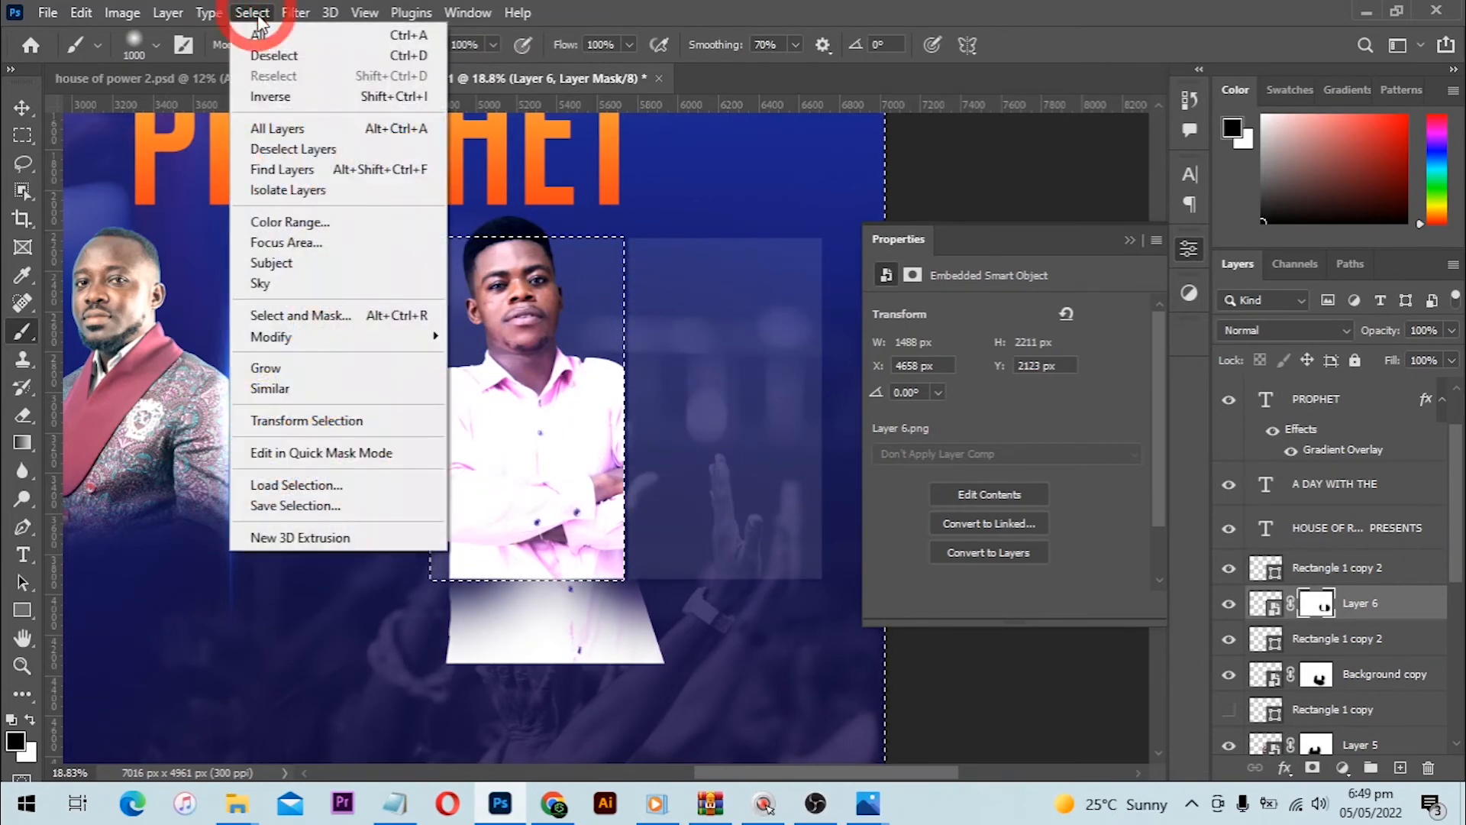
pyautogui.click(329, 67)
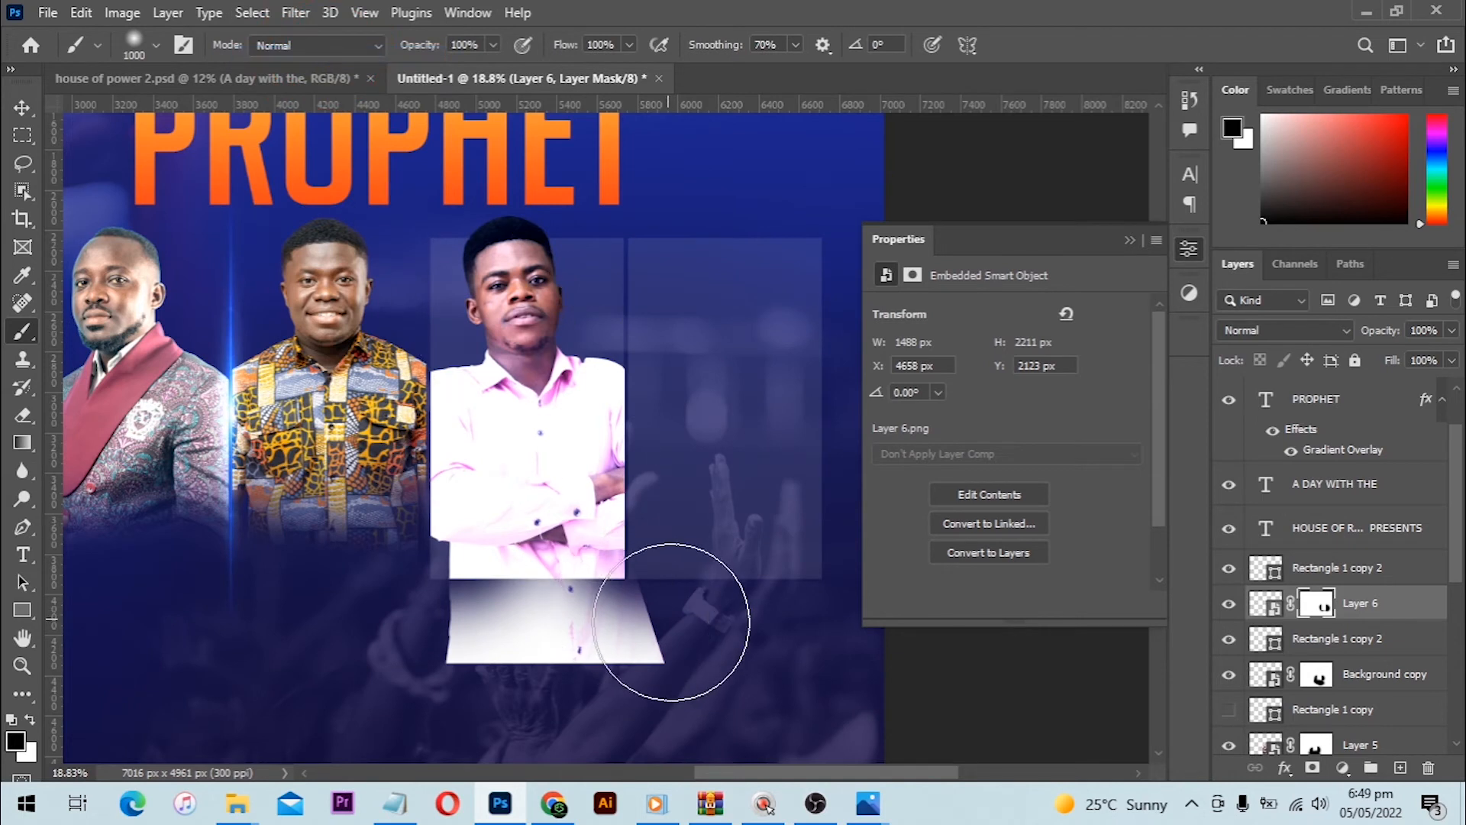
pyautogui.moveTo(466, 618)
pyautogui.mouseDown()
pyautogui.moveTo(512, 653)
pyautogui.moveTo(391, 632)
pyautogui.moveTo(535, 652)
pyautogui.moveTo(385, 635)
pyautogui.moveTo(544, 646)
pyautogui.moveTo(433, 628)
pyautogui.moveTo(446, 580)
pyautogui.moveTo(647, 601)
pyautogui.mouseUp()
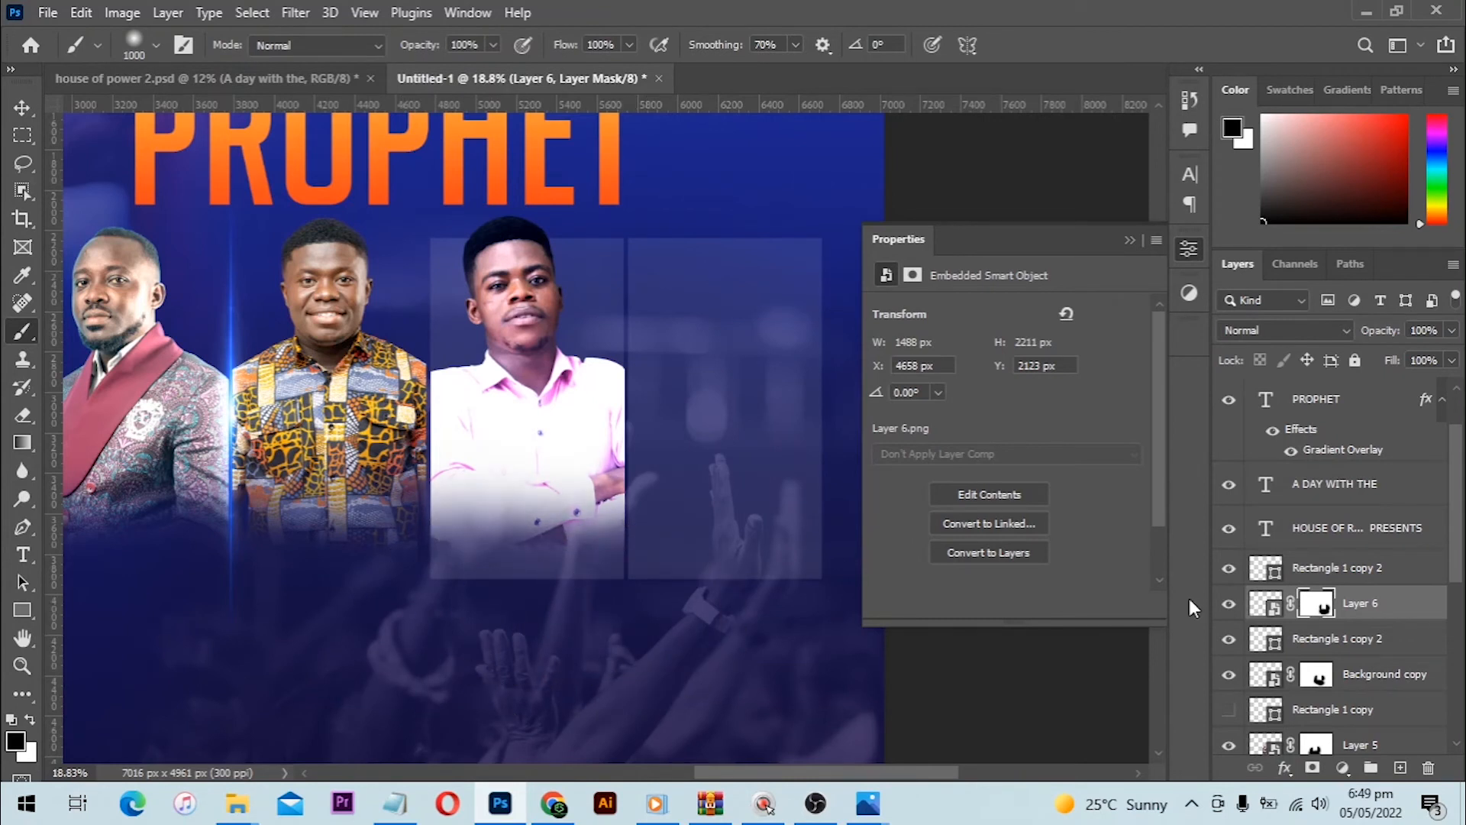
pyautogui.click(1230, 640)
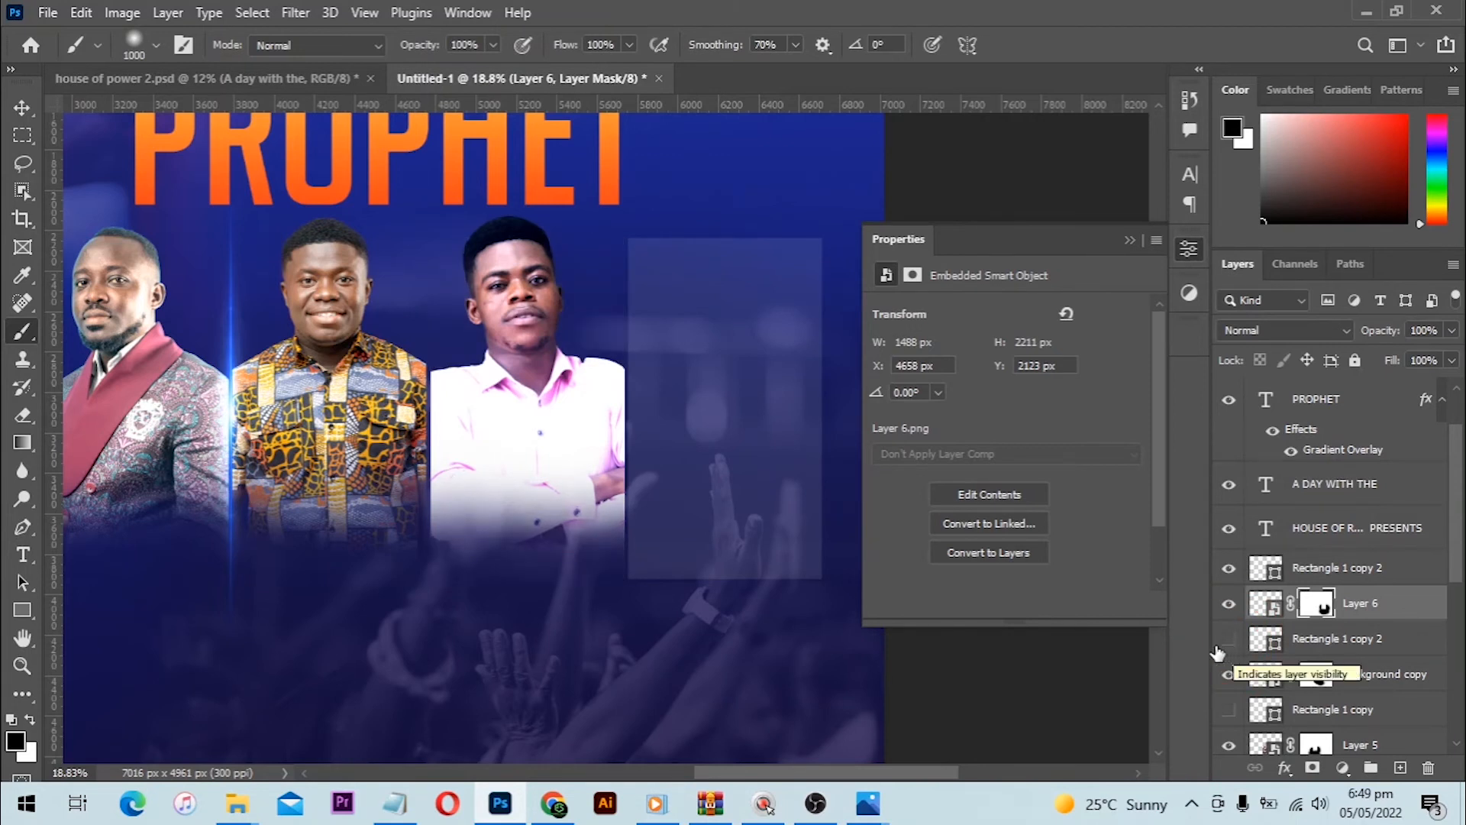
pyautogui.press('v')
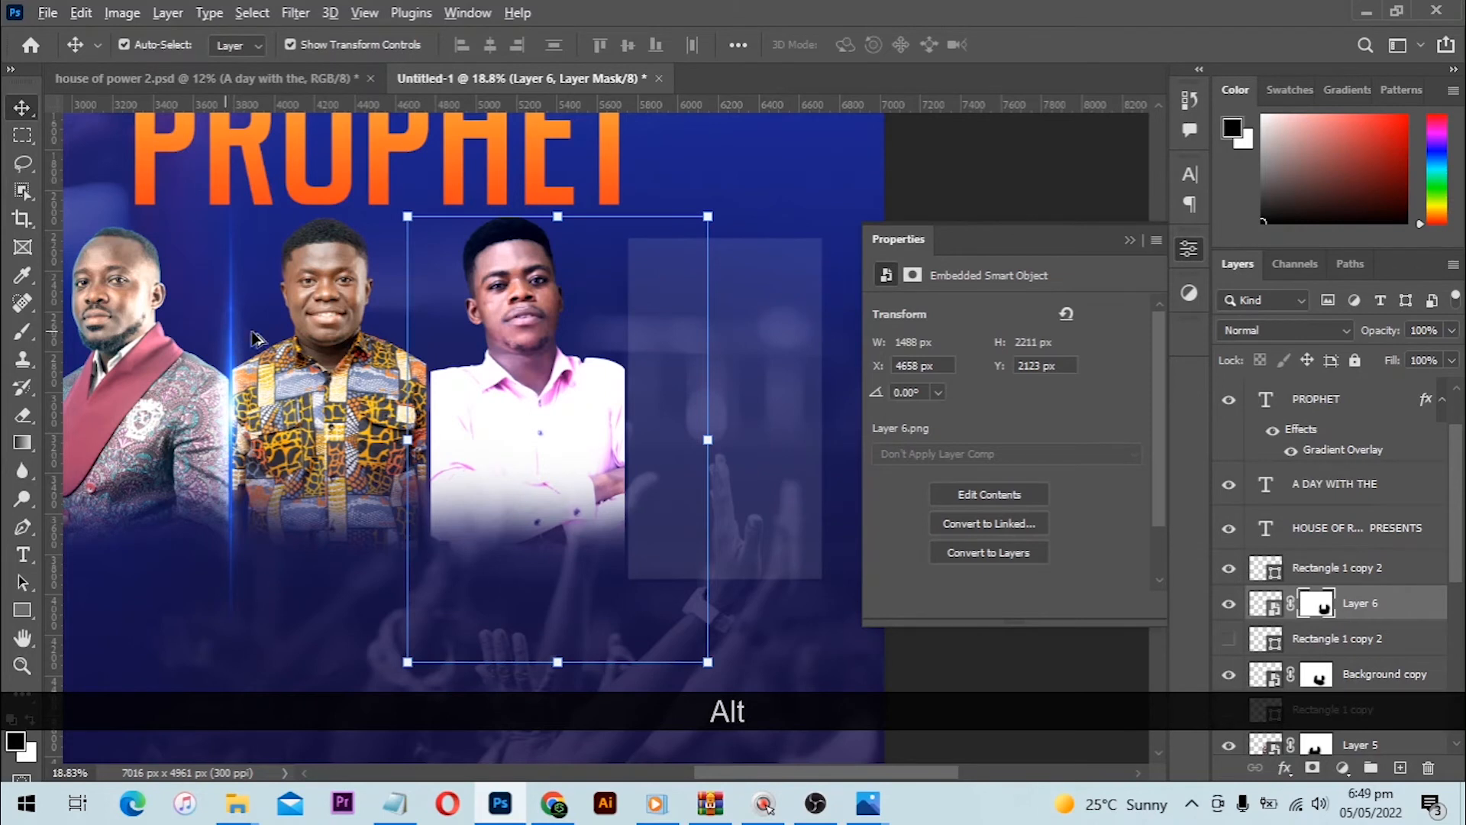
# - Duplicate the lens flare between the first two guests onto the boundary between the second and third photos, at about X 4578 px
pyautogui.moveTo(256, 338); pyautogui.dragTo(431, 345)
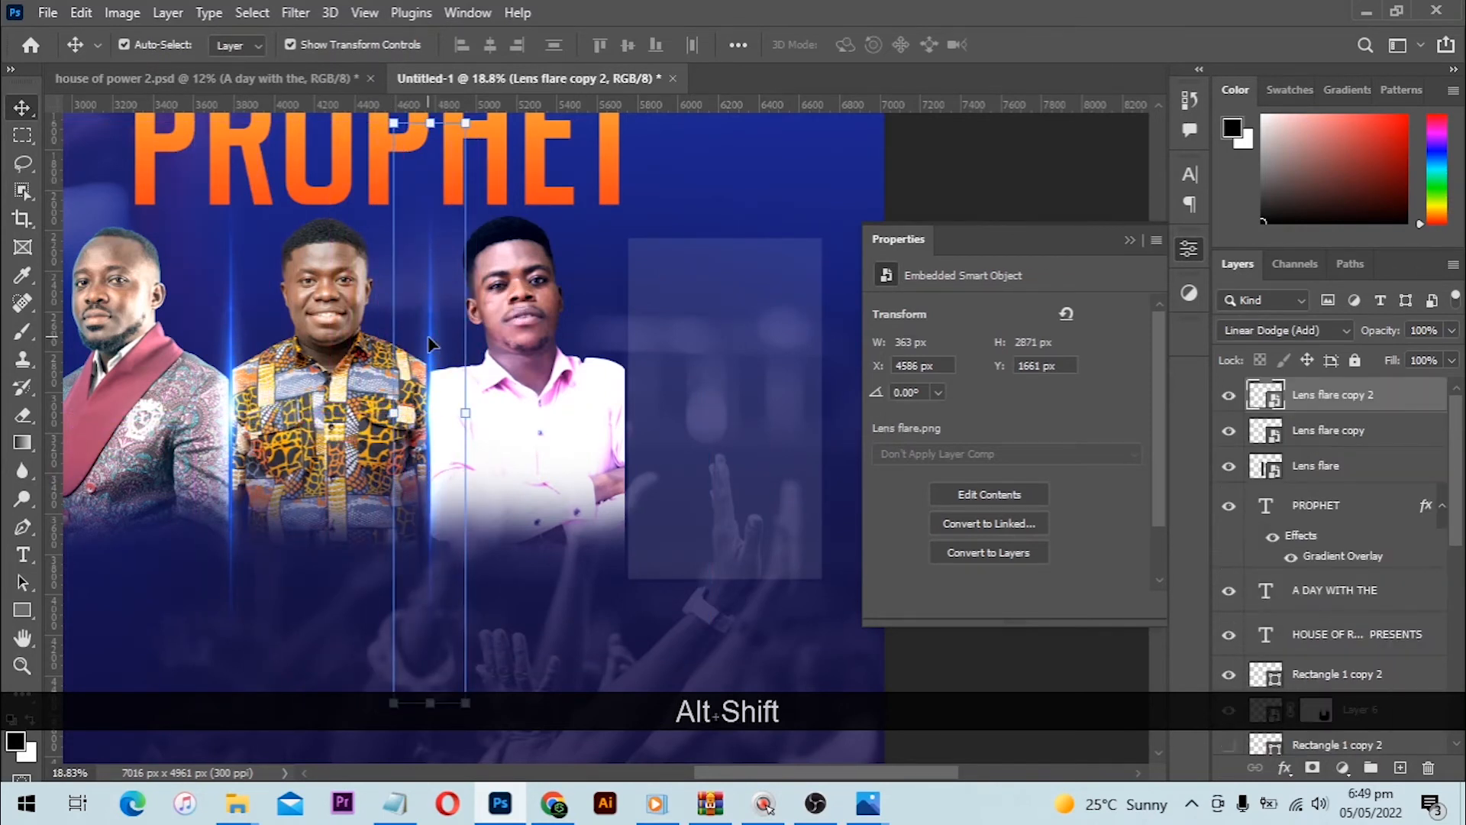
pyautogui.hotkey('ctrl', 'z')
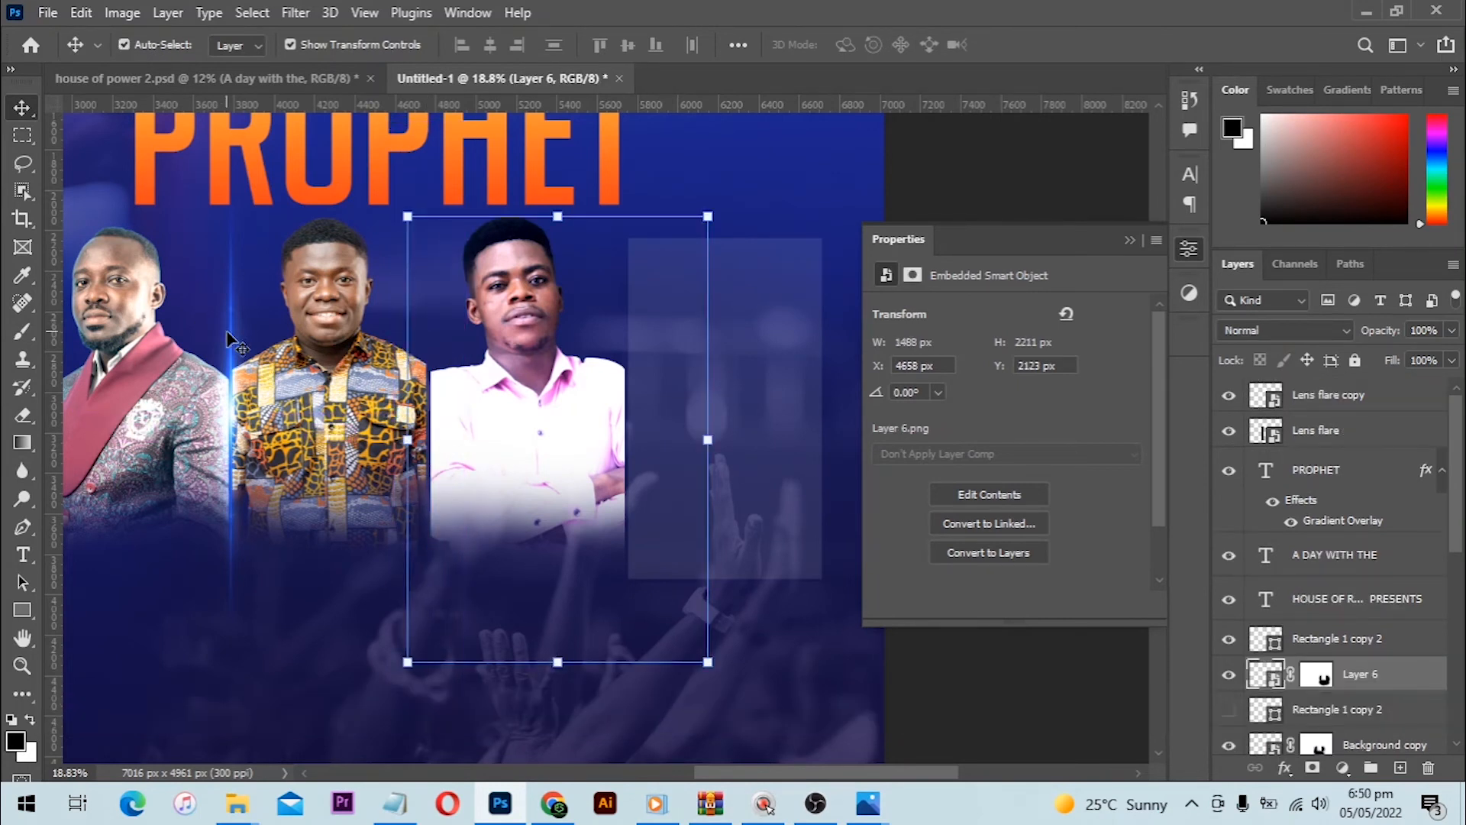
pyautogui.press('alt')
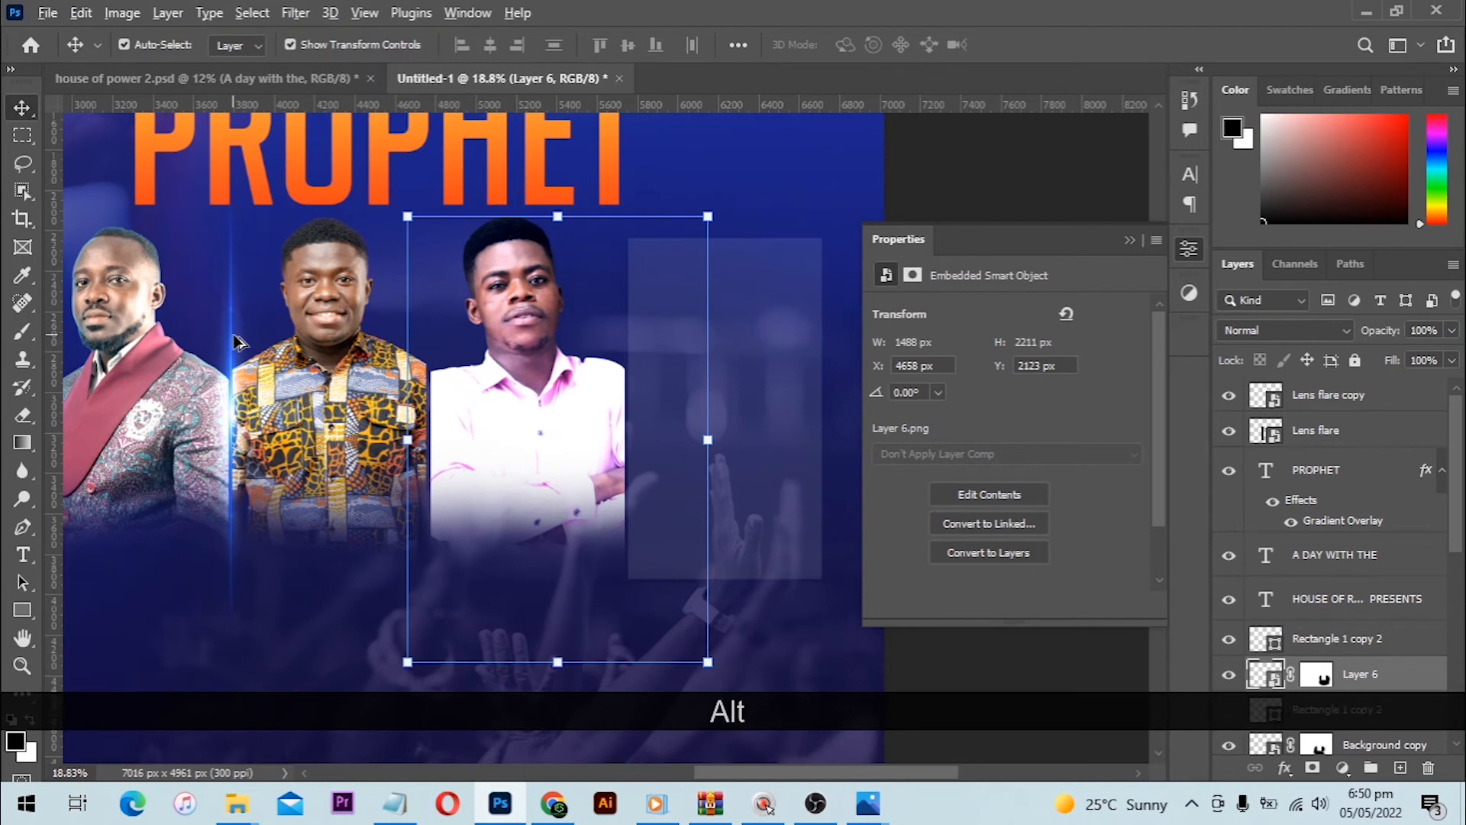
pyautogui.moveTo(238, 341); pyautogui.dragTo(427, 349)
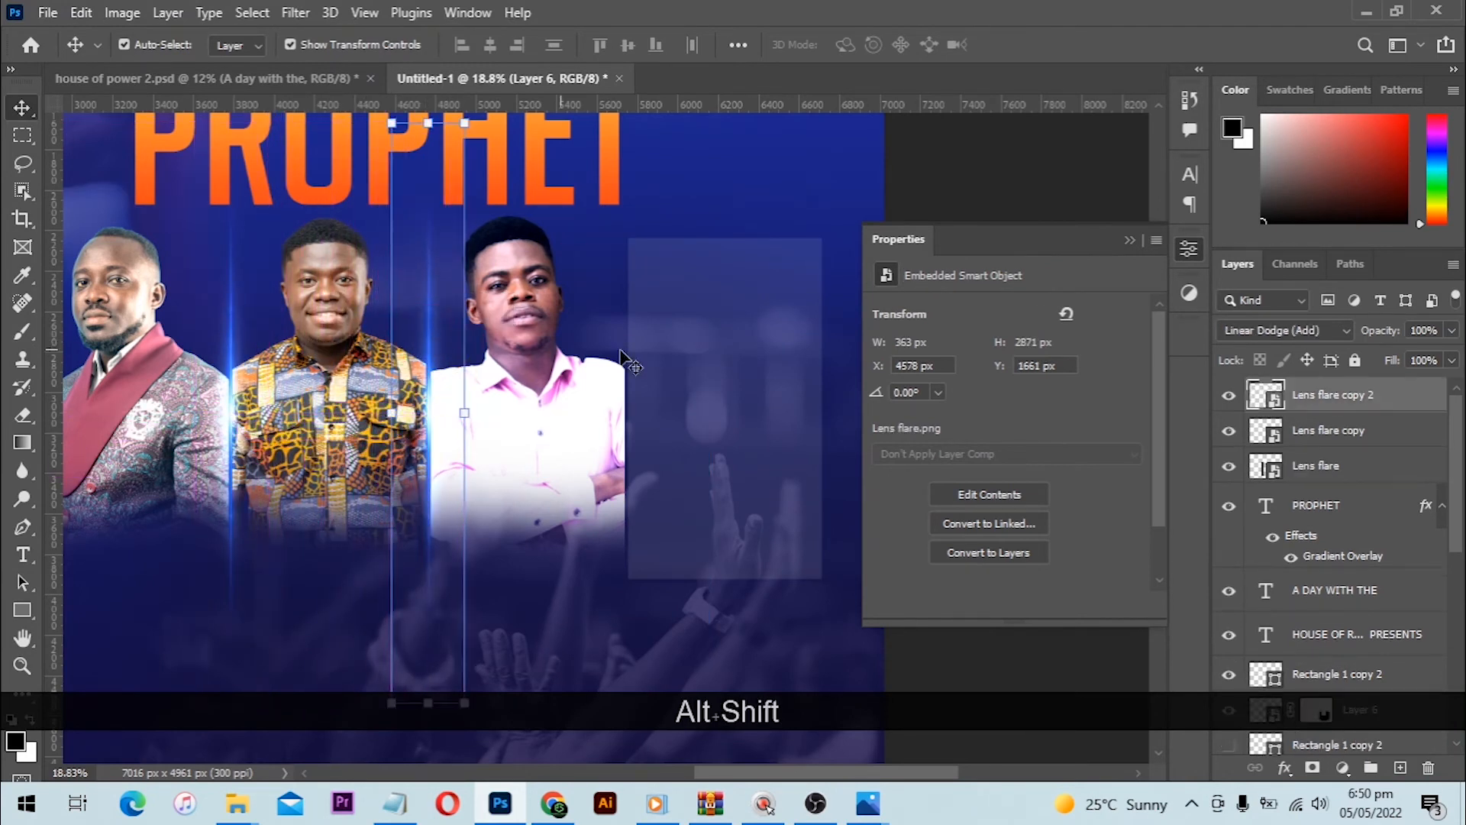
# - Place the Layer 7 image from the church flyer folder over the fourth panel, scaled to about 1312 by 1991 px at X 5502, Y 2101
pyautogui.press('space')
pyautogui.moveTo(661, 354); pyautogui.dragTo(557, 344)
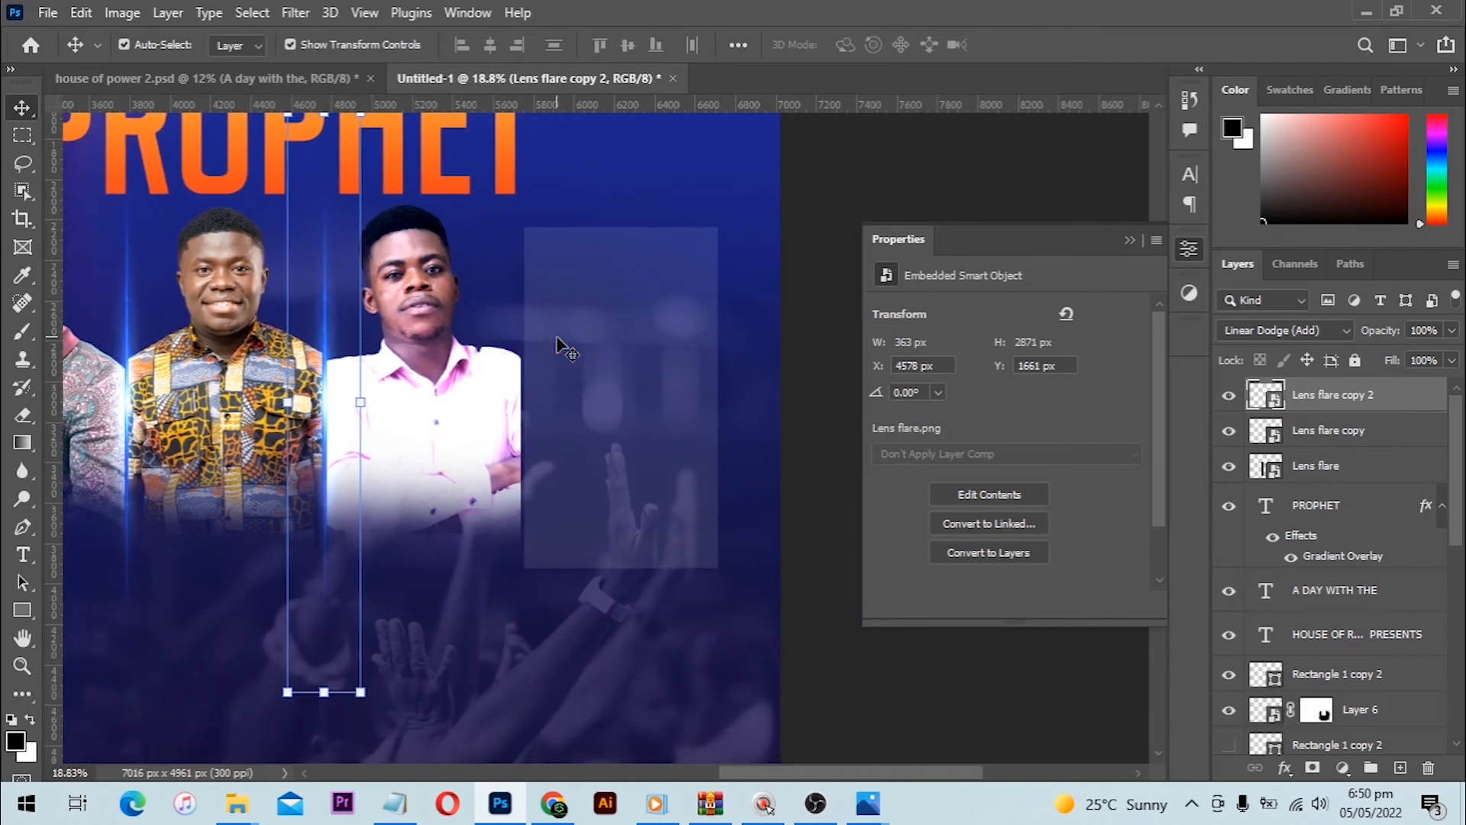
pyautogui.click(631, 326)
pyautogui.moveTo(237, 801)
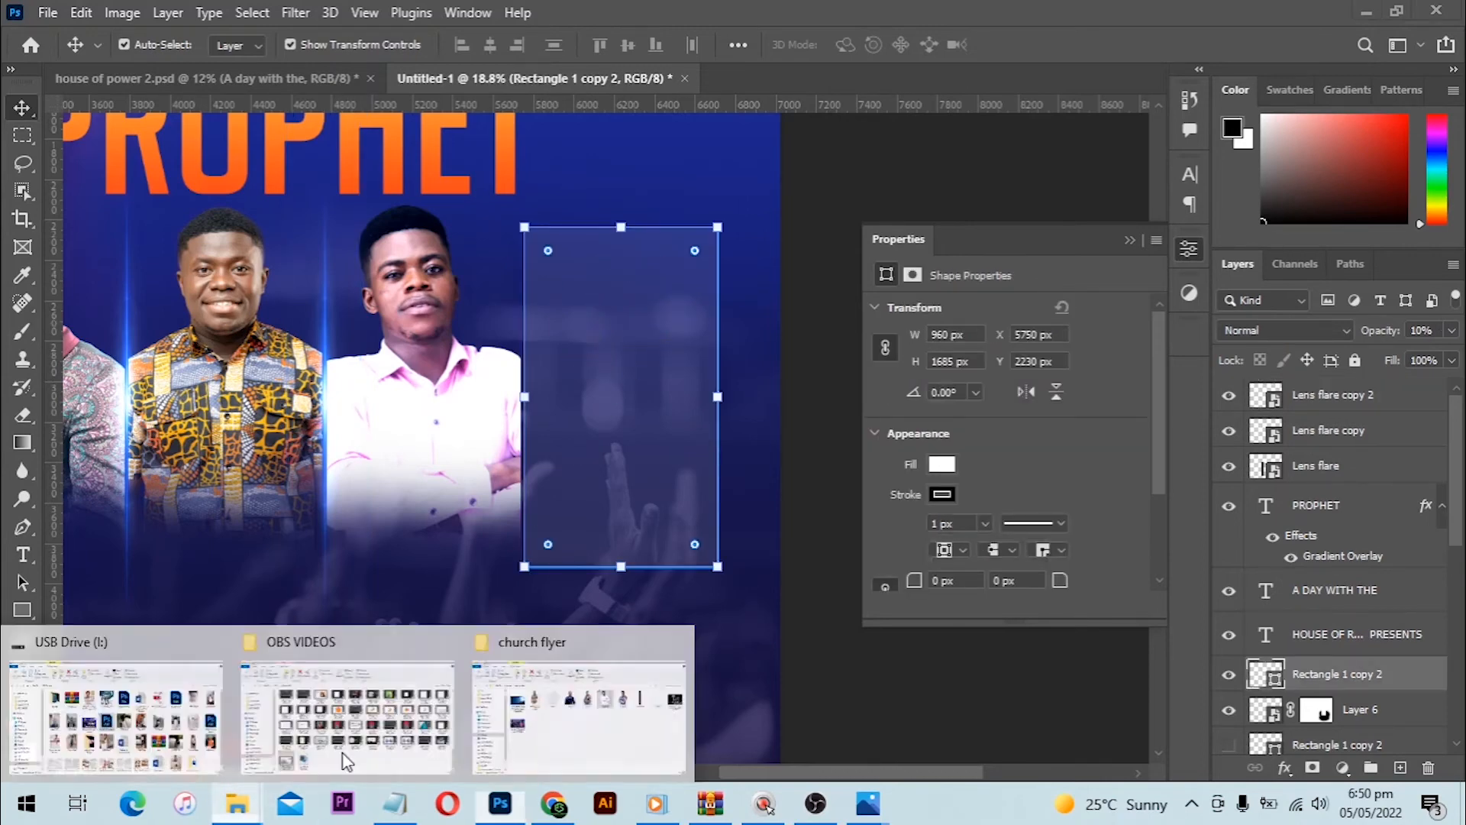
pyautogui.moveTo(345, 760); pyautogui.dragTo(491, 400)
pyautogui.moveTo(622, 704); pyautogui.dragTo(735, 603)
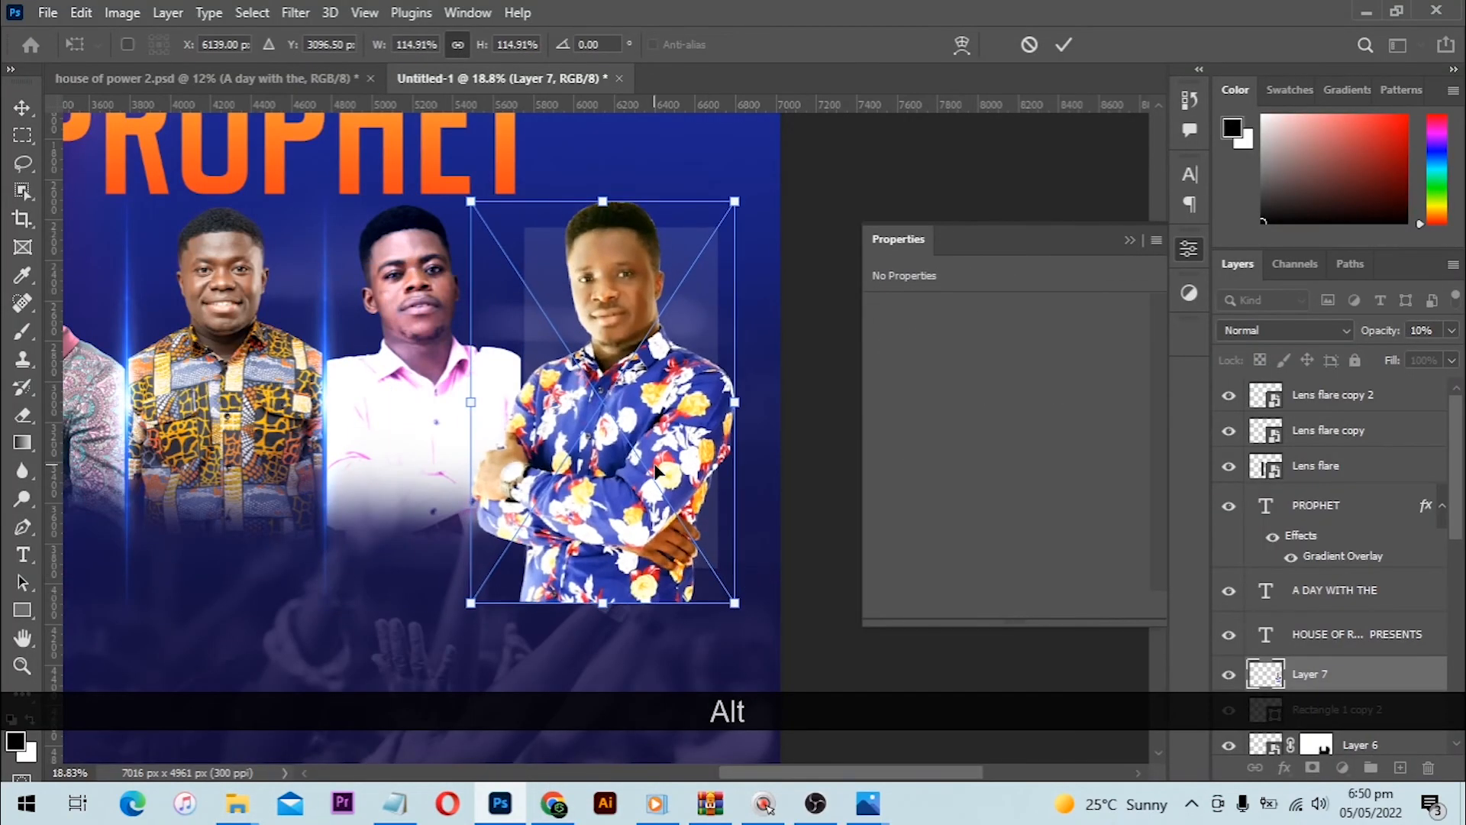
pyautogui.press('Return')
pyautogui.keyDown('ctrl'); pyautogui.click(1265, 674); pyautogui.keyUp('ctrl')
pyautogui.hotkey('ctrl', 'shift', 'i')
pyautogui.press('b')
pyautogui.press('v')
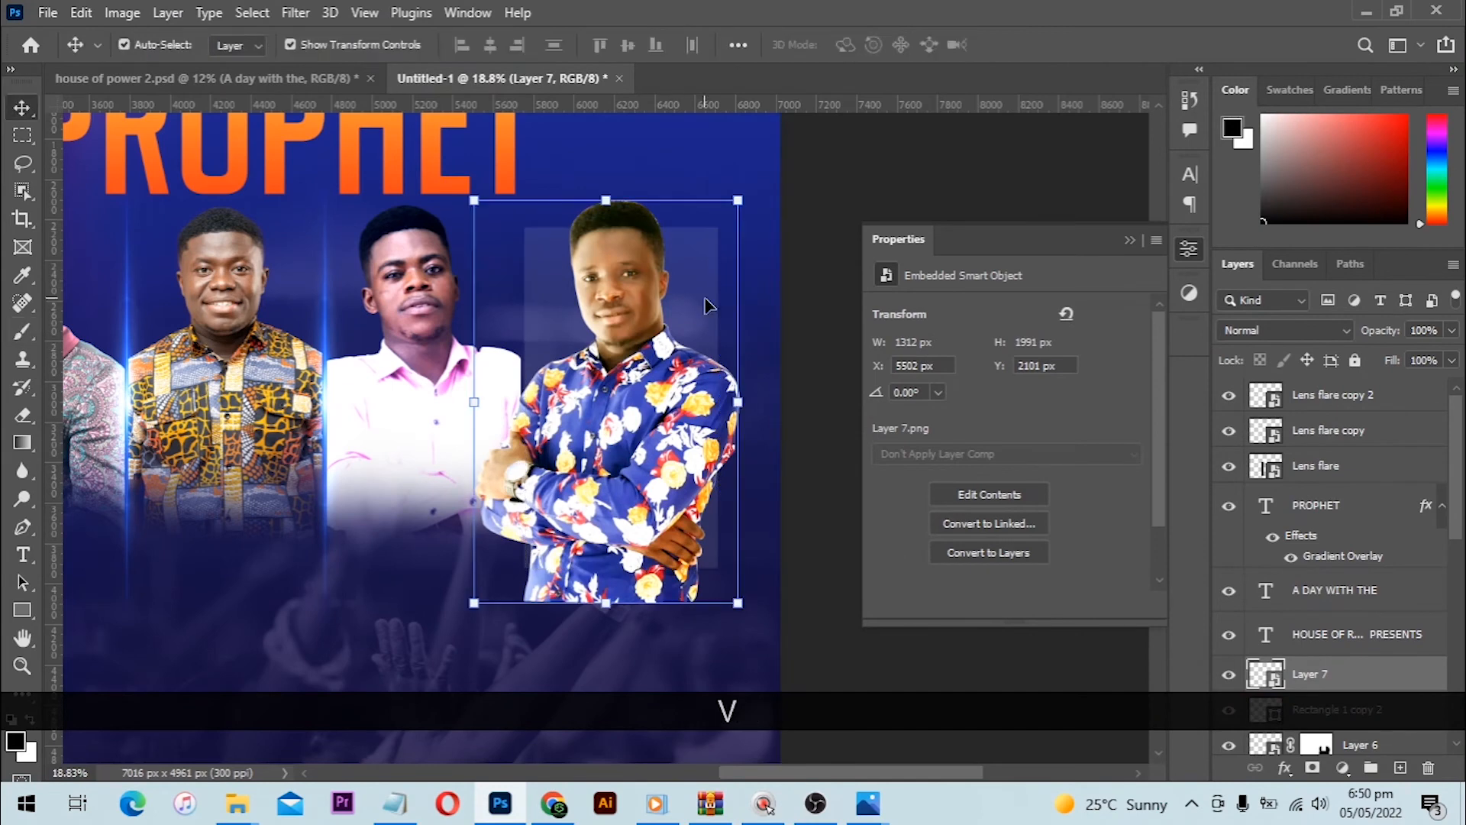
pyautogui.scroll(-1, 1388, 703)
pyautogui.keyDown('ctrl'); pyautogui.click(1273, 679); pyautogui.keyUp('ctrl')
pyautogui.hotkey('ctrl', 'd')
# - Add a mask to the Layer 7 photo and black out the parts beyond the fourth panel's side edges, using the panel's inverted selection
pyautogui.click(1312, 767)
pyautogui.keyDown('ctrl'); pyautogui.click(1265, 675); pyautogui.keyUp('ctrl')
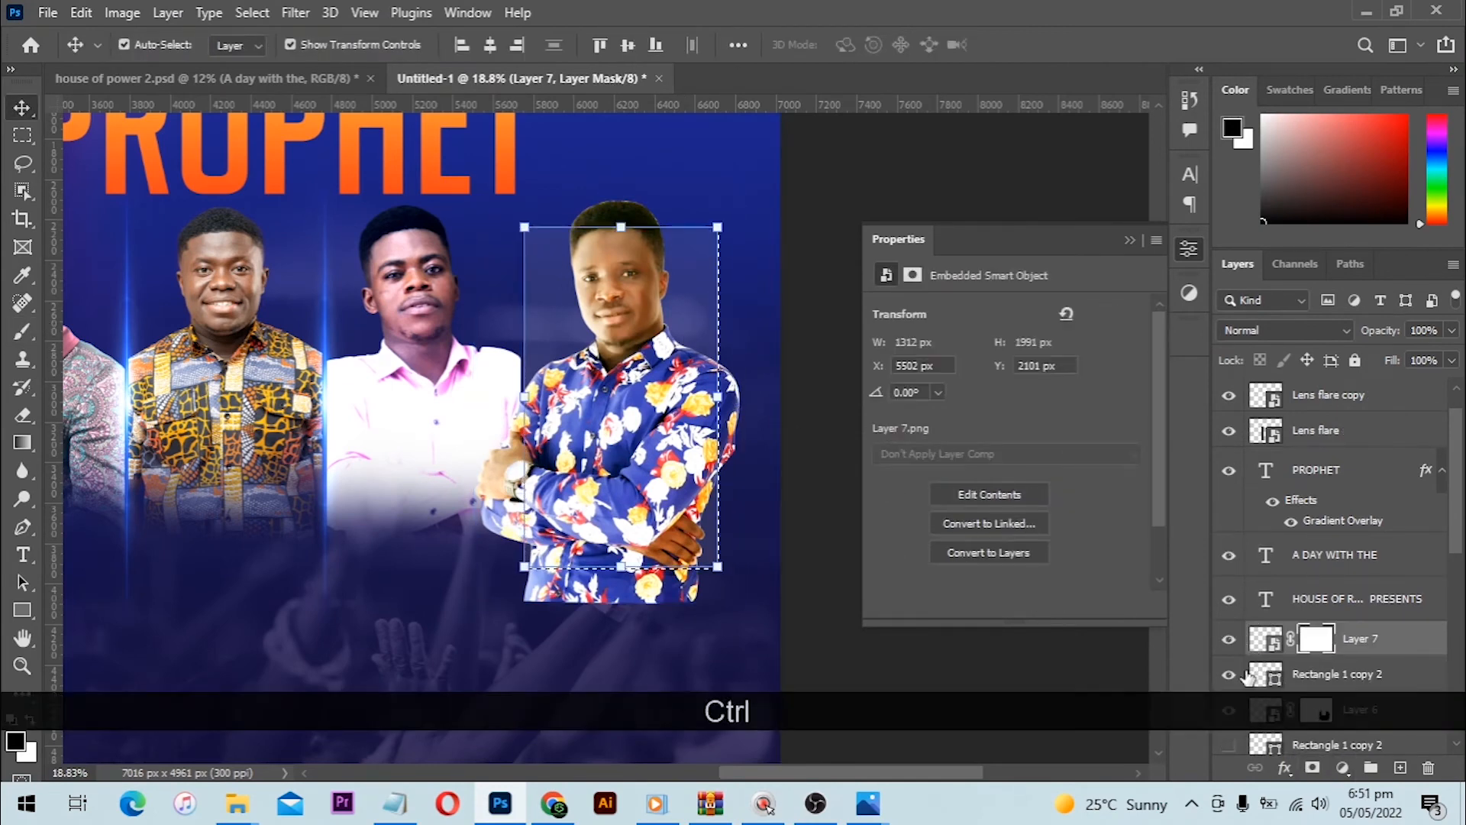
pyautogui.hotkey('ctrl', 'shift', 'i')
pyautogui.press('b')
pyautogui.moveTo(744, 421); pyautogui.dragTo(754, 458)
pyautogui.click(501, 446)
pyautogui.moveTo(500, 446); pyautogui.dragTo(509, 427)
# - Clear the selection, fade out the Layer 7 photo's lower part on its mask, and hide the fourth panel's Rectangle 1 copy 2 layer
pyautogui.hotkey('ctrl', 'd')
pyautogui.moveTo(561, 610)
pyautogui.mouseDown()
pyautogui.moveTo(657, 628)
pyautogui.moveTo(717, 605)
pyautogui.moveTo(516, 600)
pyautogui.mouseUp()
pyautogui.press('v')
pyautogui.click(1228, 674)
# - Duplicate the lens flare onto both side edges of the fourth photo, nudging the outer copy to X 6546 px
pyautogui.keyDown('alt'); pyautogui.keyDown('shift'); pyautogui.moveTo(324, 336); pyautogui.dragTo(728, 341); pyautogui.keyUp('shift'); pyautogui.keyUp('alt')
pyautogui.press('alt')
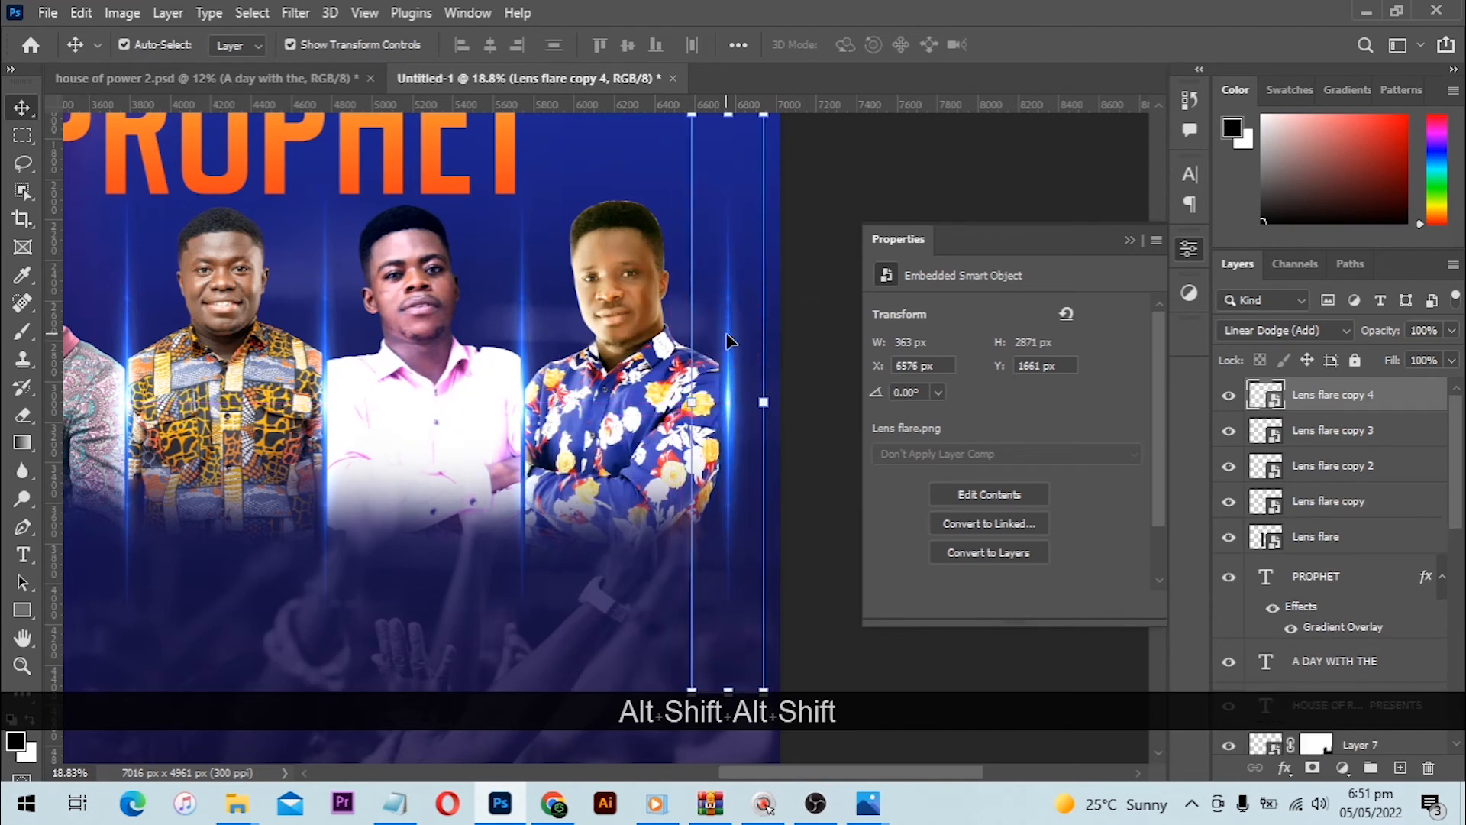
pyautogui.press('Left')
pyautogui.press('Left')
pyautogui.press('Left')
pyautogui.press('Left')
pyautogui.press('Left')
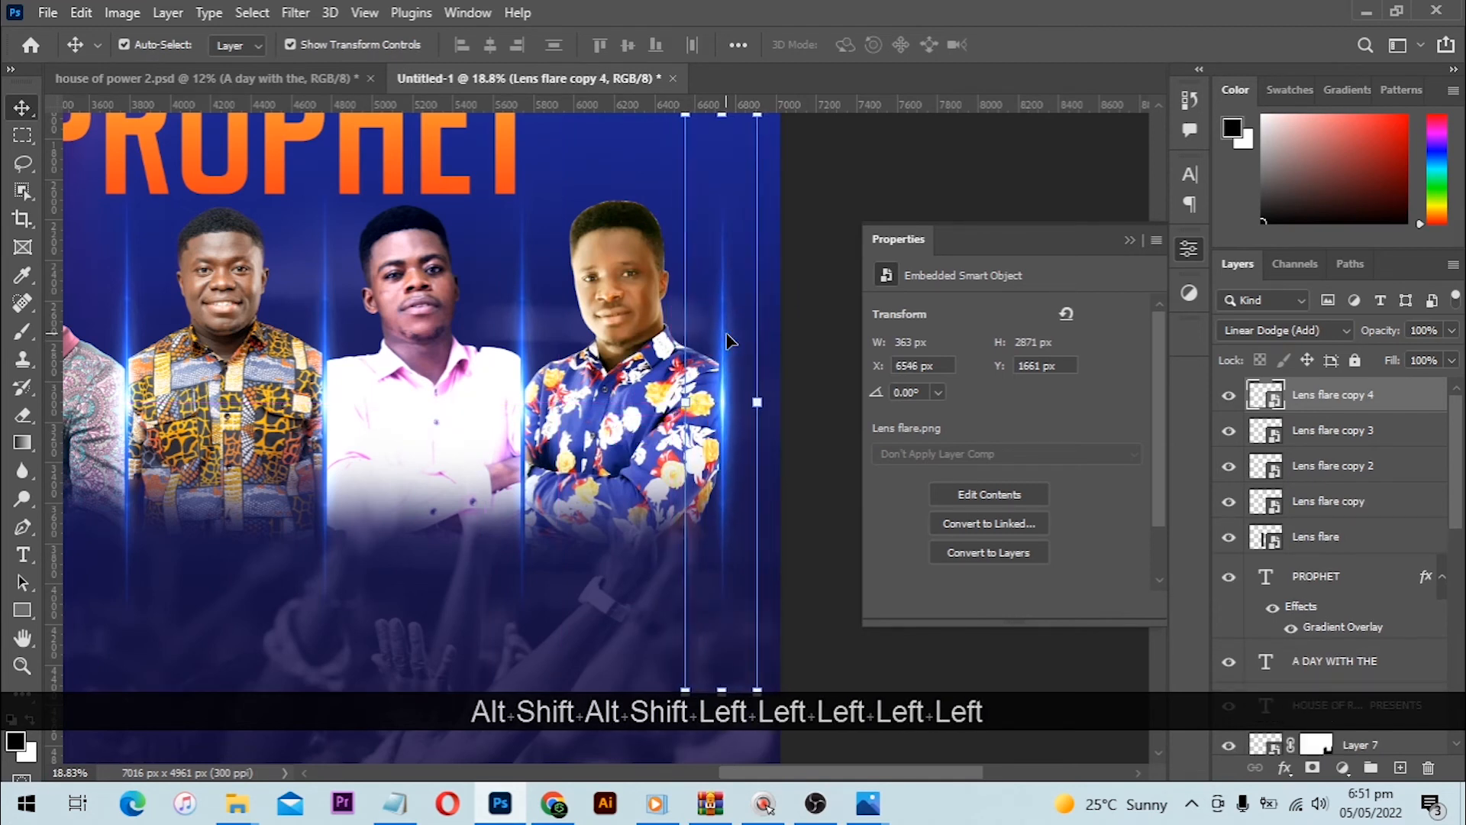
pyautogui.press('ctrl')
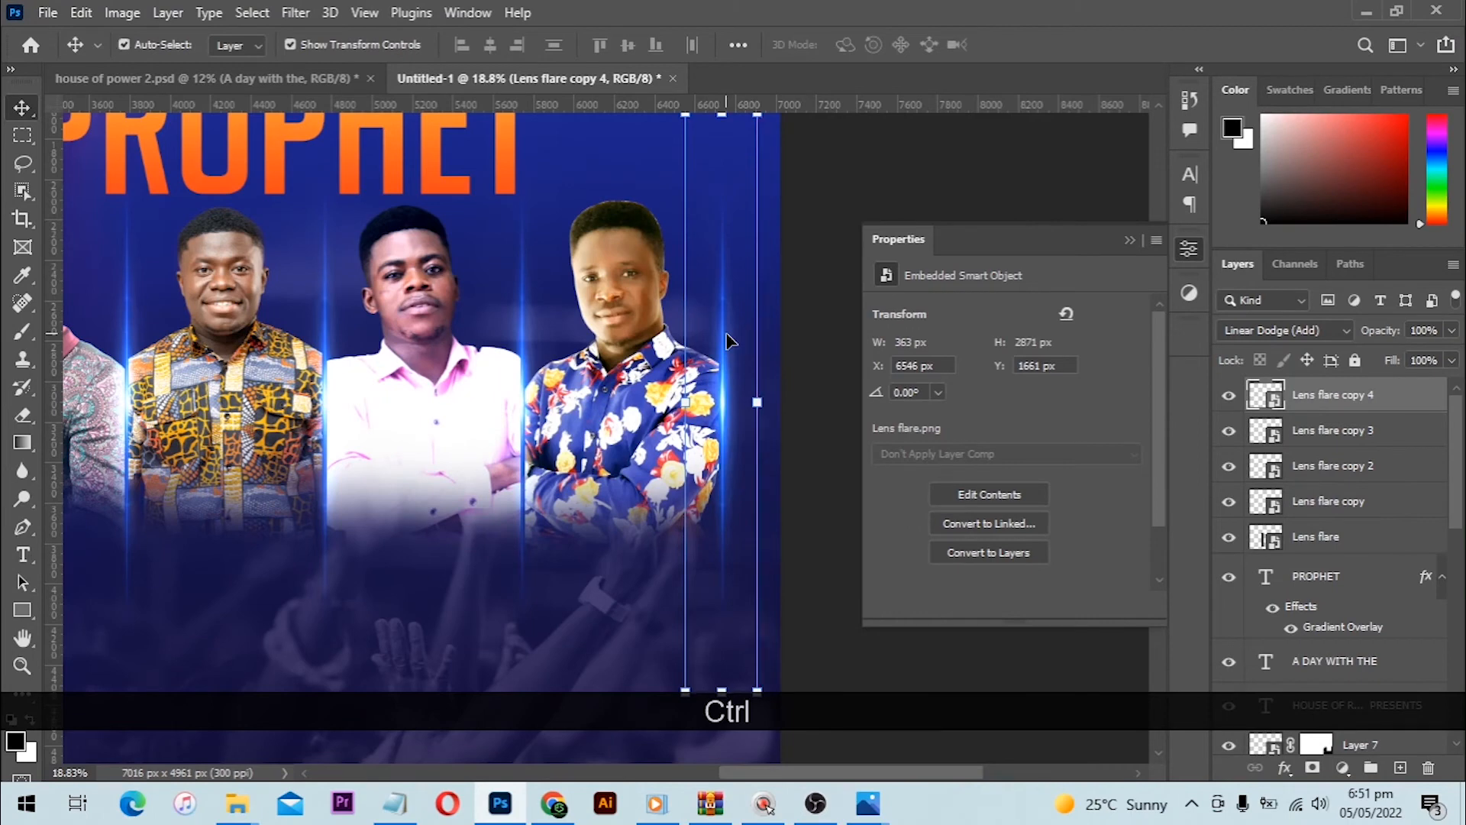
# - Draw a black rectangle without a stroke, about 1628 by 686 px, below the main portrait
pyautogui.doubleClick(22, 638)
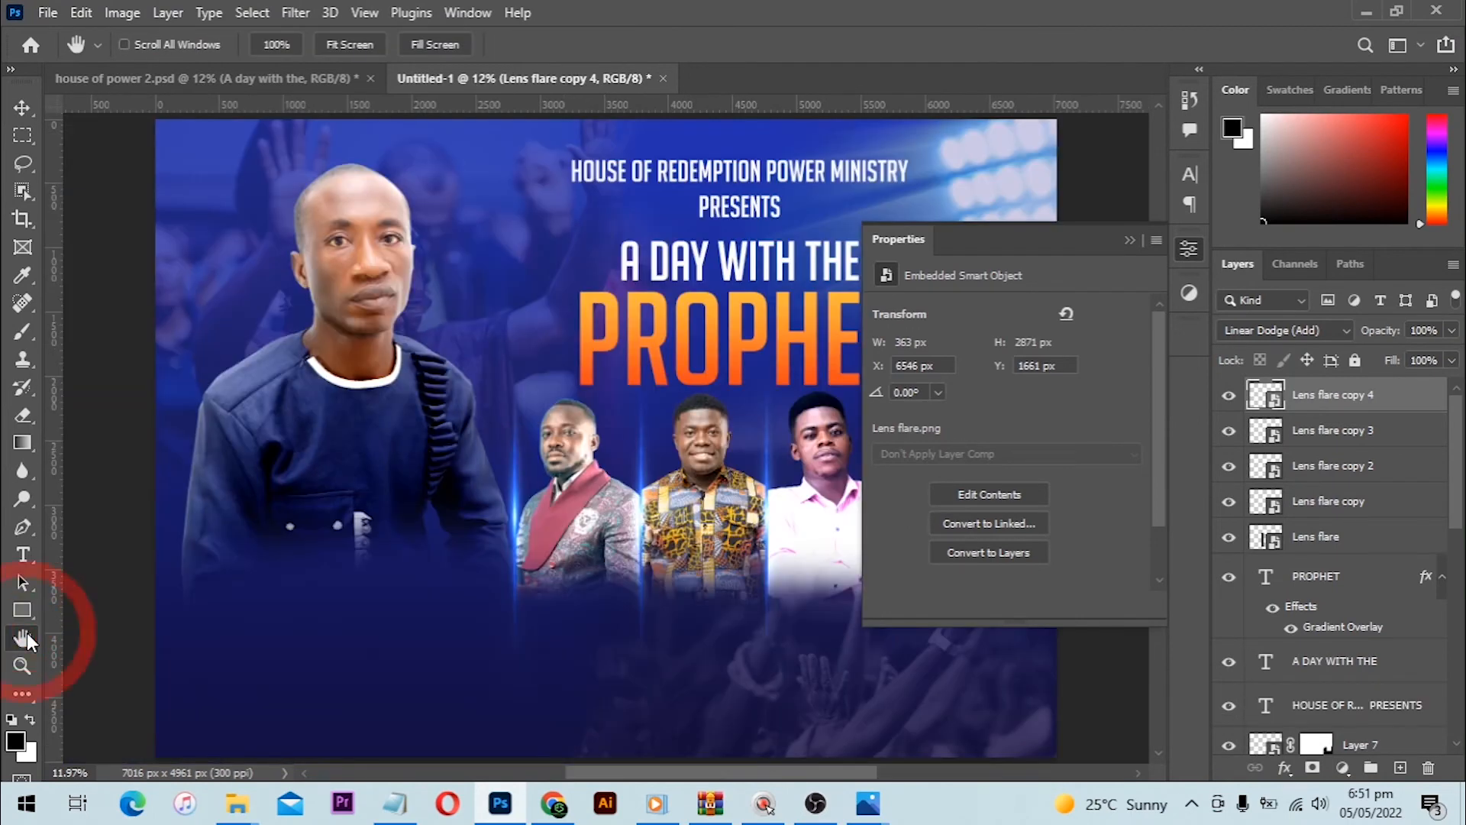
pyautogui.click(1129, 240)
pyautogui.click(1029, 376)
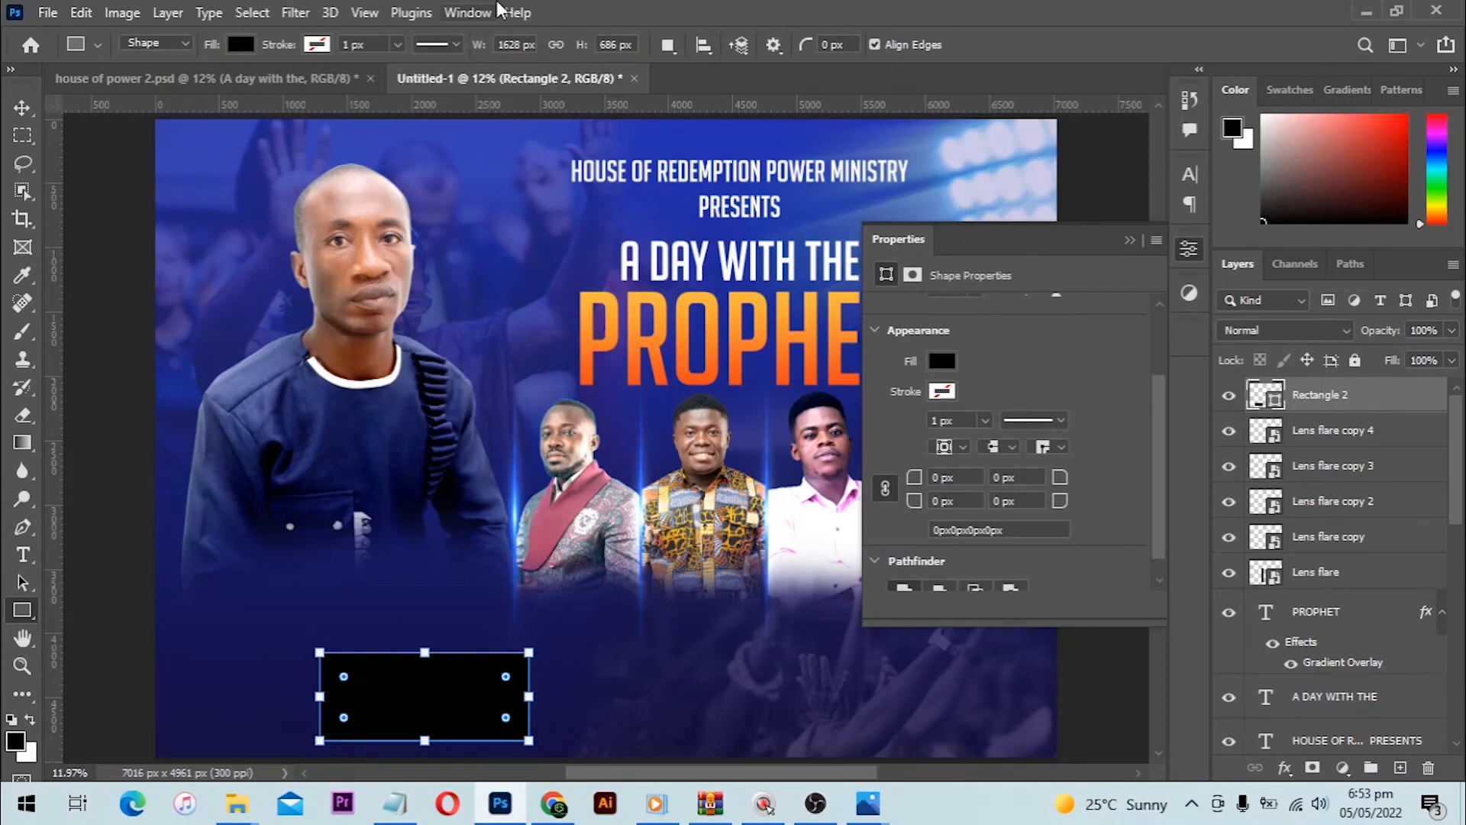
# - Round the black rectangle's corners to 30 px, unlink the radii, and set the upper-left corner's radius to 0 px
pyautogui.click(461, 13)
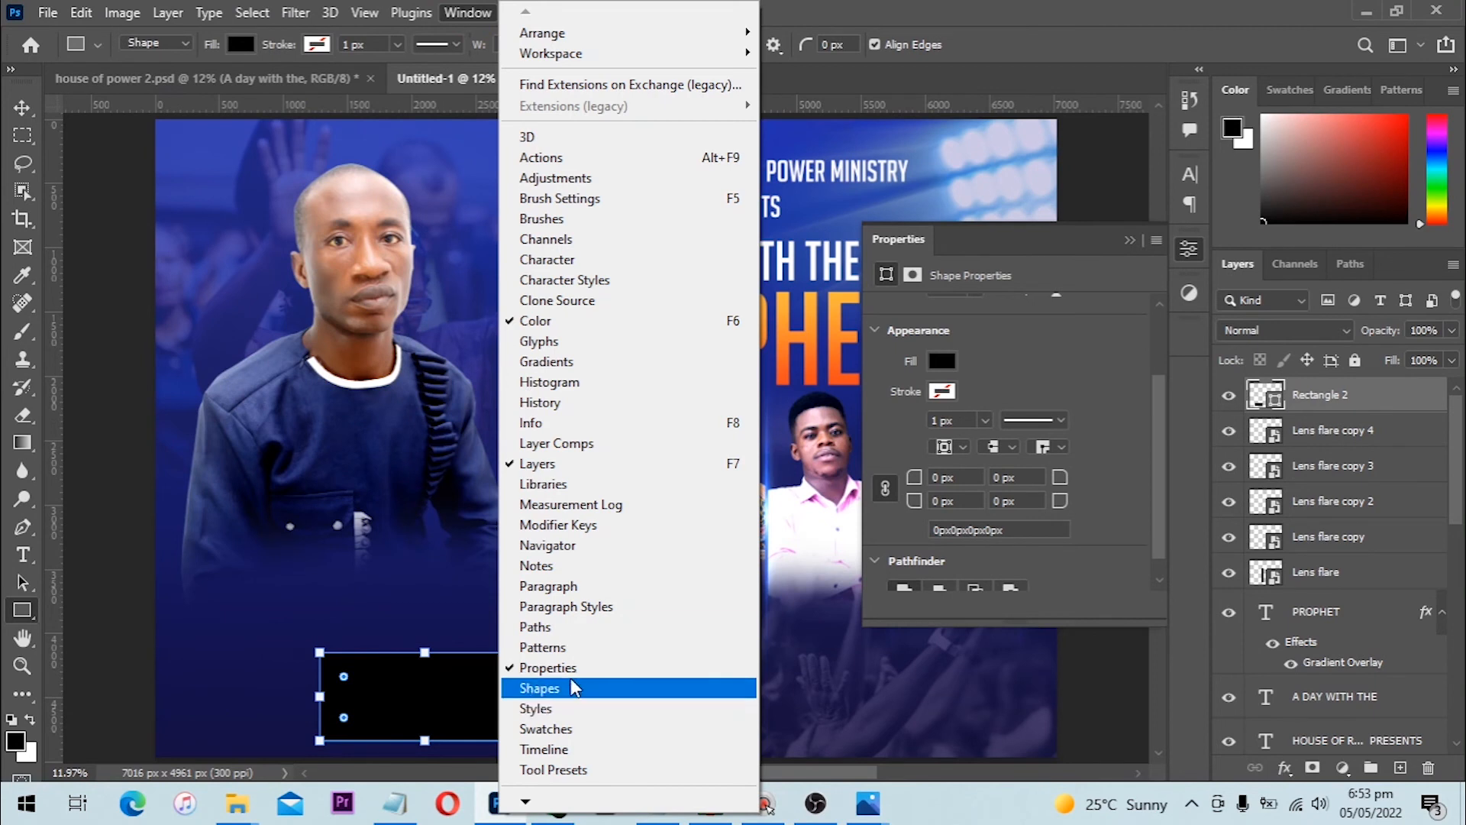
pyautogui.click(1055, 348)
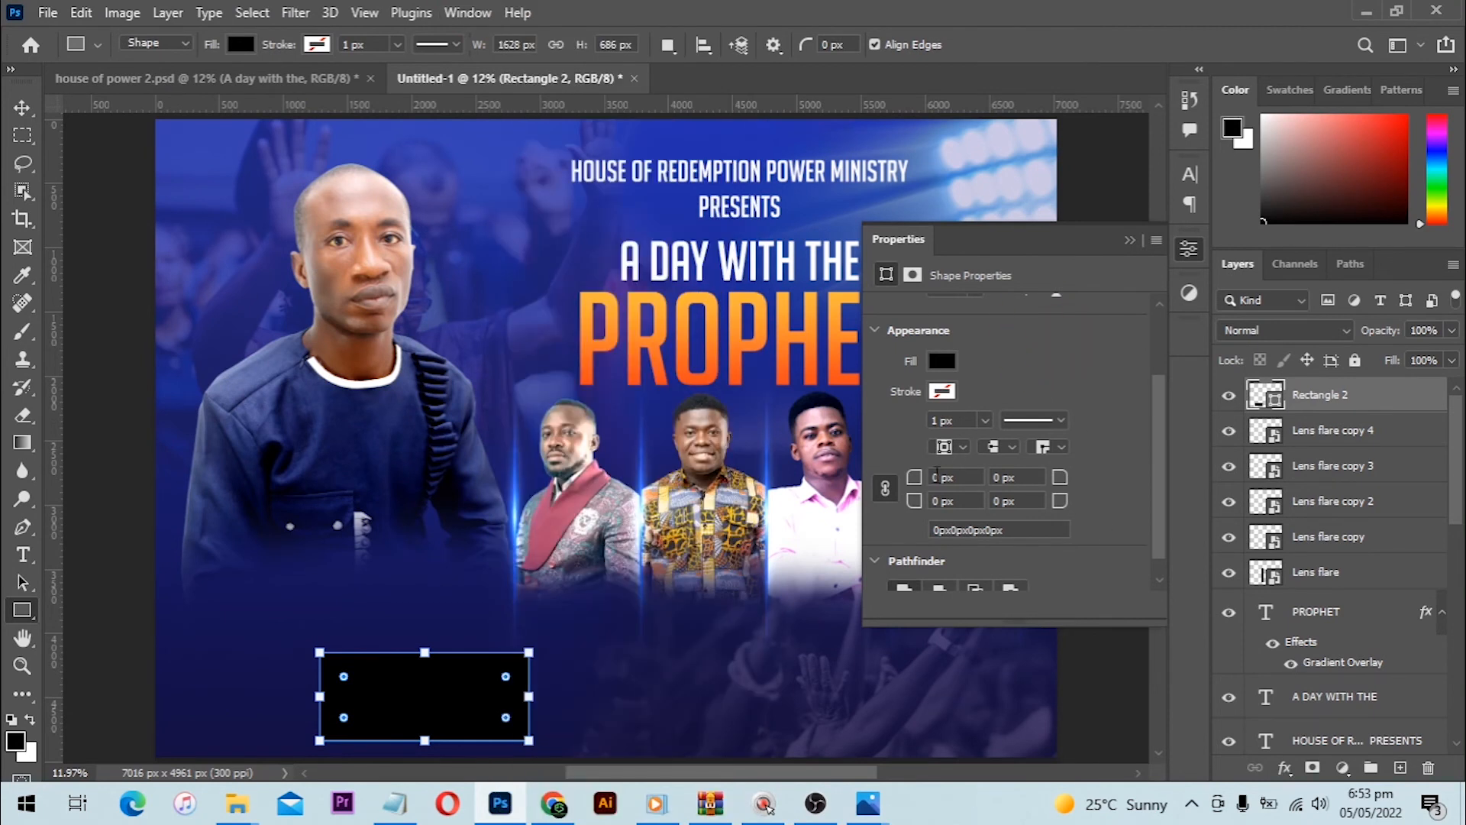
pyautogui.click(931, 478)
pyautogui.moveTo(934, 481); pyautogui.dragTo(900, 523)
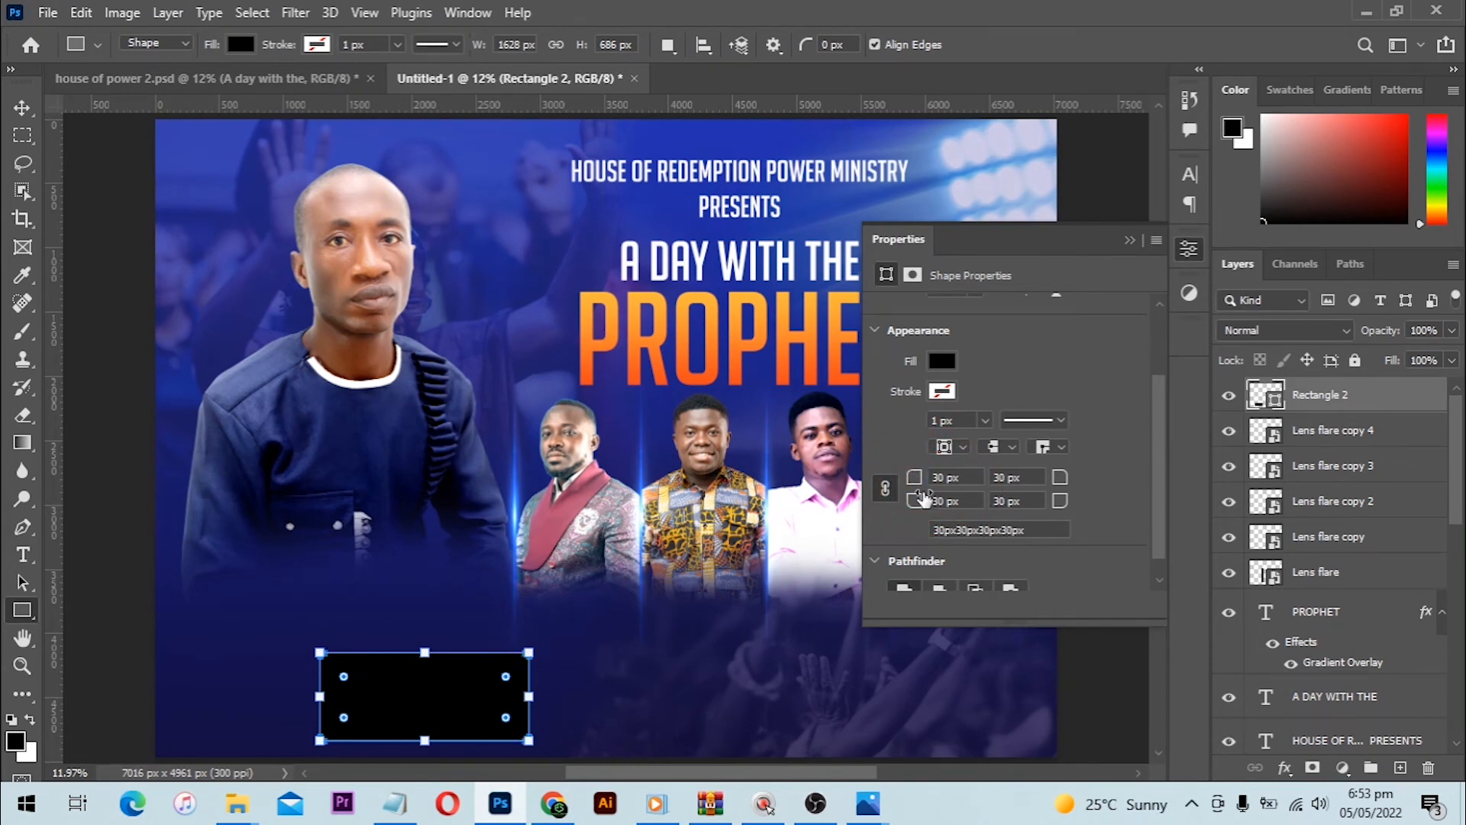
pyautogui.click(885, 488)
pyautogui.click(967, 484)
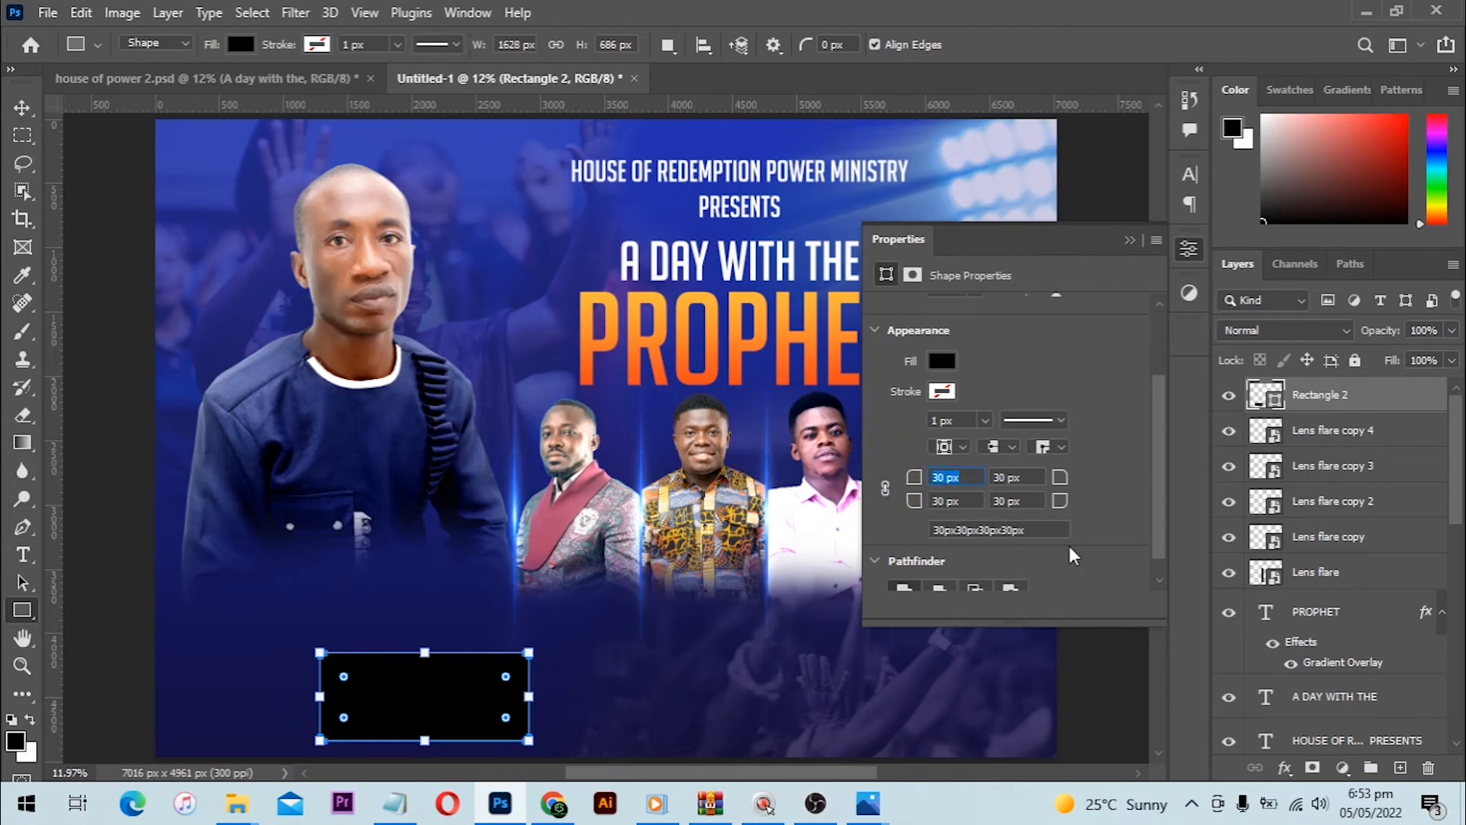
pyautogui.write('0')
pyautogui.press('Return')
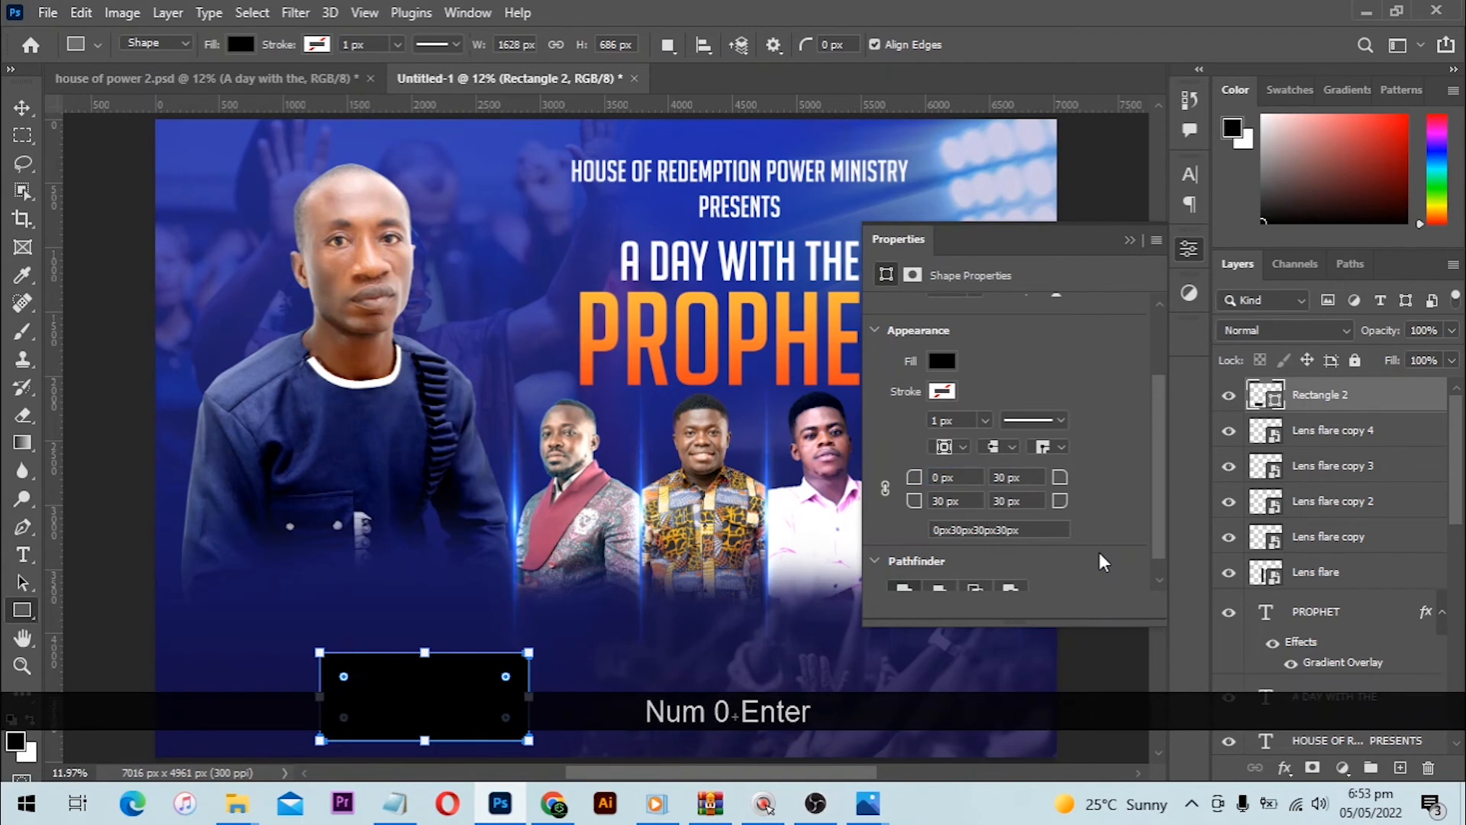
pyautogui.click(22, 108)
pyautogui.click(53, 283)
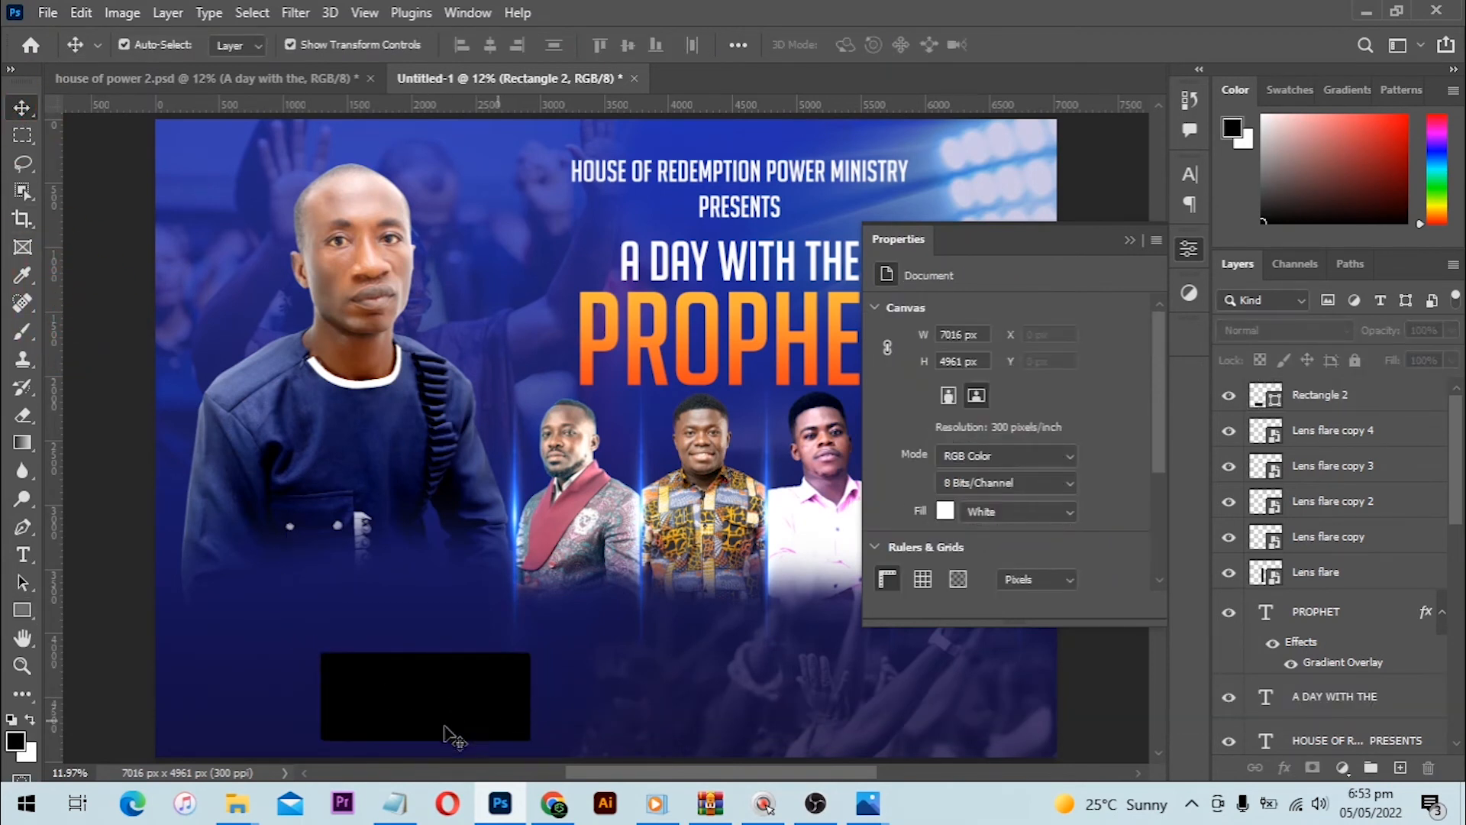
# - Relink the black rectangle's corner radii and set the upper-right radius to 60 px
pyautogui.click(462, 684)
pyautogui.scroll(-3, 1061, 521)
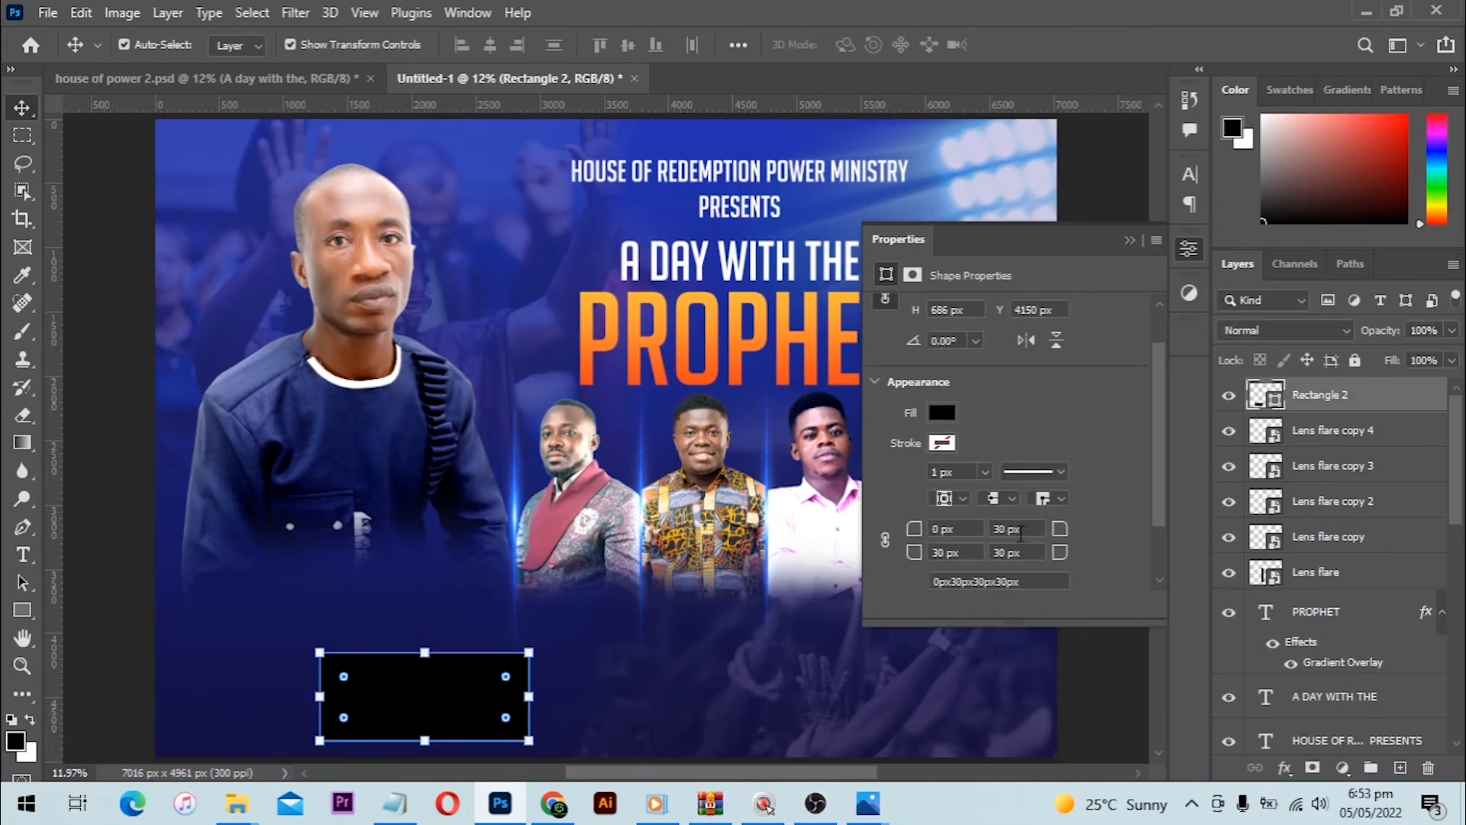
pyautogui.click(883, 521)
pyautogui.moveTo(918, 512); pyautogui.dragTo(931, 505)
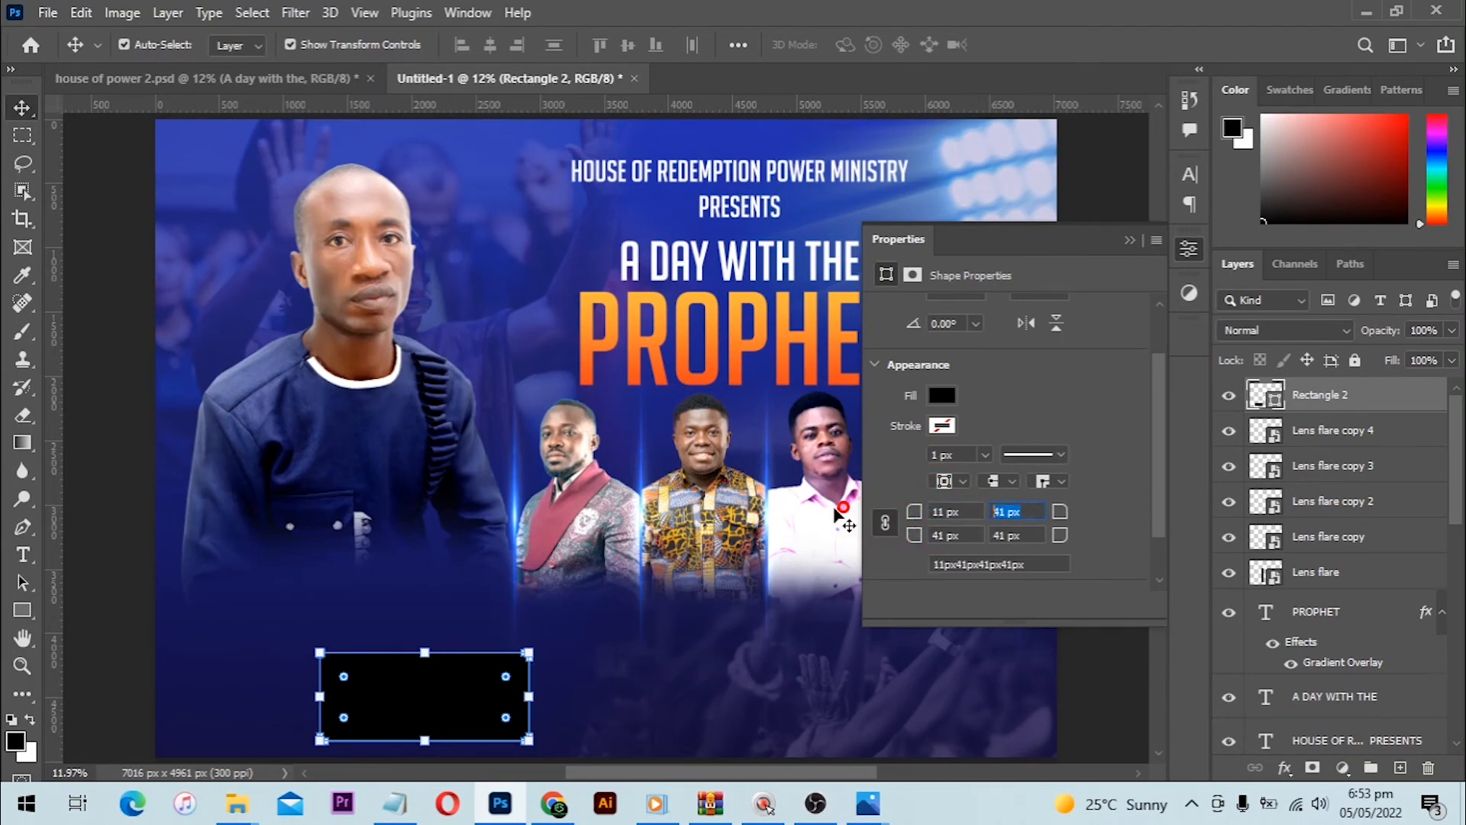
pyautogui.write('60')
pyautogui.press('Return')
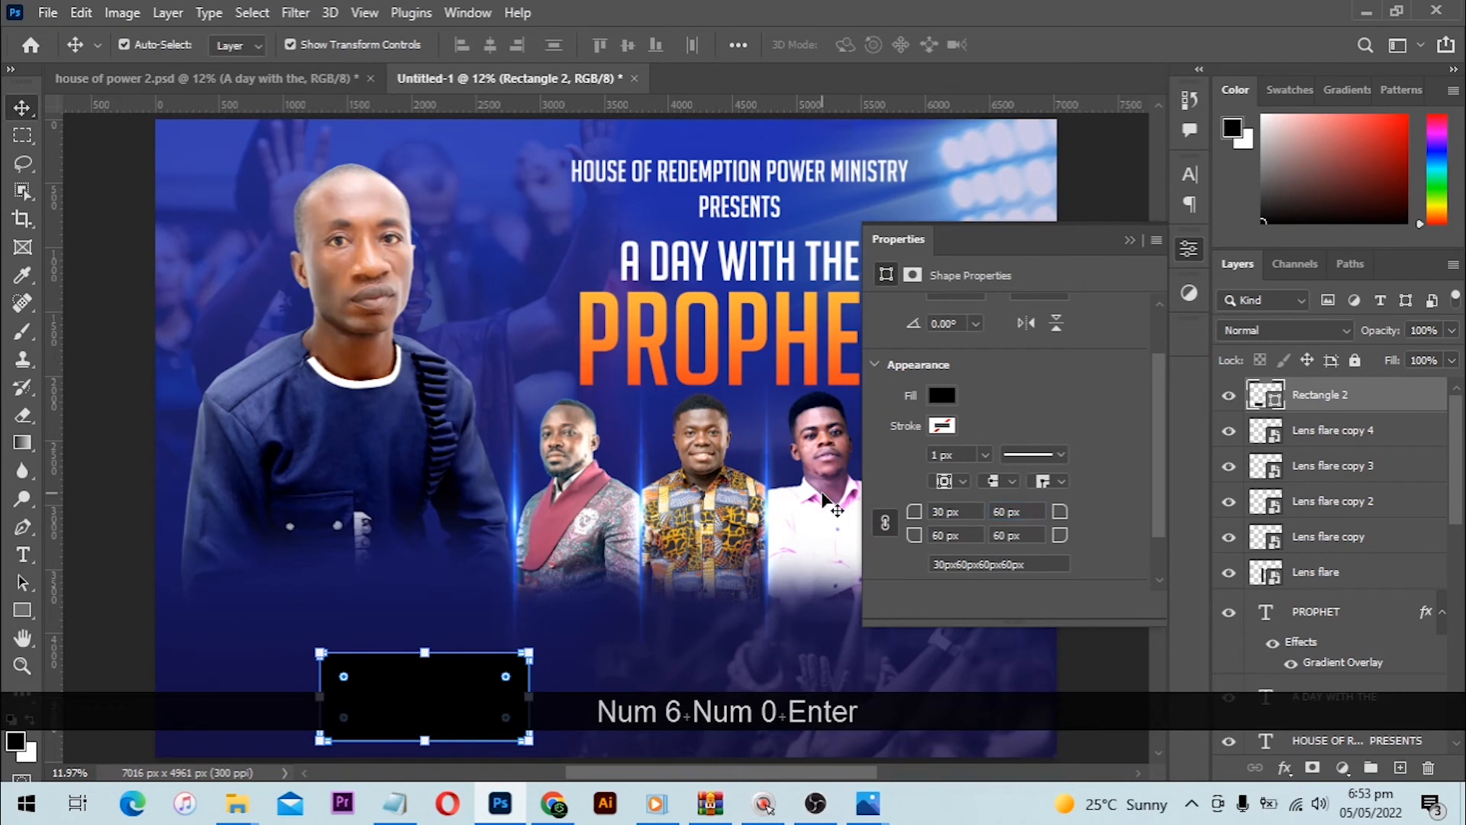
pyautogui.click(134, 514)
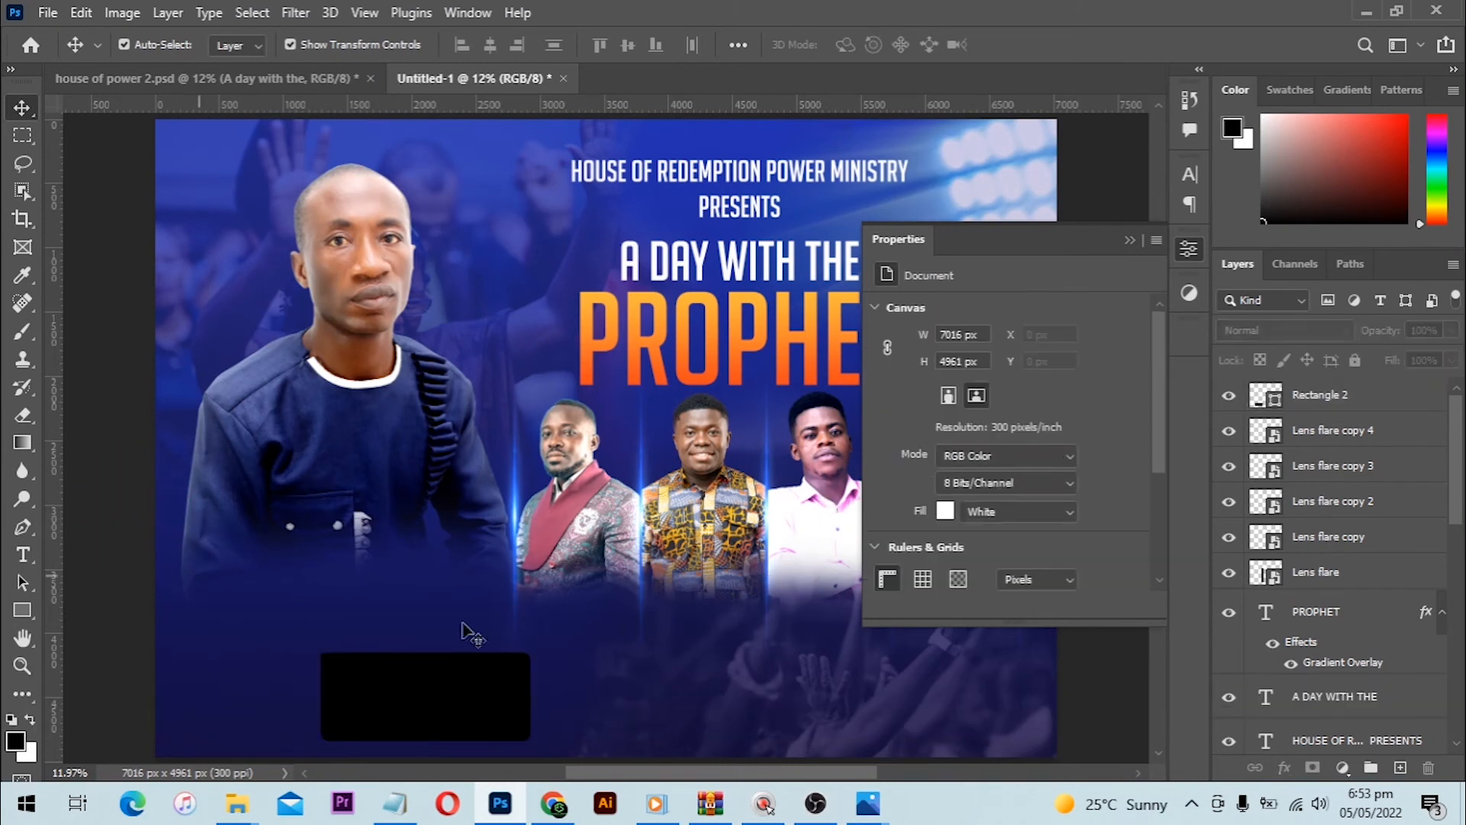
# - Set the black rectangle's linked upper-right radius to 80 px, unlink the radii, and set the upper-left radius to 0 px
pyautogui.click(470, 714)
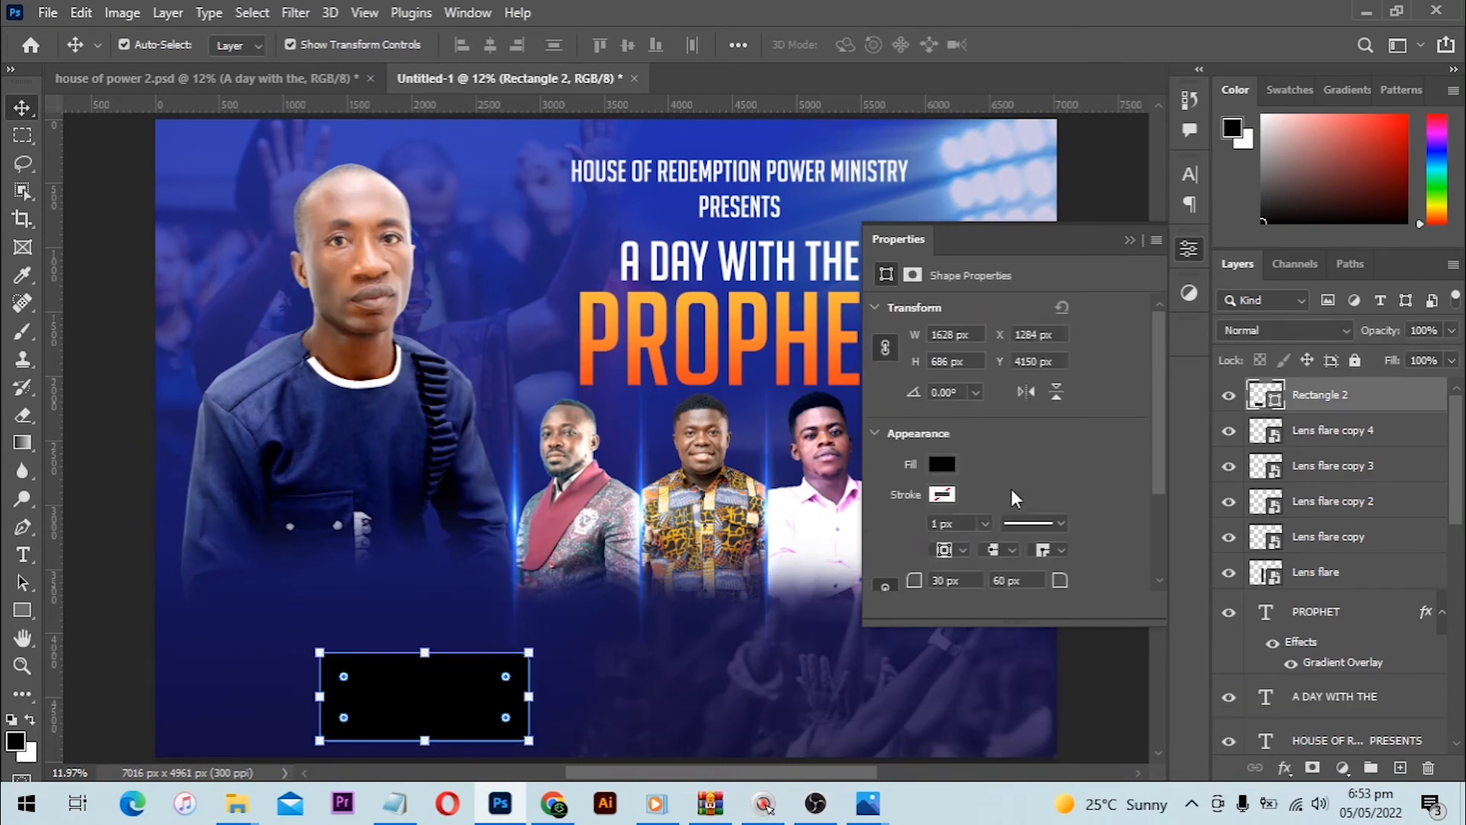
pyautogui.scroll(-2, 1001, 511)
pyautogui.click(1027, 512)
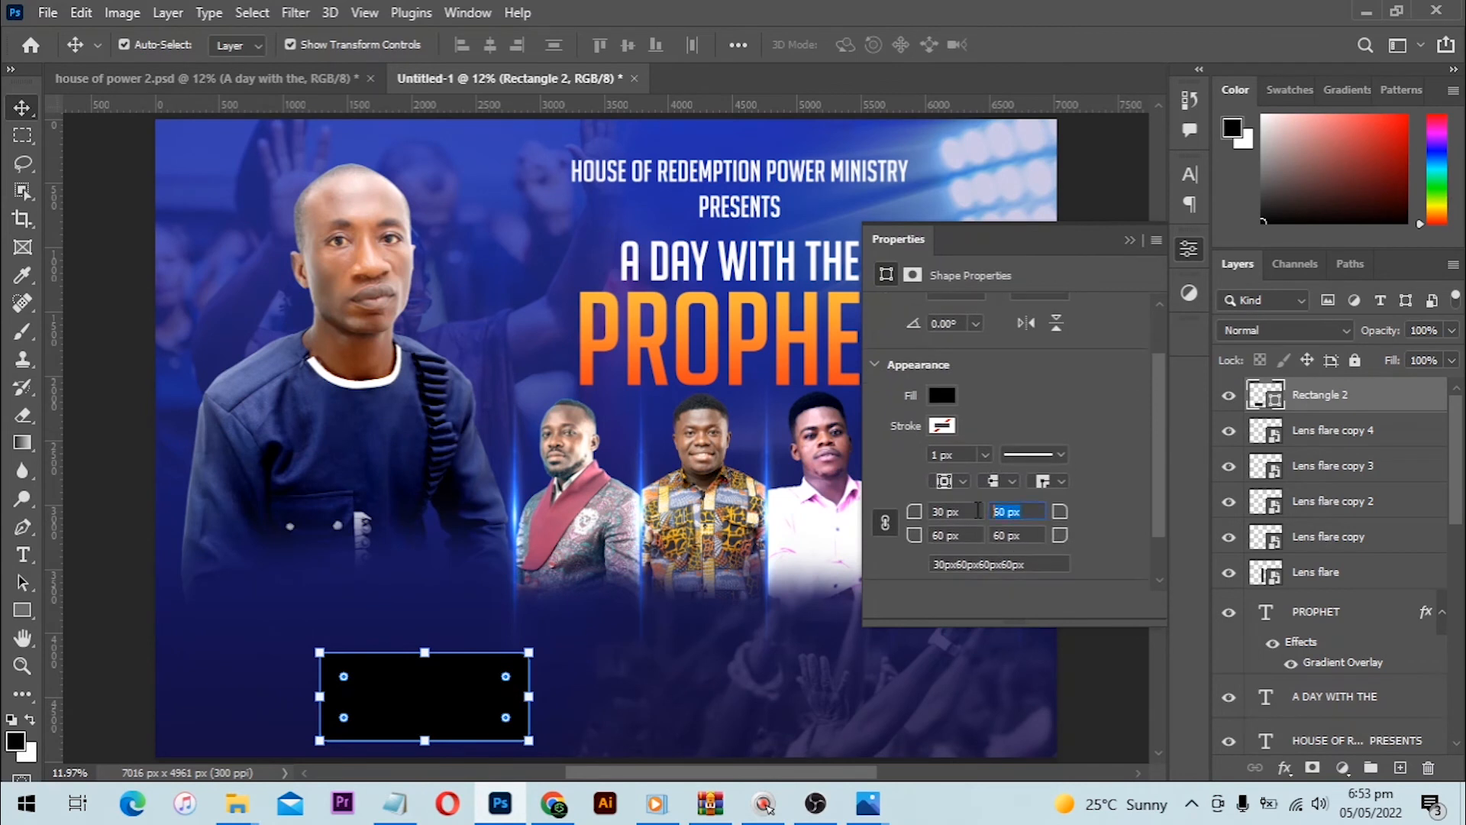
pyautogui.write('80')
pyautogui.press('Return')
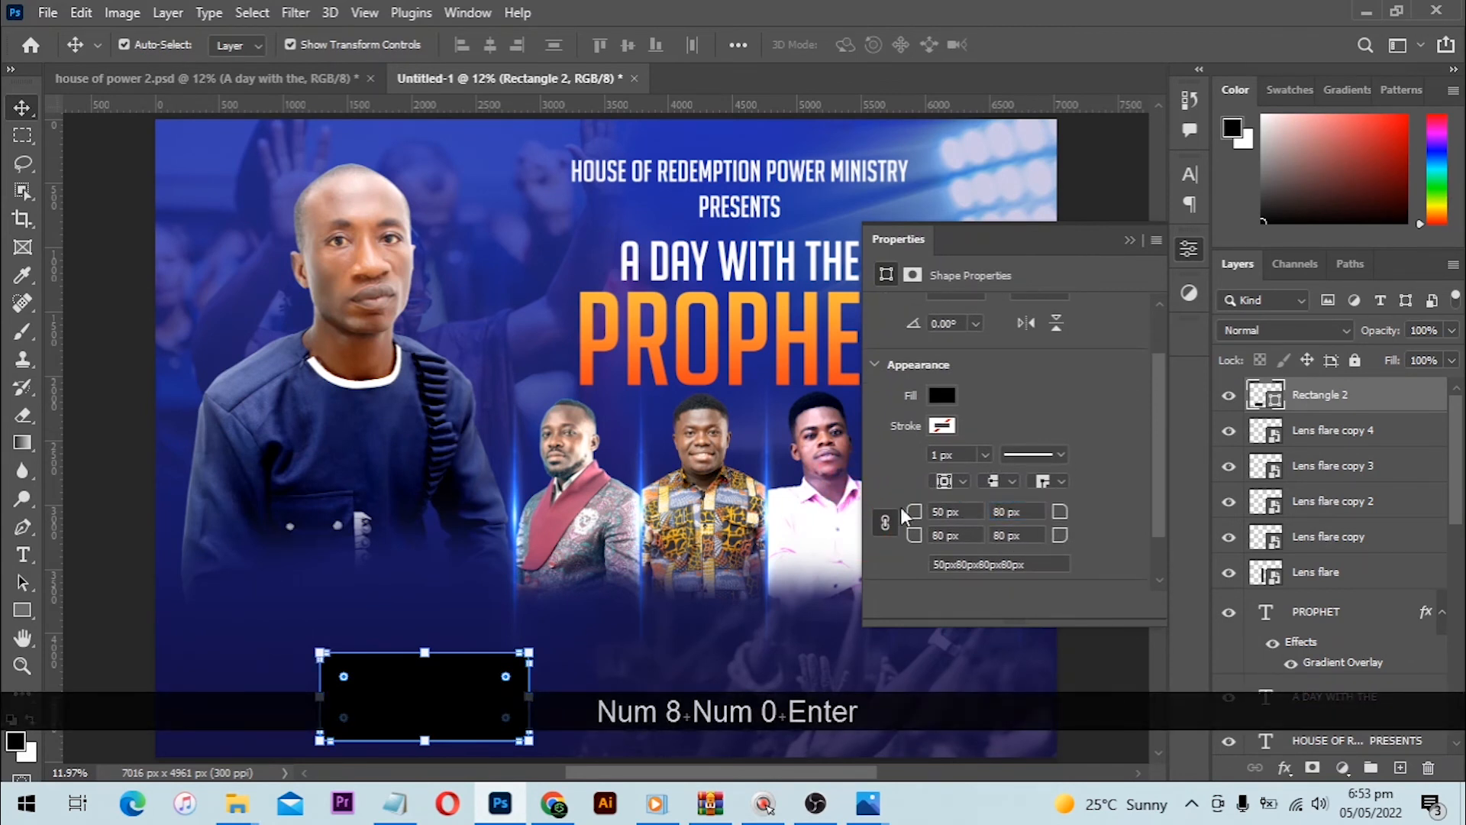
pyautogui.click(885, 523)
pyautogui.click(810, 521)
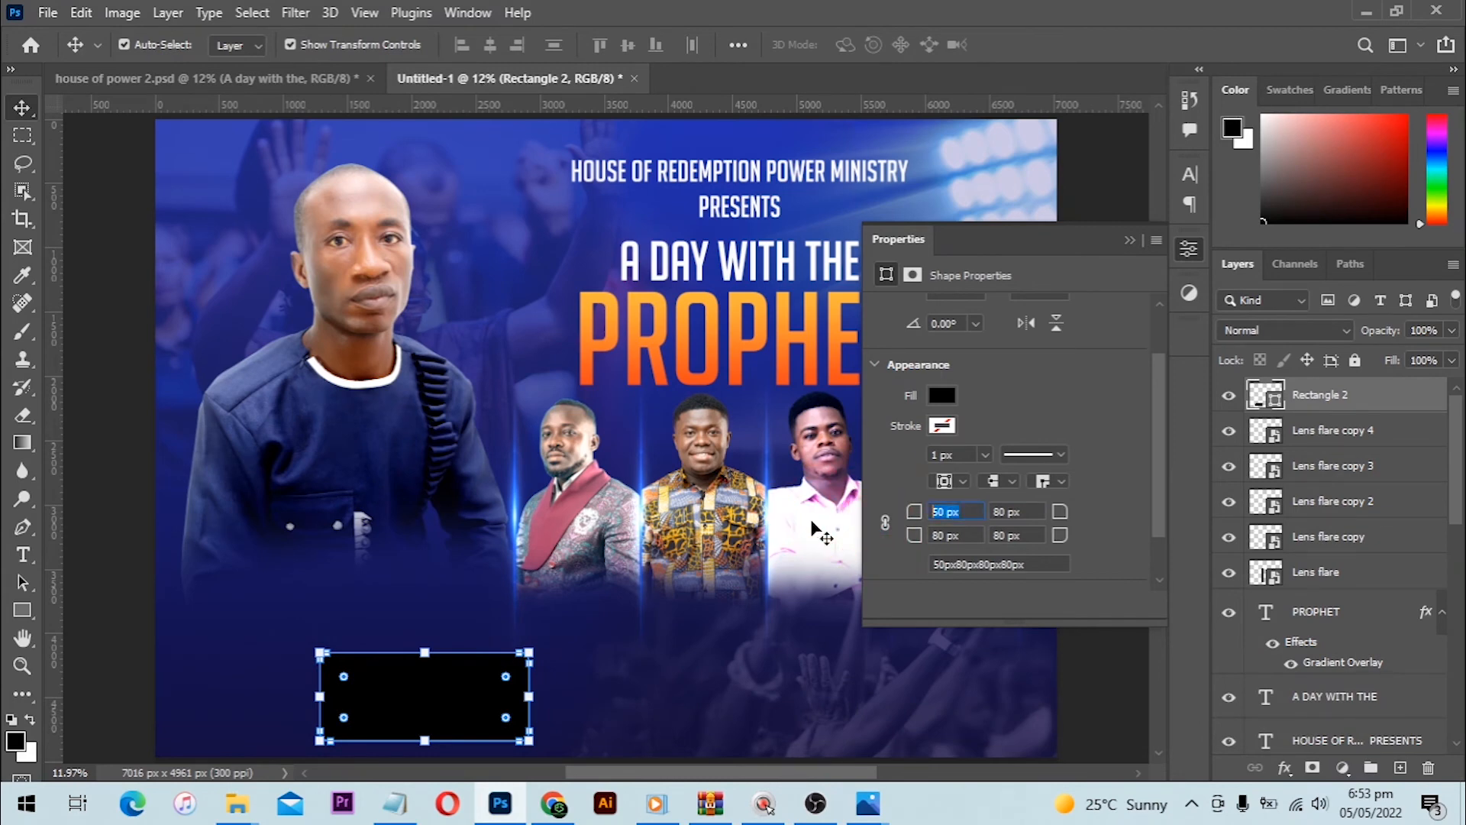
pyautogui.write('0')
pyautogui.press('Return')
pyautogui.click(56, 484)
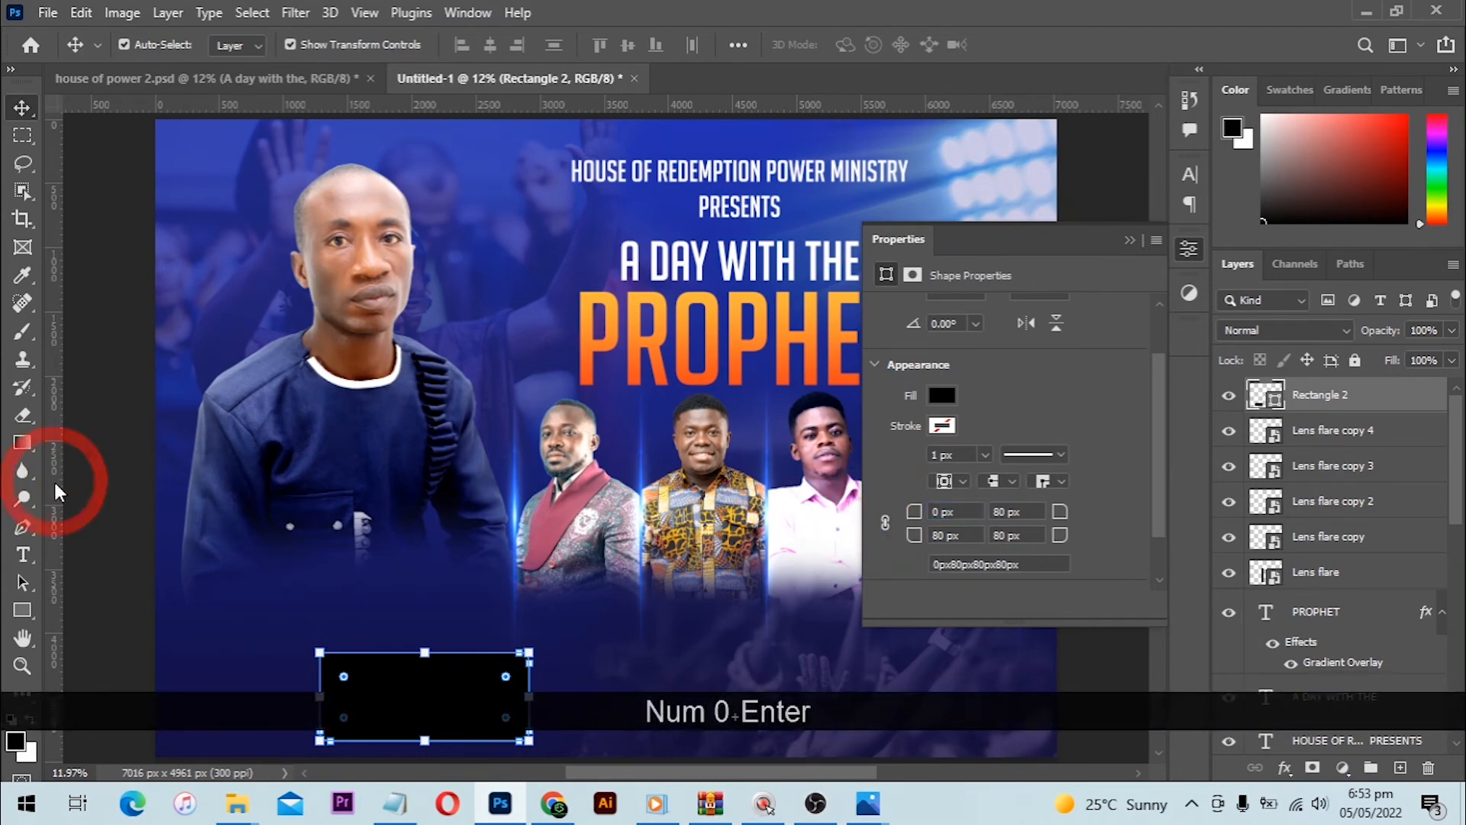
# - Copy the layer style with the gradient overlay from the PROPHET text layer
pyautogui.scroll(-3, 405, 557)
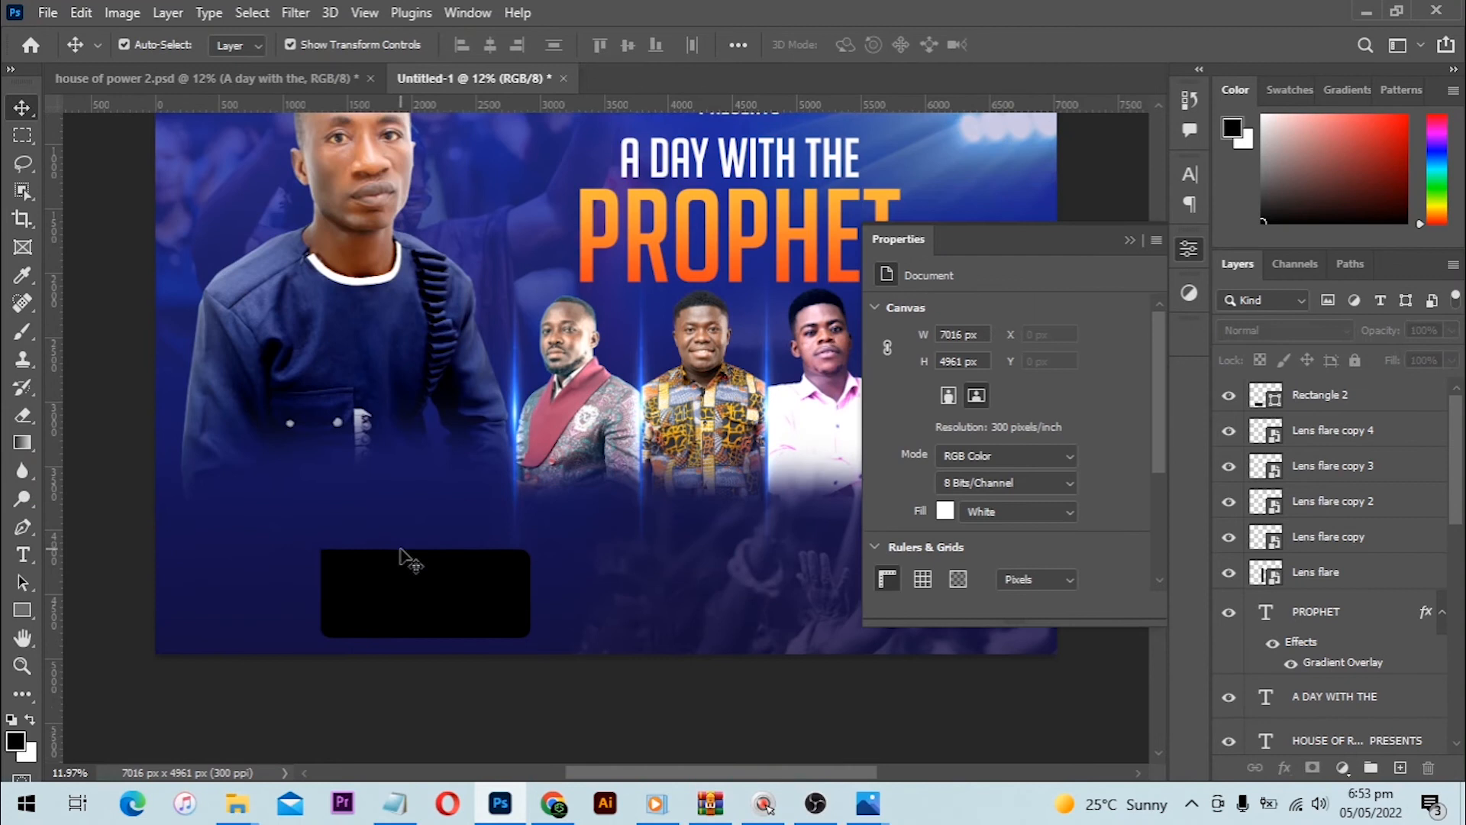
pyautogui.click(481, 597)
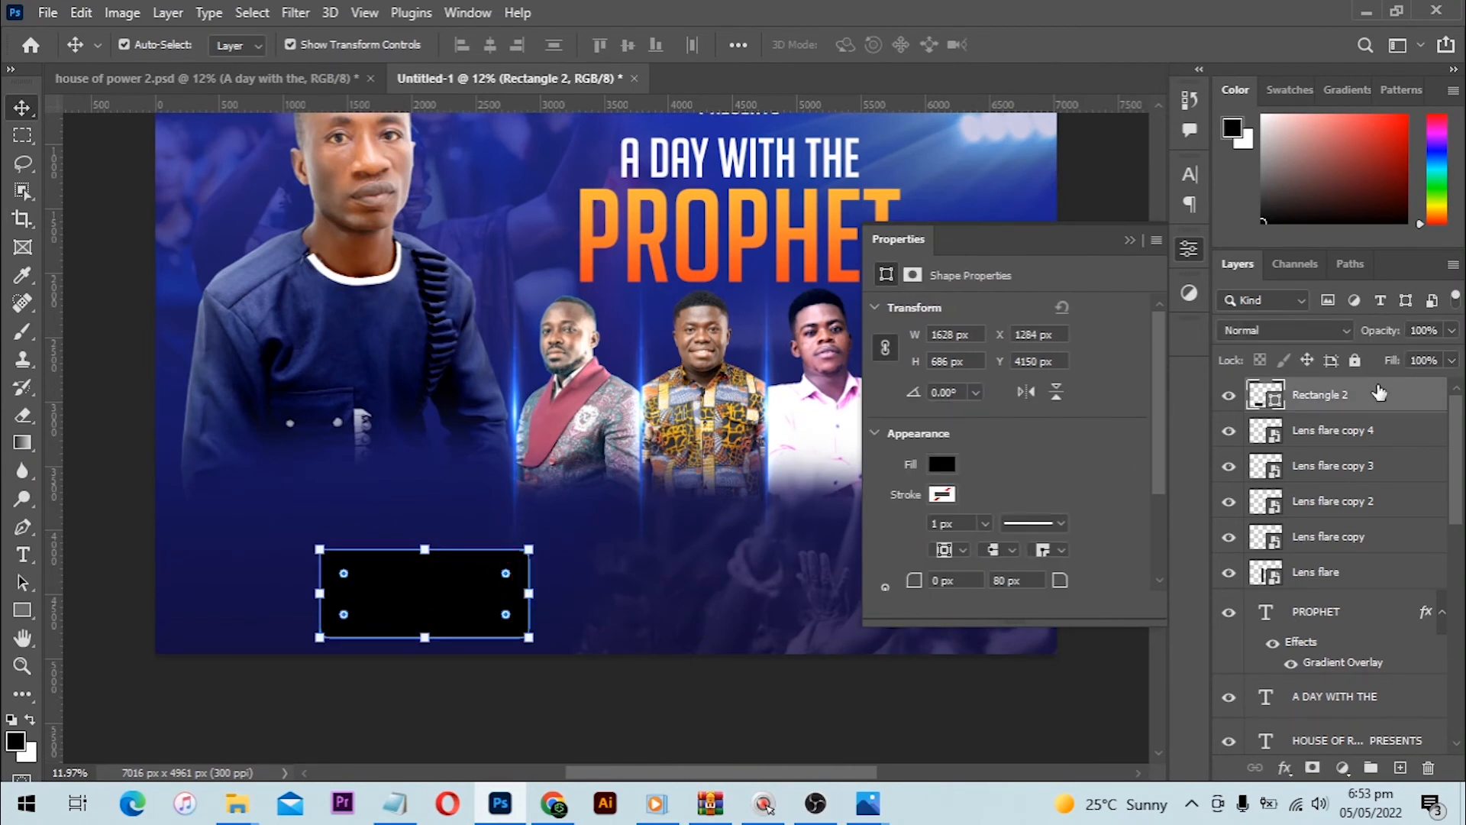
pyautogui.click(752, 243)
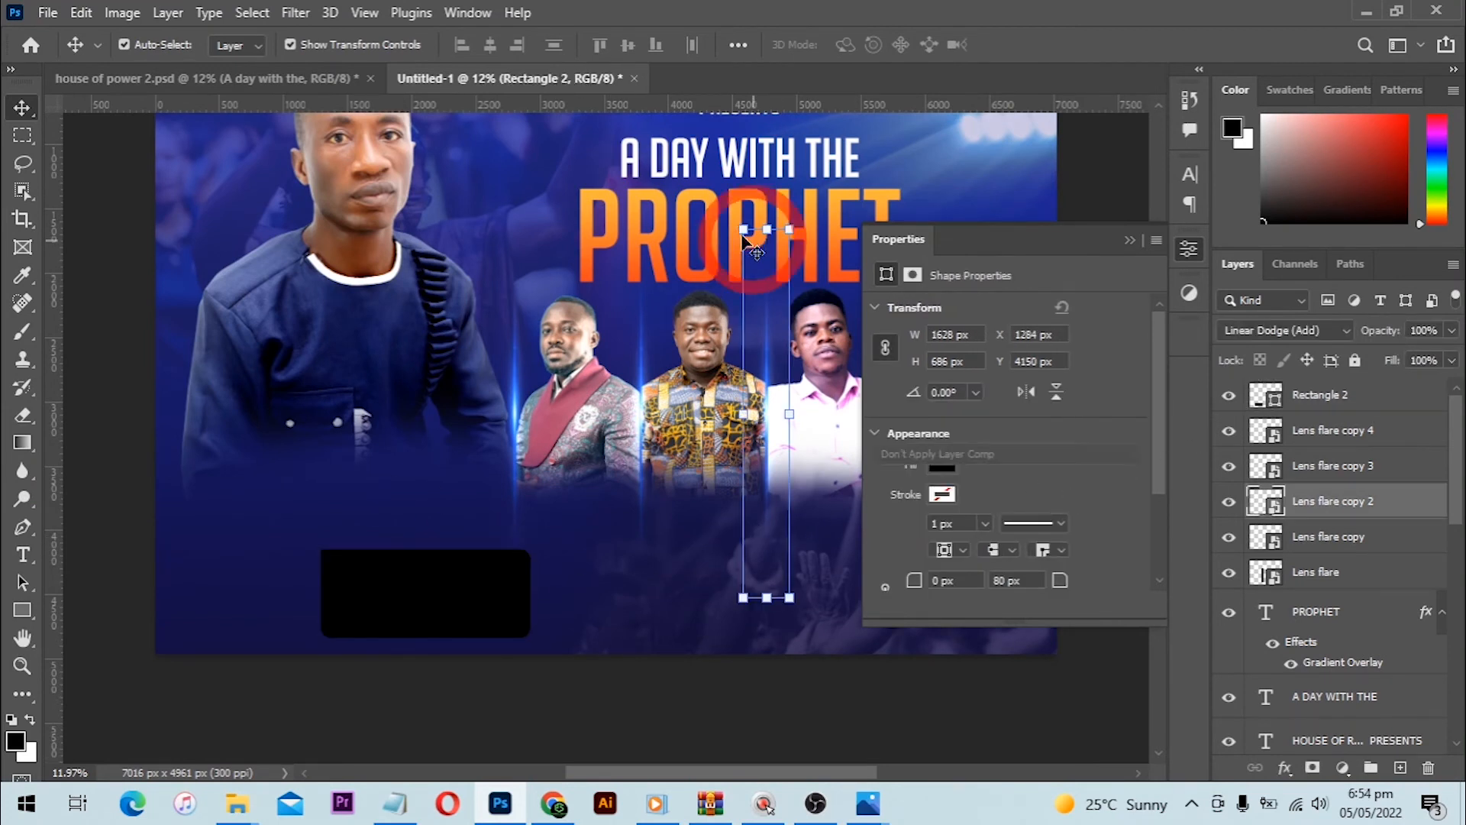
pyautogui.click(711, 206)
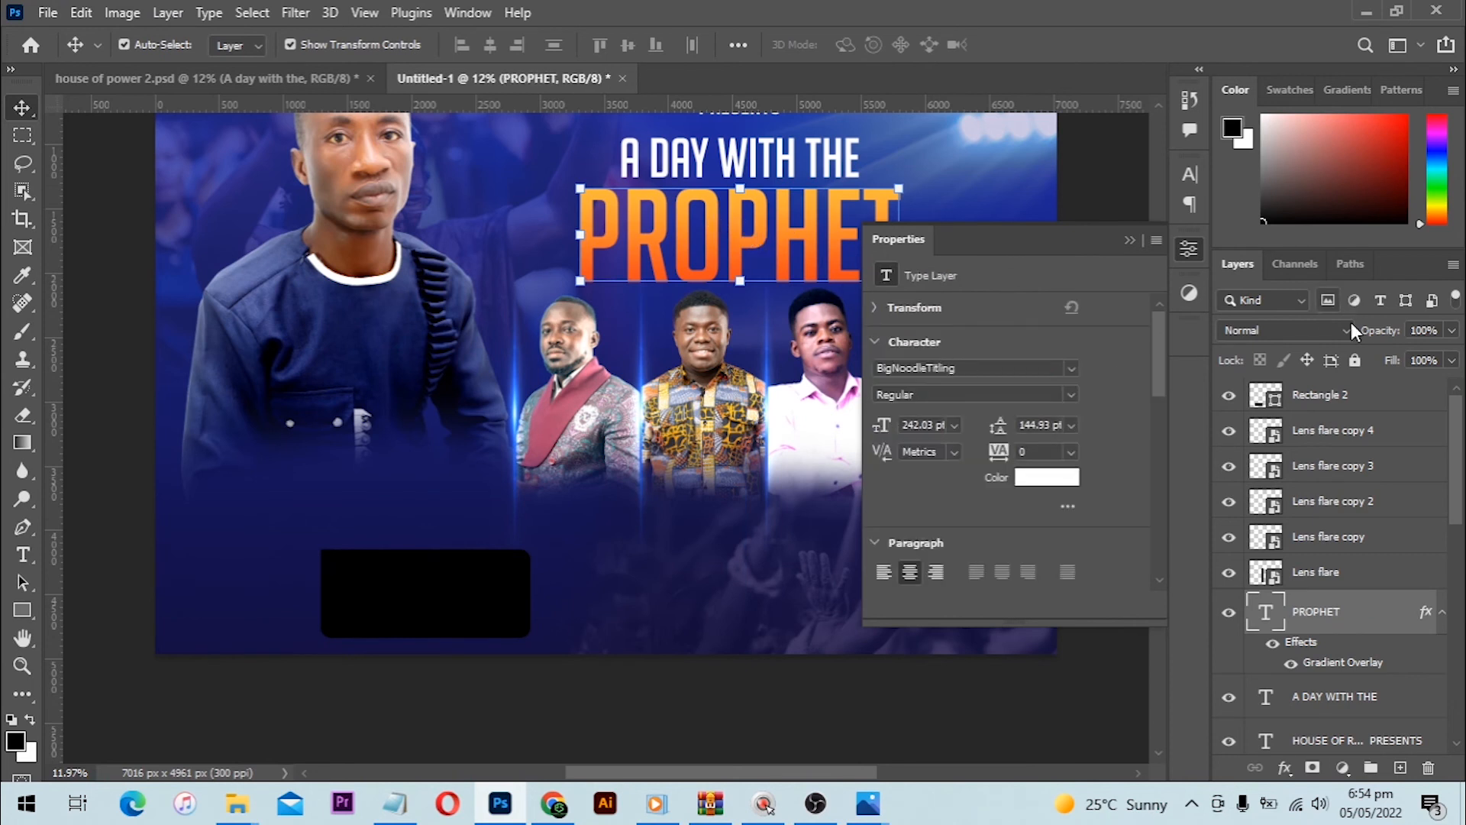
pyautogui.rightClick(1331, 661)
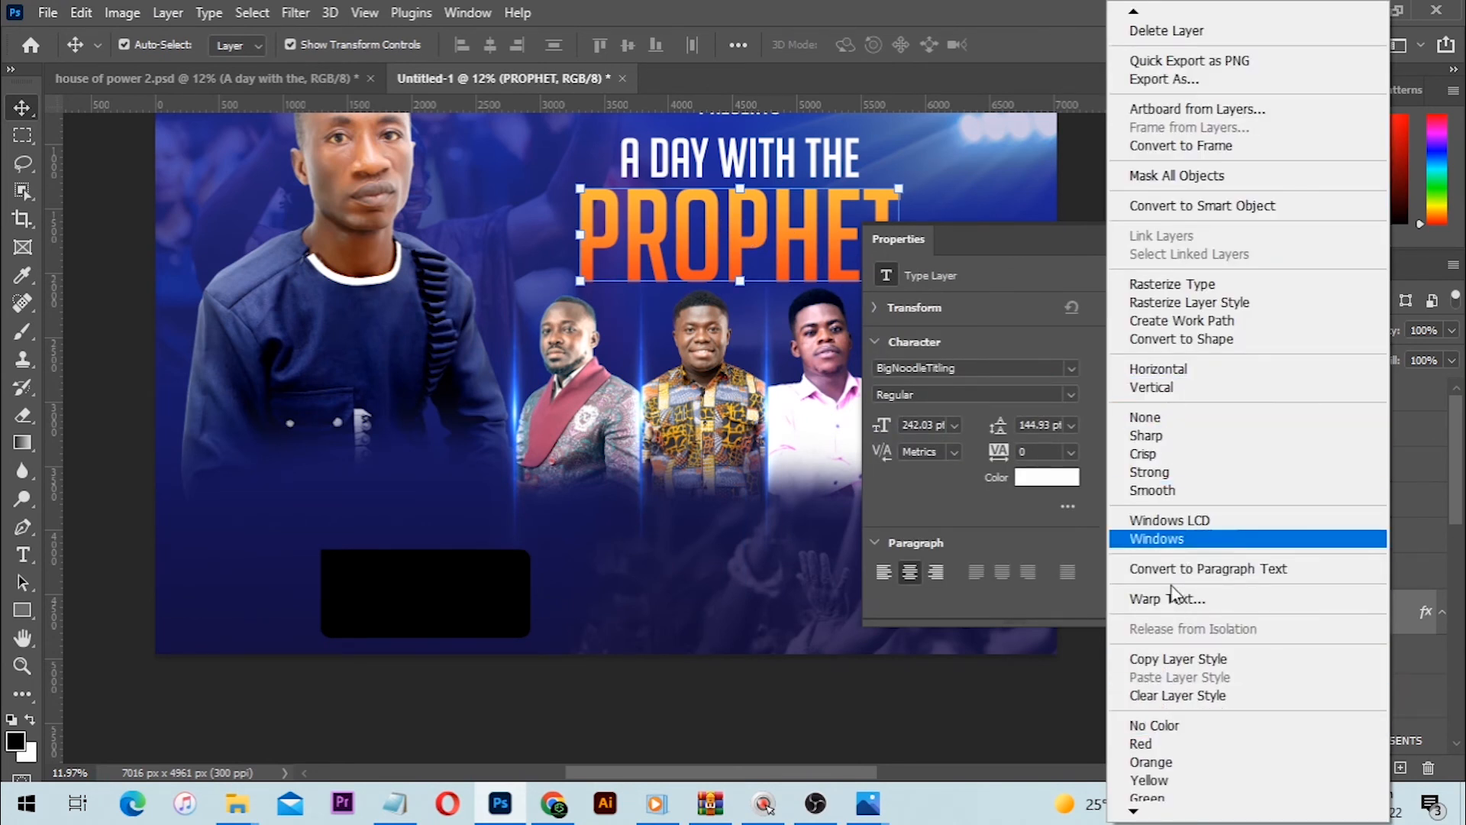
pyautogui.click(1189, 655)
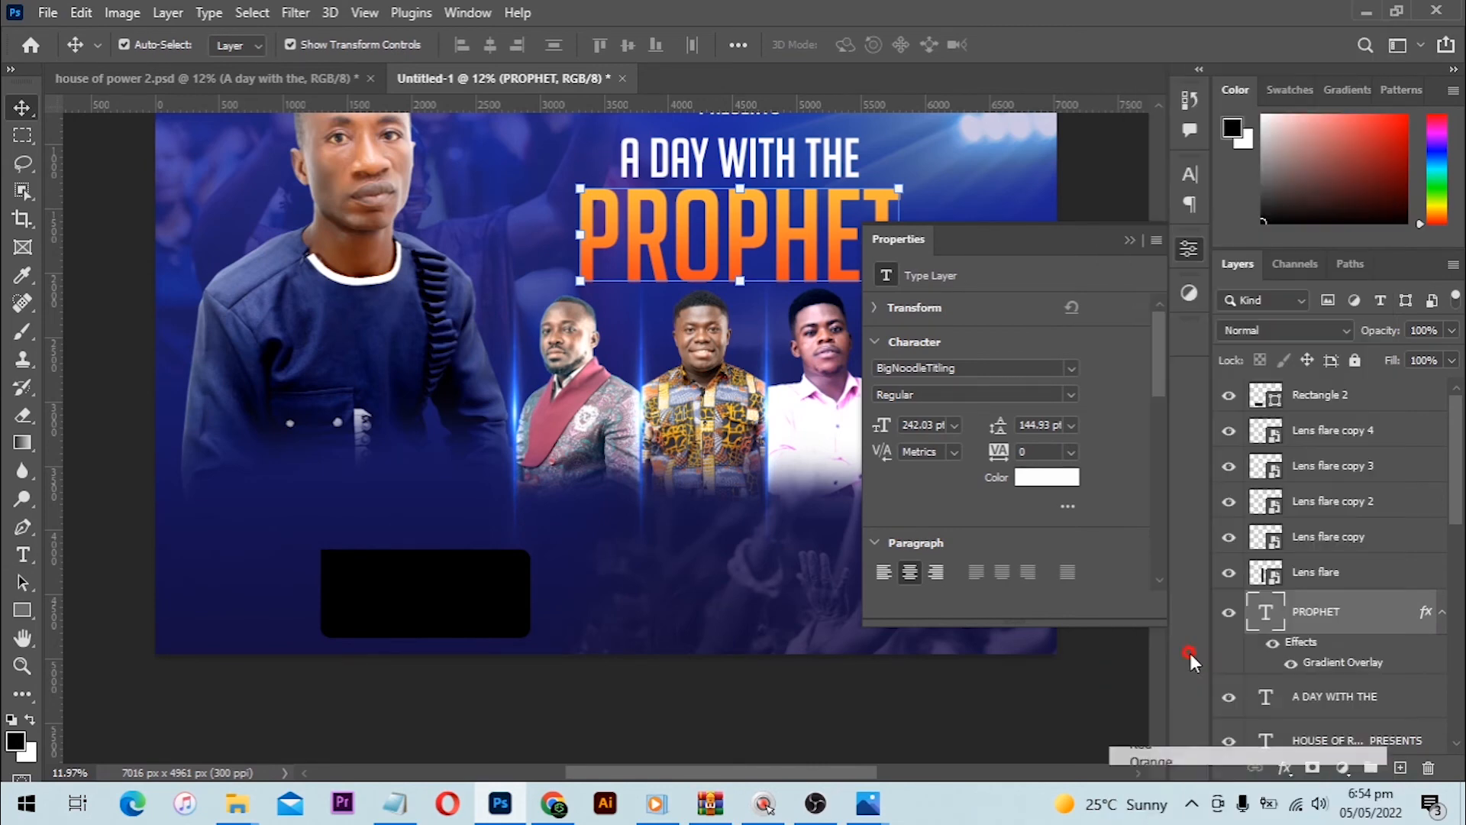
# - Paste the copied gradient layer style onto the black rectangle with the rounded corners
pyautogui.click(416, 579)
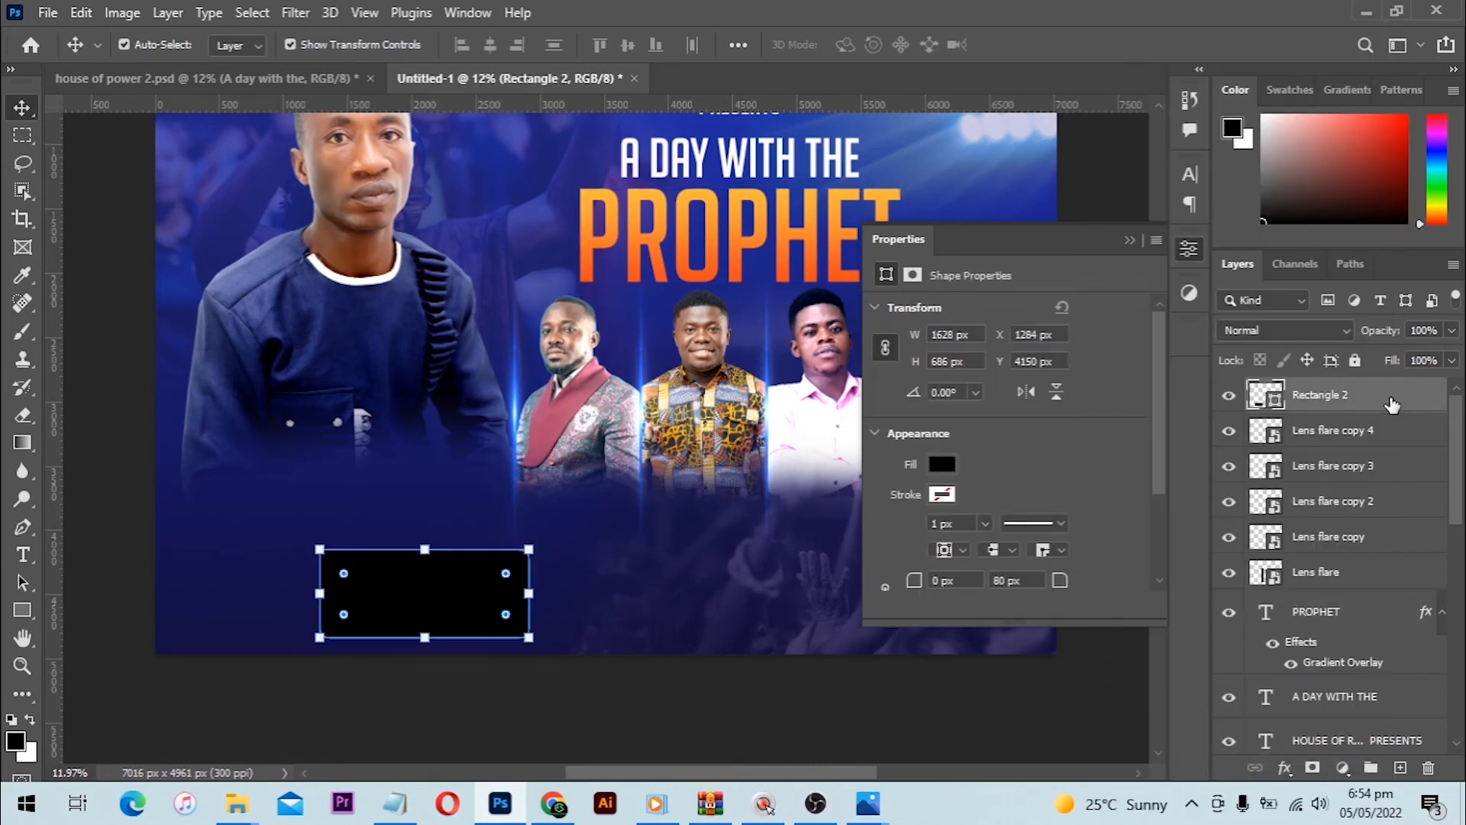
pyautogui.rightClick(1391, 405)
pyautogui.click(1164, 435)
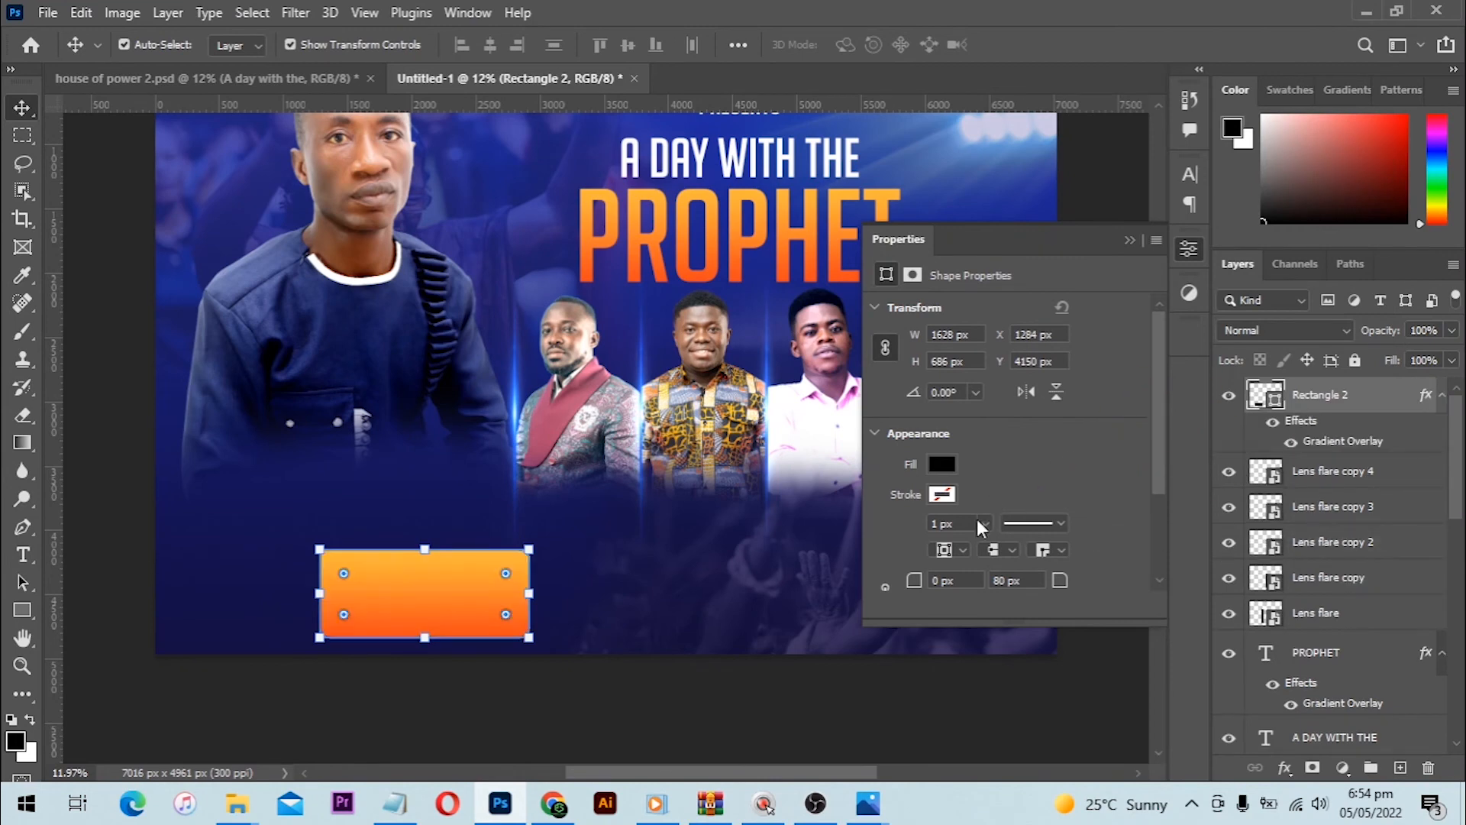
pyautogui.click(1132, 241)
pyautogui.click(255, 79)
pyautogui.click(496, 80)
# - Draw a second rectangle about 894 × 627 px beside the first gradient box and paste the gradient layer style onto it
pyautogui.scroll(3, 474, 525)
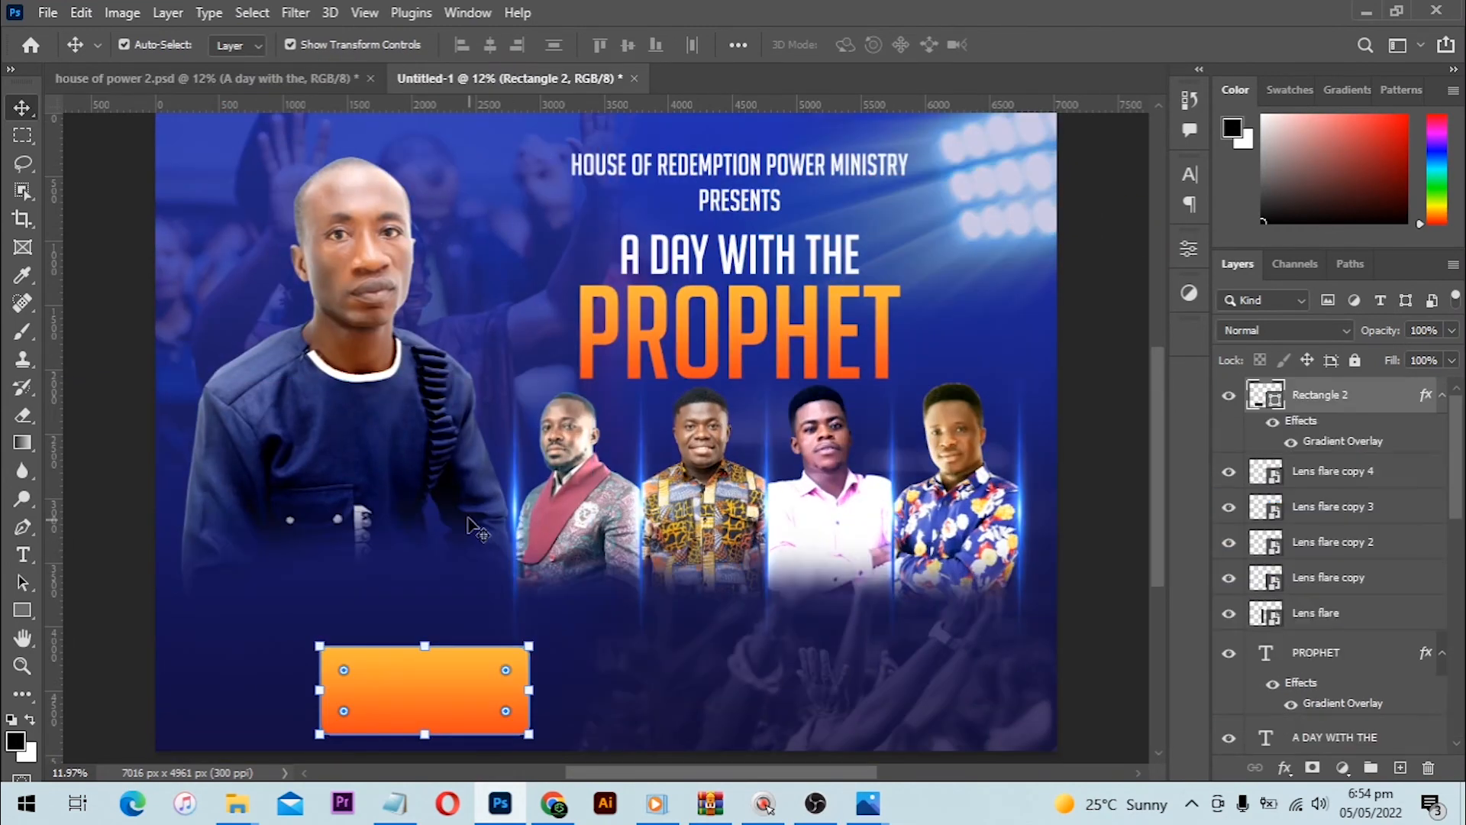
pyautogui.click(23, 610)
pyautogui.moveTo(574, 651); pyautogui.dragTo(687, 731)
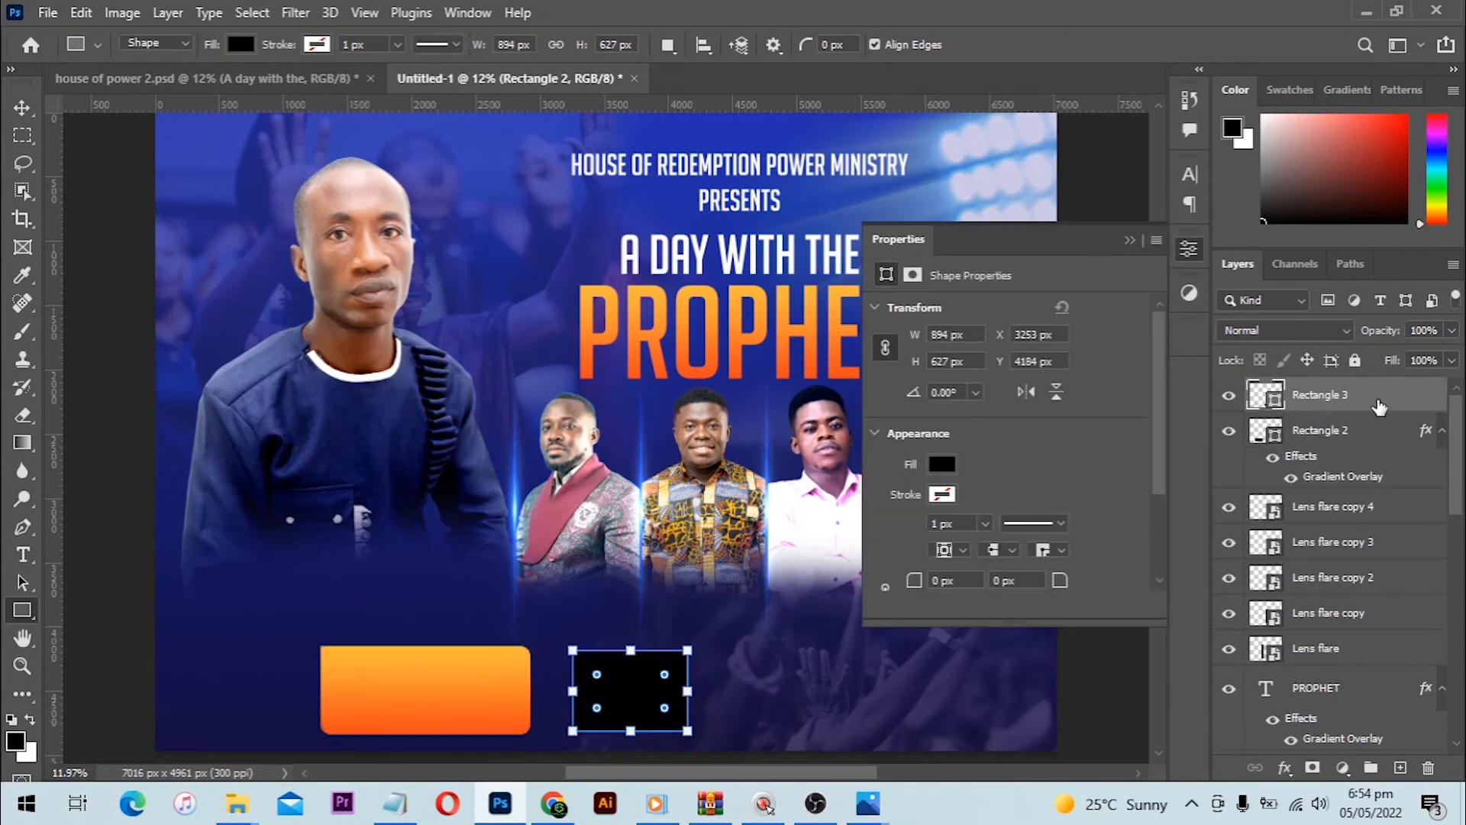
pyautogui.rightClick(1376, 399)
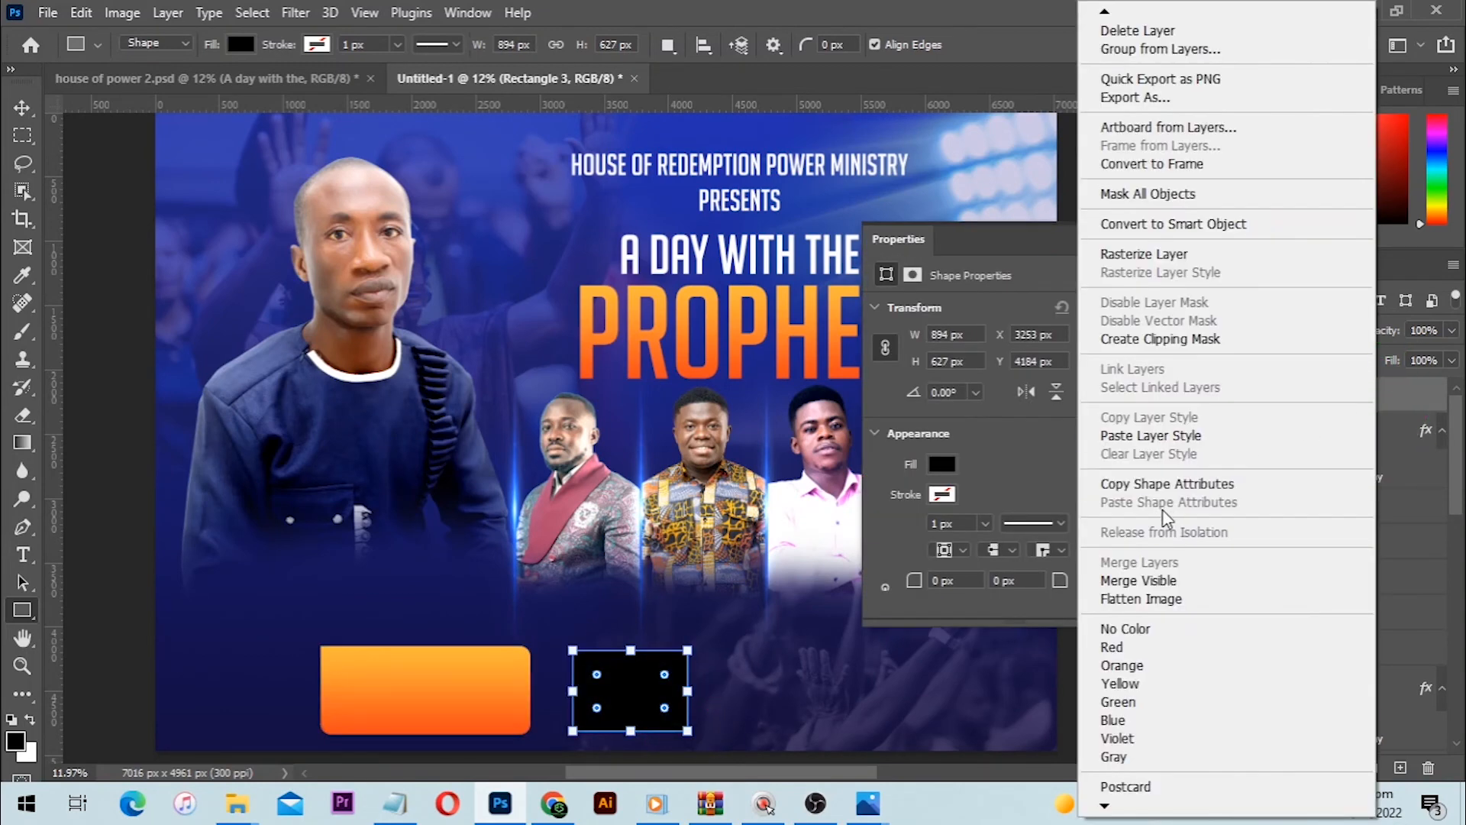
pyautogui.click(1189, 436)
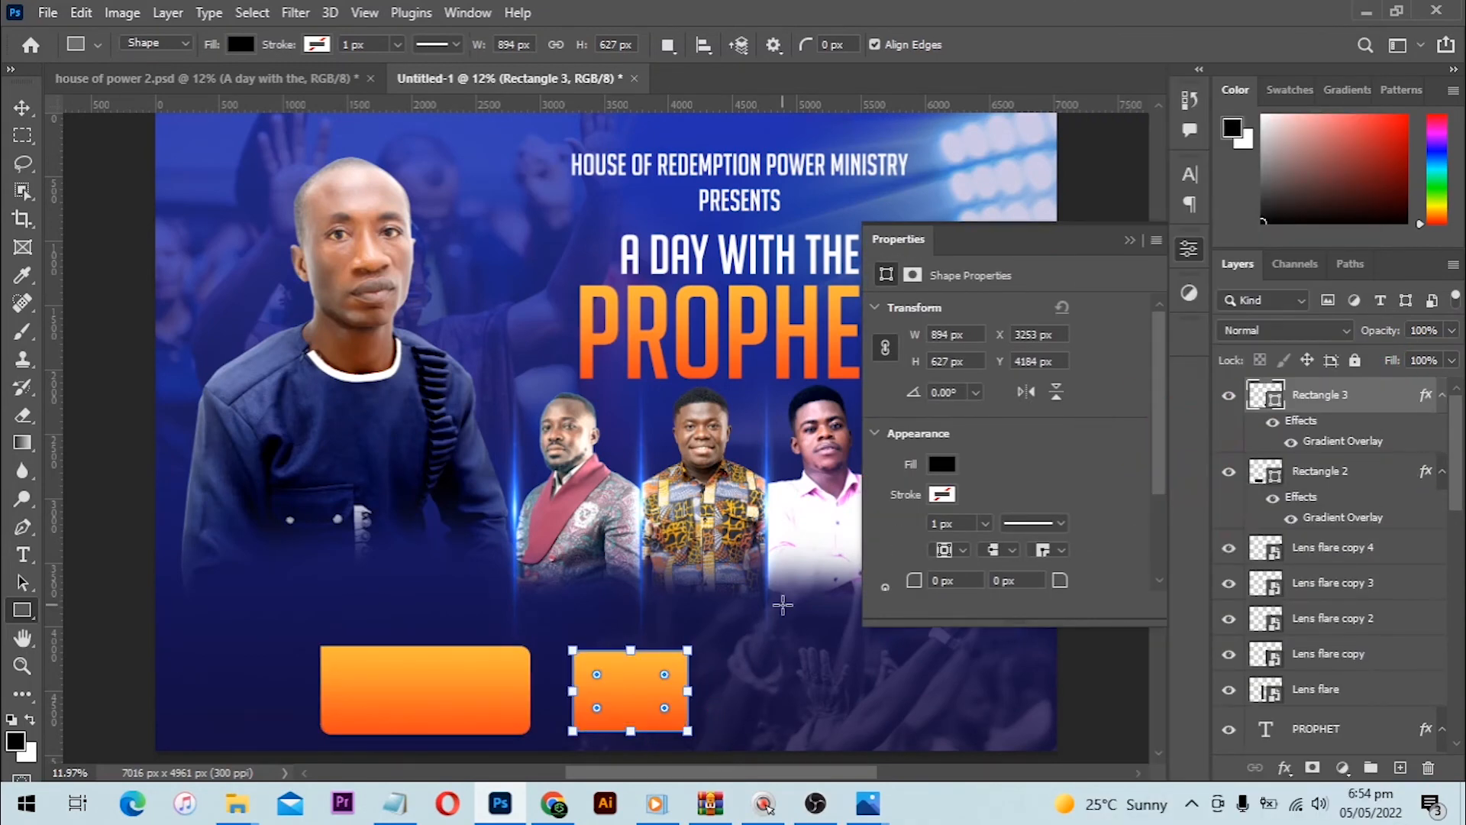
pyautogui.press('v')
pyautogui.click(1109, 677)
pyautogui.scroll(-2, 664, 645)
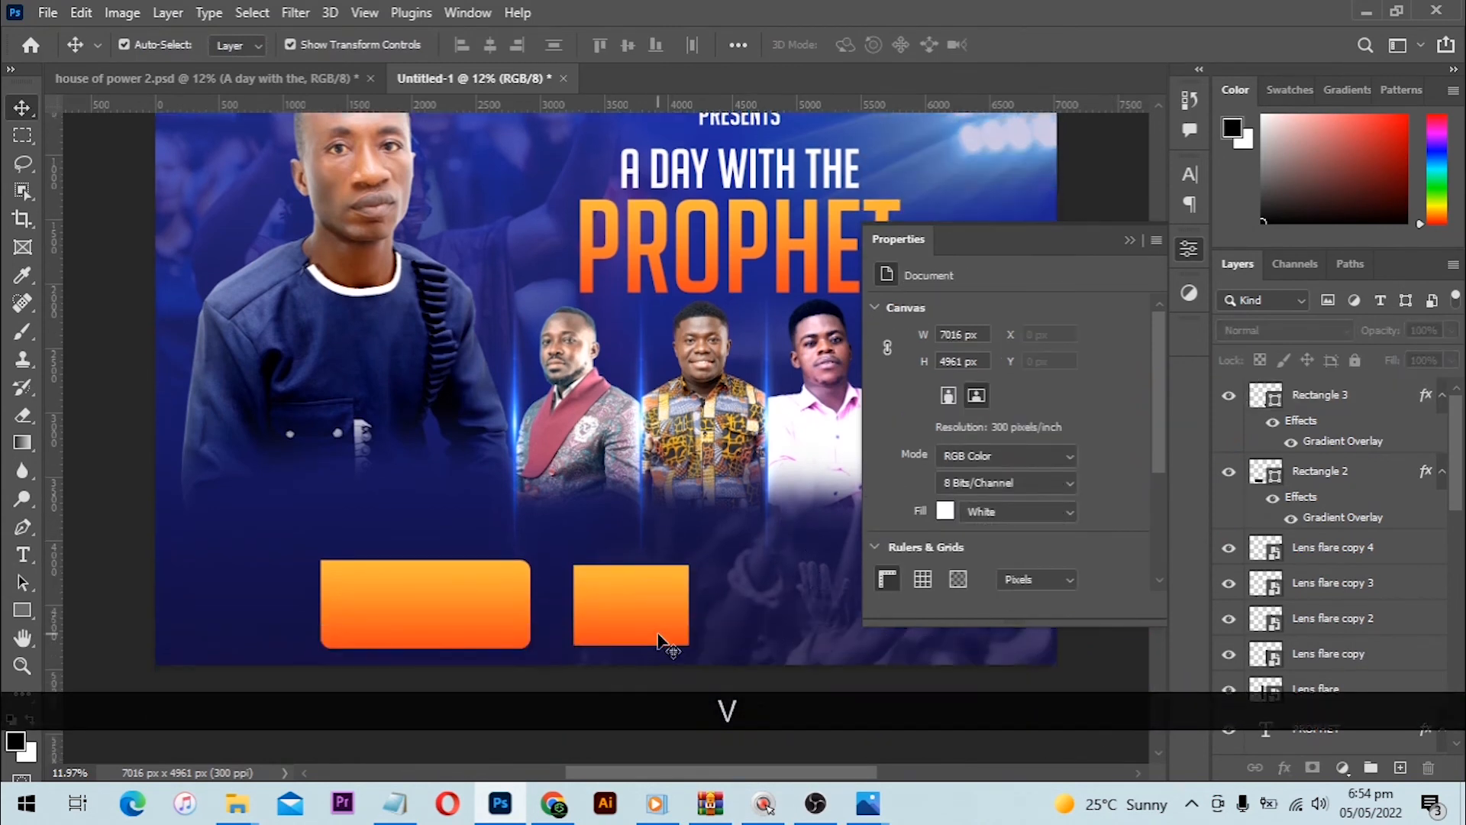
pyautogui.scroll(-1, 664, 645)
pyautogui.click(1129, 240)
# - Copy the two venue lines from the Notepad notes and paste them into a new text layer beside the smaller gradient box
pyautogui.scroll(1, 756, 542)
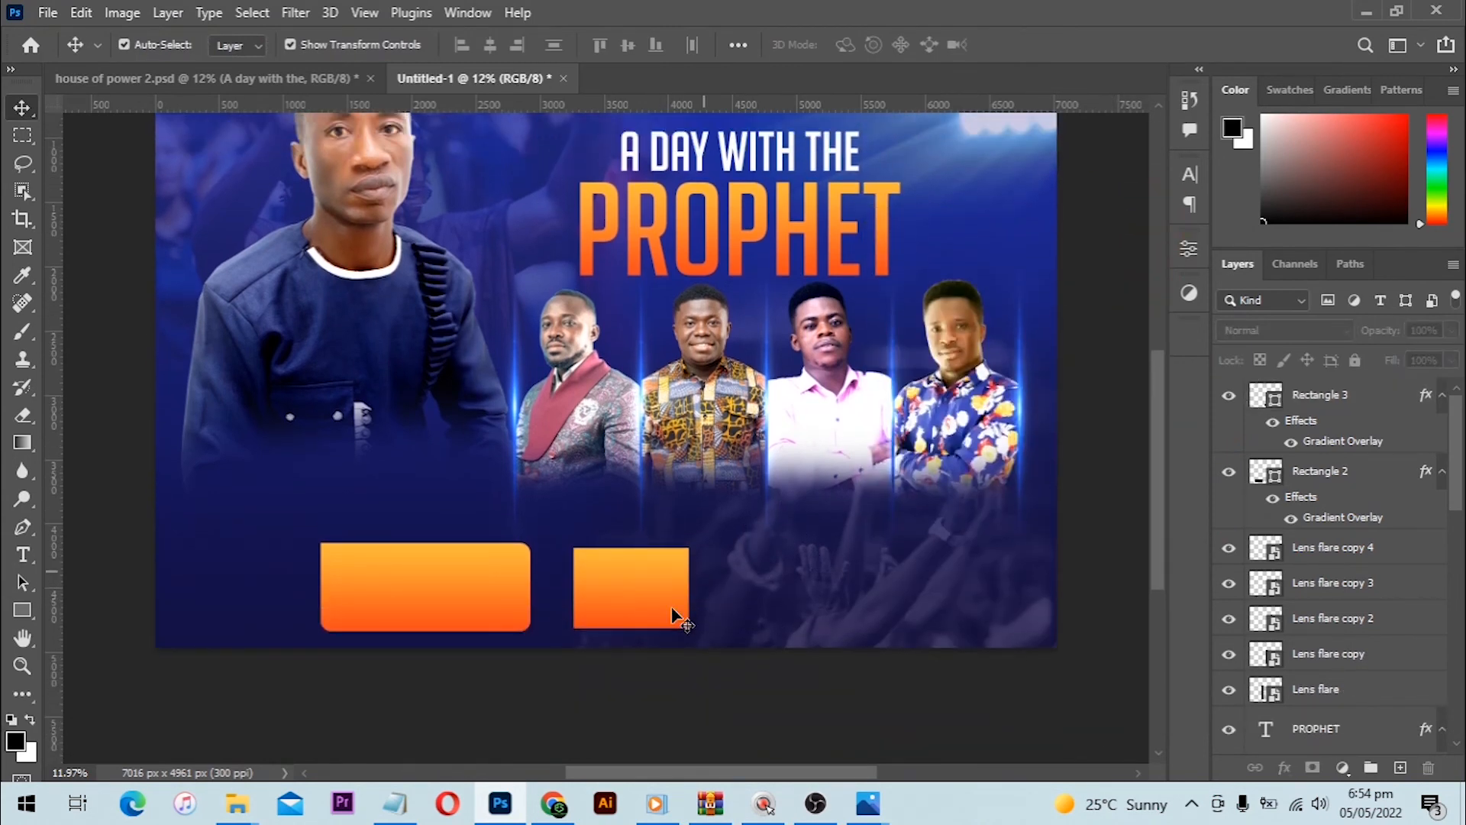
pyautogui.scroll(2, 762, 599)
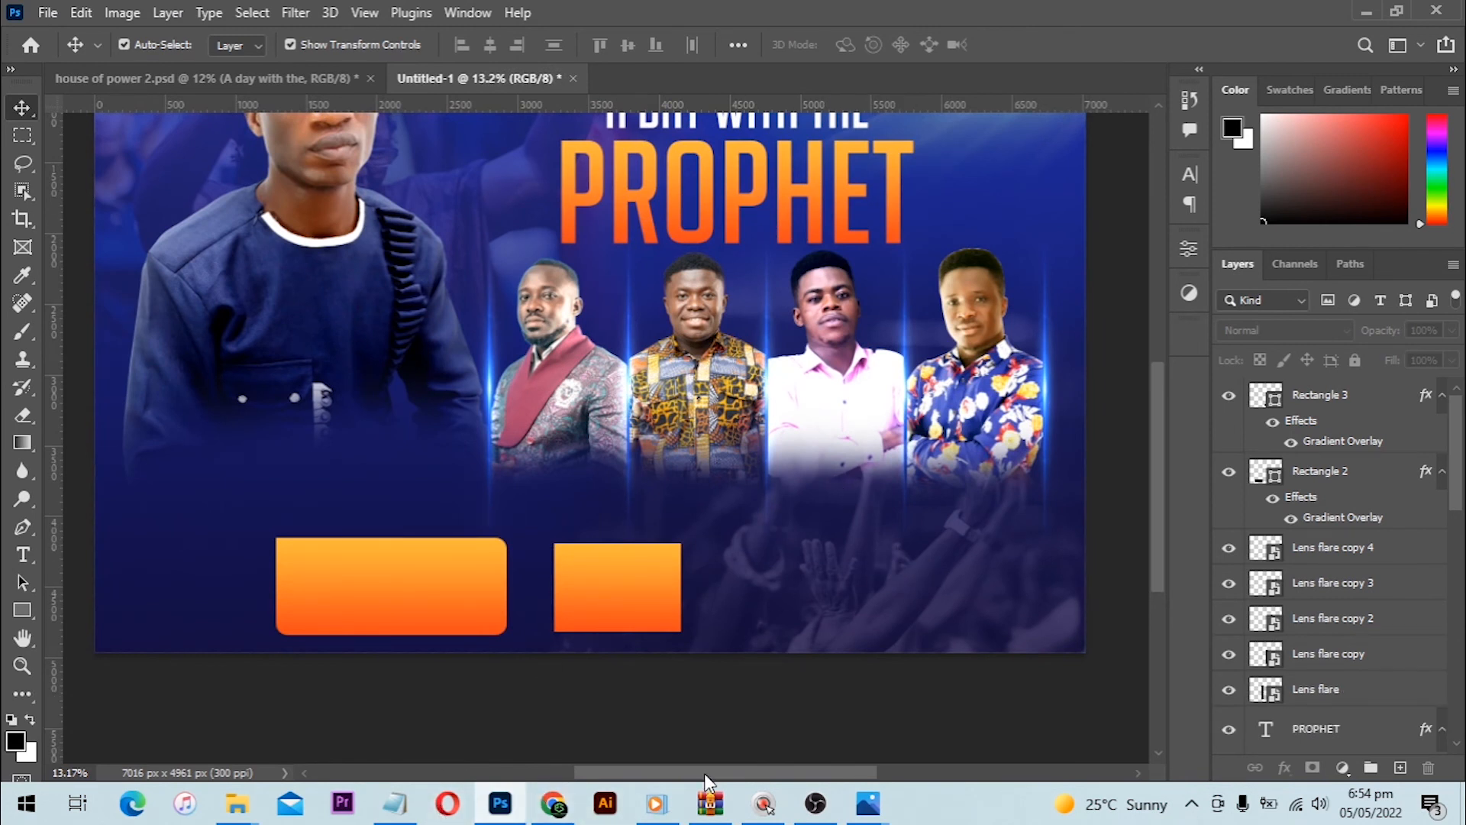
pyautogui.click(394, 803)
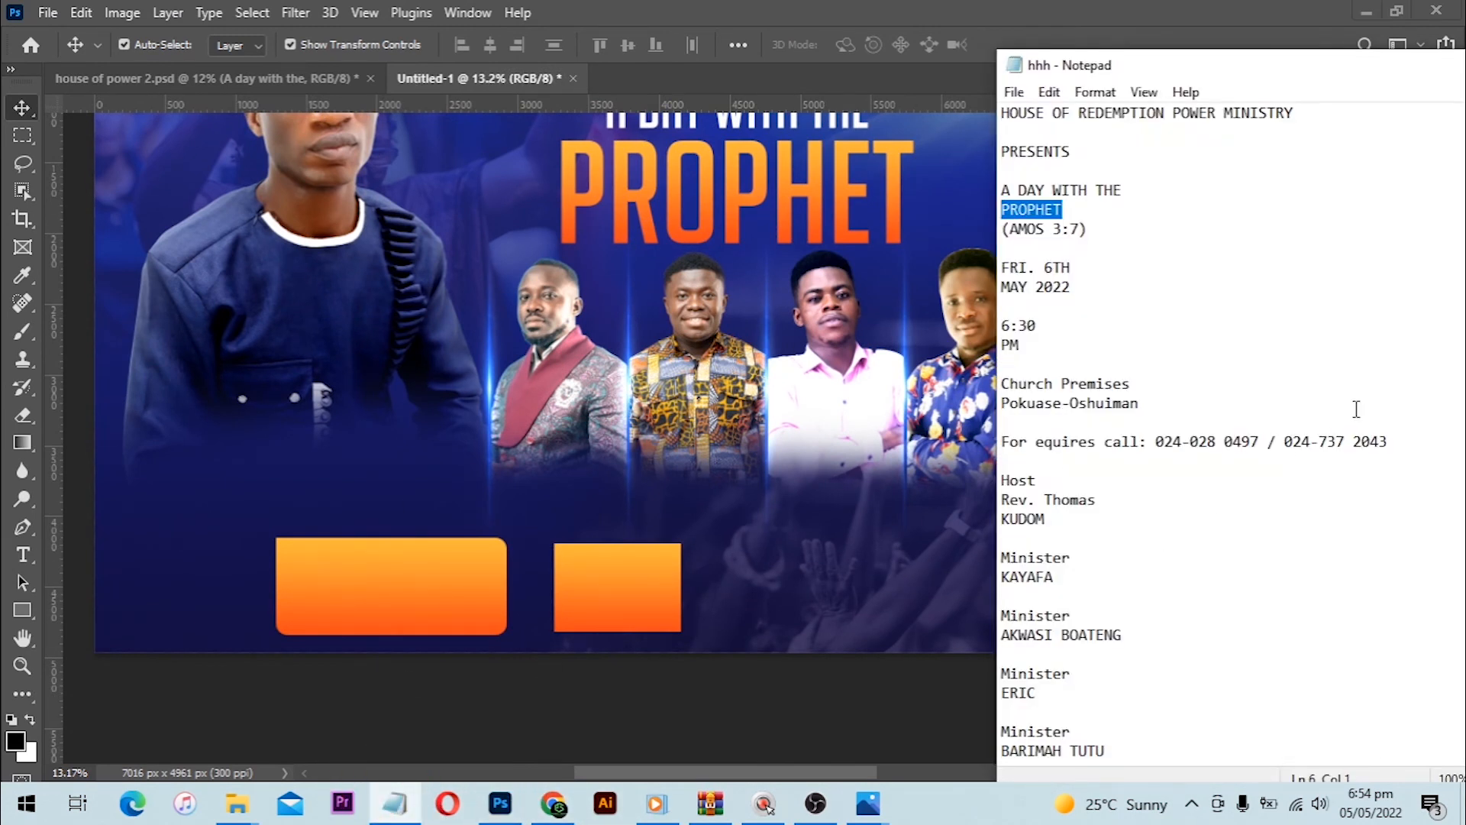
pyautogui.moveTo(1169, 413); pyautogui.dragTo(1001, 364)
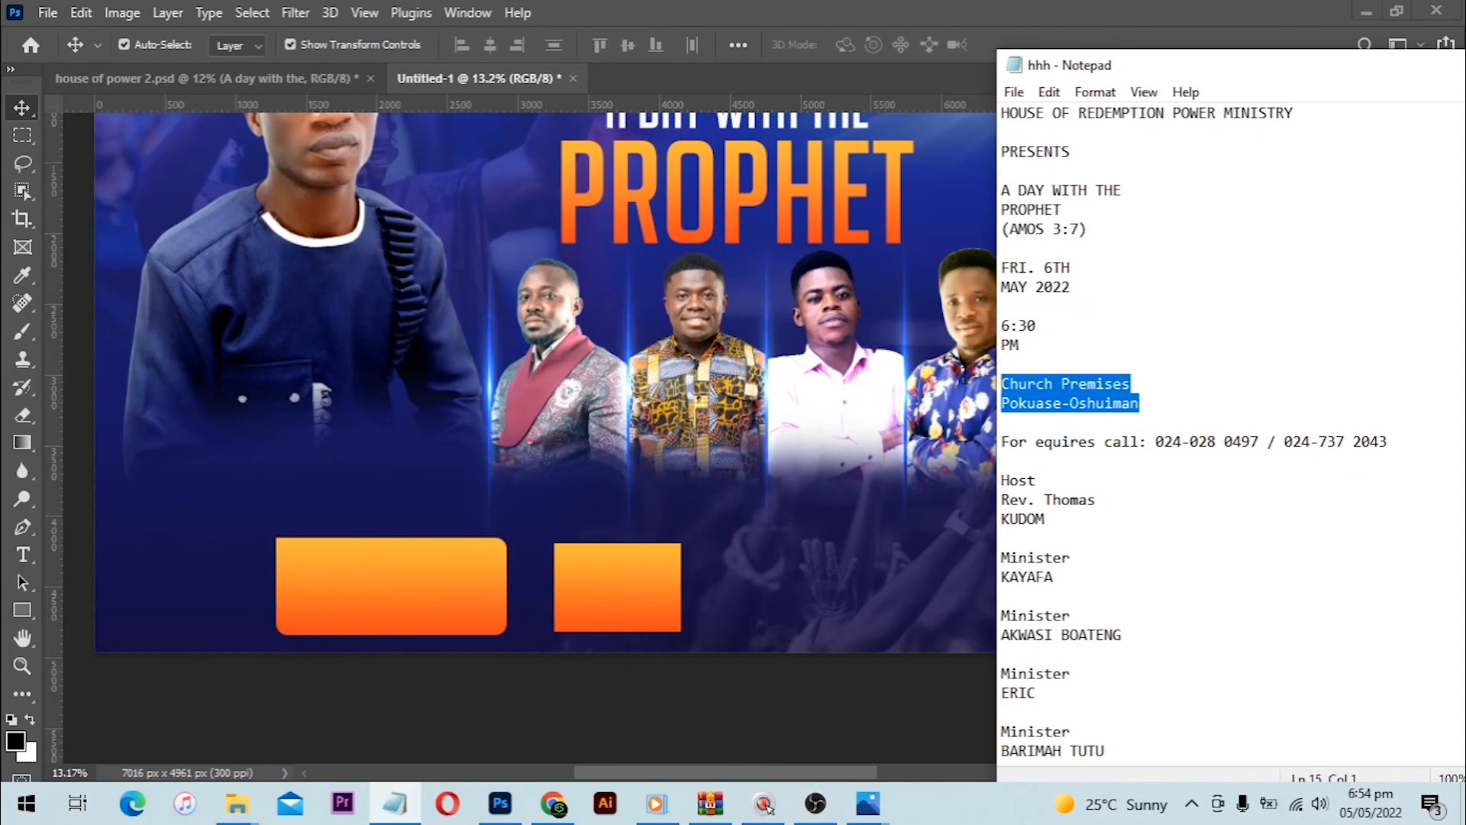
pyautogui.hotkey('ctrl', 'c')
pyautogui.click(3, 584)
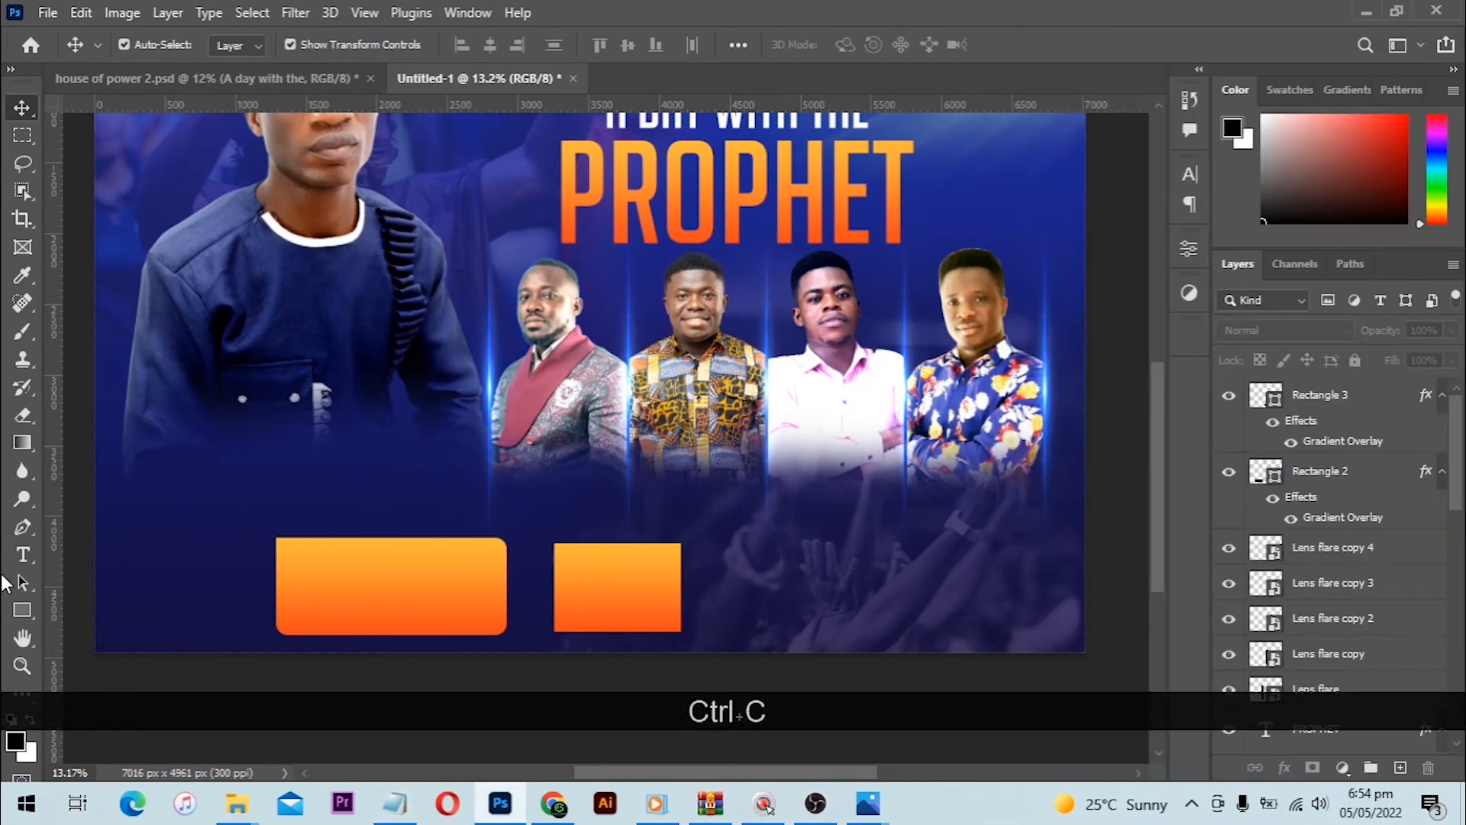
pyautogui.click(23, 554)
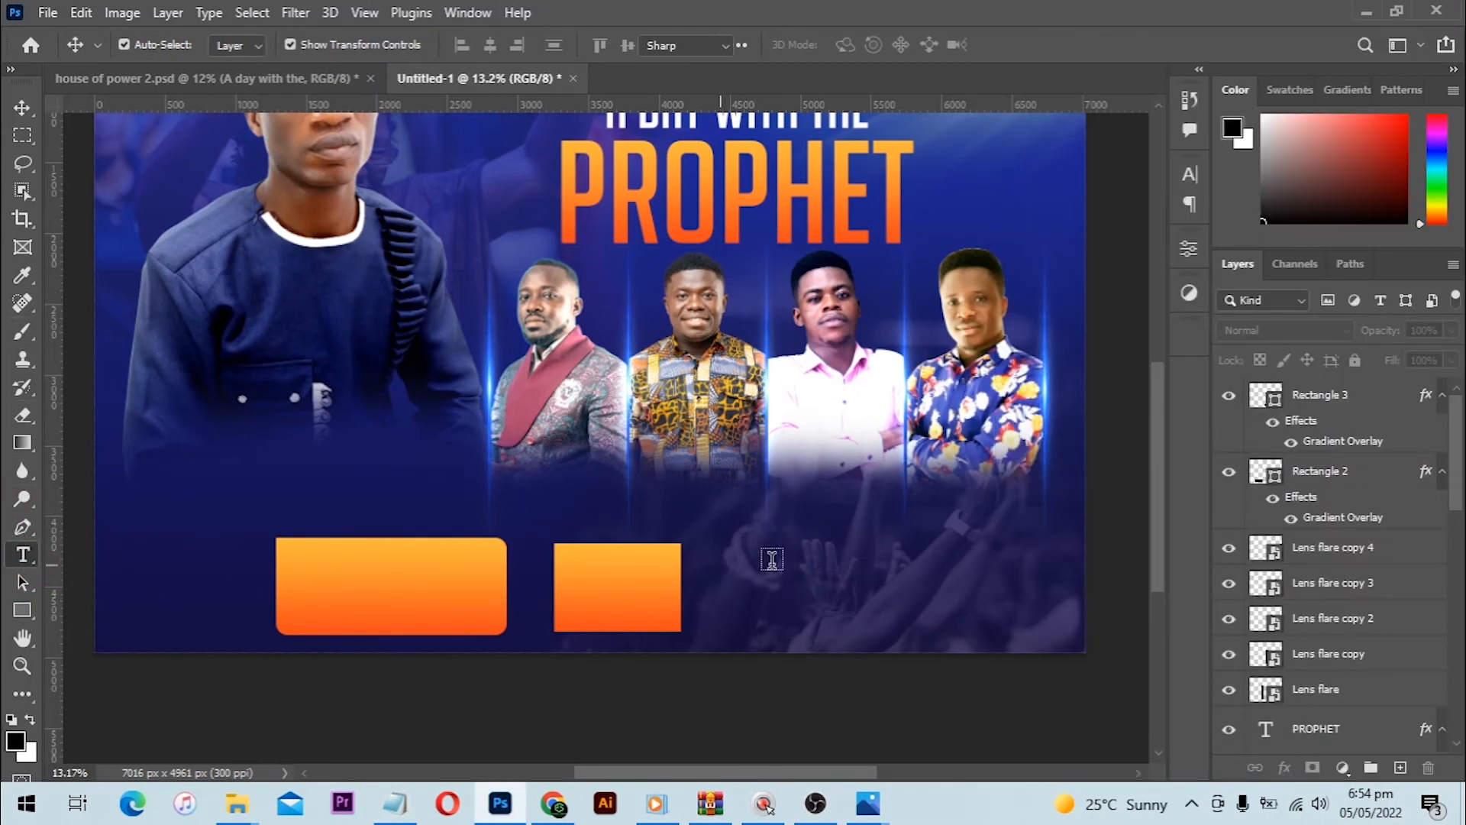
pyautogui.click(731, 578)
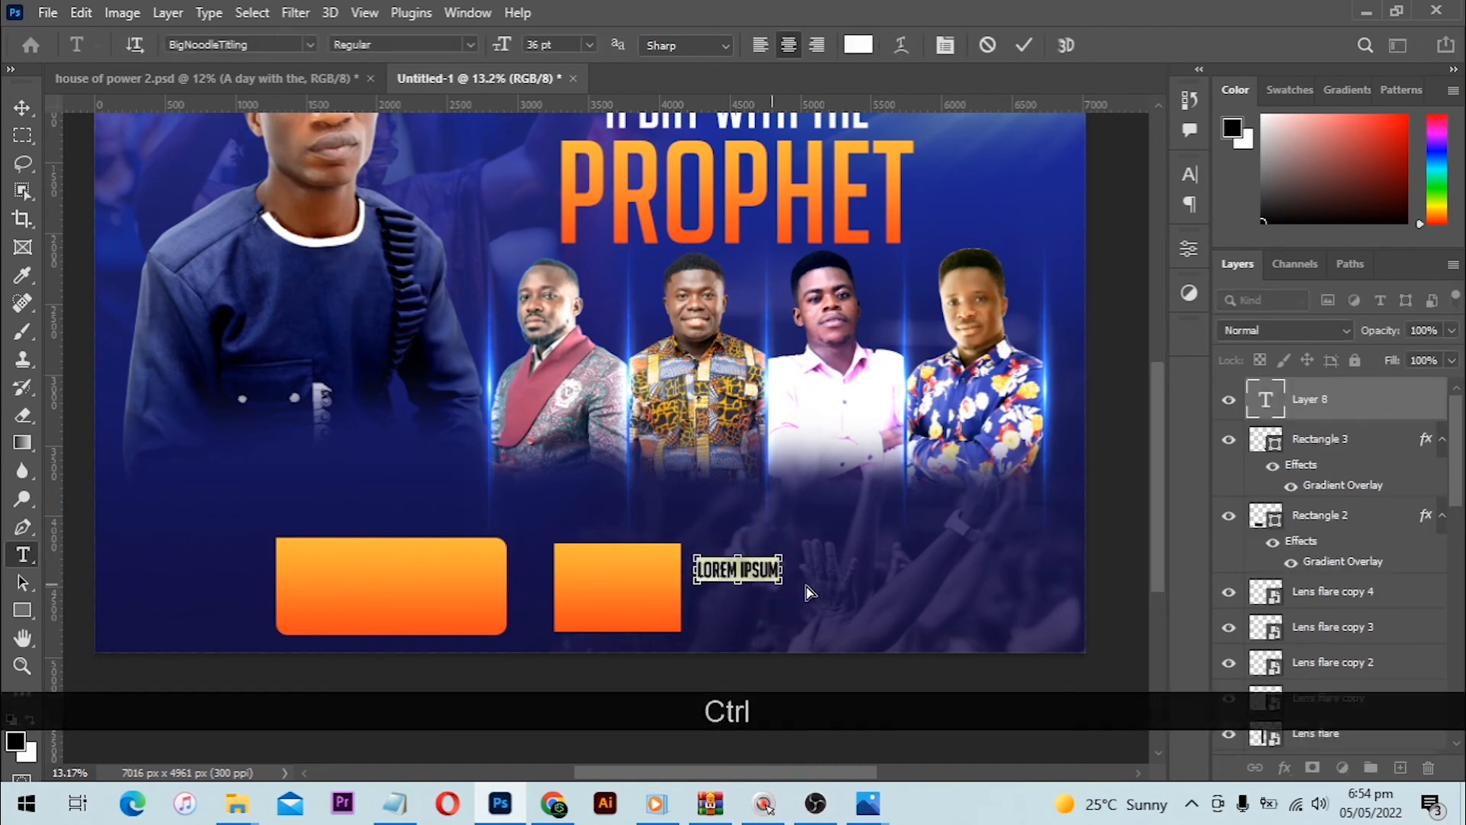
pyautogui.hotkey('ctrl', 'v')
# - Increase the line spacing and letter tracking of the whole venue text
pyautogui.hotkey('ctrl', 'a')
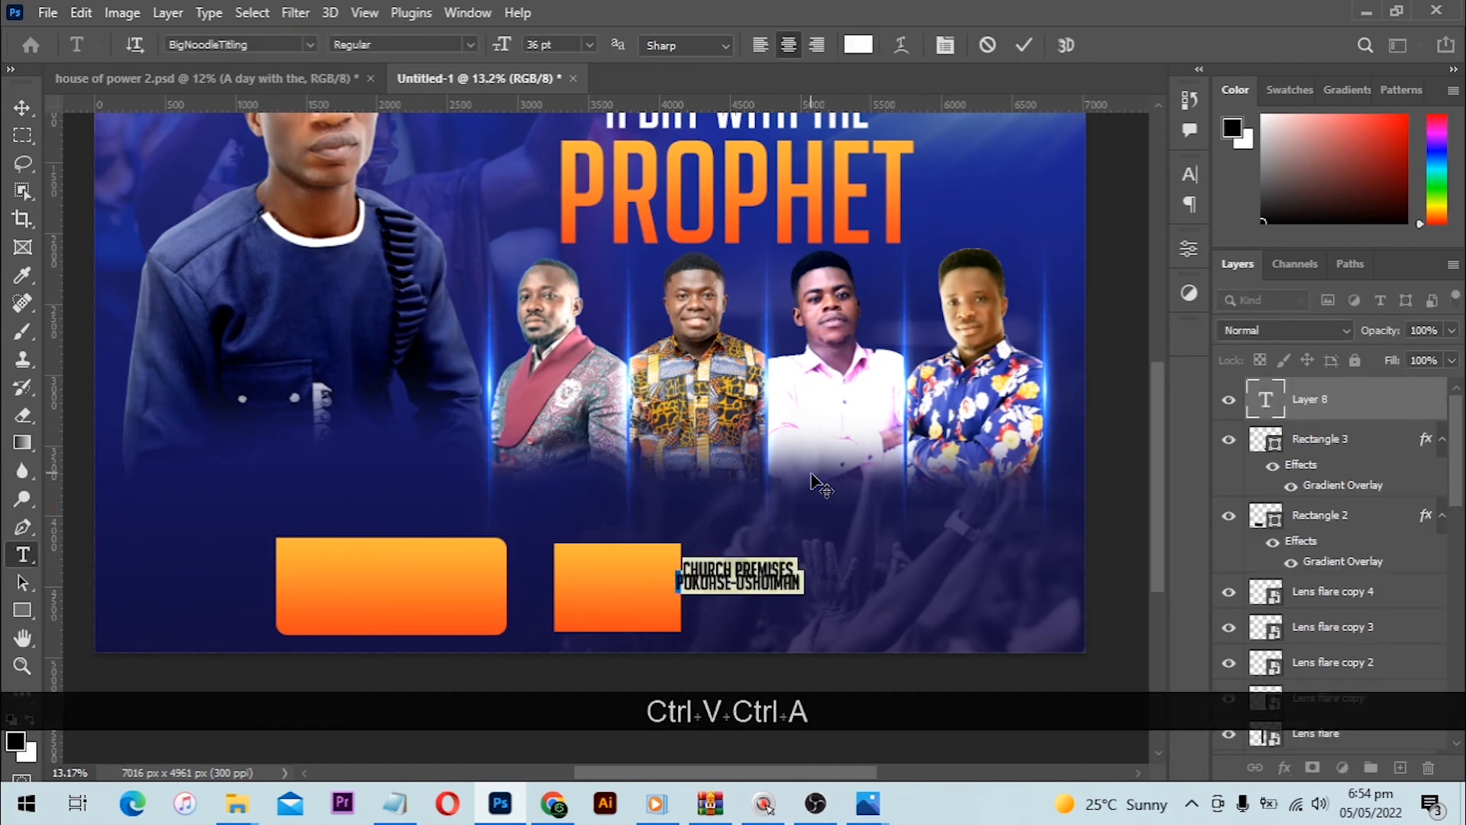
pyautogui.hotkey('alt', 'Down')
pyautogui.hotkey('alt', 'Down')
pyautogui.hotkey('alt', 'Down')
pyautogui.hotkey('alt', 'Down')
pyautogui.hotkey('alt', 'Down')
pyautogui.hotkey('alt', 'Down')
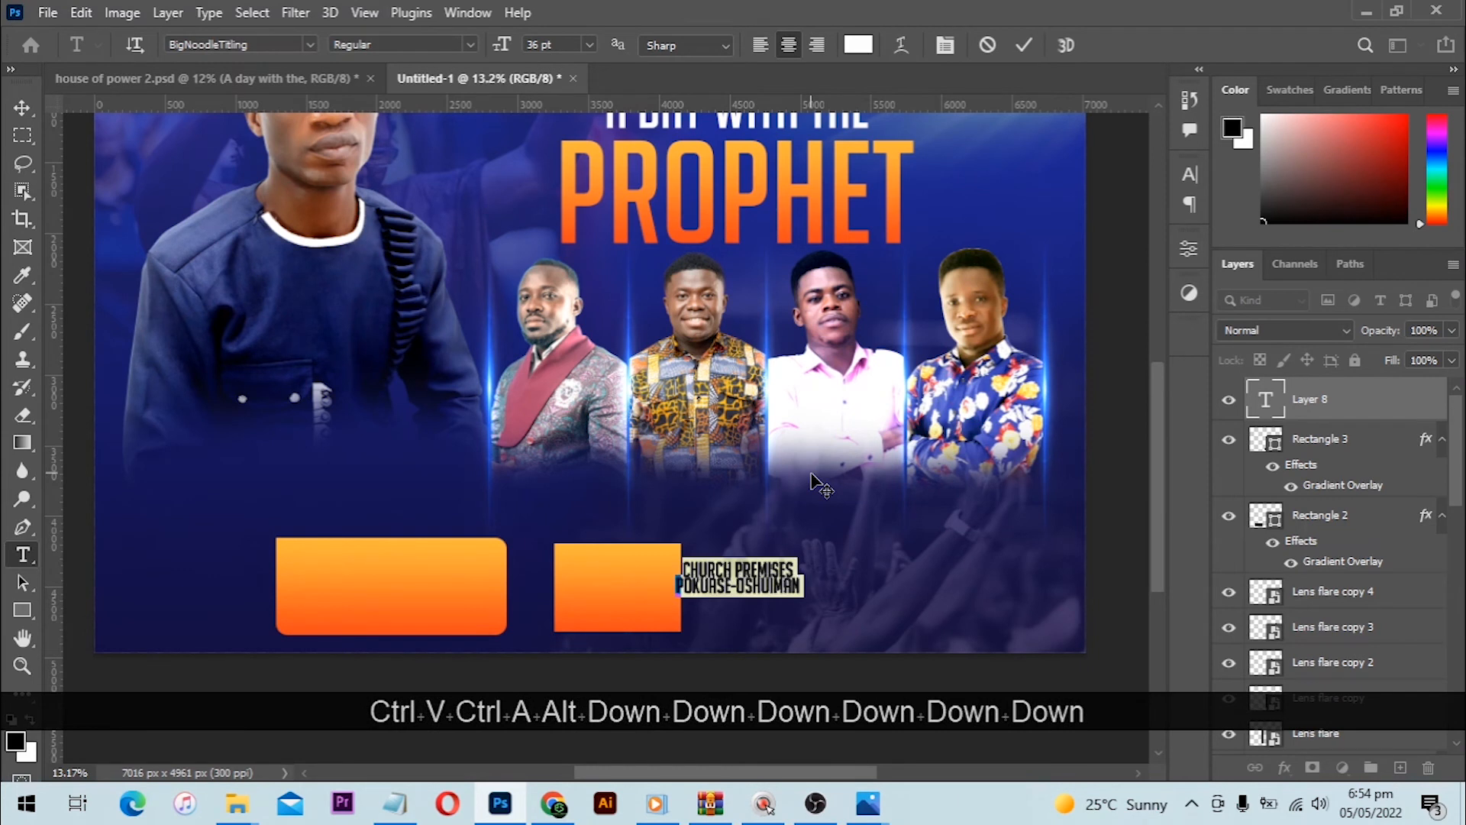
pyautogui.hotkey('alt', 'Down')
pyautogui.hotkey('alt', 'Down')
pyautogui.hotkey('alt', 'Right')
pyautogui.hotkey('alt', 'Right')
pyautogui.hotkey('alt', 'Right')
pyautogui.hotkey('ctrl', 'Return')
# - Enlarge the venue text and place it in the empty area beside the smaller gradient box
pyautogui.press('v')
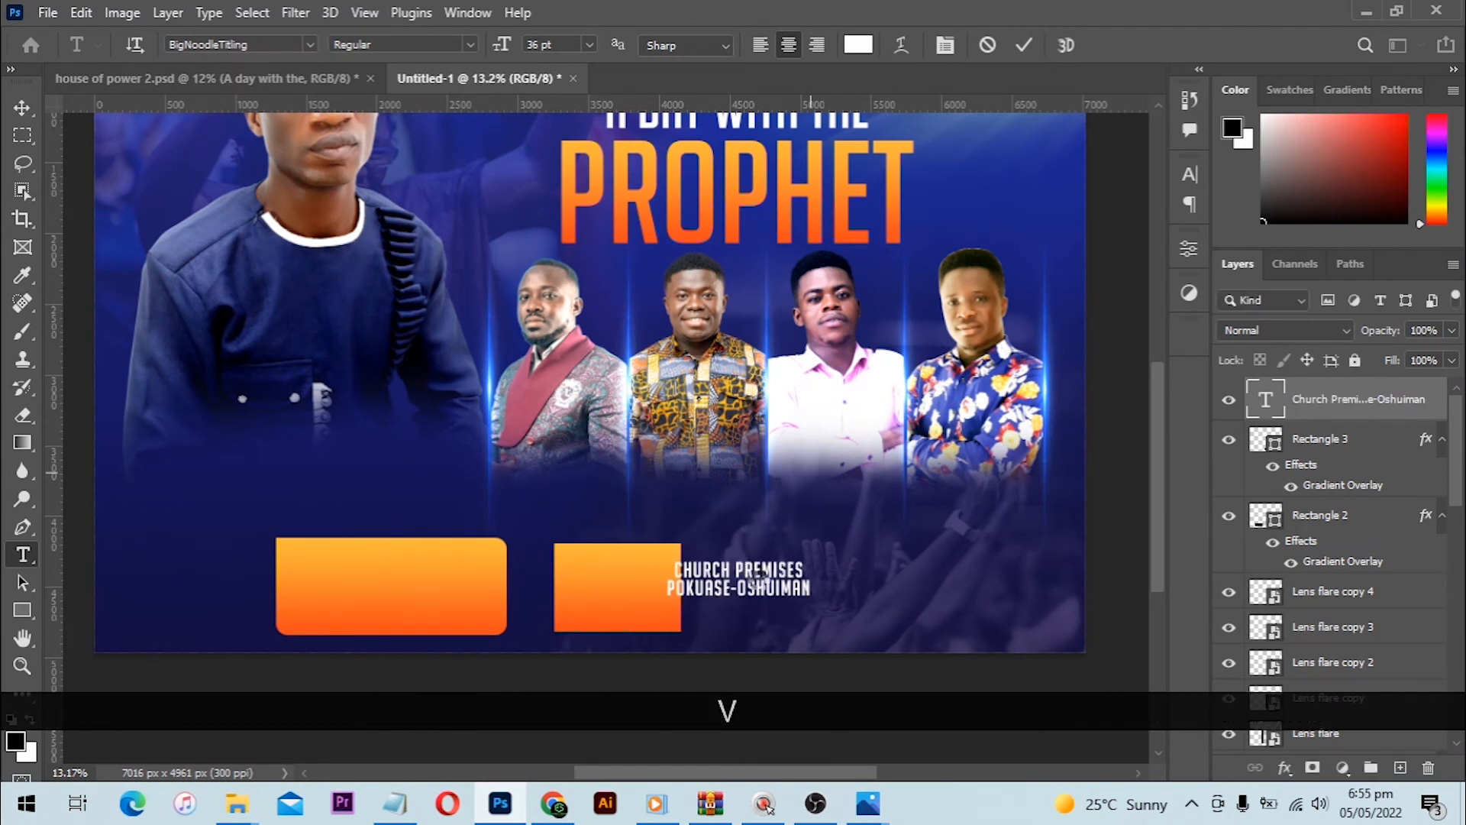
pyautogui.moveTo(759, 582); pyautogui.dragTo(1004, 623)
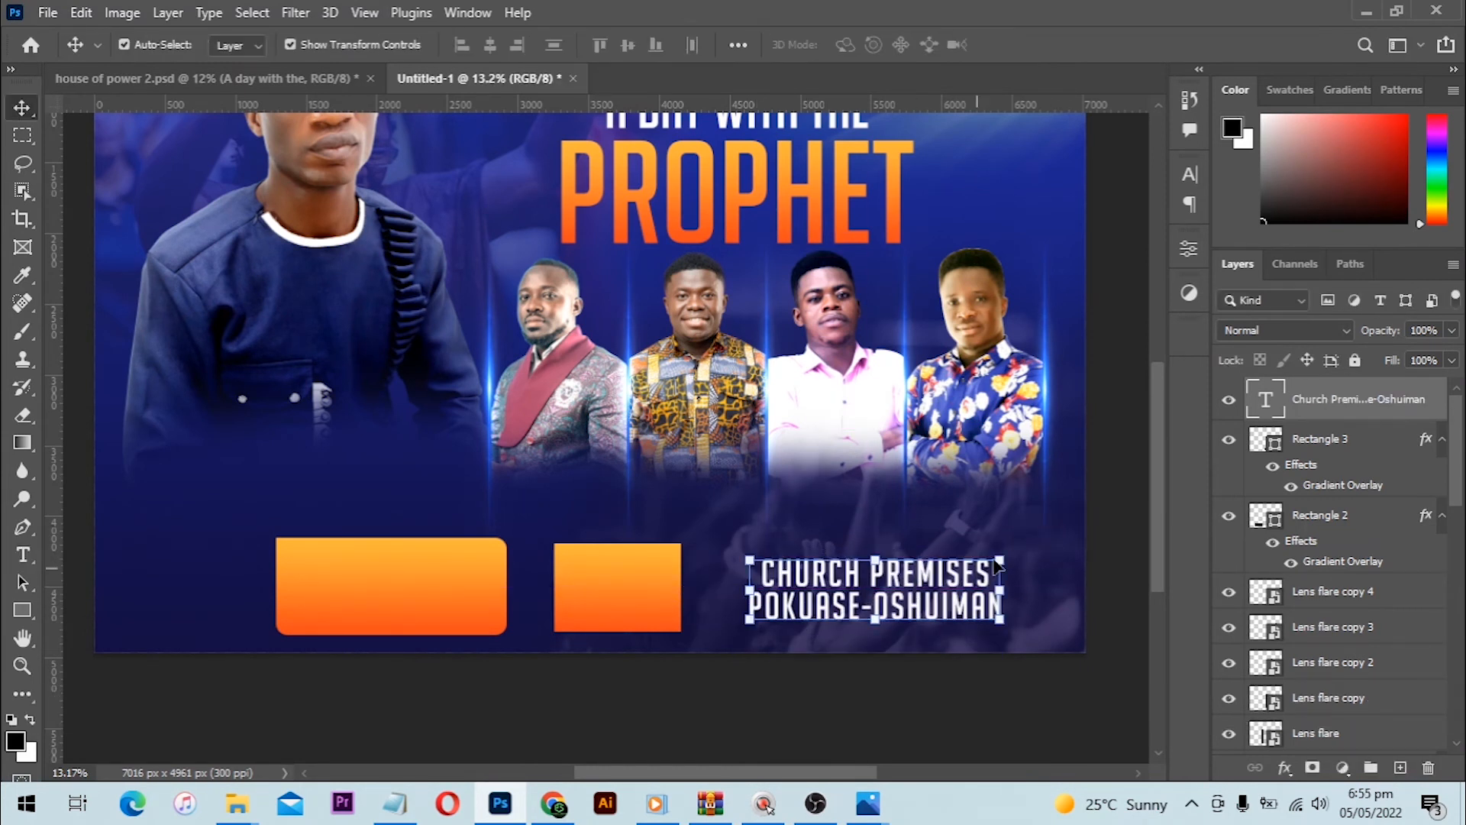
pyautogui.click(1123, 497)
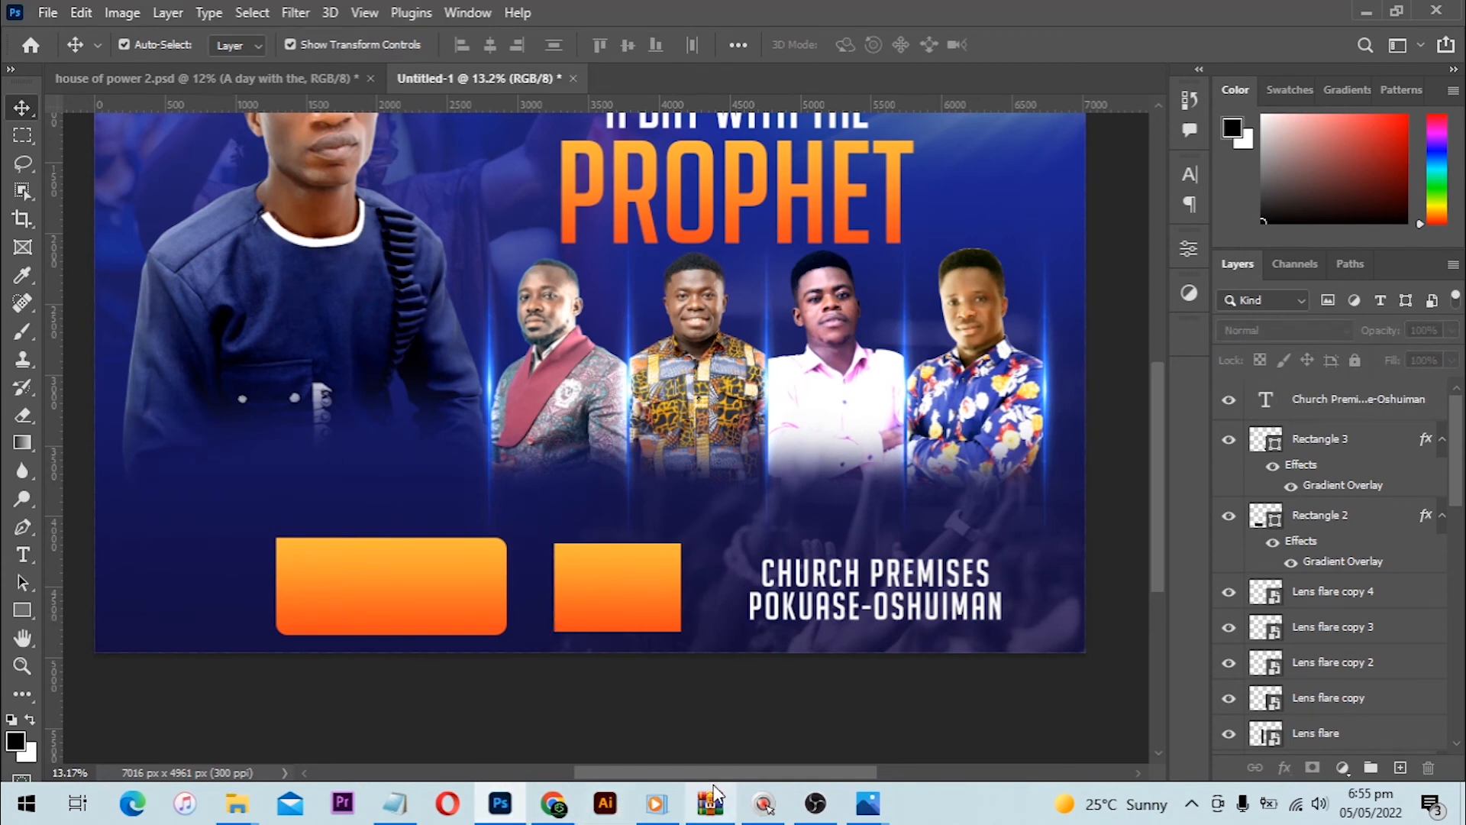
# - Copy "FRI. 6TH MAY 2022" from the Notepad notes and paste it as a new text layer on the wider gradient box
pyautogui.click(395, 802)
pyautogui.moveTo(1000, 262); pyautogui.dragTo(1070, 289)
pyautogui.hotkey('ctrl', 'c')
pyautogui.click(384, 687)
pyautogui.press('t')
pyautogui.click(317, 574)
pyautogui.hotkey('ctrl', 'v')
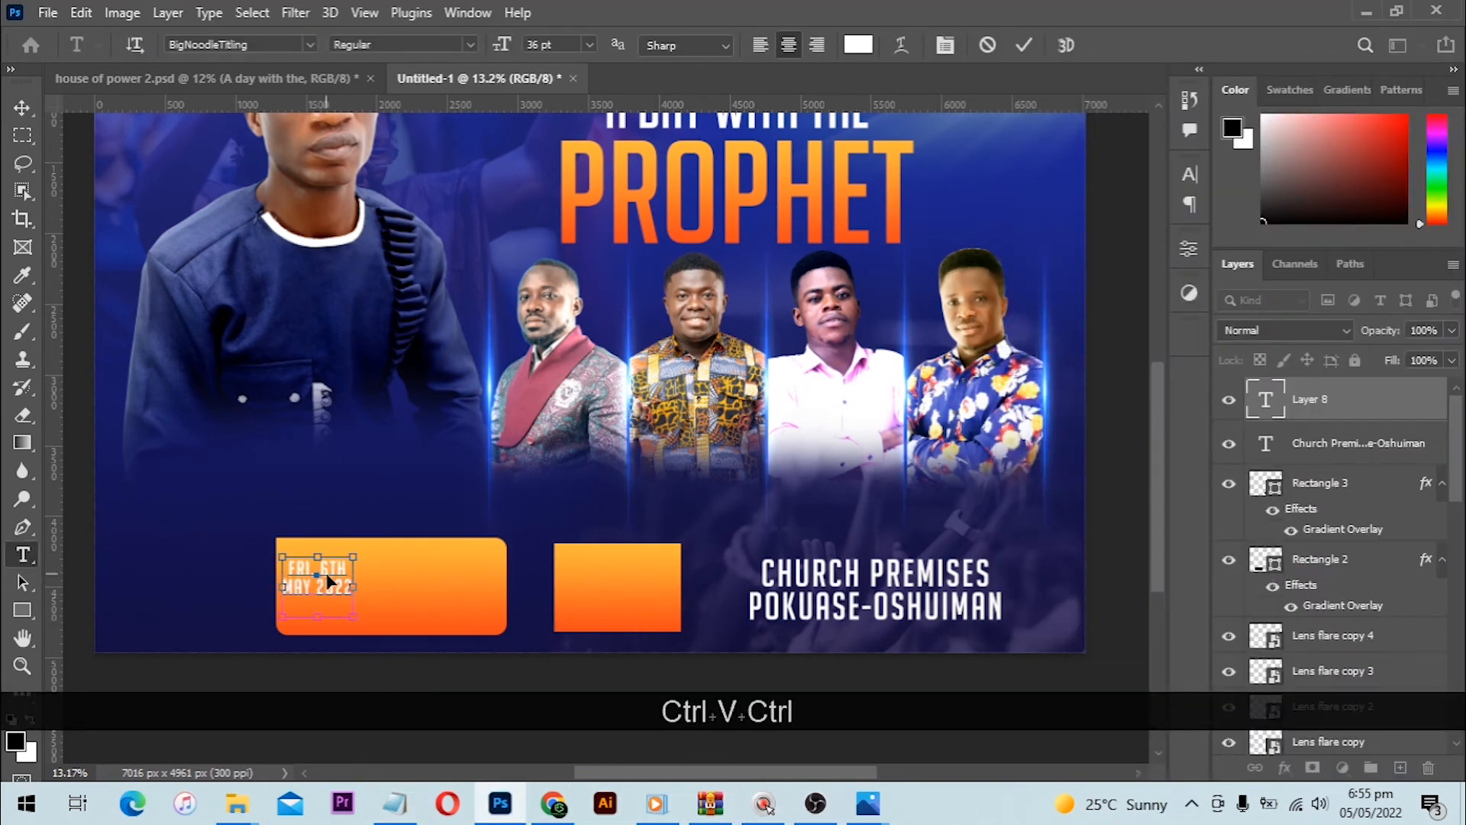
pyautogui.hotkey('ctrl', 'Return')
# - Enlarge the date text to fit the wider gradient box and nudge it slightly downward
pyautogui.moveTo(354, 558); pyautogui.dragTo(454, 545)
pyautogui.press('Return')
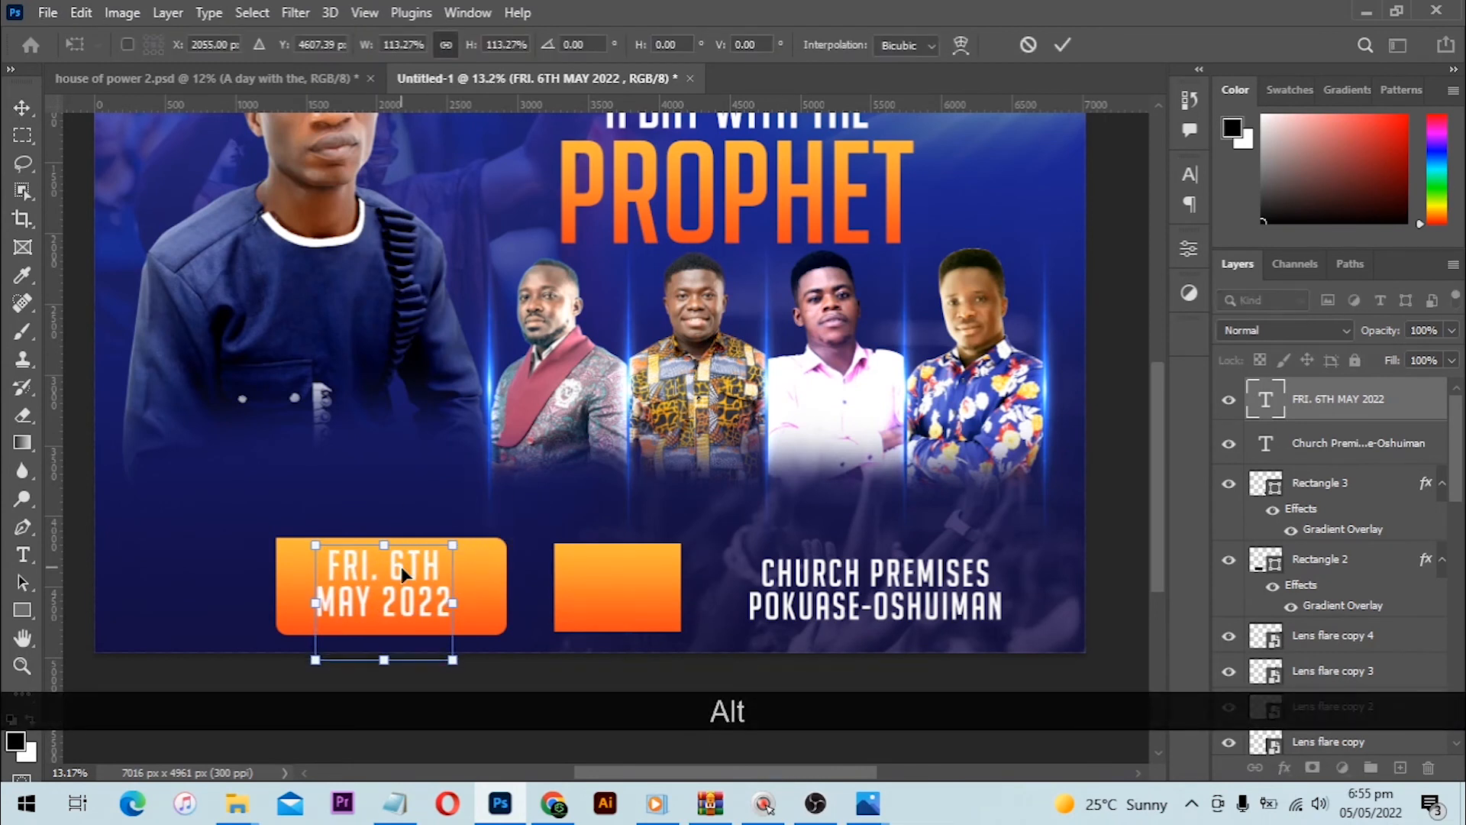
pyautogui.press('Return')
pyautogui.press('Down')
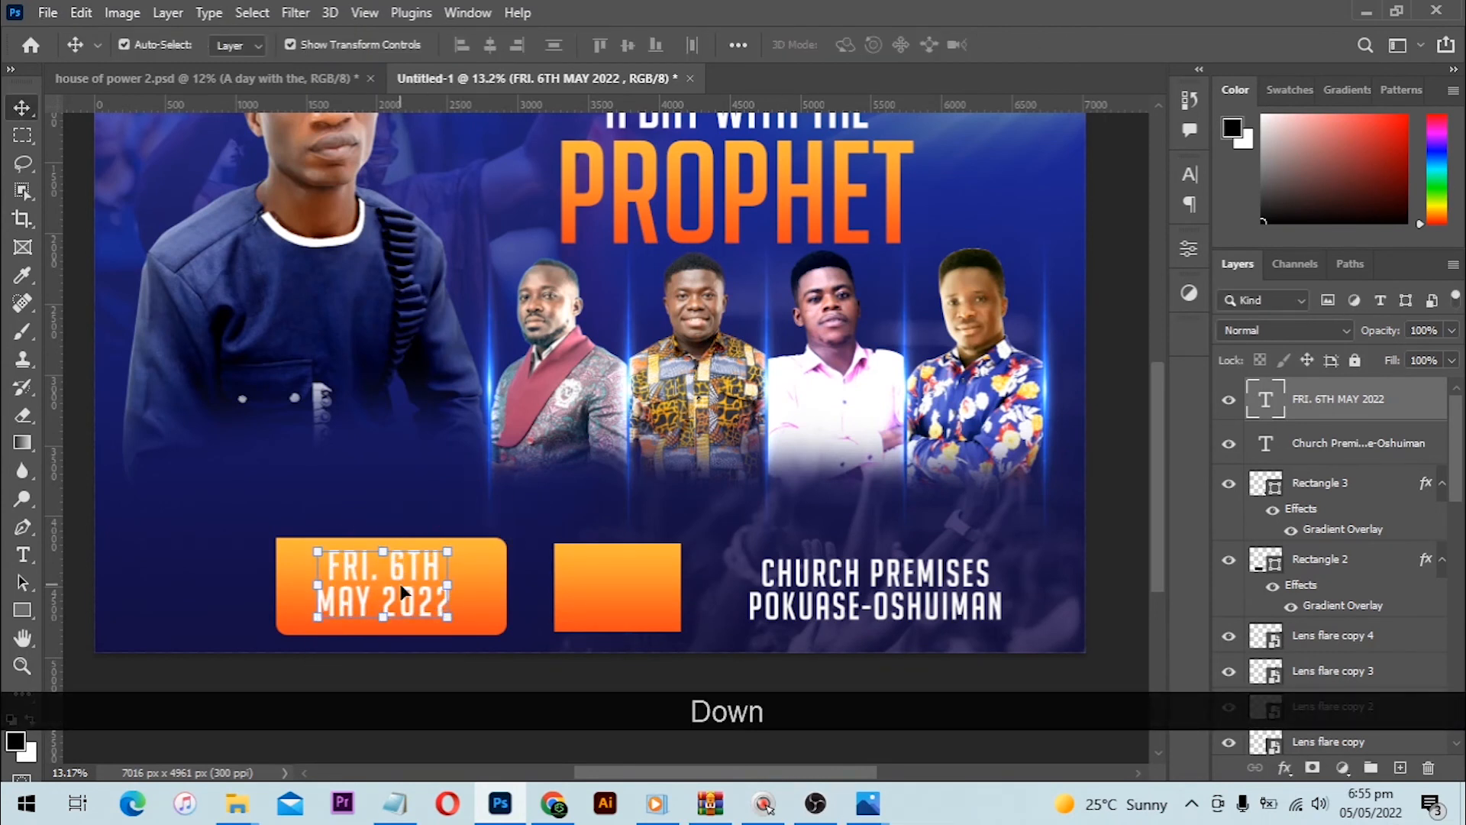
pyautogui.press('Down')
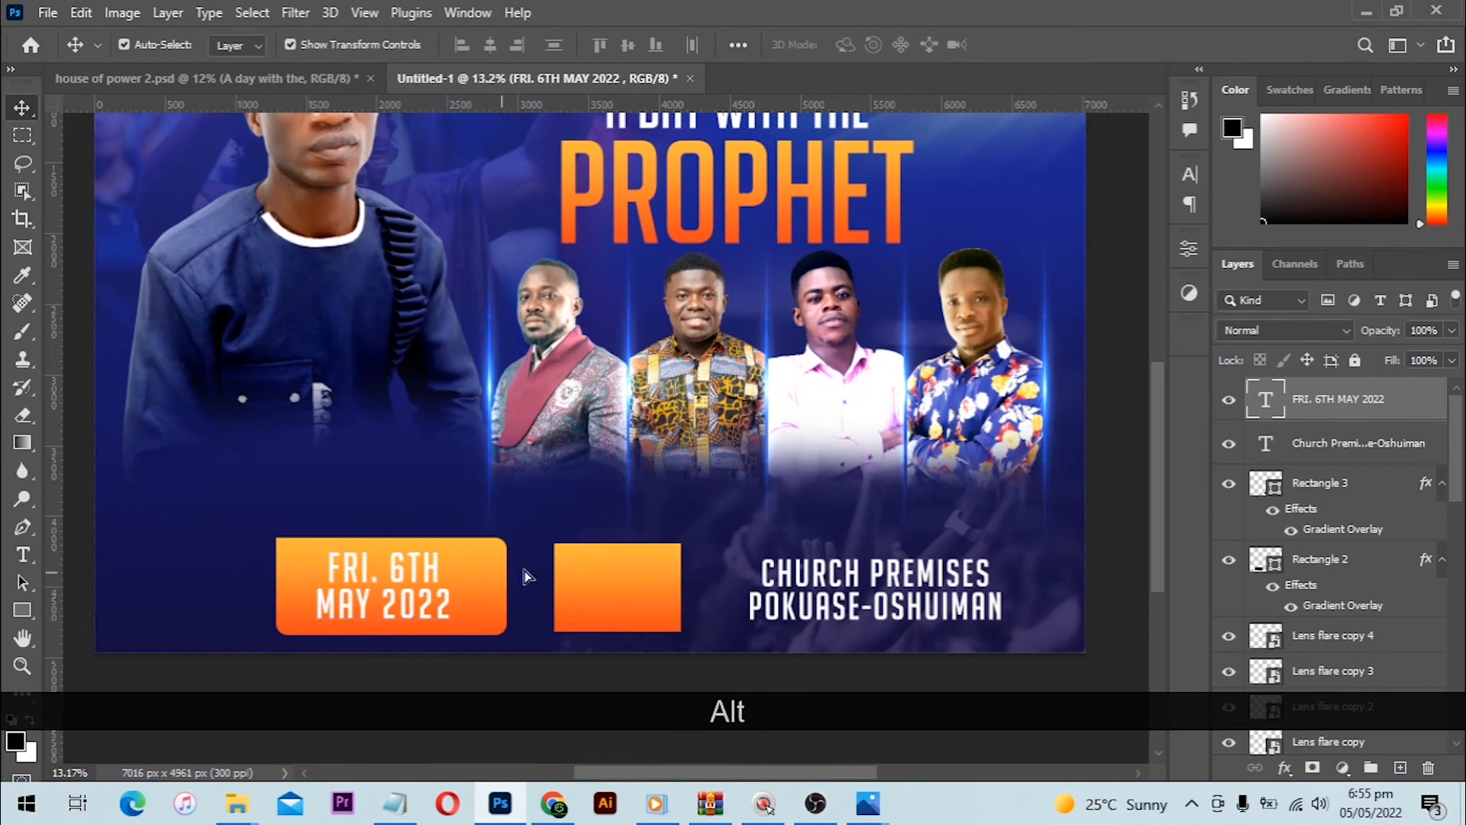
# - Duplicate the date text onto the smaller gradient box and replace its wording with "6:30 PM" from the Notepad notes
pyautogui.moveTo(400, 590); pyautogui.dragTo(595, 606)
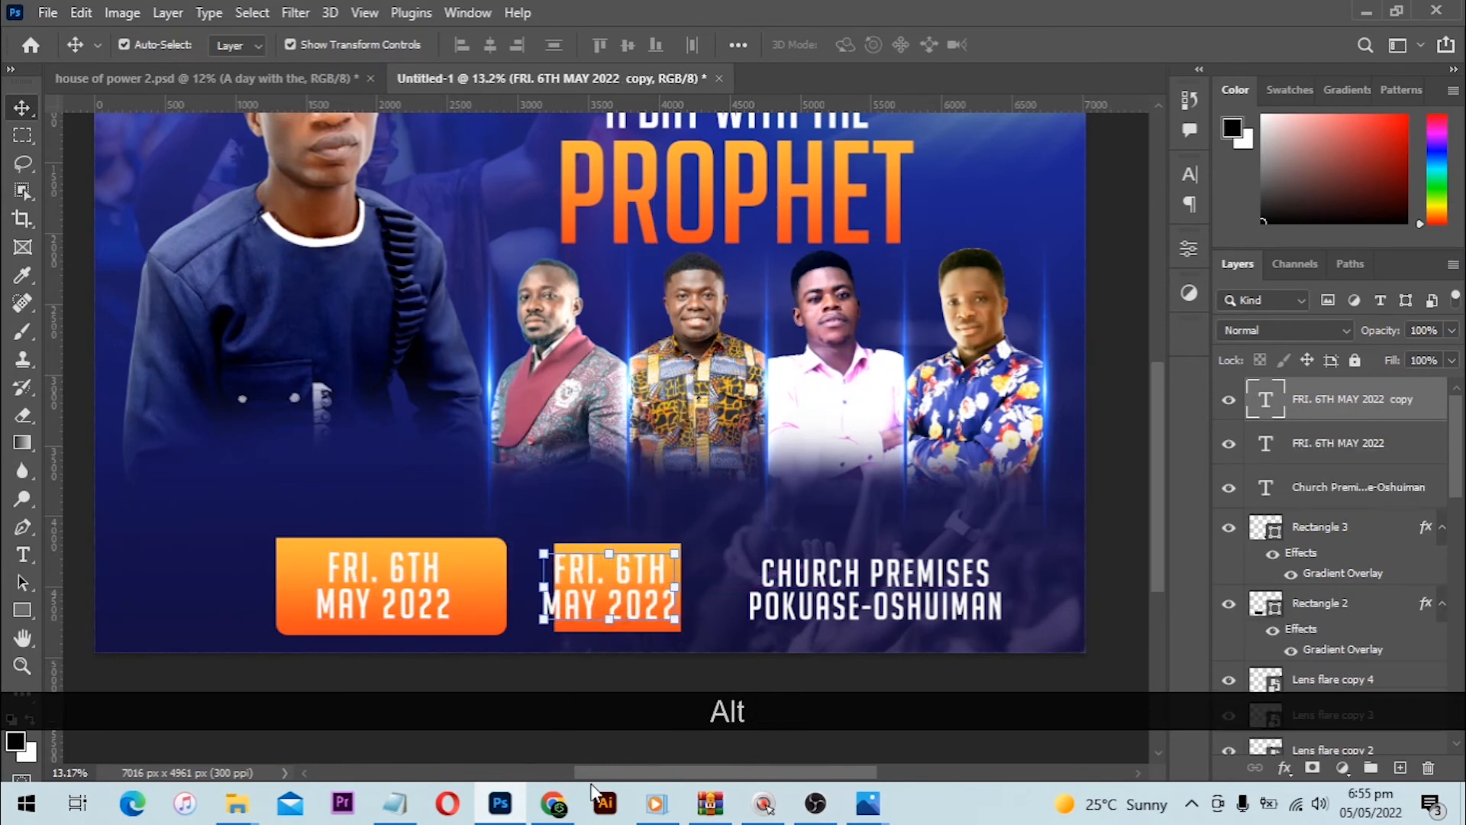
pyautogui.click(393, 805)
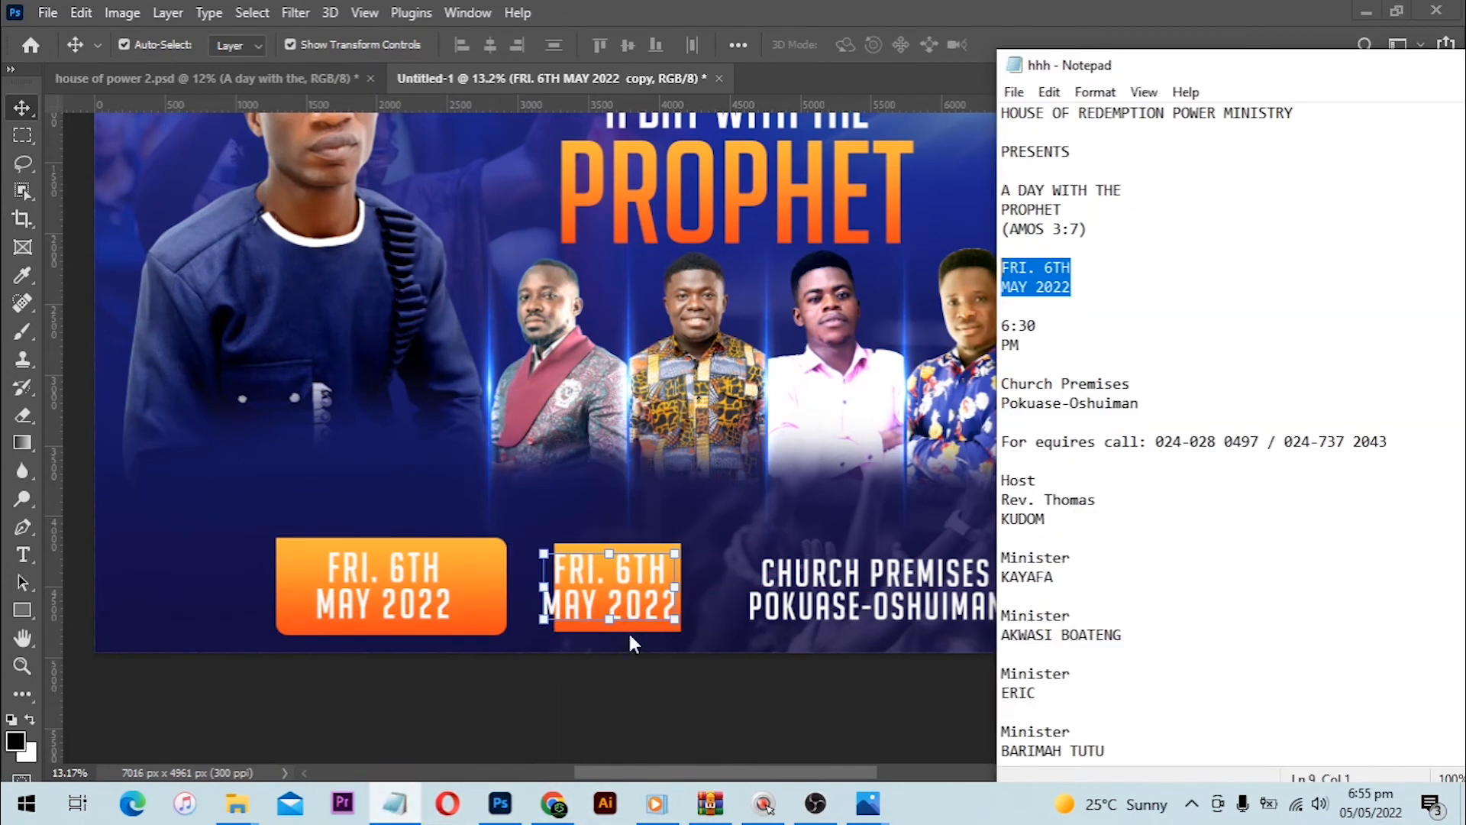
pyautogui.moveTo(1052, 341); pyautogui.dragTo(971, 329)
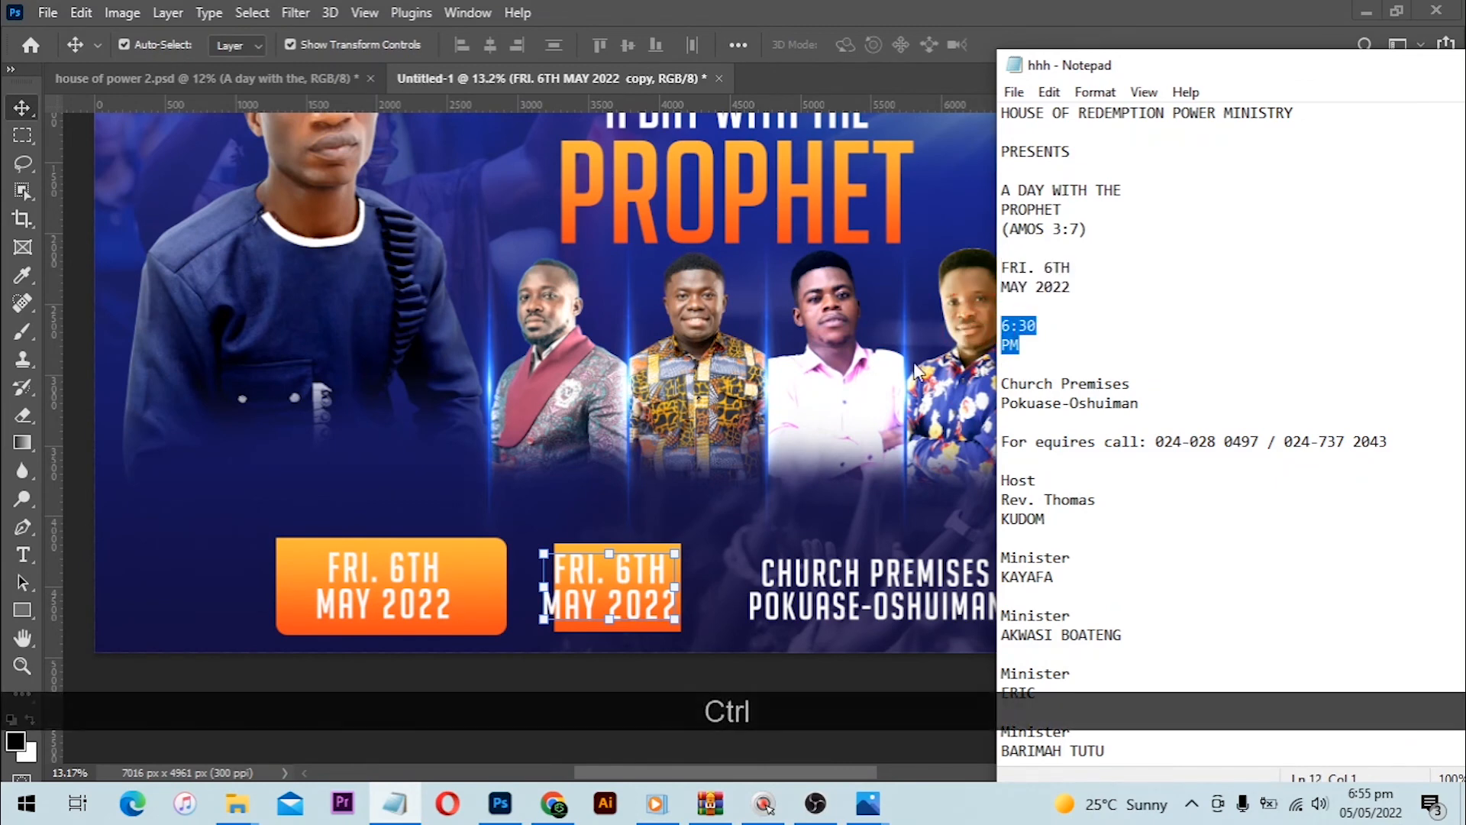
pyautogui.hotkey('ctrl', 'c')
pyautogui.click(606, 599)
pyautogui.keyDown('ctrl'); pyautogui.click(606, 598); pyautogui.keyUp('ctrl')
pyautogui.hotkey('ctrl', 'a')
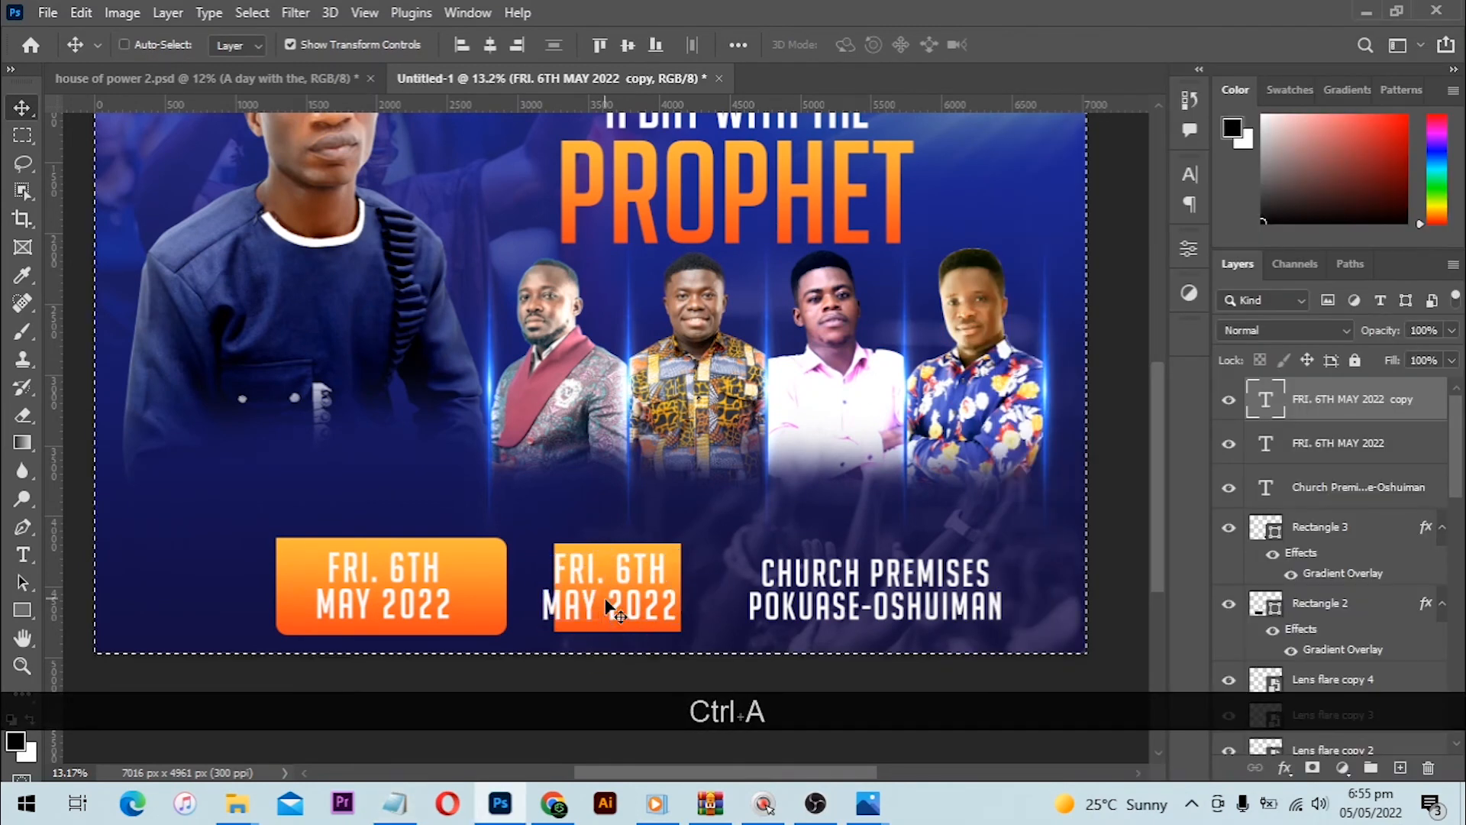
pyautogui.hotkey('ctrl', 'd')
pyautogui.doubleClick(633, 580)
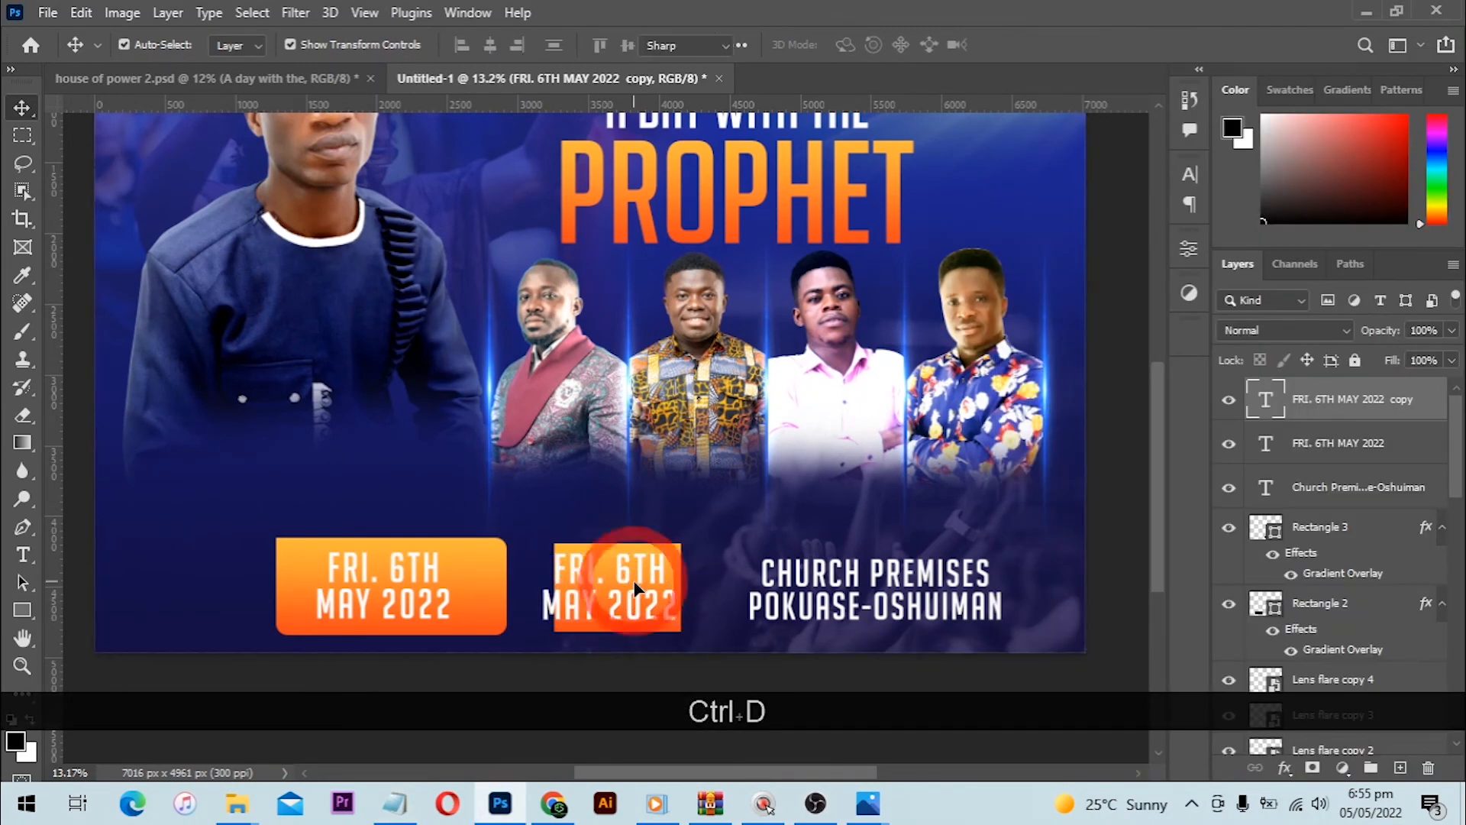
pyautogui.hotkey('ctrl', 'v')
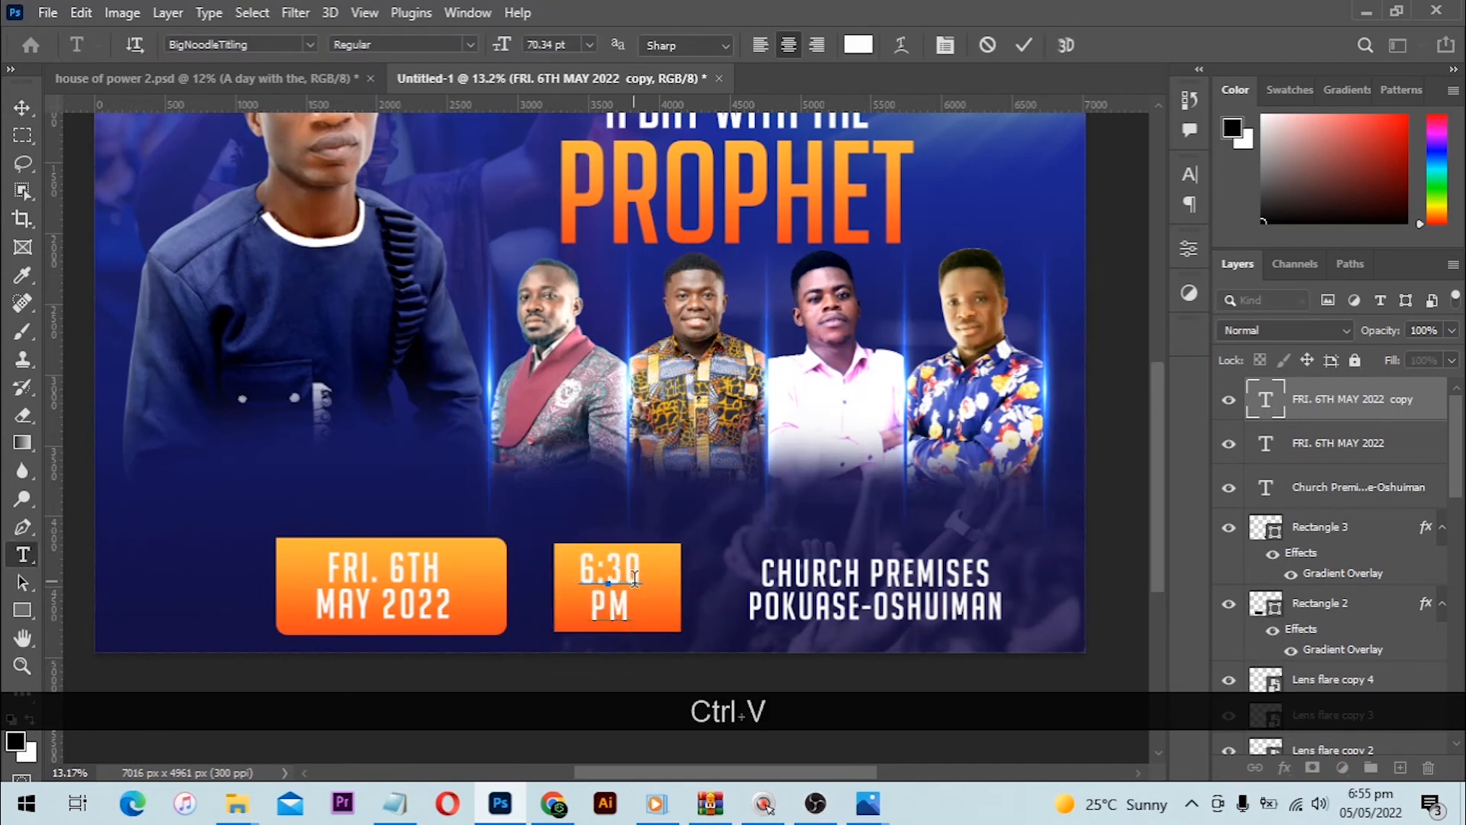
pyautogui.press('KP_Enter')
pyautogui.press('v')
# - Centre the time and date texts horizontally on their respective gradient boxes
pyautogui.press('shift')
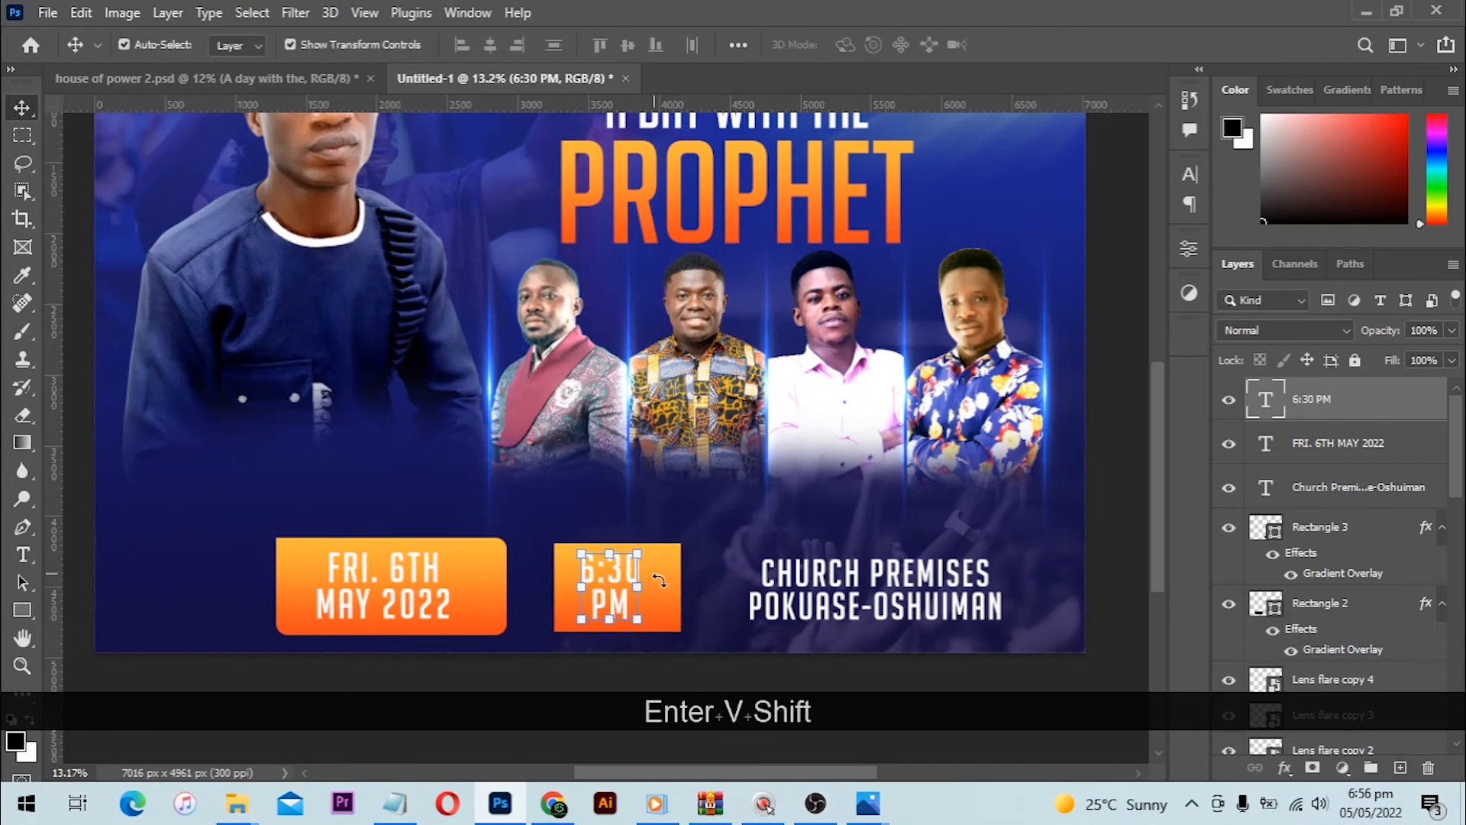
pyautogui.keyDown('shift'); pyautogui.click(672, 607); pyautogui.keyUp('shift')
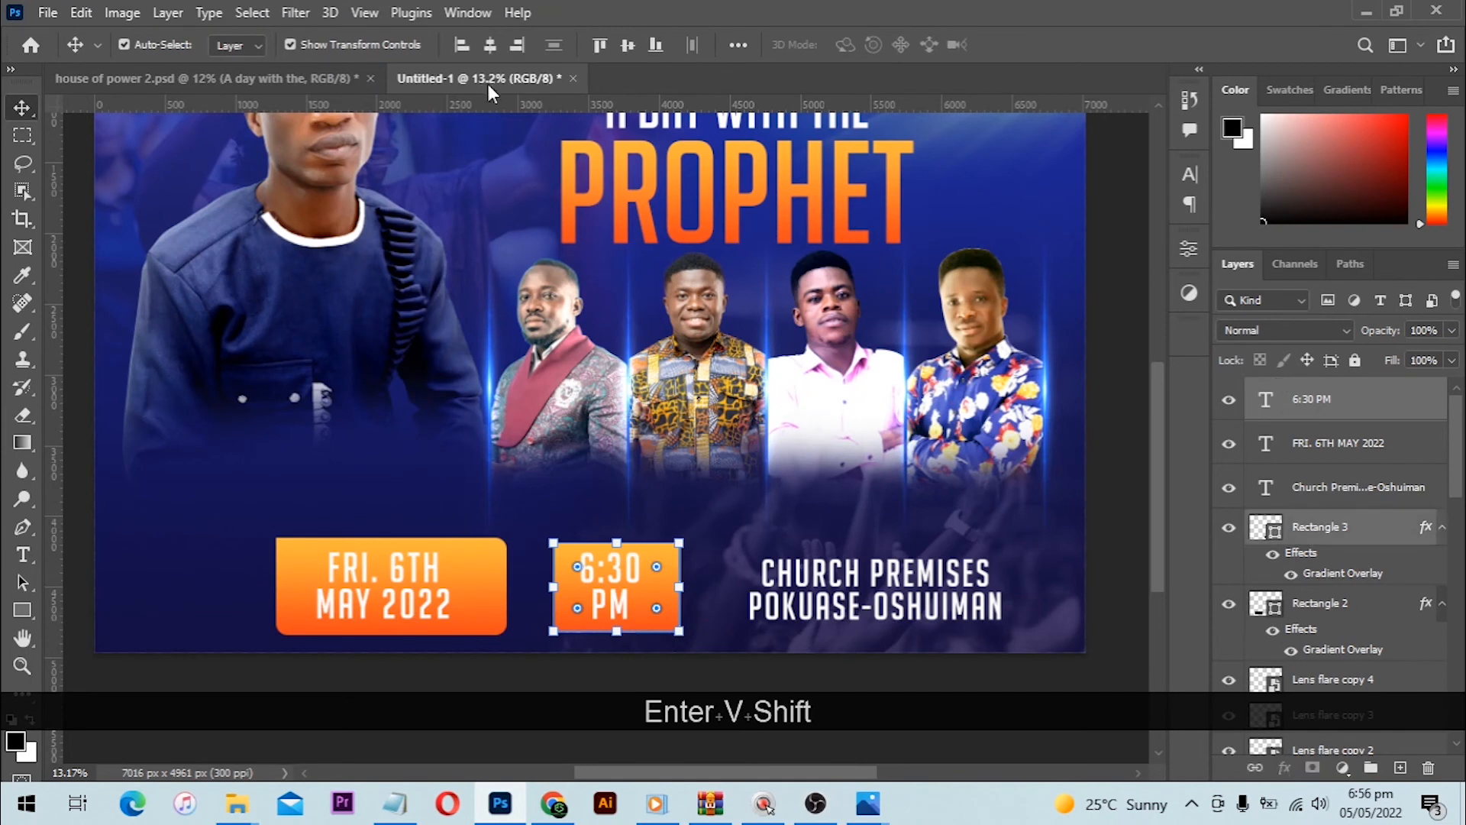
pyautogui.click(491, 45)
pyautogui.click(360, 568)
pyautogui.keyDown('shift'); pyautogui.click(481, 622); pyautogui.keyUp('shift')
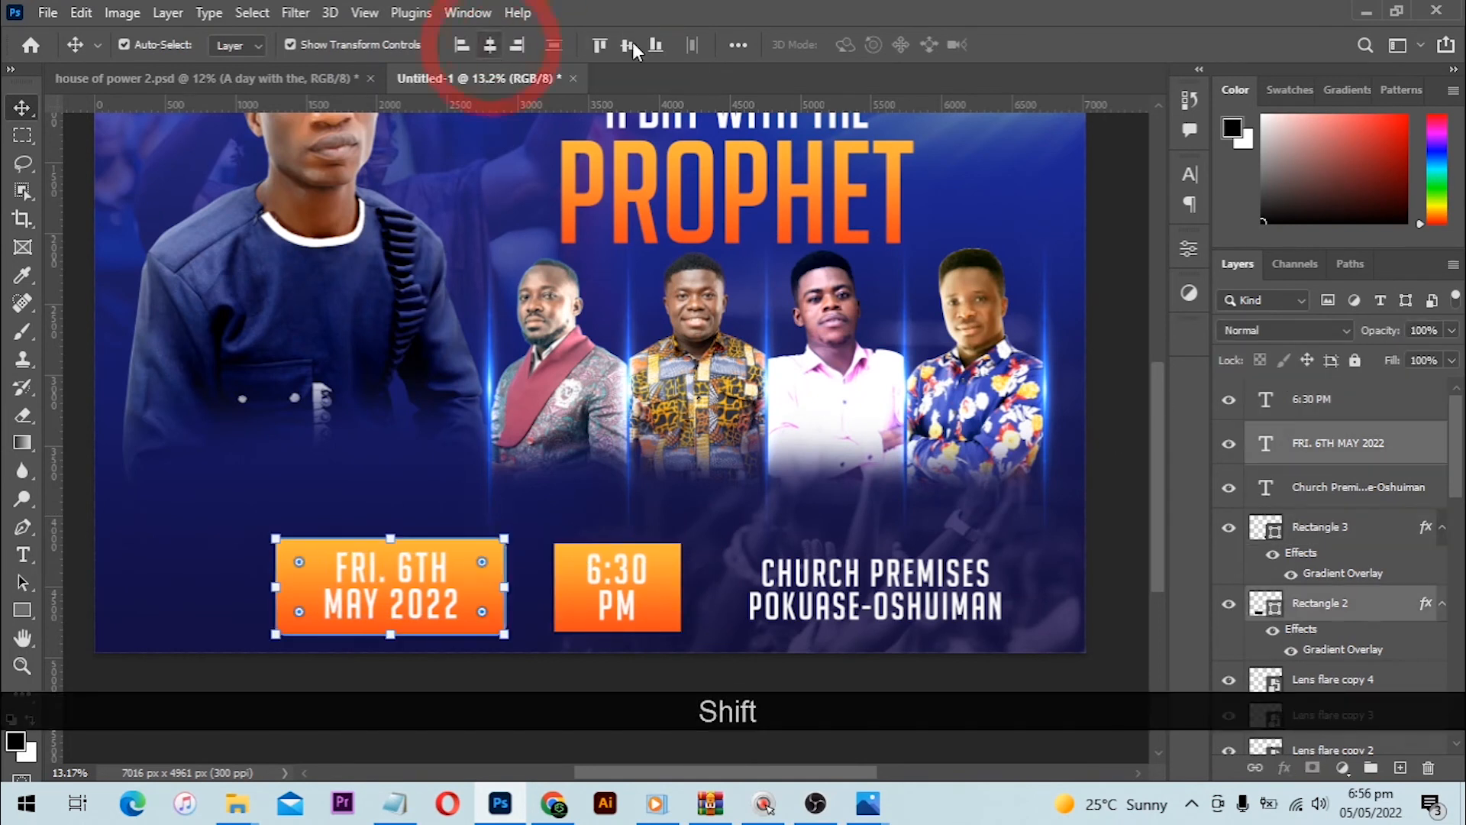
pyautogui.click(491, 45)
pyautogui.click(1095, 263)
# - Enlarge the venue text slightly and reposition it between the time box and the flyer's edge
pyautogui.scroll(1, 853, 603)
pyautogui.click(854, 607)
pyautogui.moveTo(1002, 571); pyautogui.dragTo(1018, 566)
pyautogui.doubleClick(933, 600)
pyautogui.moveTo(950, 600); pyautogui.dragTo(932, 601)
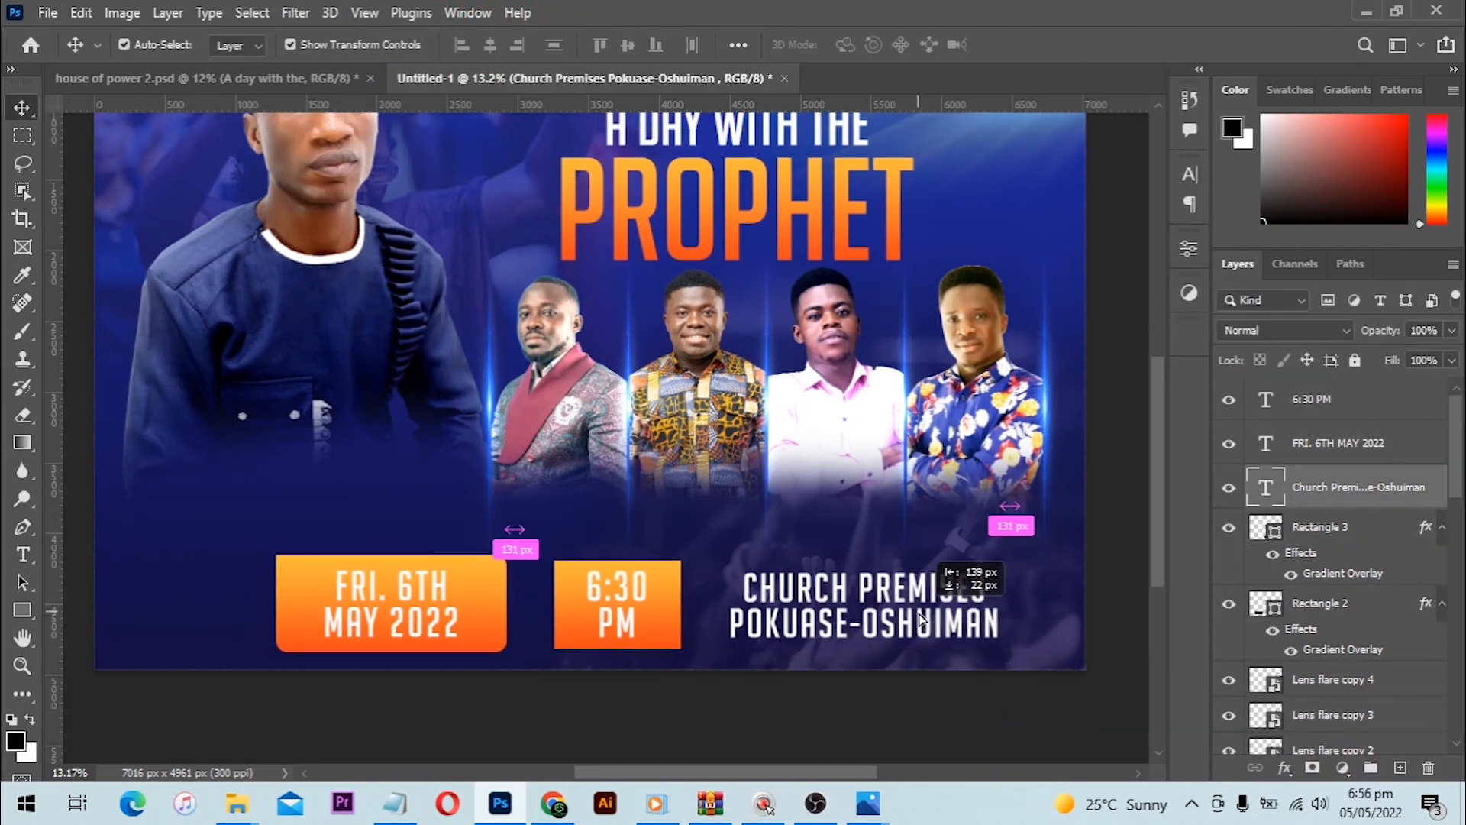
pyautogui.click(670, 675)
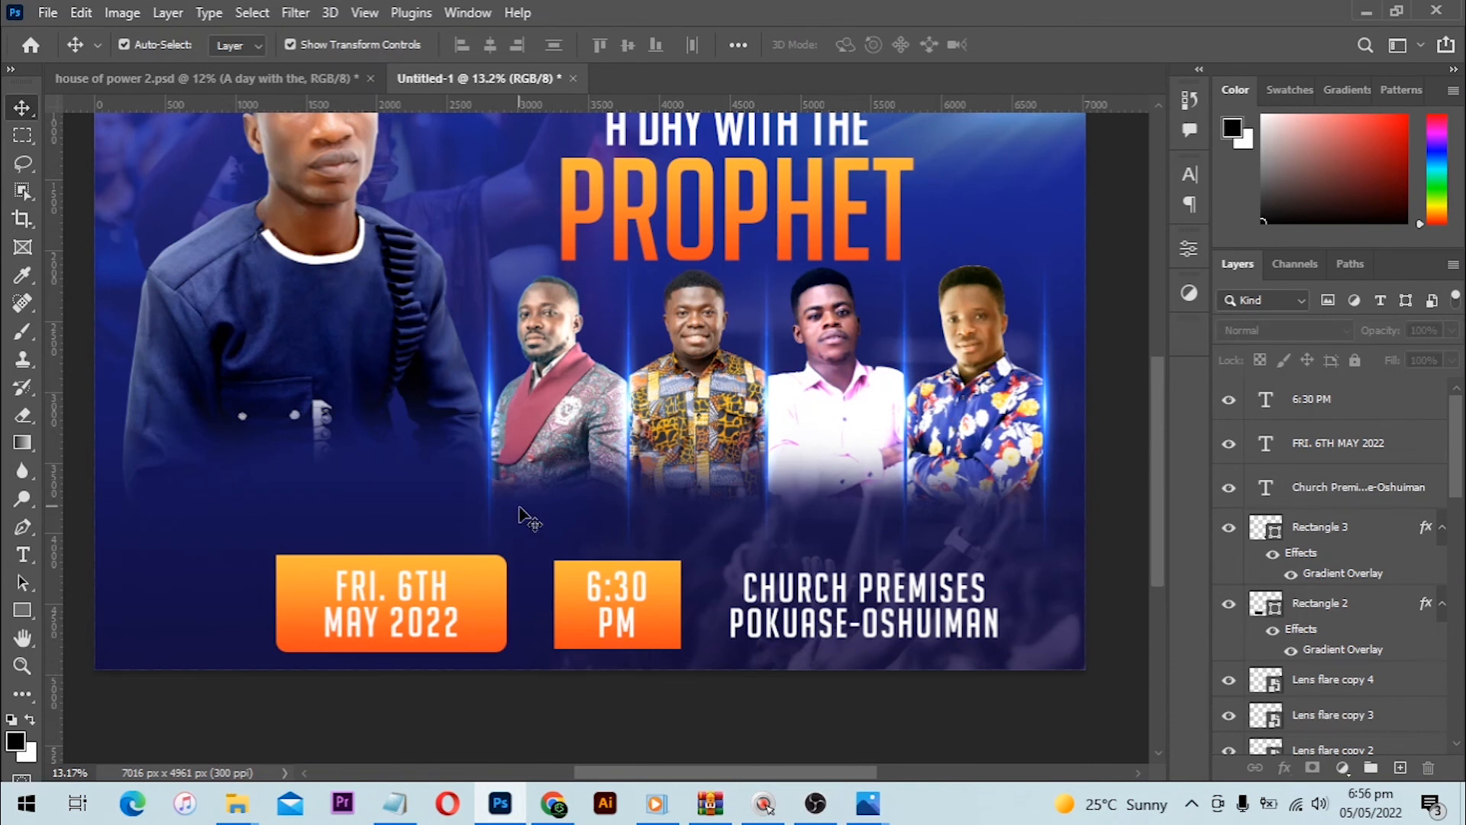
pyautogui.scroll(1, 520, 508)
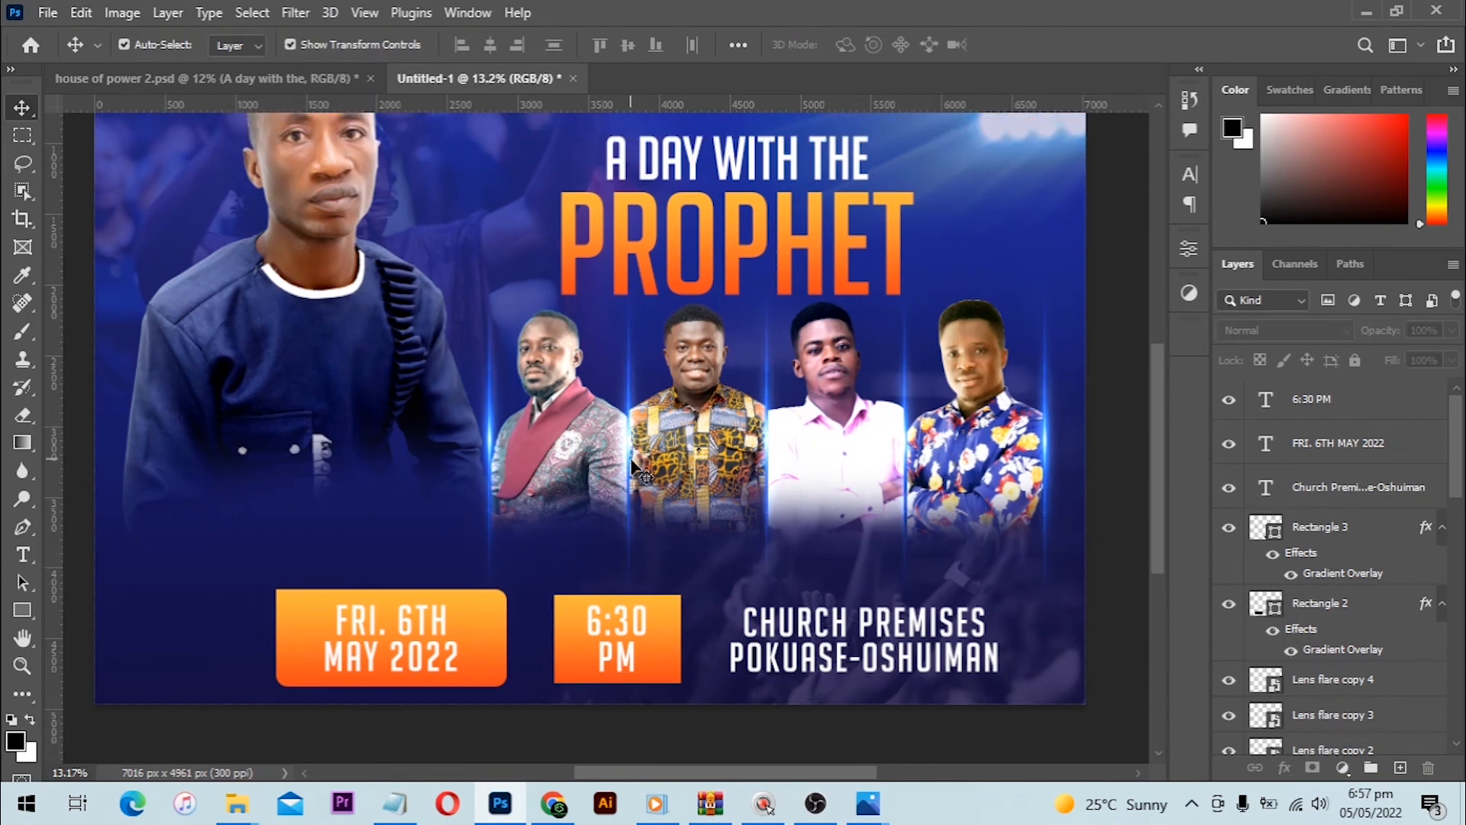
# - Copy the host and minister name captions from house of power 2.psd into the Untitled-1 flyer, over the lower part of the photos
pyautogui.scroll(2, 625, 462)
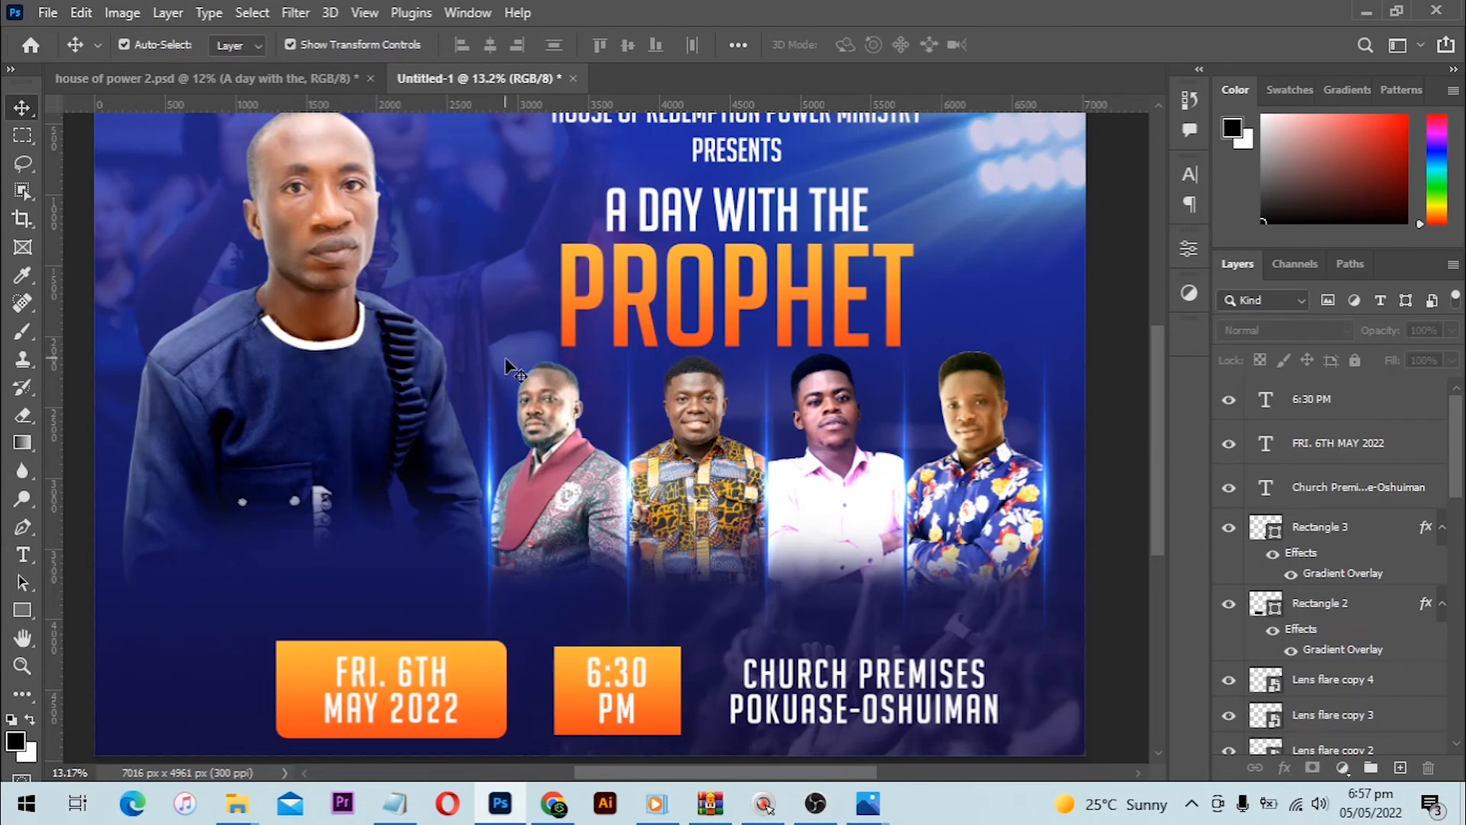
pyautogui.click(329, 75)
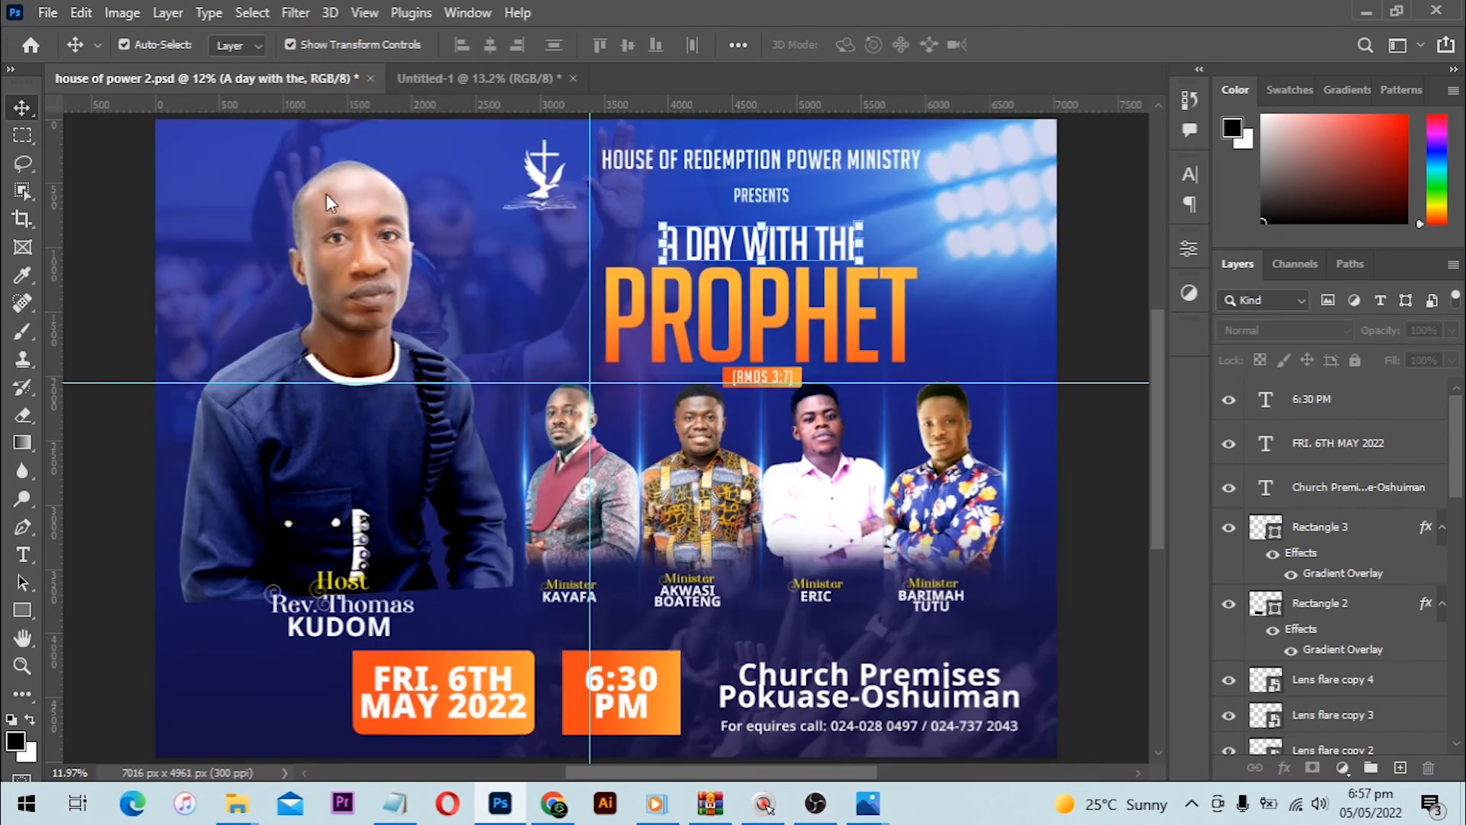
pyautogui.moveTo(344, 560); pyautogui.dragTo(310, 560)
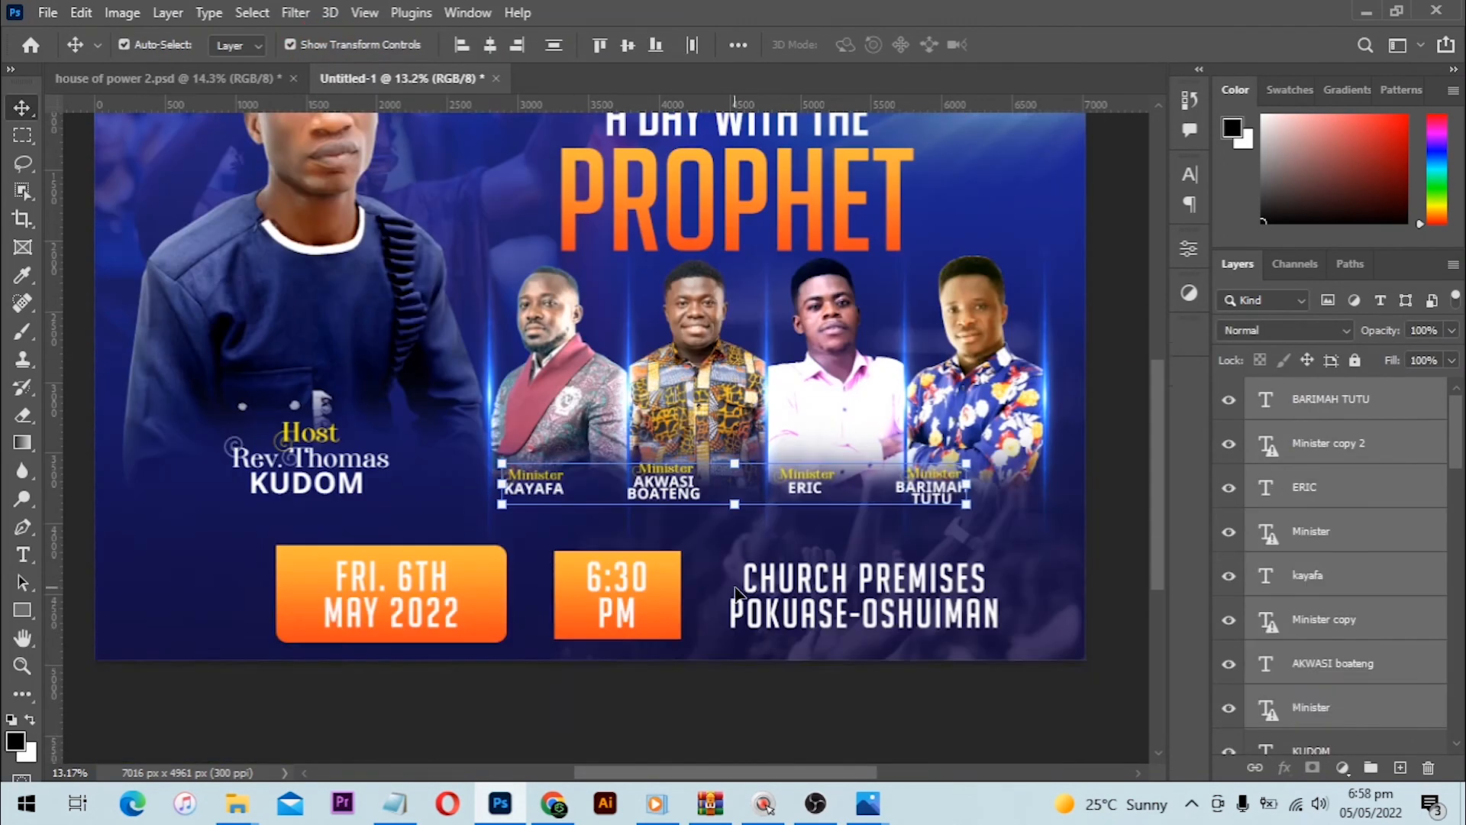
# - Move the minister captions down and space them out so each title and name sits beneath its own guest photo
pyautogui.moveTo(638, 527)
pyautogui.mouseDown()
pyautogui.moveTo(643, 513)
pyautogui.moveTo(656, 529)
pyautogui.mouseUp()
pyautogui.click(809, 571)
pyautogui.moveTo(820, 527); pyautogui.dragTo(679, 533)
pyautogui.scroll(1, 672, 546)
pyautogui.click(672, 547)
pyautogui.press('Escape')
pyautogui.click(693, 528)
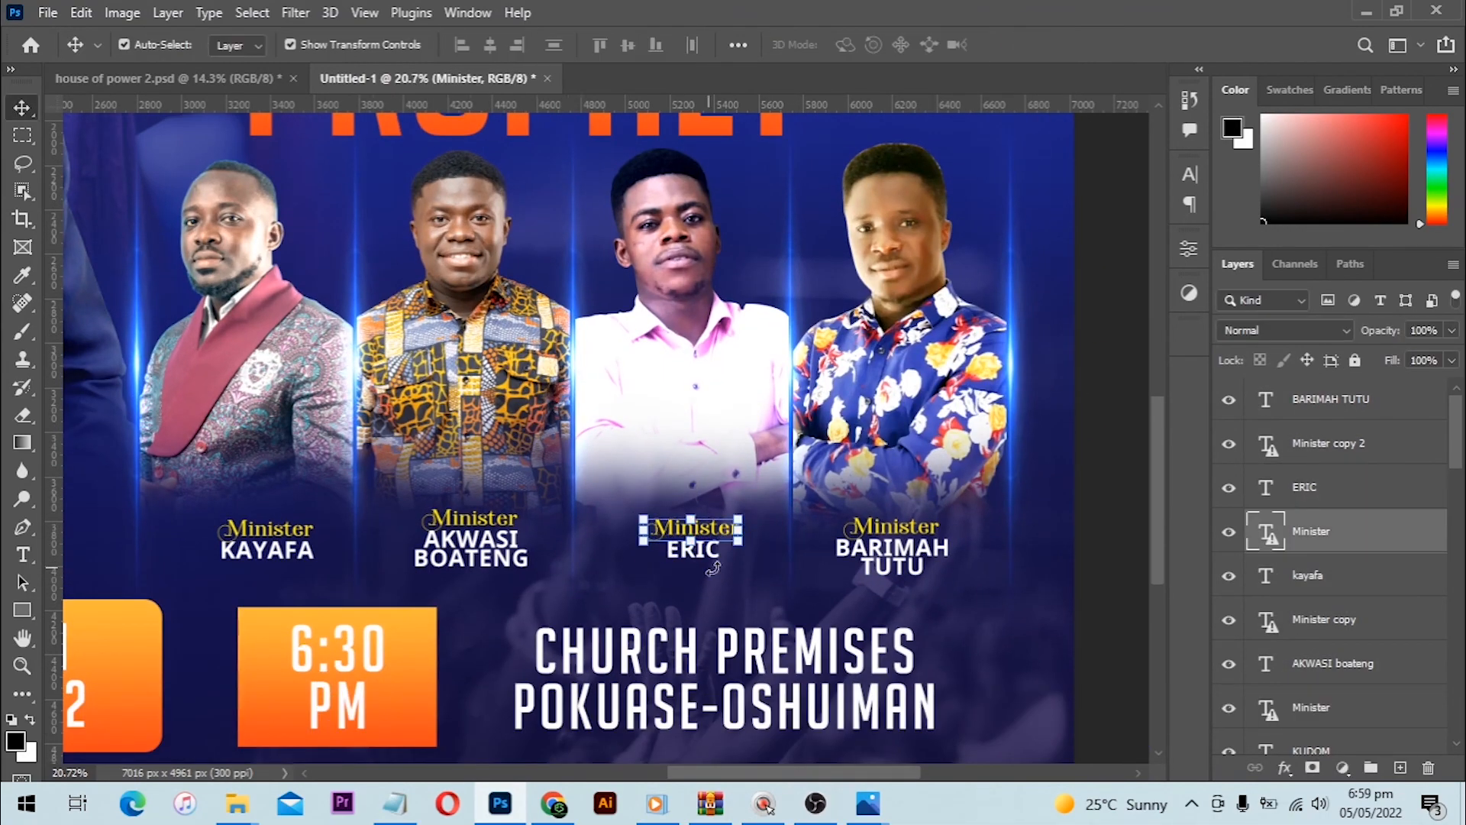
# - Select the third minister's title and name together, centre them beneath the guest in the pale pink shirt, and clear the selection
pyautogui.scroll(5, 710, 569)
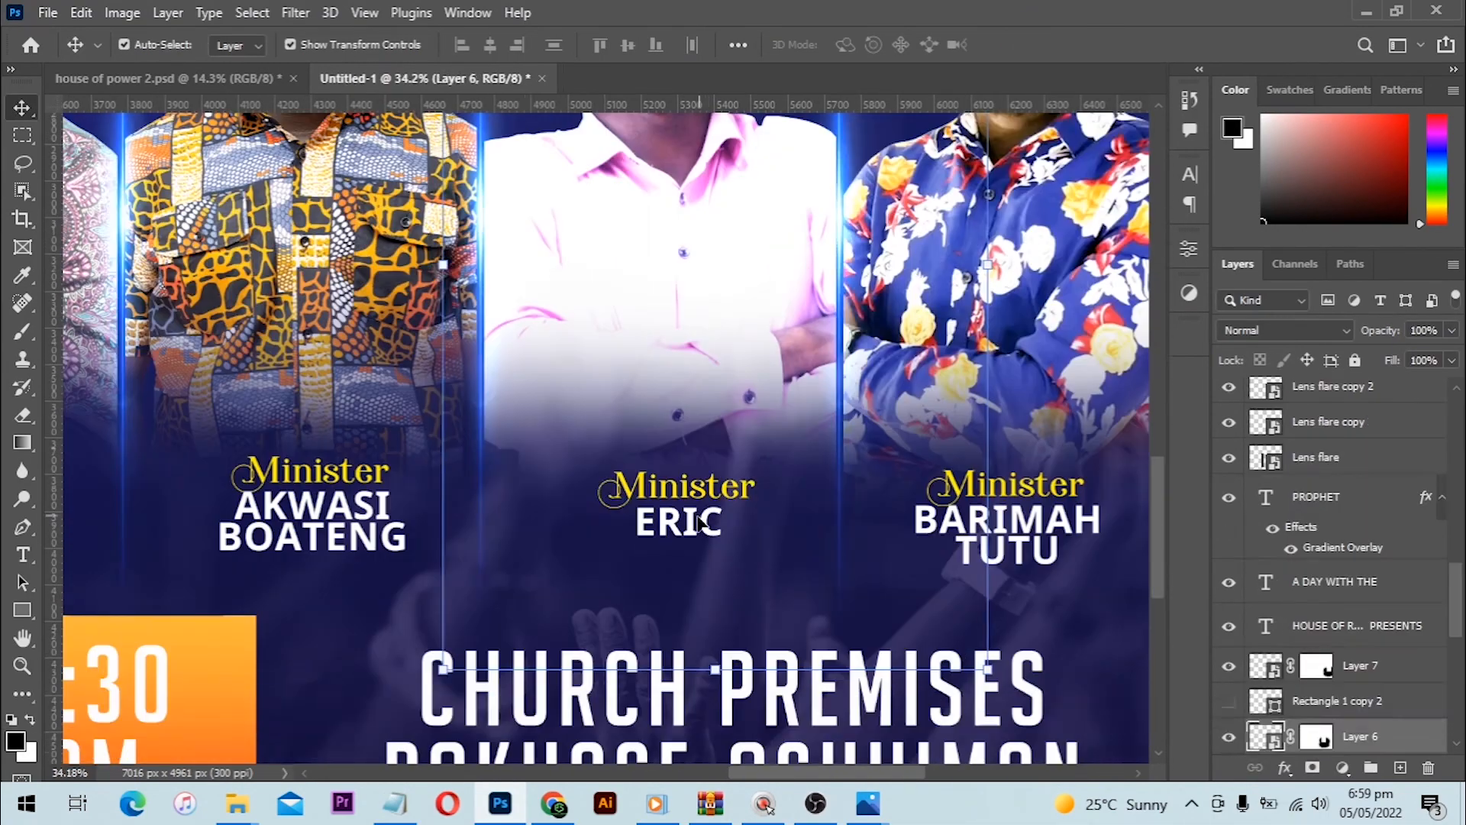
pyautogui.keyDown('shift'); pyautogui.click(670, 517); pyautogui.keyUp('shift')
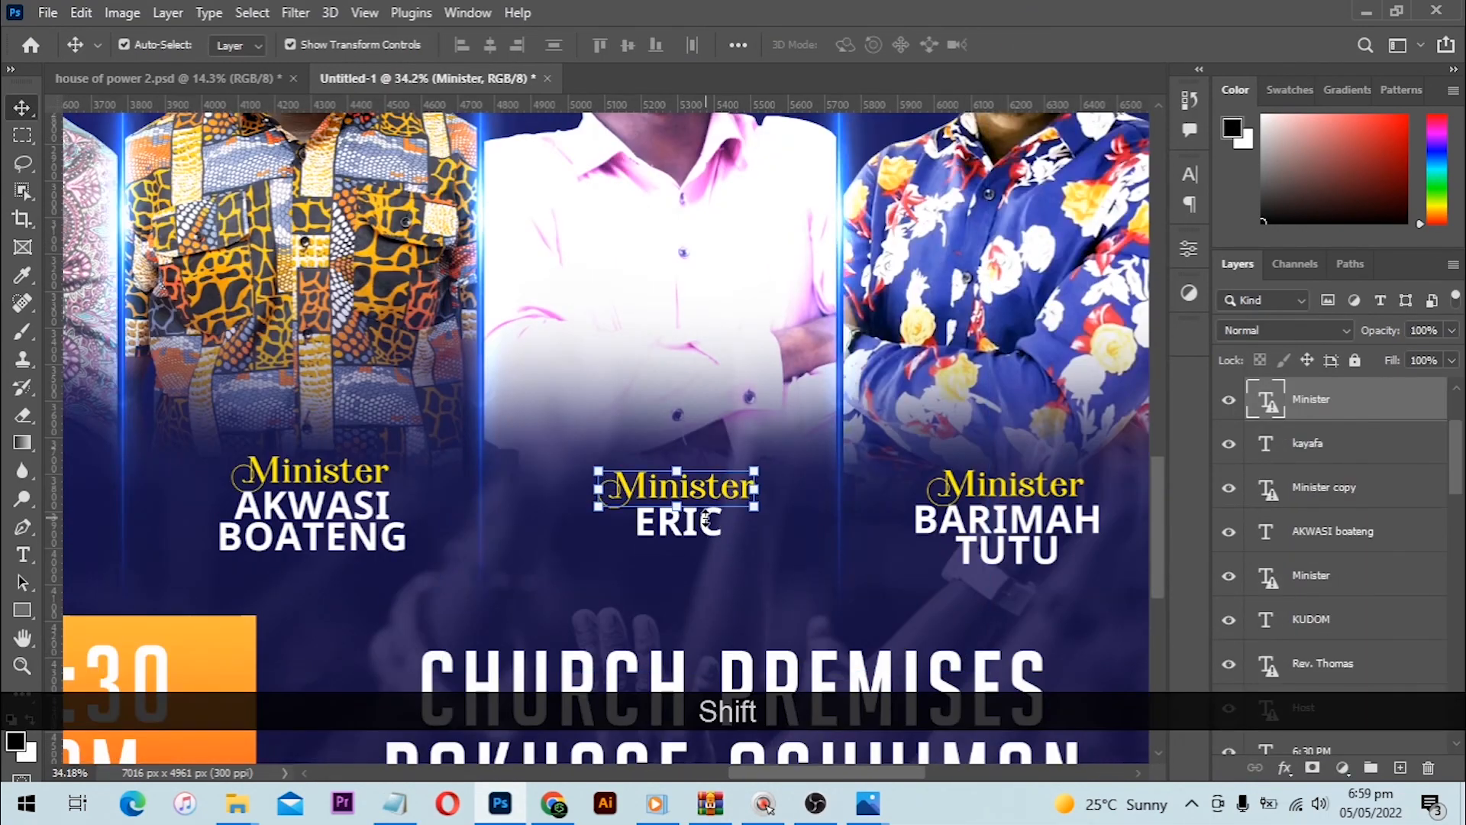
pyautogui.moveTo(670, 517); pyautogui.dragTo(687, 527)
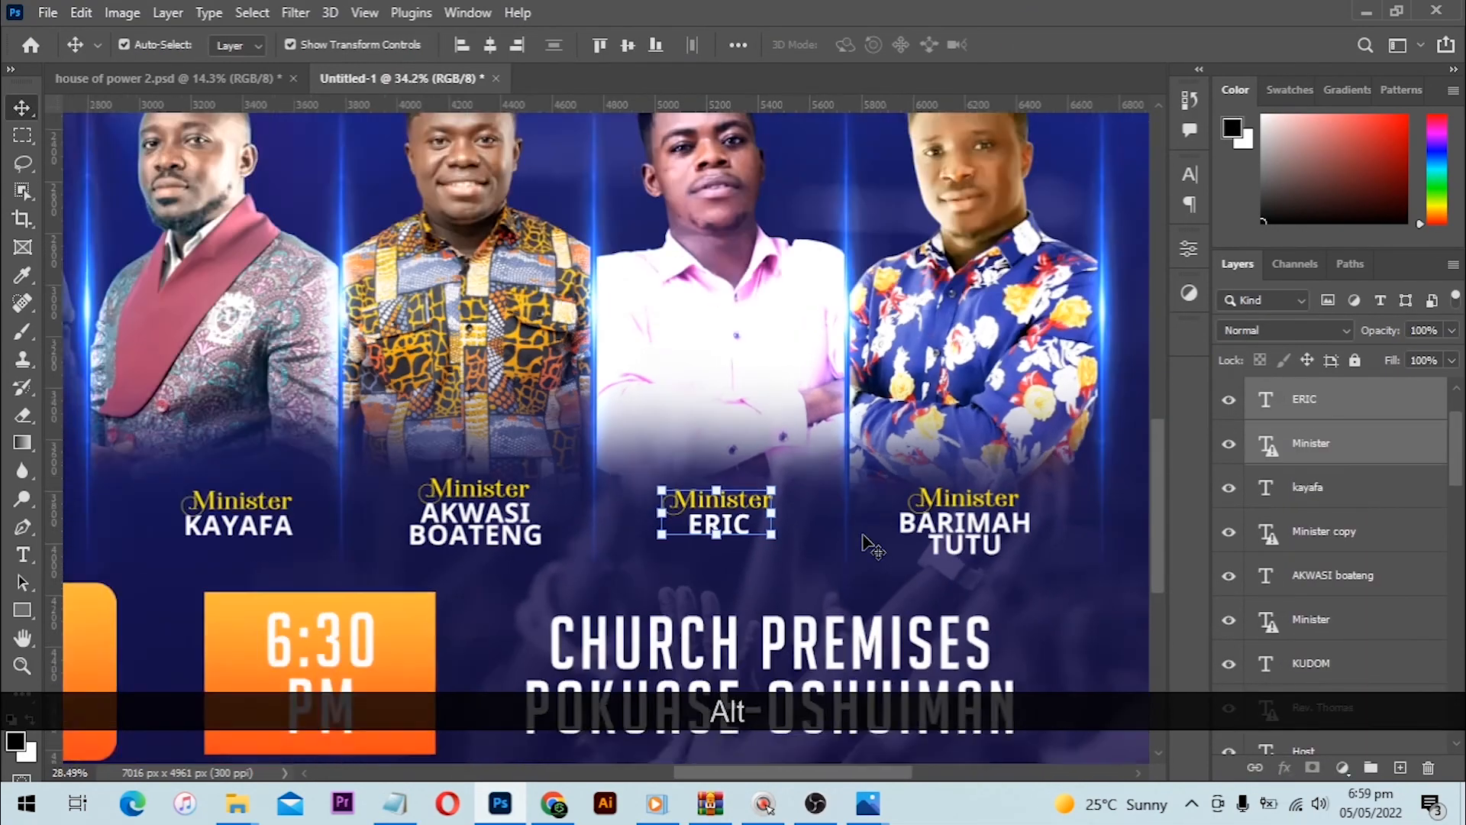
pyautogui.scroll(-1, 862, 544)
pyautogui.moveTo(344, 528); pyautogui.dragTo(707, 548)
pyautogui.scroll(3, 718, 556)
pyautogui.click(710, 523)
pyautogui.keyDown('shift'); pyautogui.click(764, 562); pyautogui.keyUp('shift')
pyautogui.scroll(2, 766, 560)
pyautogui.hotkey('ctrl', '0')
pyautogui.click(1113, 458)
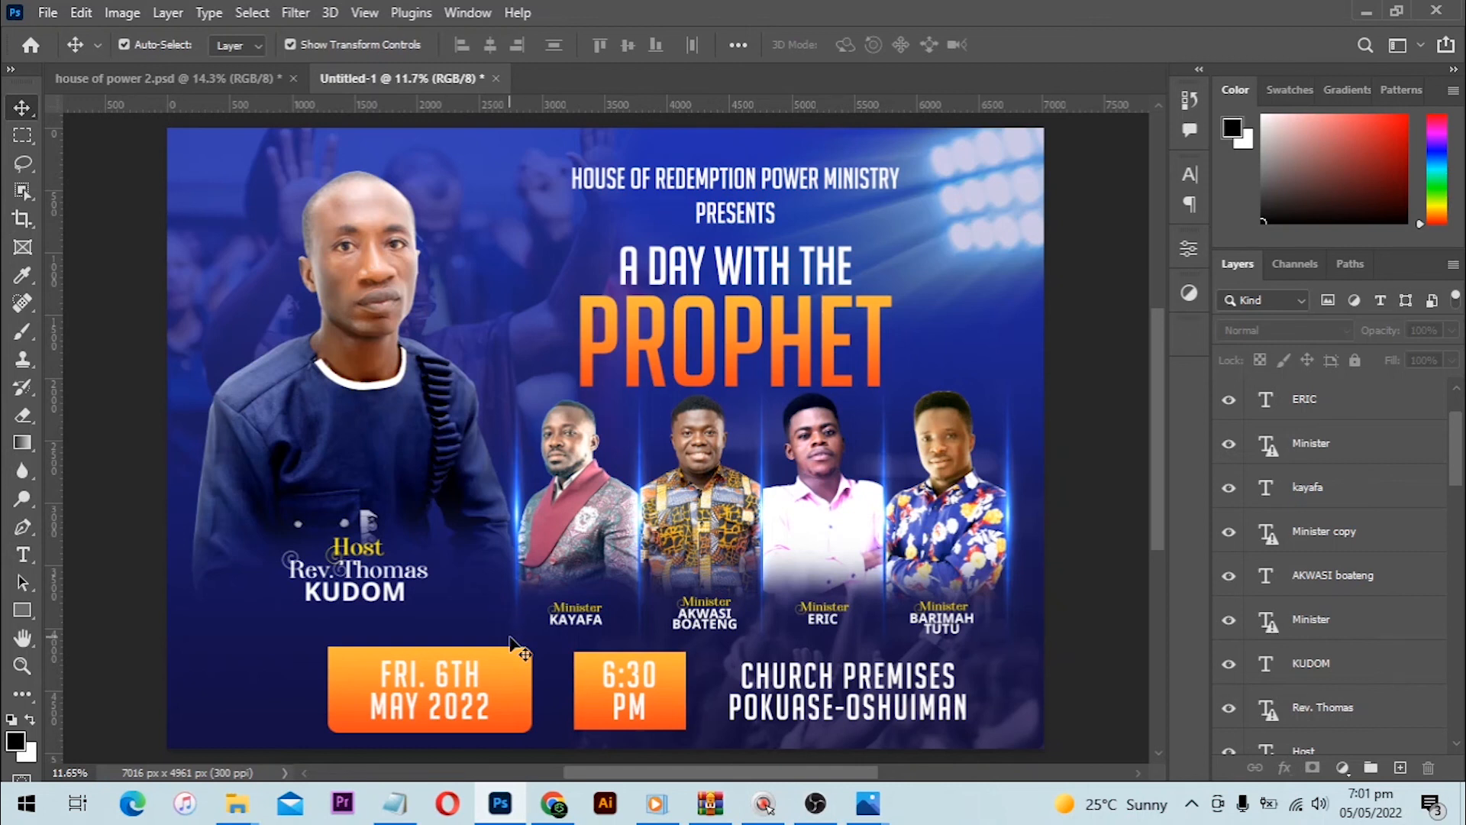
# - Switch to Chrome and look through the flyer and poster listings on the All Template shop page
pyautogui.click(535, 811)
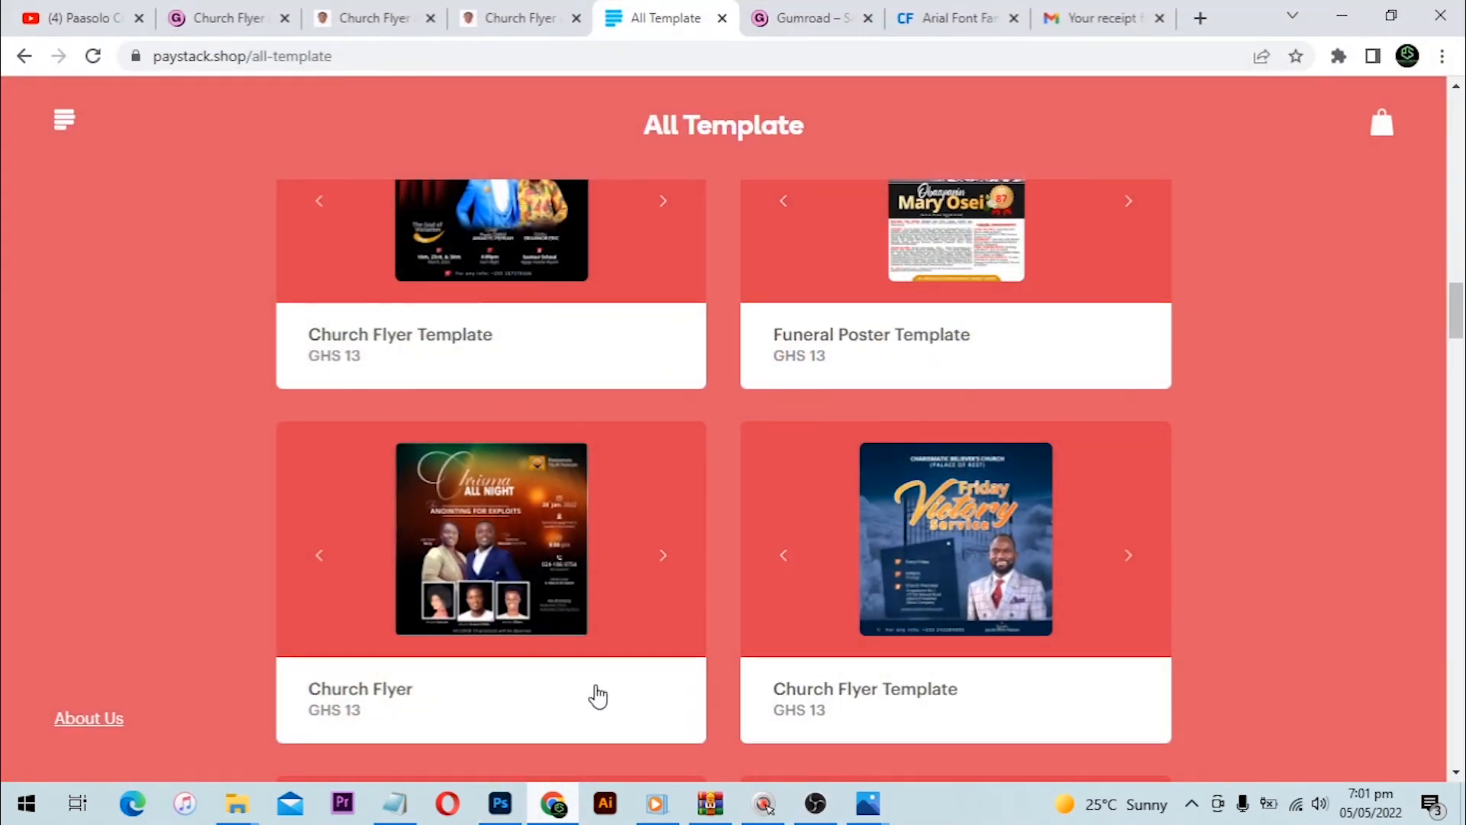
pyautogui.scroll(-5, 642, 641)
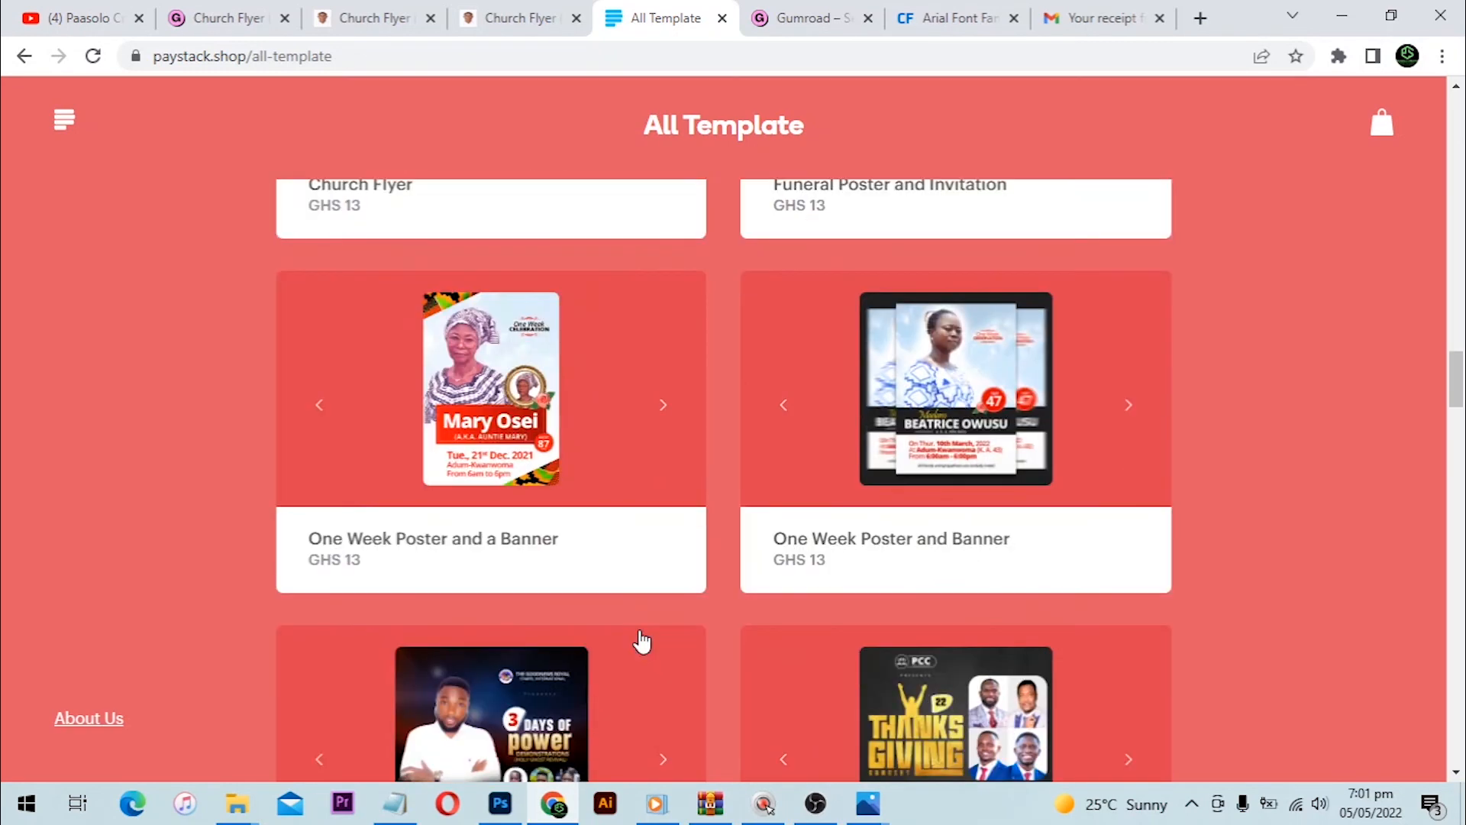
pyautogui.scroll(15, 641, 641)
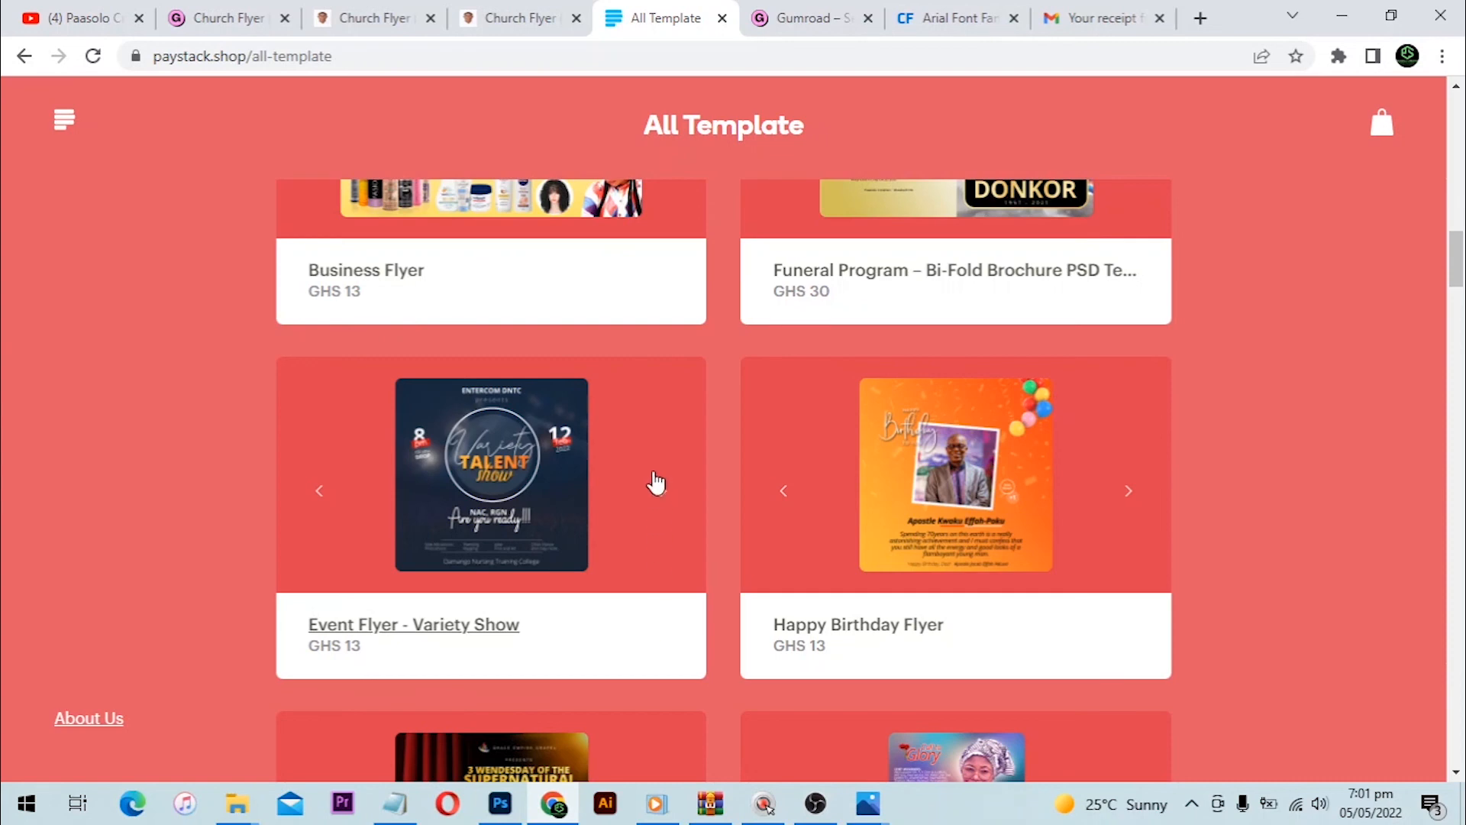
pyautogui.scroll(10, 654, 481)
pyautogui.scroll(5, 655, 481)
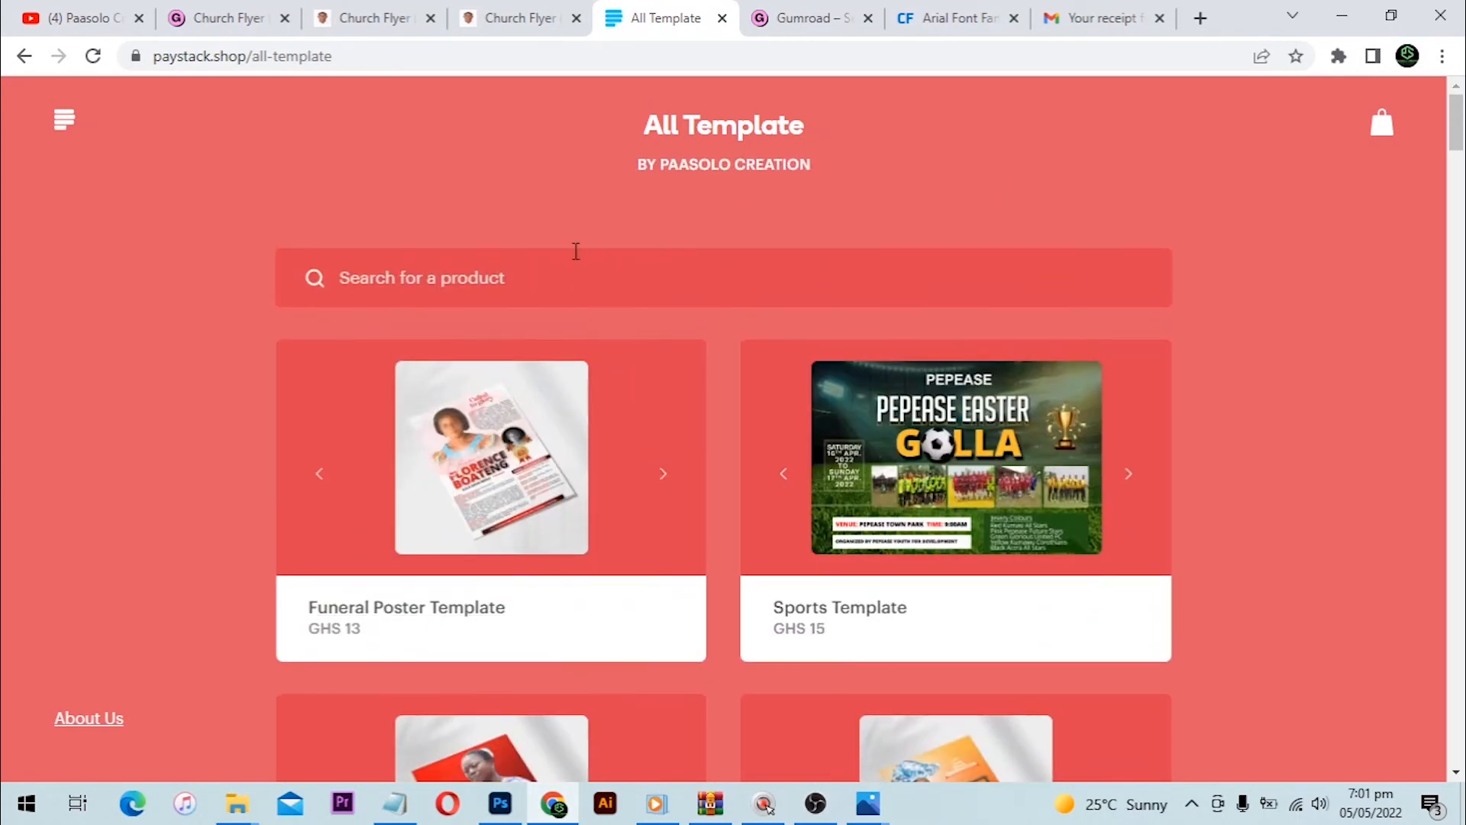
# - Open the "Business Card and Letterhead Design in Photoshop | 2022" video from the YouTube channel and expand its description
pyautogui.click(73, 16)
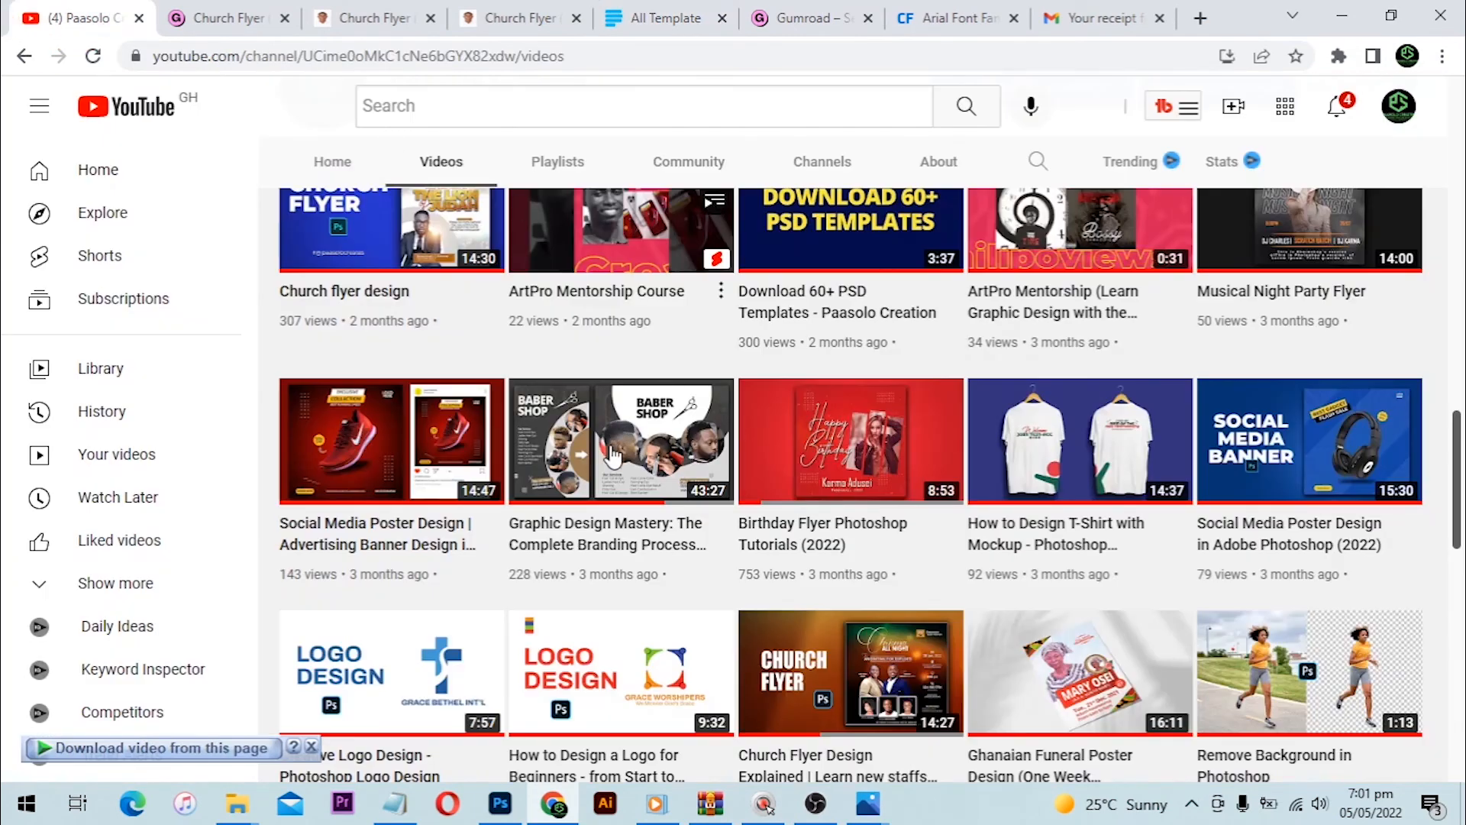
pyautogui.click(856, 451)
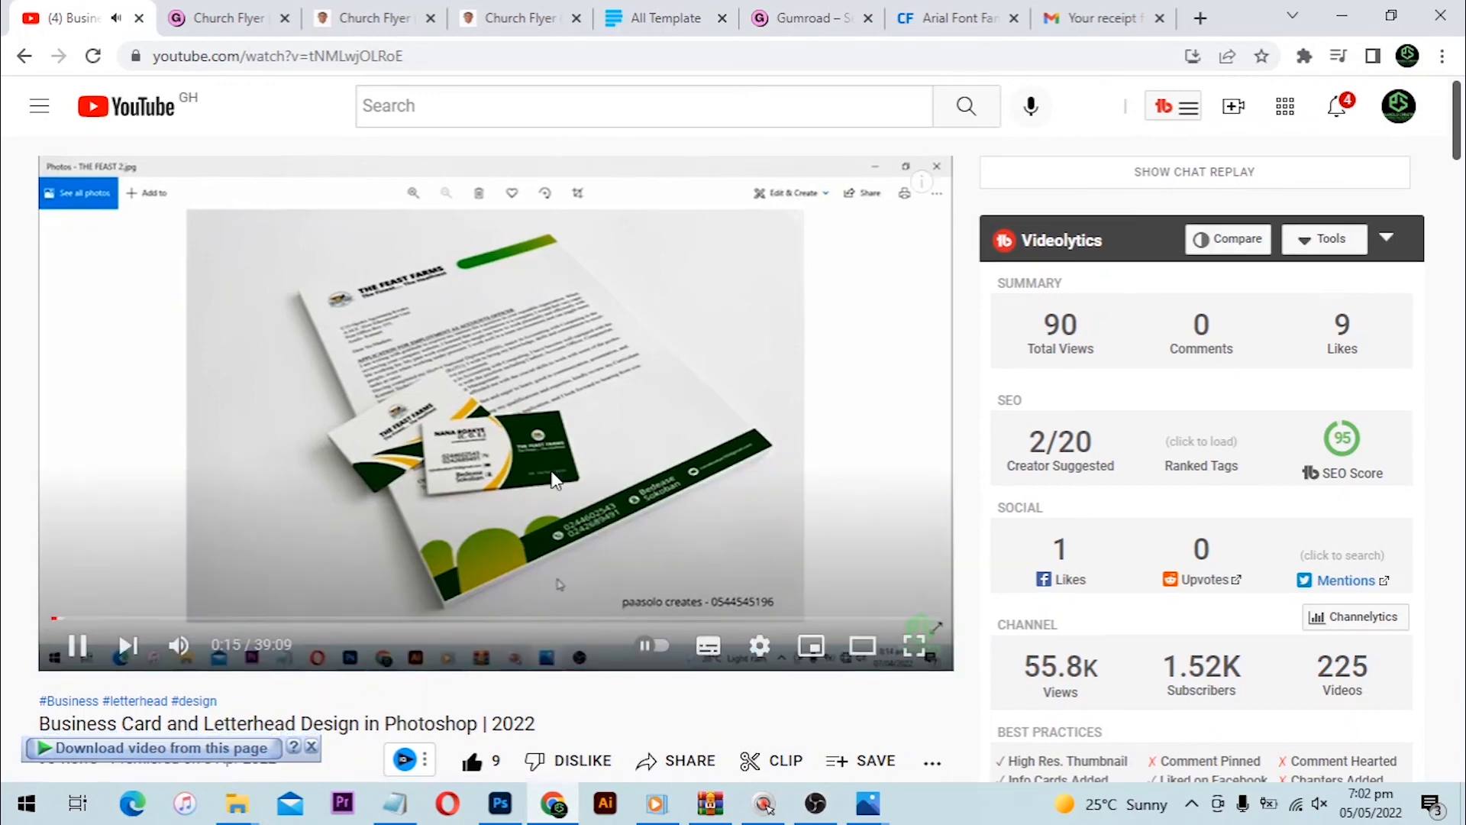
pyautogui.scroll(-4, 145, 649)
pyautogui.click(145, 644)
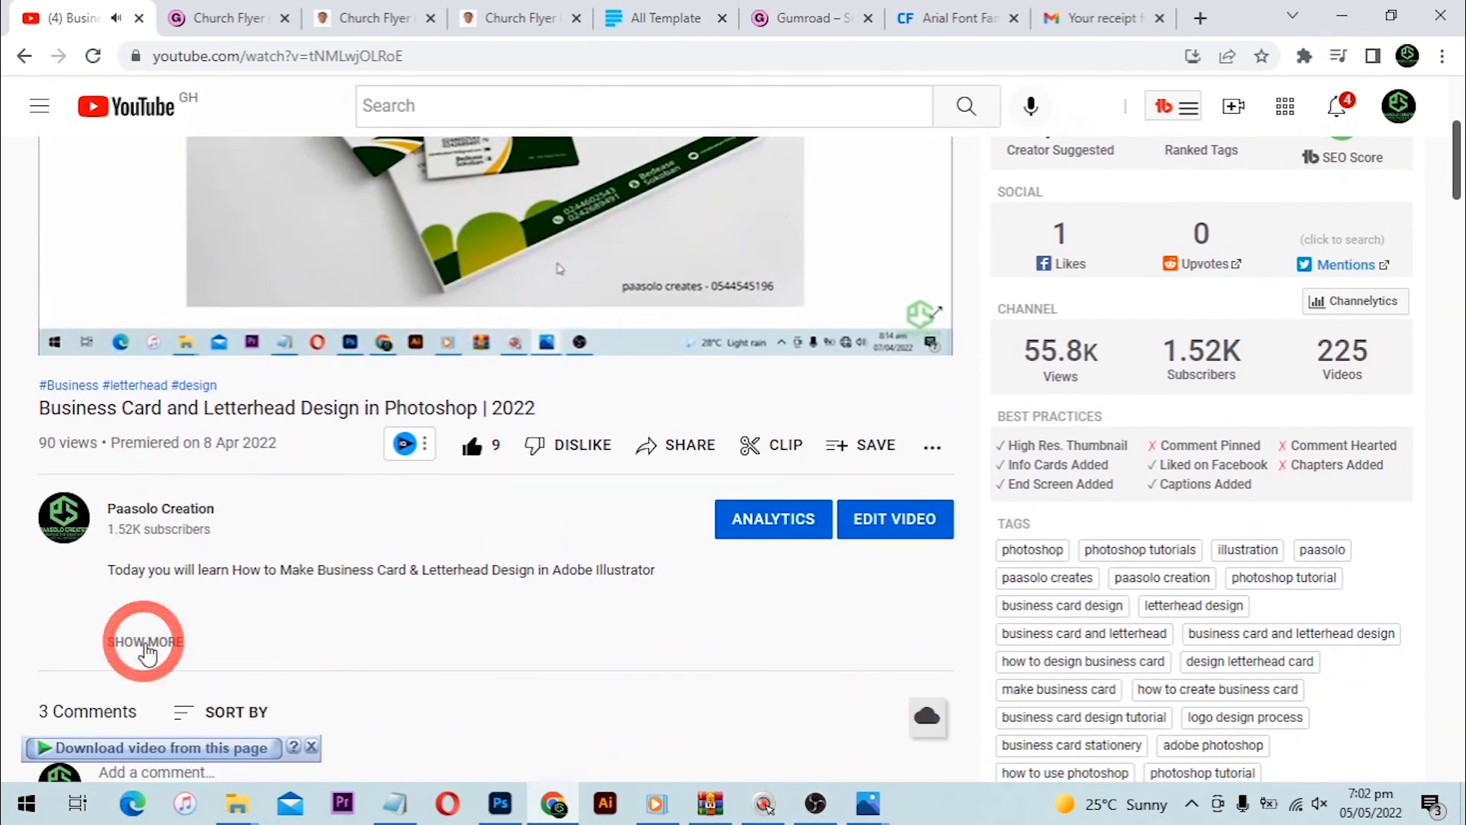
# - Examine the video description's links for the online shops, the Skillshare class and the PSD and source file downloads
pyautogui.scroll(-6, 311, 568)
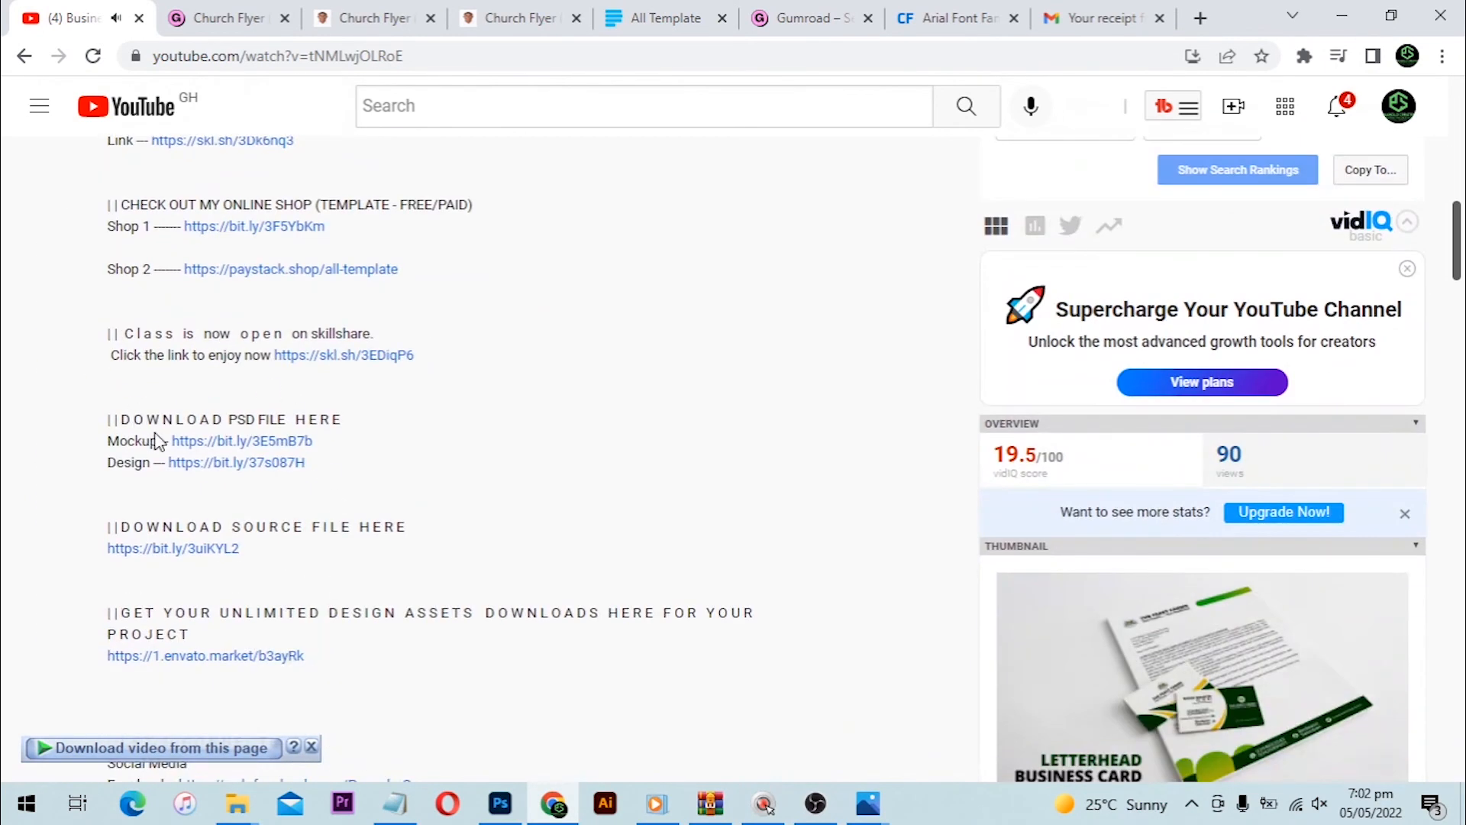
pyautogui.scroll(-1, 191, 481)
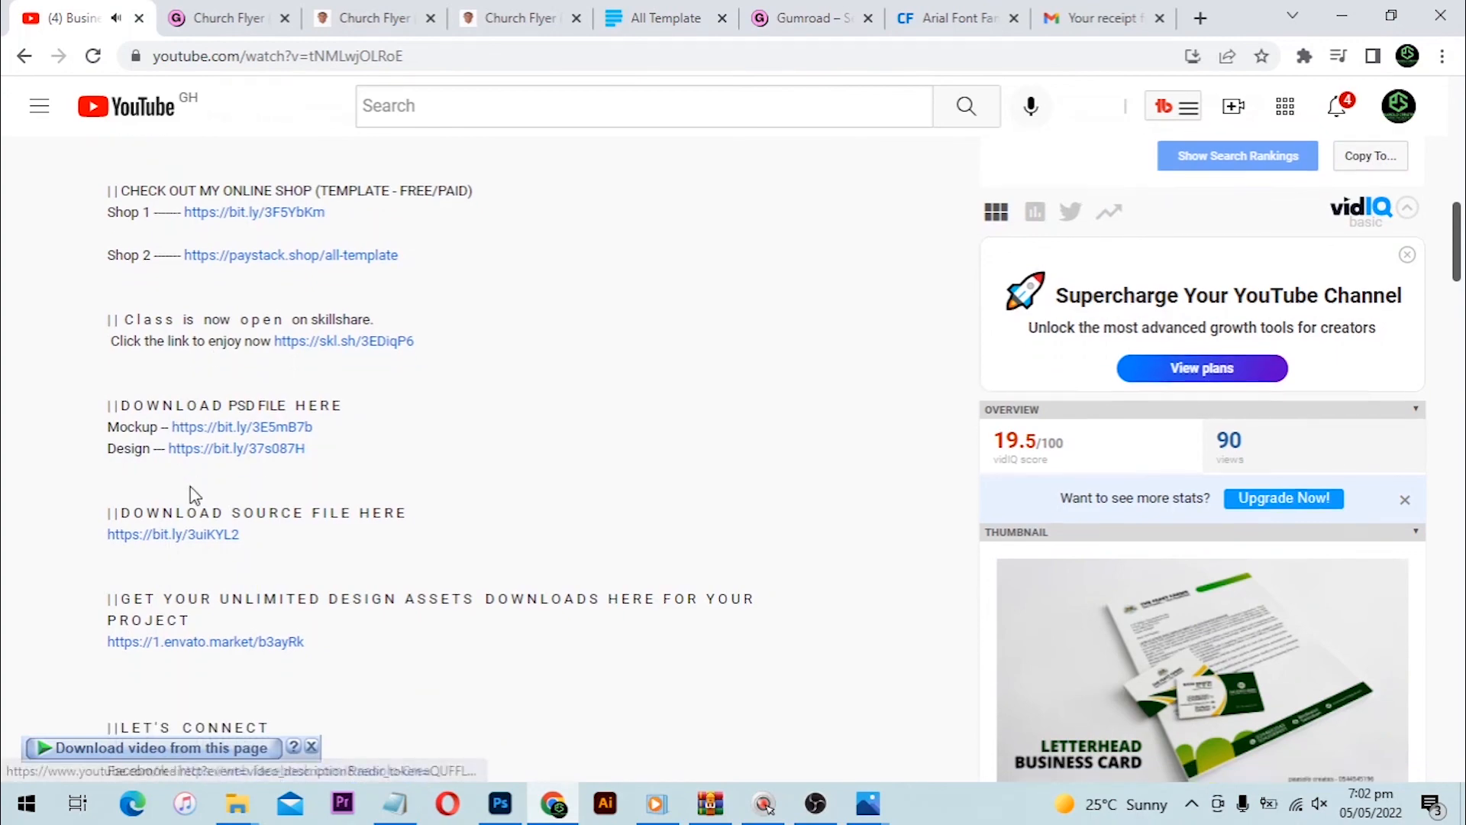
pyautogui.scroll(-3, 193, 495)
pyautogui.scroll(15, 252, 382)
pyautogui.scroll(-3, 312, 278)
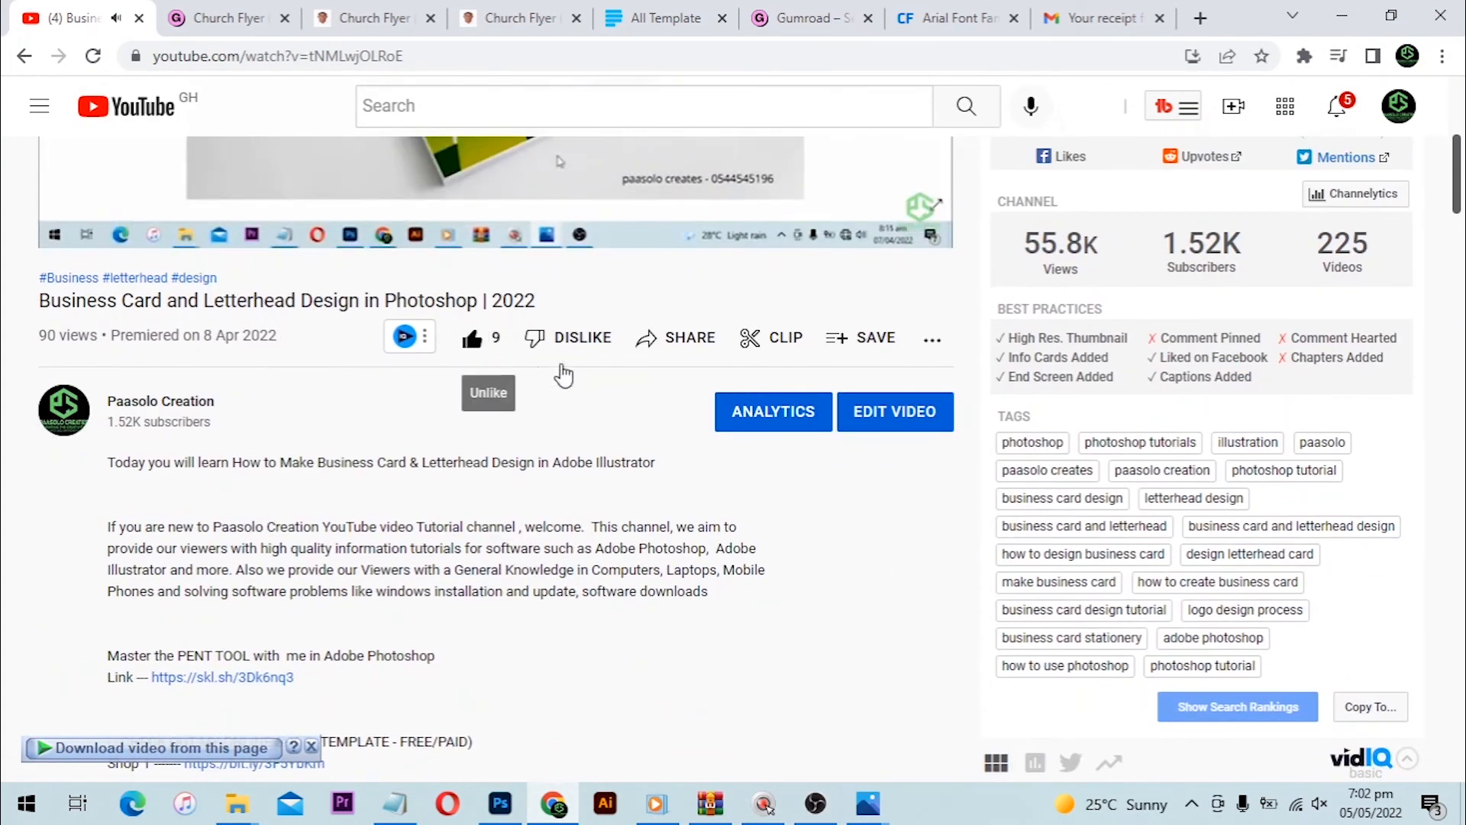
pyautogui.scroll(-2, 214, 380)
pyautogui.scroll(-3, 183, 385)
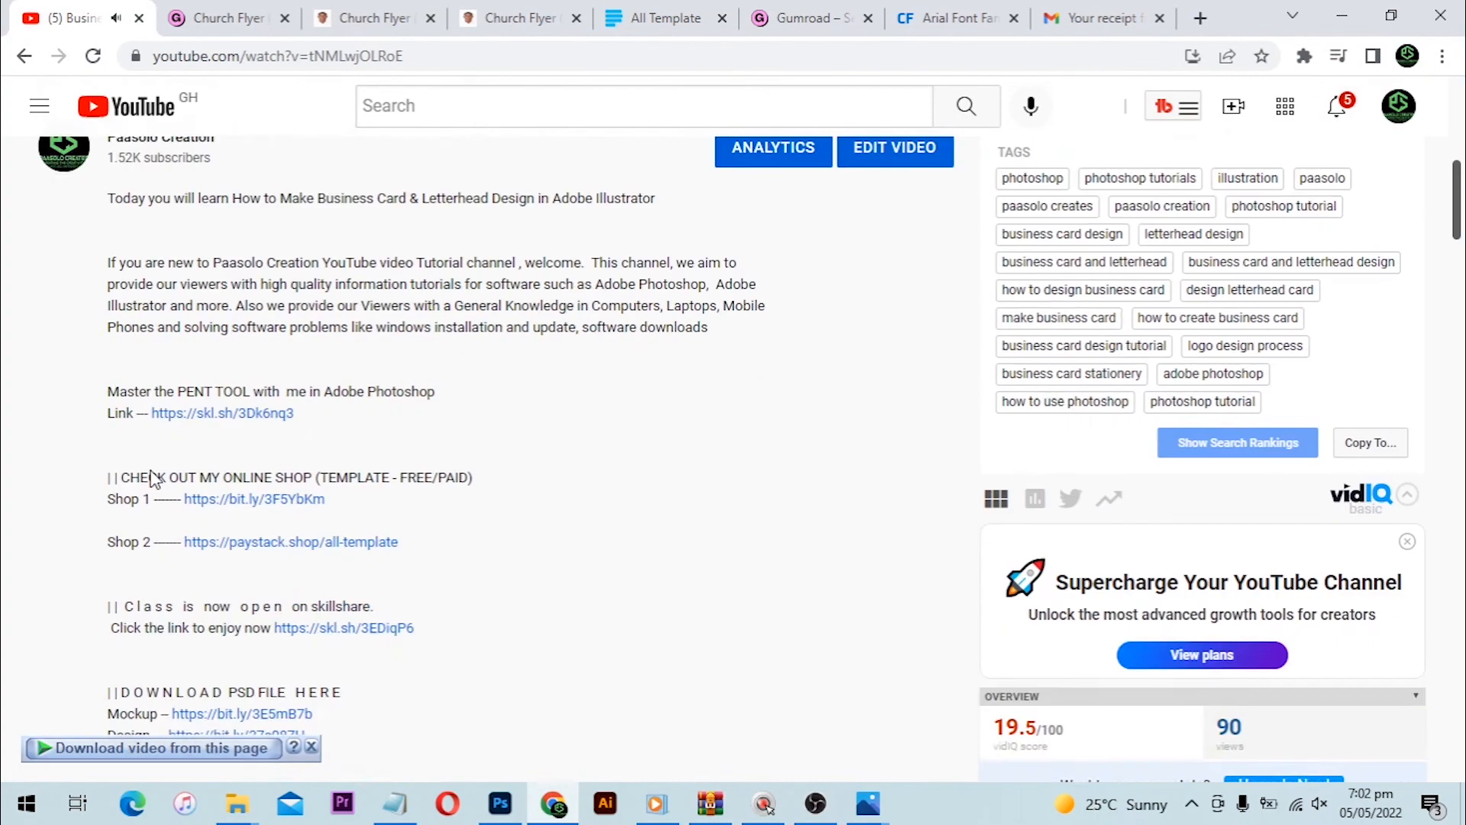
pyautogui.scroll(2, 252, 489)
pyautogui.scroll(-4, 278, 465)
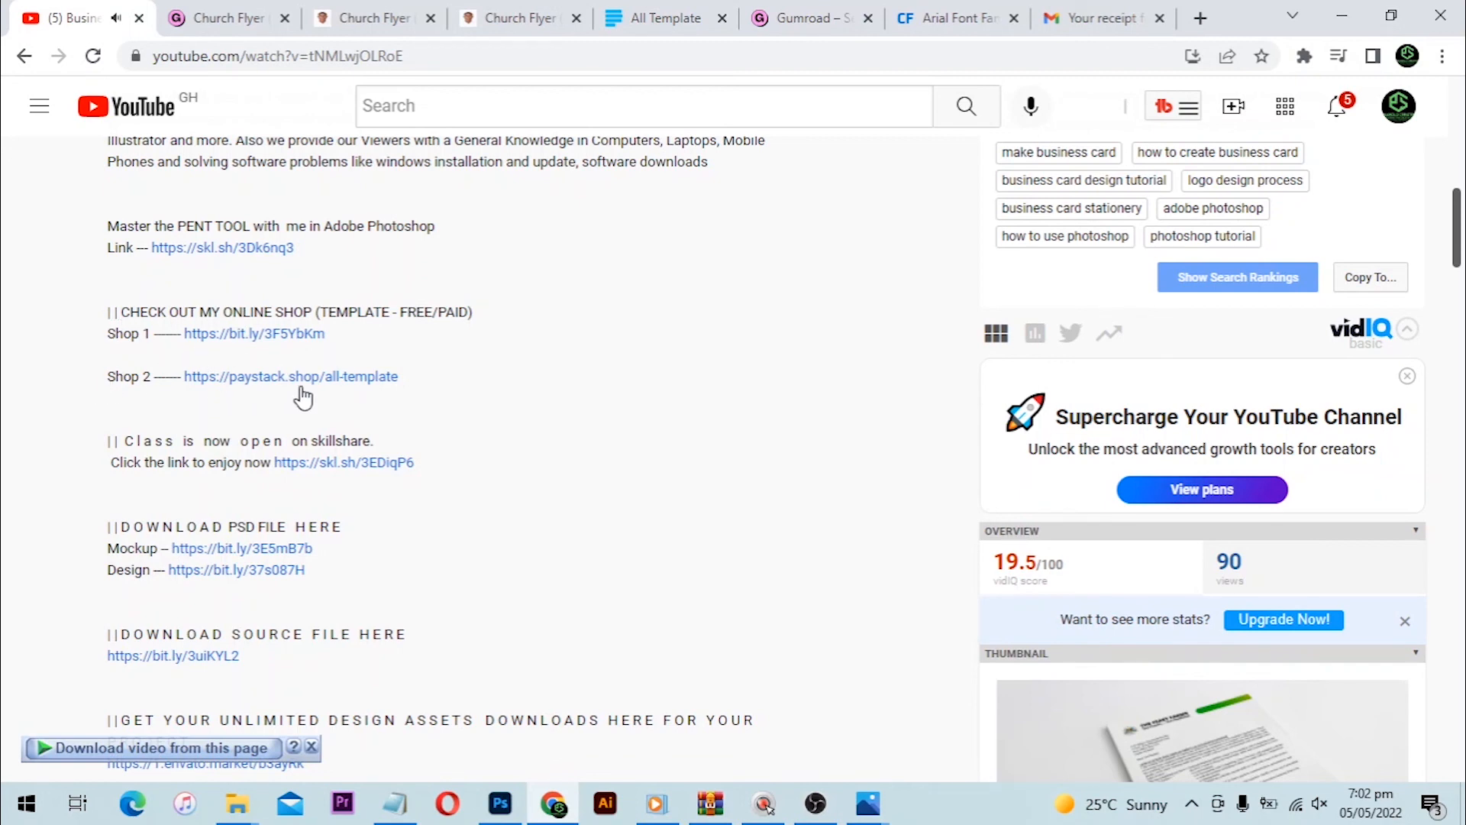
# - Return to the All Template shop page and examine the funeral, election and church flyer templates on offer
pyautogui.click(634, 11)
pyautogui.scroll(-3, 474, 389)
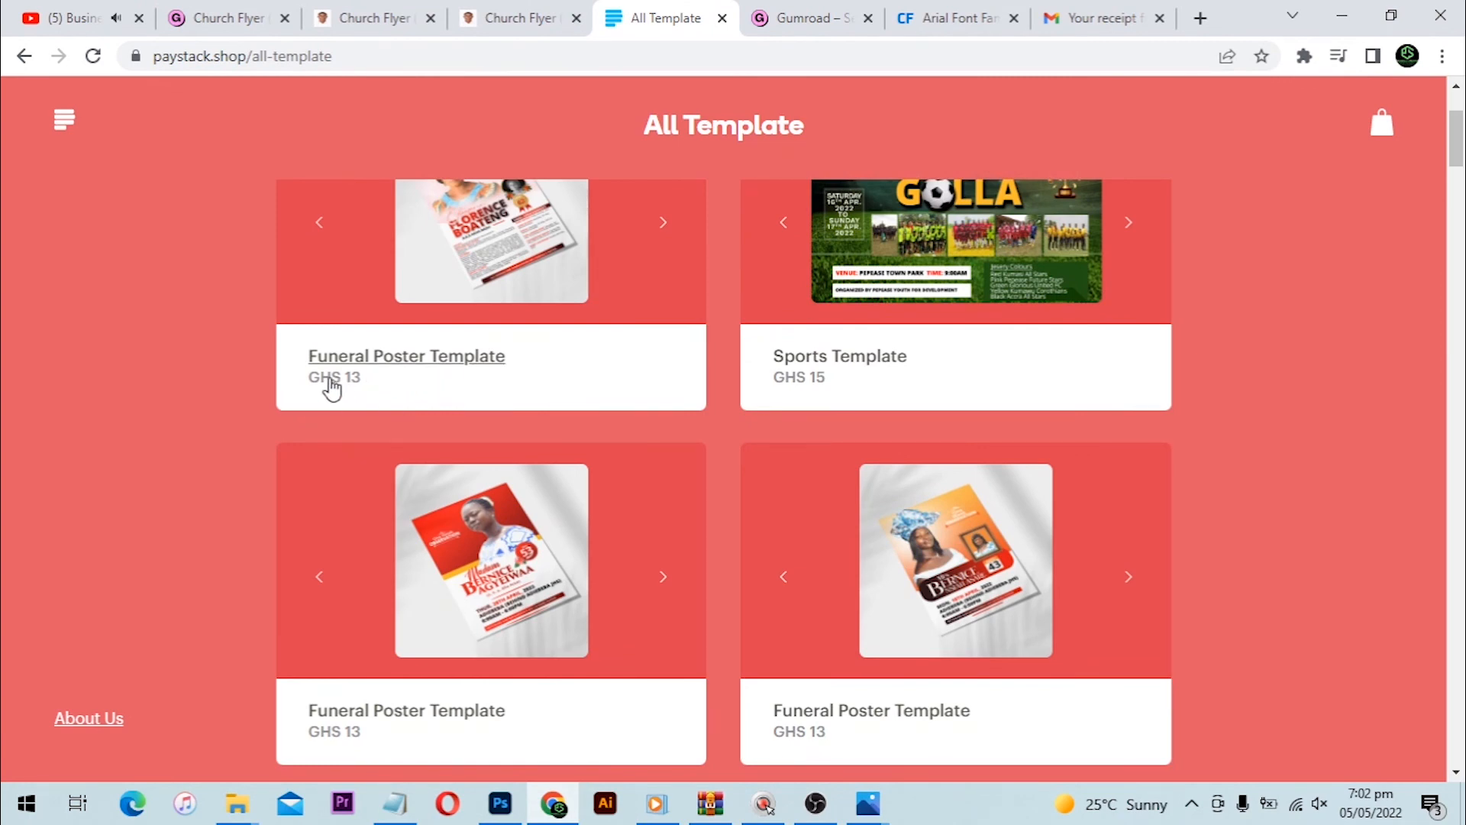
pyautogui.scroll(3, 433, 387)
pyautogui.scroll(-7, 445, 400)
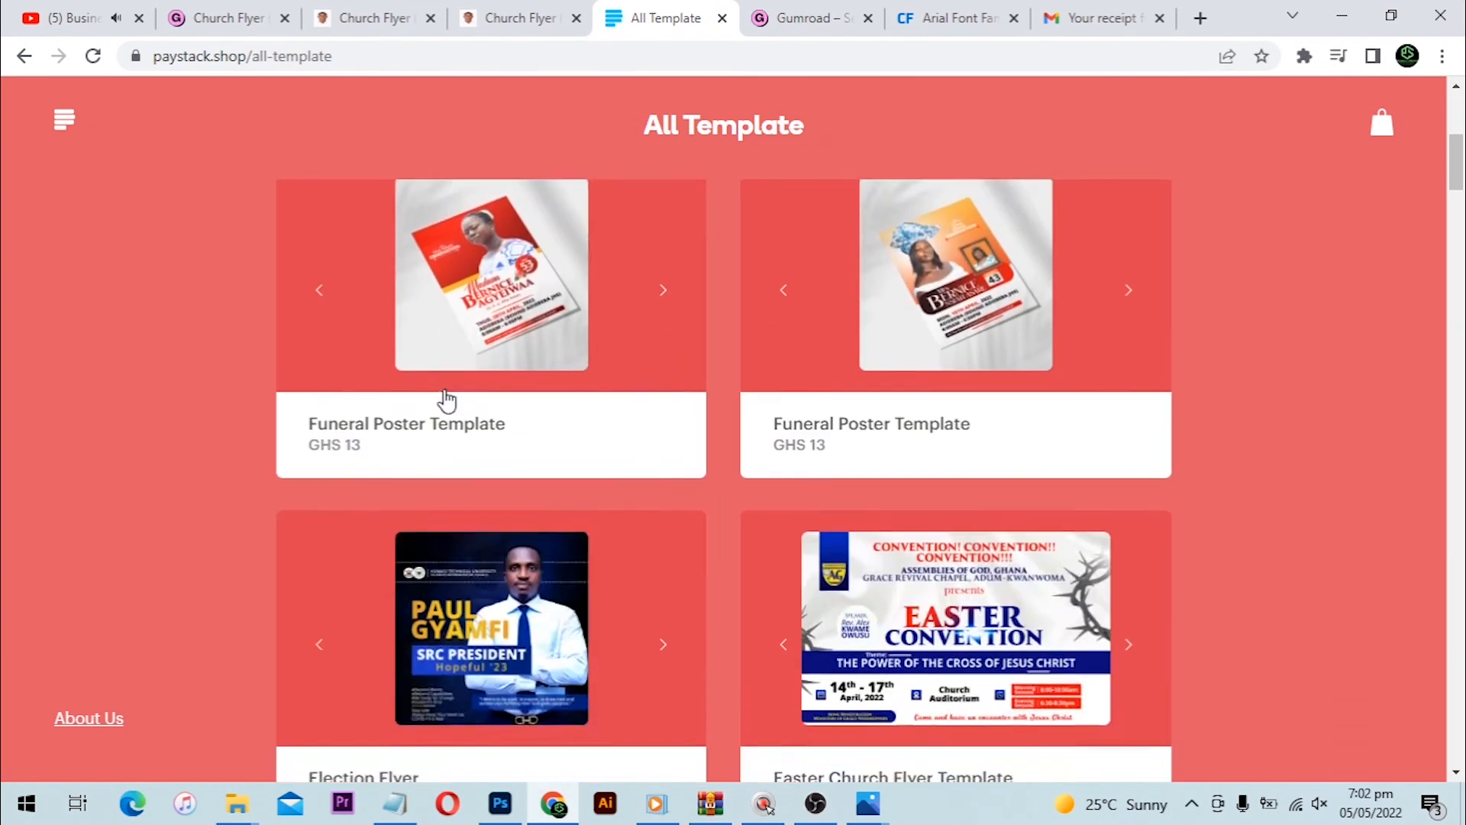
pyautogui.scroll(-4, 446, 401)
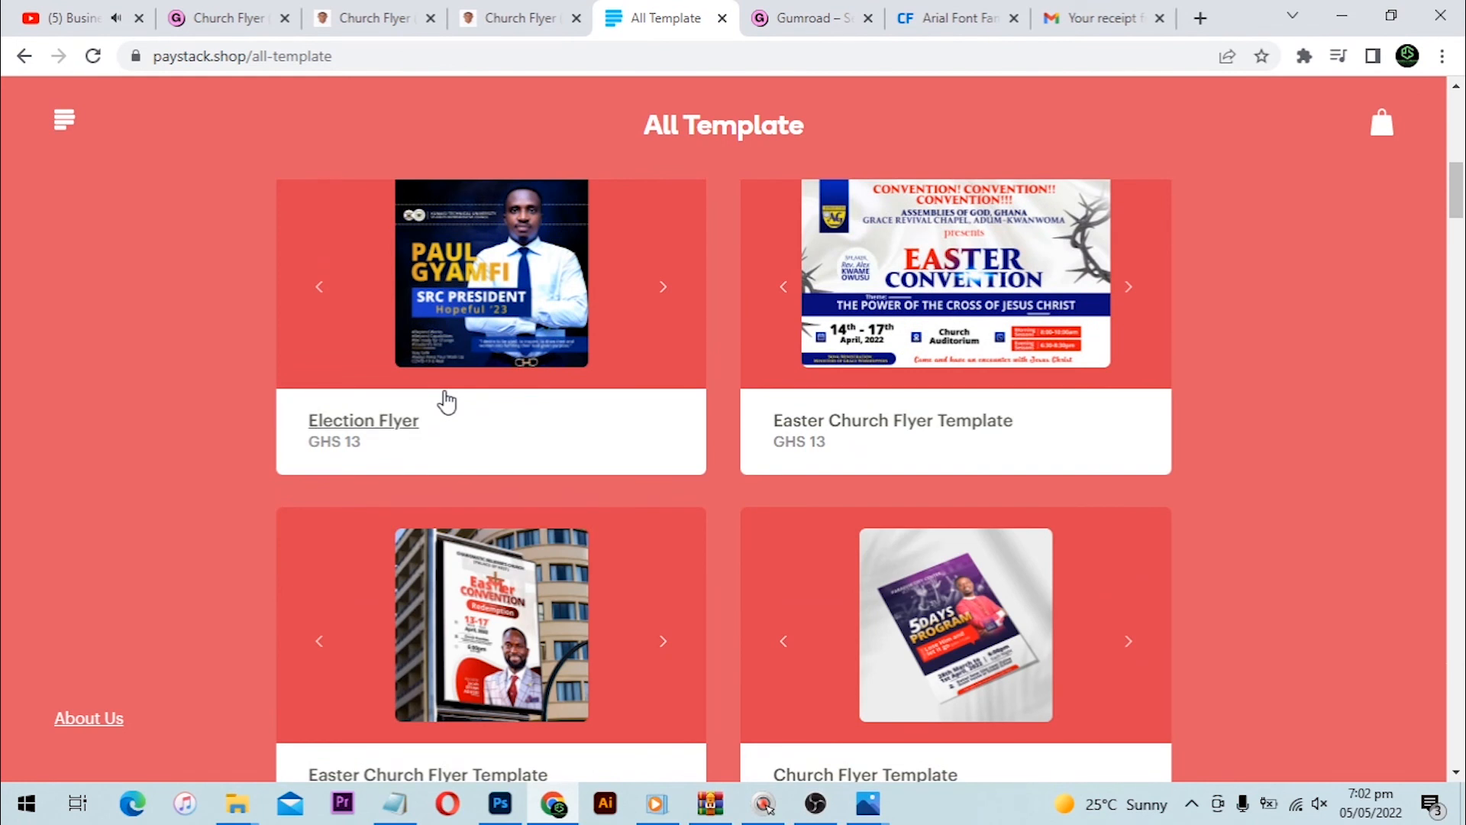
pyautogui.scroll(-3, 447, 400)
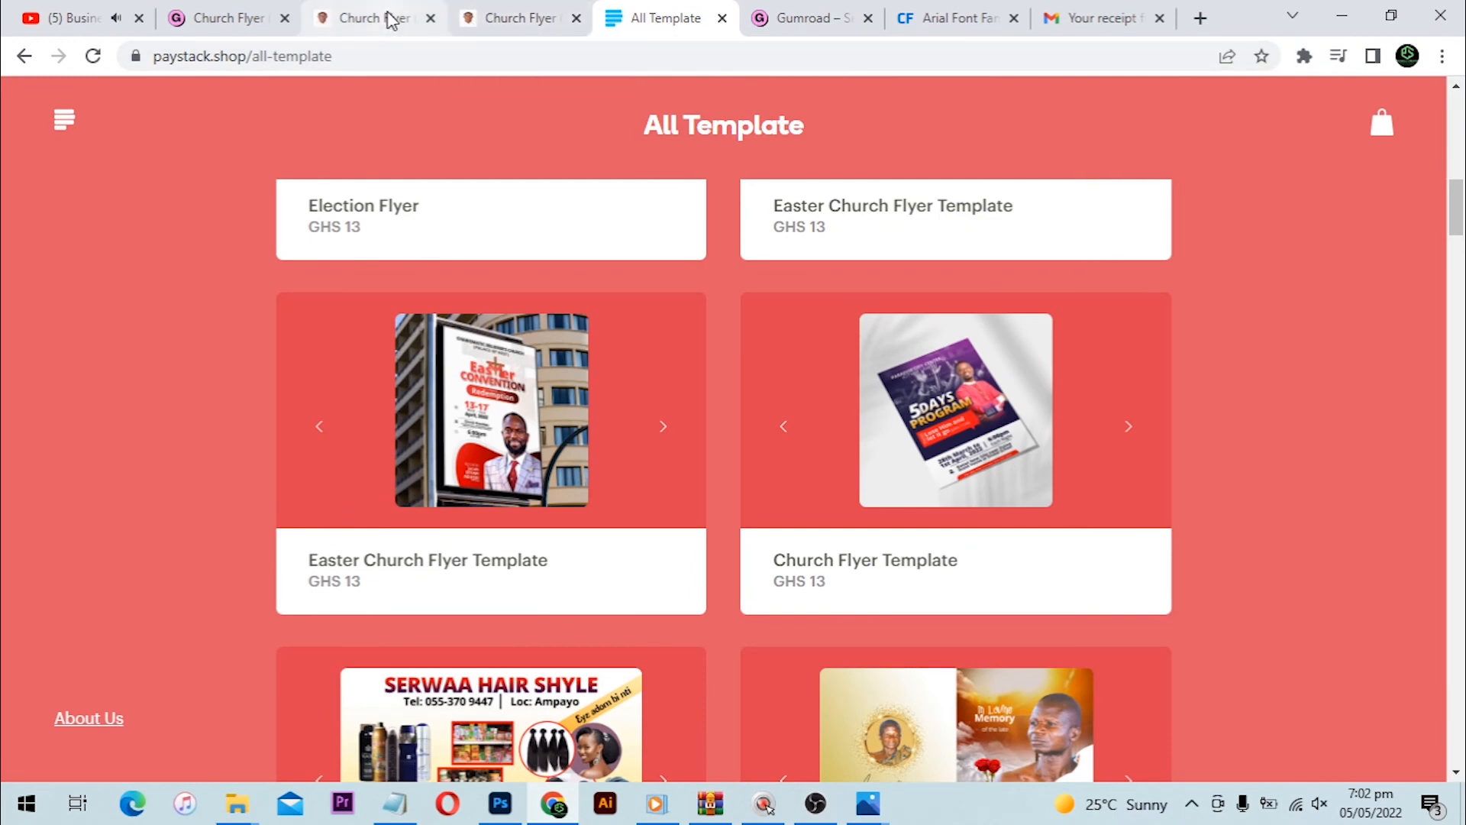
# - Examine the Church Flyer (copy) product page on Gumroad, including its description and fonts, and return to the flyer in Photoshop
pyautogui.click(387, 18)
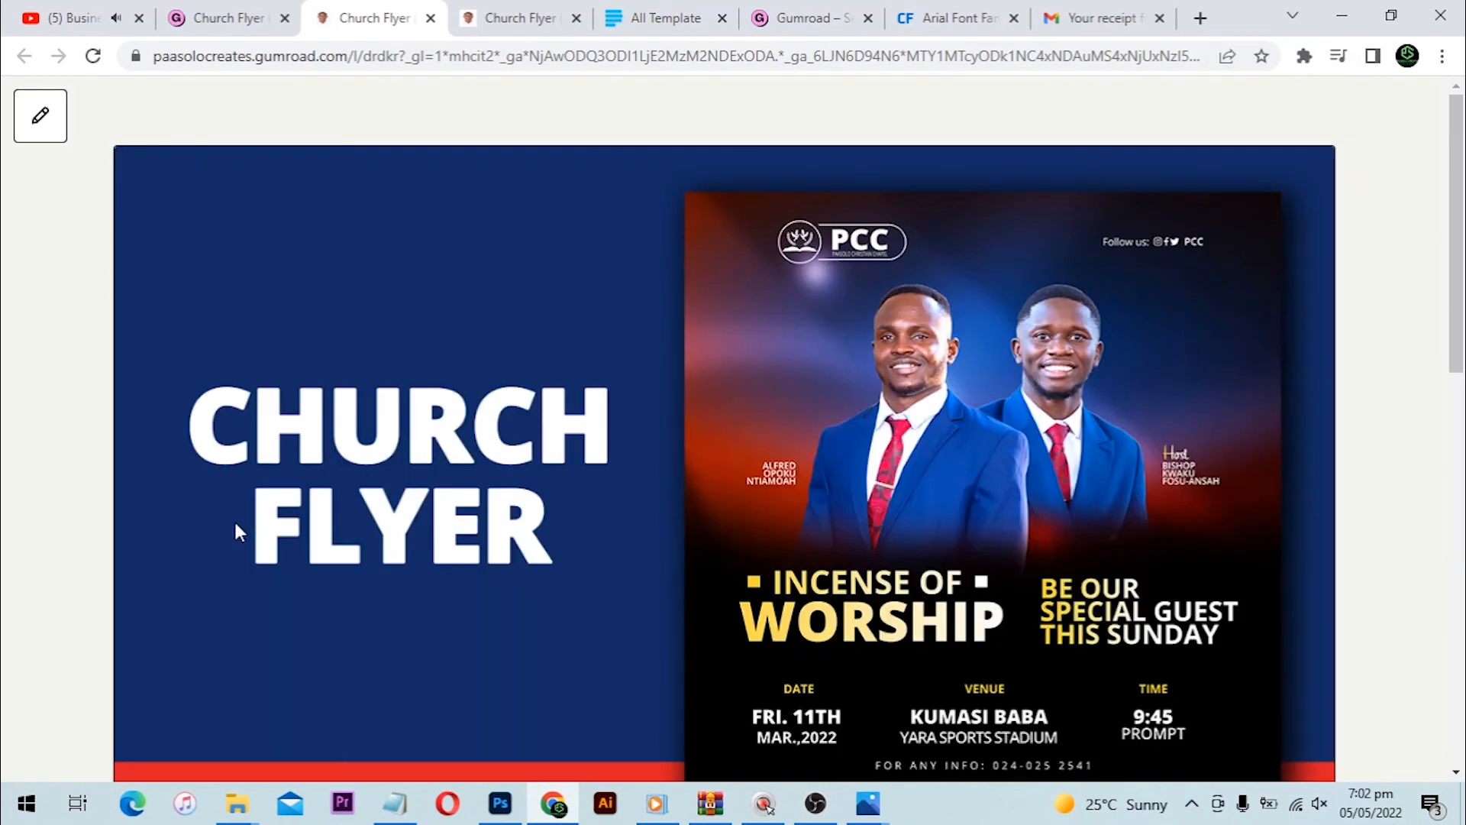
pyautogui.scroll(-10, 240, 533)
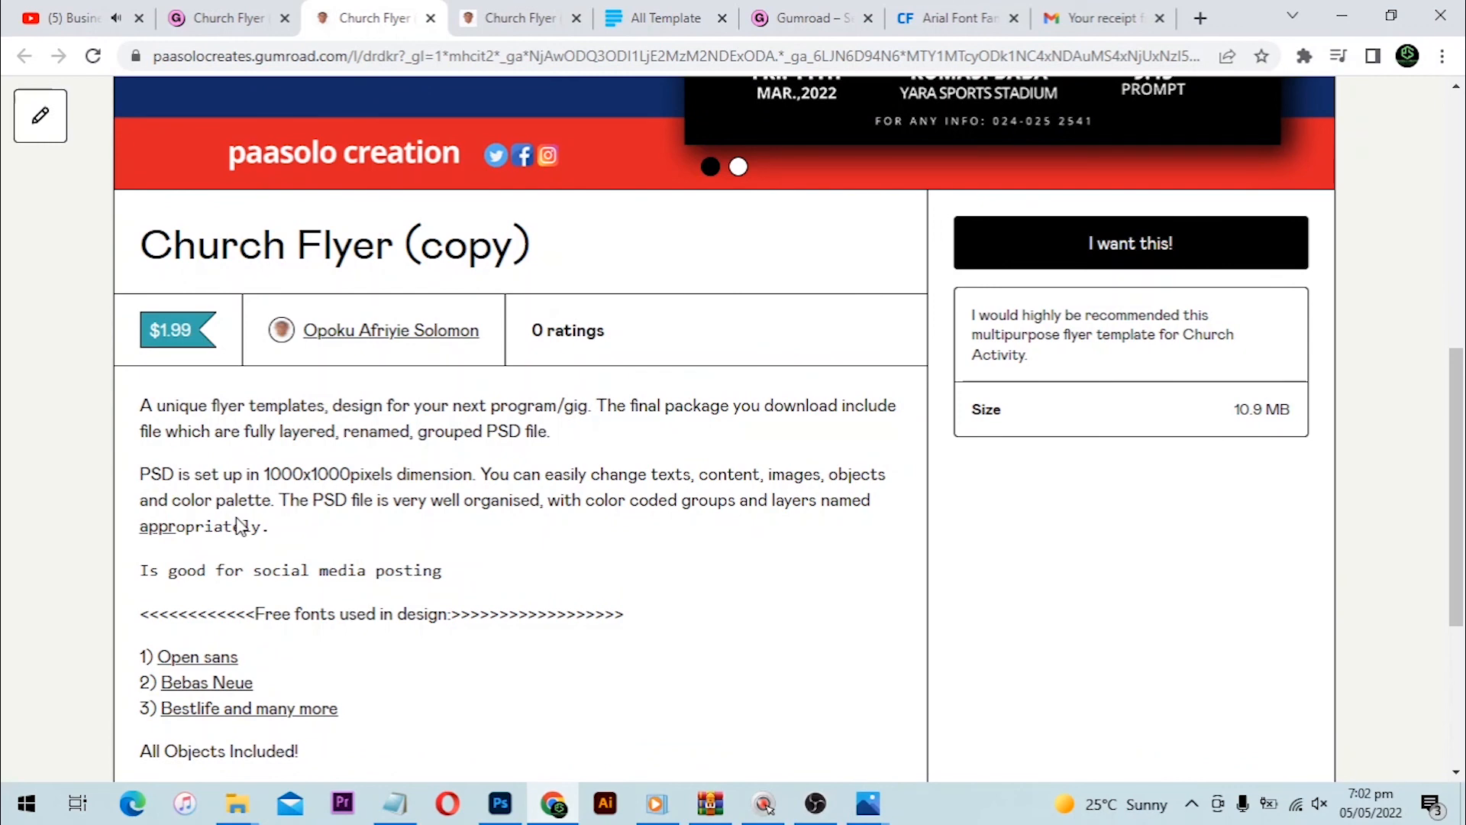
pyautogui.scroll(1, 240, 527)
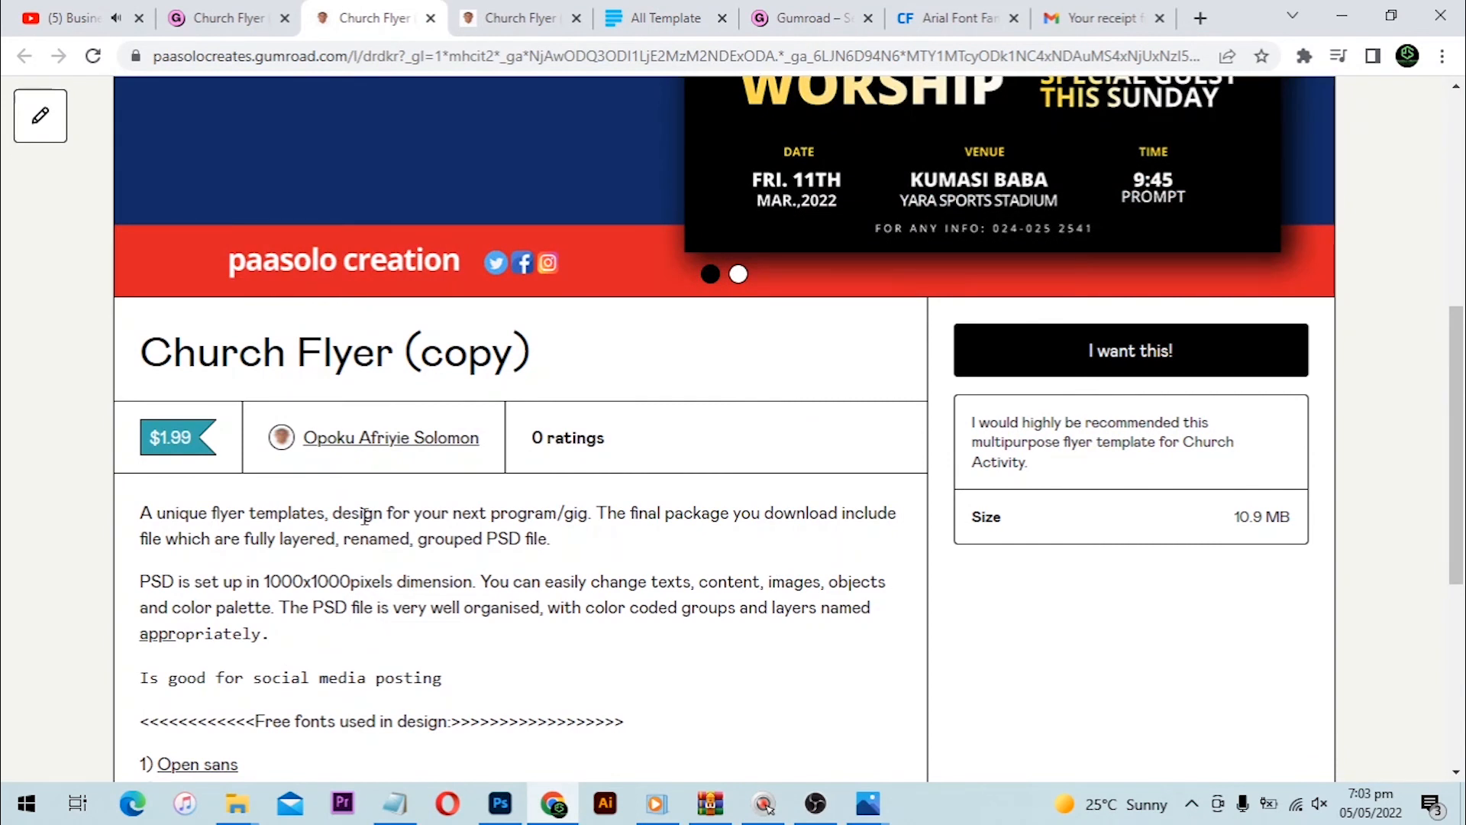
pyautogui.click(1341, 15)
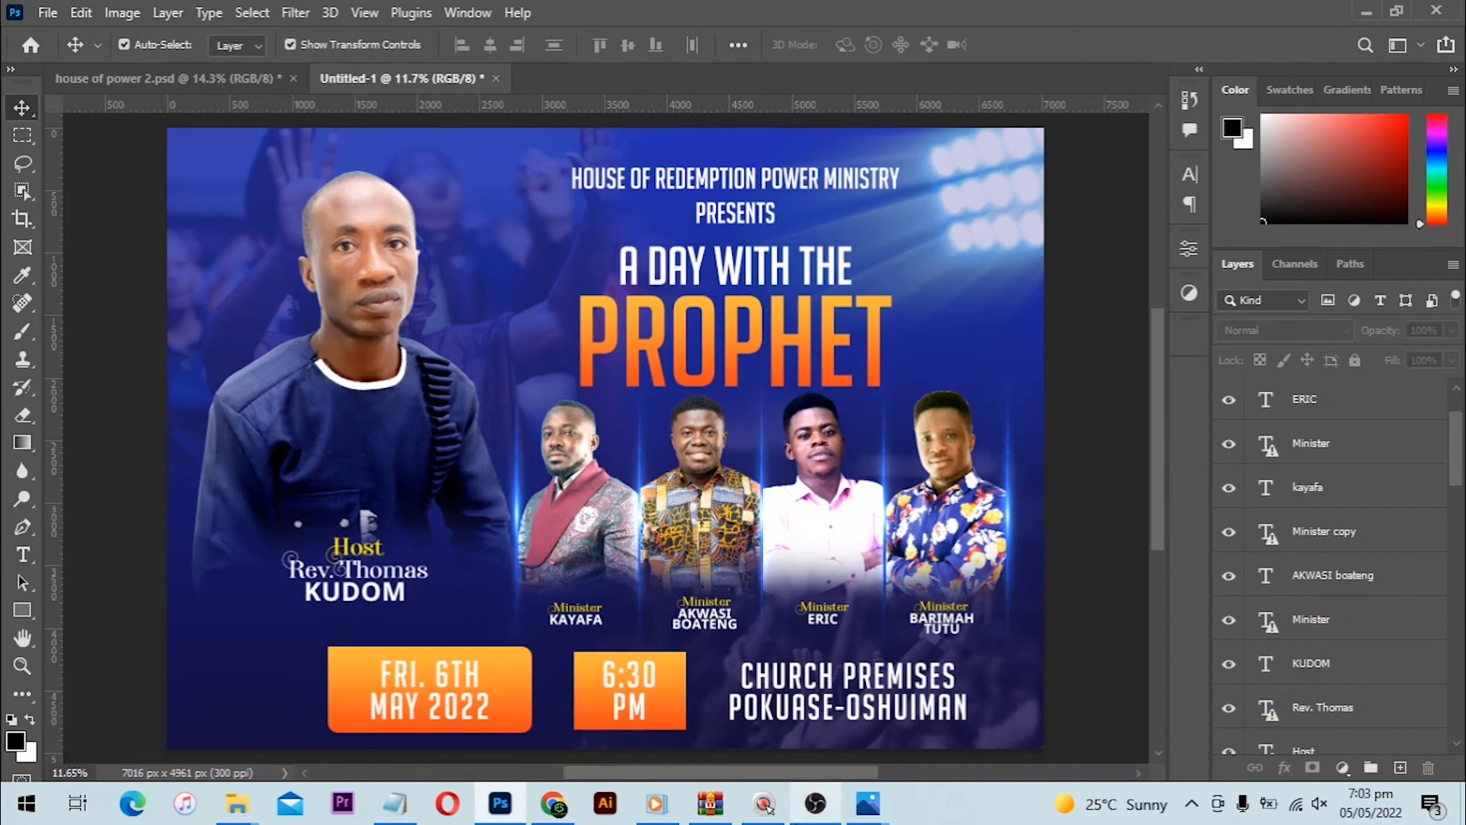